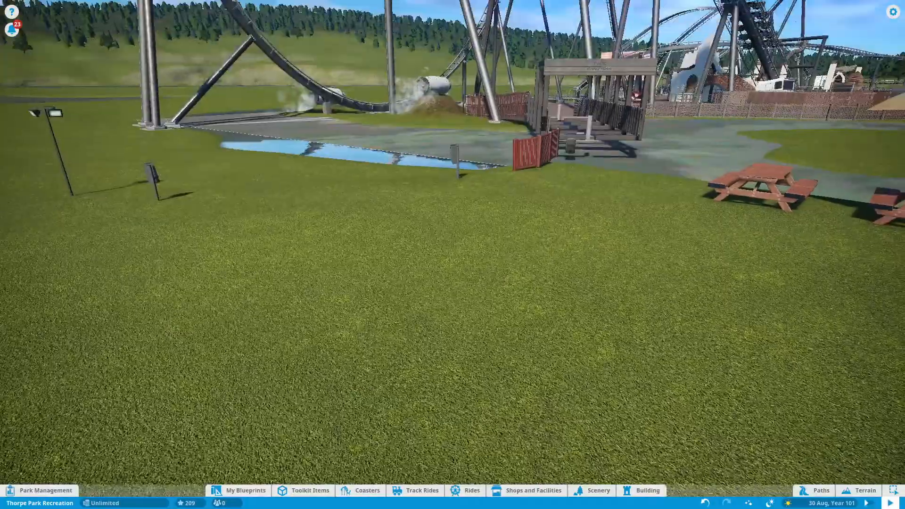
Step: Examine the coaster layout and the crash-scene area around the two white engines beside the low track section
key("w")
key("w")
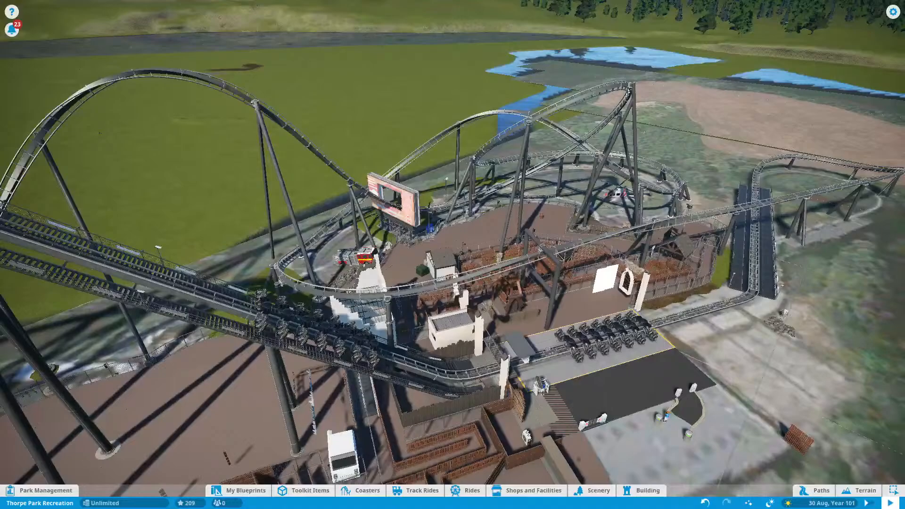
middle_click_drag(545, 229, 488, 226)
scroll(544, 229, "down", 3)
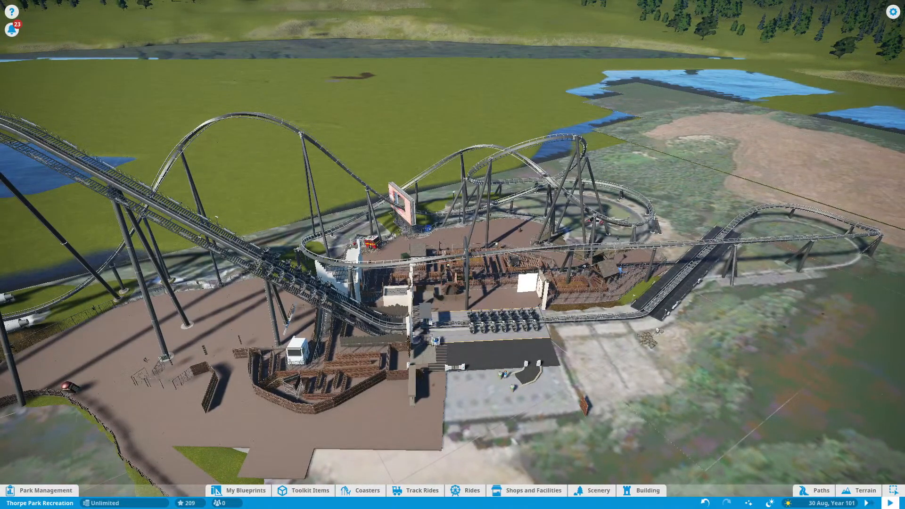
key("w")
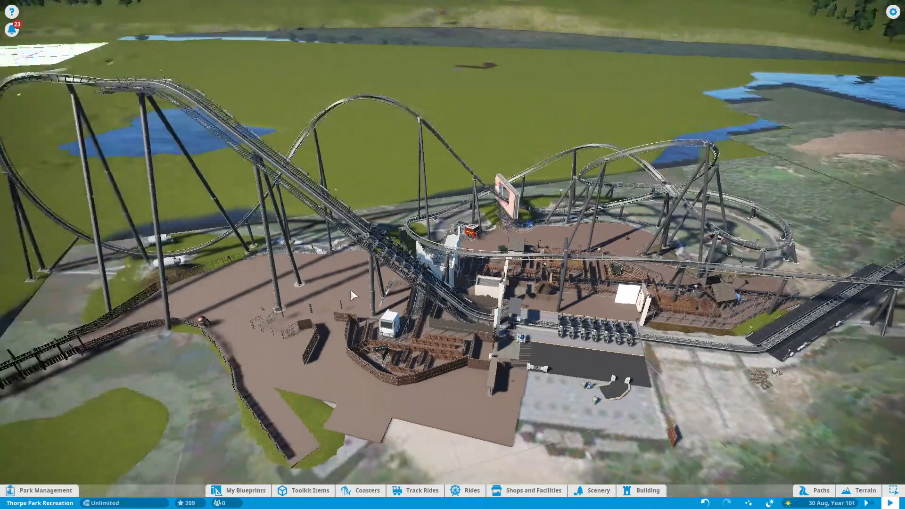
key("w")
key("a")
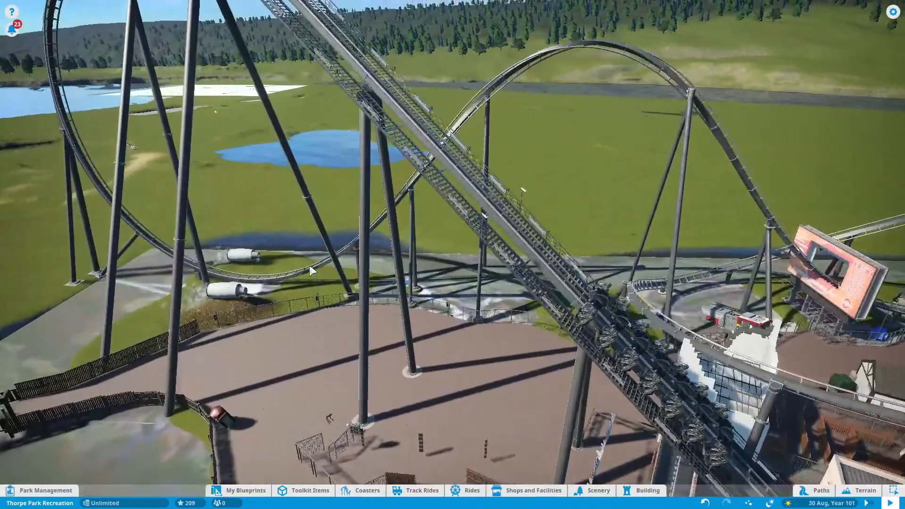
key("w")
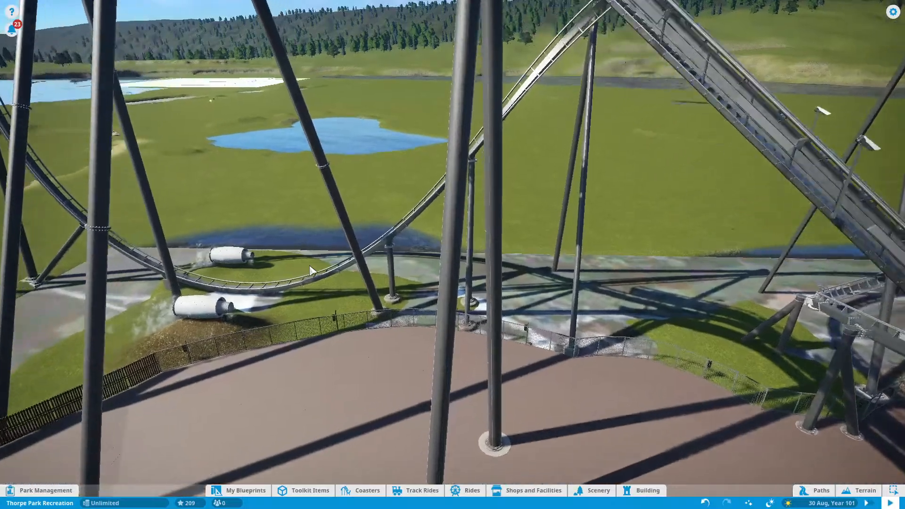
key("w")
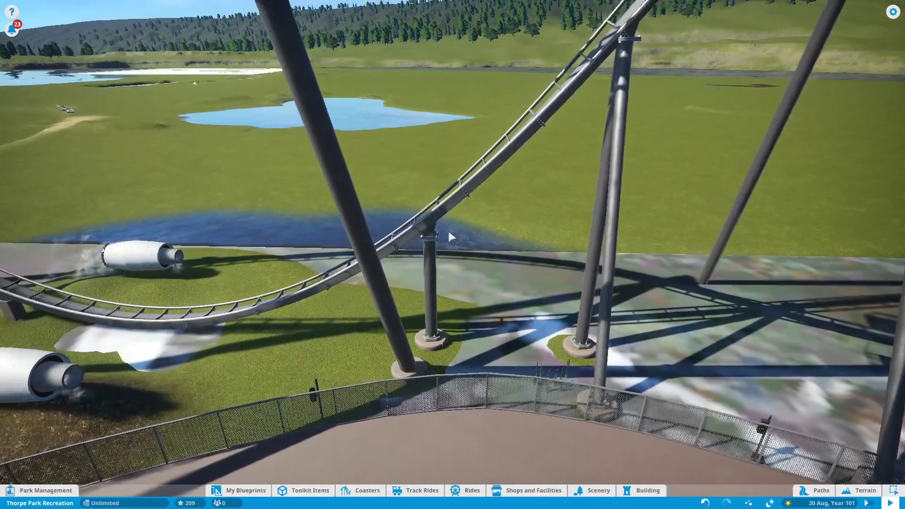
middle_click_drag(447, 231, 485, 242)
key("a")
key("d")
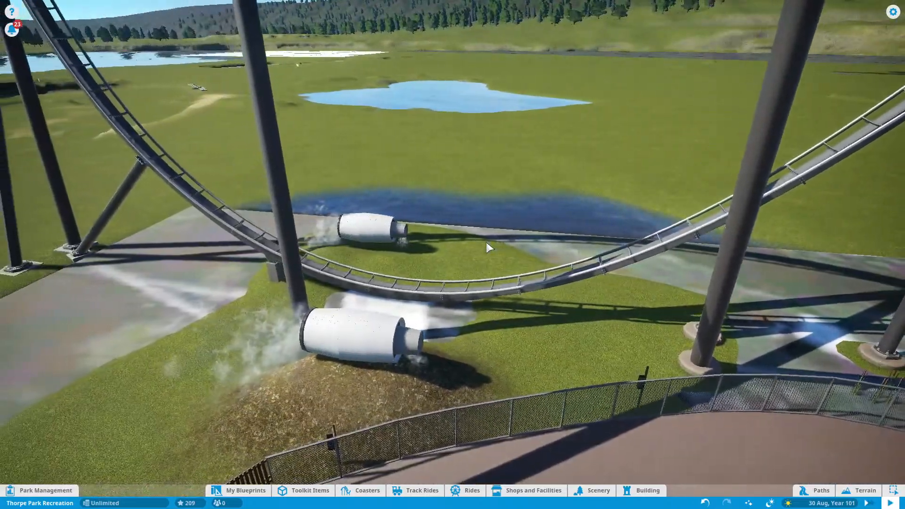
key("d")
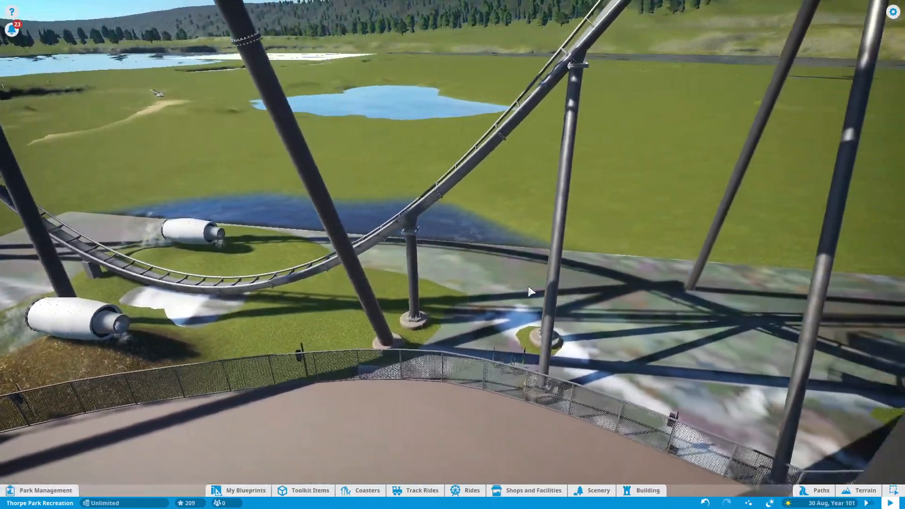
key("d")
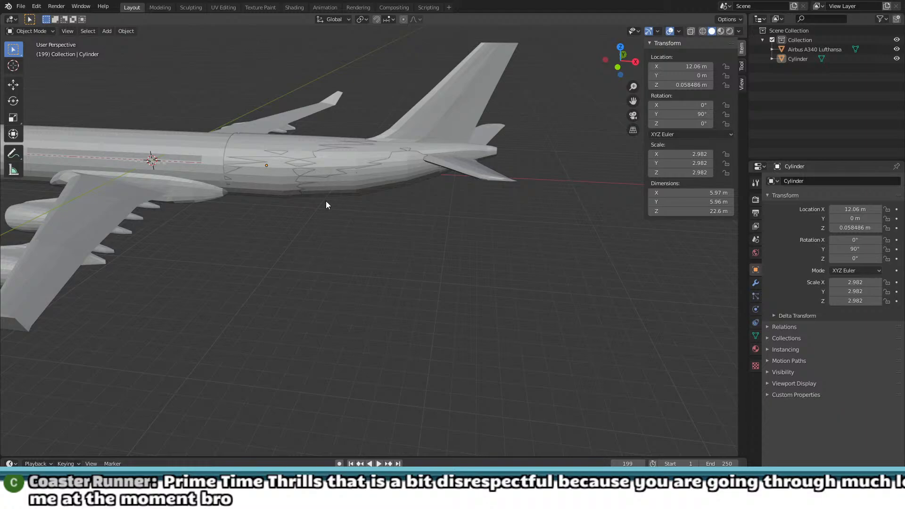
Step: Switch to Blender and hide the Airbus A340 Lufthansa model, leaving only the rear fuselage cylinder displayed
middle_click_drag(326, 201, 348, 246, "shift")
right_click(342, 245)
middle_click_drag(399, 232, 430, 263)
scroll(418, 260, "up", 1)
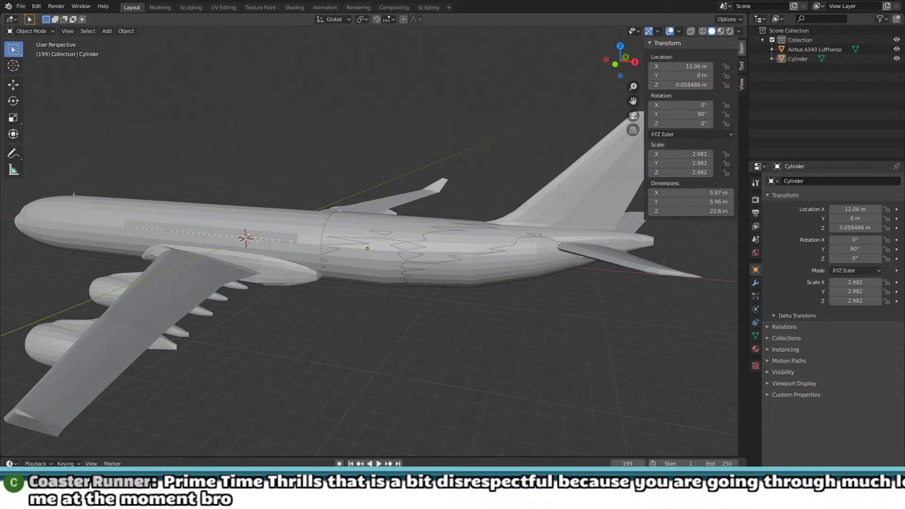
middle_click_drag(404, 248, 350, 269)
left_click(255, 246)
scroll(350, 268, "up", 4)
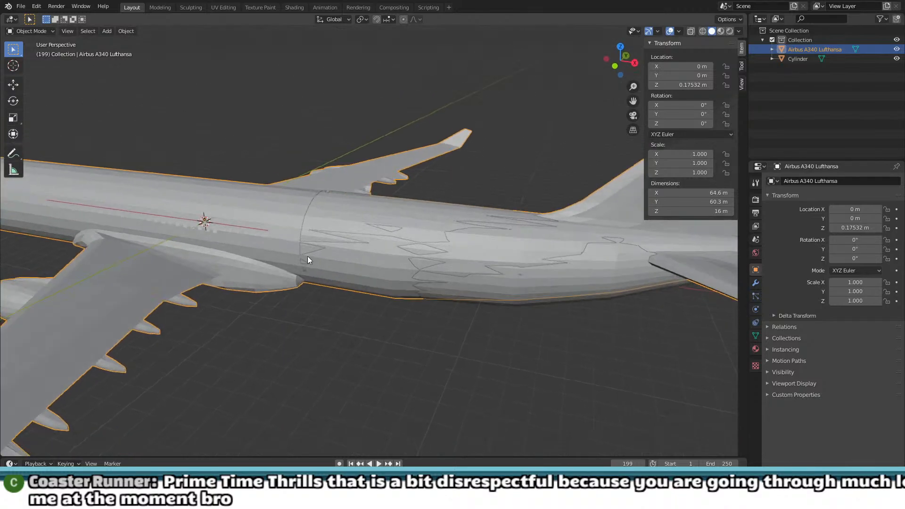
scroll(307, 255, "down", 1)
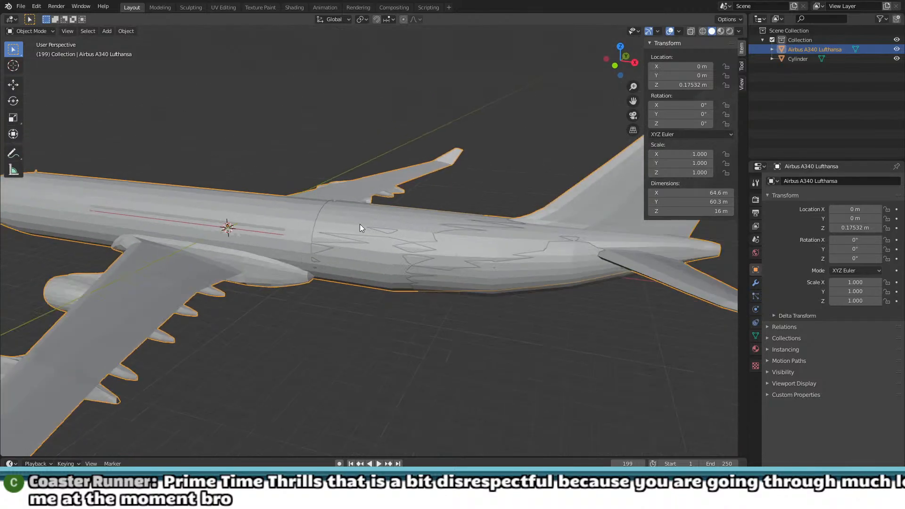
left_click(897, 50)
left_click(897, 50)
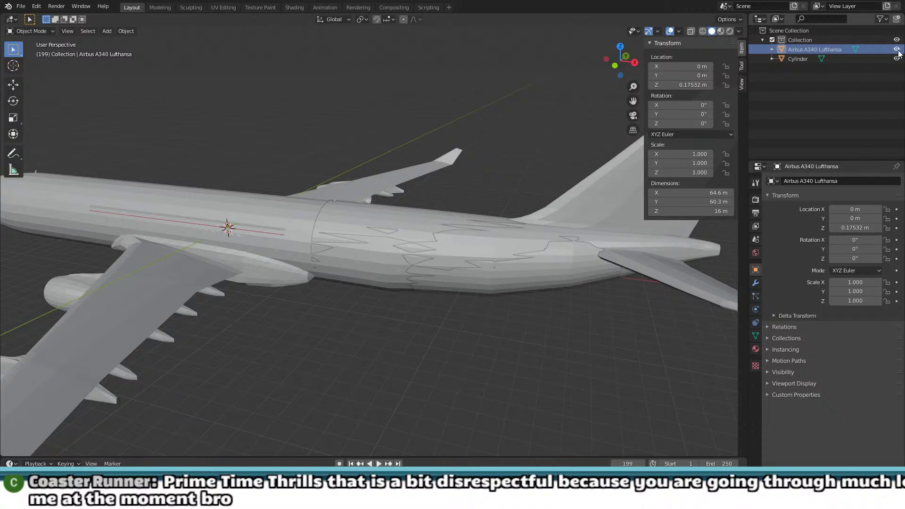
left_click(897, 50)
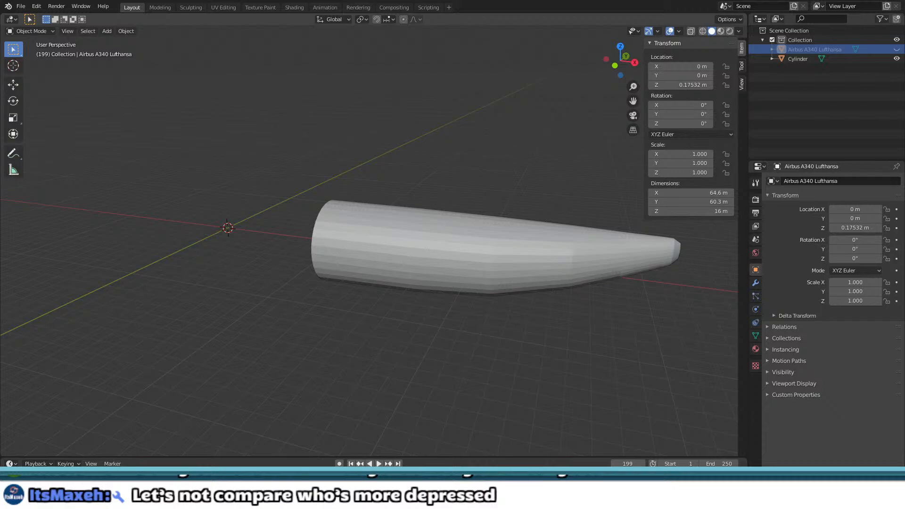
Step: Select the rear fuselage cylinder and open its mesh for editing
middle_click_drag(284, 334, 265, 337)
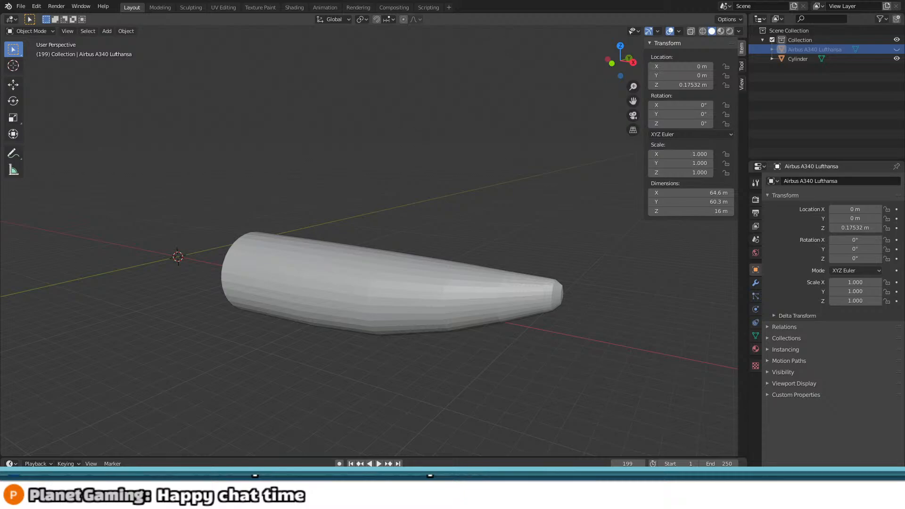
middle_click_drag(260, 346, 291, 302)
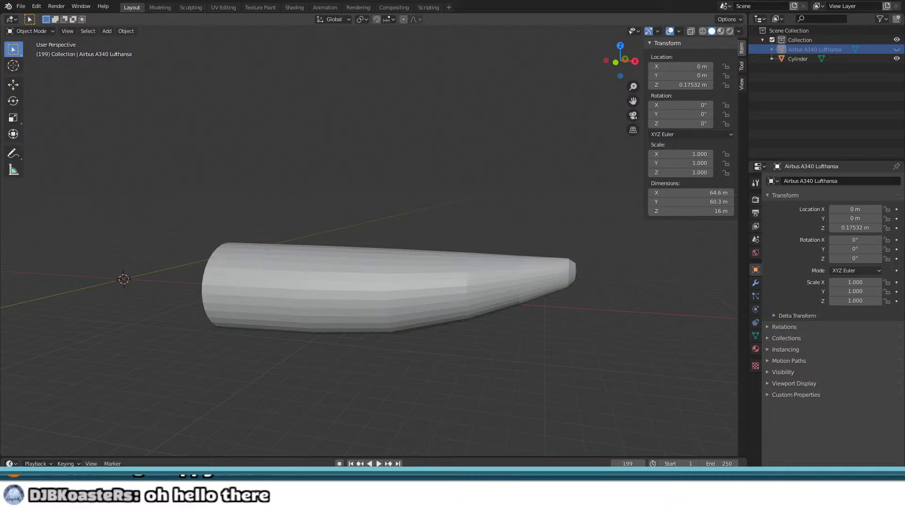
left_click(326, 329)
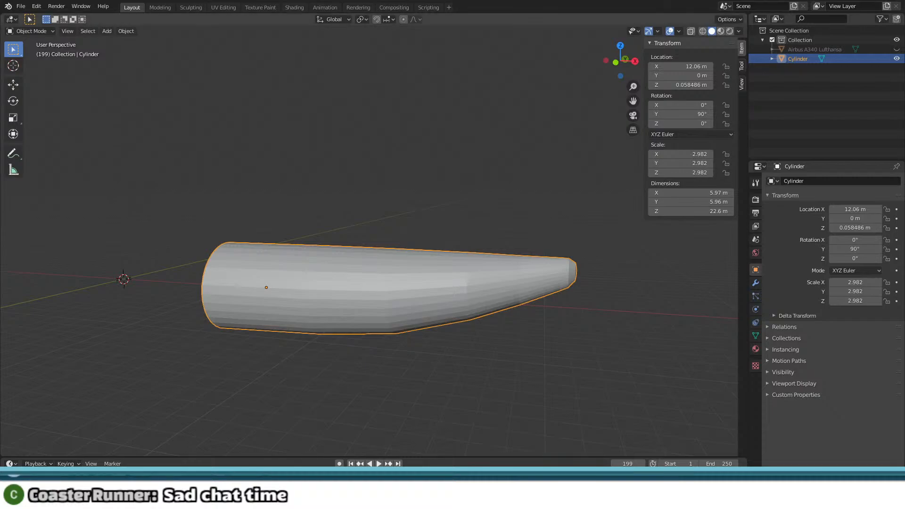
middle_click_drag(136, 411, 139, 408)
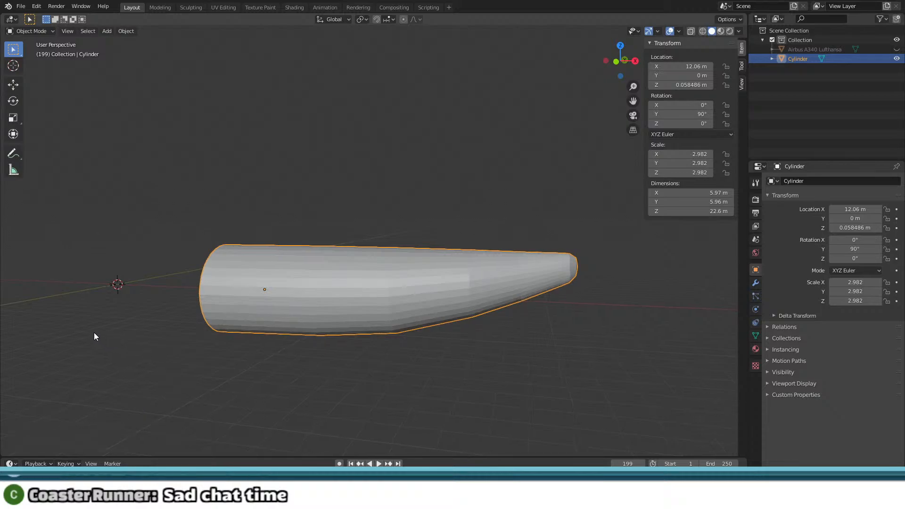
key("Tab")
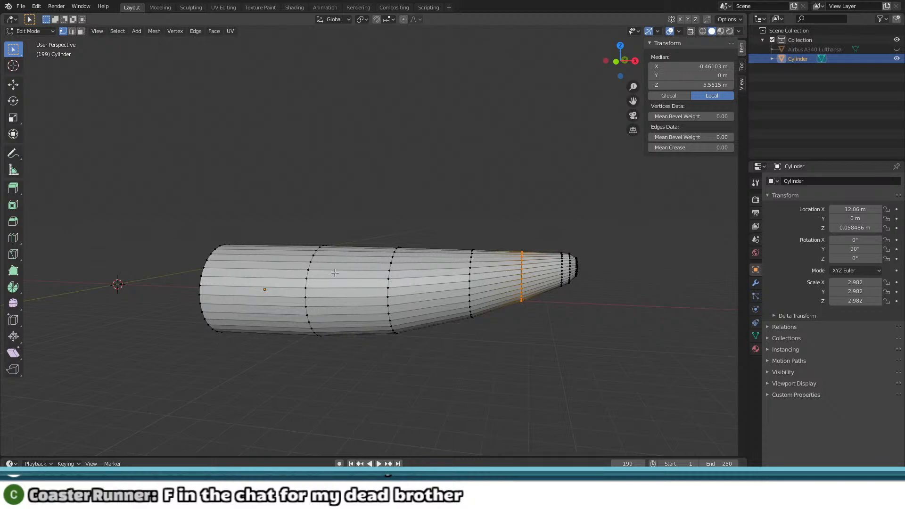
Step: Clear the vertex selection and examine the edge rings along the fuselage's tapered tail end
middle_click_drag(457, 256, 392, 220, "shift")
scroll(395, 221, "up", 2)
left_click(445, 330)
middle_click_drag(458, 308, 401, 304)
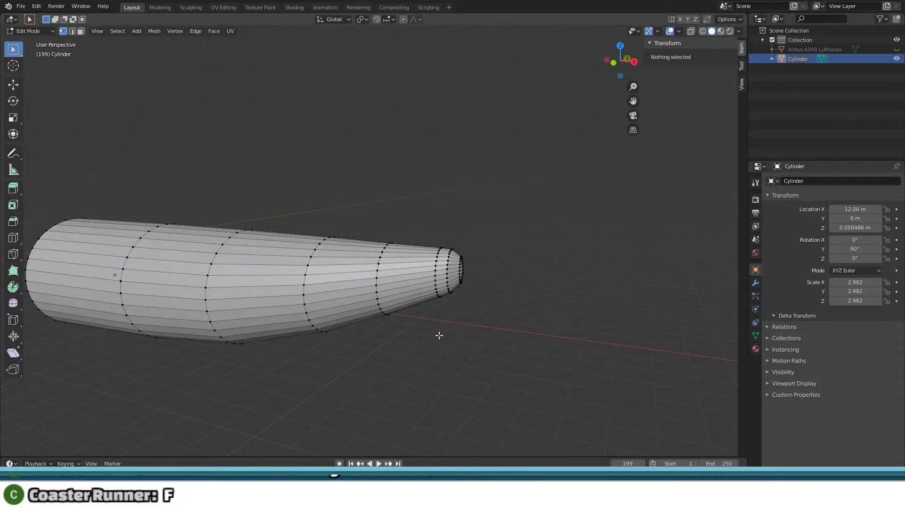
middle_click_drag(409, 282, 430, 288)
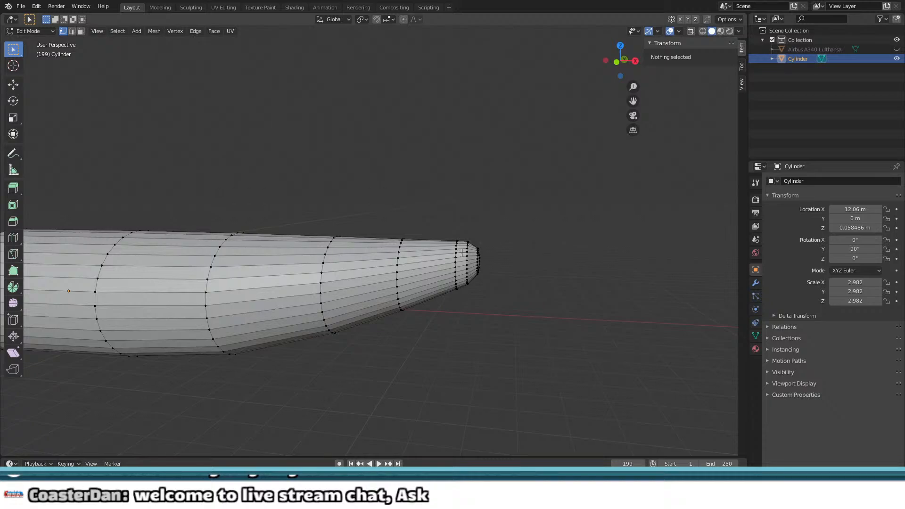
middle_click_drag(339, 326, 335, 293, "shift")
middle_click_drag(348, 279, 338, 268)
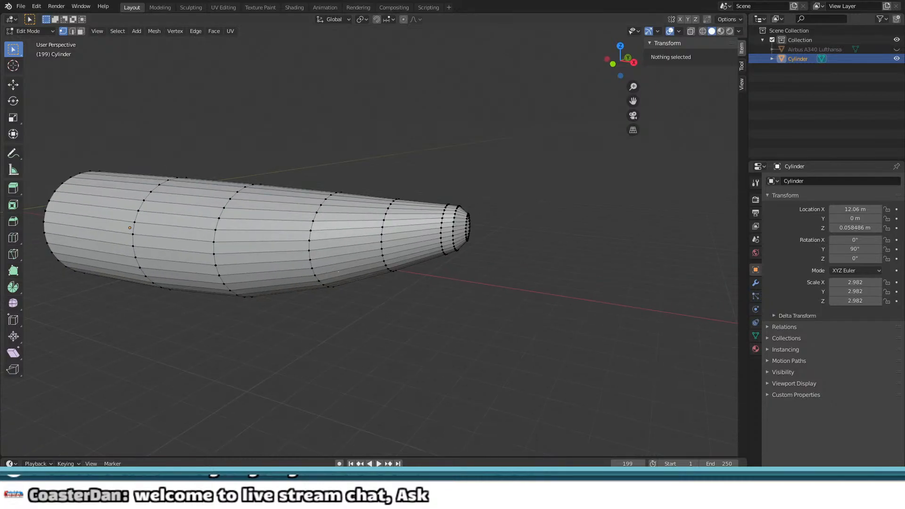
middle_click_drag(399, 251, 419, 244)
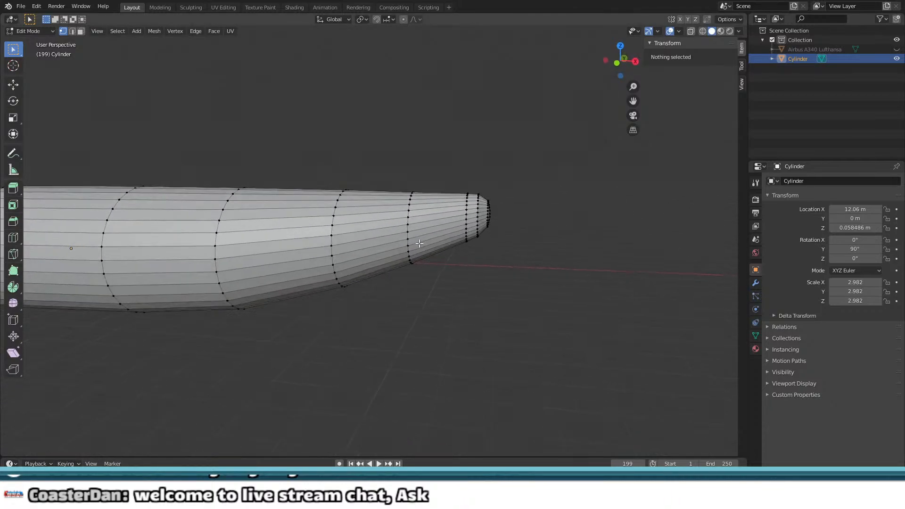
scroll(418, 242, "up", 2)
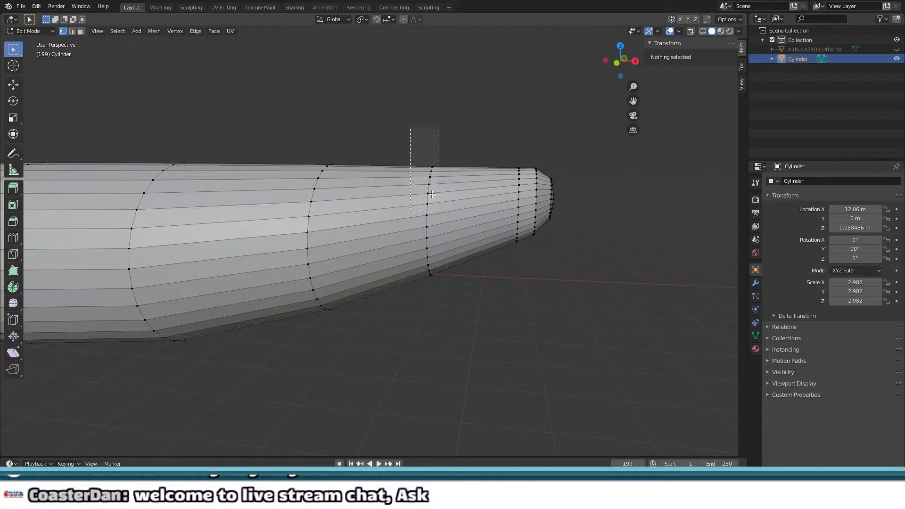
left_click_drag(432, 193, 437, 211)
middle_click_drag(477, 309, 289, 206)
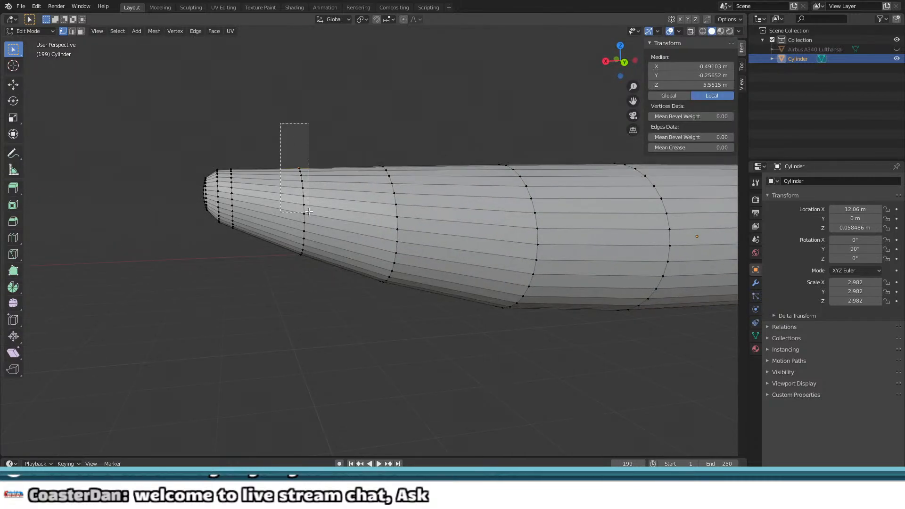
left_click_drag(320, 295, 320, 295)
middle_click_drag(320, 295, 490, 270)
left_click(296, 294)
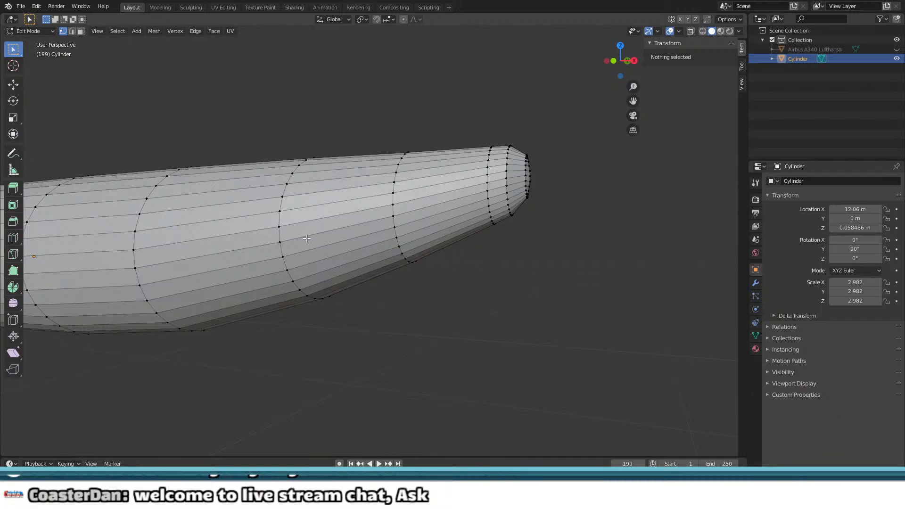
scroll(370, 268, "down", 1)
middle_click_drag(354, 261, 351, 279)
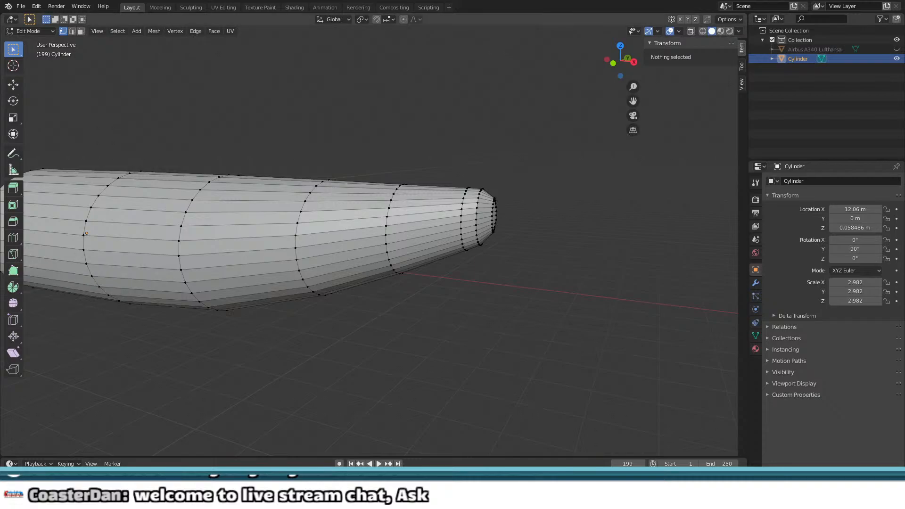
middle_click_drag(420, 239, 419, 239)
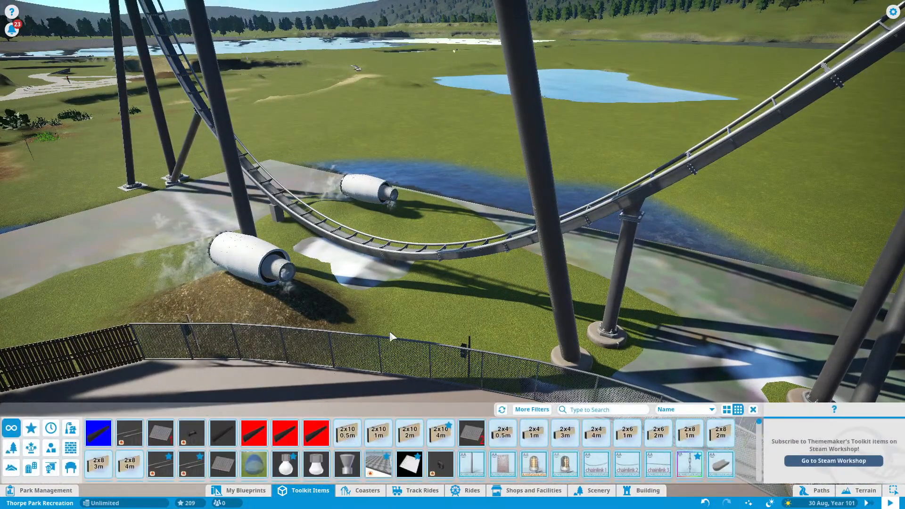
Step: Switch to Planet Coaster and search the toolkit items for "8m"
key("a")
left_click(576, 410)
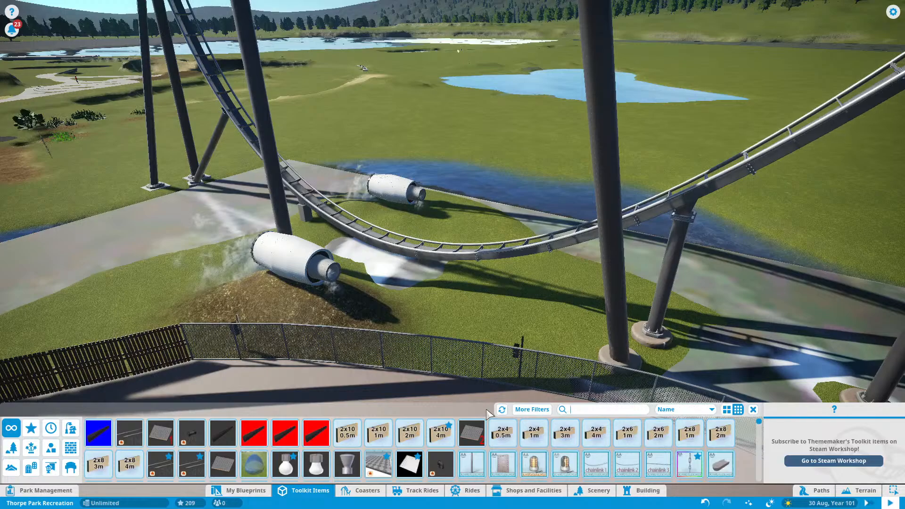
type("8m")
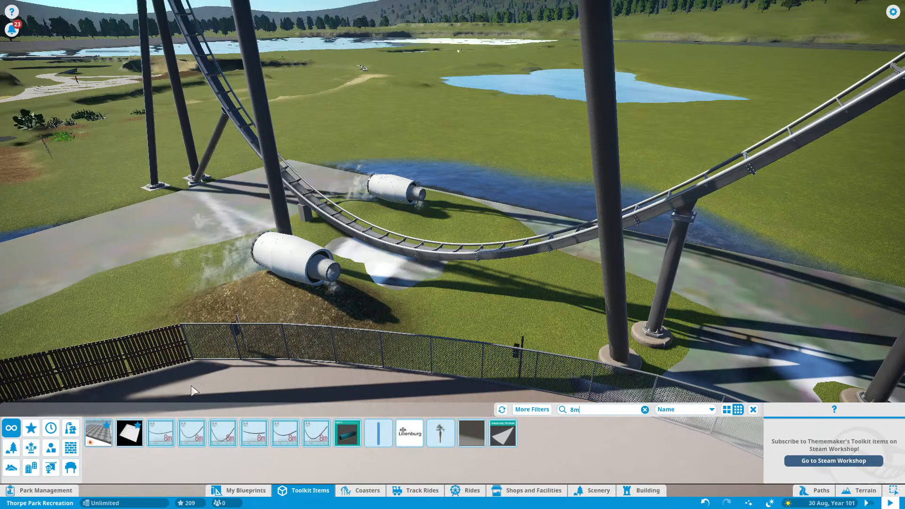
Step: Place an 8M Square Ruler and move it over the fence onto the grass beside the low track and white engines
middle_click_drag(264, 283, 276, 337)
key("x")
key("a")
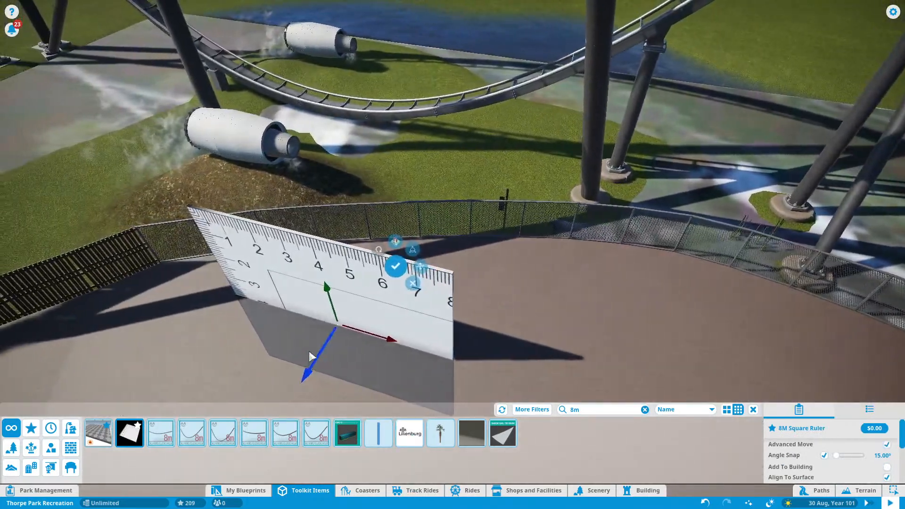
key("s")
left_click_drag(308, 352, 402, 185)
left_click(311, 235)
key("Escape")
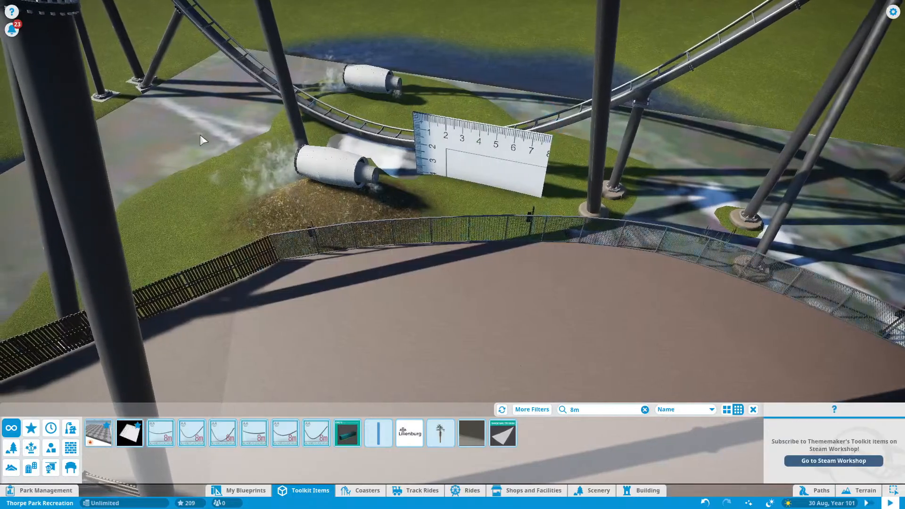
Step: Raise the satellite-image ground map vertically so that it covers the grass and paths around the coaster
left_click(212, 153)
key("m")
middle_click_drag(254, 263, 372, 189)
scroll(366, 245, "down", 8)
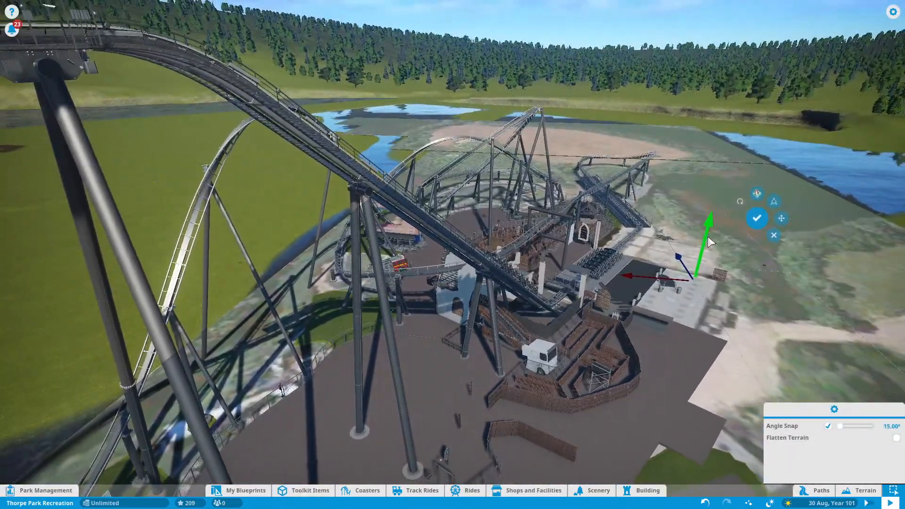
left_click_drag(708, 238, 711, 233)
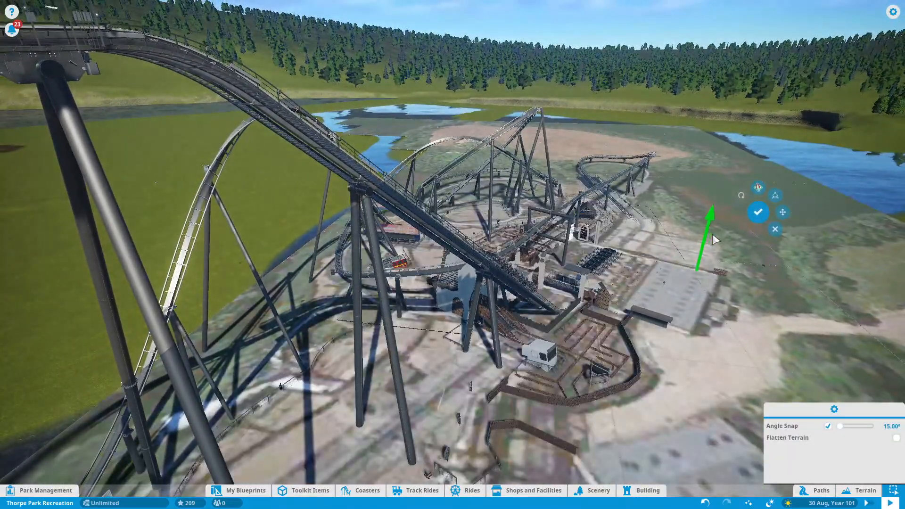
key("w")
left_click(761, 210)
Step: Inspect the ruler from above against the engines, track and ground map to judge the crash scene's scale
middle_click_drag(267, 274, 311, 330)
key("w")
middle_click_drag(377, 255, 336, 241)
scroll(337, 245, "down", 3)
key("d")
scroll(353, 236, "up", 3)
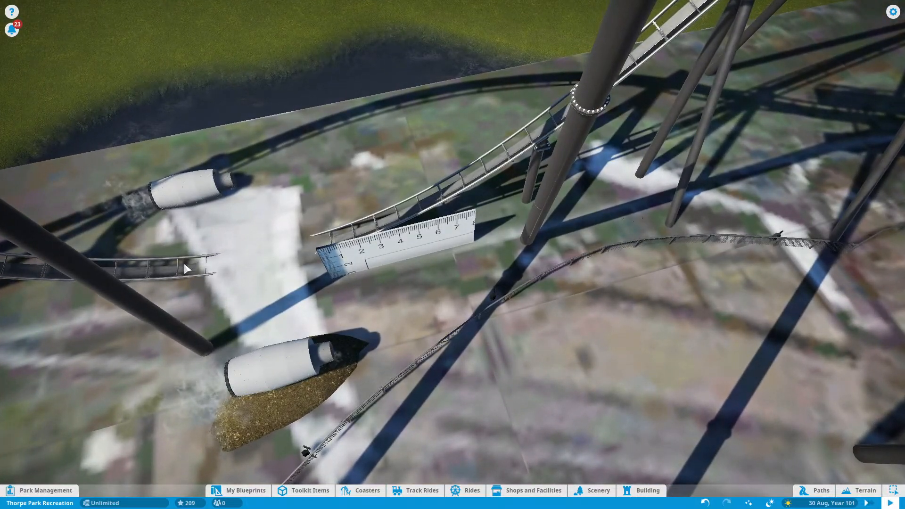
Step: Select the 8M Square Ruler beside the low track and move it over to the coaster's support columns near the fence
scroll(261, 271, "up", 3)
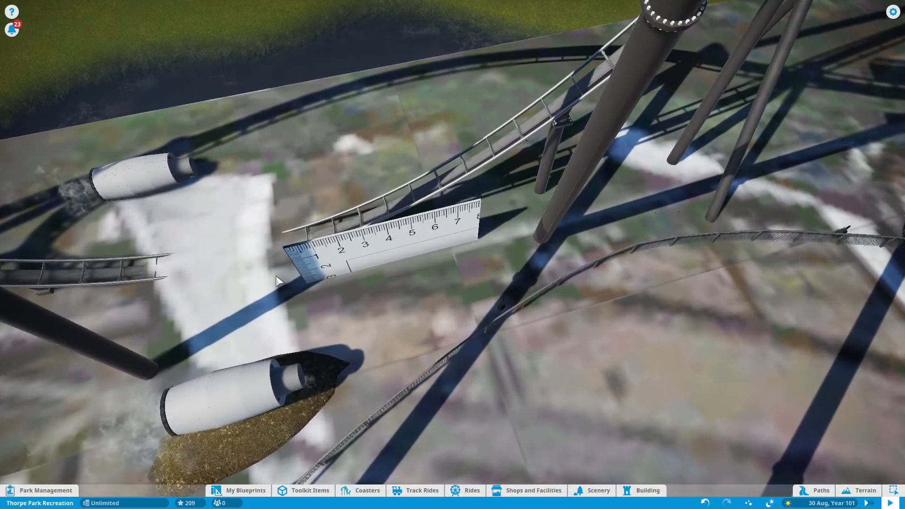
left_click(344, 257)
scroll(345, 264, "down", 3)
key("x")
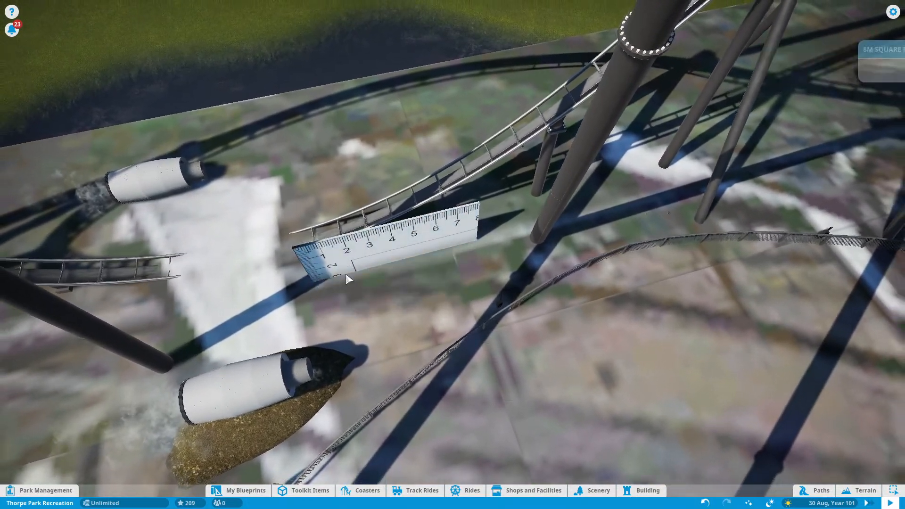
key("d")
left_click_drag(428, 259, 523, 246)
key("w")
Step: Rotate the ruler about its vertical axis with 15° angle snap to turn it toward the line of the support columns
key("x")
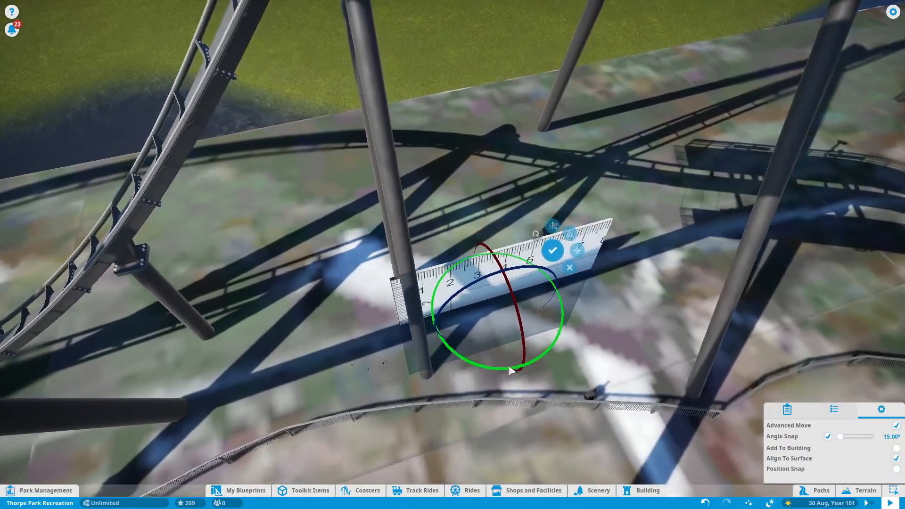
left_click_drag(508, 368, 460, 365)
key("x")
middle_click_drag(459, 365, 461, 392)
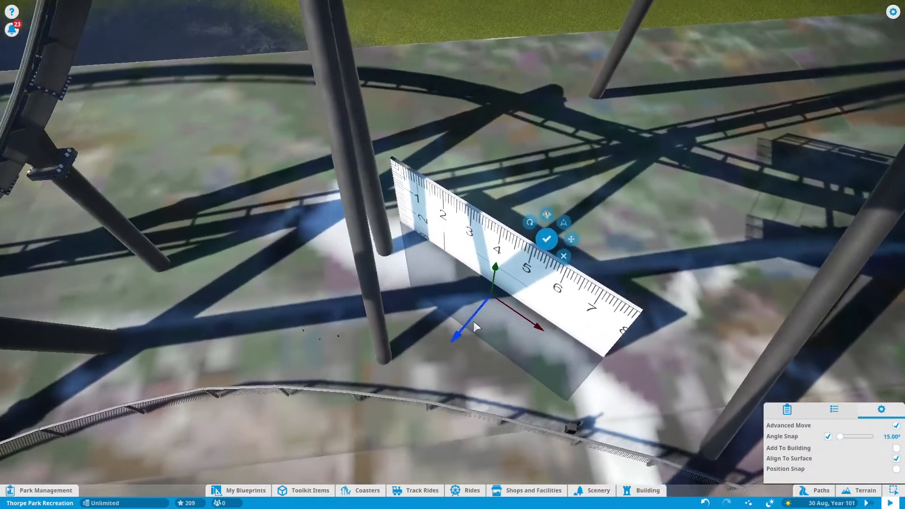
Step: Slide the ruler sideways between the fence and the support columns to line it up with the column feet
left_click_drag(473, 321, 423, 360)
middle_click_drag(424, 360, 646, 264)
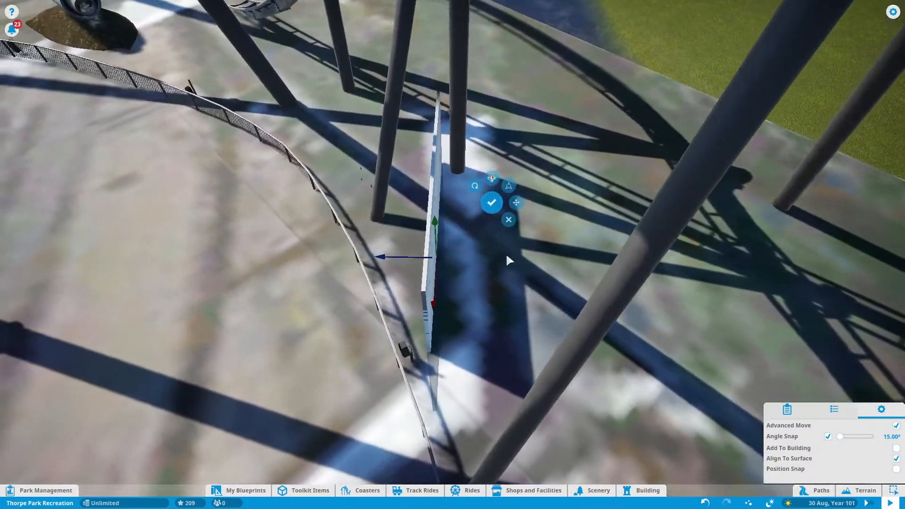
left_click_drag(409, 264, 353, 262)
middle_click_drag(467, 283, 476, 221)
scroll(472, 330, "down", 2)
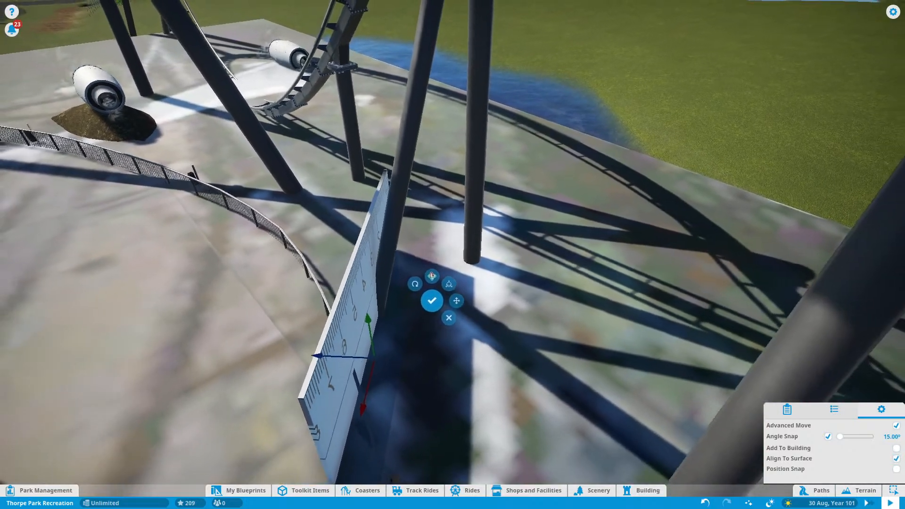
scroll(420, 250, "up", 5)
scroll(330, 325, "down", 2)
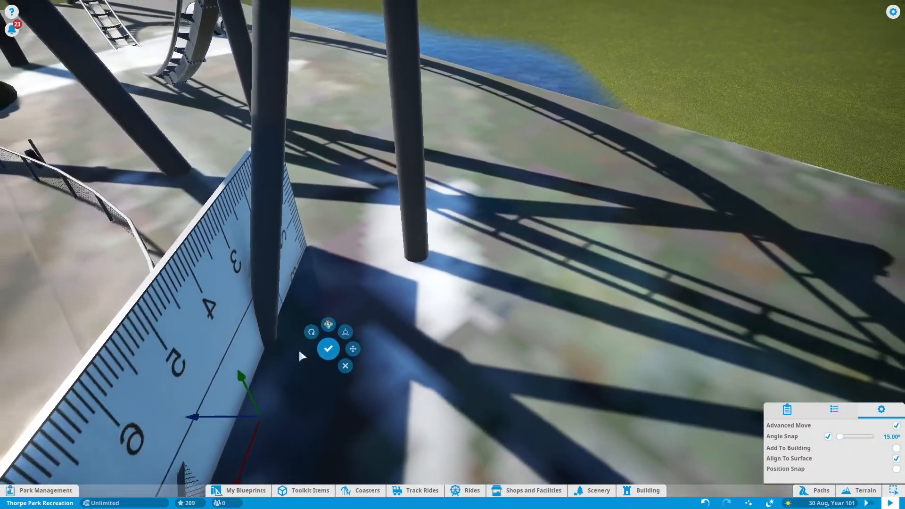
left_click_drag(238, 416, 365, 409)
Step: Turn off angle snap and rotate the ruler slightly about its vertical axis to fine-tune its direction
key("z")
middle_click_drag(366, 409, 509, 447)
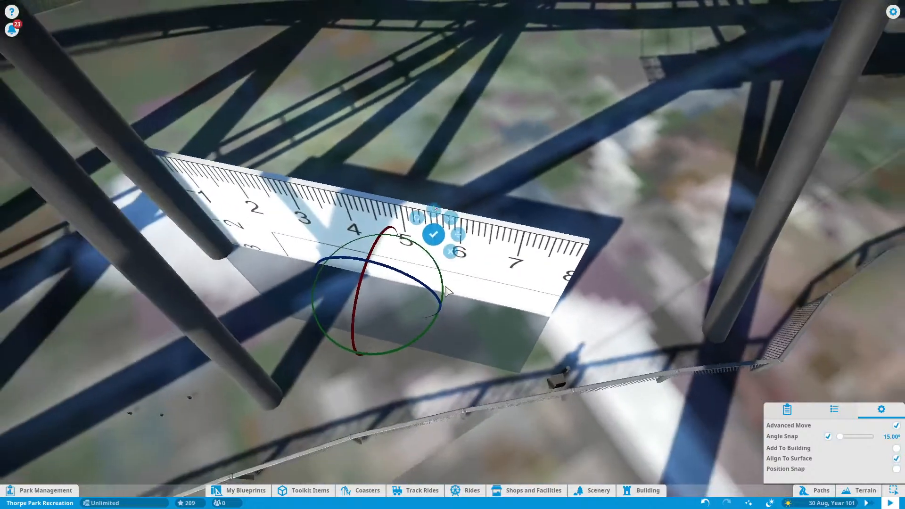
key("f")
left_click_drag(423, 332, 433, 335)
key("z")
key("a")
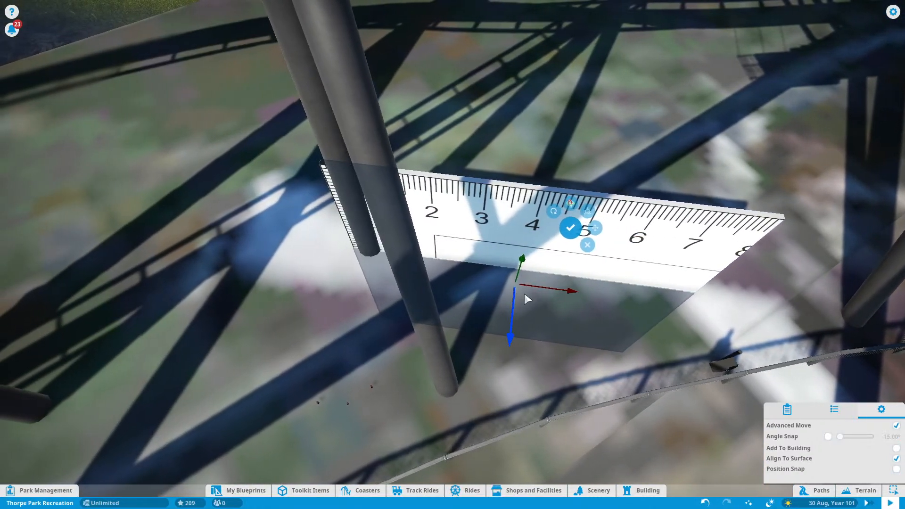
Step: Slide the ruler along its length toward the paired support columns and refine its rotation
left_click_drag(552, 285, 450, 255)
scroll(442, 290, "up", 3)
left_click_drag(391, 322, 415, 285)
key("d")
middle_click_drag(418, 308, 606, 305)
key("z")
left_click_drag(457, 337, 460, 347)
key("z")
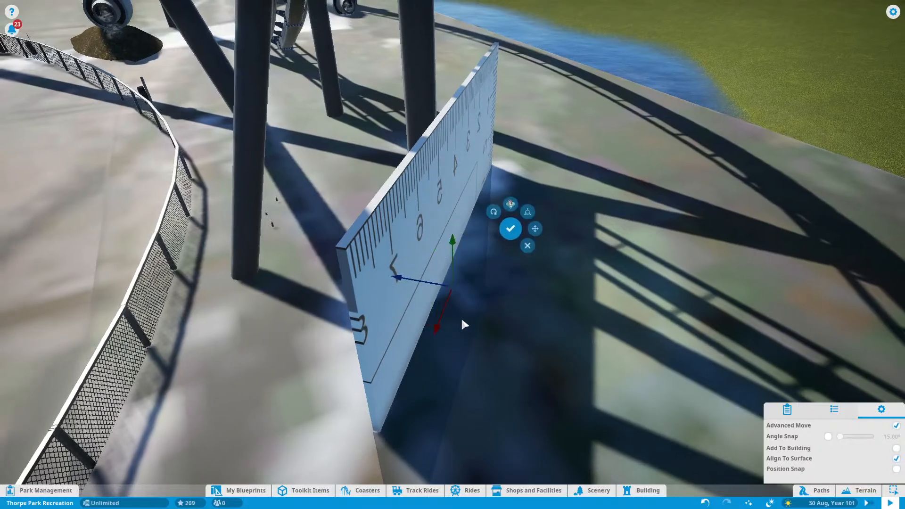
Step: Nudge the ruler sideways and along its length, and place it beside the two support columns
scroll(460, 317, "down", 1)
left_click_drag(404, 272, 425, 291)
middle_click_drag(425, 292, 535, 314)
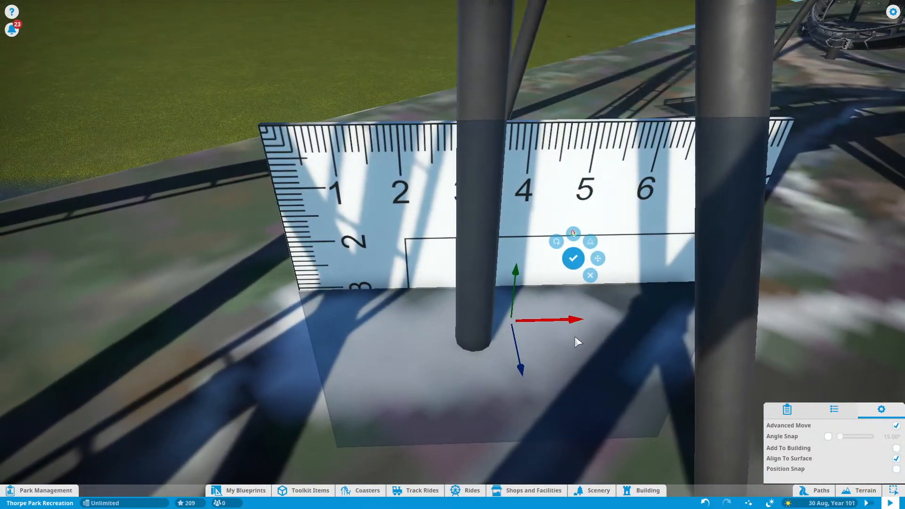
left_click_drag(565, 316, 558, 318)
scroll(563, 320, "down", 3)
key("d")
left_click(463, 301)
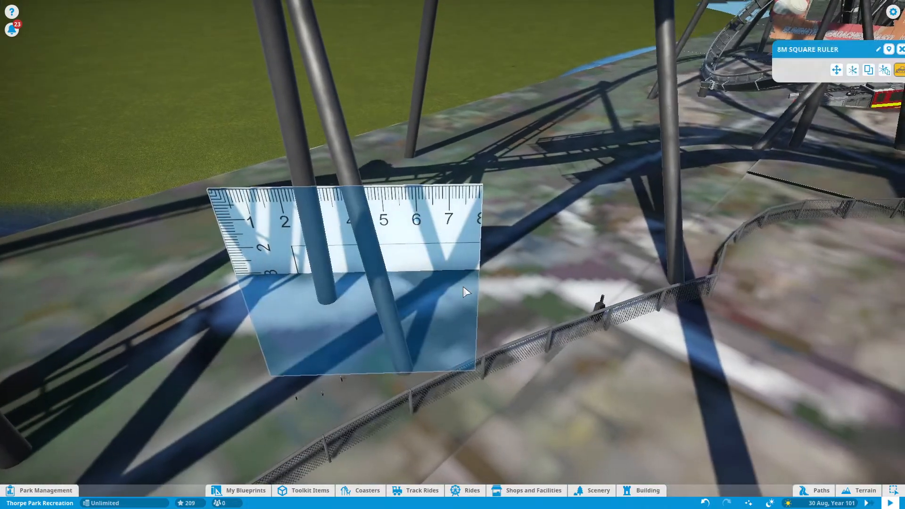
Step: Examine the ruler's alignment with the two support columns from high and low viewpoints
key("x")
middle_click_drag(454, 293, 368, 306)
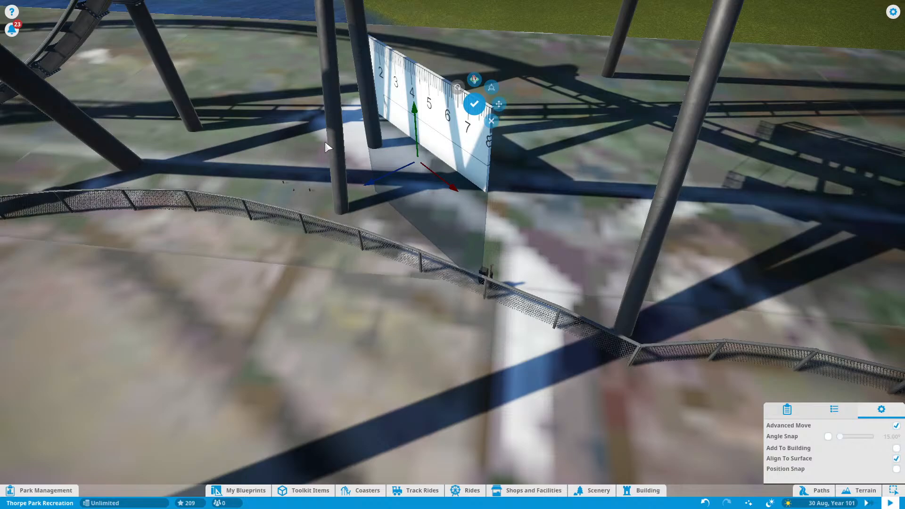
middle_click_drag(324, 141, 401, 70)
scroll(401, 70, "up", 4)
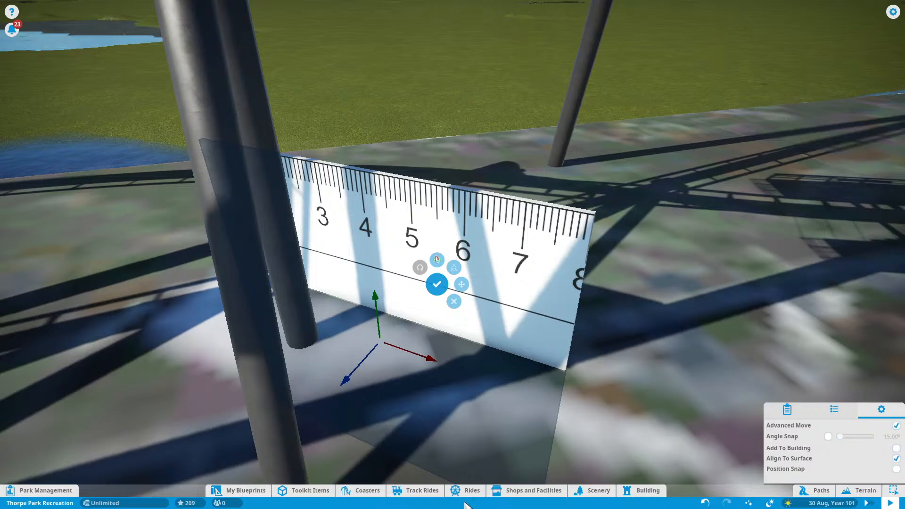
mouse_move(359, 276)
middle_mouse_down()
mouse_move(360, 358)
mouse_move(351, 263)
middle_mouse_up()
scroll(361, 358, "down", 4)
scroll(351, 257, "up", 5)
Step: Duplicate the ruler in place and slide the copy along its length until the two rulers meet end to end
key("x")
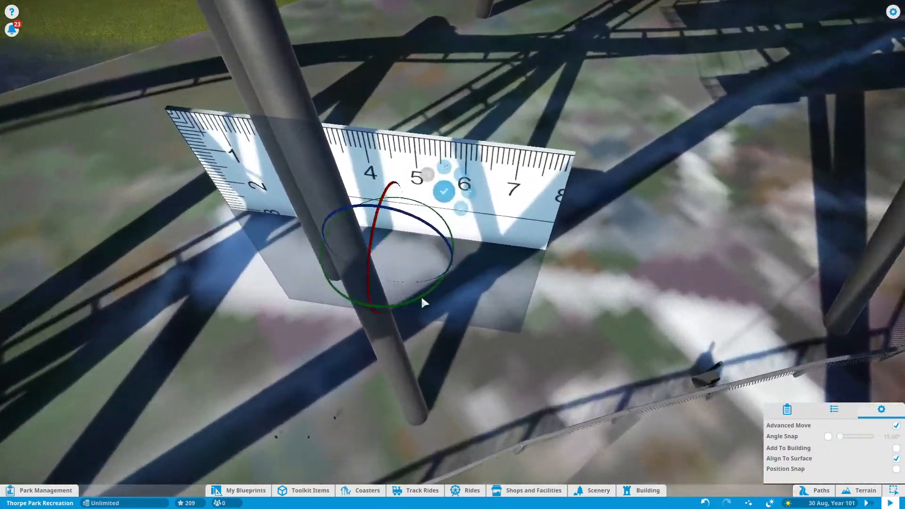
key("x")
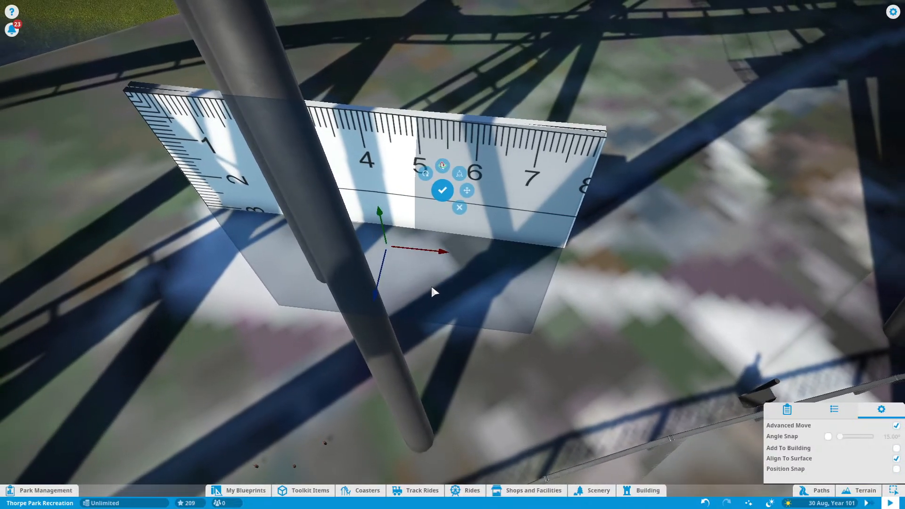
left_click(157, 92)
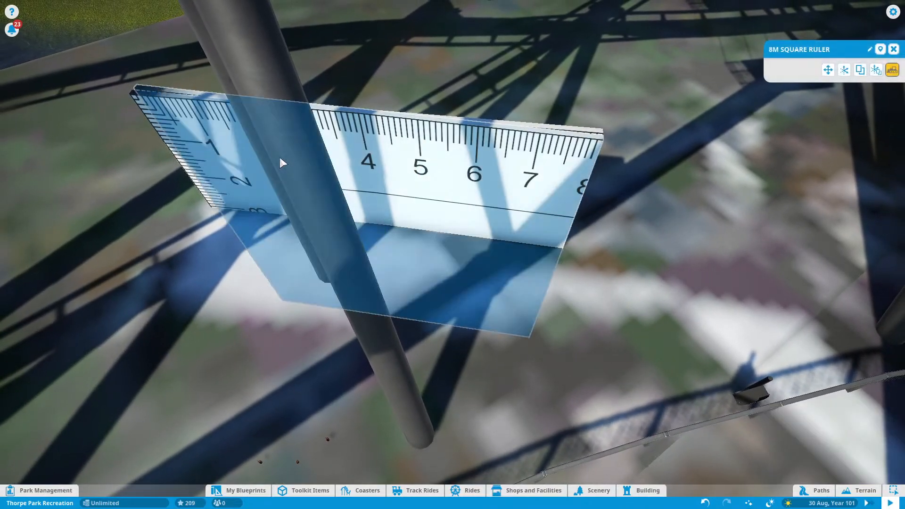
left_click(446, 215)
key("x")
scroll(430, 249, "down", 2)
left_click_drag(429, 252, 628, 290)
key("d")
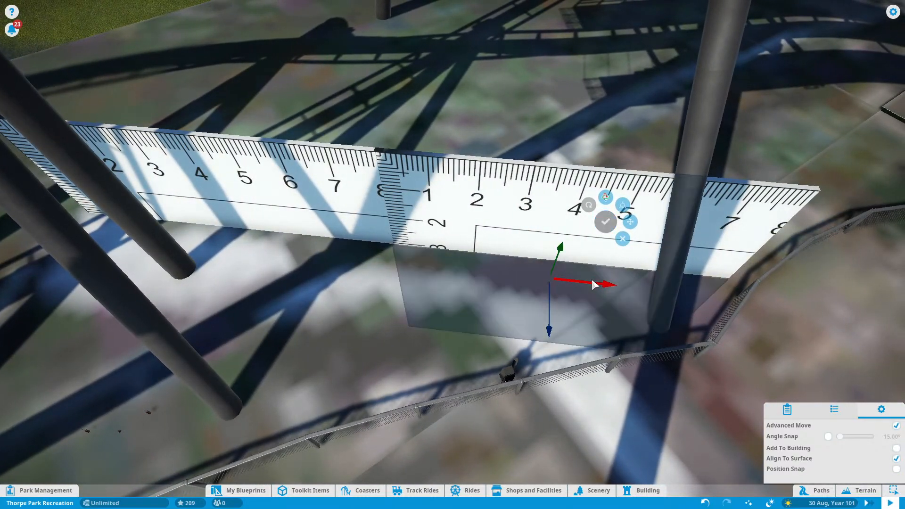
left_click(592, 281)
Step: Select both rulers together, rotate them slightly about the vertical axis toward the fence, and place the adjusted pair
left_click(441, 219)
key("g")
left_click(340, 212)
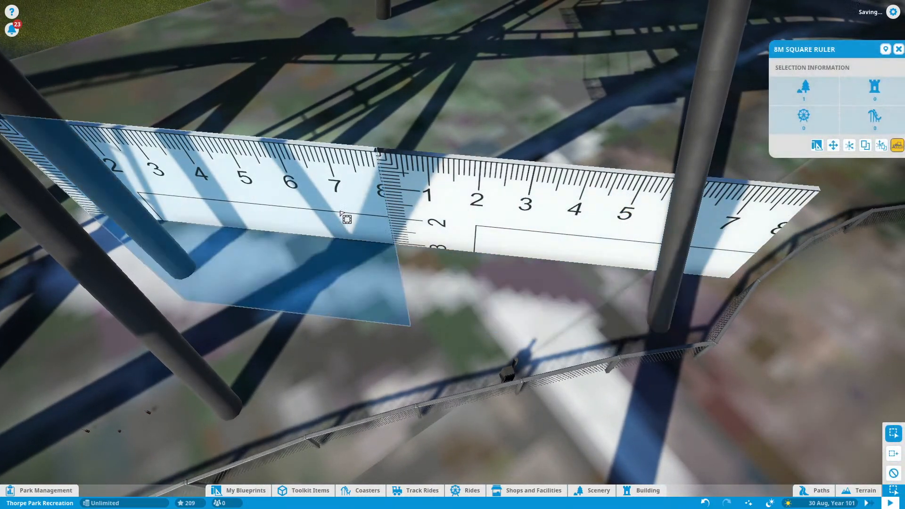
left_click(506, 235, "shift")
key("x")
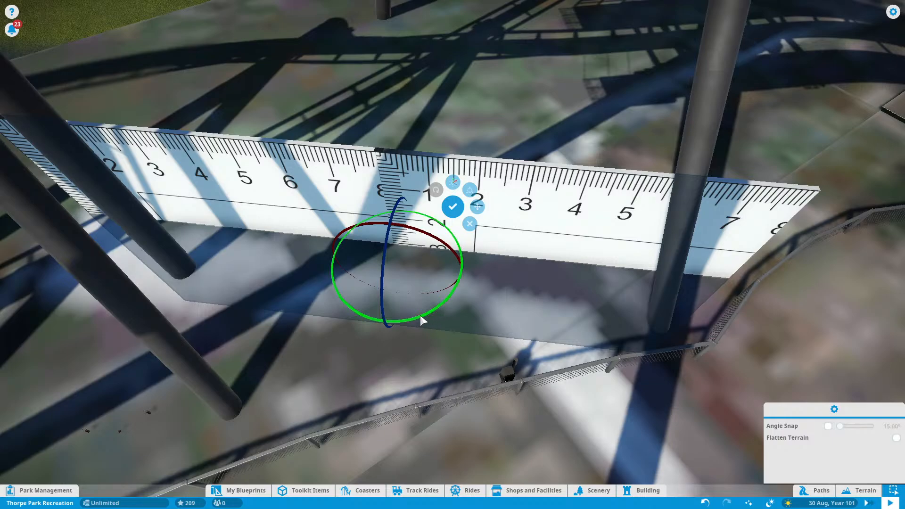
left_click_drag(420, 316, 421, 331)
key("x")
left_click_drag(384, 304, 387, 313)
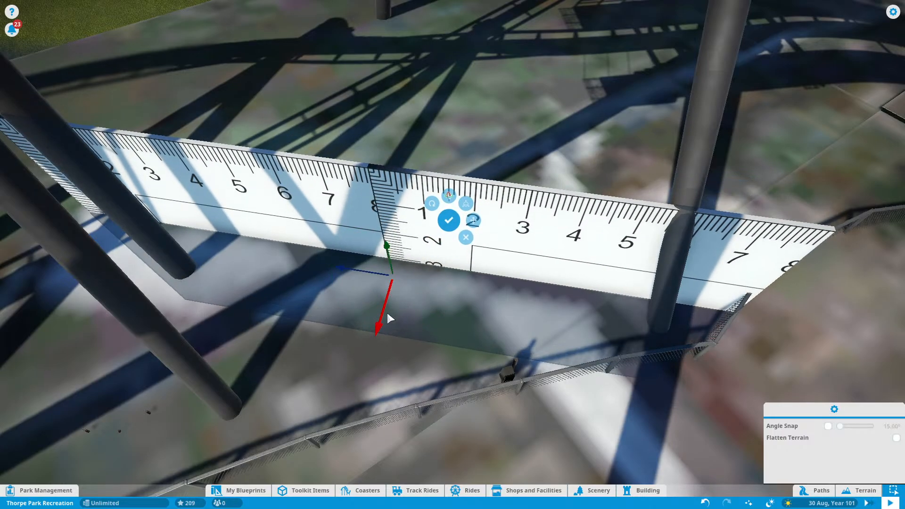
middle_click_drag(387, 313, 504, 282)
left_click(505, 282)
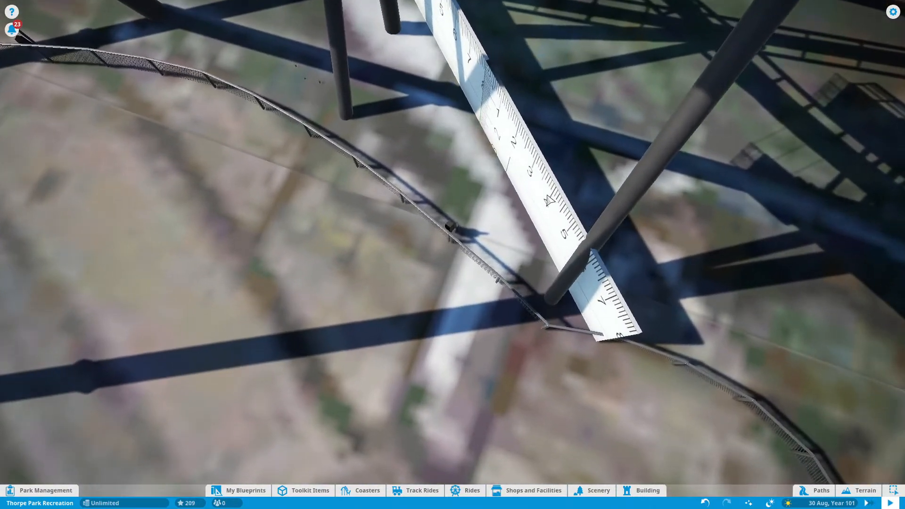
Step: Duplicate the second ruler and slide the copy along the line past the support column at the fence
left_click(545, 195)
middle_click_drag(545, 195, 491, 204)
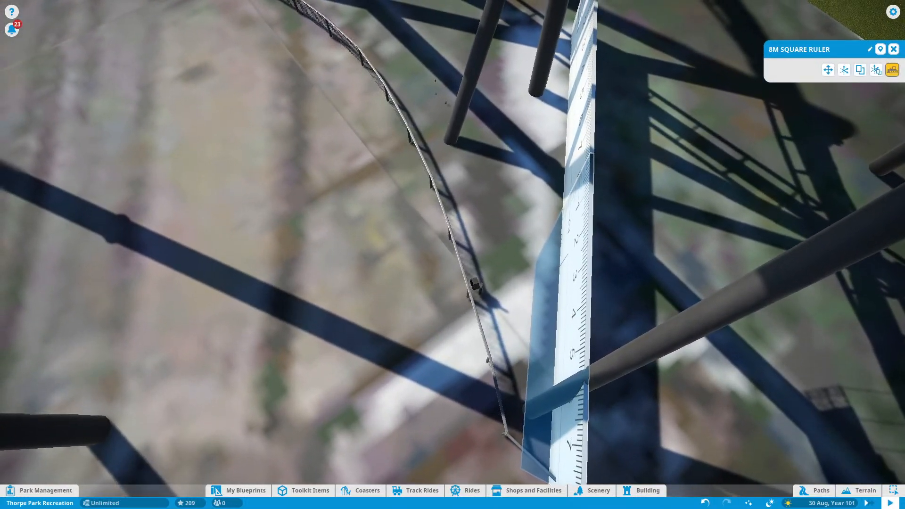
middle_click_drag(349, 405, 460, 388)
key("x")
scroll(472, 302, "up", 3)
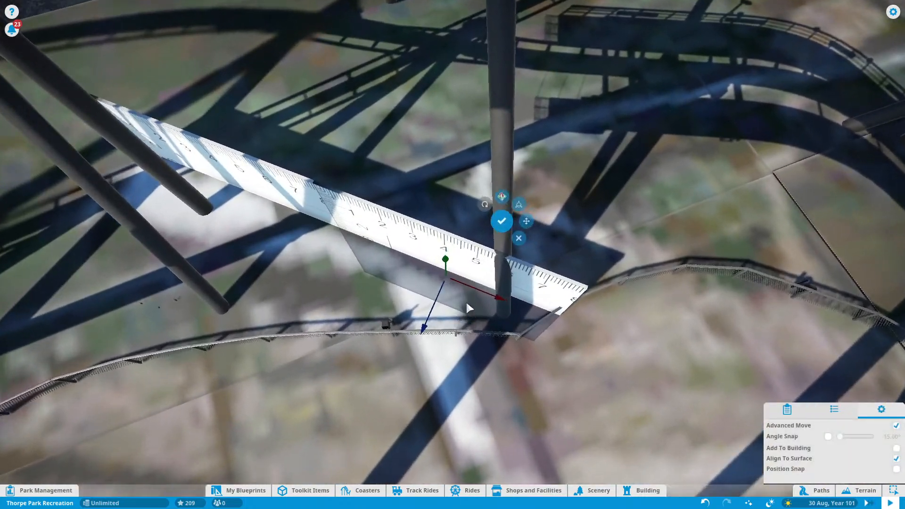
left_click_drag(471, 289, 569, 341)
scroll(569, 341, "down", 3)
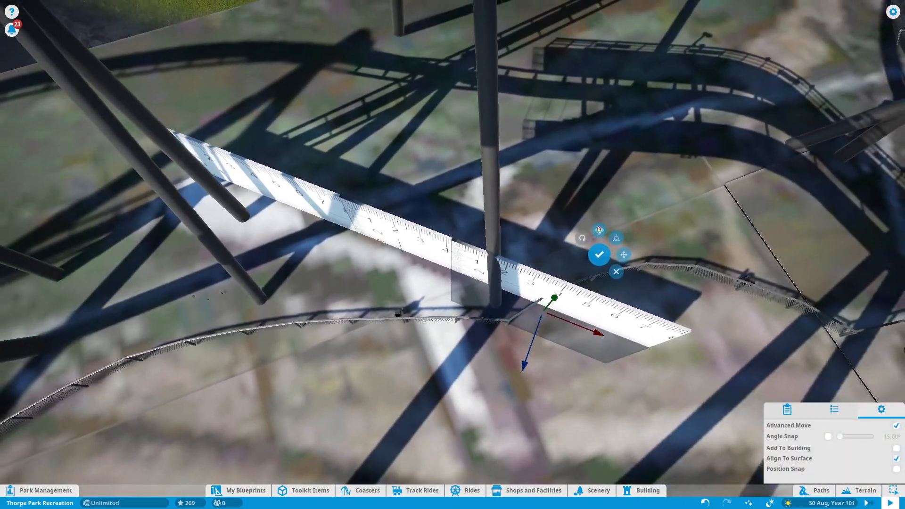
Step: Rotate the copied ruler so that it crosses the fence at an angle, and move it clear of the ruler line
middle_click_drag(569, 330, 551, 312)
scroll(552, 312, "up", 2)
key("x")
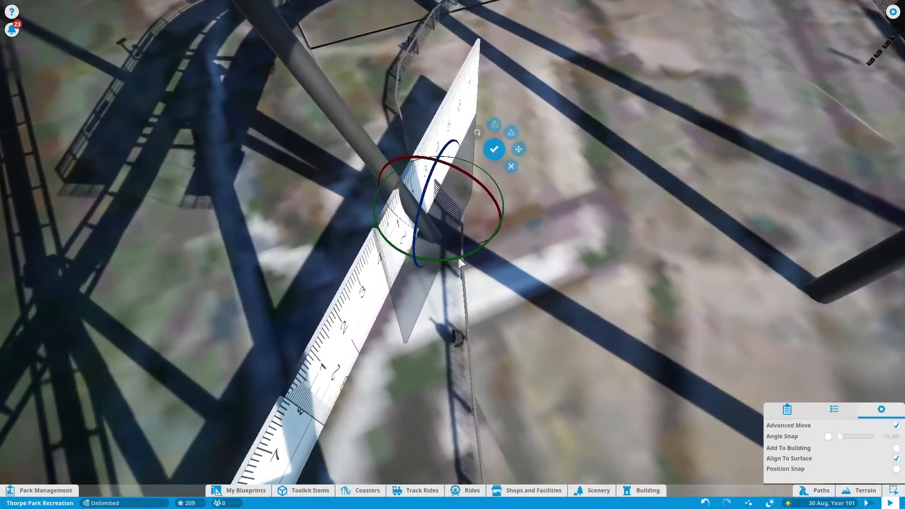
left_click_drag(458, 257, 377, 271)
key("x")
left_click_drag(450, 244, 486, 393)
left_click_drag(515, 320, 533, 315)
Step: Fine-tune the rotation of the ruler that crosses the fence
middle_click_drag(533, 352, 487, 365)
key("x")
scroll(485, 366, "up", 1)
left_click_drag(439, 396, 440, 403)
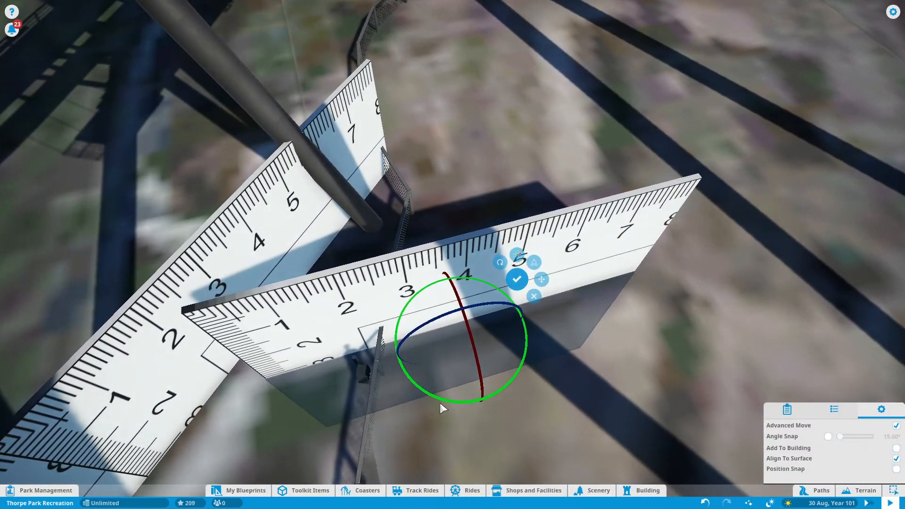
key("x")
Step: Reposition the crossing ruler and its height so that its zero end sits against the base of the long ruler line
scroll(441, 401, "up", 1)
left_click_drag(459, 326, 412, 327)
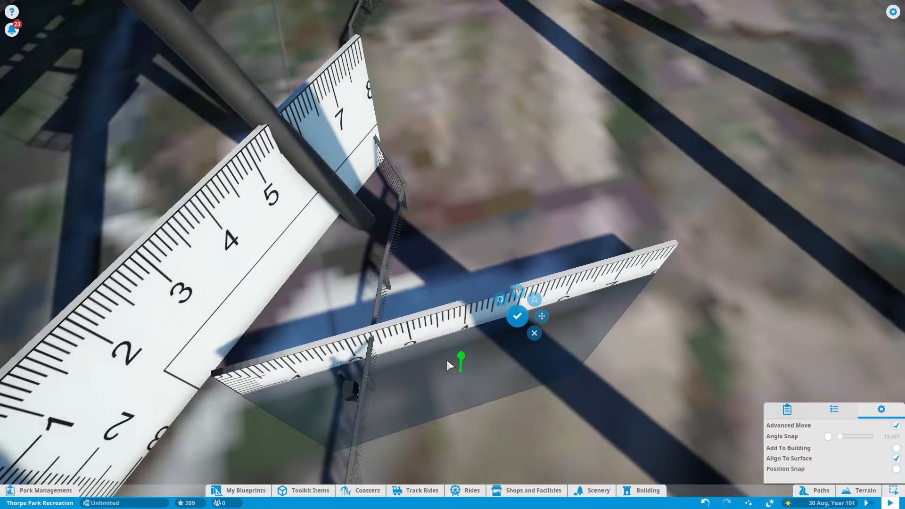
scroll(442, 355, "down", 1)
key("d")
scroll(411, 326, "up", 2)
key("a")
middle_click_drag(426, 315, 406, 320)
key("d")
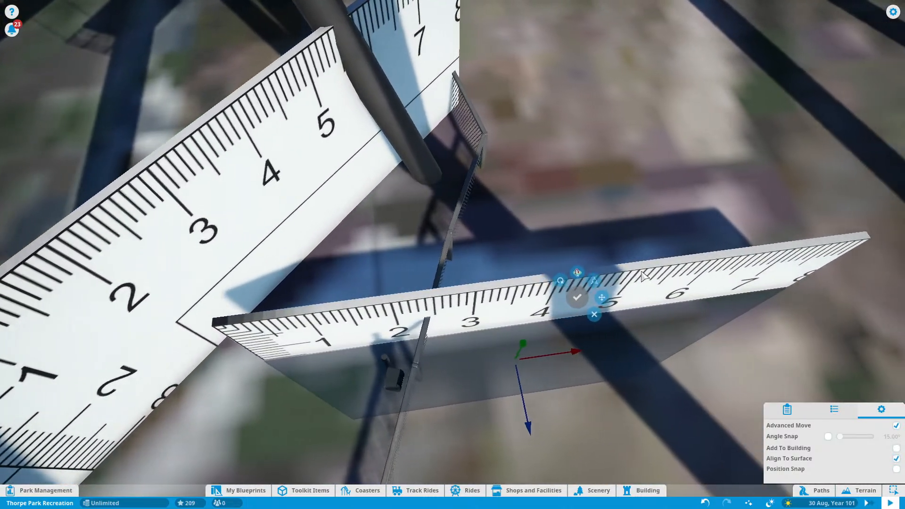
Step: Rotate a duplicate of the crossing ruler perpendicular to the original, with 15° angle snap turned on
key("x")
left_click_drag(521, 420, 408, 409)
key("f")
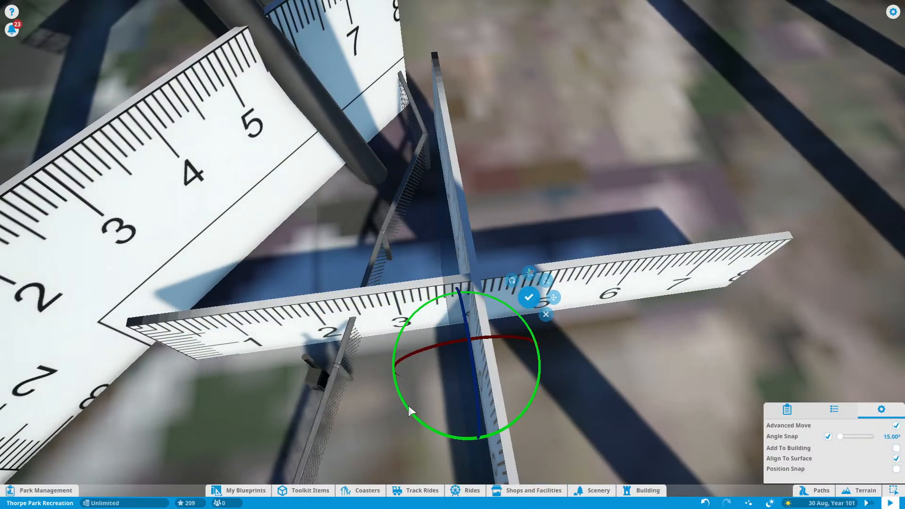
key("x")
Step: Slide the perpendicular ruler along its length and outward, and place it between the crossing ruler's 7 and 8 m marks
middle_click_drag(409, 410, 485, 370)
left_click_drag(490, 365, 604, 346)
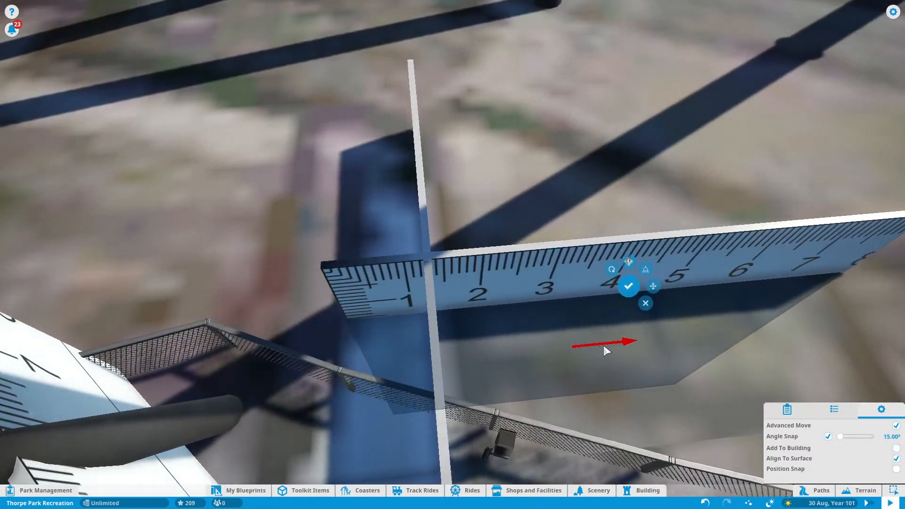
middle_click_drag(604, 346, 706, 341)
key("a")
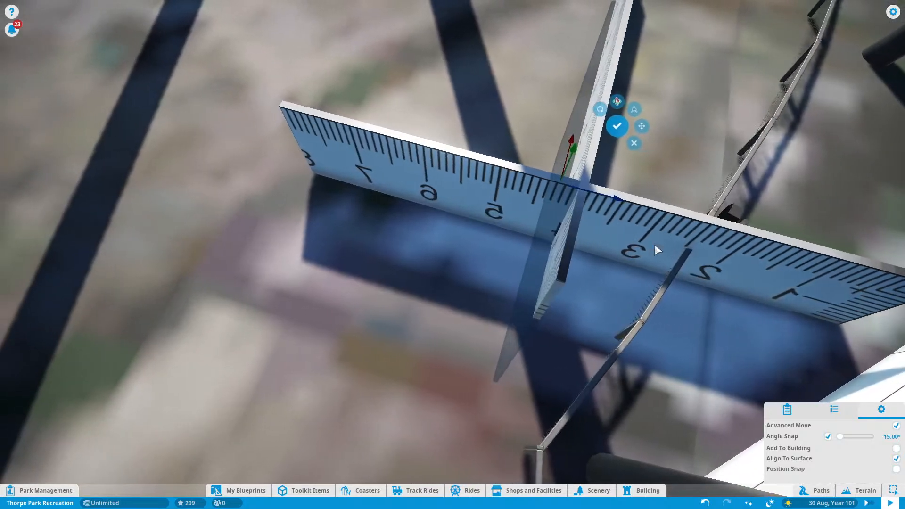
left_click_drag(608, 198, 473, 164)
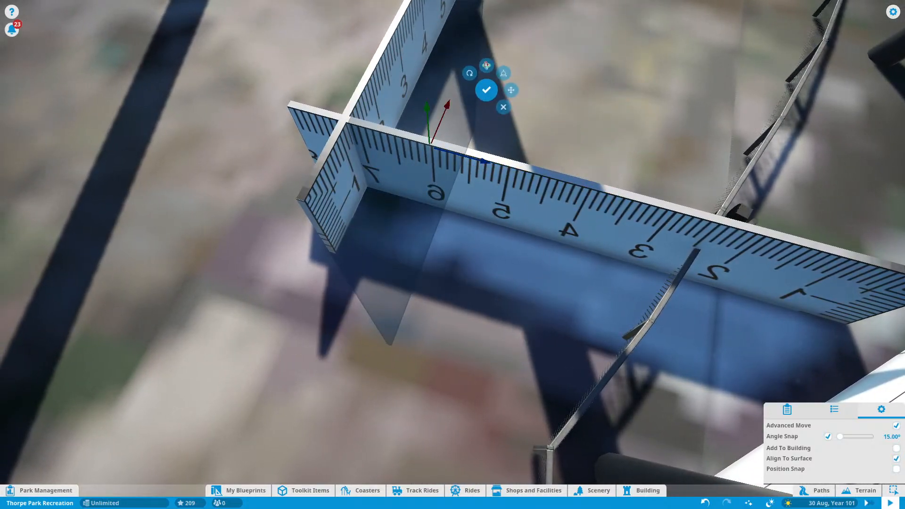
middle_click_drag(473, 165, 458, 262)
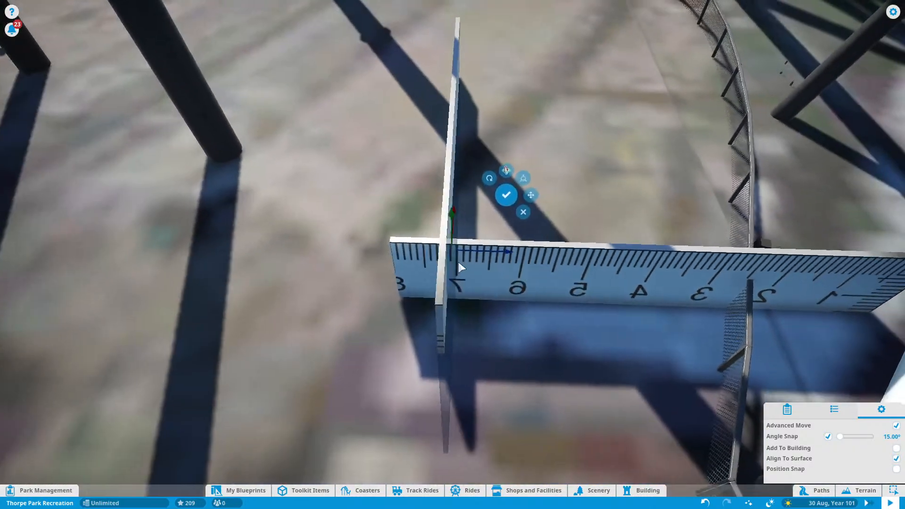
left_click_drag(508, 254, 476, 259)
left_click(474, 259)
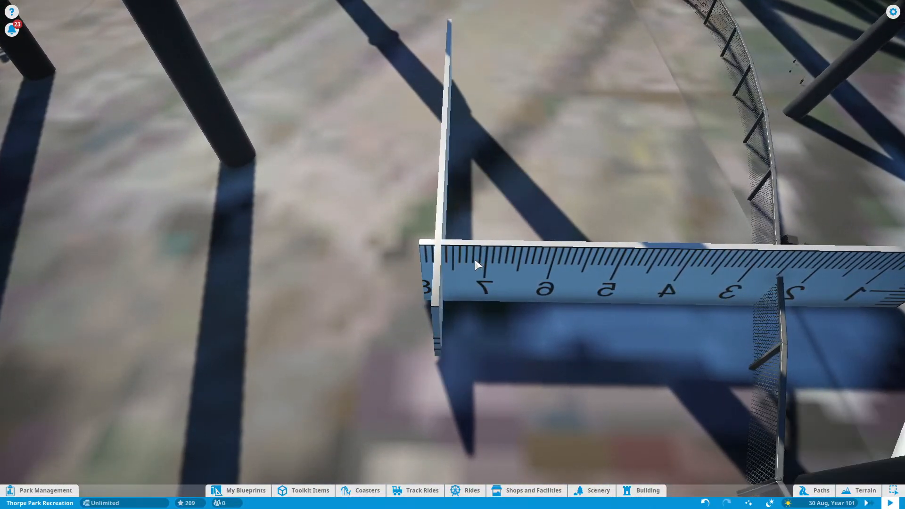
Step: Slide the crossing ruler along its length so that its 8 m end meets the perpendicular ruler
left_click(474, 259)
middle_click_drag(629, 286, 471, 315)
key("x")
left_click_drag(479, 366, 492, 374)
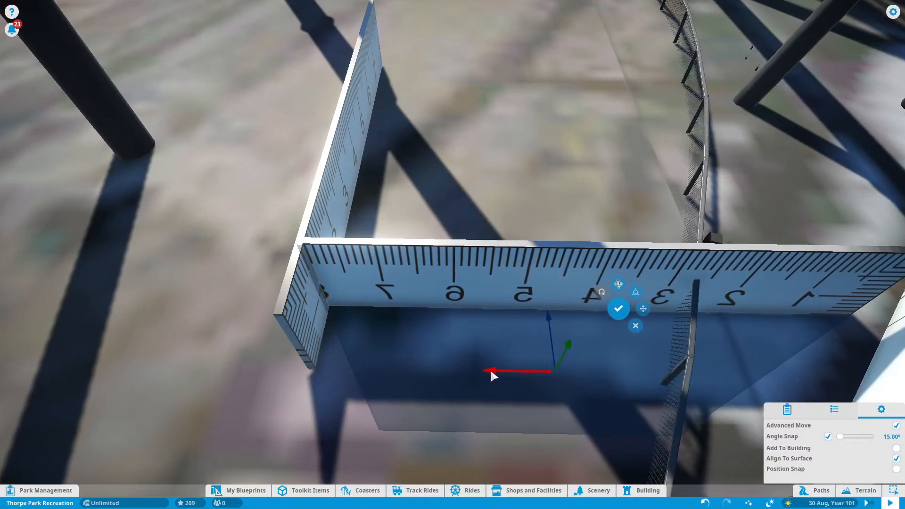
left_click(491, 373)
middle_click_drag(492, 374, 227, 316)
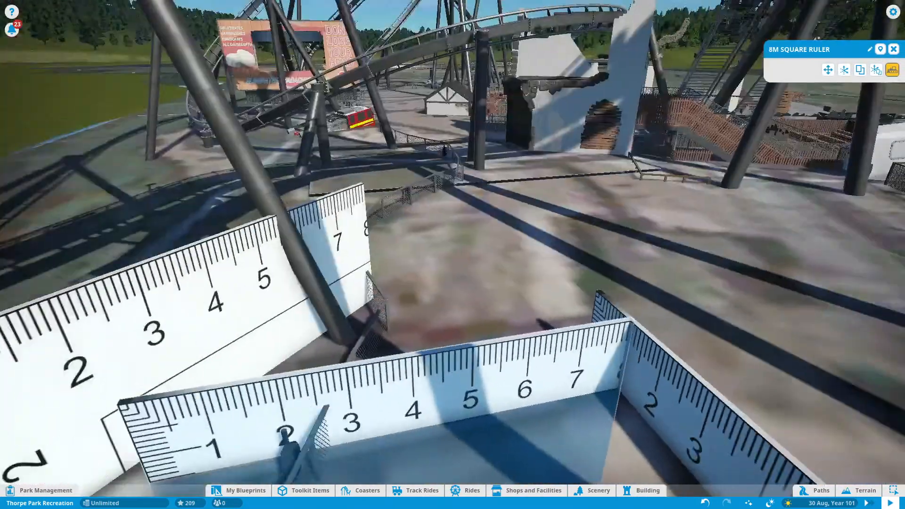
middle_click_drag(561, 226, 507, 229)
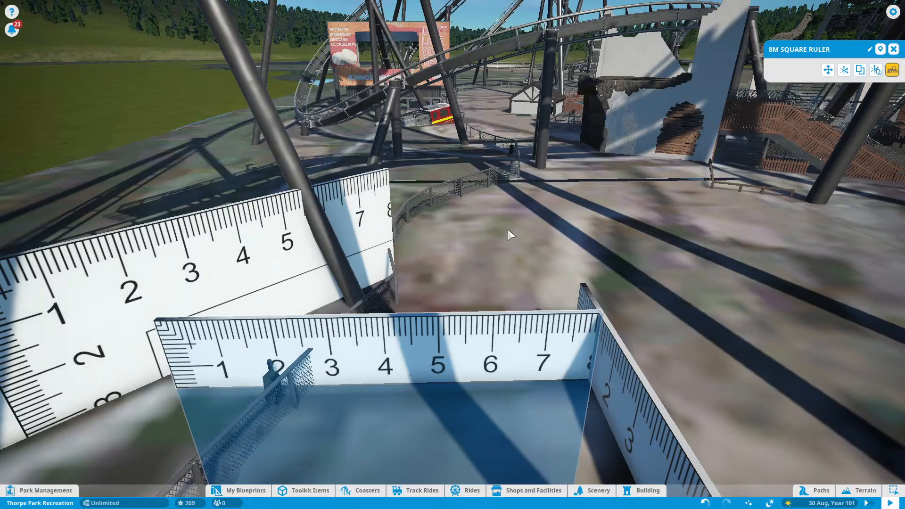
Step: Search the toolkit items for "paddle" near the billboard and pick the Spinball Whizzer Paddle to preview it on the ground
key("w")
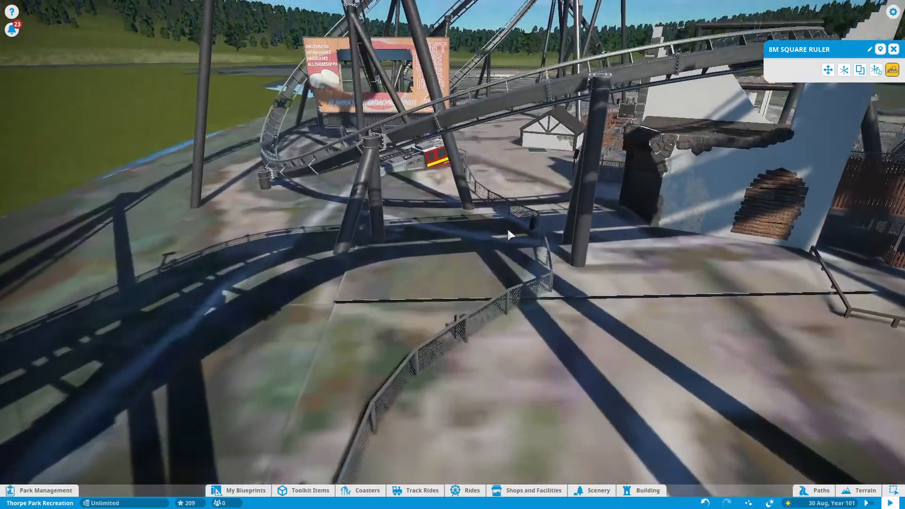
key("w")
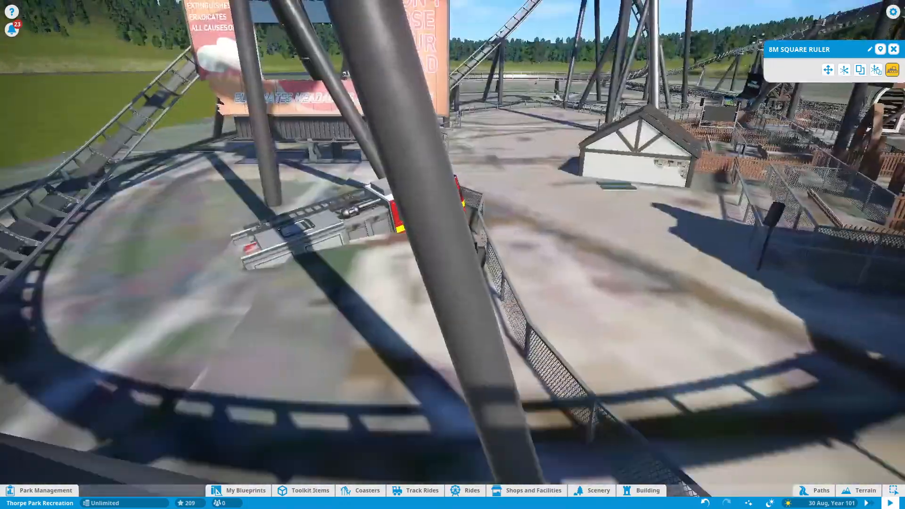
middle_click_drag(453, 255, 452, 188)
key("w")
key("d")
left_click(309, 491)
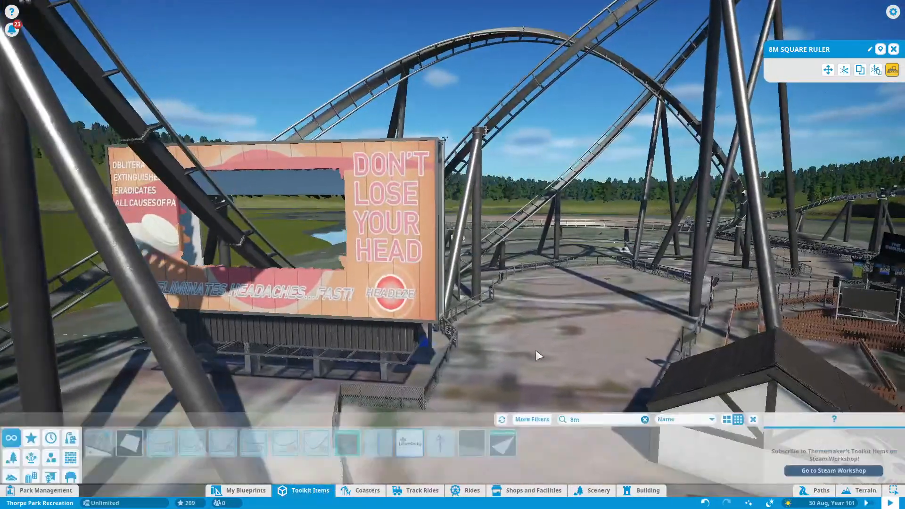
type("p")
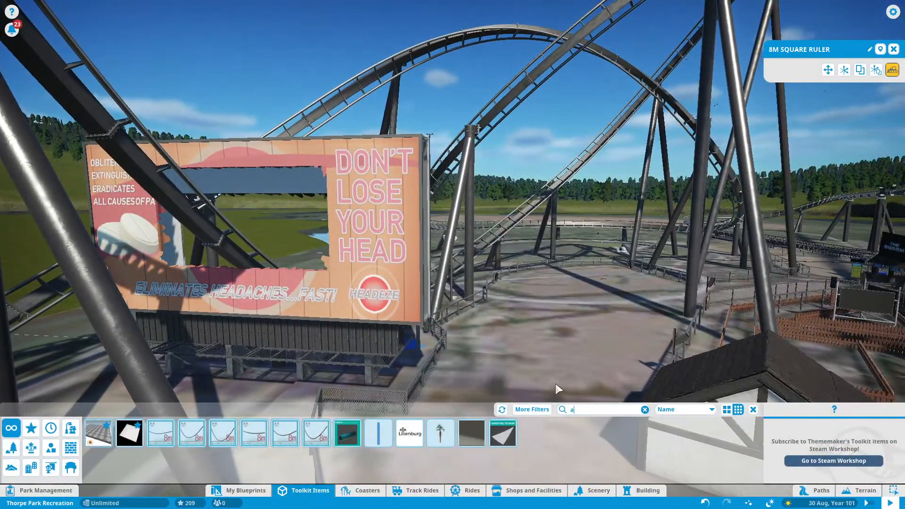
type("a")
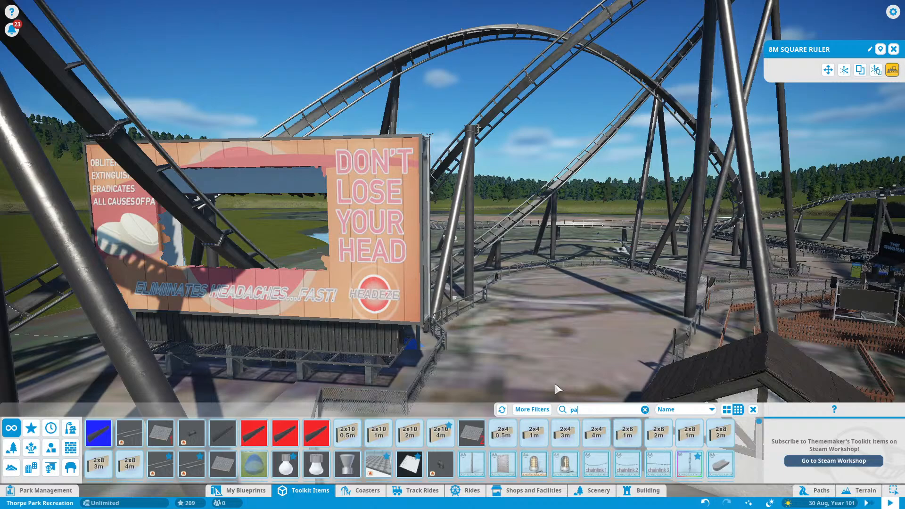
type("ddle")
middle_click_drag(203, 264, 231, 339)
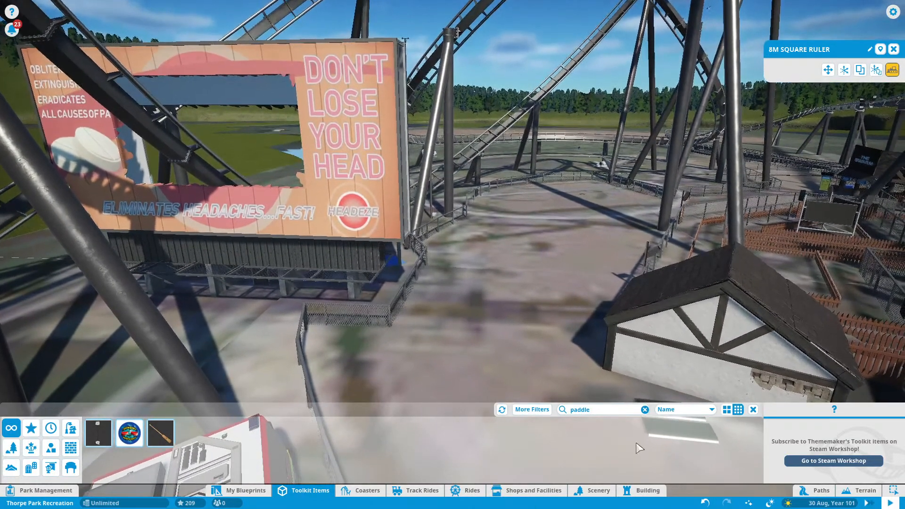
left_click(127, 431)
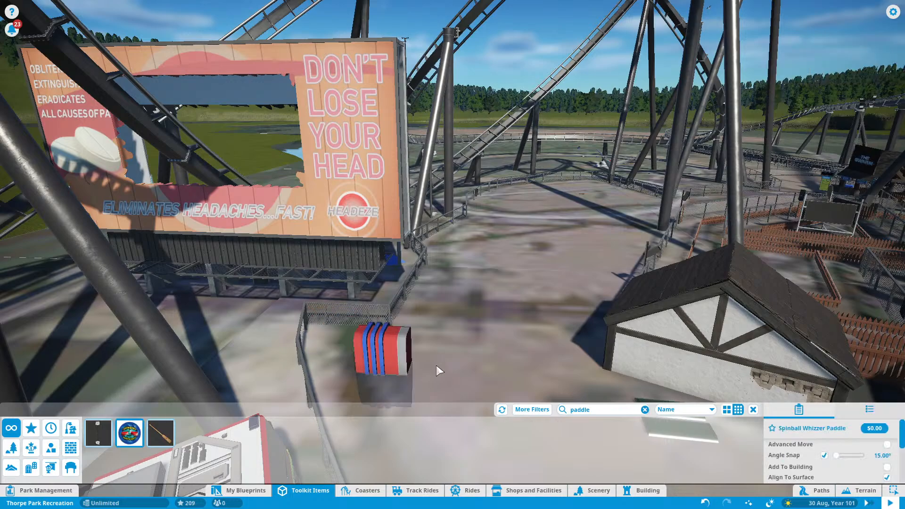
scroll(431, 412, "up", 2)
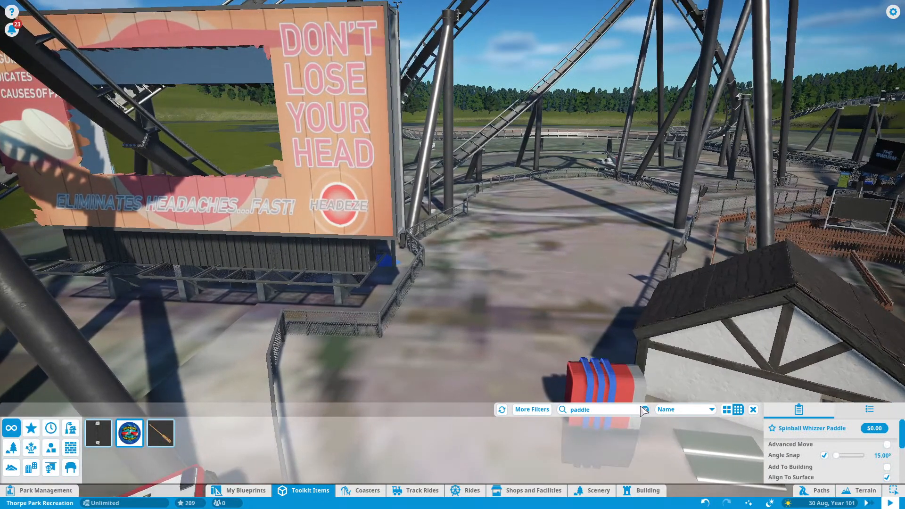
Step: Search the toolkit items for "num" and pick Spinball Whizzer Rotating Numbers V2 for placement
left_click(631, 413)
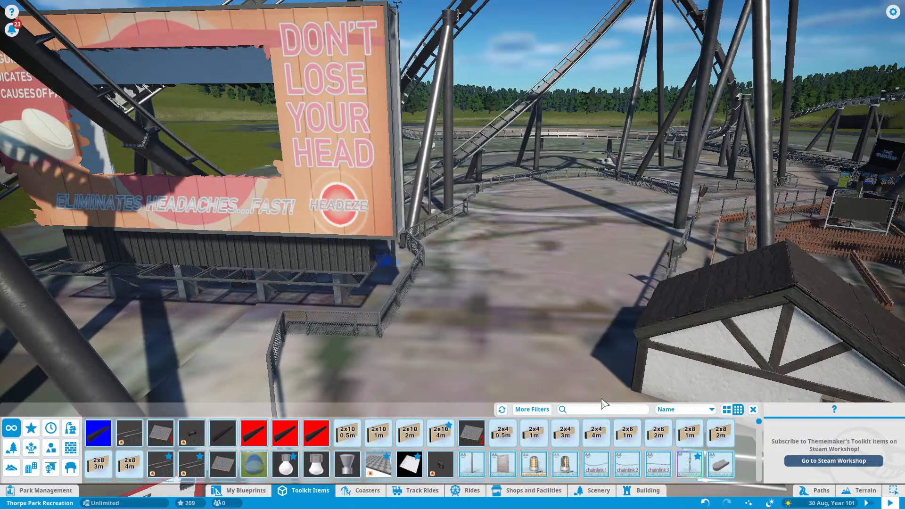
type("spi")
key("BackSpace")
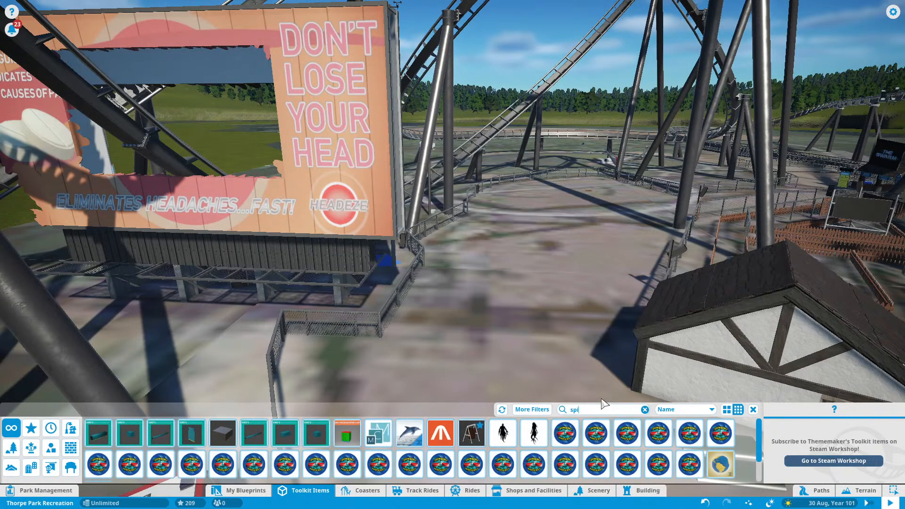
type("nn")
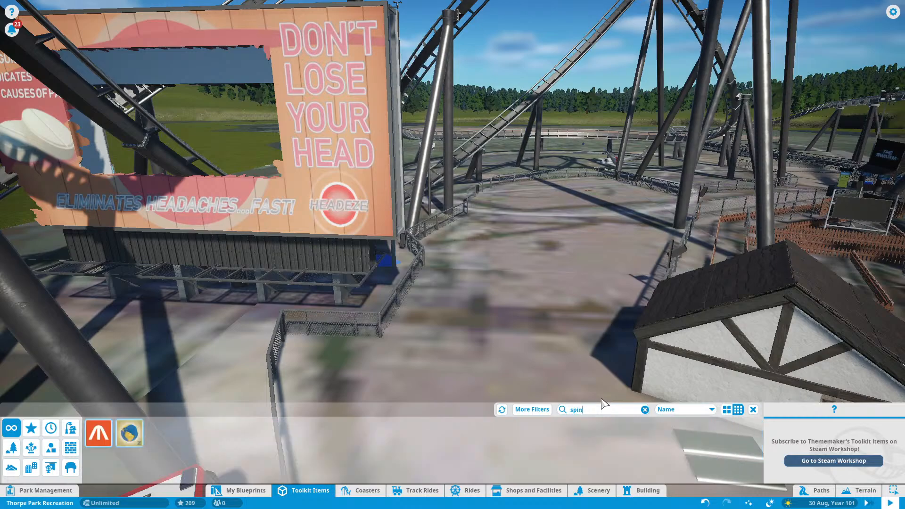
key("BackSpace")
key("BackSpace")
key("BackSpace")
type("num")
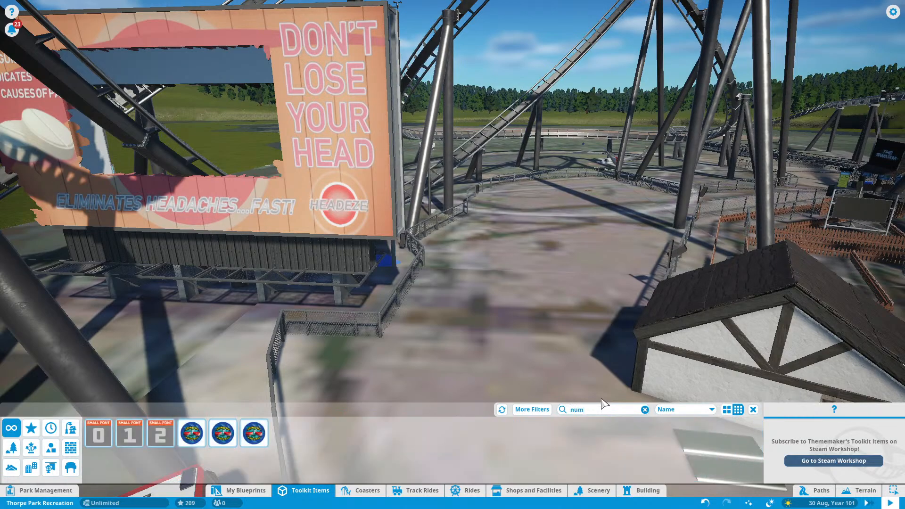
left_click(223, 433)
scroll(471, 294, "up", 5)
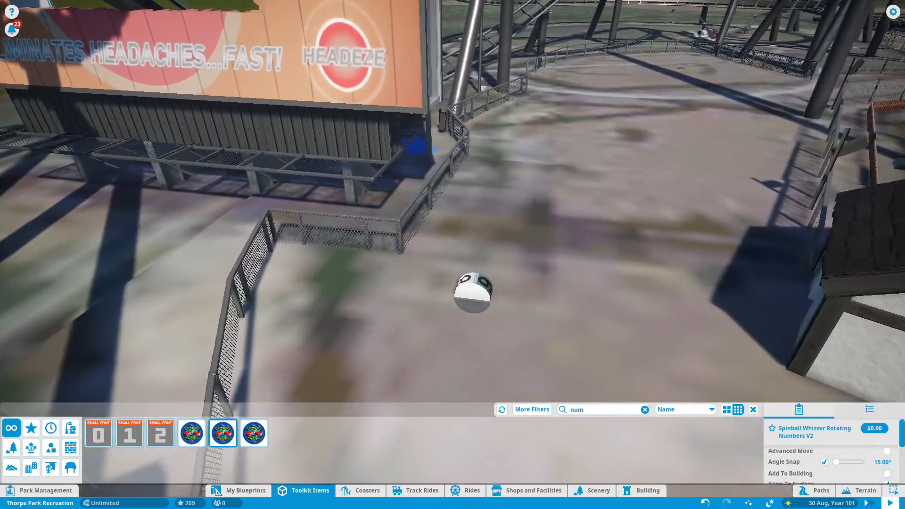
Step: Place the number drum beside the fence in front of the billboard, raised clear of the ground with Advanced Move
middle_click_drag(472, 292, 404, 309)
key("x")
scroll(471, 294, "up", 3)
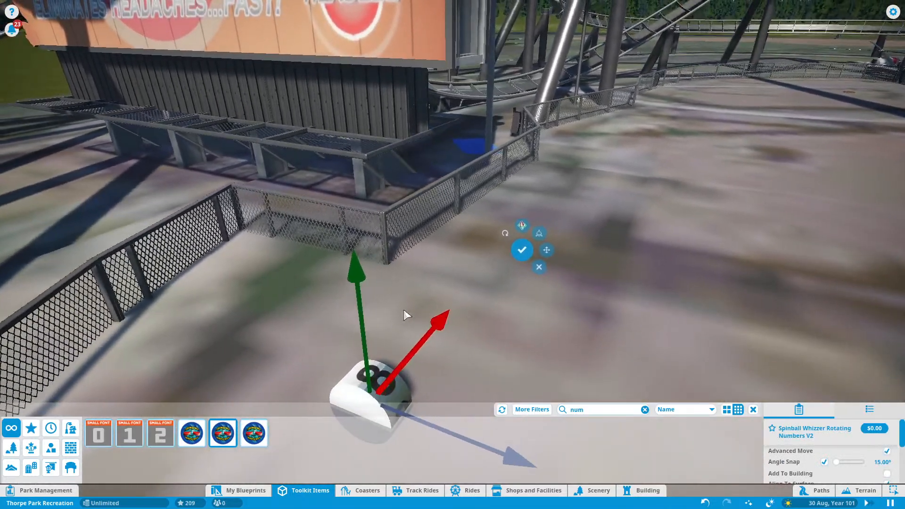
scroll(403, 309, "down", 1)
left_click_drag(361, 313, 360, 124)
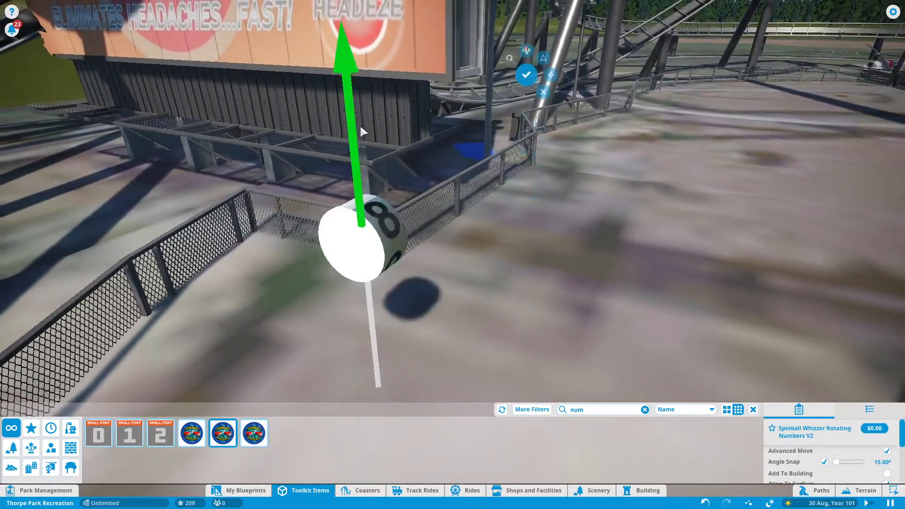
left_click(329, 242)
Step: View the number drum from both sides as it rotates, and delete it
middle_click_drag(340, 250, 512, 136)
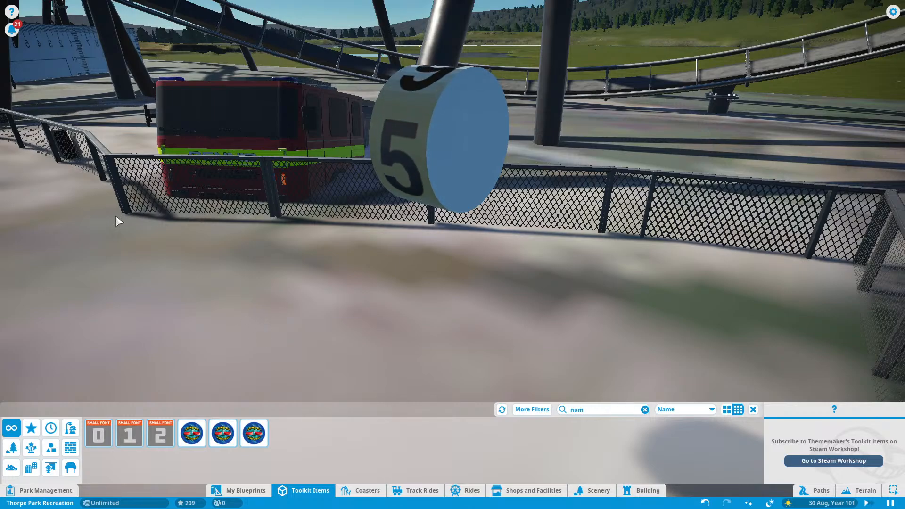
scroll(494, 98, "down", 3)
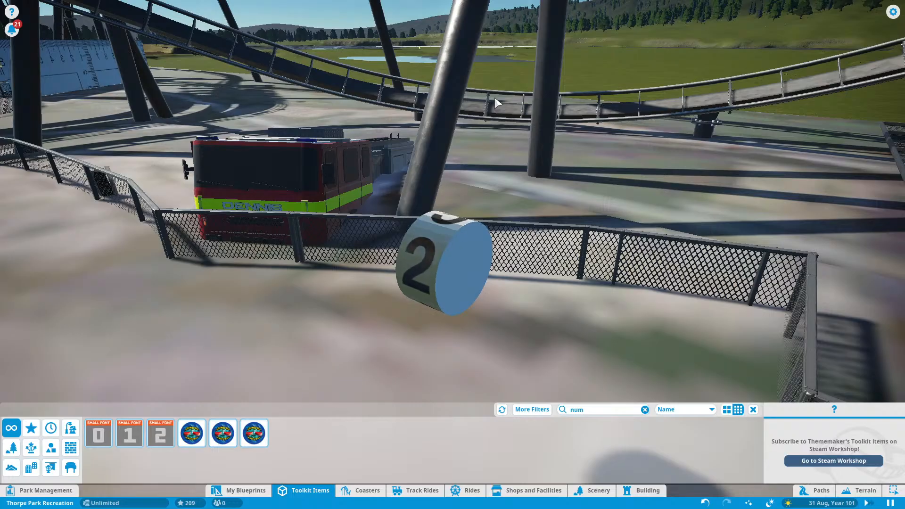
middle_click_drag(705, 13, 620, 202)
left_click(528, 244)
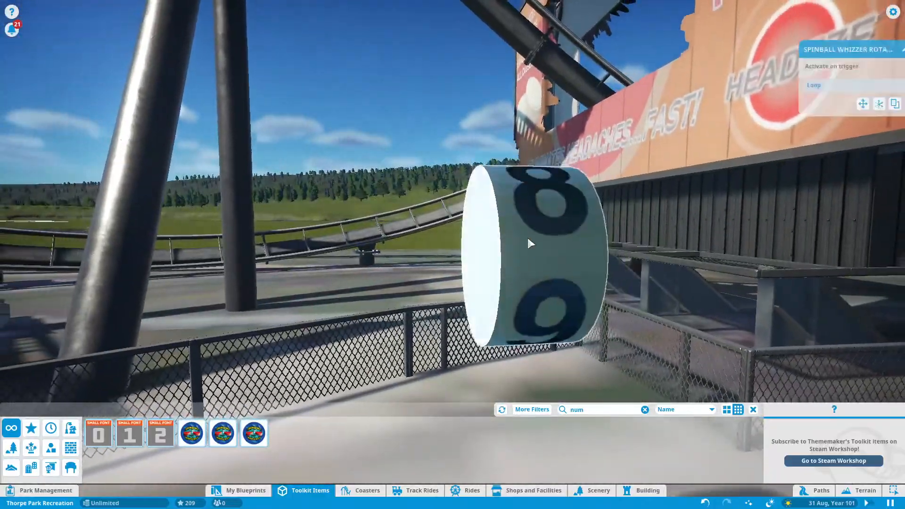
key("s")
key("a")
key("Delete")
Step: Open the HEADEZE billboard's scenery group for editing, inspect its Swarm Billboard FP1 part, and leave the group
middle_click_drag(559, 238, 664, 198)
key("w")
middle_click_drag(561, 146, 543, 168)
key("d")
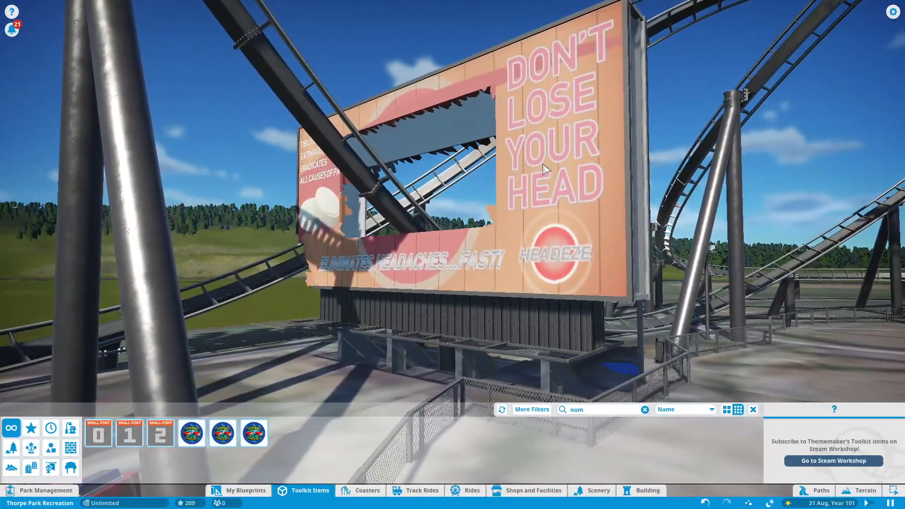
scroll(547, 167, "up", 2)
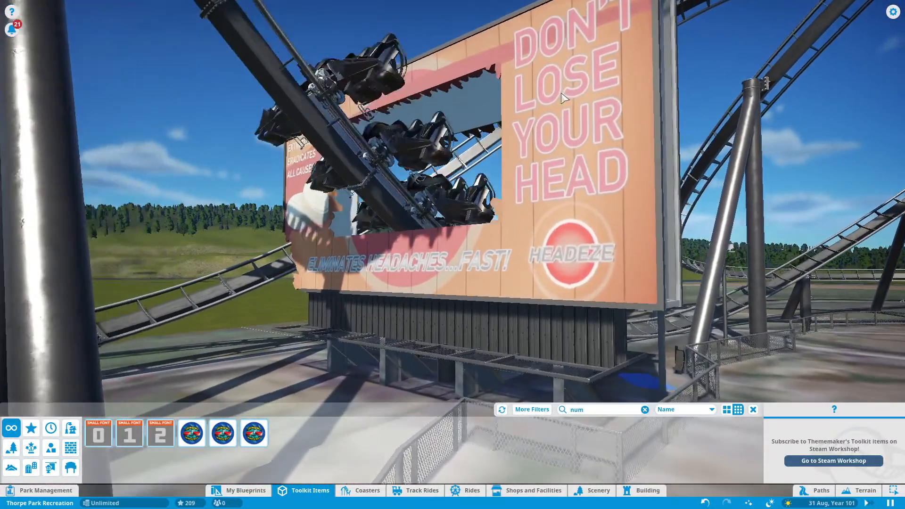
left_click(556, 164)
middle_click_drag(556, 163, 583, 234)
left_click(583, 235)
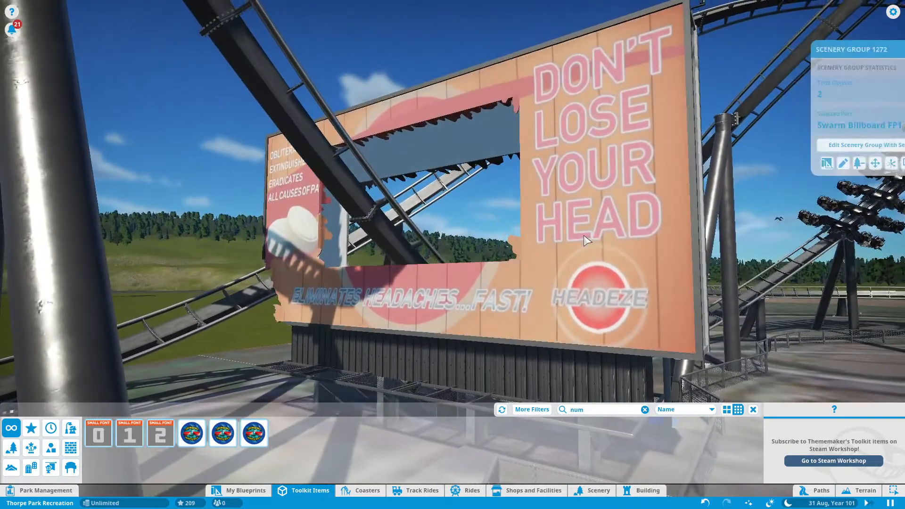
left_click(582, 237)
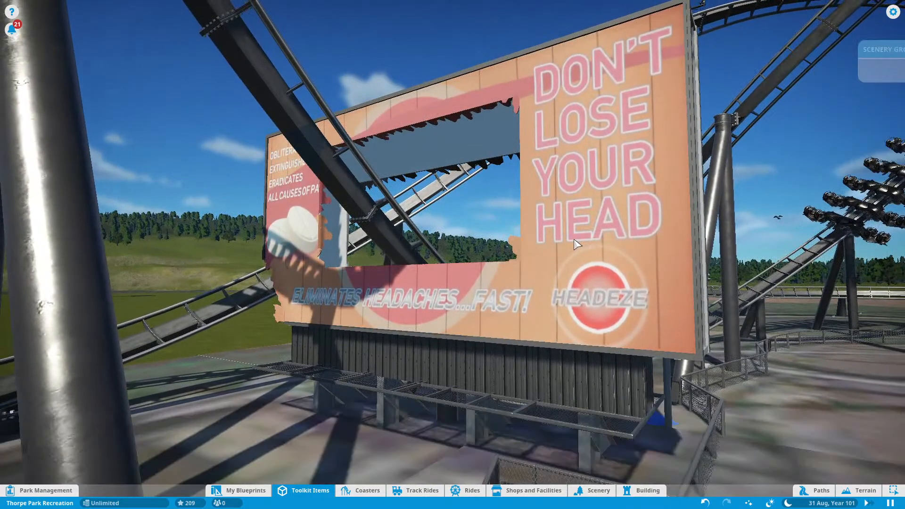
double_click(387, 308)
left_click(655, 220)
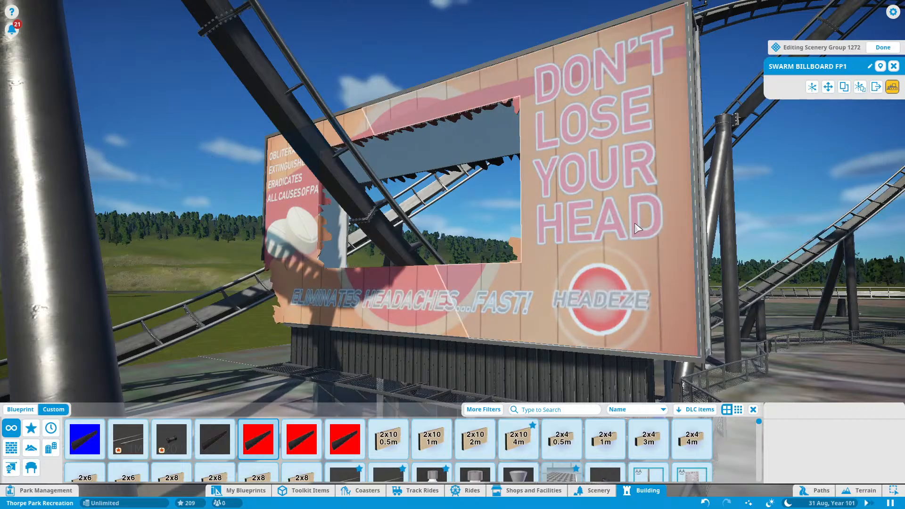
left_click(548, 256)
key("Escape")
Step: Survey the crash area from the billboard past the fire engine and coaster supports back to the ruler layout
middle_click_drag(416, 163, 255, 178)
scroll(406, 165, "up", 3)
key("s")
key("a")
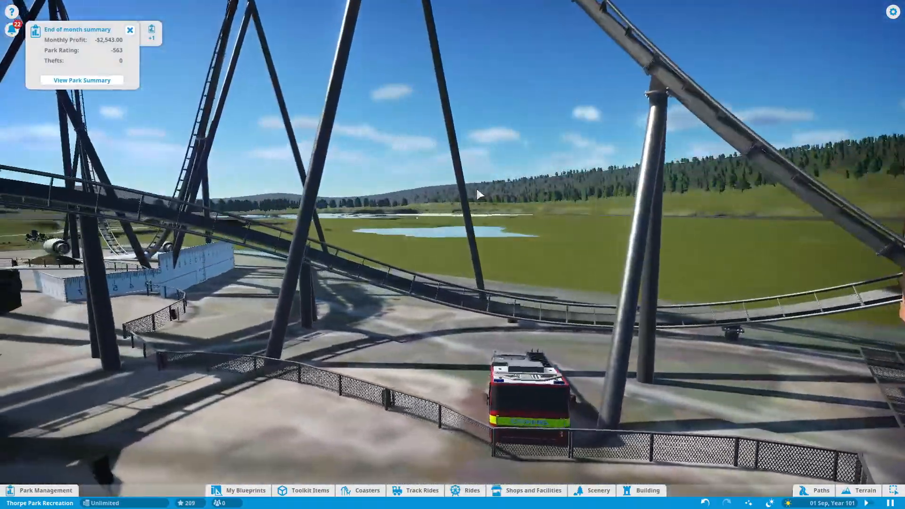
key("a")
middle_click_drag(462, 146, 439, 152)
key("w")
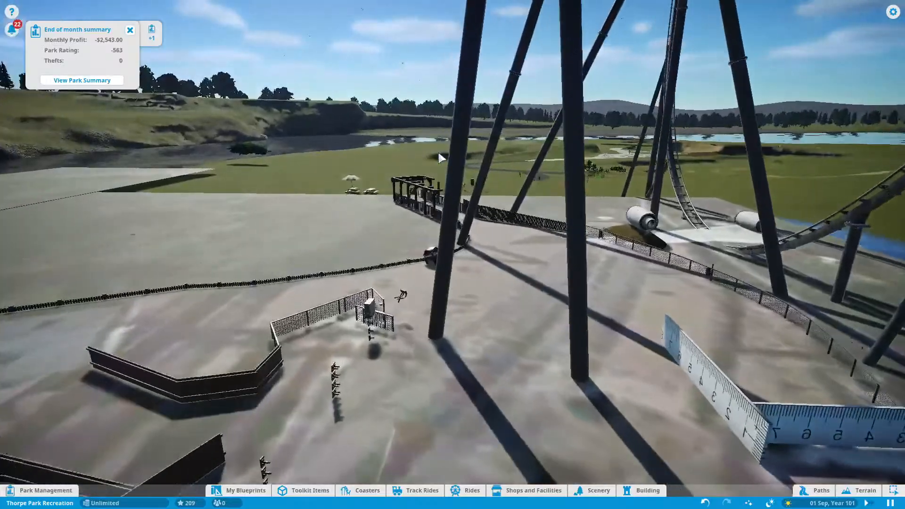
key("d")
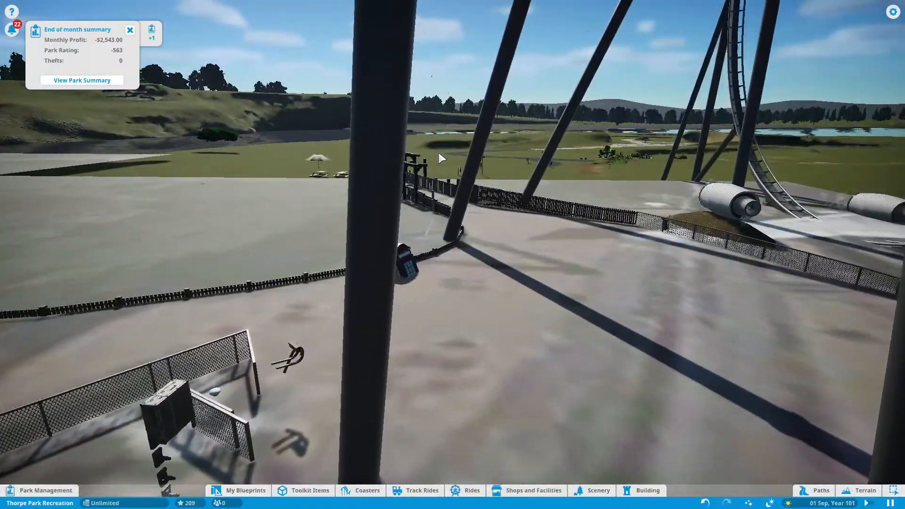
left_click_drag(438, 151, 372, 193)
middle_click_drag(372, 193, 257, 165)
left_click(496, 254)
middle_click_drag(496, 254, 283, 274)
key("w")
middle_click_drag(546, 194, 431, 185)
key("d")
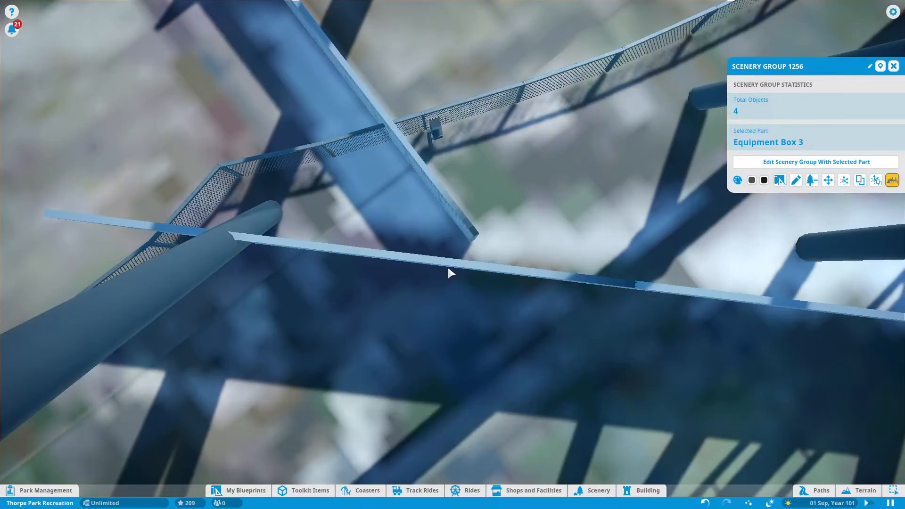
Step: Examine the long ruler line and the crossing ruler from several angles to compare the lengths they span
left_click(447, 265)
middle_click_drag(448, 265, 655, 265)
middle_click_drag(90, 452, 278, 363)
scroll(278, 363, "down", 3)
key("a")
left_click(264, 290)
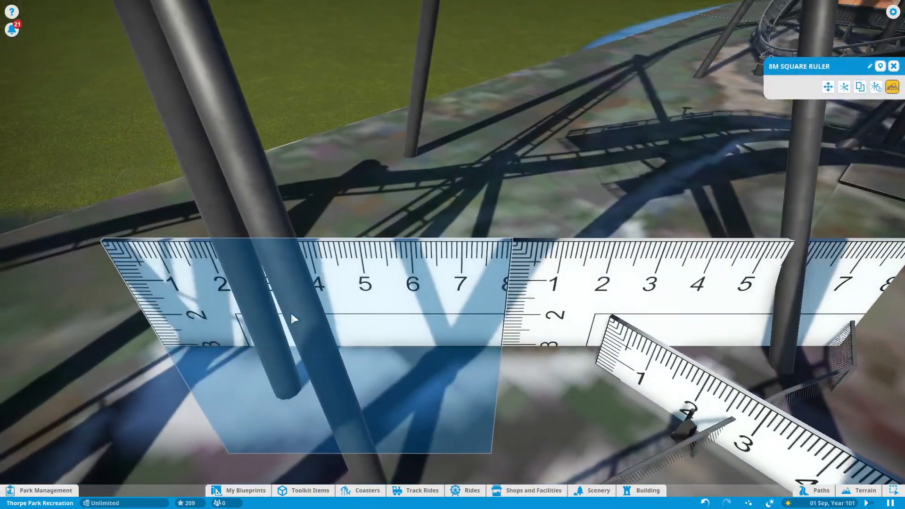
key("d")
middle_click_drag(290, 310, 290, 362)
key("d")
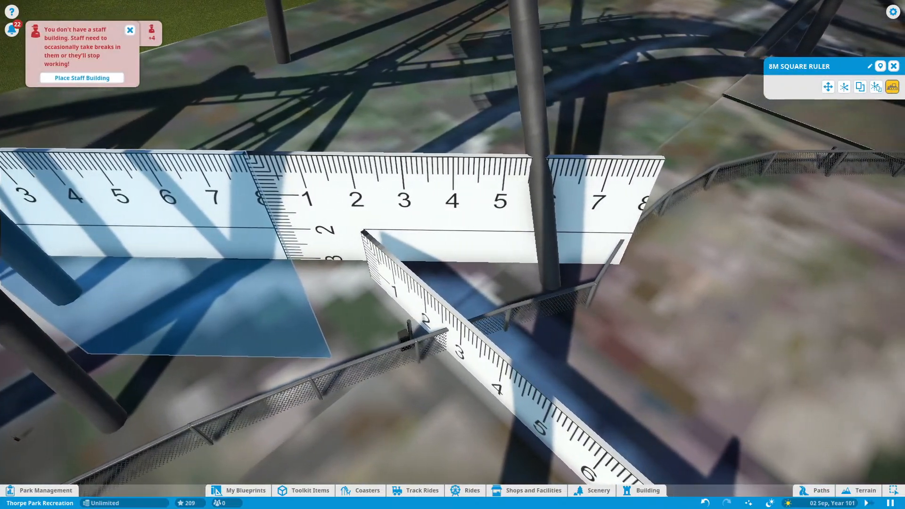
key("a")
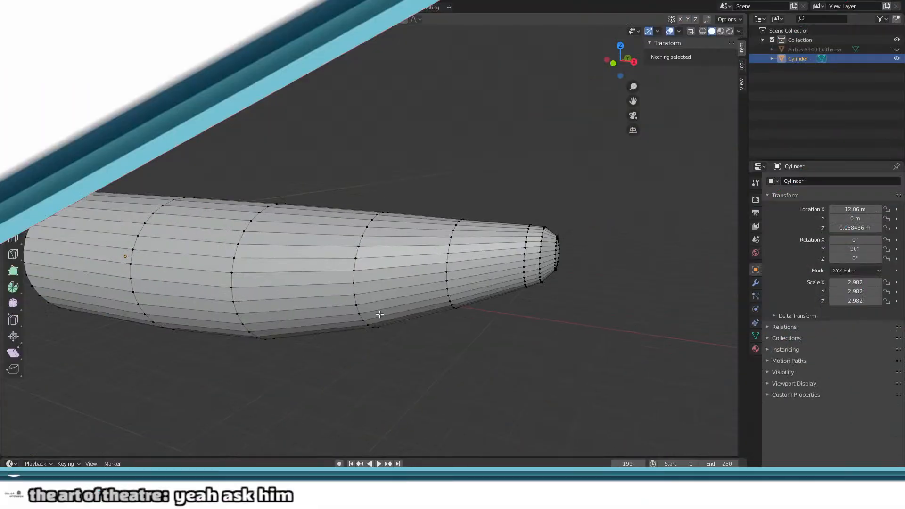
Step: Switch to Blender and return the fuselage cylinder to Object Mode to read its dimensions
middle_click_drag(419, 241, 444, 254)
key("Tab")
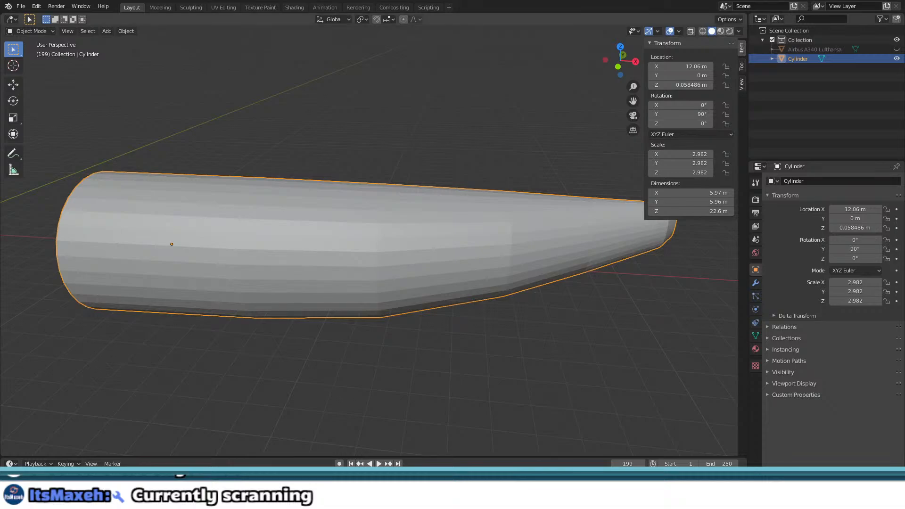
middle_click_drag(290, 385, 246, 355, "shift")
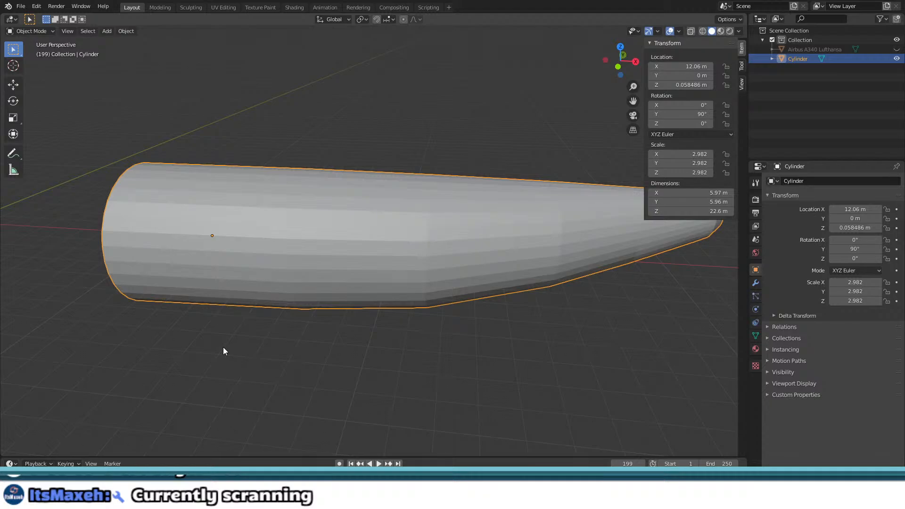
Step: Examine the fuselage cylinder in Object Mode and Edit Mode from several angles, finishing in Edit Mode
key("Tab")
middle_click_drag(180, 287, 190, 266)
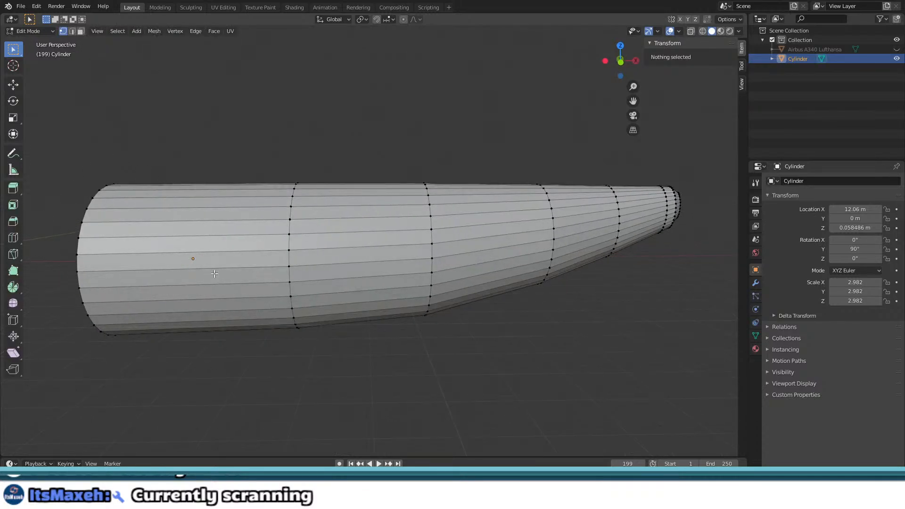
key("Tab")
middle_click_drag(325, 286, 432, 213)
key("Tab")
key("Tab")
key("Tab")
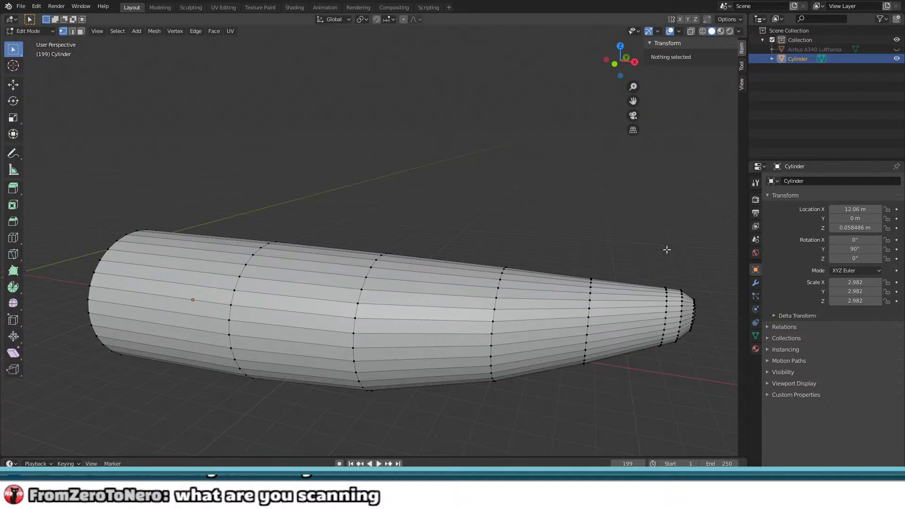
Step: Select the vertices of the two adjoining faces along the fuselage's crest between the second and third vertex rings
middle_click_drag(462, 243, 485, 151)
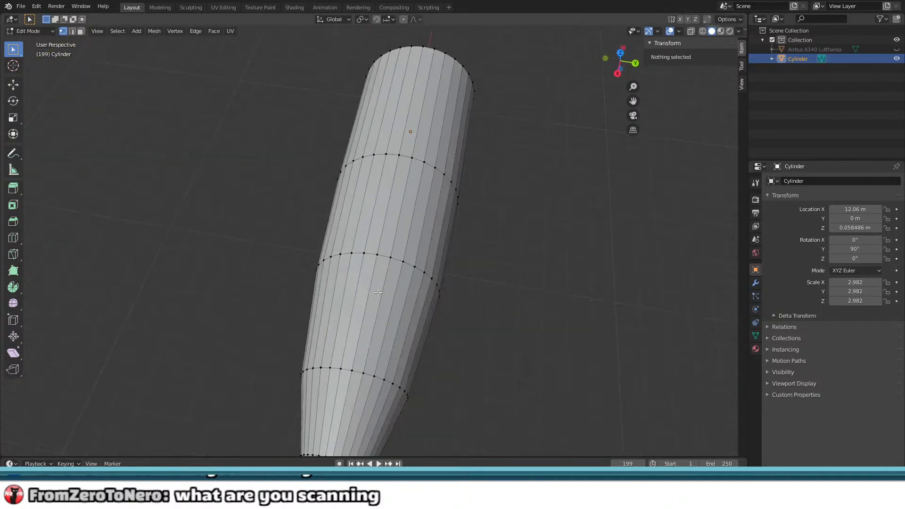
scroll(486, 151, "up", 3)
scroll(382, 145, "down", 1)
mouse_move(331, 192)
middle_mouse_down()
mouse_move(340, 161)
mouse_move(322, 182)
middle_mouse_up()
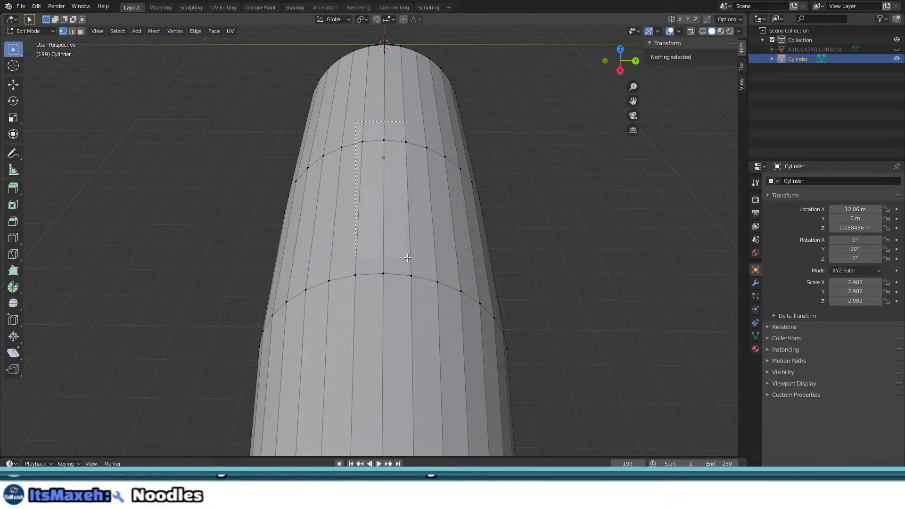
left_click_drag(412, 292, 408, 294)
middle_click_drag(408, 294, 449, 280)
scroll(400, 296, "down", 3)
middle_click_drag(413, 283, 287, 227)
scroll(327, 228, "up", 4)
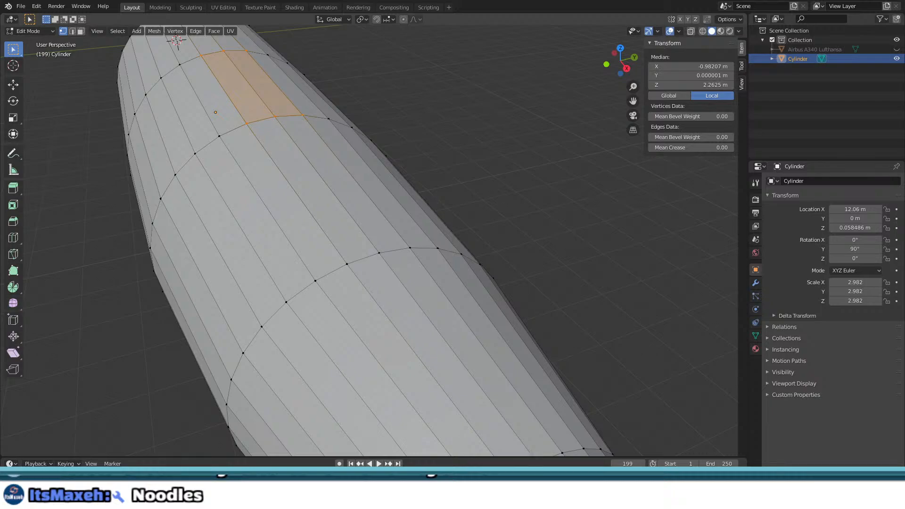
Step: Extrude the two selected crest faces about 1.6 m upward to form a block on top of the fuselage
scroll(326, 259, "down", 4)
middle_click_drag(273, 289, 232, 354)
middle_click_drag(366, 299, 355, 343)
scroll(283, 325, "up", 4)
middle_click_drag(219, 283, 437, 253, "shift")
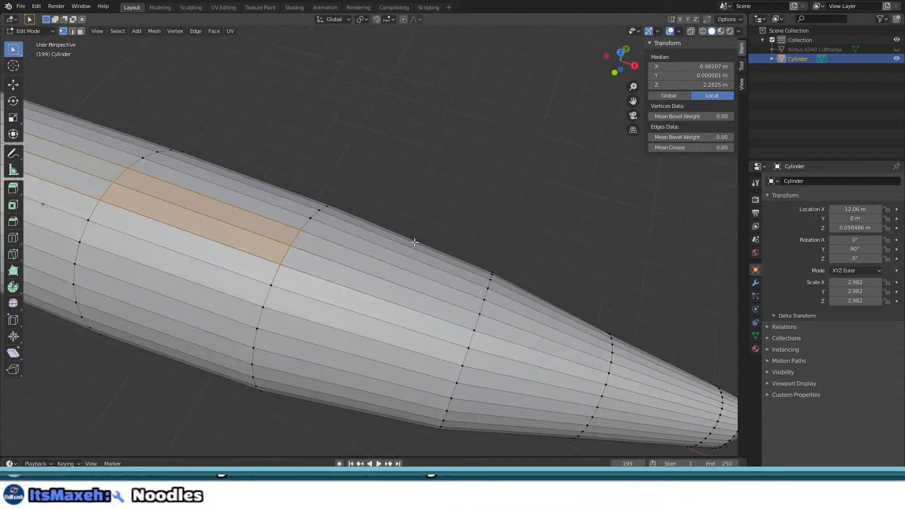
mouse_move(256, 256)
middle_mouse_down()
mouse_move(301, 236)
mouse_move(239, 256)
middle_mouse_up()
scroll(282, 217, "up", 2)
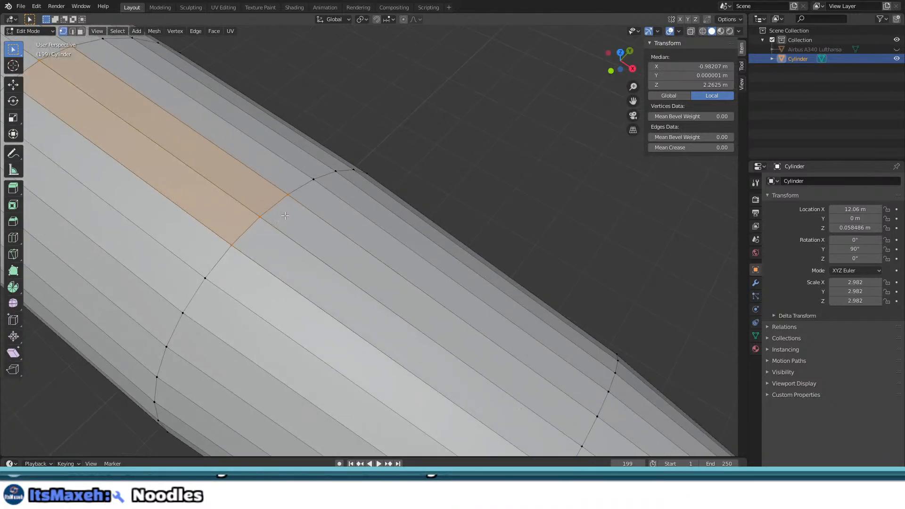
middle_click_drag(292, 226, 386, 222)
key("e")
left_click(343, 200)
scroll(358, 249, "down", 4)
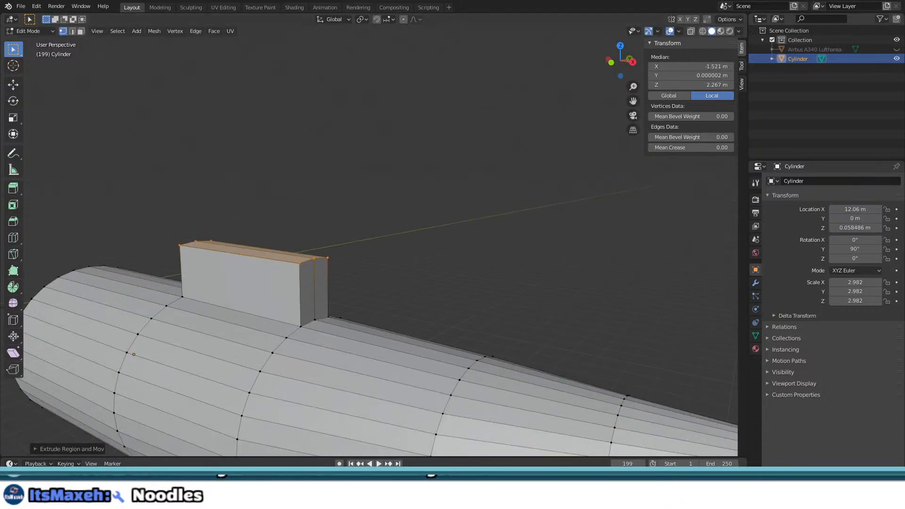
Step: Examine the raised block from several angles and return to Object Mode to read the fuselage's overall dimensions
middle_click_drag(351, 259, 513, 263)
scroll(301, 299, "up", 4)
middle_click_drag(274, 307, 444, 266, "shift")
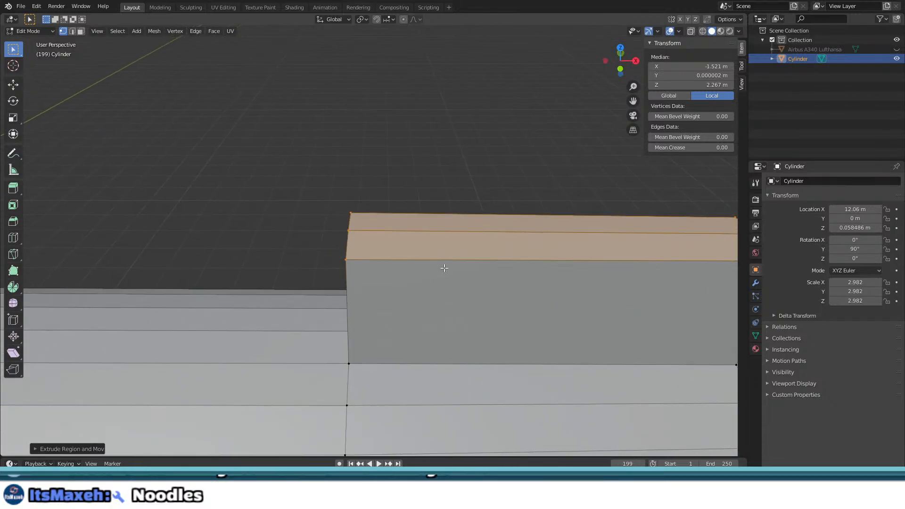
middle_click_drag(391, 260, 331, 319)
scroll(422, 256, "down", 5)
scroll(447, 253, "up", 3)
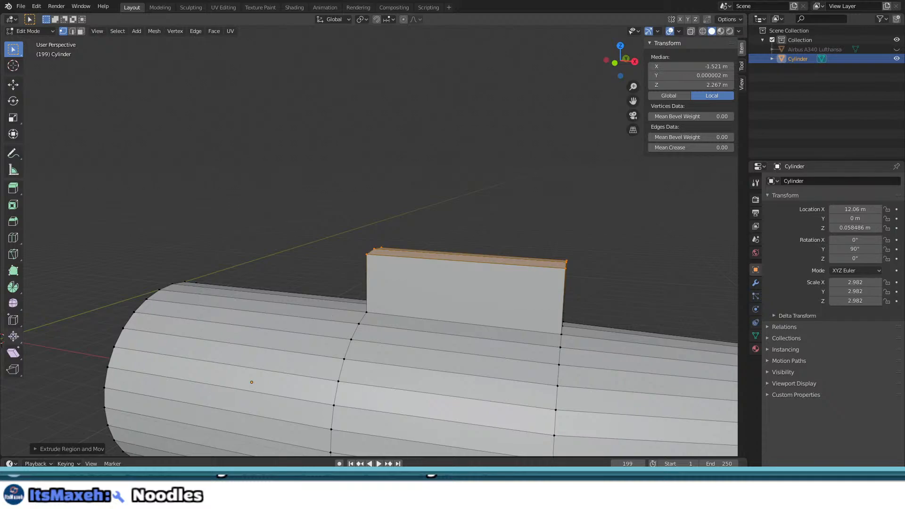
middle_click_drag(383, 155, 387, 175)
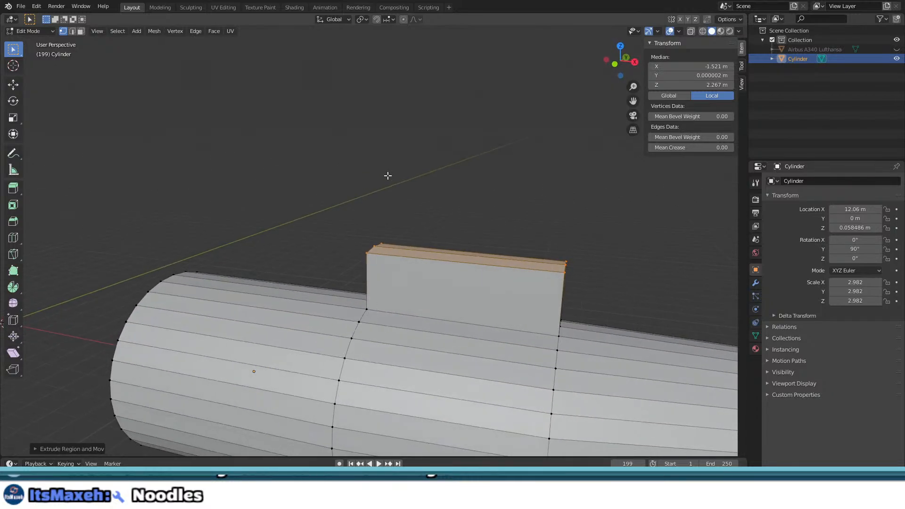
key("Tab")
middle_click_drag(416, 317, 356, 278)
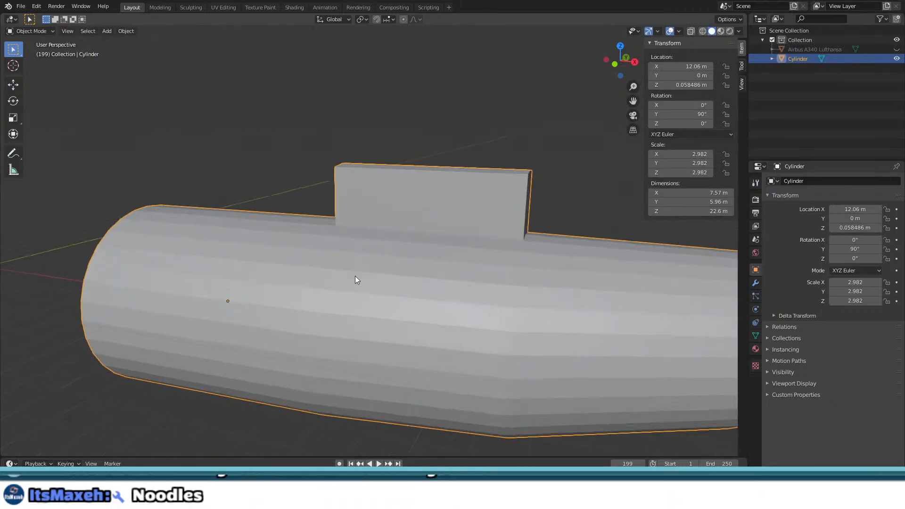
scroll(318, 349, "up", 2)
scroll(318, 349, "down", 2)
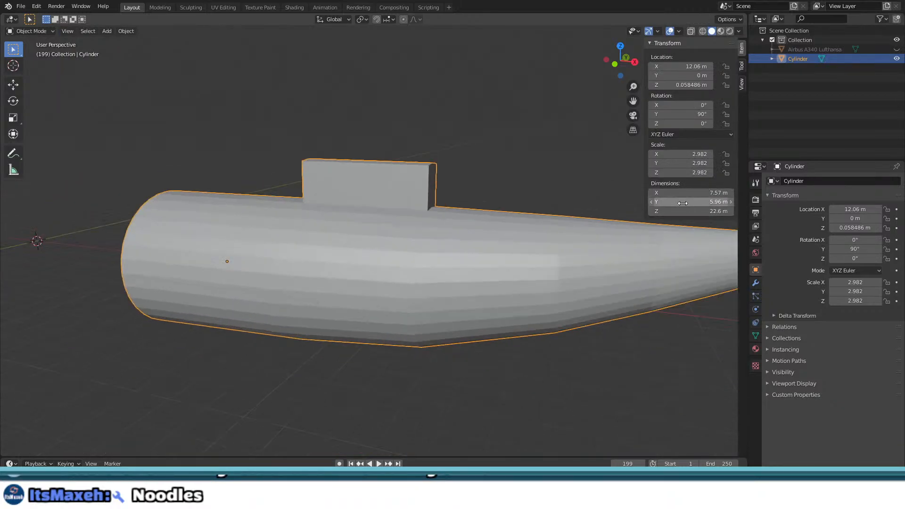
Step: Scale the whole fuselage object down uniformly to a scale of about 1.858
key("s")
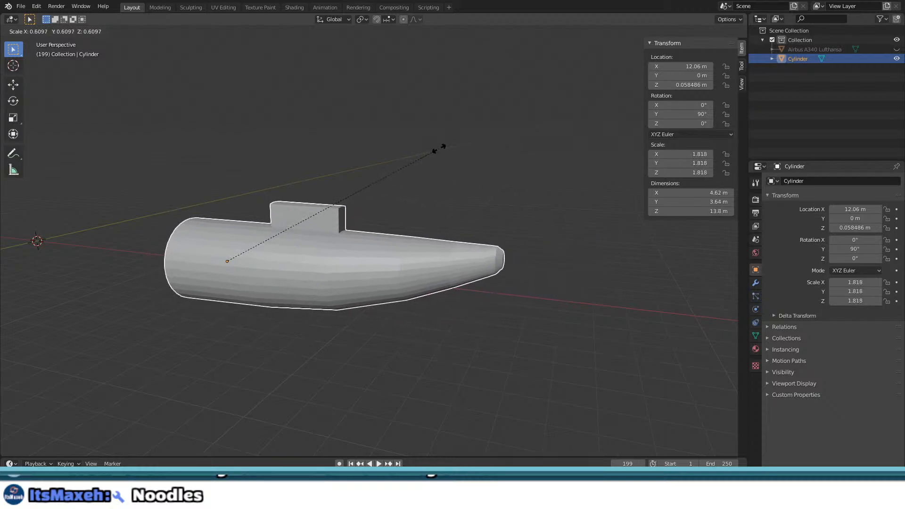
left_click(444, 148)
scroll(349, 176, "up", 4)
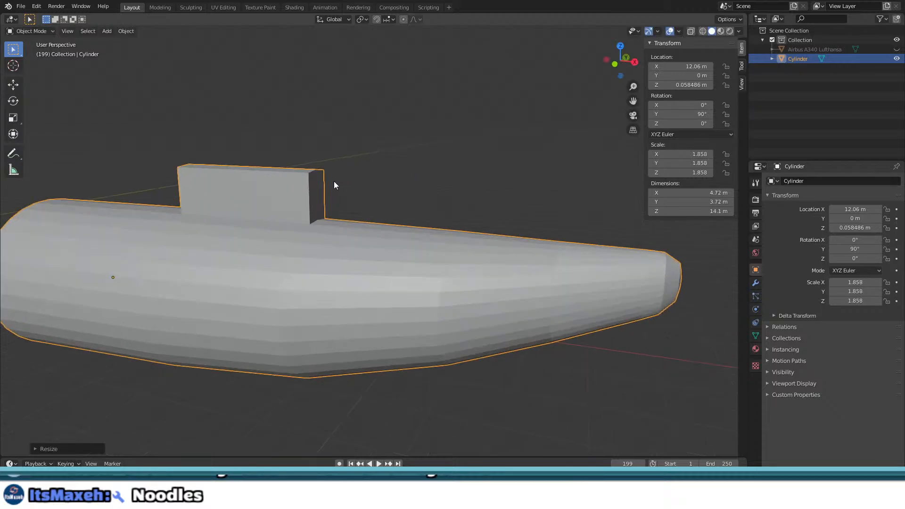
left_click(334, 182)
scroll(307, 181, "up", 2)
left_click(268, 202)
middle_click_drag(268, 201, 248, 146, "shift")
Step: Enter Edit Mode and select the three top vertices at the block's front end
key("Tab")
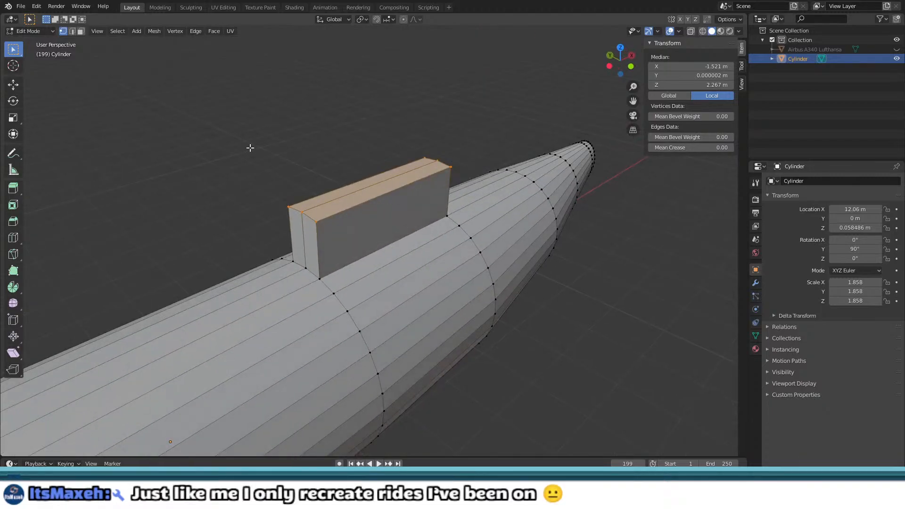
scroll(214, 148, "up", 3)
scroll(242, 182, "down", 3)
middle_click_drag(240, 178, 236, 175)
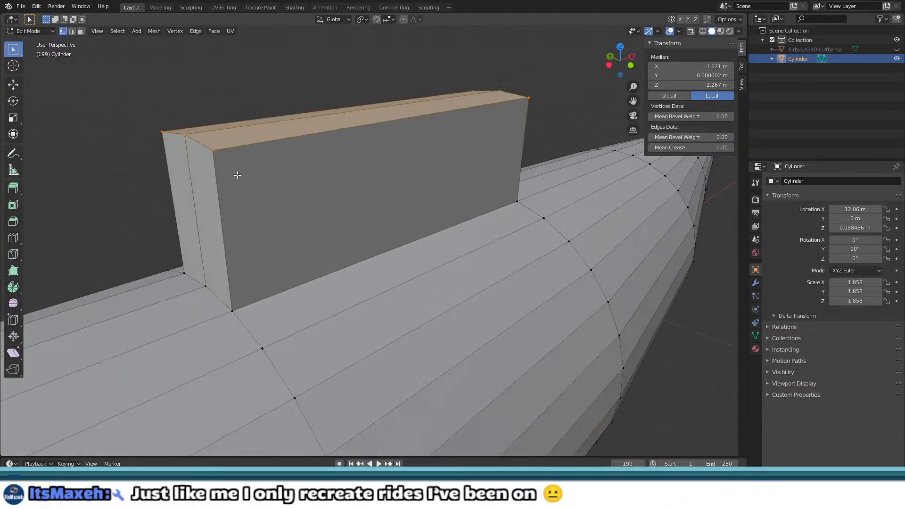
scroll(289, 166, "up", 3)
middle_click_drag(289, 165, 318, 199, "shift")
middle_click_drag(326, 159, 357, 179, "shift")
scroll(333, 154, "up", 2)
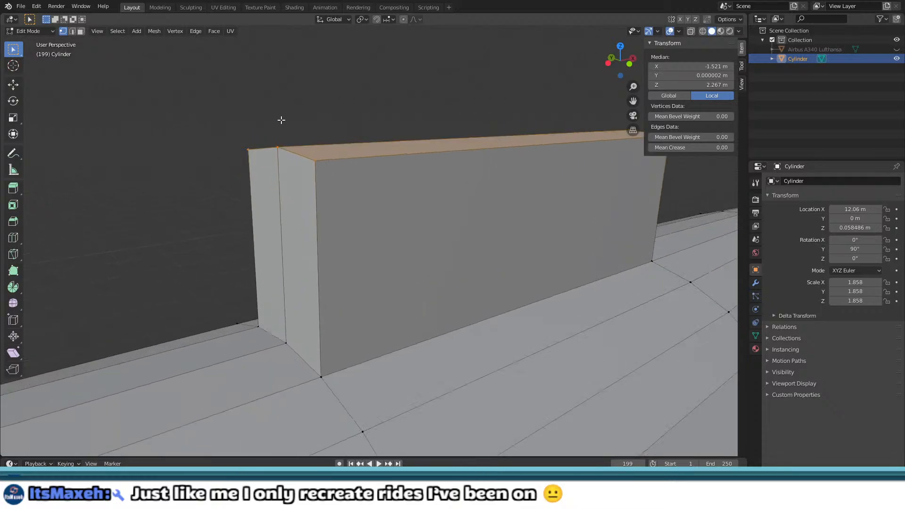
left_click_drag(241, 132, 333, 190)
scroll(348, 246, "down", 2)
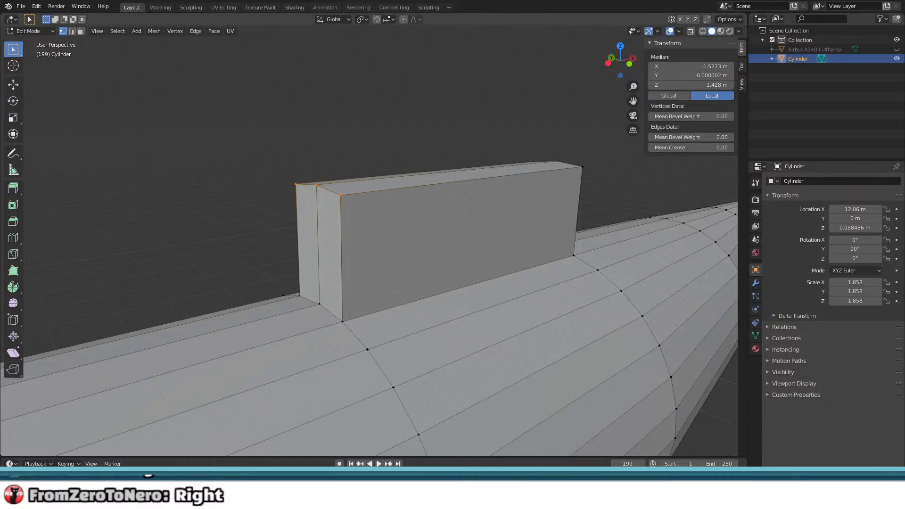
Step: Move the block's front top edge rearward along the X axis to a local Z of about 1.781 m
middle_click_drag(304, 270, 264, 269)
scroll(354, 284, "down", 8)
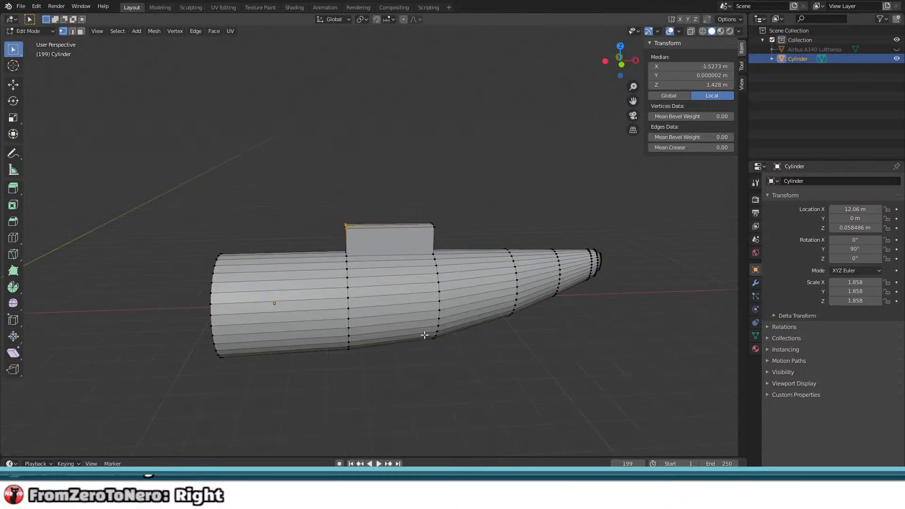
scroll(411, 223, "up", 5)
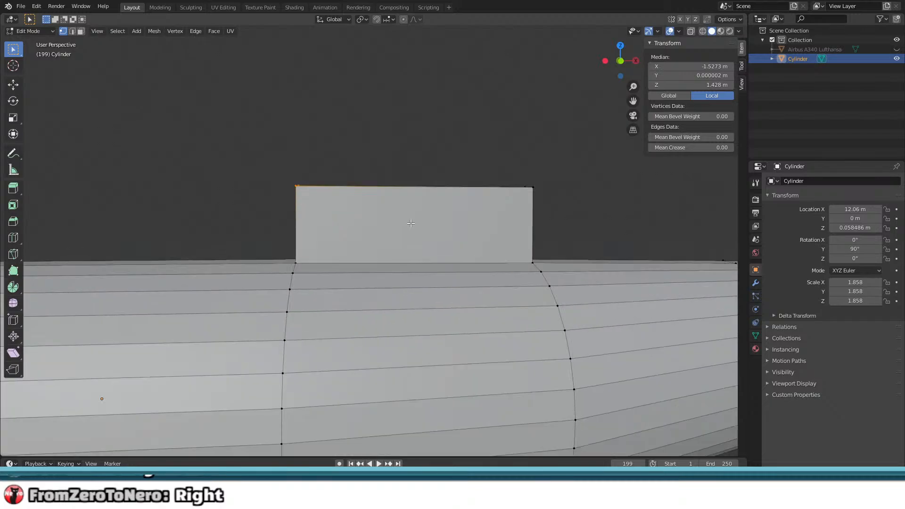
middle_click_drag(411, 223, 448, 259)
scroll(390, 236, "up", 3)
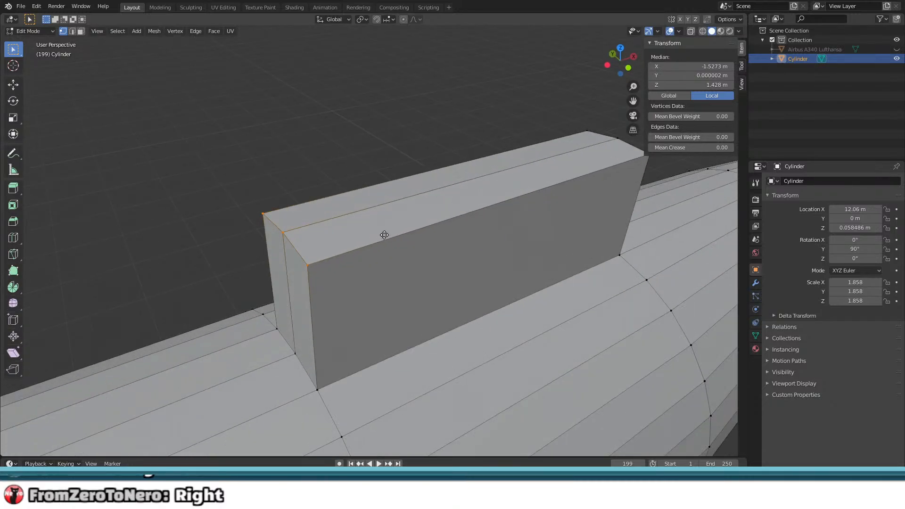
key("g")
key("x")
left_click(476, 205)
Step: Try moving the block's front top edge along the Y axis and undo the move
middle_click_drag(462, 219, 422, 163)
key("g")
key("y")
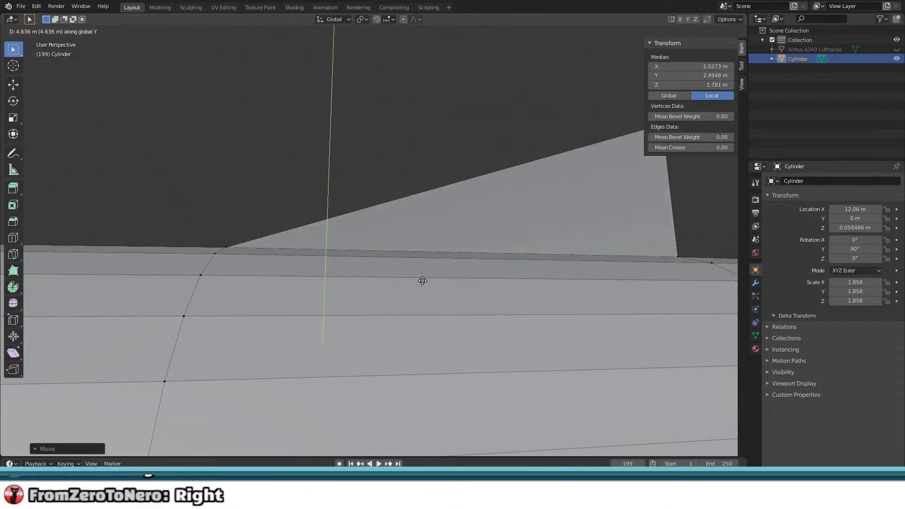
left_click(422, 278)
middle_click_drag(422, 278, 471, 262)
key("ctrl+z")
Step: Lower the block's front top edge about 0.75 m along the Z axis
key("g")
key("z")
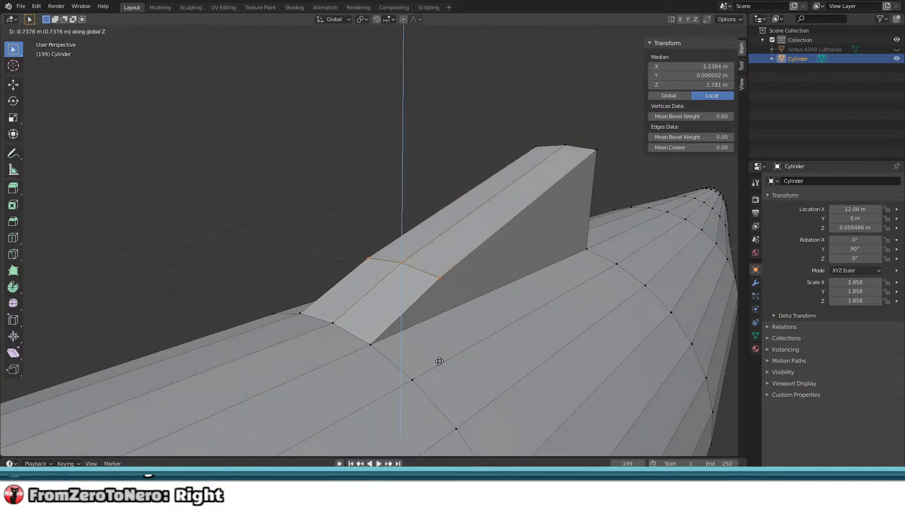
left_click(435, 365)
Step: Select the block's three rear top vertices and lower them about 0.54 m along the Z axis
middle_click_drag(436, 365, 424, 123)
left_click_drag(435, 100, 544, 150)
middle_click_drag(544, 149, 544, 184)
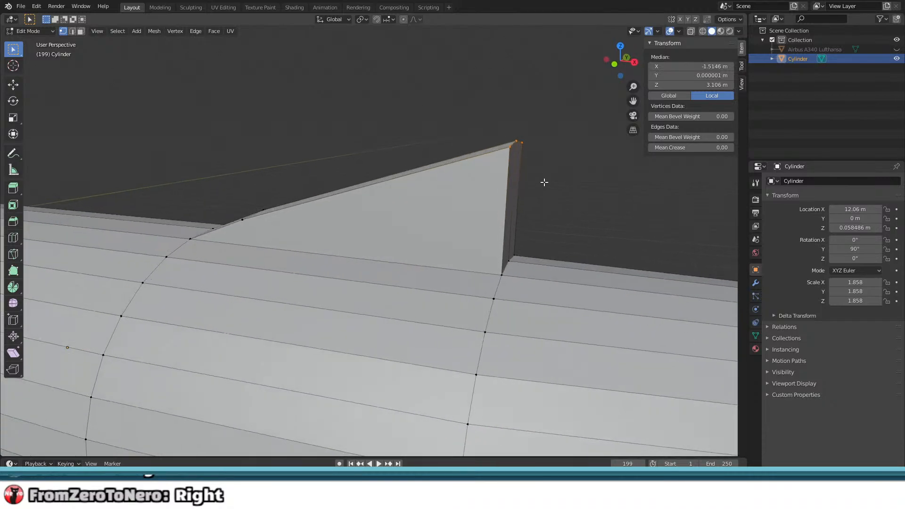
key("g")
key("z")
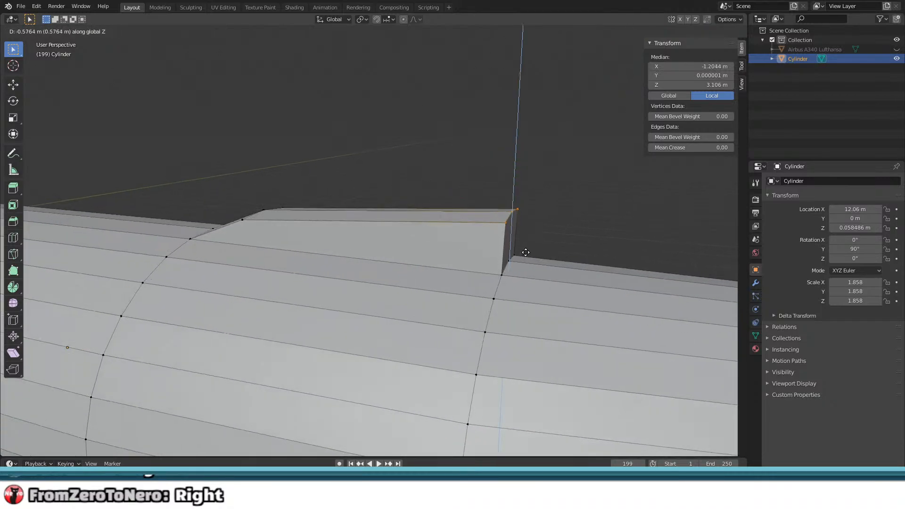
left_click(522, 249)
middle_click_drag(521, 248, 439, 208)
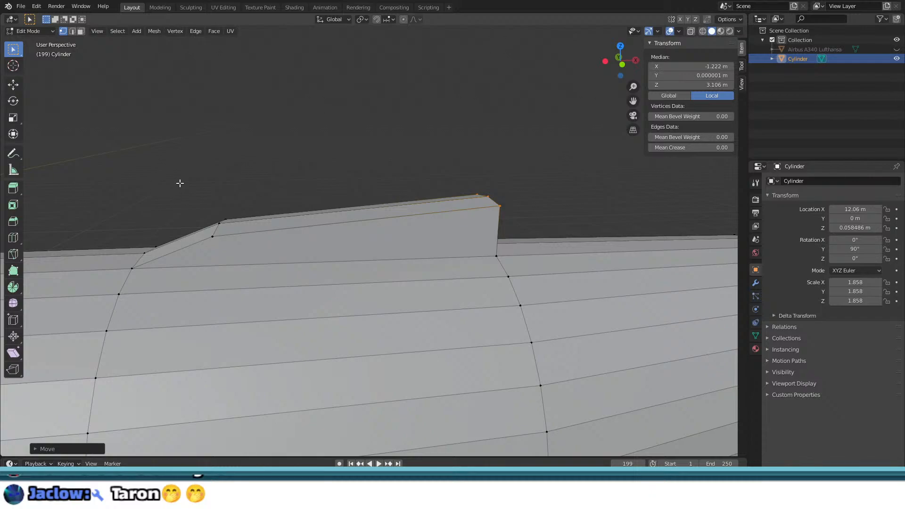
Step: Select the block's three front top vertices and edge-slide them rearward by a factor of about 0.32
middle_click_drag(180, 183, 374, 203)
left_click(391, 220)
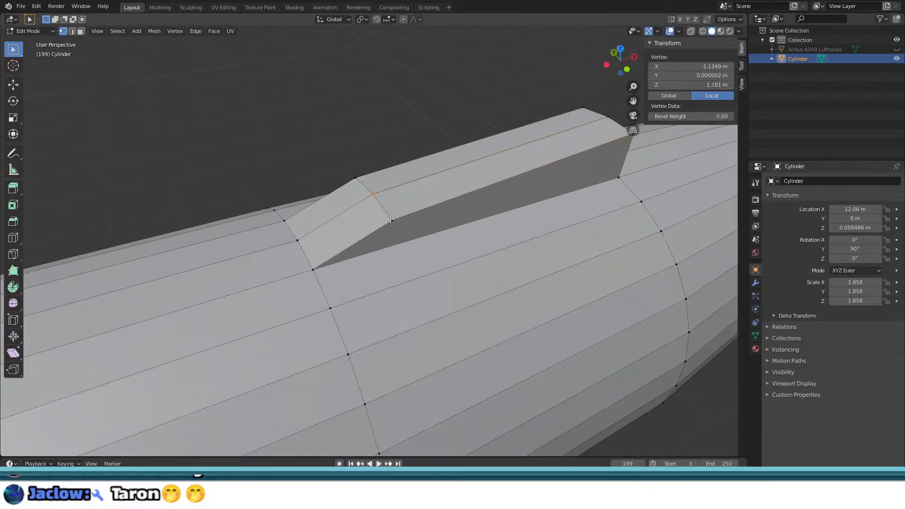
left_click(372, 195, "shift")
middle_click_drag(427, 202, 393, 194)
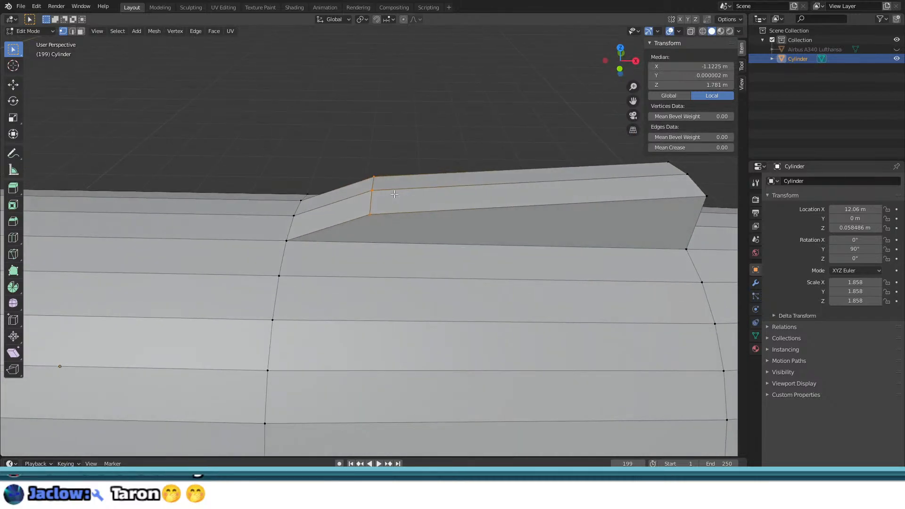
middle_click_drag(428, 168, 384, 170)
key("g")
key("g")
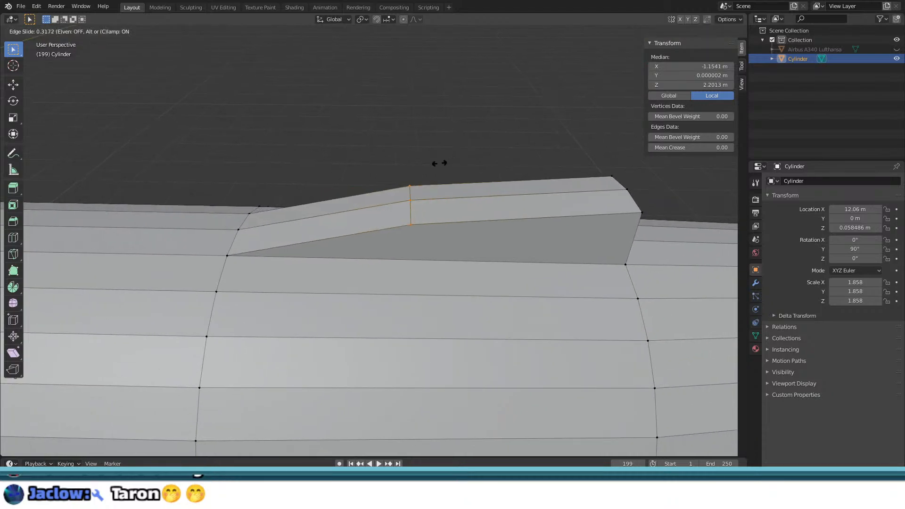
left_click(439, 162)
middle_click_drag(457, 243, 515, 171)
left_click(438, 159)
Step: Select the block's rear top vertices and move them rearward to a local Z of about 3.71 m, forming an overhang
scroll(423, 194, "down", 1)
left_click_drag(478, 93, 527, 137)
middle_click_drag(529, 135, 488, 177)
scroll(446, 166, "down", 5)
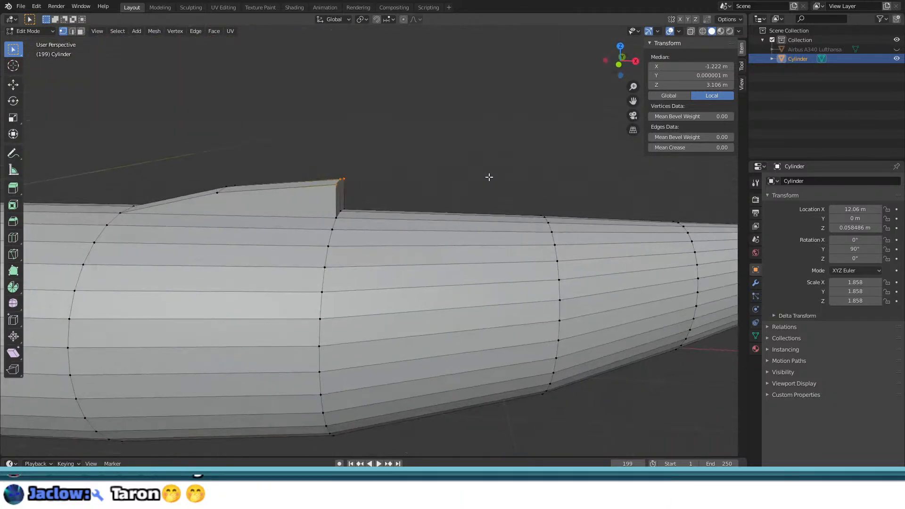
scroll(488, 178, "up", 5)
scroll(450, 125, "down", 1)
key("g")
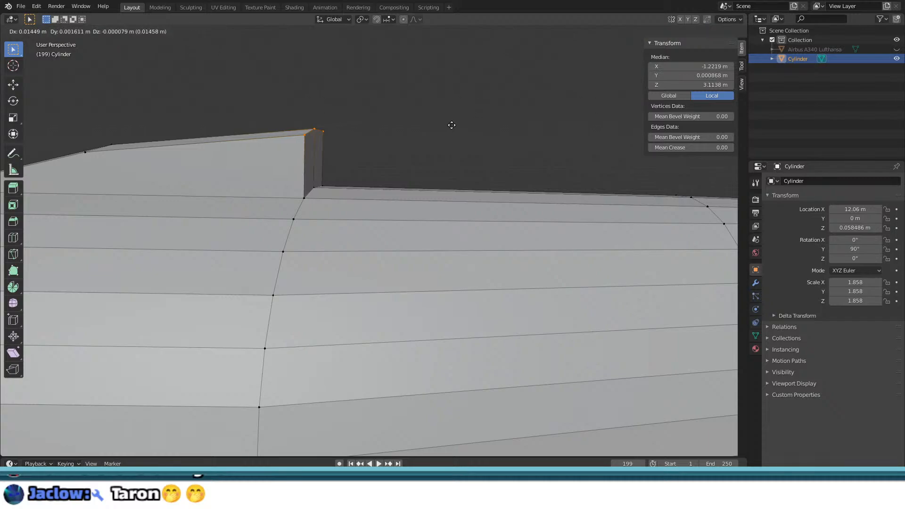
left_click(595, 151)
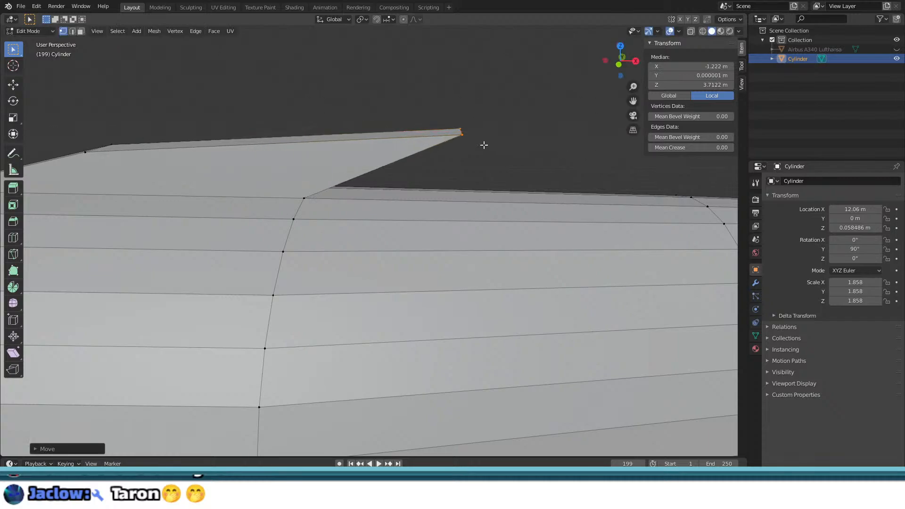
scroll(395, 160, "down", 3)
Step: Select the front top edge of the block and edge-slide it rearward to a local Z of about 2.415 m
middle_click_drag(394, 160, 440, 164)
middle_click_drag(321, 194, 564, 190)
left_click_drag(542, 204, 608, 203)
middle_click_drag(609, 203, 490, 189)
key("g")
key("g")
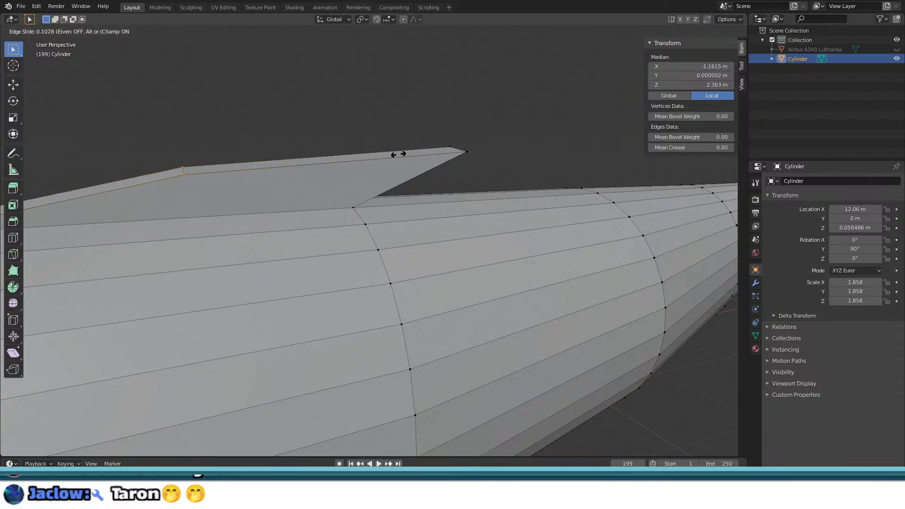
left_click(396, 152)
middle_click_drag(404, 154, 388, 147)
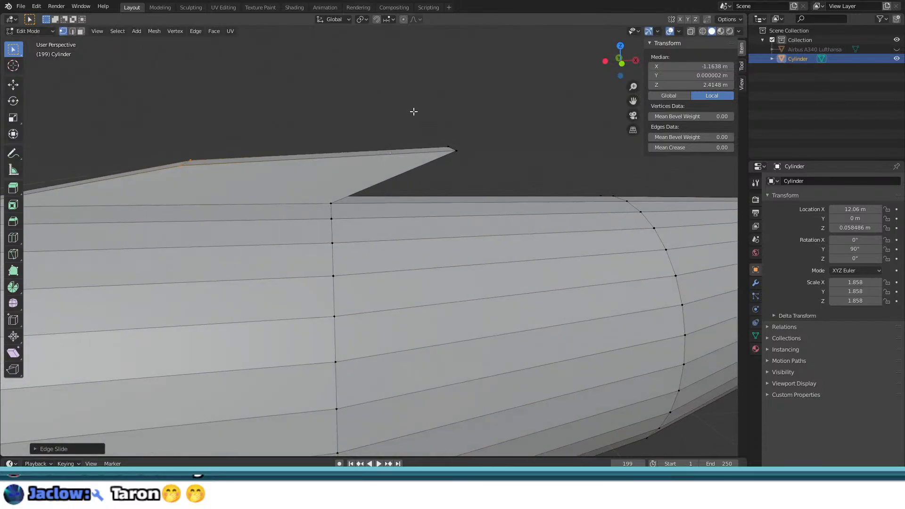
Step: Select the fin's three rear tip vertices and raise them along Z to a local X of about -1.39 m
left_click_drag(414, 112, 476, 169)
middle_click_drag(473, 166, 424, 158)
left_click_drag(424, 158, 453, 168, "shift")
middle_click_drag(452, 168, 477, 159)
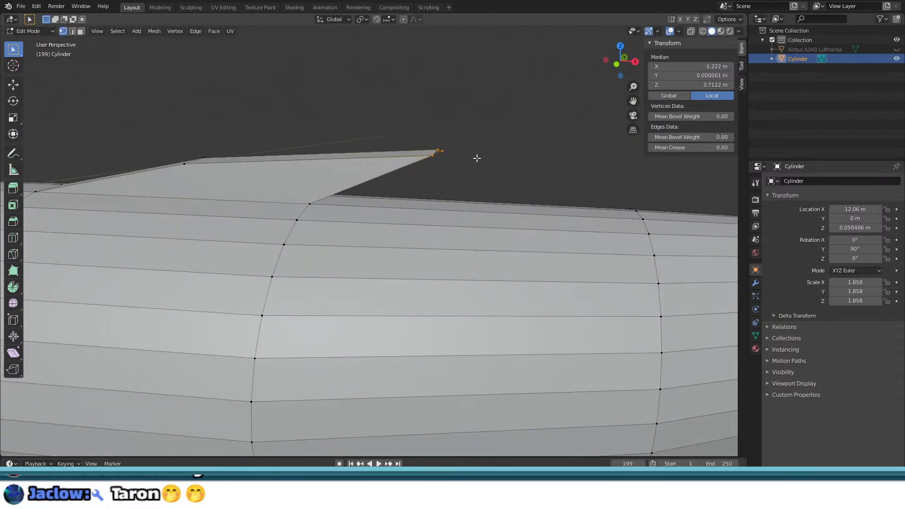
key("g")
key("z")
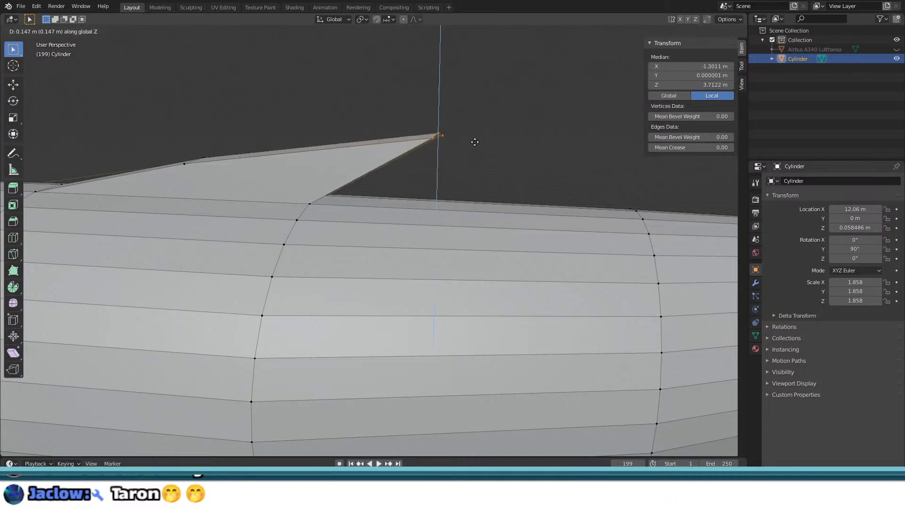
left_click(469, 123)
scroll(446, 155, "down", 5)
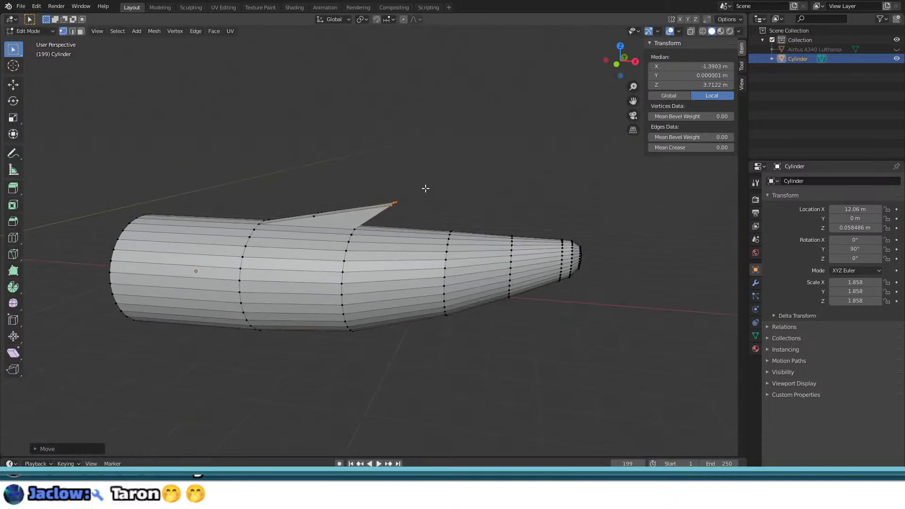
Step: Examine the raised fin tip and its overhang above the fuselage from the side, rear and above
middle_click_drag(424, 188, 444, 199)
scroll(443, 200, "up", 3)
middle_click_drag(467, 161, 463, 182)
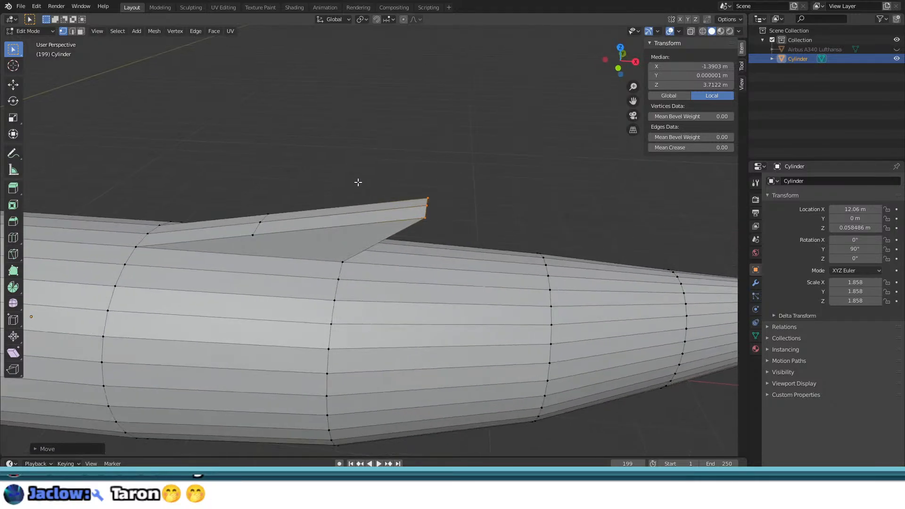
middle_click_drag(358, 183, 363, 206)
scroll(363, 206, "up", 4)
middle_click_drag(547, 293, 533, 273)
scroll(458, 234, "down", 5)
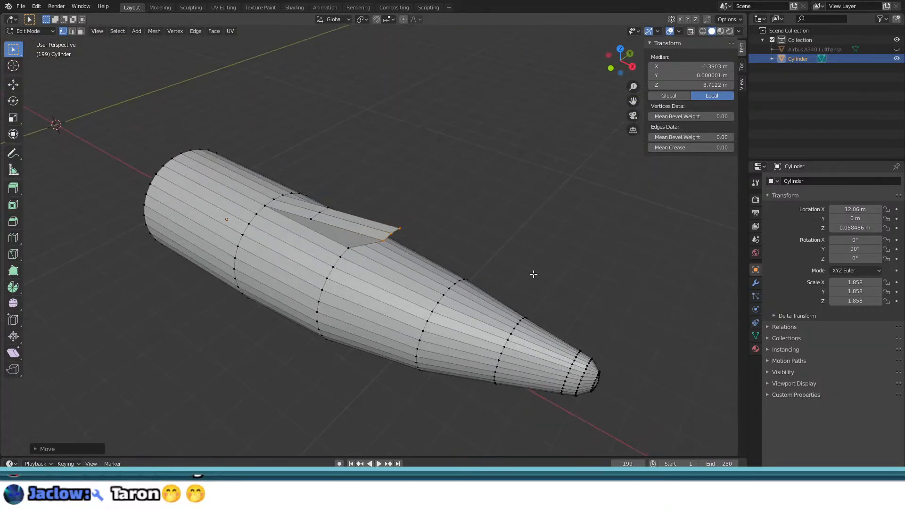
scroll(465, 206, "up", 5)
middle_click_drag(384, 203, 419, 196)
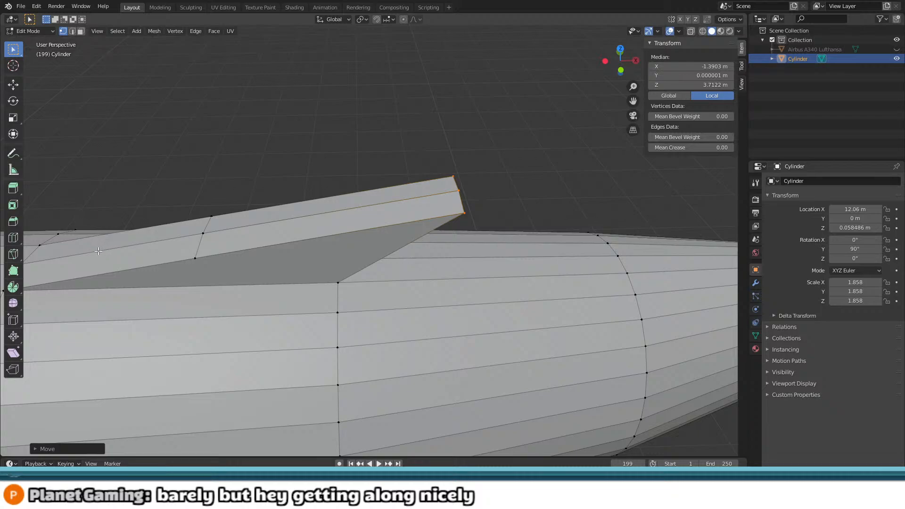
middle_click_drag(215, 188, 264, 173)
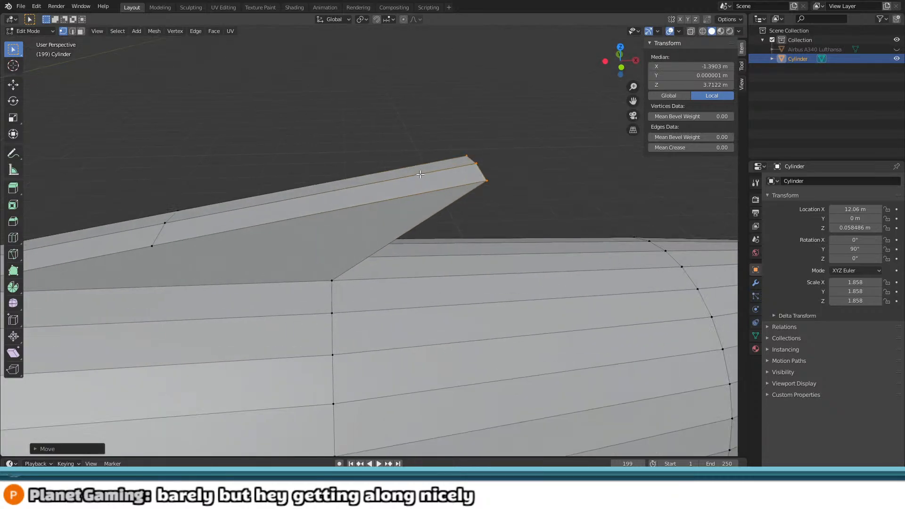
middle_click_drag(425, 192, 372, 149)
scroll(370, 164, "up", 1)
scroll(364, 168, "up", 1)
scroll(364, 133, "down", 2)
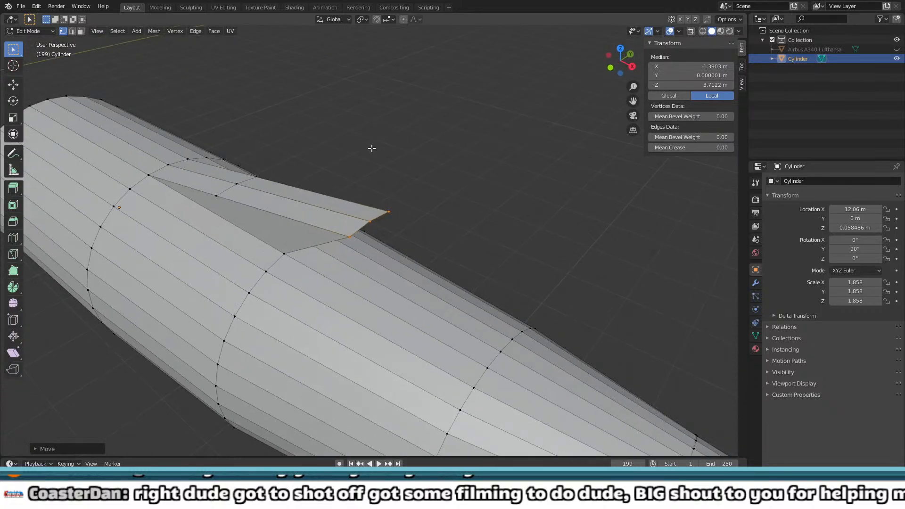
Step: Select the two outer vertices of the fin's rear tip and scale them closer together to narrow the tip
left_click(335, 226)
middle_click_drag(335, 226, 467, 182)
left_click(352, 213, "shift")
scroll(353, 213, "up", 1)
scroll(429, 204, "up", 2)
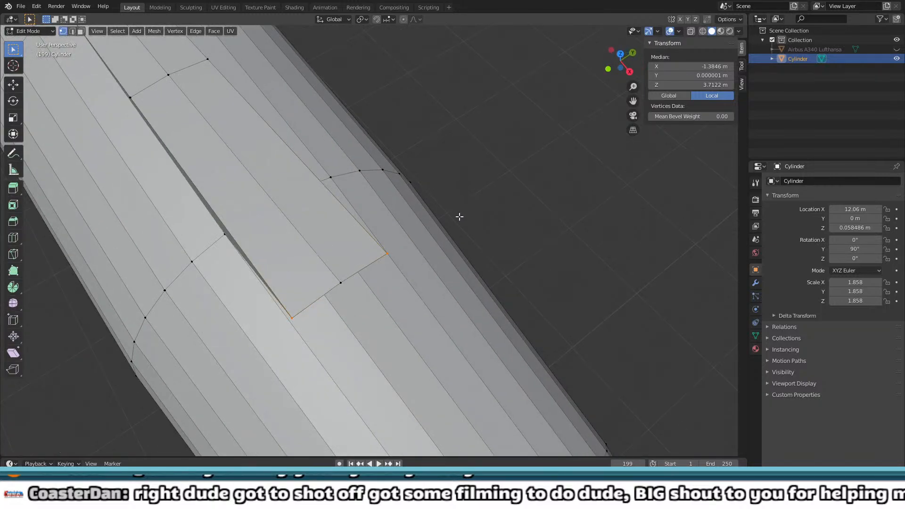
key("s")
left_click(422, 226)
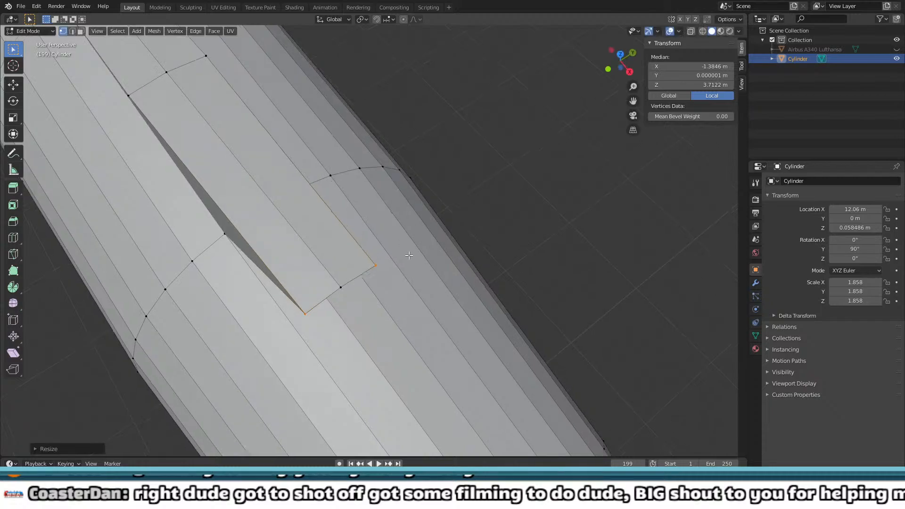
Step: Check the narrowed fin tip and its taper against the fuselage from the side and from behind
middle_click_drag(409, 255, 436, 201)
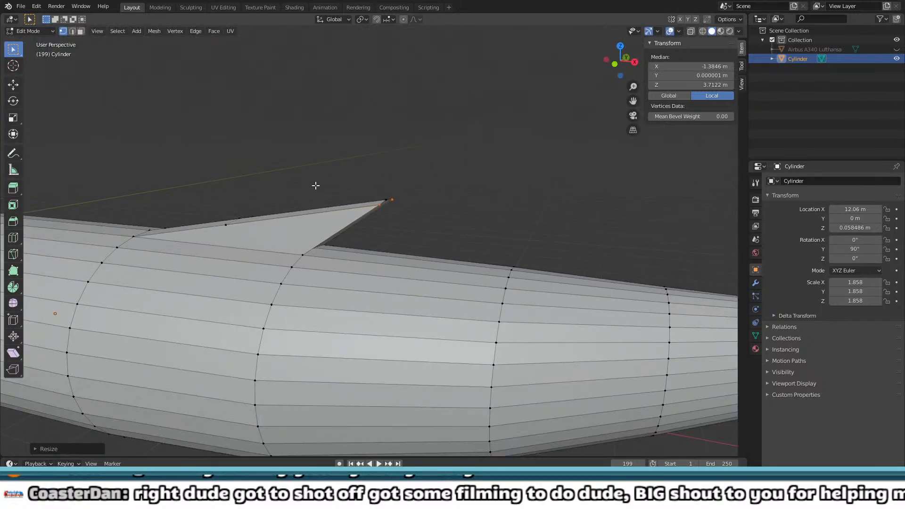
middle_click_drag(230, 206, 248, 232)
middle_click_drag(379, 212, 390, 250)
scroll(391, 250, "up", 3)
middle_click_drag(424, 287, 348, 256)
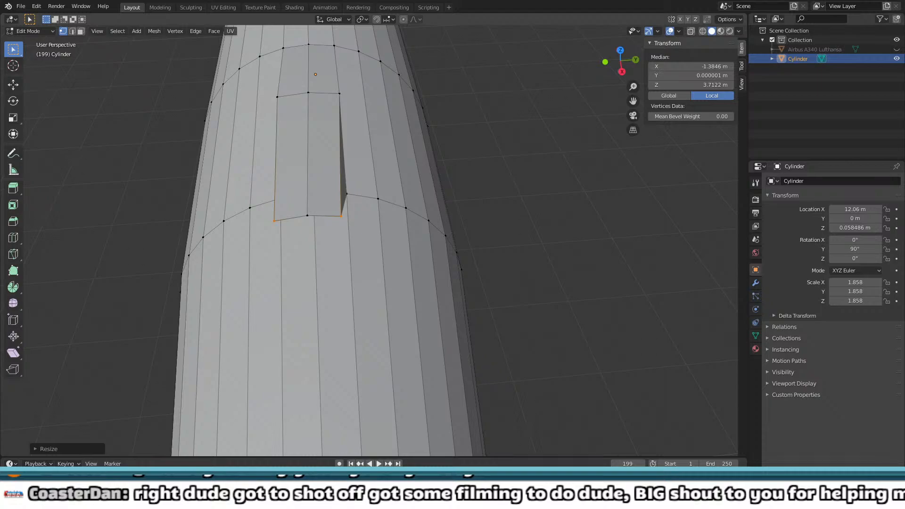
scroll(377, 189, "up", 4)
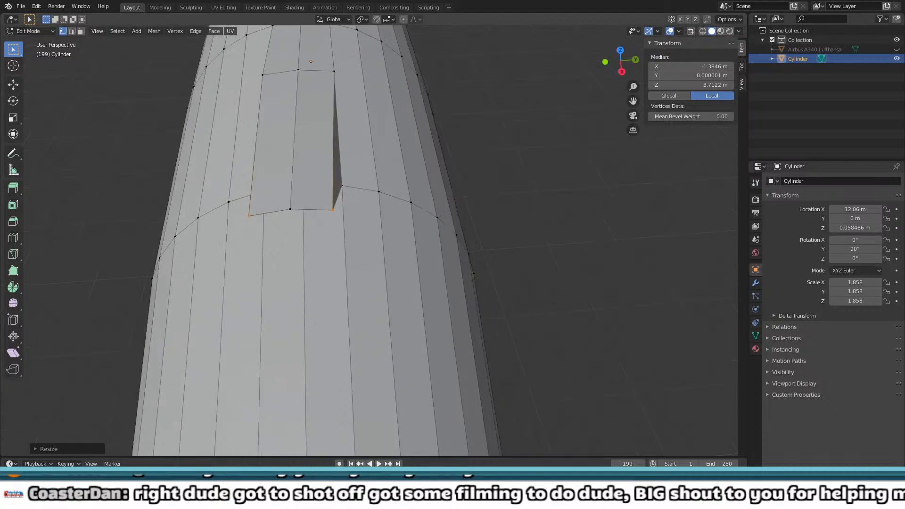
middle_click_drag(377, 188, 482, 180)
scroll(473, 241, "down", 5)
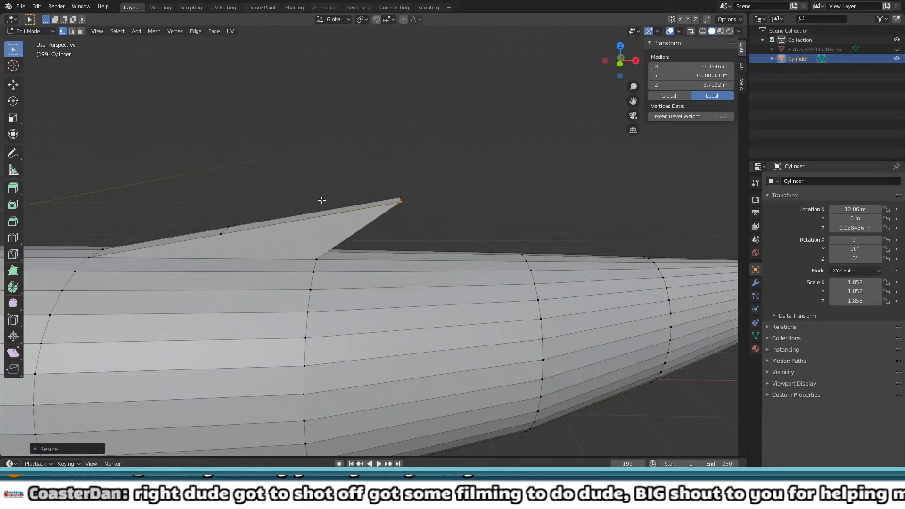
scroll(323, 200, "down", 4)
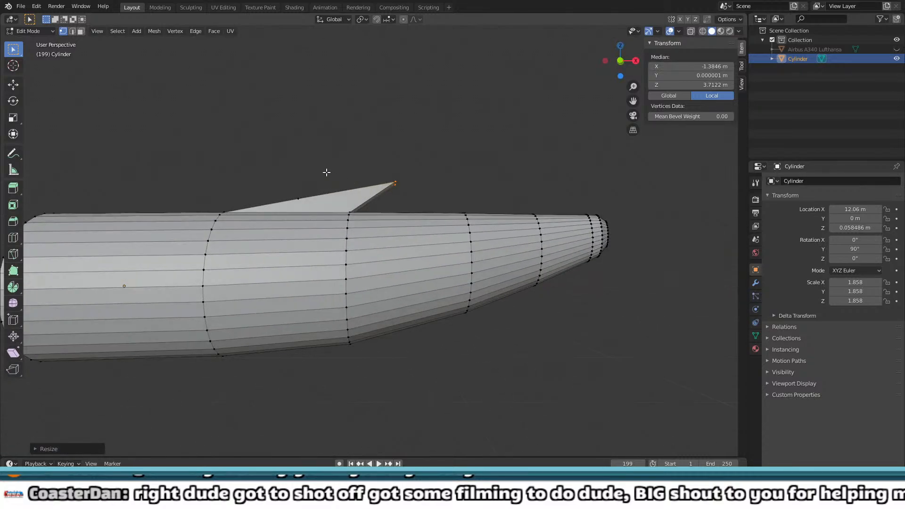
middle_click_drag(327, 172, 386, 233, "shift")
scroll(379, 206, "up", 4)
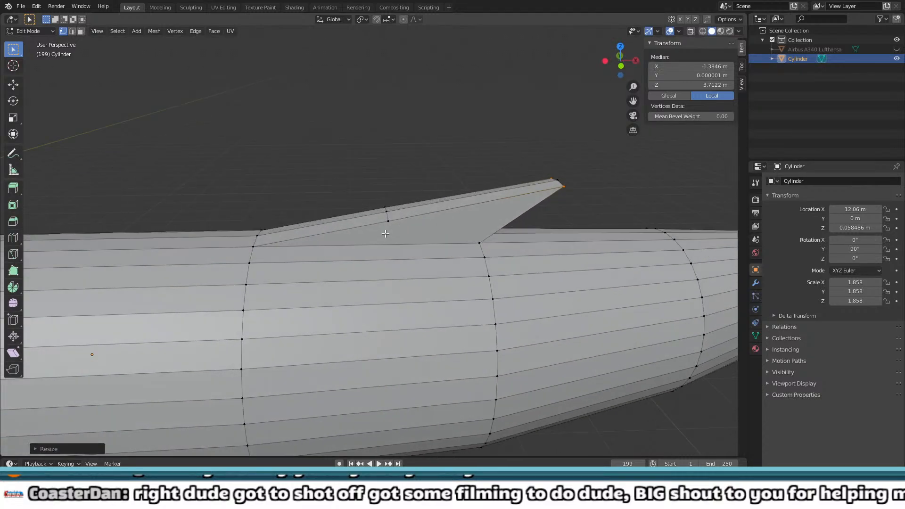
Step: Raise the fin's middle and rear centre-line vertices along Z into a ridge, with the rear one at a local X of about -1.498 m
left_click_drag(372, 197, 395, 218)
middle_click_drag(396, 218, 462, 214)
left_click_drag(400, 112, 415, 133)
key("g")
key("z")
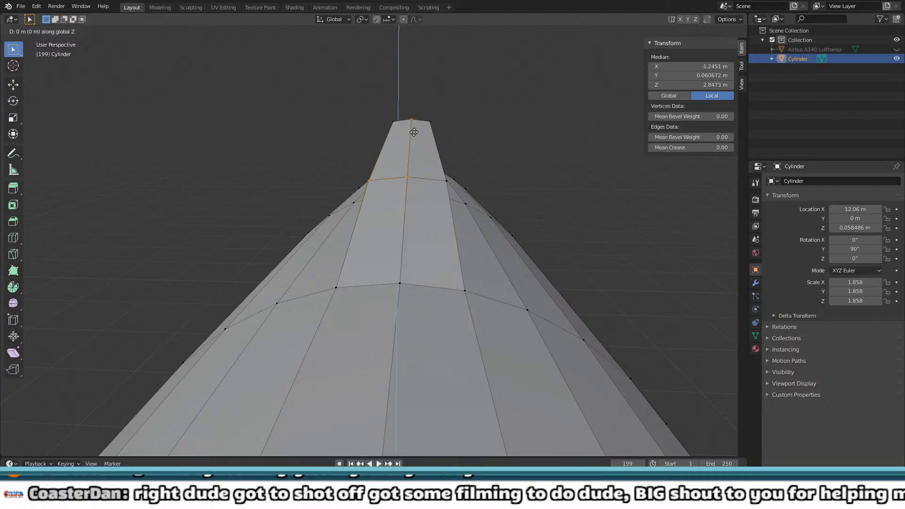
right_click(420, 123)
left_click(368, 180, "shift")
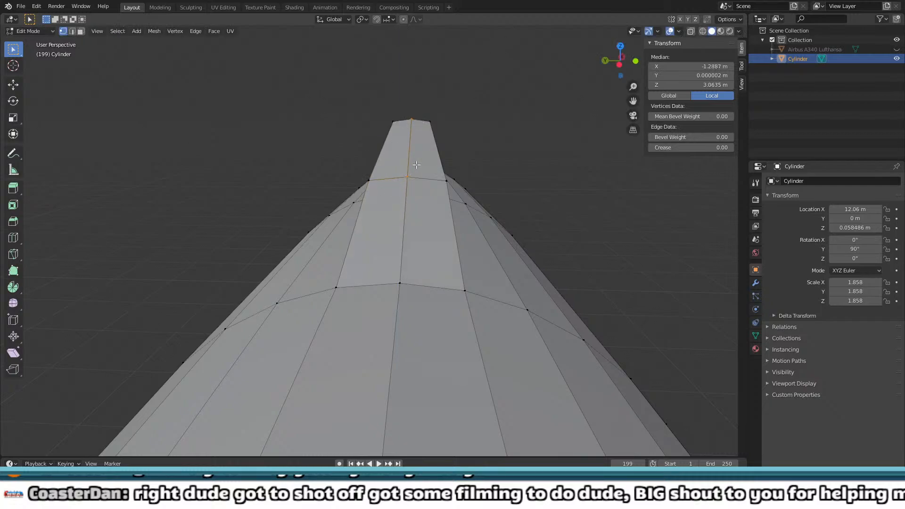
key("z")
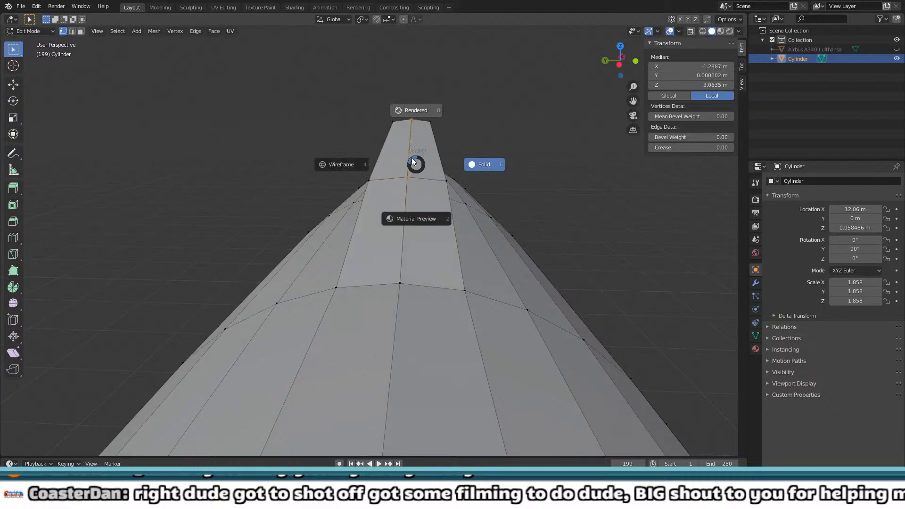
right_click(412, 161)
key("g")
key("z")
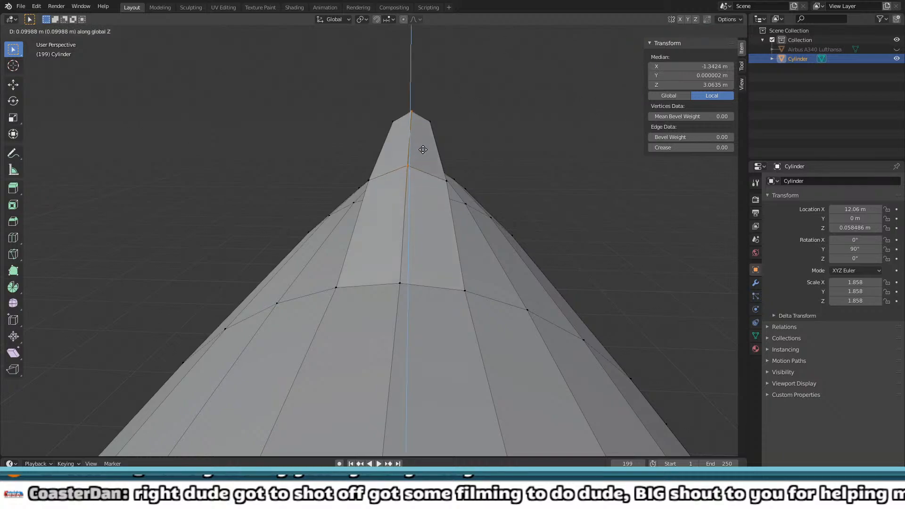
left_click(420, 141)
middle_click_drag(420, 141, 340, 128)
left_click(353, 123)
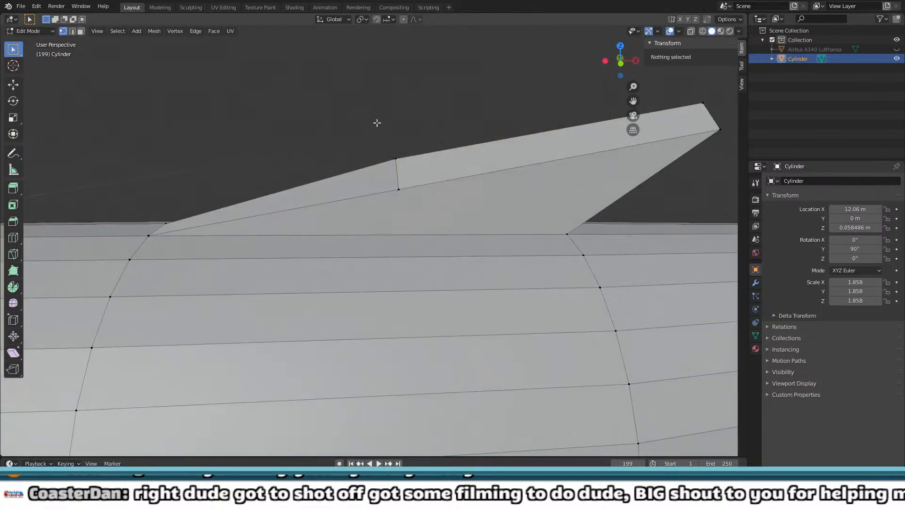
Step: Select the fin's three rear tip vertices and extrude them straight up along Z to a local X of about -2.747 m
scroll(384, 128, "down", 3)
middle_click_drag(441, 144, 405, 177)
scroll(394, 173, "up", 3)
left_click_drag(389, 183, 430, 204)
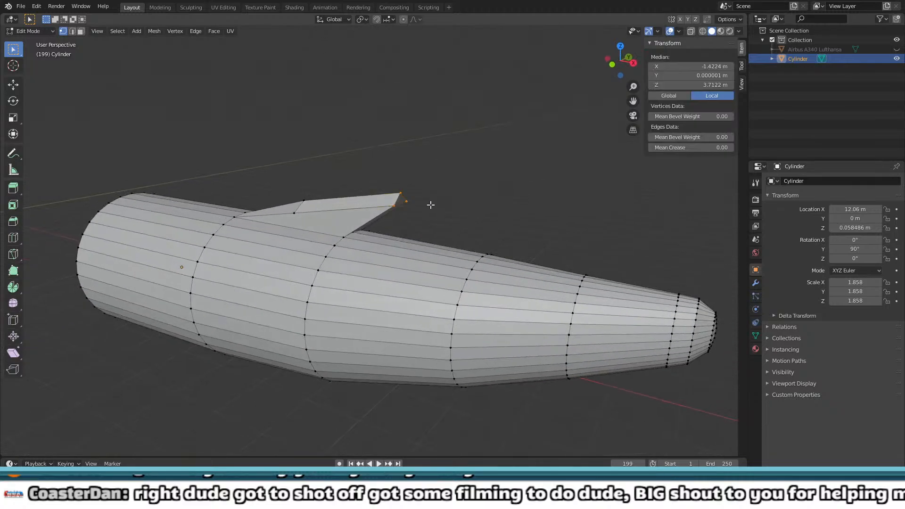
middle_click_drag(430, 205, 472, 198)
key("g")
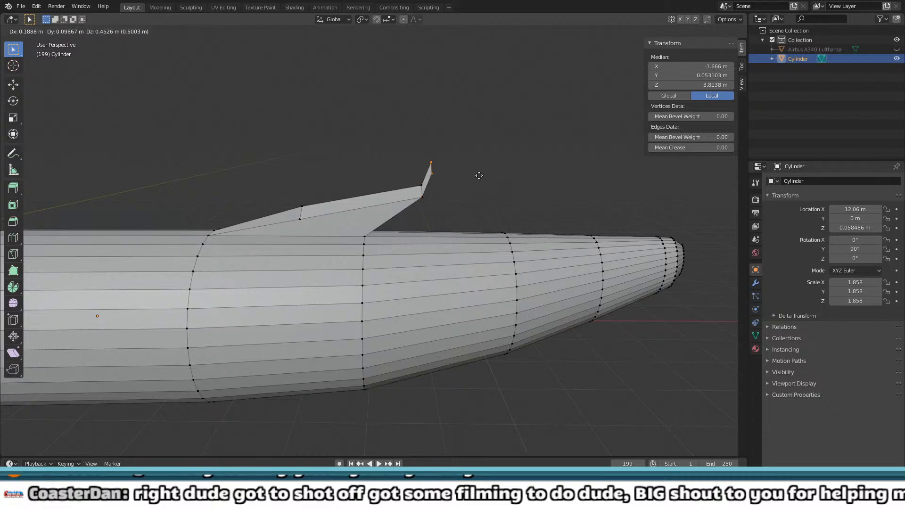
key("z")
left_click(500, 88)
scroll(453, 223, "down", 3)
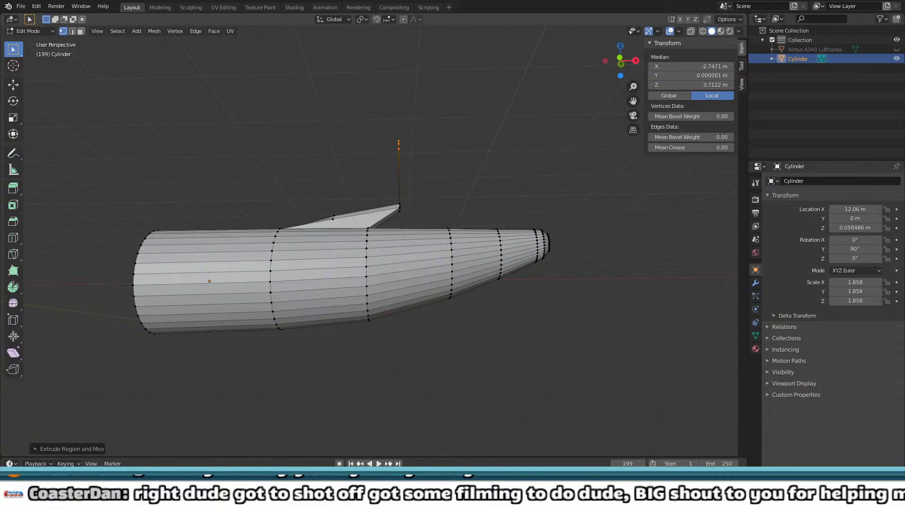
Step: Move the top vertices of the extruded strip rearward along the X axis so the strip slants toward the tail
scroll(415, 151, "down", 2)
scroll(414, 151, "up", 3)
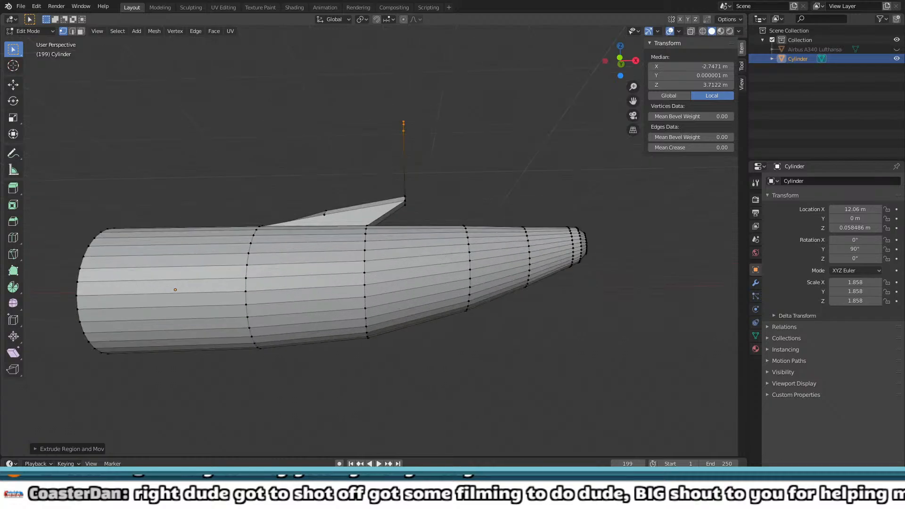
middle_click_drag(415, 151, 420, 191)
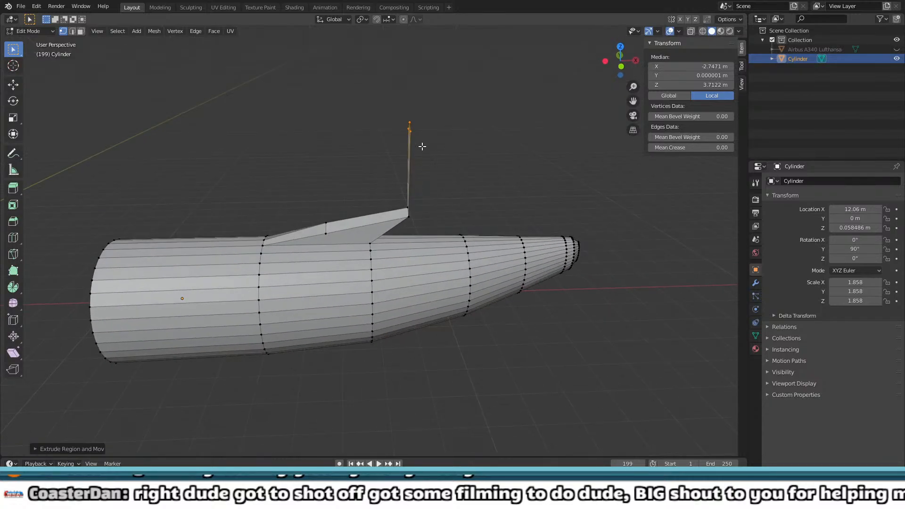
key("g")
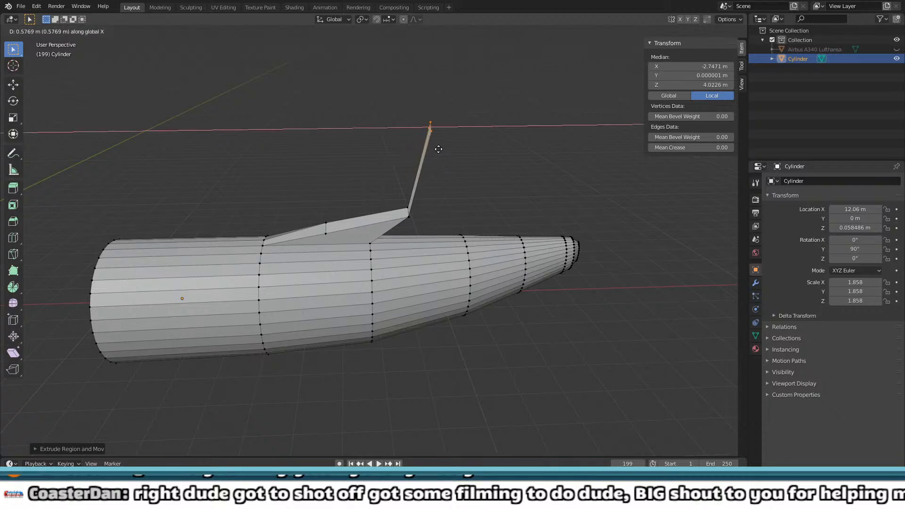
left_click(445, 147)
Step: Select the centre edge of the slanted strip by its lower and upper vertices and move it forward along the X axis
middle_click_drag(445, 147, 448, 226)
scroll(459, 178, "up", 4)
left_click(459, 193)
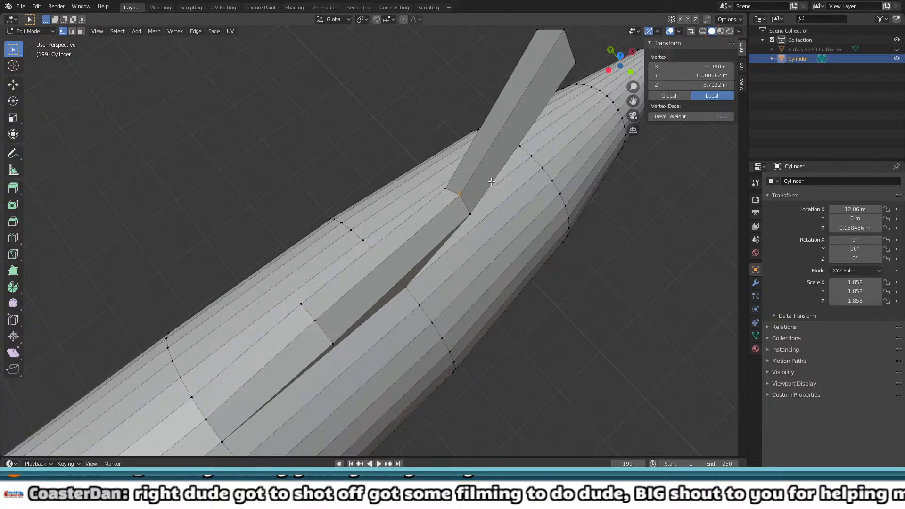
middle_click_drag(459, 193, 475, 173)
left_click(470, 108, "shift")
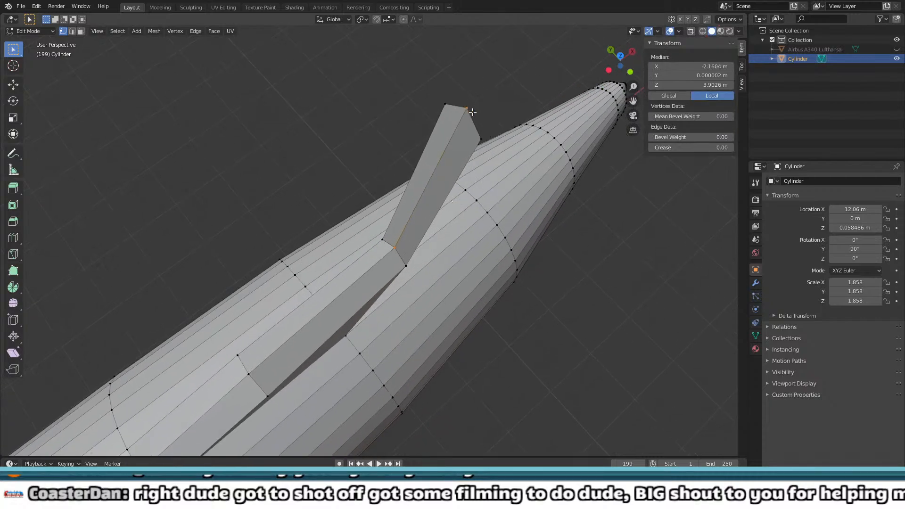
middle_click_drag(471, 110, 438, 87)
scroll(353, 121, "up", 2)
scroll(353, 121, "up", 2)
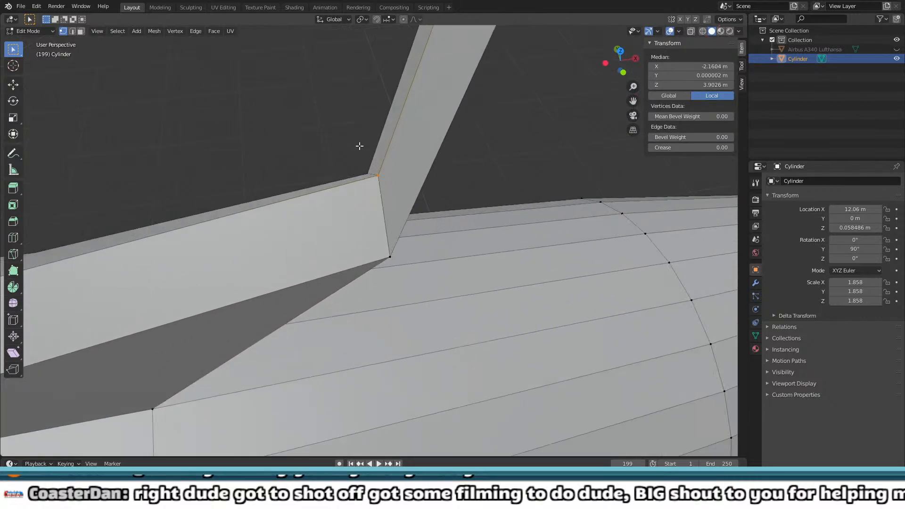
key("g")
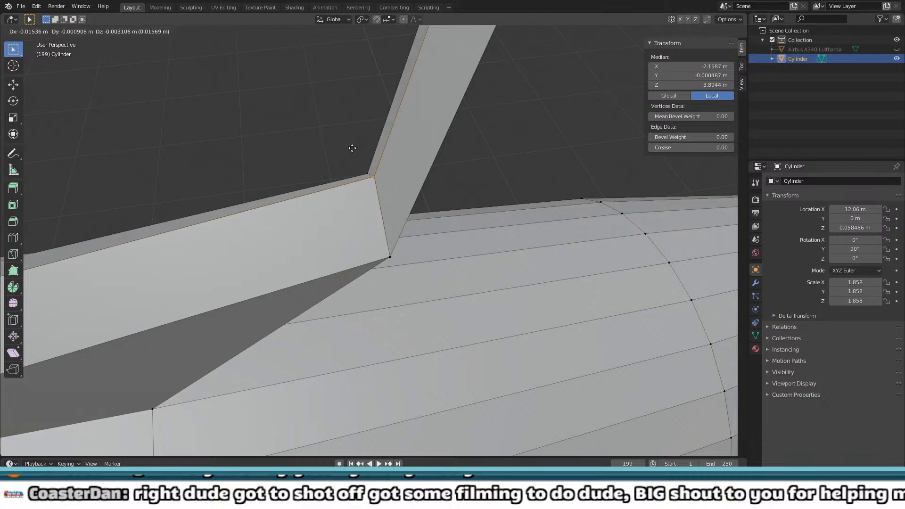
key("x")
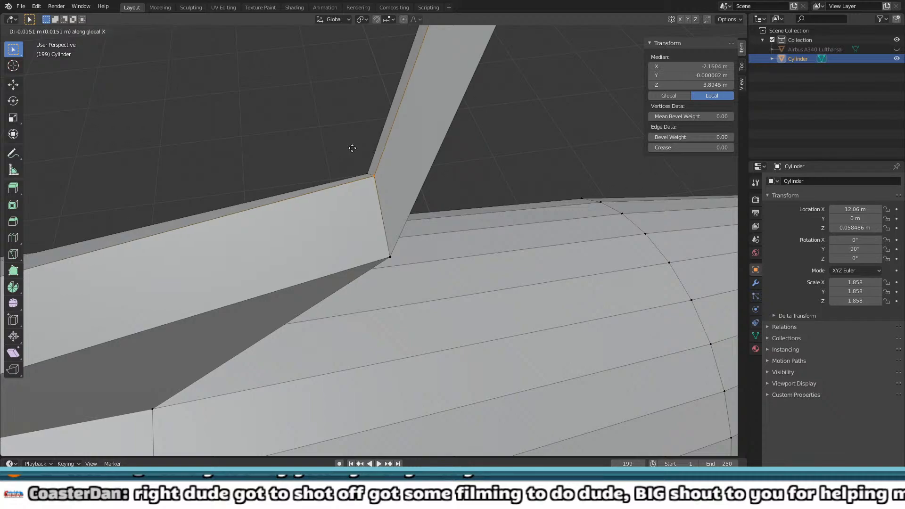
left_click(319, 165)
scroll(323, 161, "down", 5)
left_click(382, 199)
Step: Select the slanted strip's three top vertices and move them rearward along X to a local Z of about 4.570 m
mouse_move(382, 198)
middle_mouse_down()
mouse_move(378, 144)
mouse_move(328, 170)
mouse_move(364, 210)
mouse_move(356, 212)
mouse_move(366, 207)
middle_mouse_up()
scroll(356, 212, "down", 4)
scroll(349, 165, "down", 5)
middle_click_drag(349, 165, 355, 204)
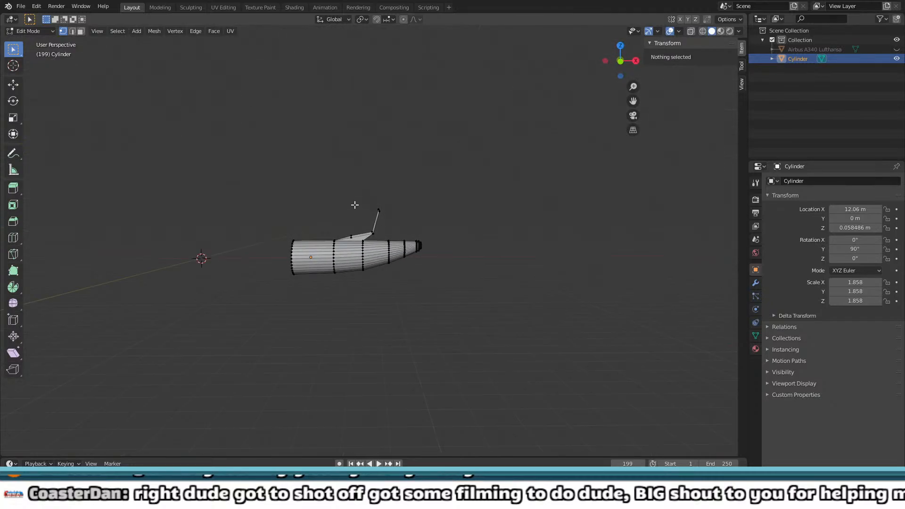
scroll(375, 186, "up", 5)
left_click_drag(347, 107, 424, 165)
mouse_move(424, 166)
middle_mouse_down()
mouse_move(389, 184)
mouse_move(420, 164)
middle_mouse_up()
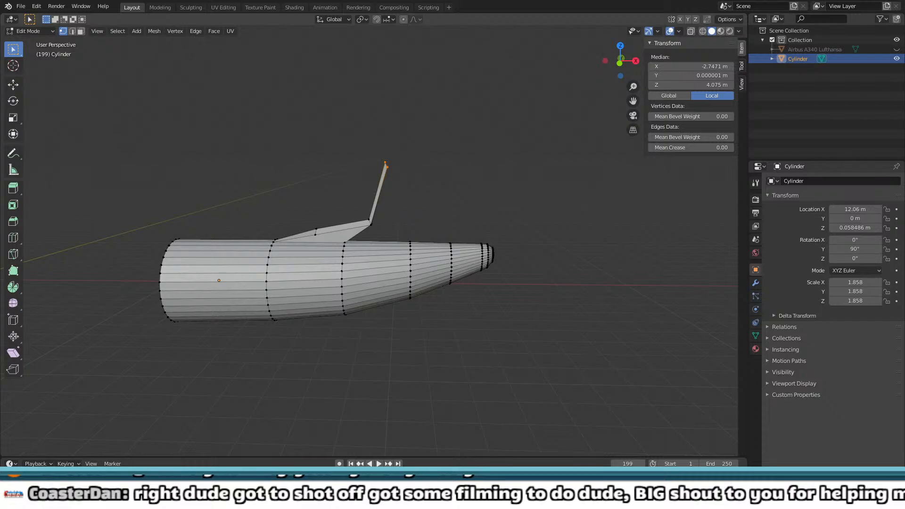
scroll(402, 121, "up", 4)
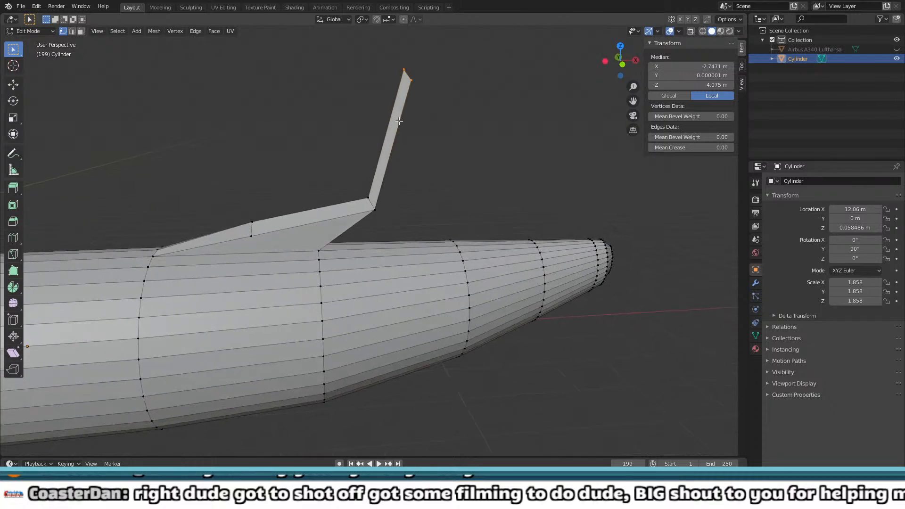
key("g")
key("x")
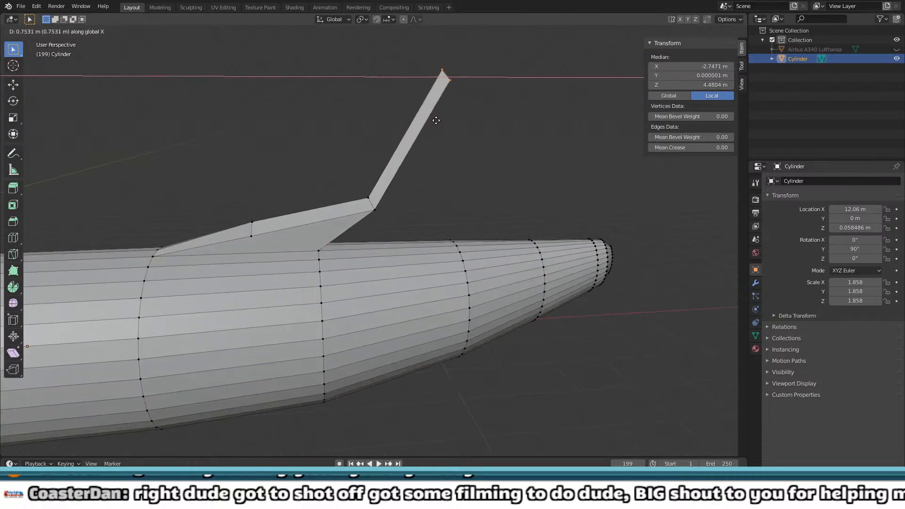
left_click(444, 115)
Step: Raise the strip's top vertices to a local X of about -3.264 m and move them rearward to a local Z of about 4.882 m
scroll(443, 210, "down", 4)
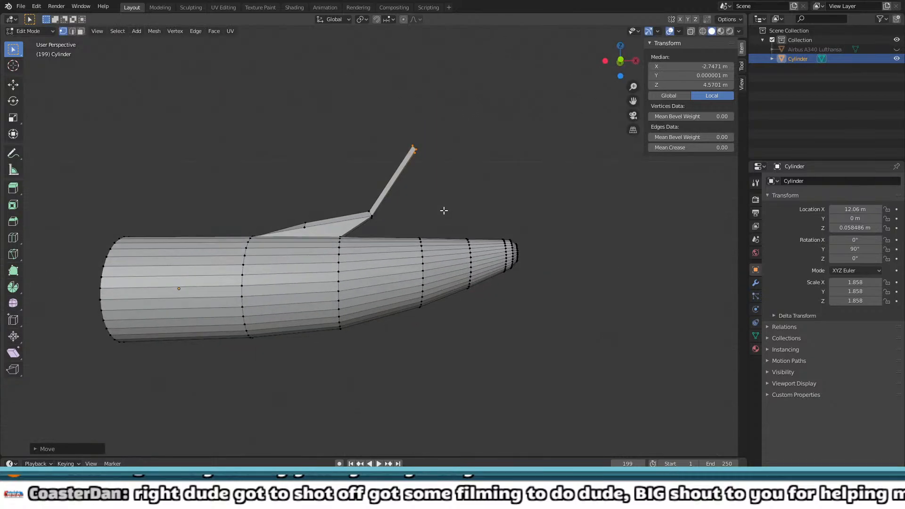
key("g")
key("z")
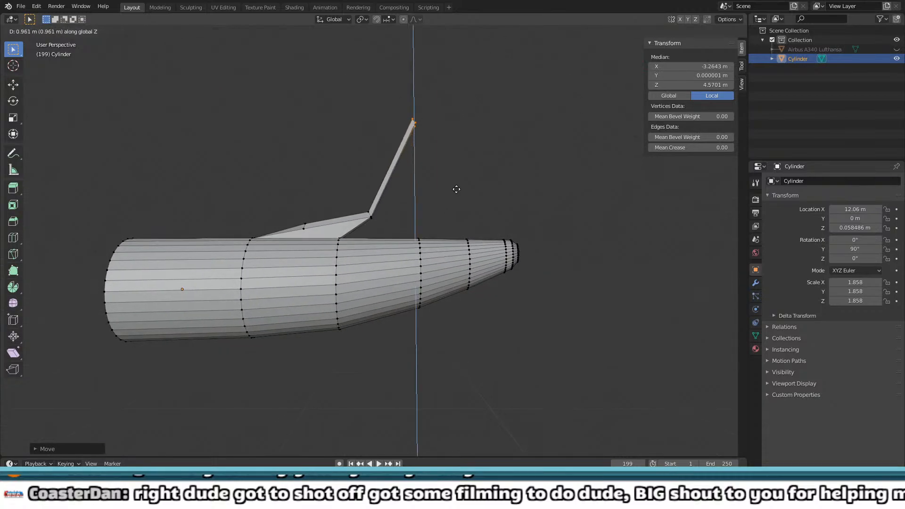
left_click(456, 189)
middle_click_drag(442, 197, 436, 214)
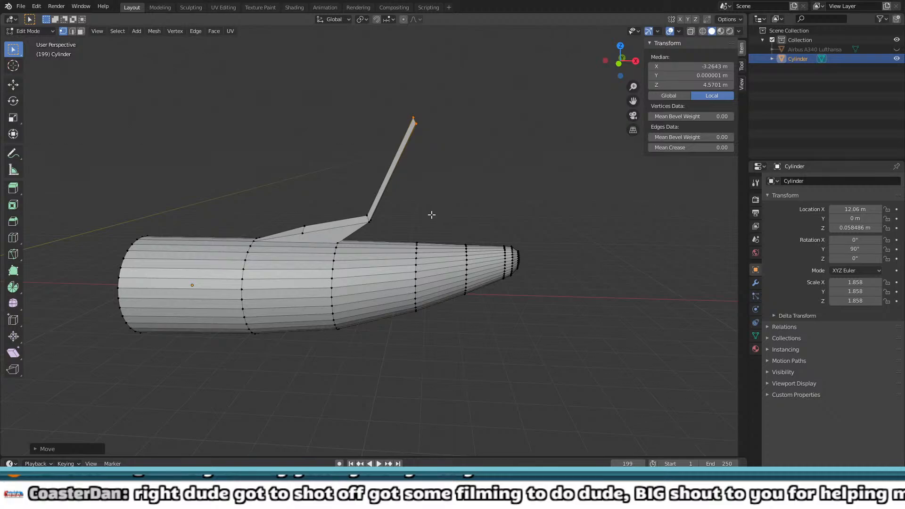
key("g")
key("x")
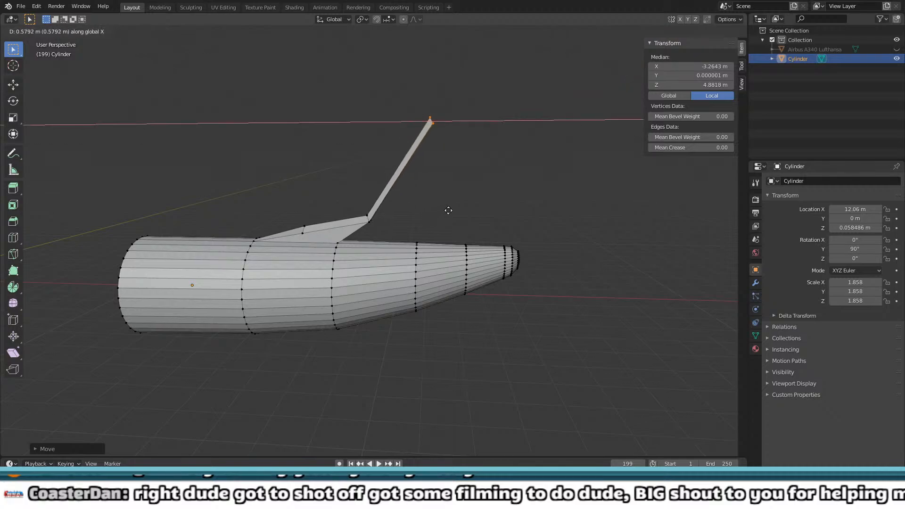
left_click(448, 211)
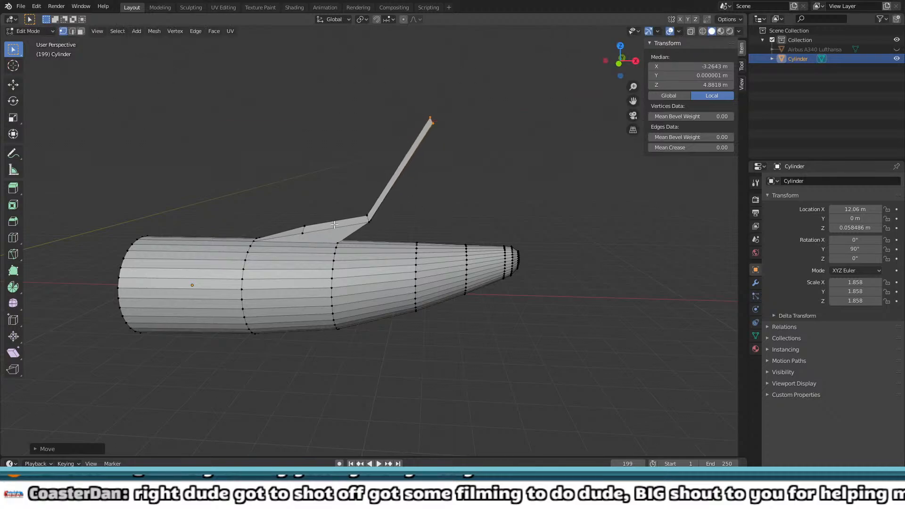
Step: Extrude the slanted strip's three top vertices rearward along X to a local Z of about 5.576 m to form the fin's top edge
middle_click_drag(333, 225, 264, 271)
scroll(439, 241, "up", 3)
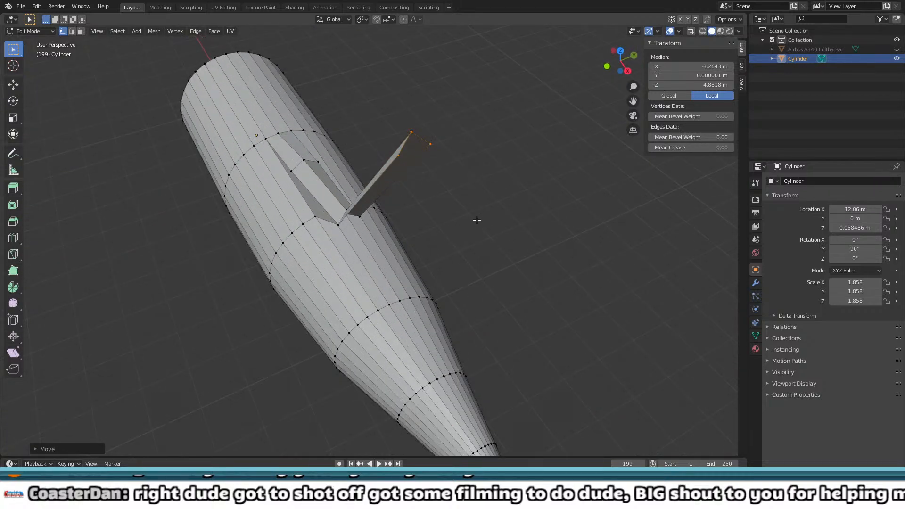
left_click(476, 220)
middle_click_drag(476, 220, 469, 137)
left_click_drag(389, 107, 477, 184)
middle_click_drag(424, 208, 443, 204)
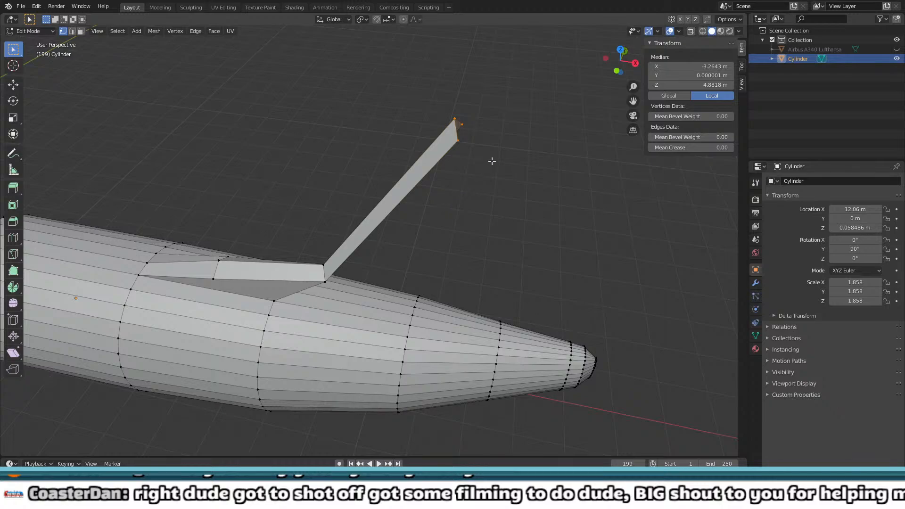
key("e")
key("x")
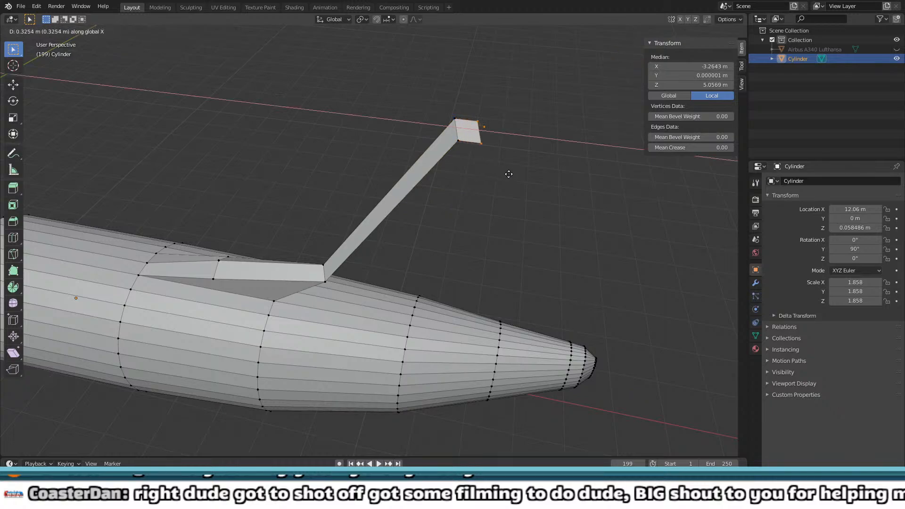
left_click(571, 206)
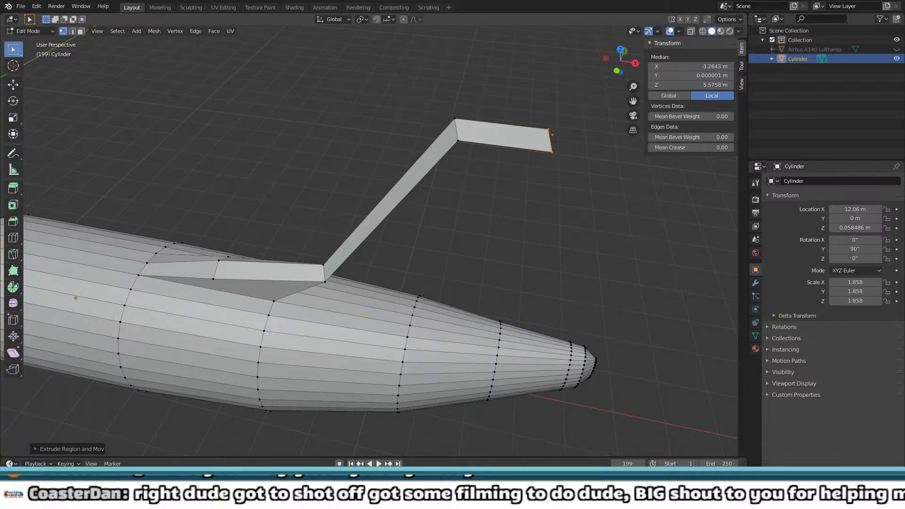
middle_click_drag(485, 208, 487, 184)
scroll(474, 199, "down", 5)
middle_click_drag(429, 216, 440, 188)
scroll(396, 240, "up", 3)
scroll(330, 239, "up", 5)
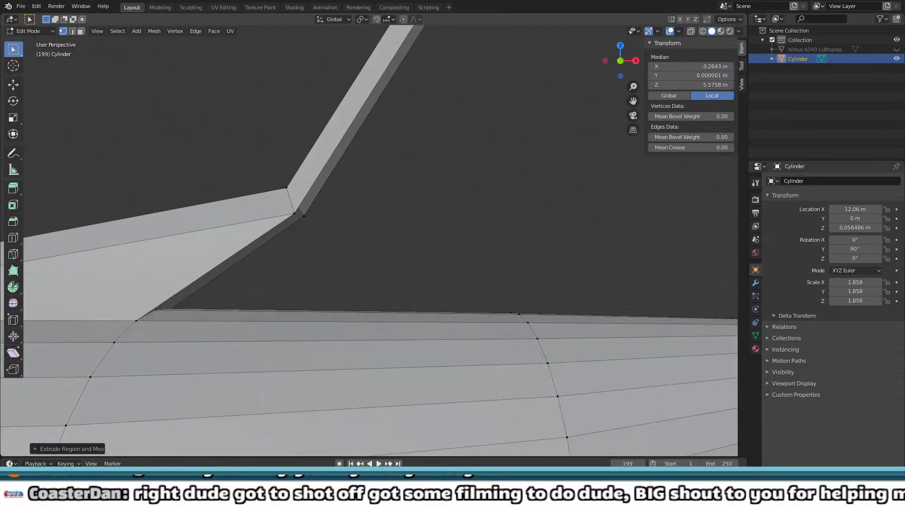
middle_click_drag(330, 240, 511, 234)
left_click(351, 239)
left_click_drag(485, 215, 501, 231)
middle_click_drag(501, 231, 362, 188)
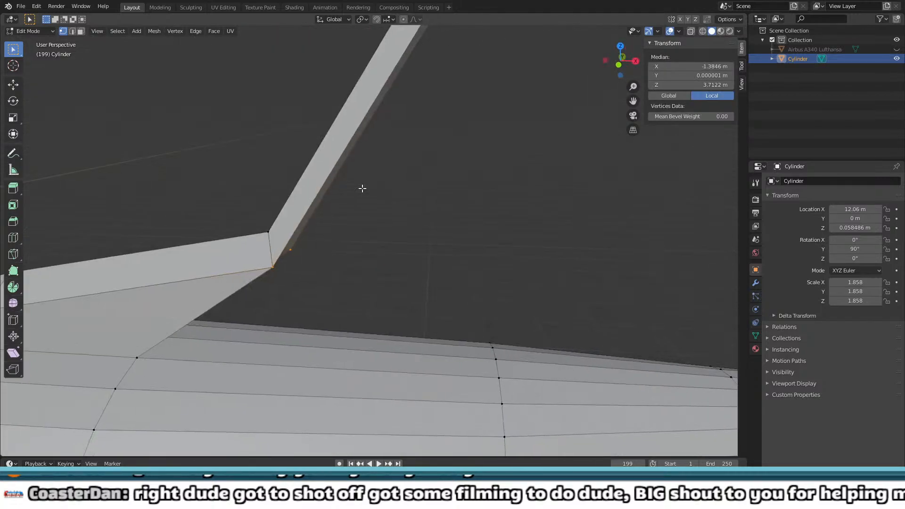
scroll(382, 188, "down", 5)
middle_click_drag(501, 132, 395, 154)
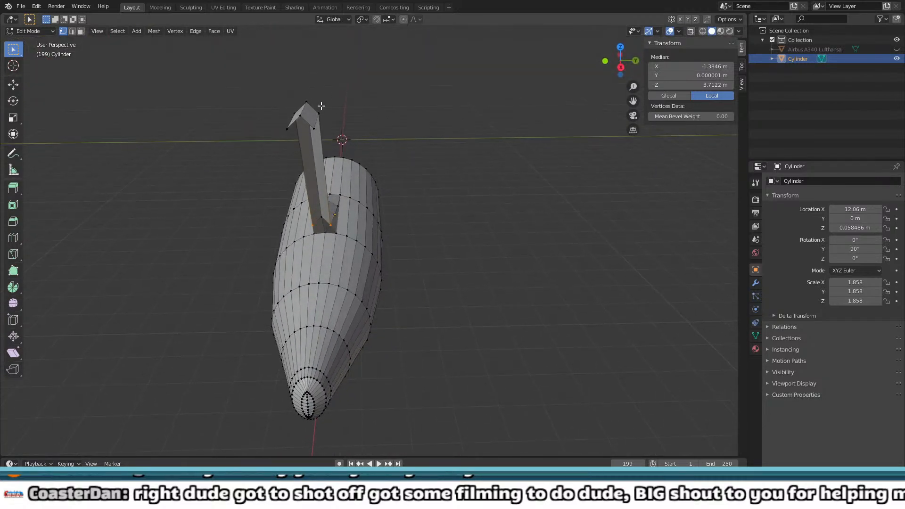
left_click(314, 121, "shift")
left_click(317, 128, "shift")
middle_click_drag(310, 130, 286, 106)
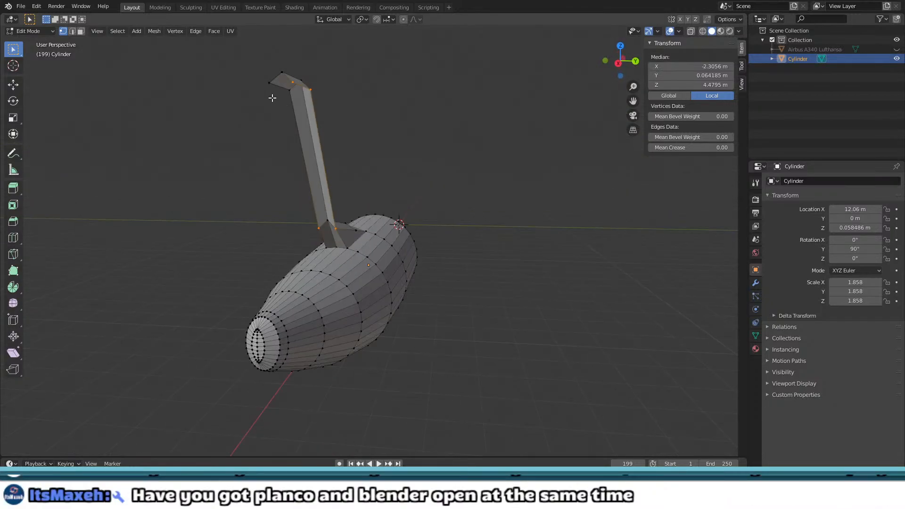
left_click_drag(262, 81, 291, 105, "shift")
middle_click_drag(290, 104, 446, 219)
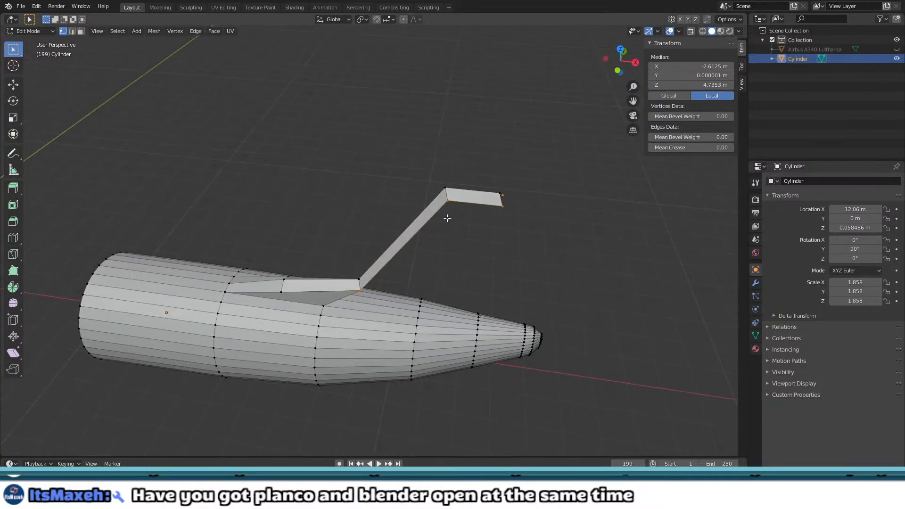
scroll(475, 219, "up", 4)
scroll(421, 171, "up", 2)
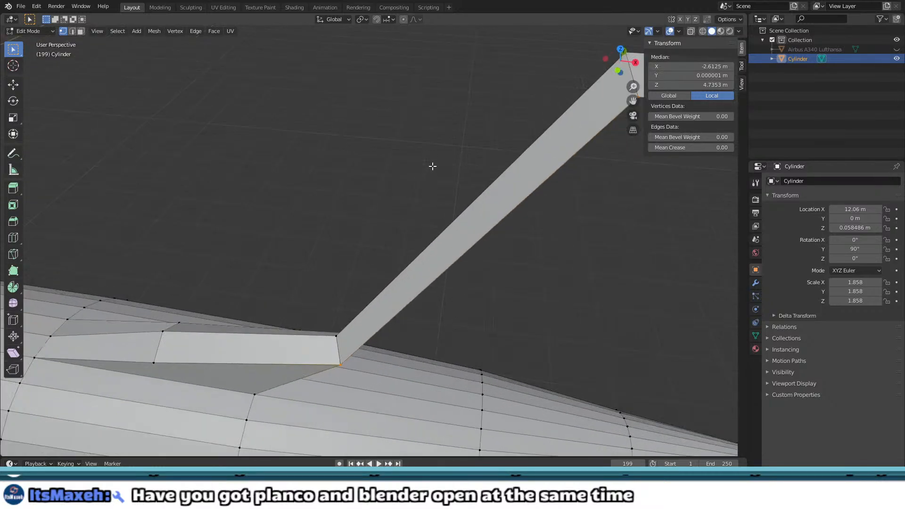
middle_click_drag(432, 165, 404, 150)
scroll(374, 147, "down", 5)
scroll(401, 147, "up", 3)
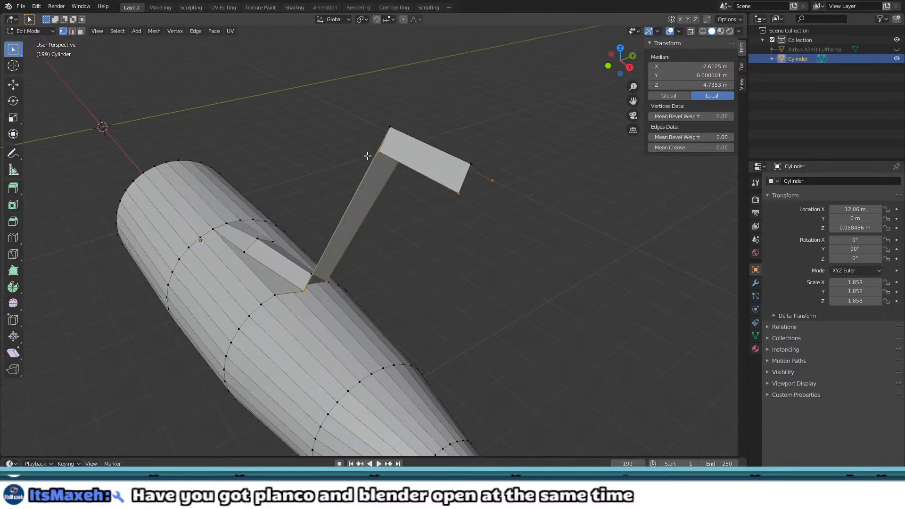
middle_click_drag(232, 171, 279, 157)
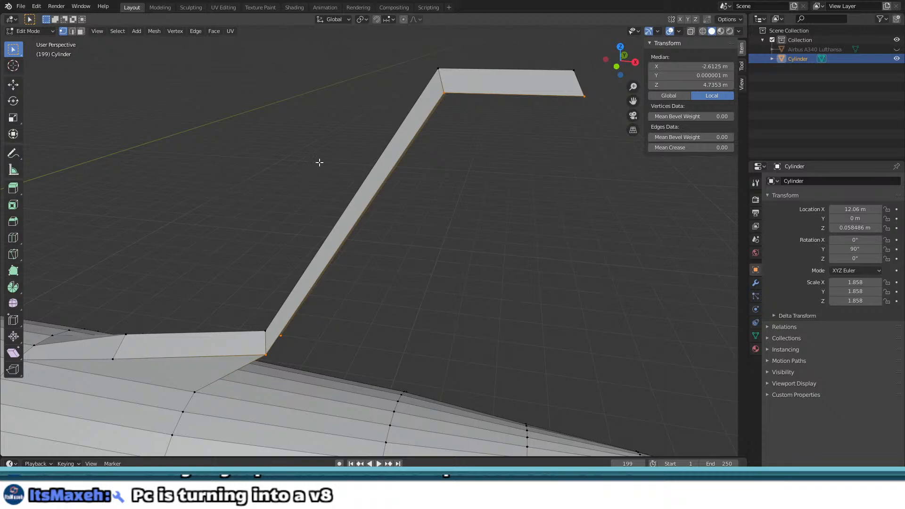
scroll(337, 161, "down", 3)
middle_click_drag(338, 162, 406, 182)
scroll(435, 124, "up", 3)
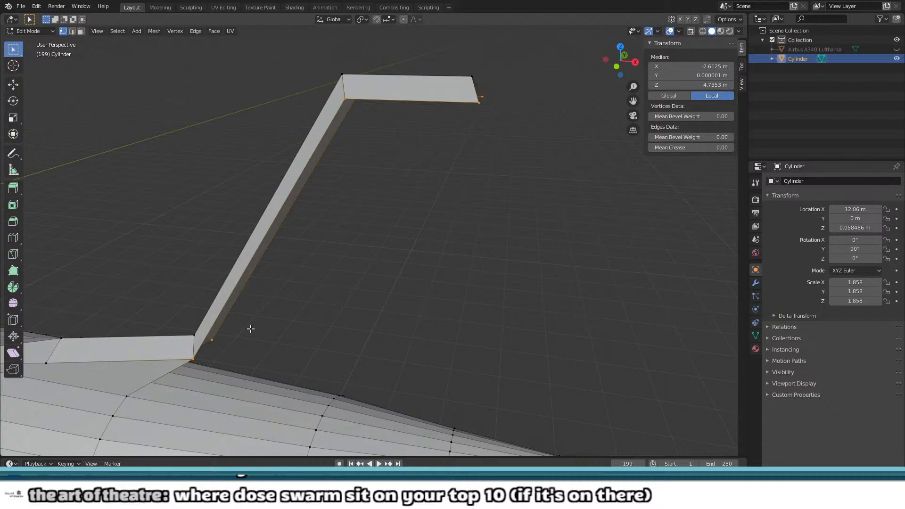
scroll(354, 270, "down", 5)
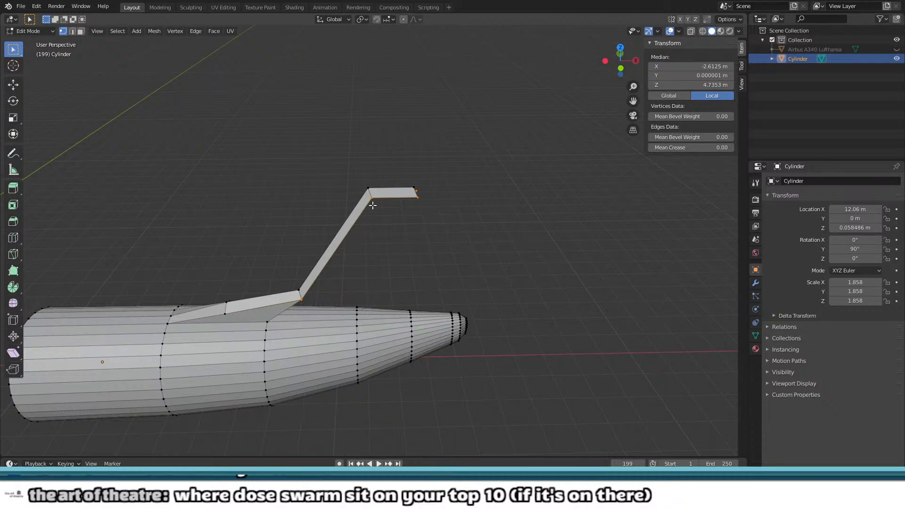
middle_click_drag(372, 206, 458, 179)
left_click(523, 192)
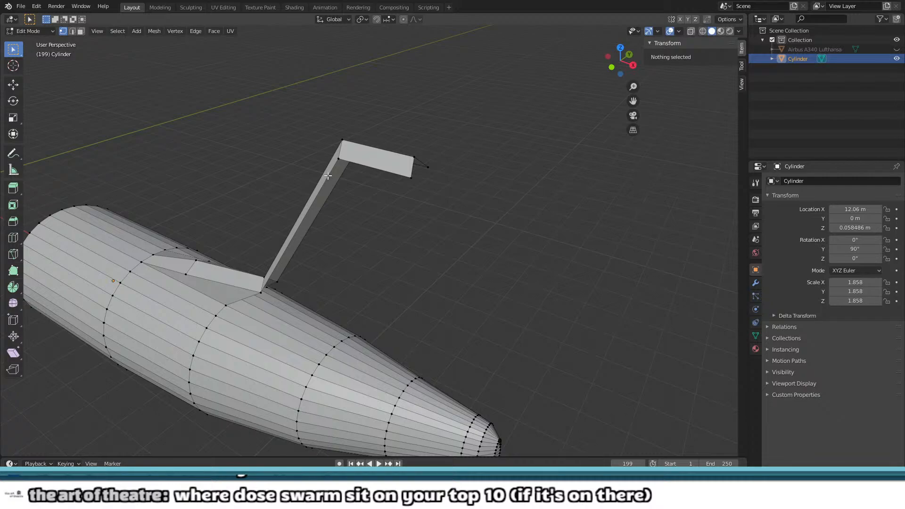
scroll(332, 192, "up", 2)
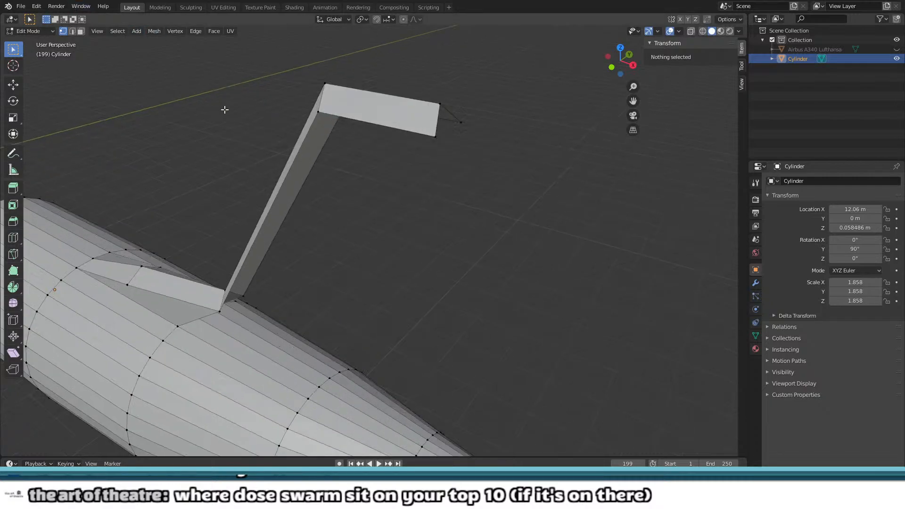
middle_click_drag(244, 142, 308, 102)
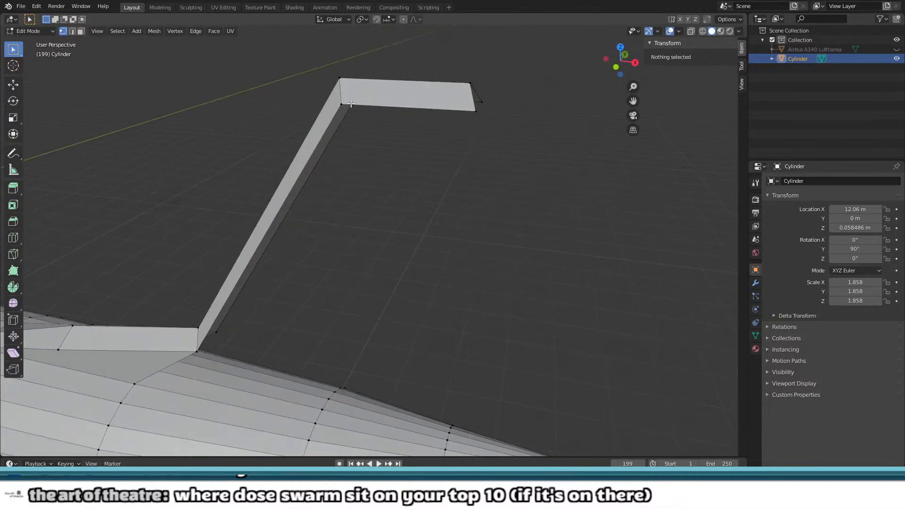
left_click(339, 98)
left_click(476, 113, "shift")
middle_click_drag(487, 127, 382, 126)
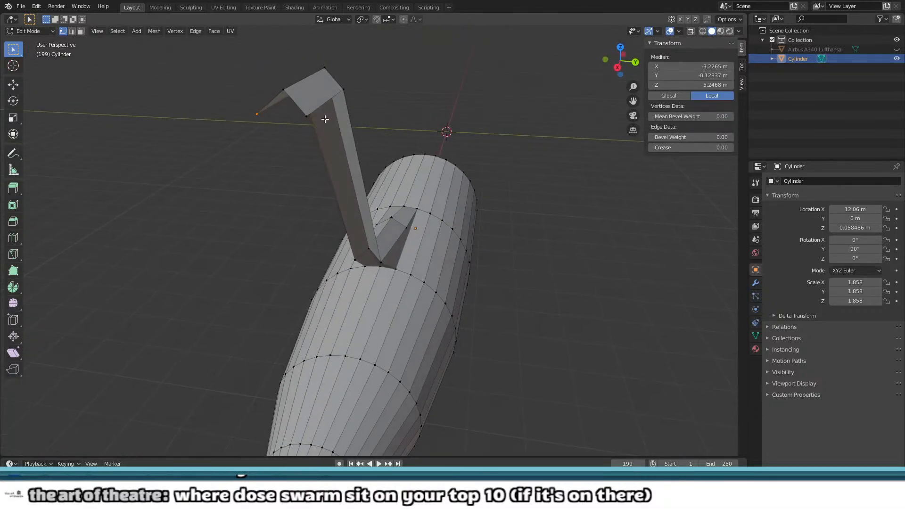
middle_click_drag(304, 120, 240, 116)
left_click_drag(251, 100, 274, 117, "shift")
middle_click_drag(378, 105, 535, 105)
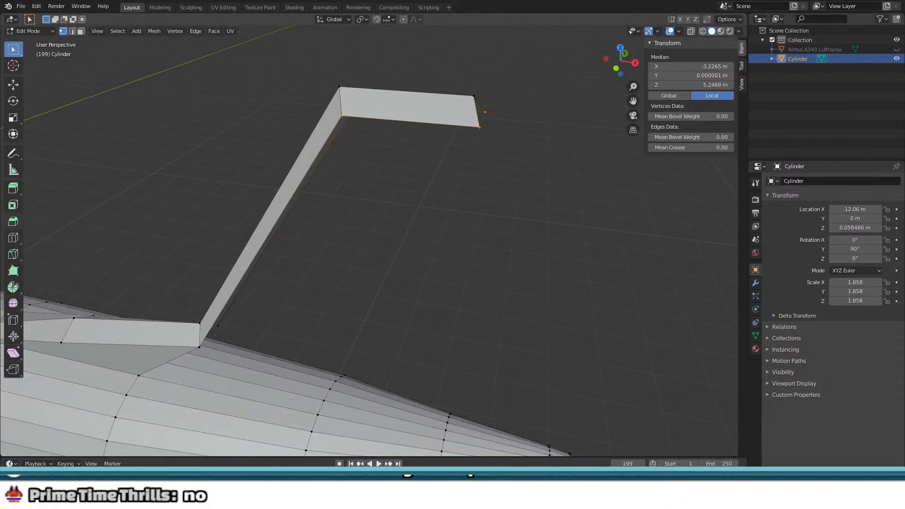
middle_click_drag(429, 195, 430, 190)
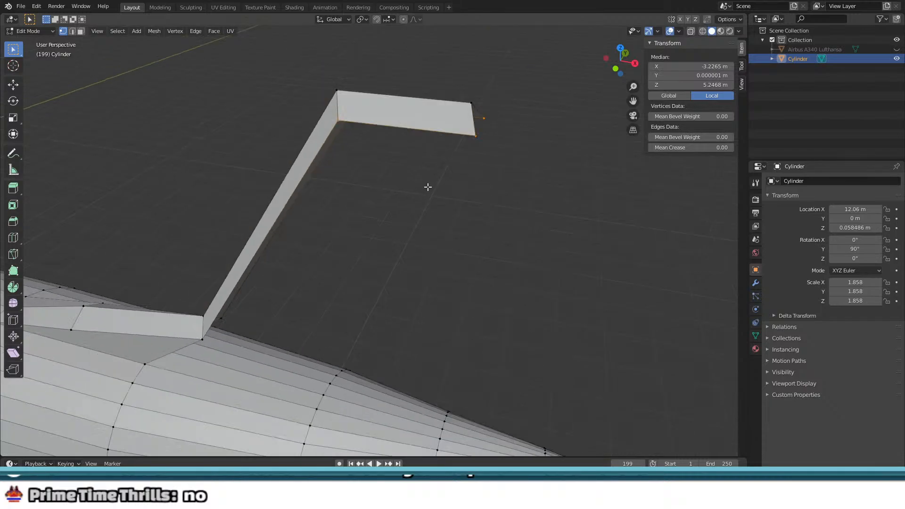
Step: Move the rear centre vertex of the fin's top strip rearward along X to a local Z of about 5.581 m
middle_click_drag(388, 134, 464, 118)
left_click(494, 78)
key("g")
key("x")
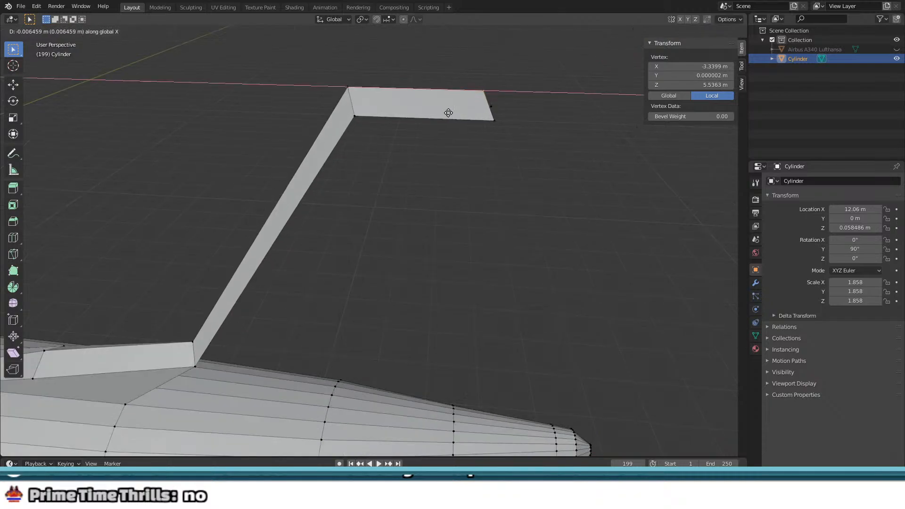
left_click(452, 118)
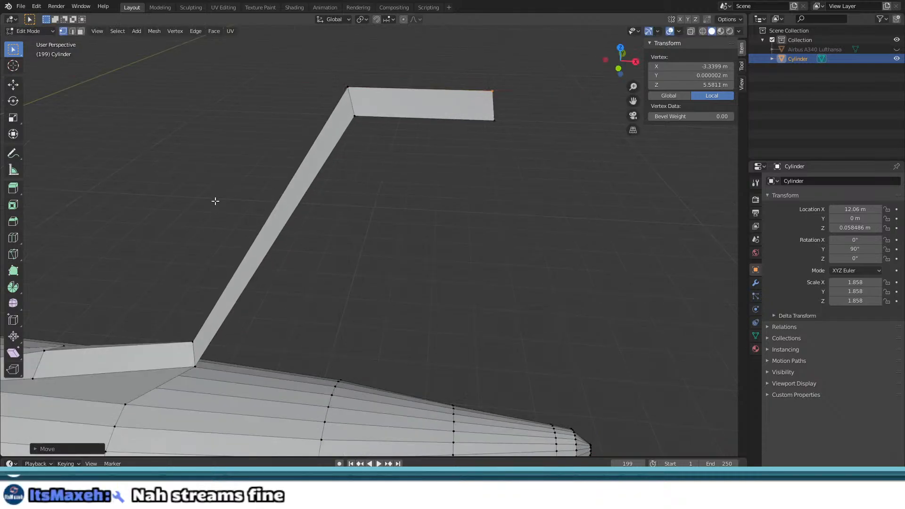
Step: Extrude the three rear vertices of the fin's top strip straight down along Z to a local X of about -1.687 m
middle_click_drag(406, 186, 415, 171)
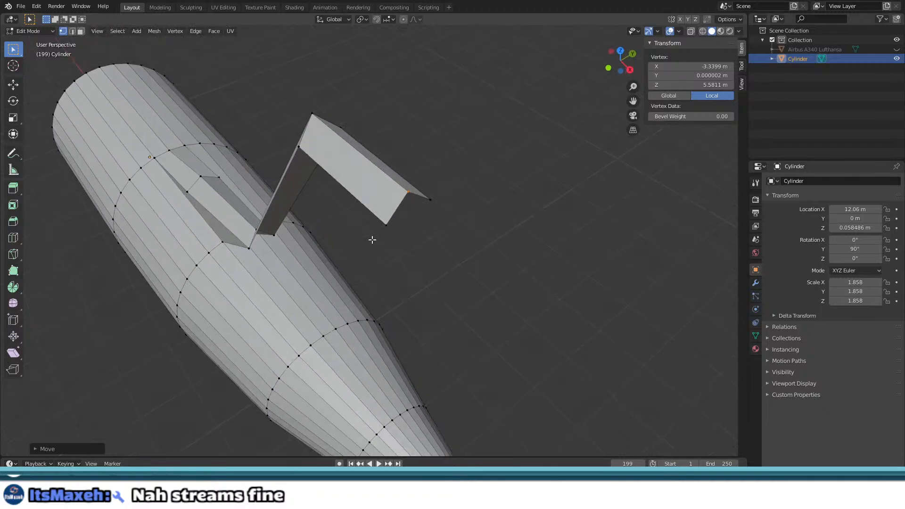
middle_click_drag(385, 221, 493, 83)
left_click_drag(476, 63, 524, 136)
middle_click_drag(489, 212, 422, 112)
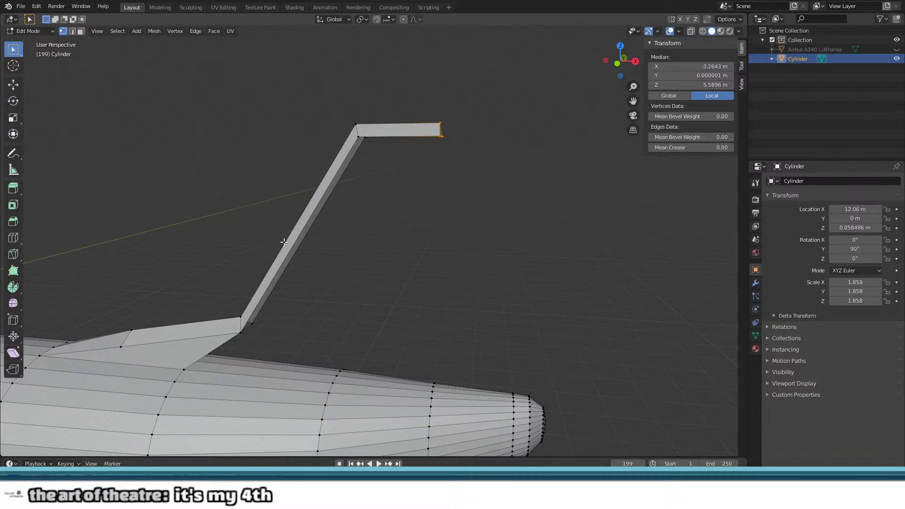
left_click(391, 233)
left_click_drag(412, 93, 464, 171)
middle_click_drag(434, 176, 426, 164)
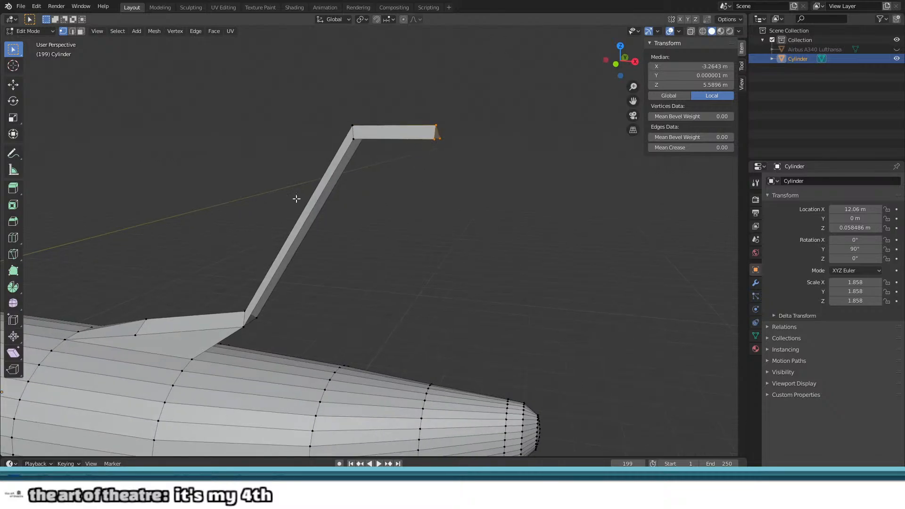
left_click(429, 130, "shift")
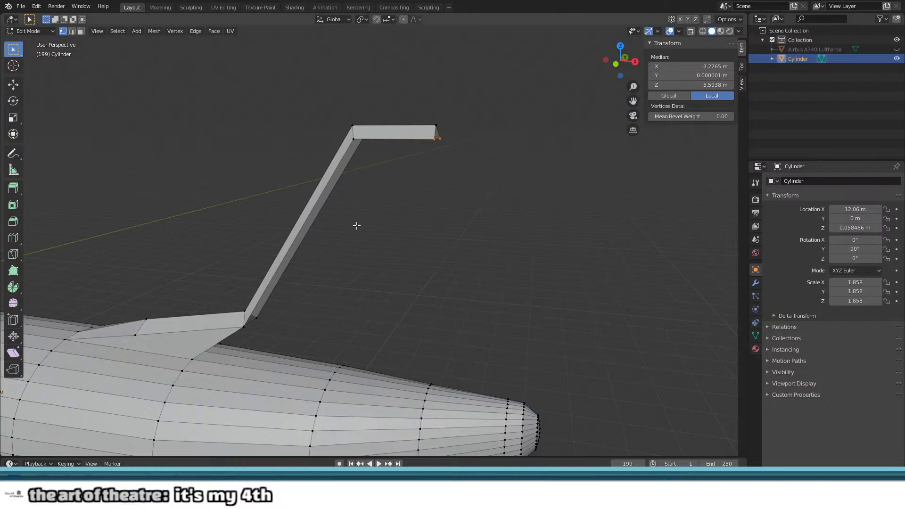
middle_click_drag(356, 224, 403, 222)
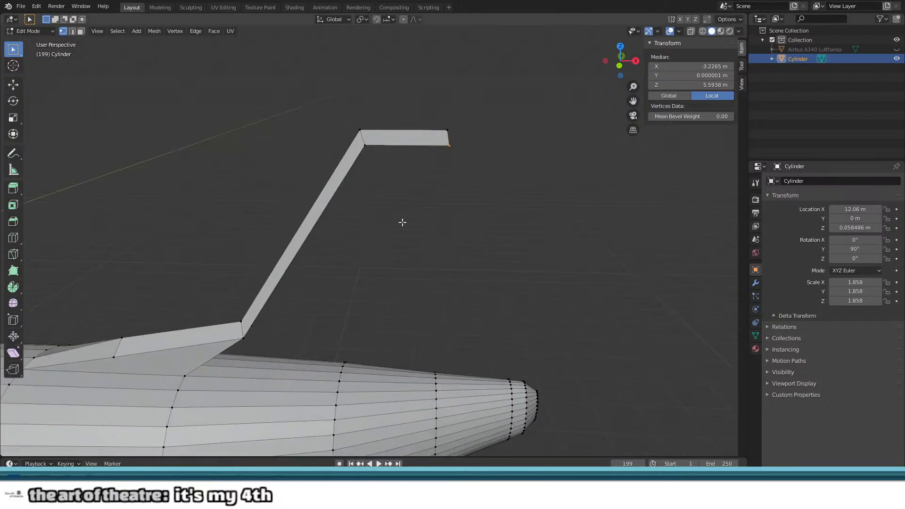
middle_click_drag(458, 165, 414, 141)
left_click(415, 142, "shift")
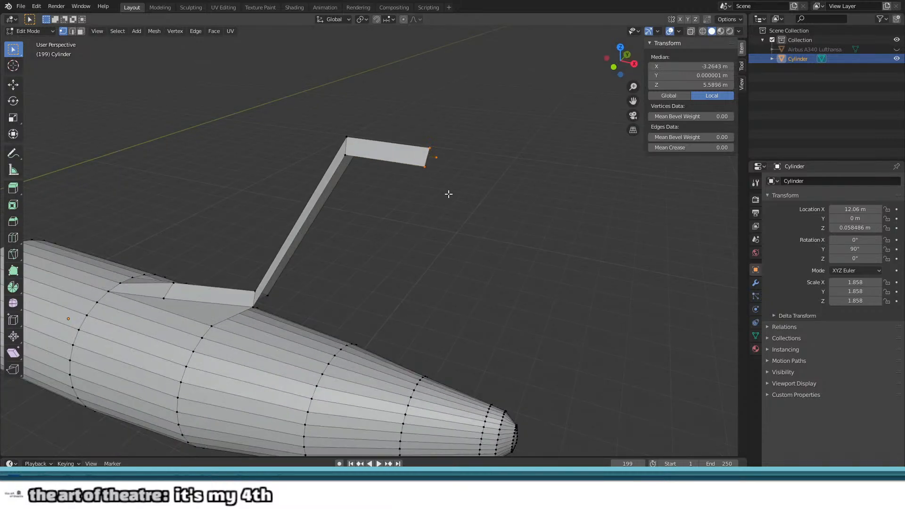
key("g")
key("z")
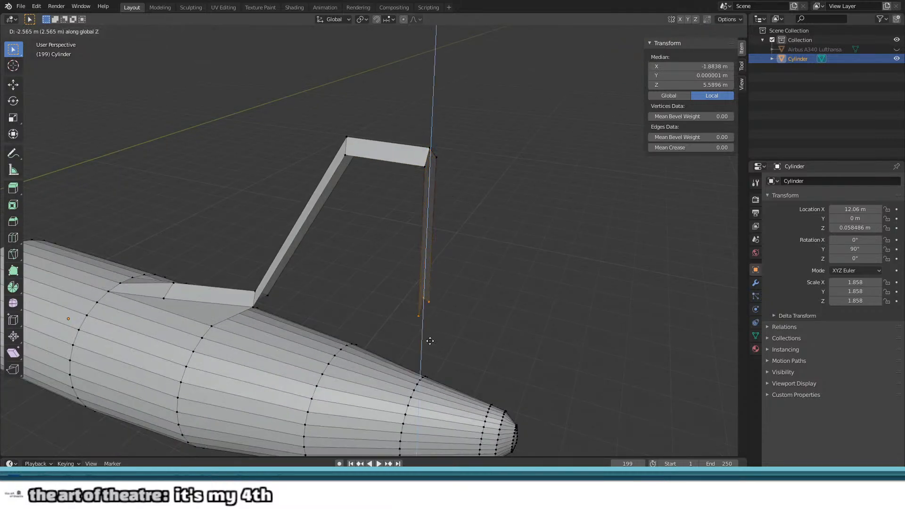
left_click(422, 359)
Step: Move the rear strip's two centre vertices rearward along X to a local Z of about 5.705 m
middle_click_drag(401, 308, 368, 299)
left_click(376, 315)
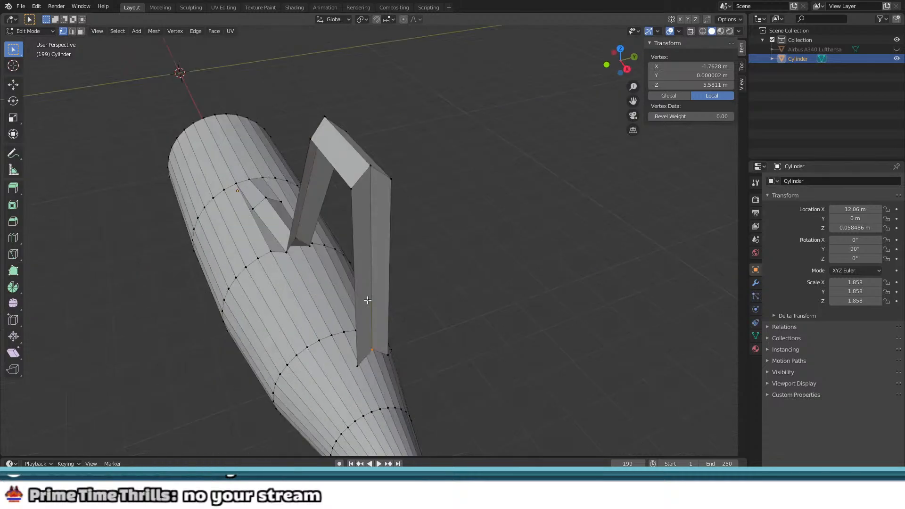
left_click(373, 168, "shift")
middle_click_drag(374, 170, 431, 191)
middle_click_drag(445, 240, 318, 226, "shift")
scroll(318, 225, "up", 1)
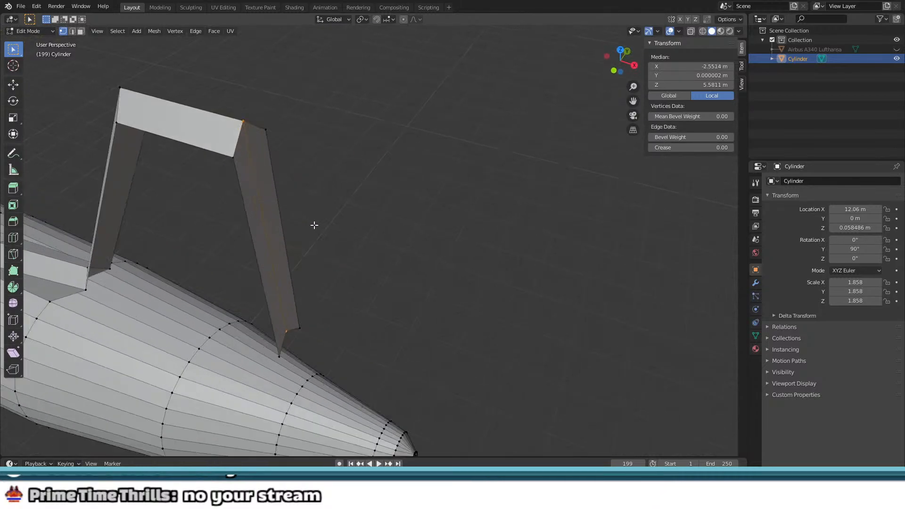
key("g")
key("x")
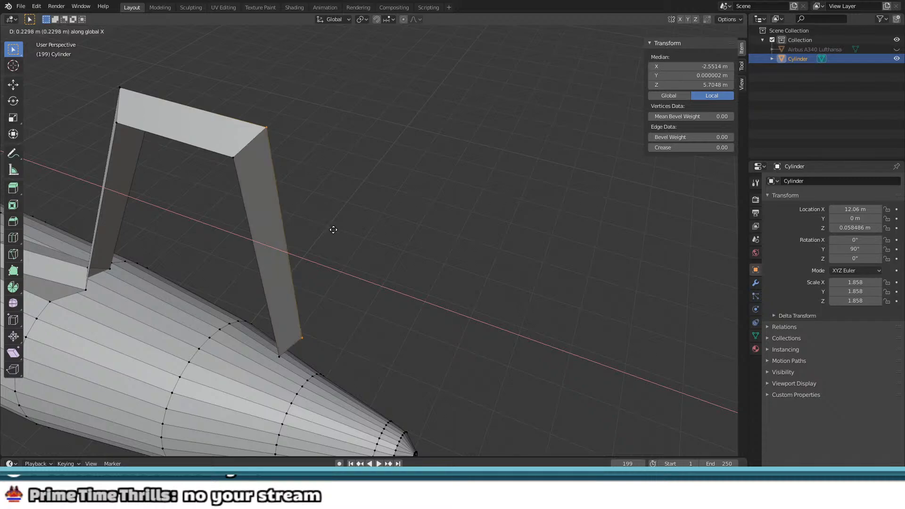
left_click(333, 230)
Step: Lower the rear strip's three bottom vertices along Z into the fuselage, to a local X of about -0.801 m
middle_click_drag(333, 230, 377, 204)
scroll(377, 204, "down", 7)
left_click(395, 248)
scroll(395, 248, "up", 3)
scroll(395, 248, "up", 1)
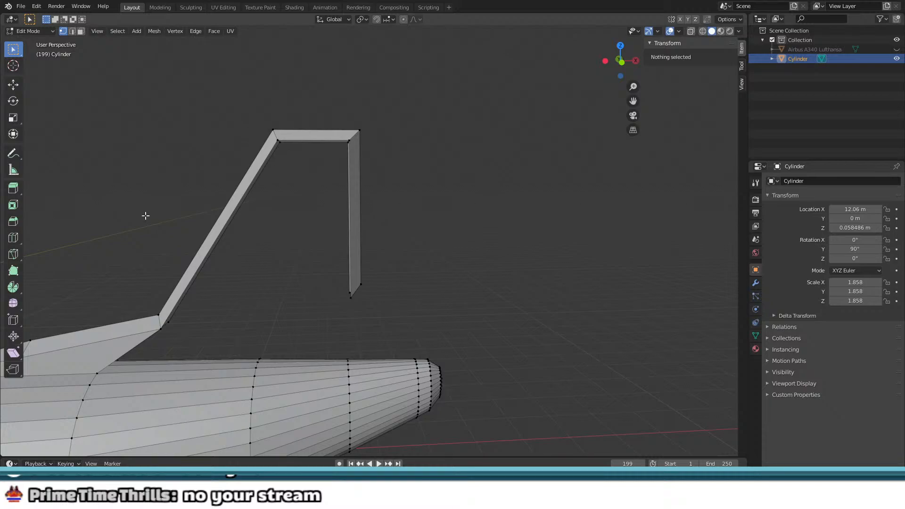
mouse_move(251, 193)
middle_mouse_down()
mouse_move(171, 174)
mouse_move(244, 184)
middle_mouse_up()
scroll(359, 250, "up", 1)
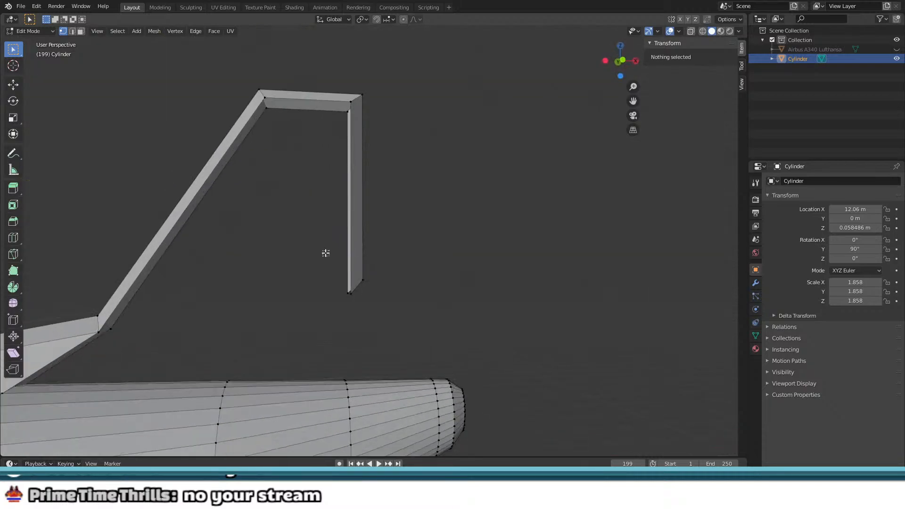
left_click_drag(325, 253, 368, 308)
middle_click_drag(369, 309, 267, 314)
middle_click_drag(321, 300, 376, 275)
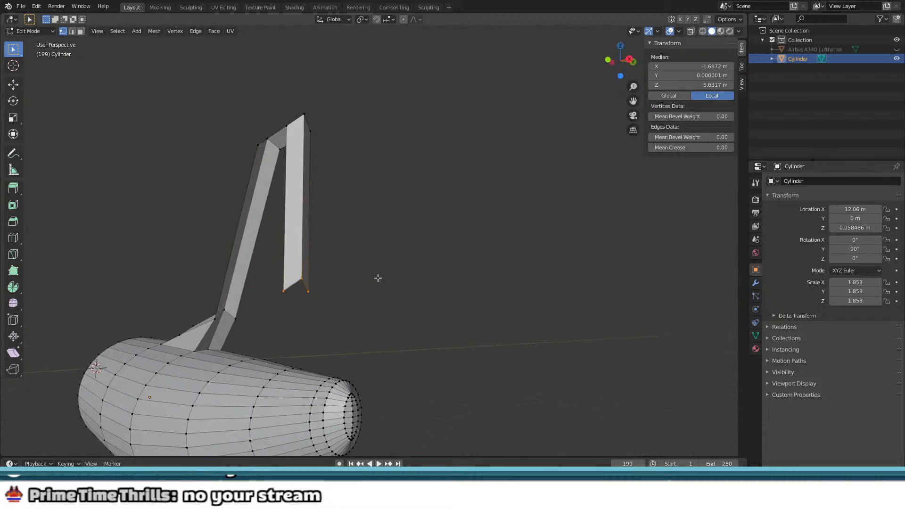
key("g")
key("z")
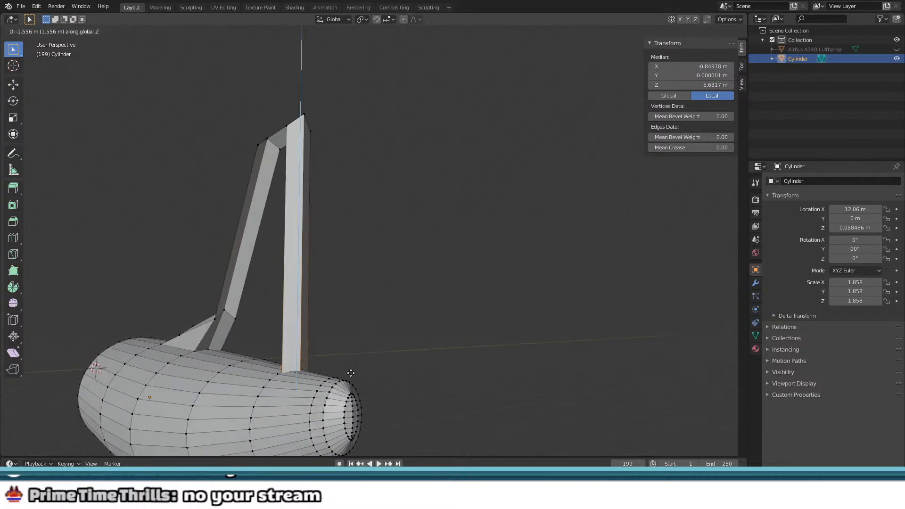
left_click(352, 373)
Step: Select the rear strip's three bottom vertices from inside the fuselage and move them forward along X to a local Z of about 5.478 m
scroll(355, 359, "down", 4)
middle_click_drag(361, 334, 438, 312)
left_click(442, 310)
scroll(414, 327, "up", 3)
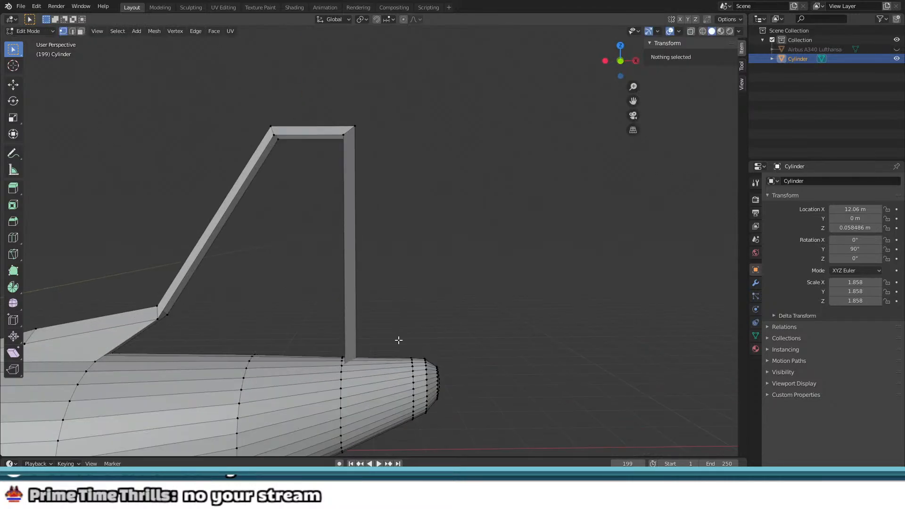
middle_click_drag(397, 339, 464, 202)
scroll(367, 327, "up", 5)
scroll(476, 184, "down", 5)
left_click(559, 312)
left_click(589, 290, "shift")
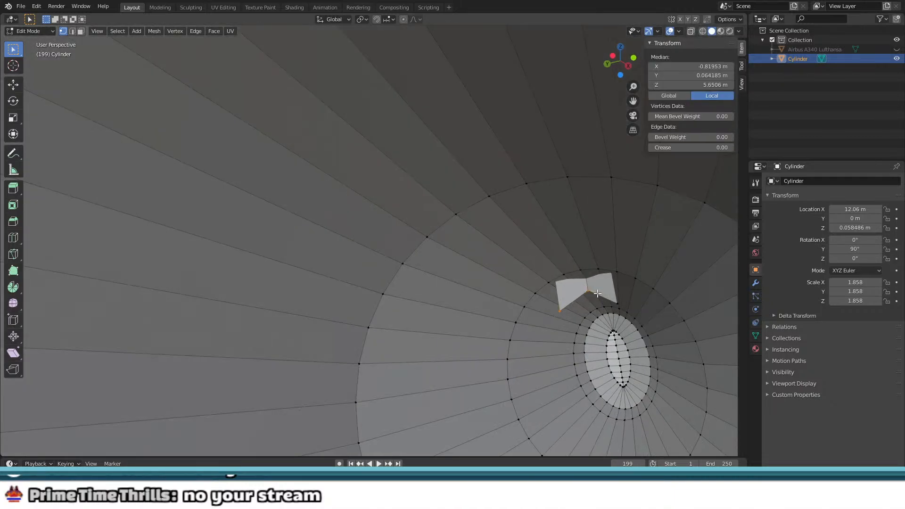
left_click(622, 303, "shift")
middle_click_drag(627, 294, 551, 315)
scroll(496, 315, "down", 6)
scroll(356, 255, "up", 2)
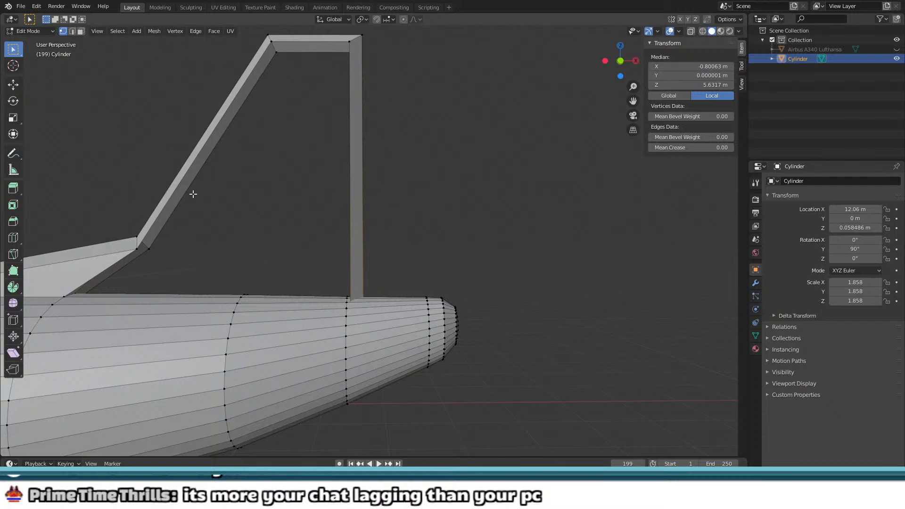
middle_click_drag(323, 239, 211, 268)
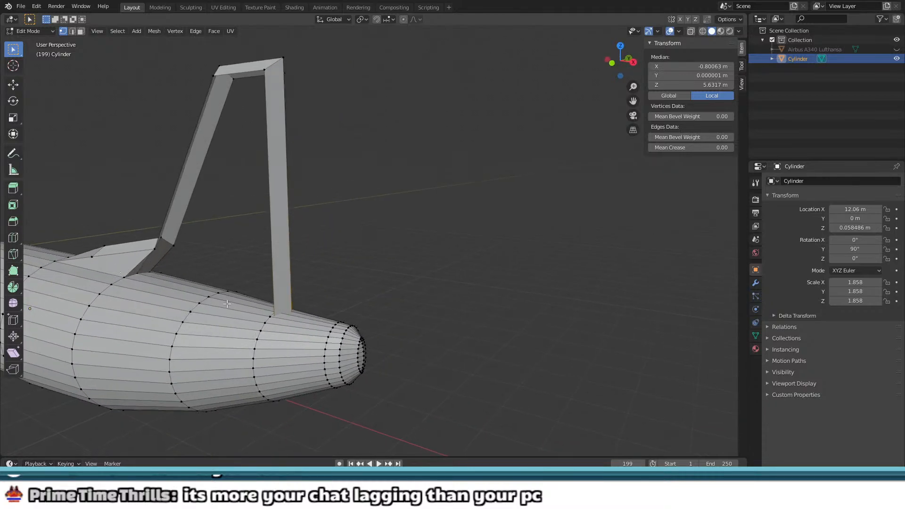
middle_click_drag(210, 304, 287, 231)
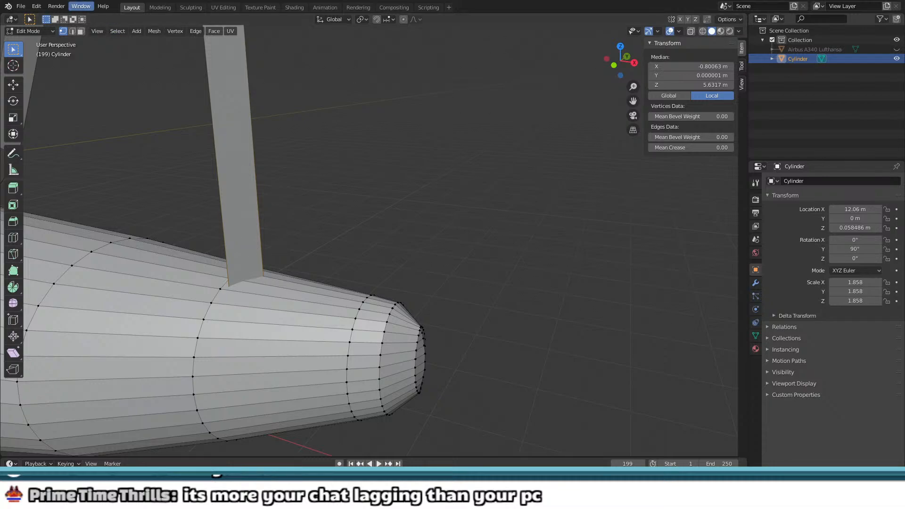
scroll(276, 202, "up", 1)
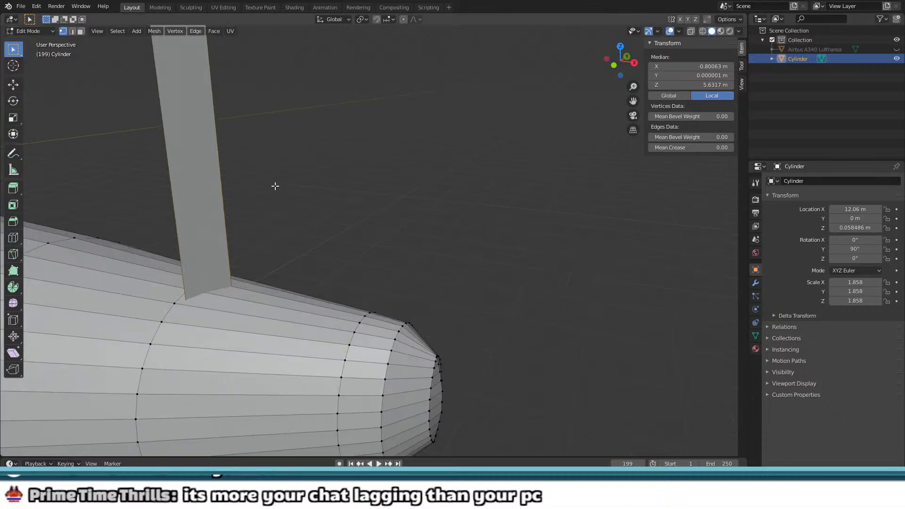
scroll(240, 207, "up", 5)
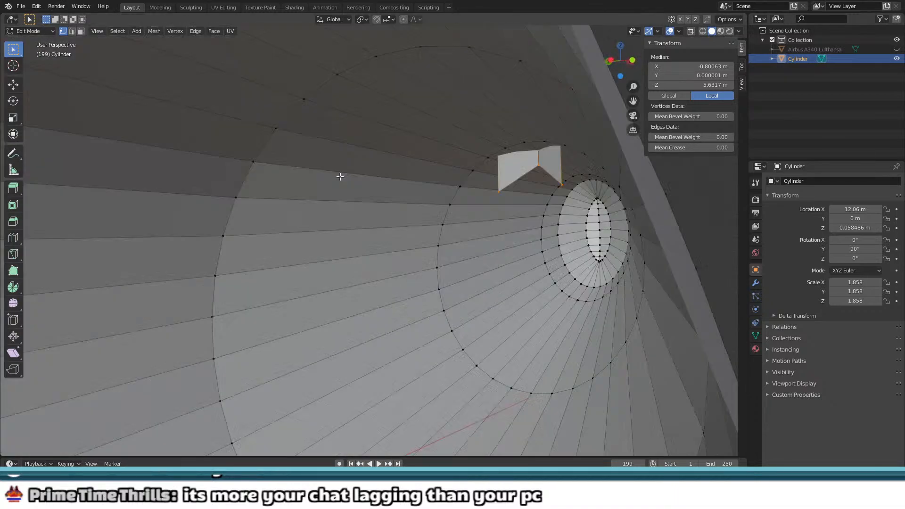
middle_click_drag(340, 176, 257, 175)
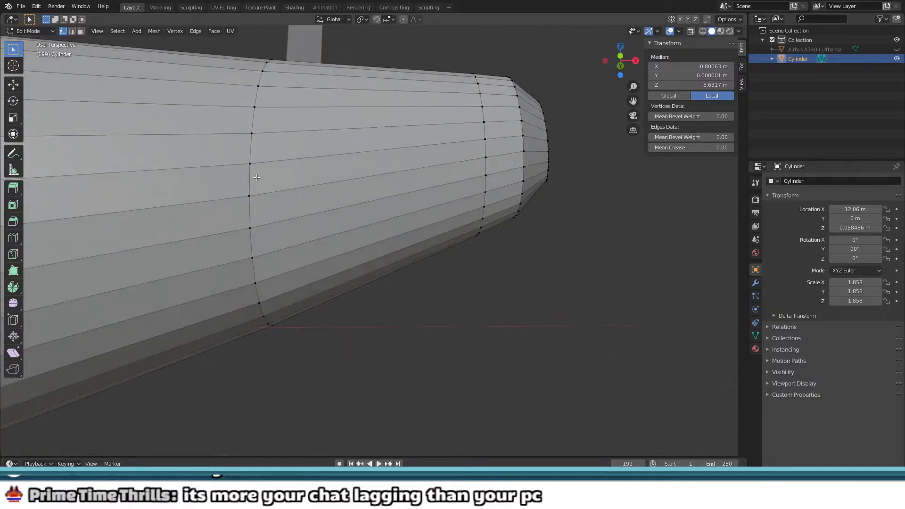
scroll(316, 145, "down", 1)
middle_click_drag(316, 144, 318, 158)
key("g")
key("x")
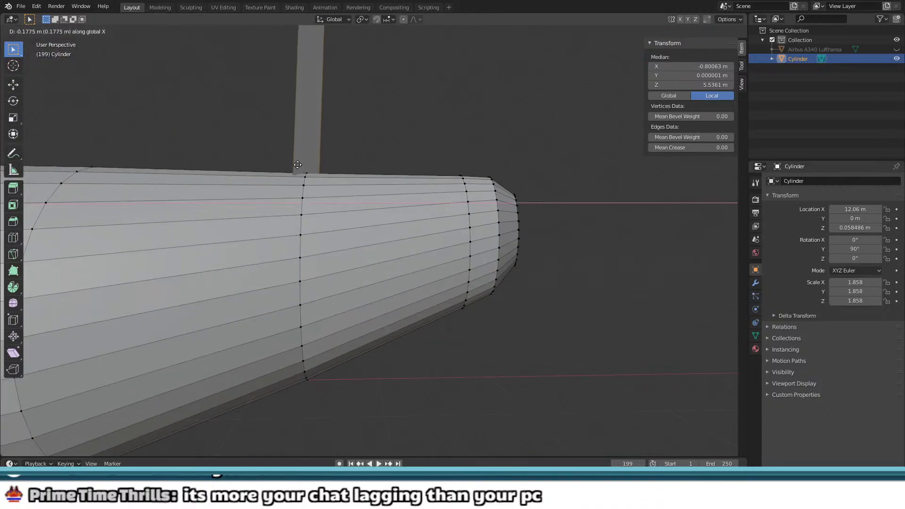
left_click(285, 166)
Step: Move the three vertices at the fin's rear top corner rearward along X to a local Z of about 5.968 m
scroll(361, 118, "down", 3)
middle_click_drag(360, 121, 341, 188)
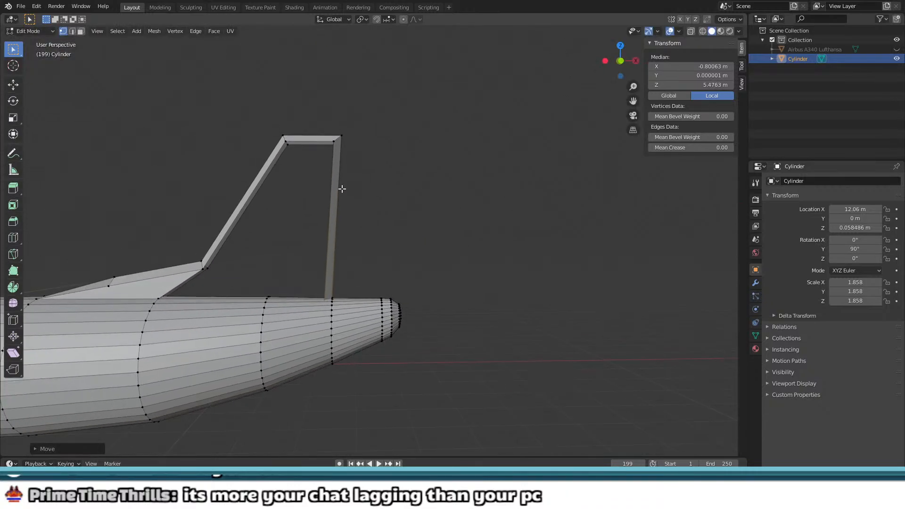
scroll(339, 170, "up", 3)
middle_click_drag(328, 137, 333, 178)
left_click_drag(307, 125, 333, 178)
middle_click_drag(334, 177, 328, 135)
left_click(260, 151, "shift")
scroll(324, 133, "down", 1)
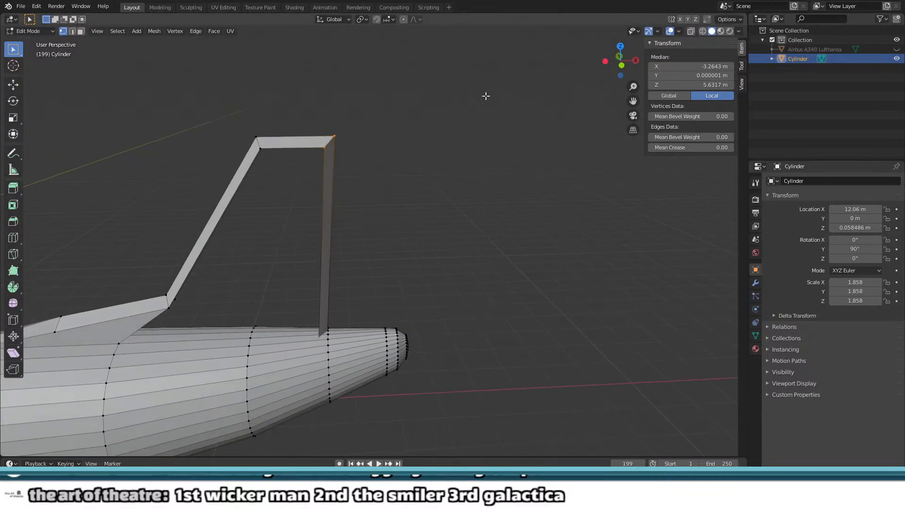
scroll(377, 156, "up", 1)
key("g")
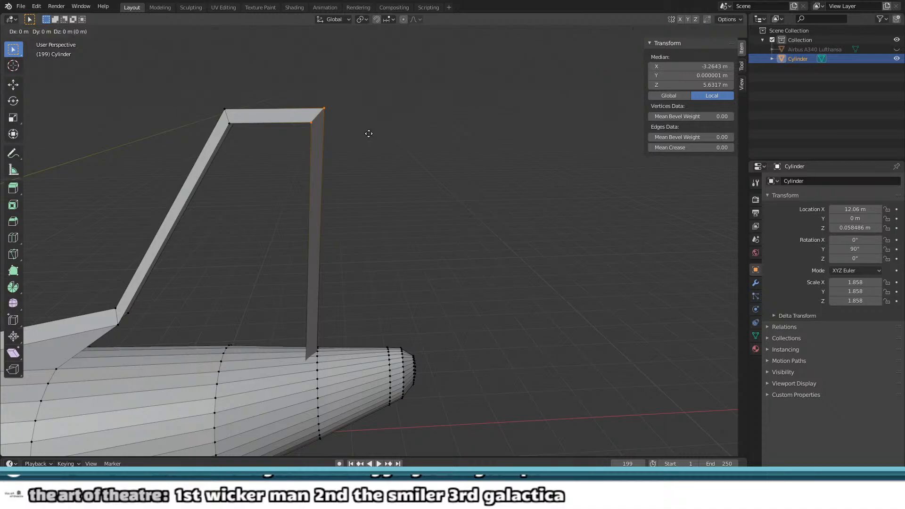
key("x")
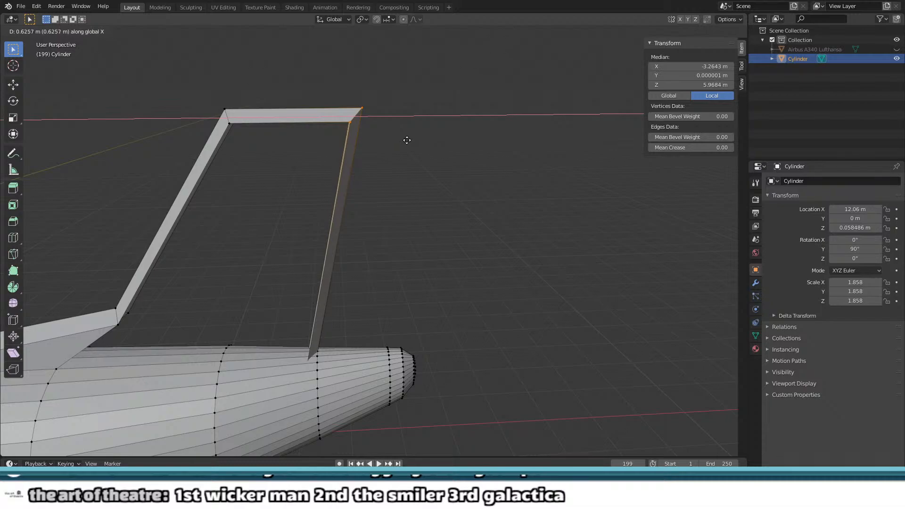
left_click(407, 140)
Step: Select the two outer side vertices at the fin's rear top corner, leaving out the centre vertex
scroll(391, 157, "up", 5)
left_click(394, 151)
middle_click_drag(384, 128, 356, 134)
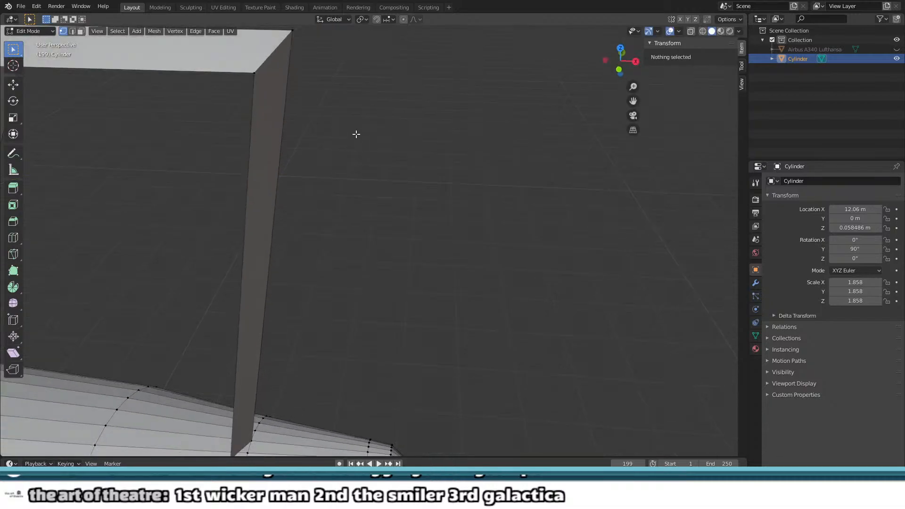
left_click(250, 77)
middle_click_drag(265, 82, 127, 75)
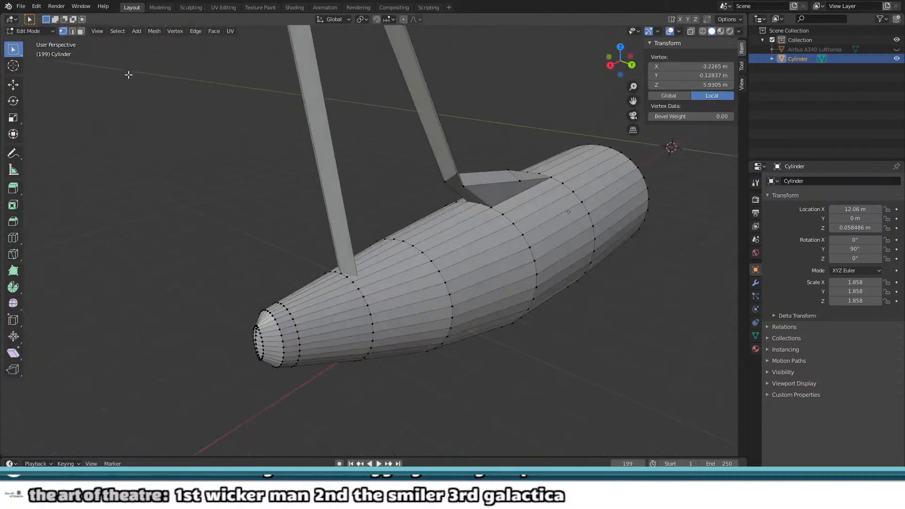
middle_click_drag(306, 85, 332, 180, "shift")
left_click(331, 105, "shift")
middle_click_drag(331, 105, 513, 105)
scroll(517, 106, "down", 4)
middle_click_drag(459, 114, 404, 99)
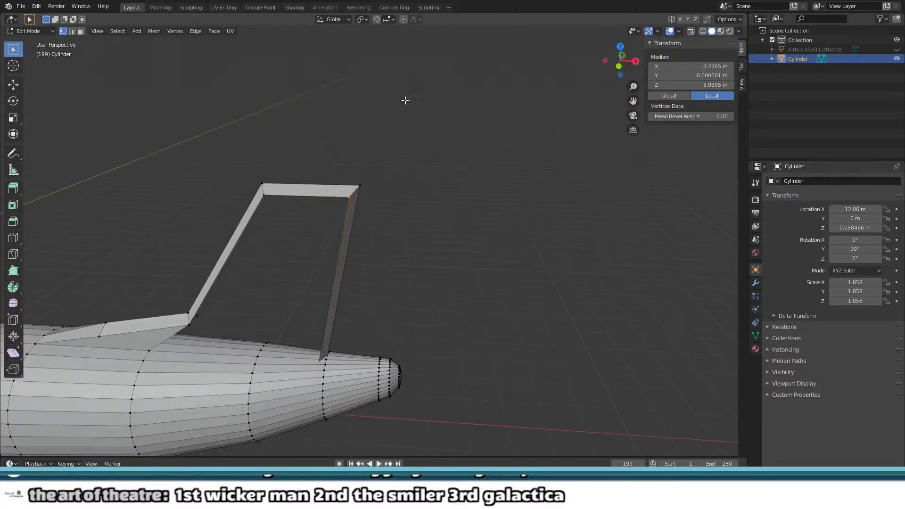
scroll(367, 139, "up", 2)
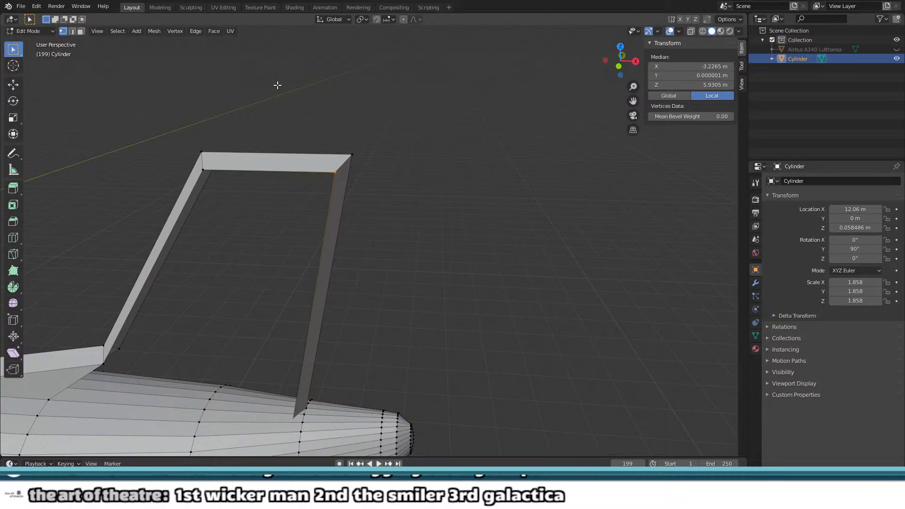
middle_click_drag(348, 181, 383, 164)
scroll(405, 164, "down", 4)
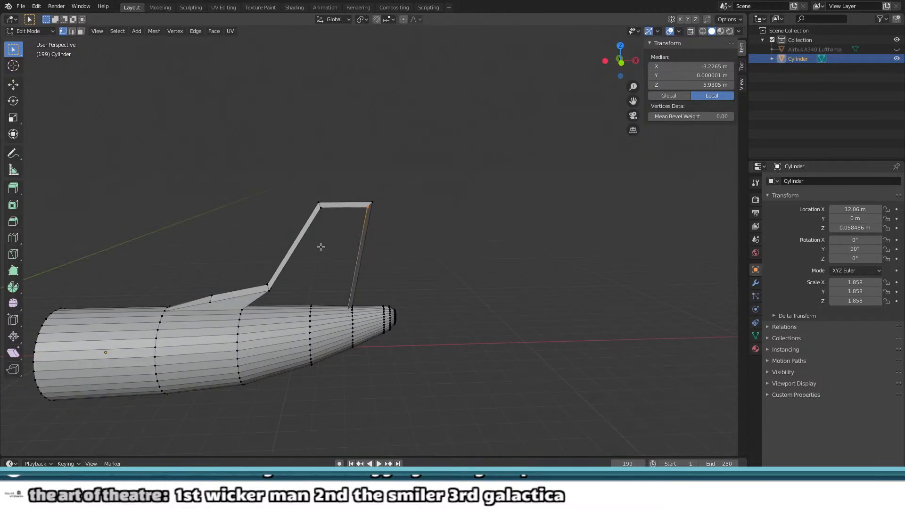
middle_click_drag(321, 246, 340, 250)
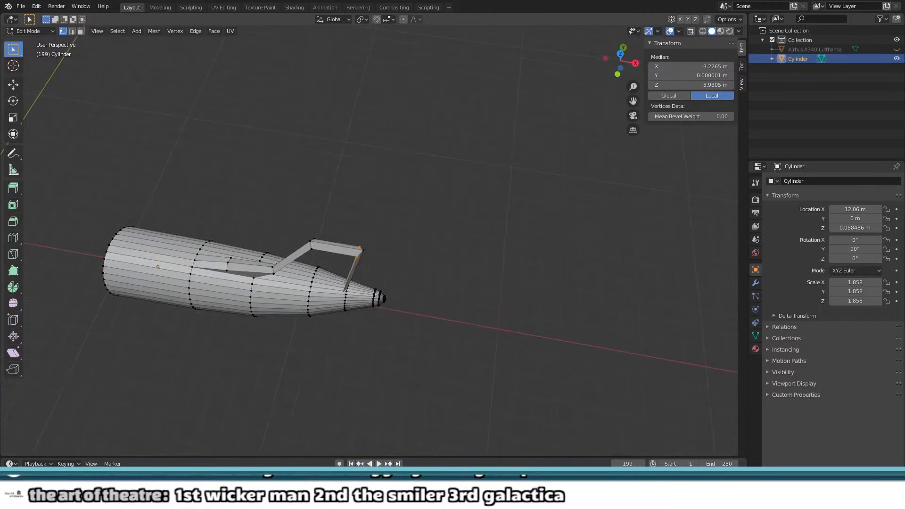
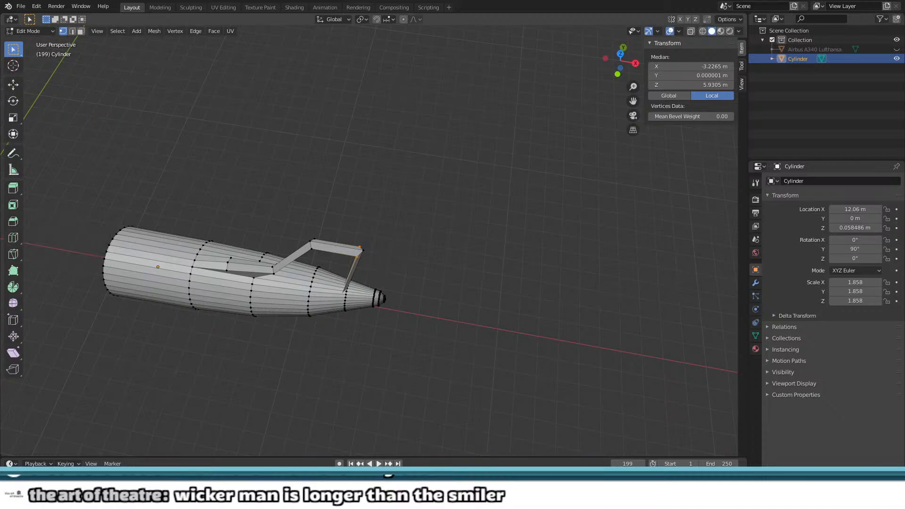
middle_click_drag(266, 356, 303, 306)
scroll(303, 307, "down", 3)
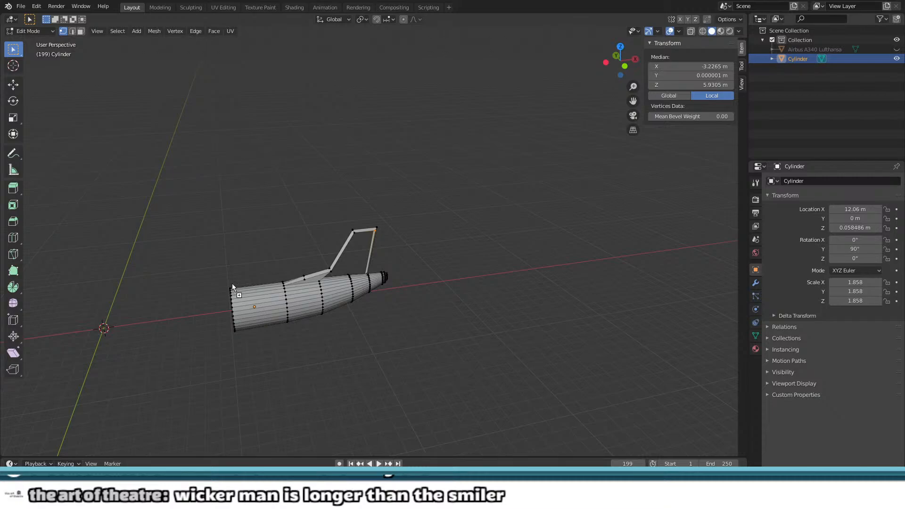
Step: Return to Object Mode, add the Swarm Store aerial photo as a reference image, and clear its location and rotation
middle_click_drag(330, 326, 366, 232, "shift")
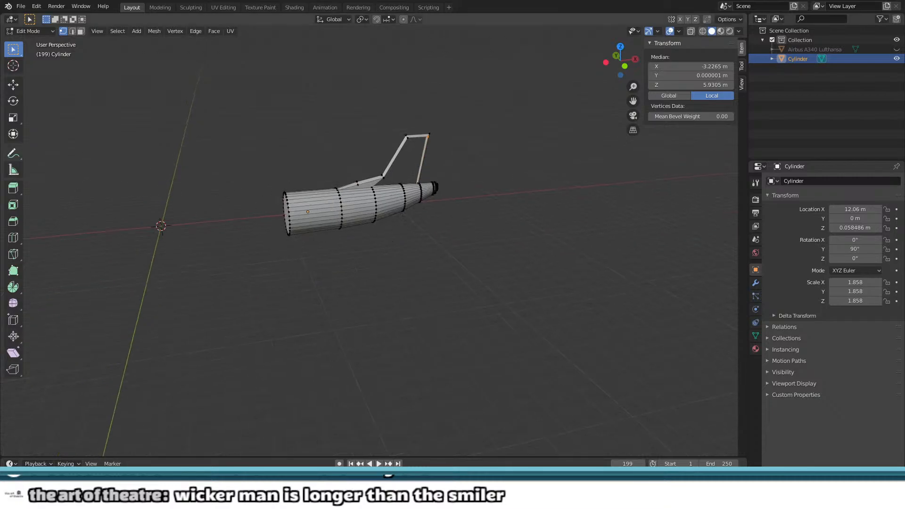
scroll(342, 273, "up", 5)
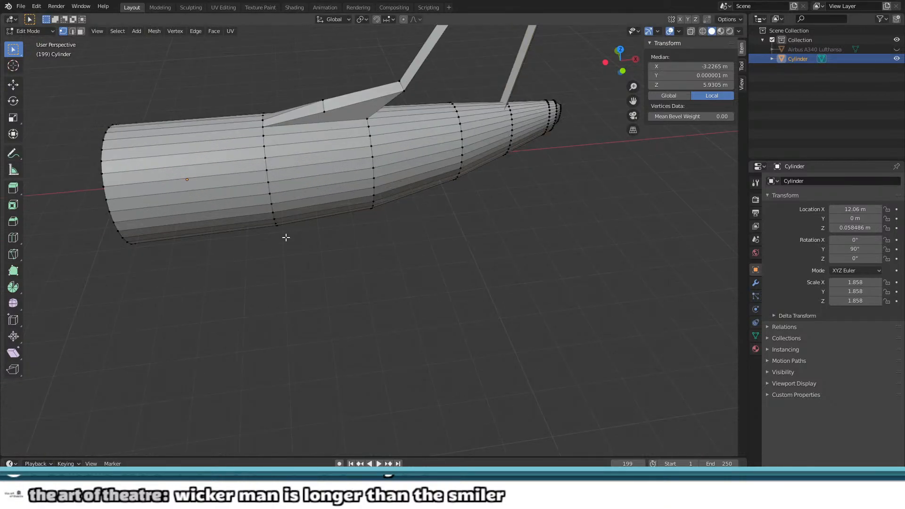
middle_click_drag(257, 238, 336, 195)
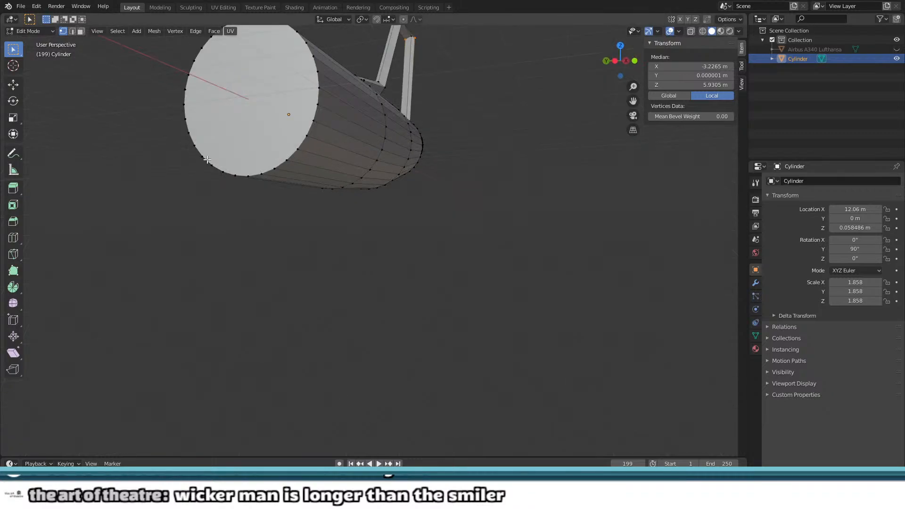
key("Tab")
left_click_drag(1, 189, 277, 276)
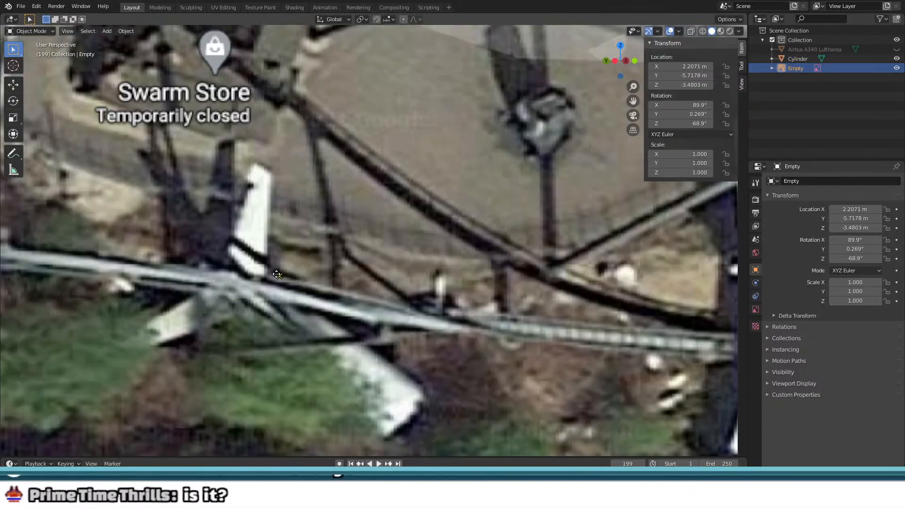
scroll(278, 276, "down", 9)
middle_click_drag(392, 204, 345, 259)
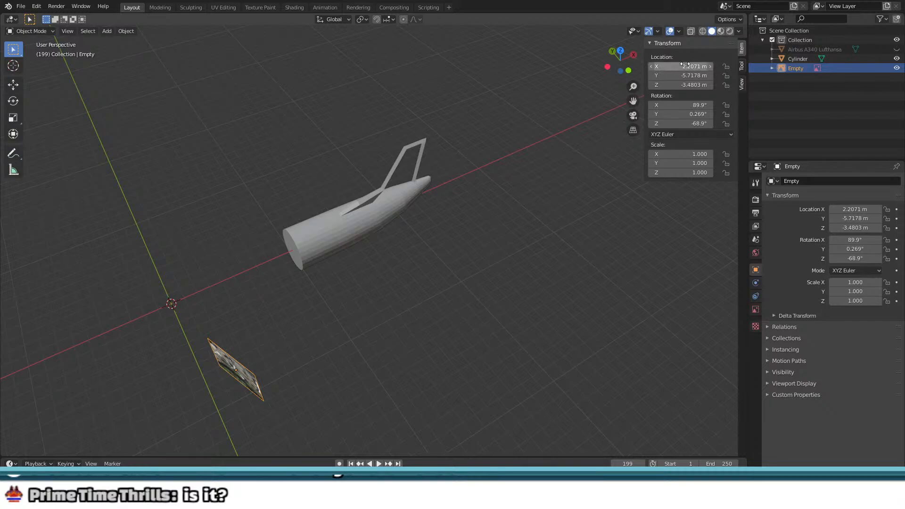
key("alt+g")
key("alt+r")
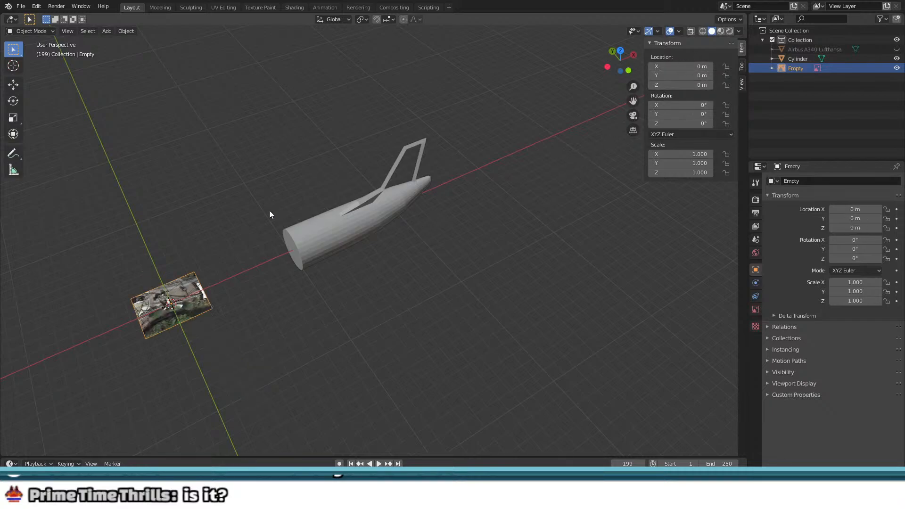
middle_click_drag(269, 215, 162, 290)
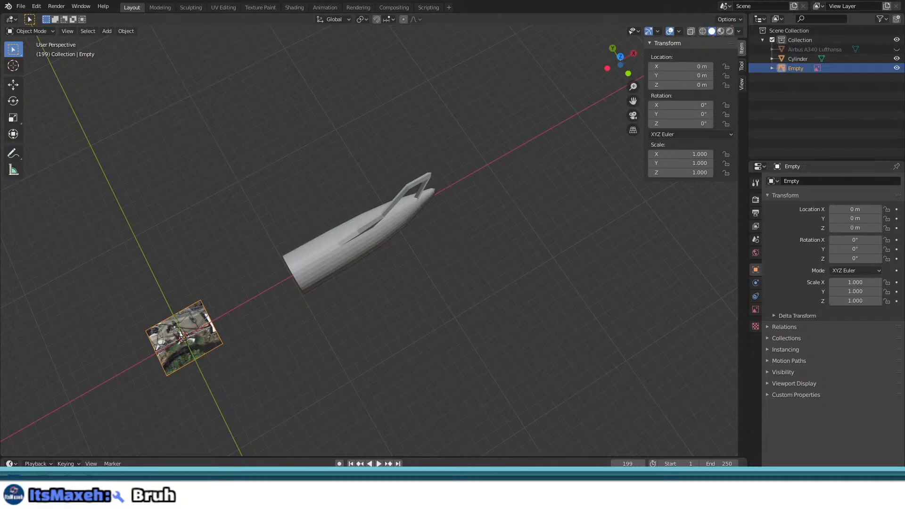
Step: Scale the aerial photo uniformly to 8.884 and move it beneath the tail, to about X 18.185 m, Y -1.814 m, Z 2.105 m
key("s")
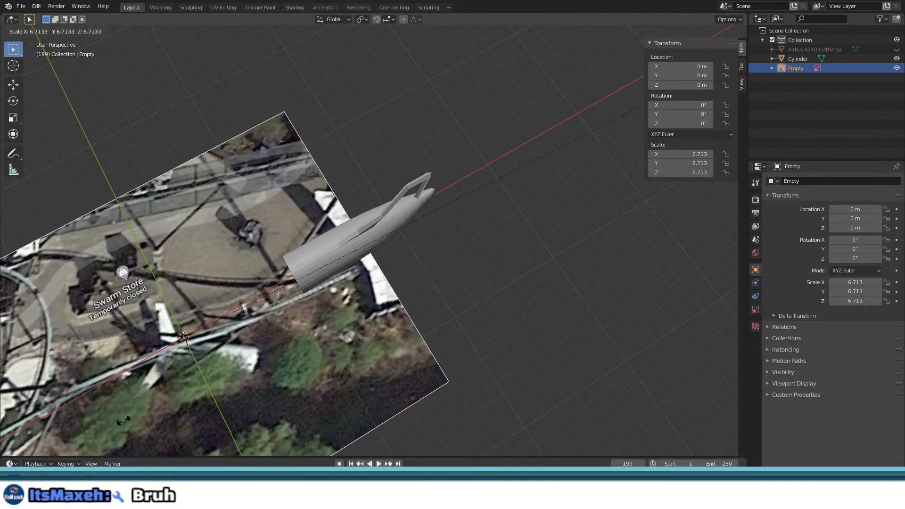
left_click(311, 325)
key("g")
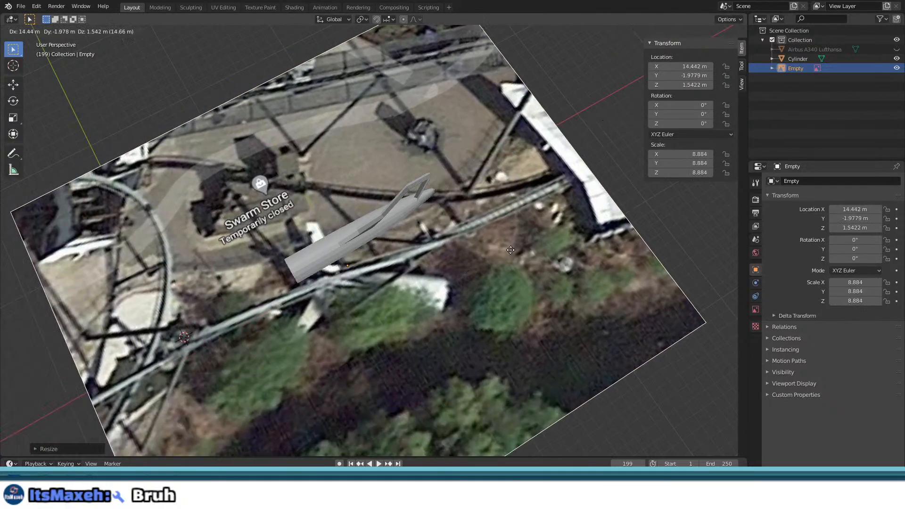
left_click(542, 225)
Step: Rotate the aerial photo by about 135° so that the photographed plane tail lines up with the modelled fuselage
middle_click_drag(513, 235, 555, 244)
key("r")
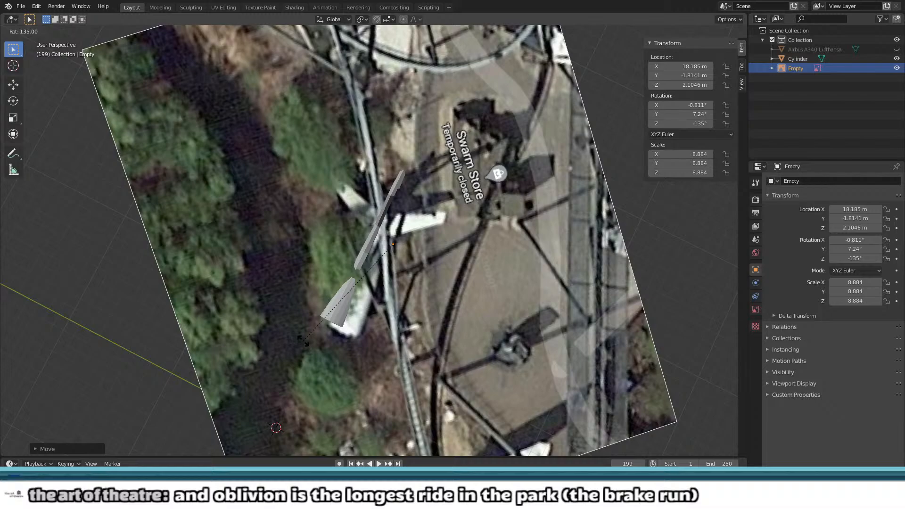
left_click(302, 340)
Step: Scale the aerial photo up to 11.231 and move it to about X 20.718 m, Y -0.680 m, Z 2.112 m
middle_click_drag(303, 340, 387, 232)
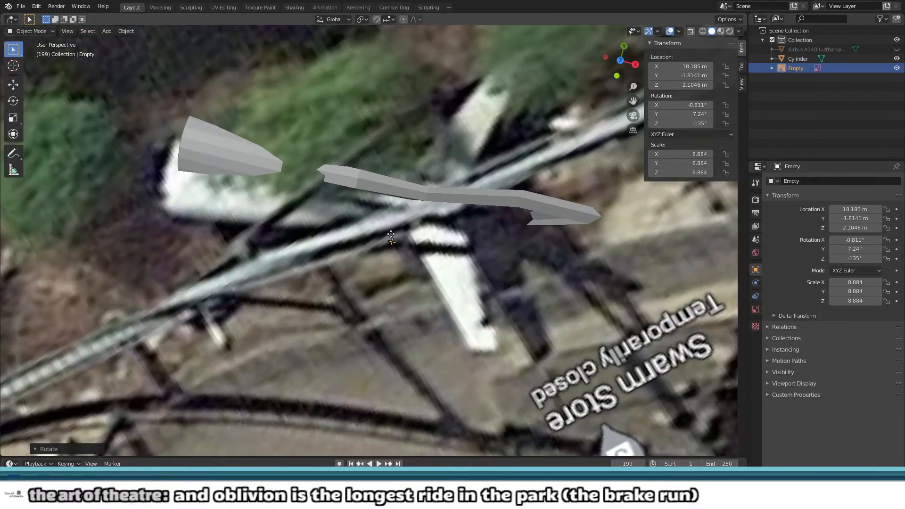
key("s")
left_click(496, 194)
key("g")
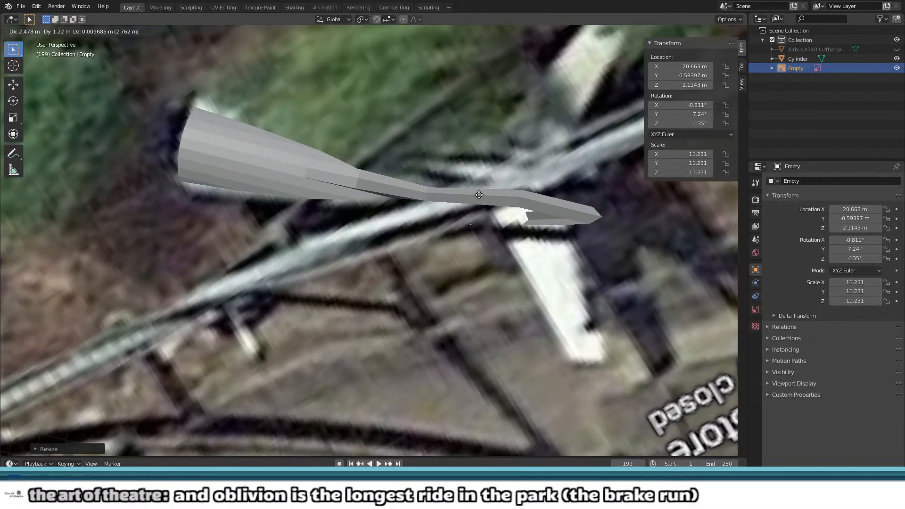
left_click(480, 197)
Step: Rotate the aerial photo slightly, to about X -0.483°, Y 6.98°, Z -134°, to follow the fuselage direction
middle_click_drag(480, 197, 437, 195)
key("r")
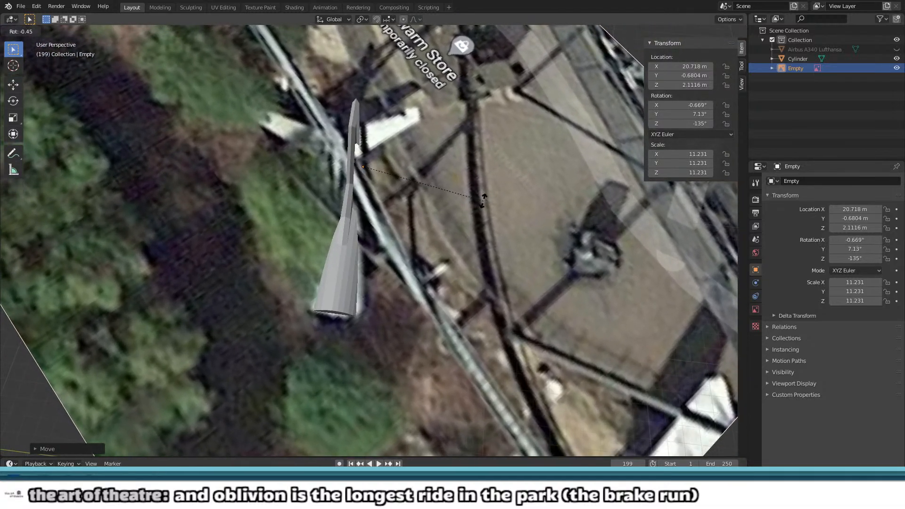
left_click(451, 212)
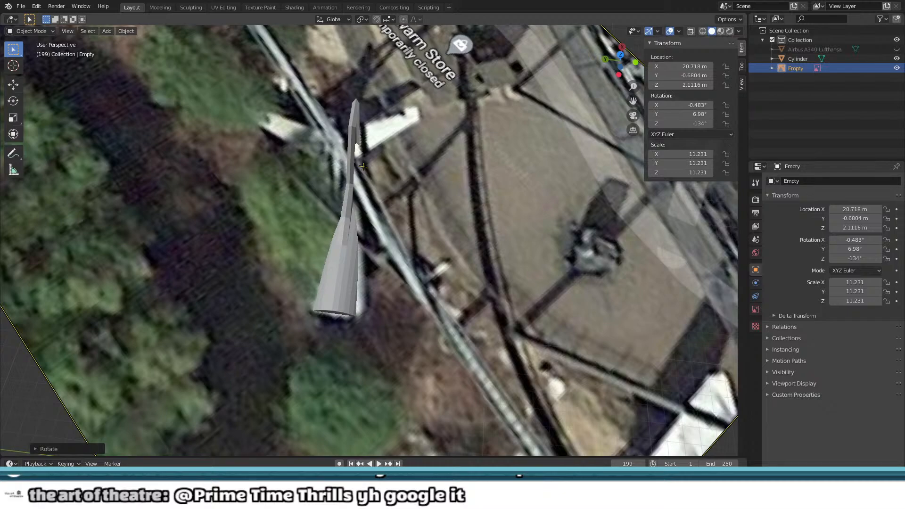
Step: Turn the aerial photo slightly further and shift it to about X 20.69 m, Y -0.439 m, Z 2.112 m under the model
scroll(351, 256, "up", 2)
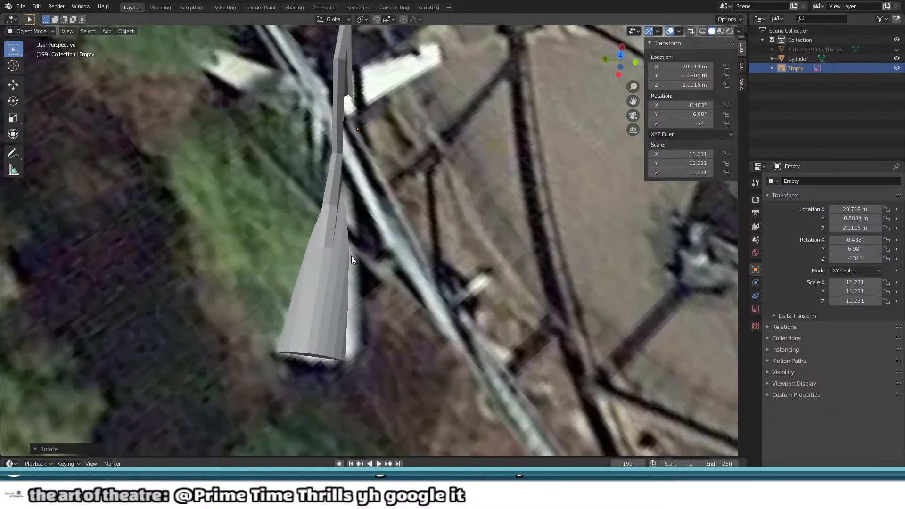
scroll(351, 255, "down", 2)
middle_click_drag(501, 193, 480, 252, "shift")
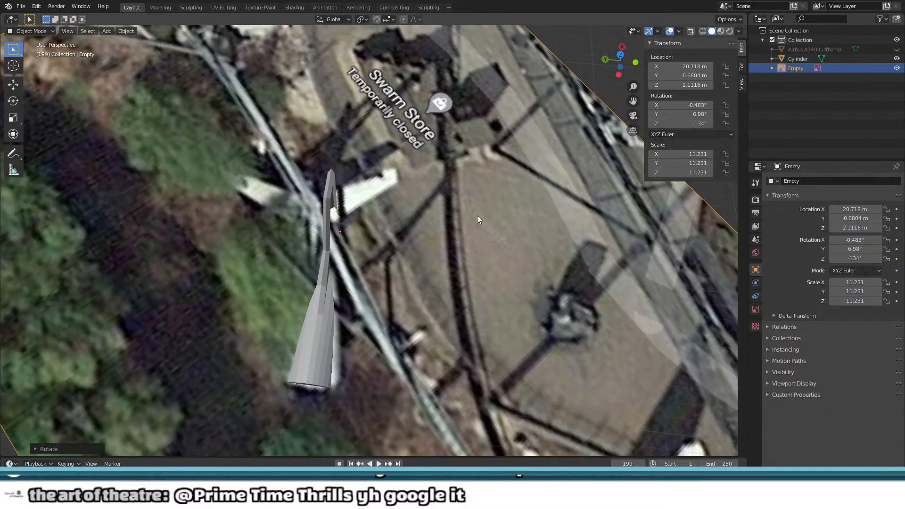
scroll(475, 220, "down", 2)
scroll(464, 249, "up", 3)
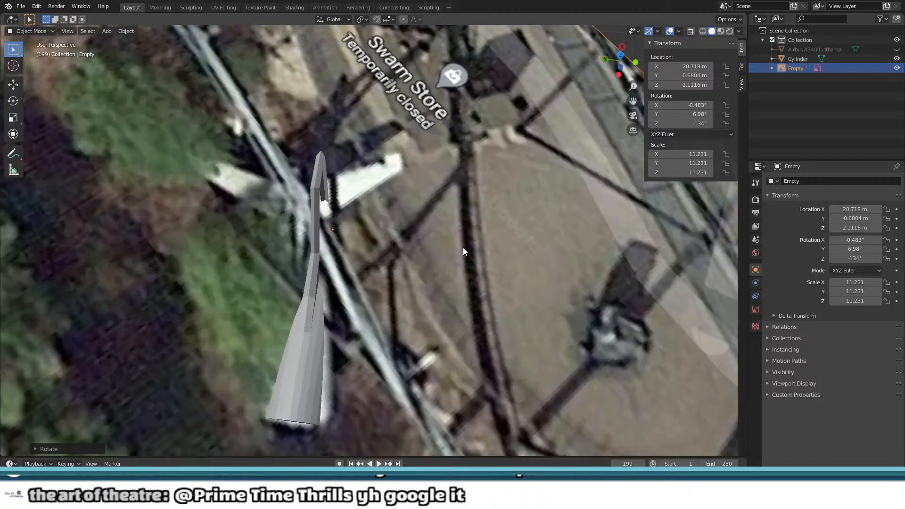
key("r")
left_click(538, 233)
key("g")
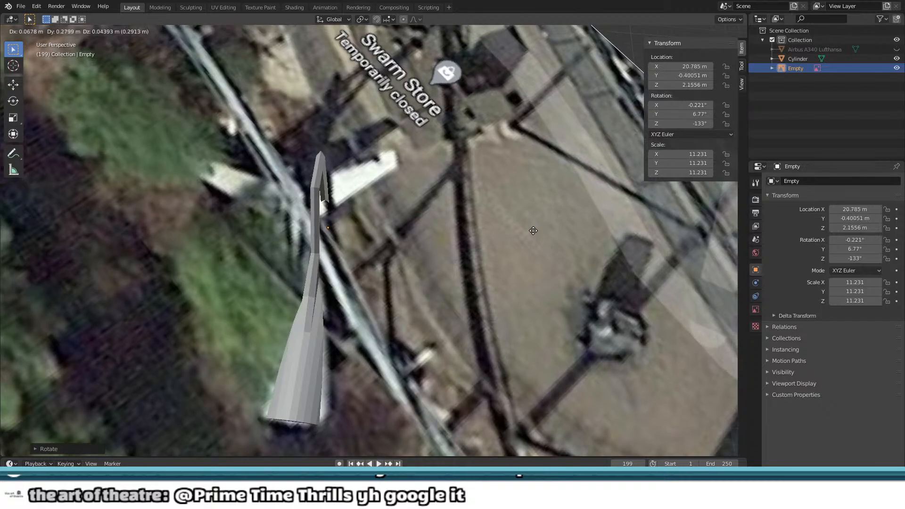
left_click(537, 231)
Step: Fine-tune the aerial photo's rotation to about X -0.006°, Y 6.61°, Z -135° against the fuselage
middle_click_drag(539, 231, 272, 245)
key("r")
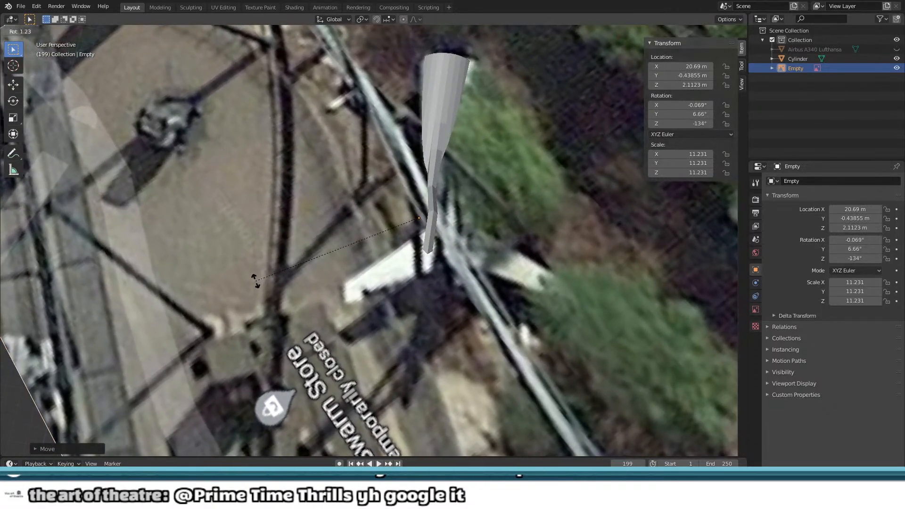
left_click(254, 282)
middle_click_drag(255, 282, 437, 191)
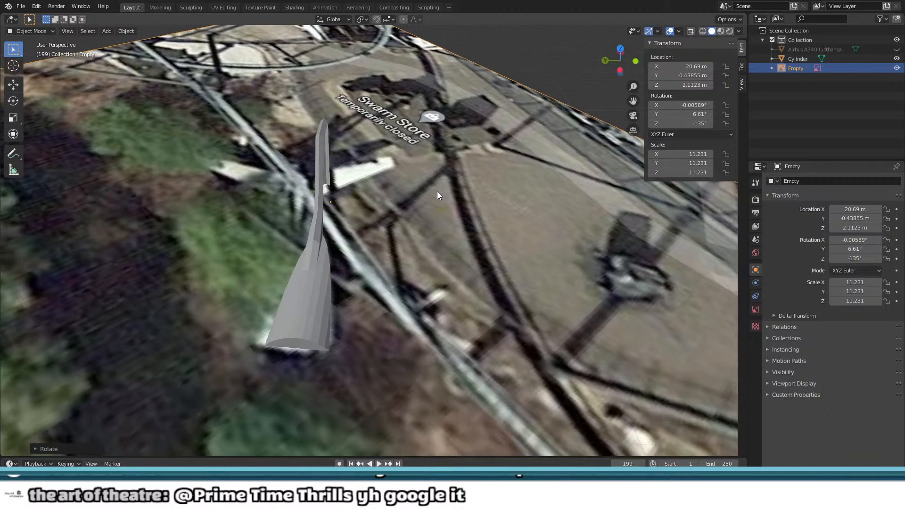
Step: Lower the aerial photo to a Z location of about -0.438 m and rotate it to about X 1.29°, Y 5.83°, Z -137°
middle_click_drag(354, 194, 223, 256)
scroll(221, 253, "up", 4)
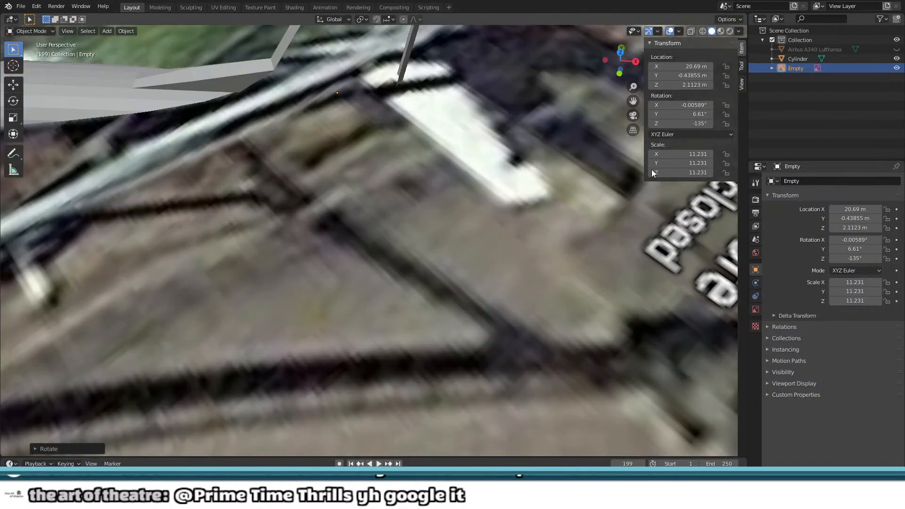
left_click_drag(678, 85, 638, 85)
middle_click_drag(419, 170, 347, 171)
key("r")
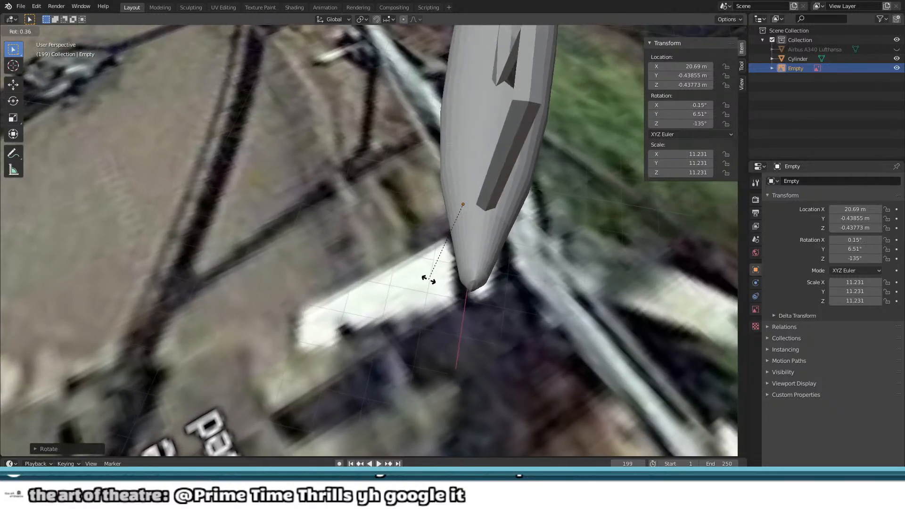
left_click(426, 271)
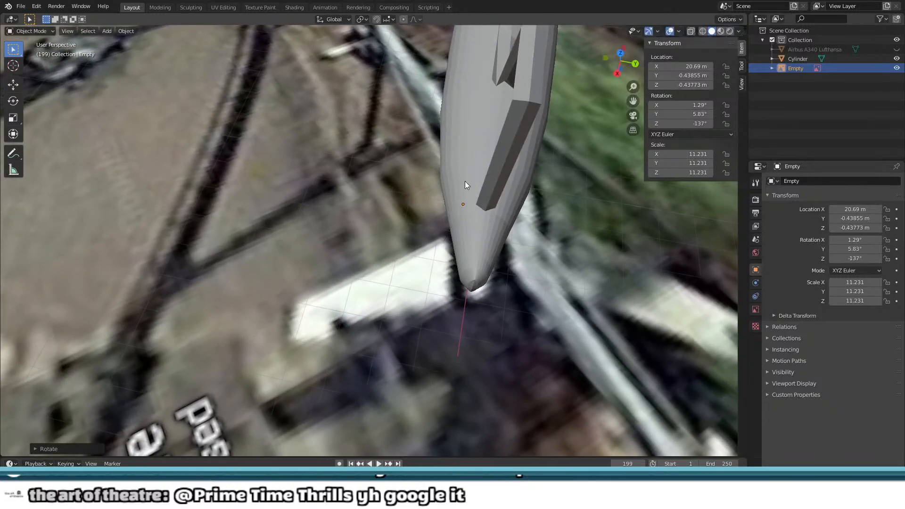
Step: In top view, align the photographed tail with the fuselage end by moving the photo to about X 20.837 m, Y -0.527 m
key("KP_7")
middle_click_drag(427, 181, 413, 255, "shift")
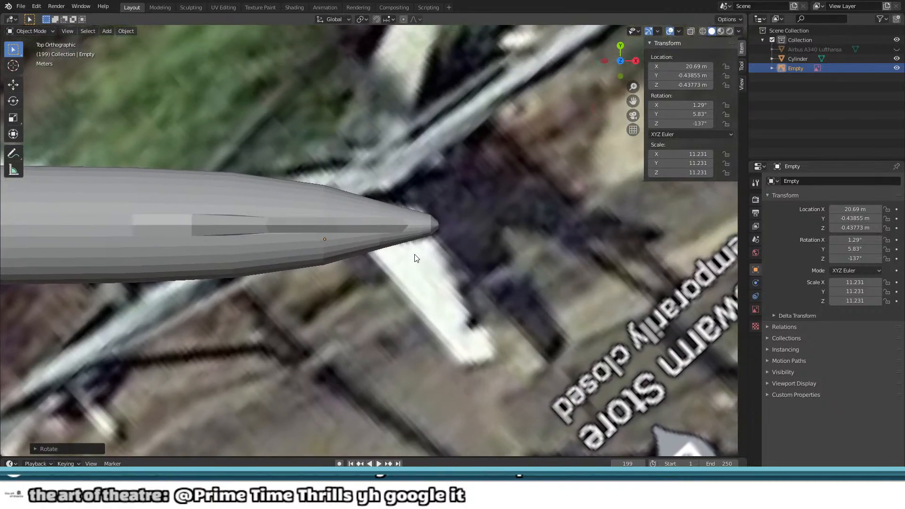
key("g")
left_click(420, 261)
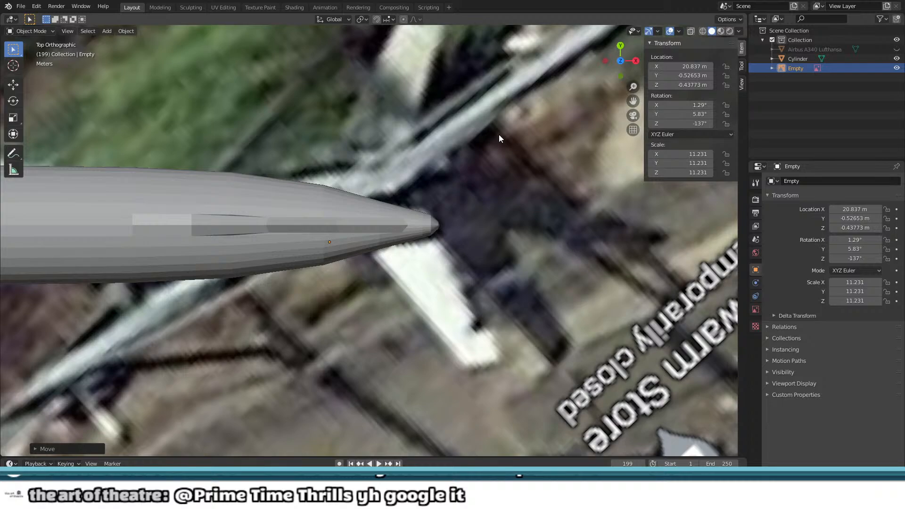
Step: Enter Edit Mode on the fuselage cylinder and select the visible inner corner vertices of the fin outline on its negative-Y side
middle_click_drag(470, 226, 336, 246)
left_click(213, 205)
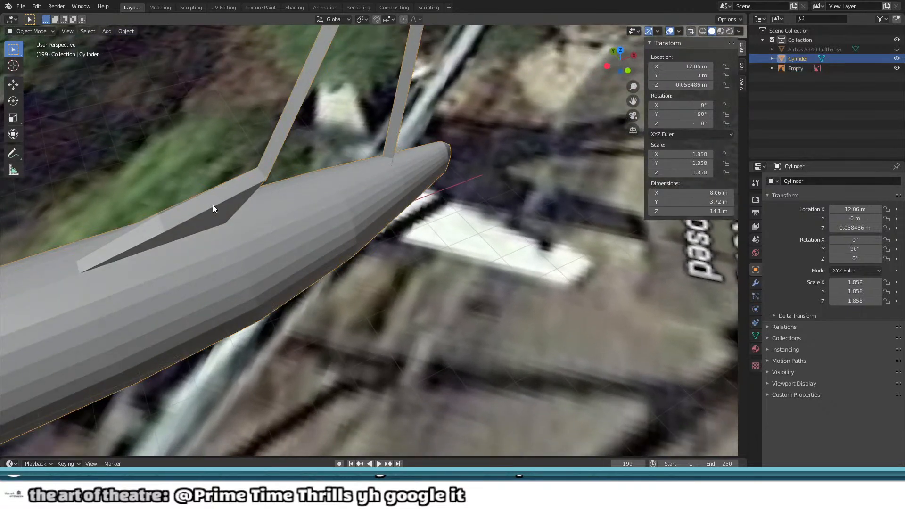
key("Tab")
middle_click_drag(213, 205, 427, 156)
left_click(411, 179)
left_click(380, 187, "shift")
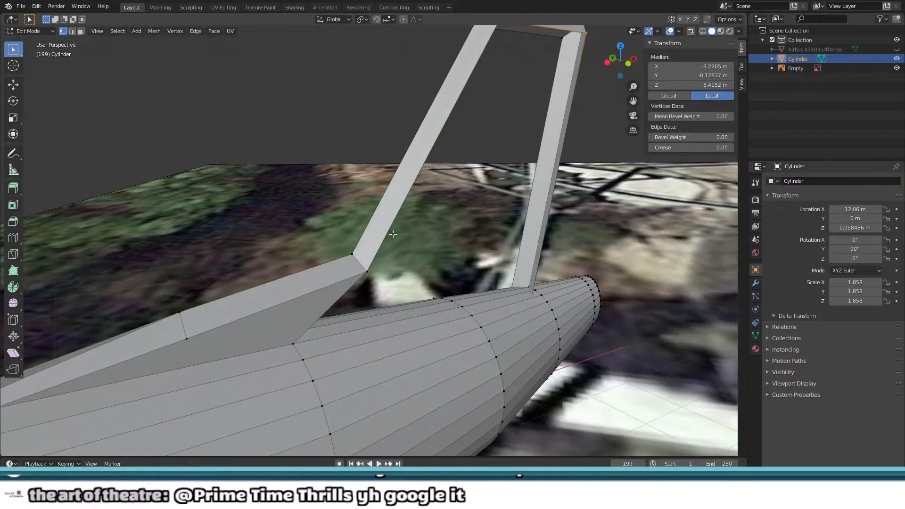
left_click(370, 258, "shift")
middle_click_drag(397, 267, 432, 258)
left_click(80, 276, "shift")
Step: Add the fin strips' bottom vertices inside the fuselage to the selection and fill the fin's negative-Y side with a face
scroll(432, 258, "up", 10)
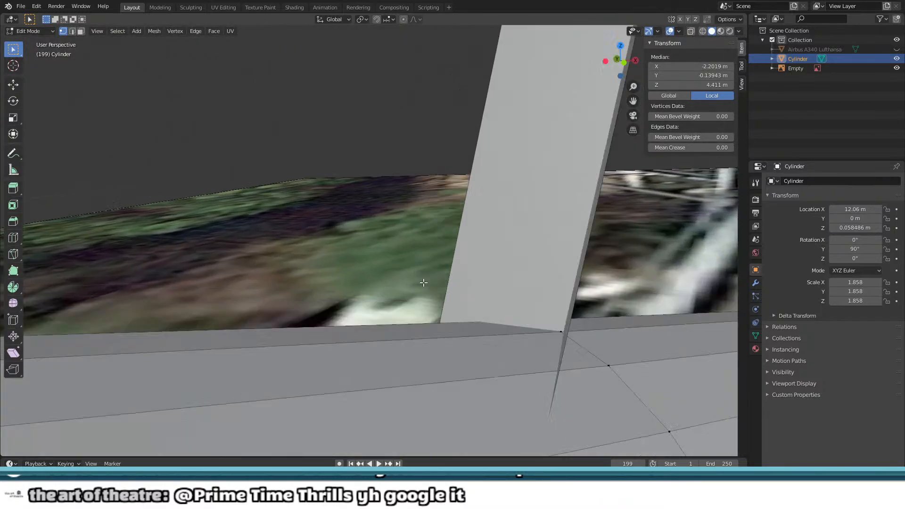
scroll(587, 244, "down", 8)
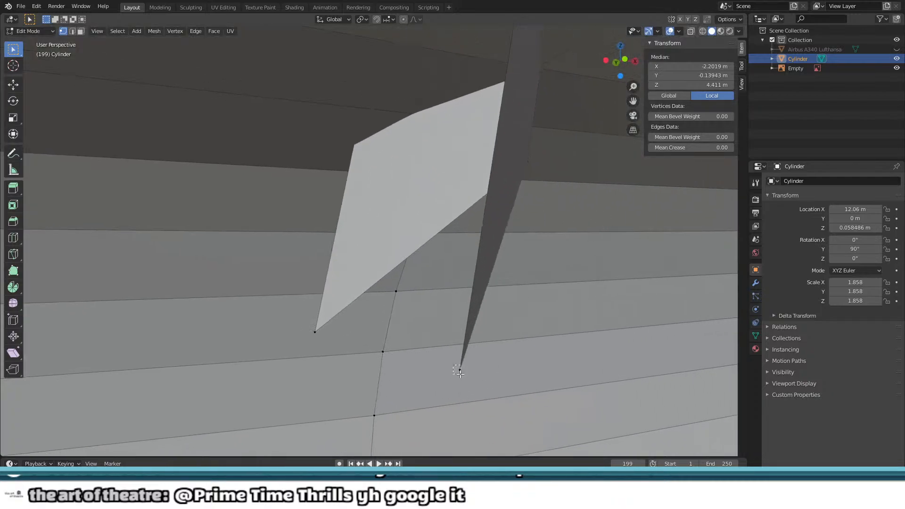
left_click(459, 372)
left_click(314, 331, "shift")
left_click(527, 162, "shift")
scroll(491, 175, "down", 7)
middle_click_drag(485, 179, 332, 238)
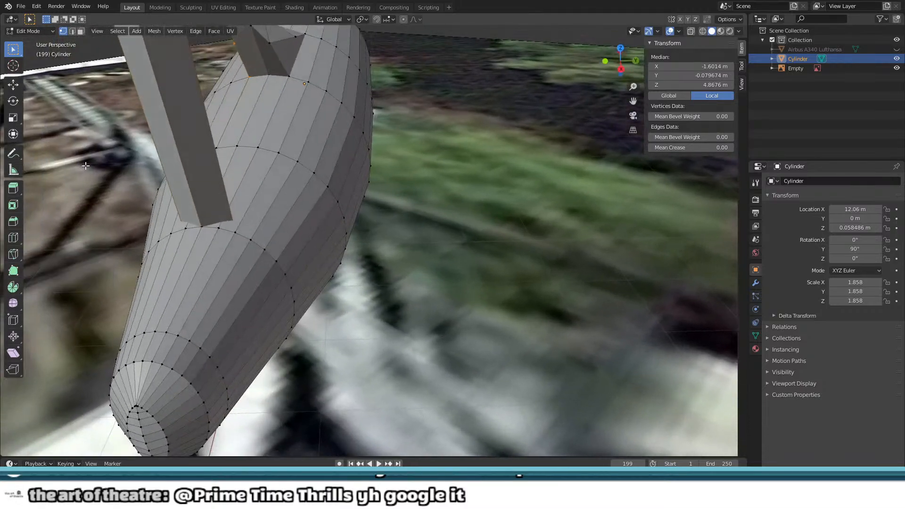
middle_click_drag(443, 231, 268, 175)
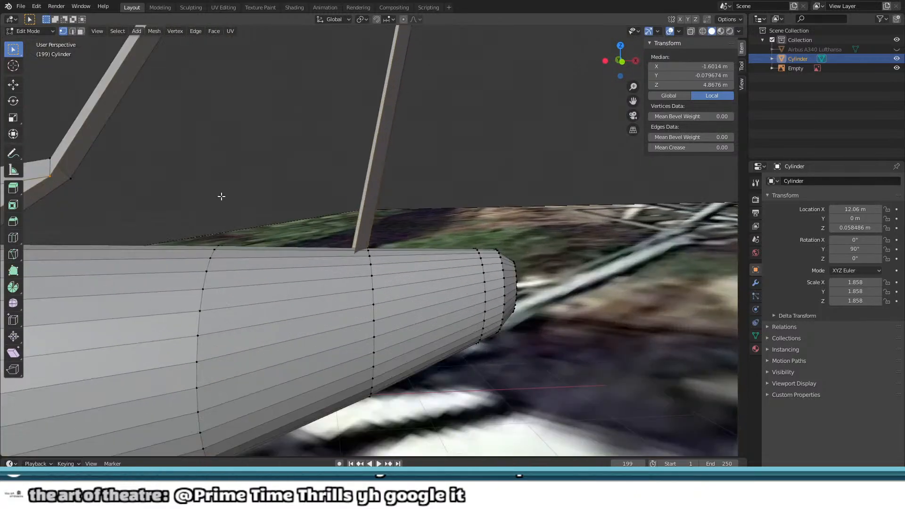
middle_click_drag(222, 196, 244, 219)
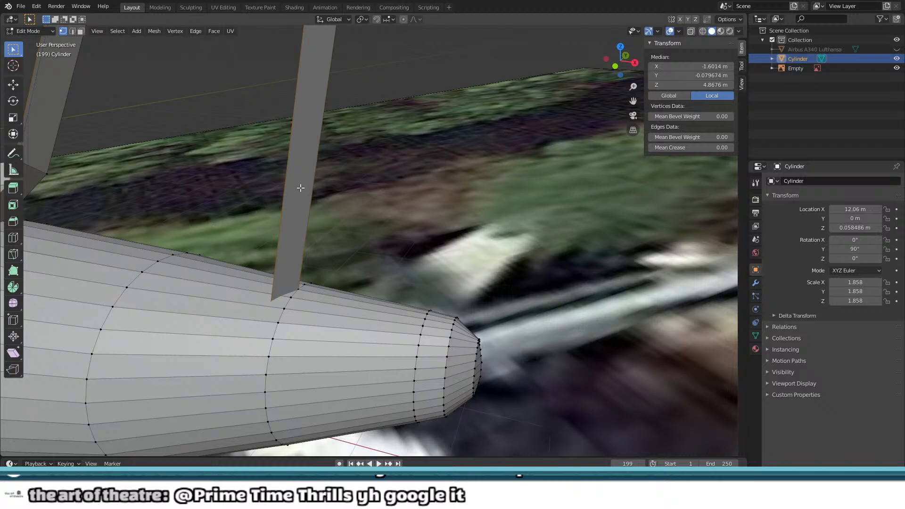
middle_click_drag(300, 187, 484, 223)
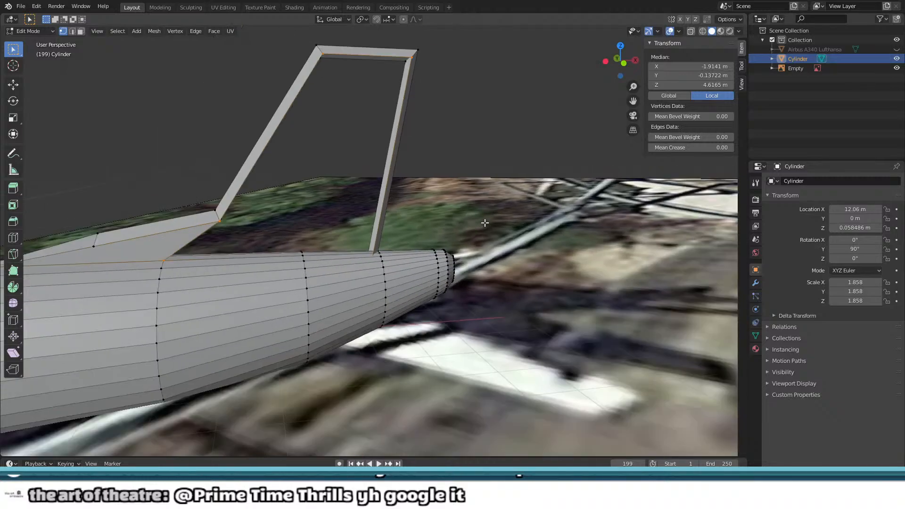
key("f")
Step: Select the inner fin outline vertices on the positive-Y side, including the bottom ones inside the fuselage, and fill that side with a face
middle_click_drag(450, 177, 492, 109)
left_click(348, 59)
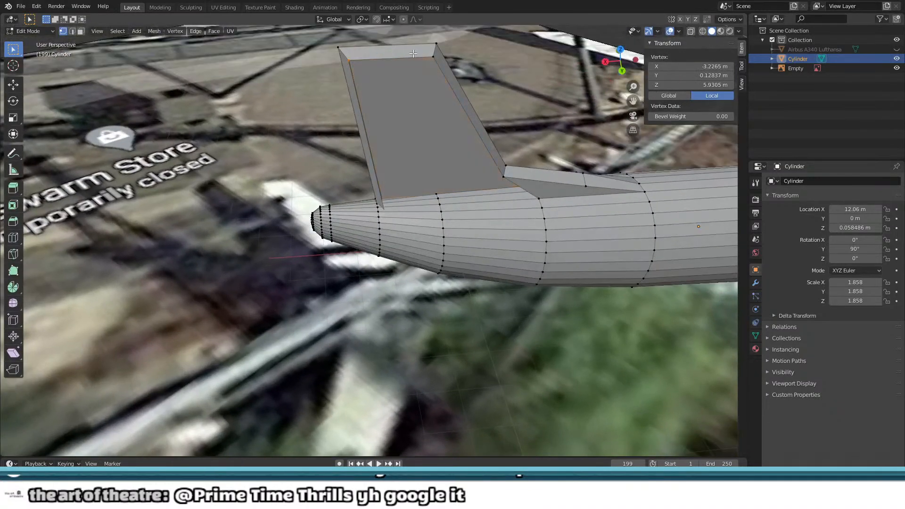
left_click(433, 56, "shift")
scroll(382, 191, "up", 3)
middle_click_drag(551, 165, 401, 177, "shift")
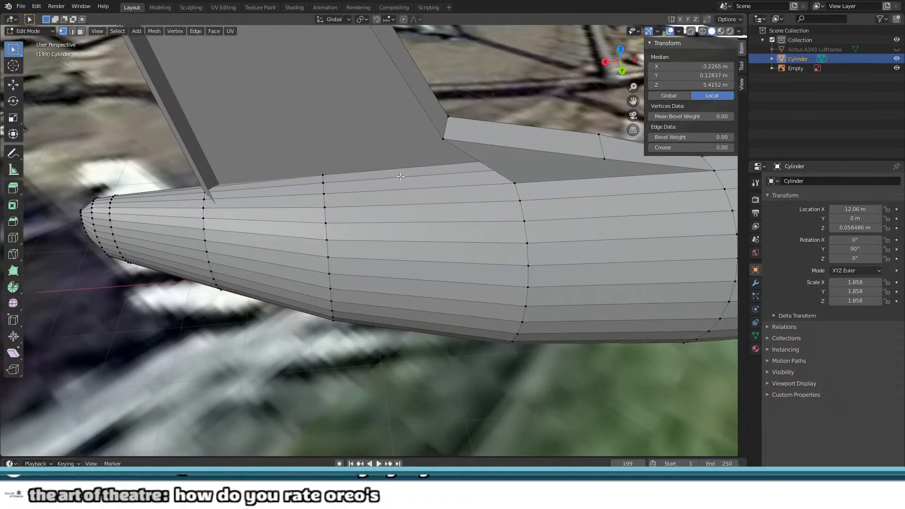
left_click(443, 139, "shift")
left_click(519, 183, "shift")
scroll(291, 172, "up", 3)
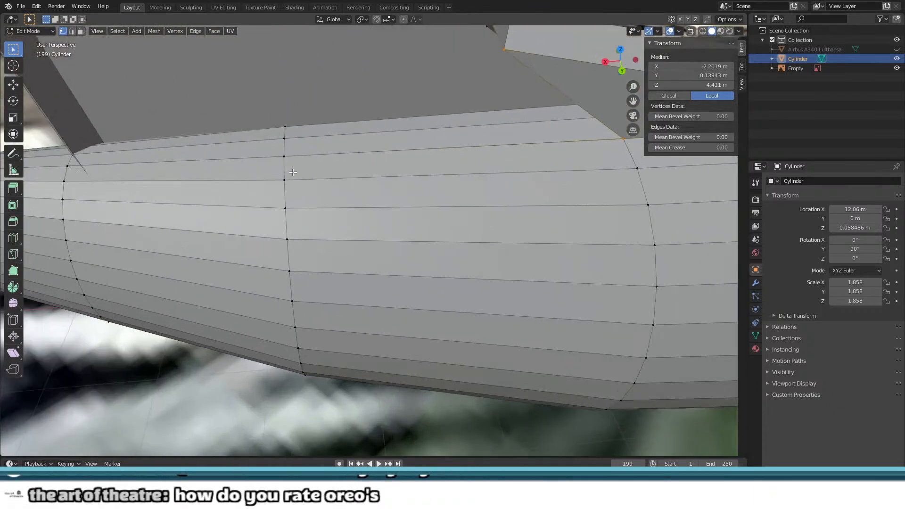
middle_click_drag(291, 174, 150, 152)
middle_click_drag(371, 294, 271, 226)
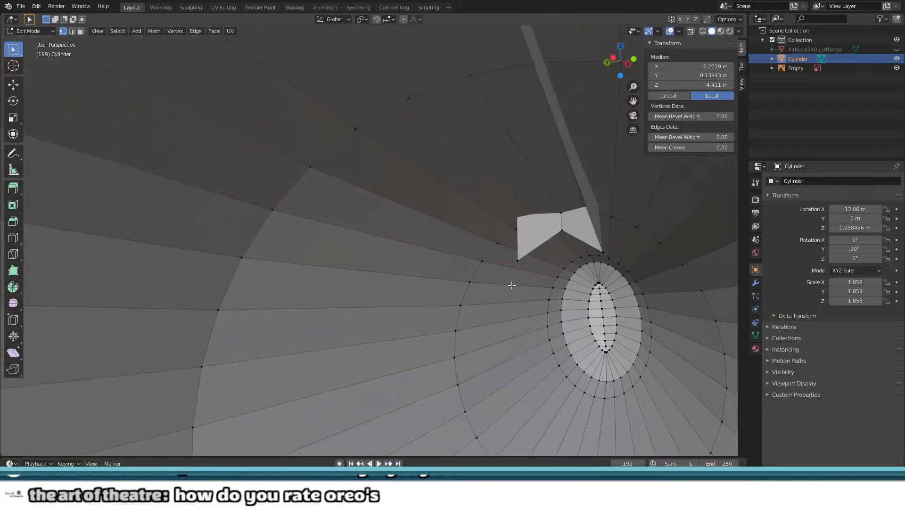
left_click(518, 260)
key("f")
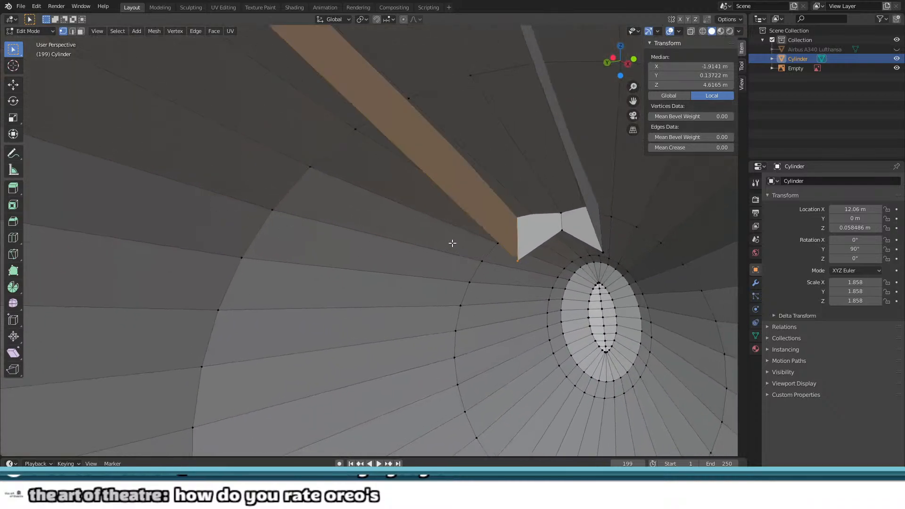
Step: Examine the filled tail fin from both sides, with and without the mesh edges shown
scroll(410, 215, "down", 2)
key("Tab")
middle_click_drag(410, 215, 526, 229)
scroll(527, 228, "down", 6)
scroll(493, 195, "down", 1)
key("Tab")
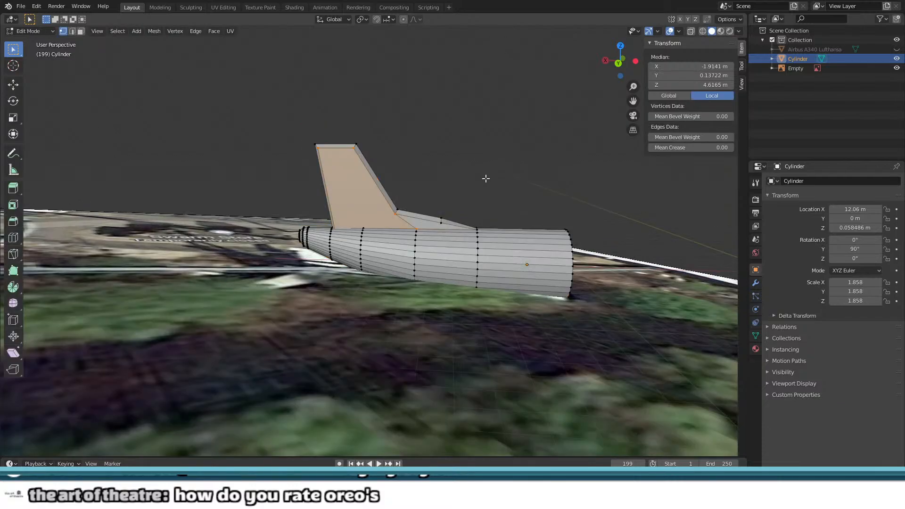
middle_click_drag(485, 177, 445, 183)
key("Tab")
scroll(278, 146, "down", 1)
scroll(268, 180, "up", 5)
key("Tab")
Step: Try to extrude and scale inward the sloping strip face between the dorsal fillet's middle bend and the fin's leading edge
scroll(340, 181, "up", 4)
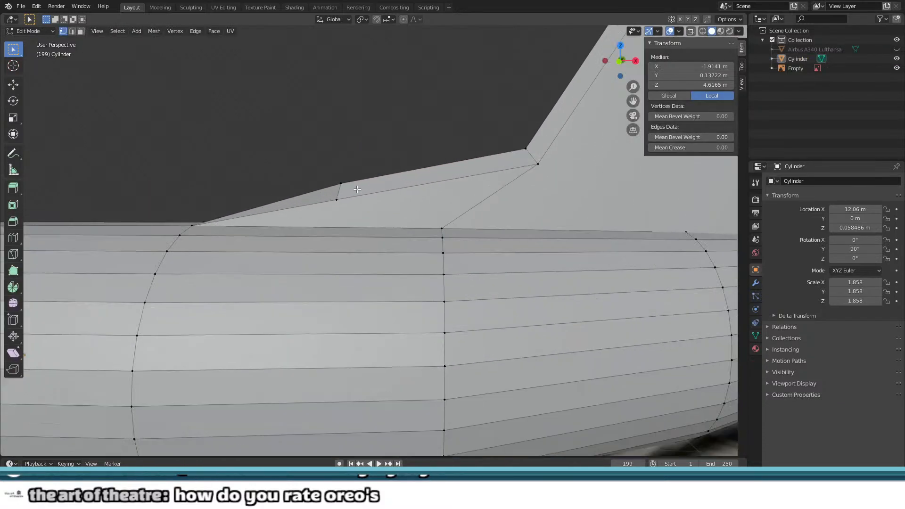
middle_click_drag(337, 180, 299, 178)
left_click(343, 191)
left_click(383, 220, "shift")
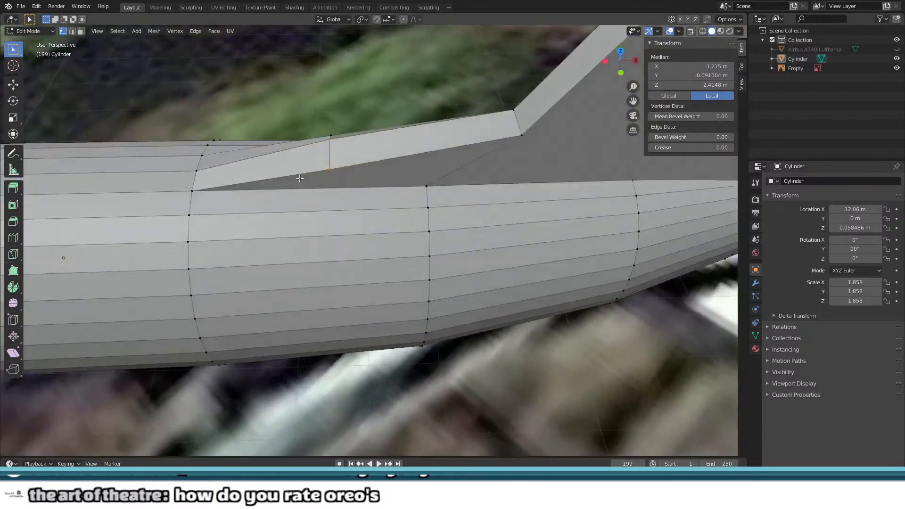
left_click(514, 110, "shift")
left_click(521, 135, "shift")
key("s")
right_click(541, 130)
key("e")
key("s")
right_click(518, 130)
key("e")
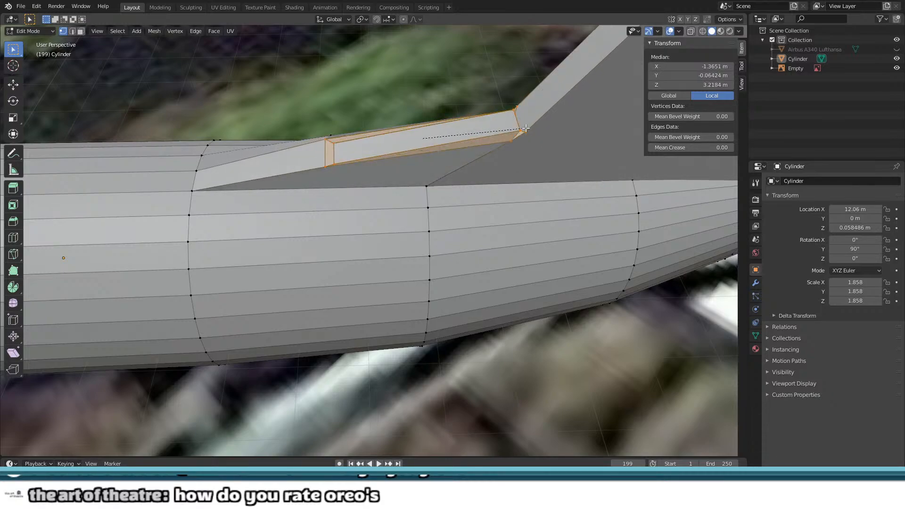
key("s")
left_click(509, 128)
Step: Select the four corner vertices of the strip face between the dorsal fillet's bend and the fin's leading edge
middle_click_drag(509, 127, 364, 132)
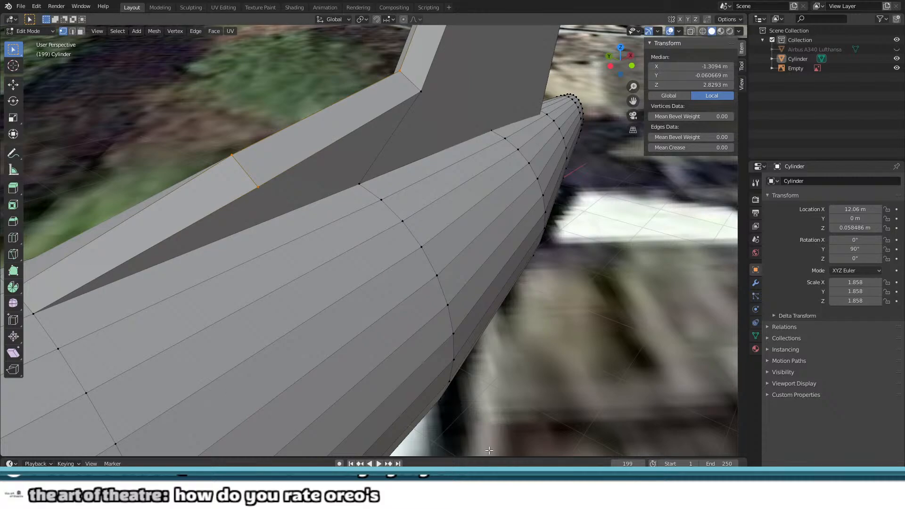
scroll(368, 366, "down", 1)
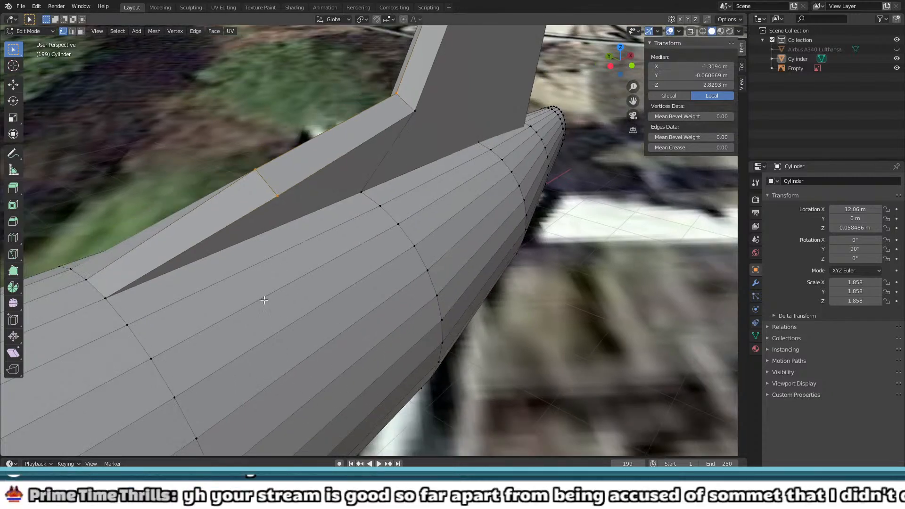
scroll(264, 300, "down", 2)
scroll(283, 359, "up", 1)
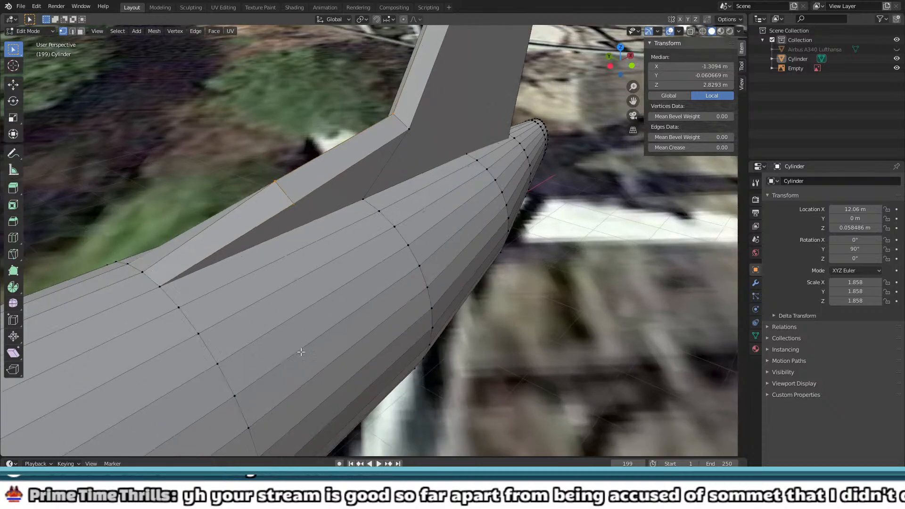
middle_click_drag(359, 251, 333, 264, "shift")
scroll(362, 215, "up", 2)
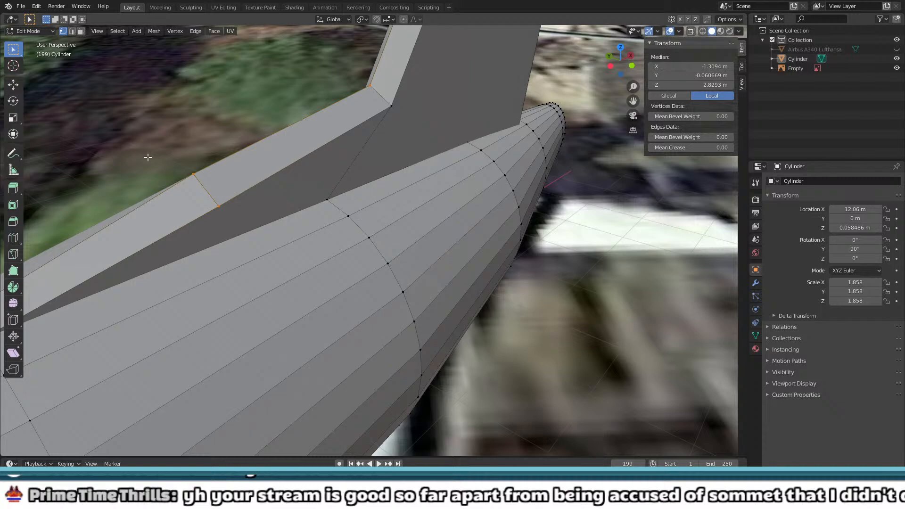
middle_click_drag(285, 142, 214, 150)
left_click(577, 142)
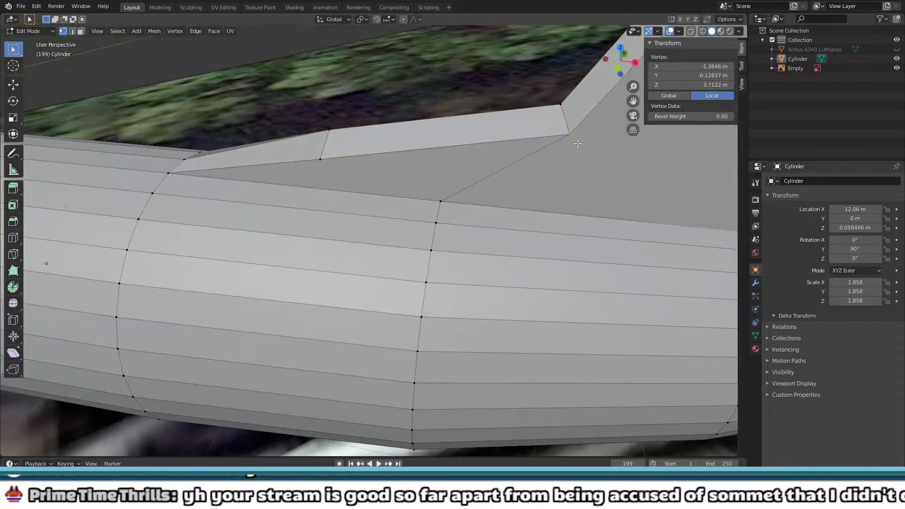
left_click(340, 165, "shift")
left_click_drag(323, 115, 565, 90, "shift")
left_click(329, 130, "shift")
middle_click_drag(330, 131, 453, 128)
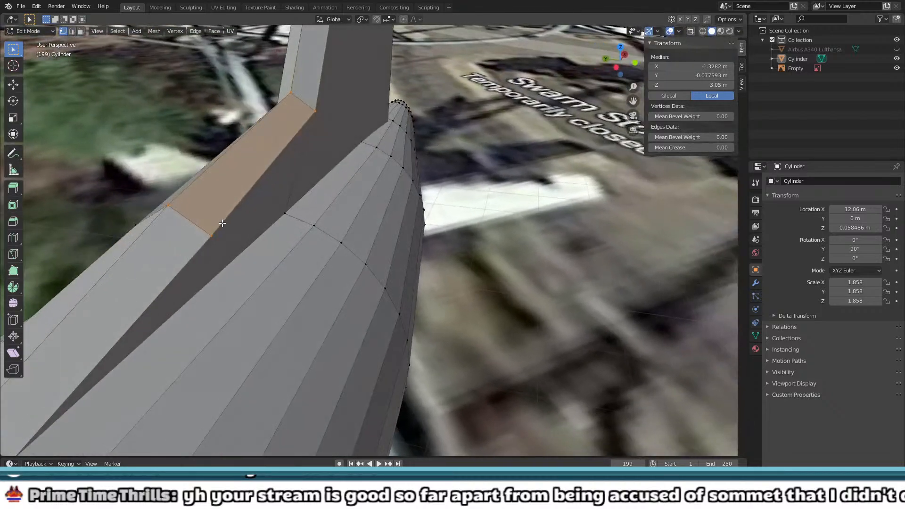
middle_click_drag(375, 187, 333, 234, "shift")
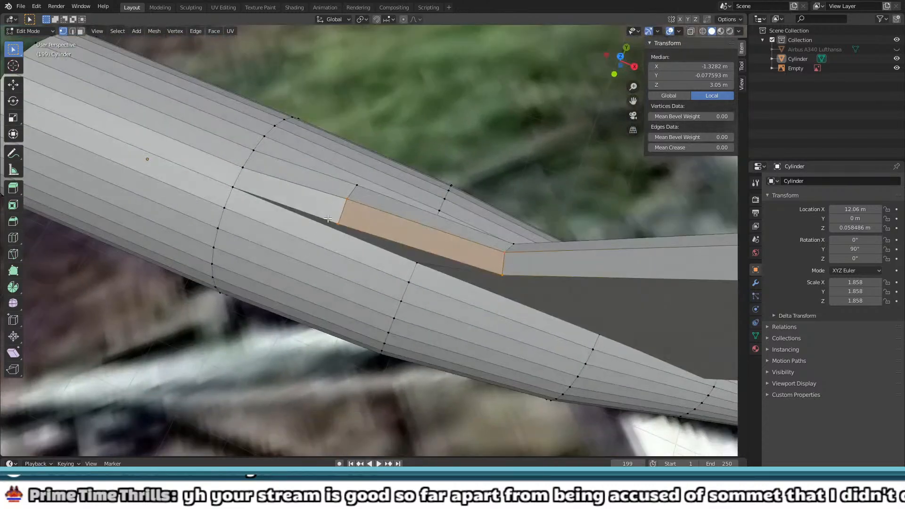
Step: Select the two side vertices, one per side, where the dorsal fillet meets the fin's leading edge
left_click(327, 218)
middle_click_drag(521, 283, 433, 258)
scroll(435, 204, "down", 3)
scroll(434, 259, "up", 3)
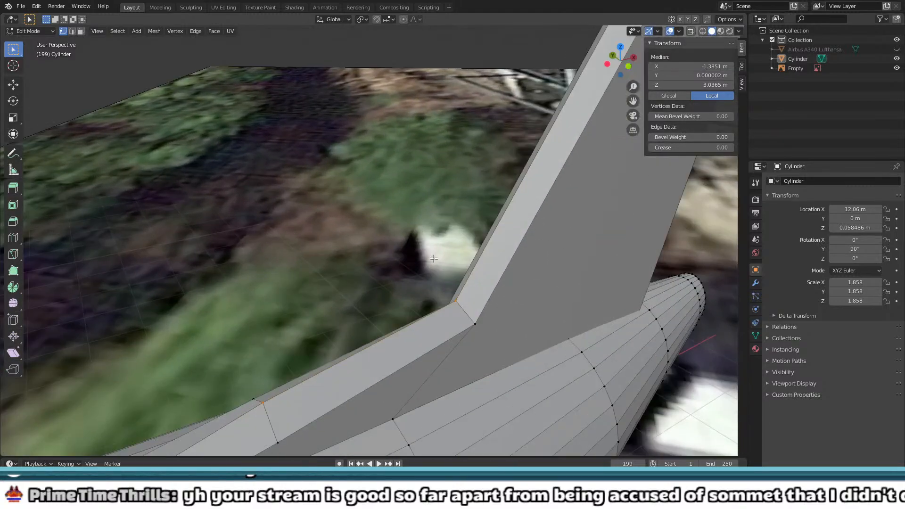
left_click(462, 316)
middle_click_drag(461, 316, 464, 287)
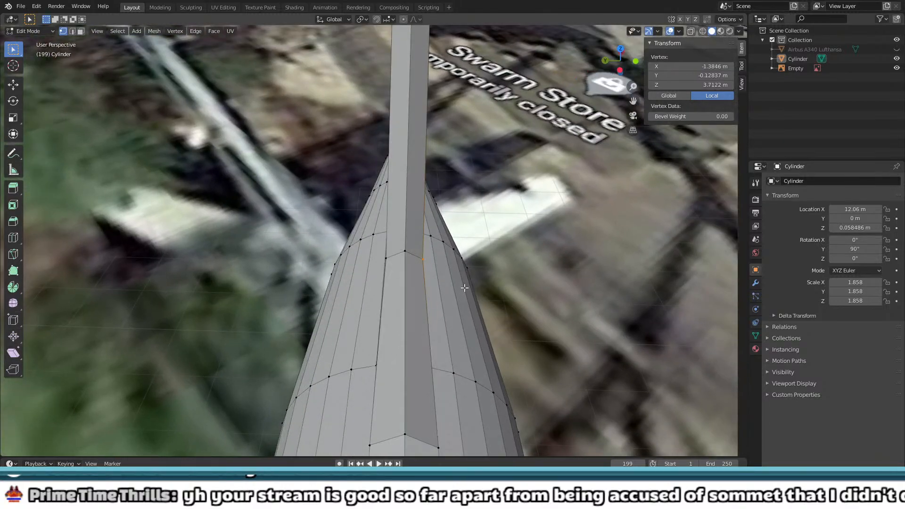
left_click(388, 258, "shift")
middle_click_drag(389, 262, 462, 239)
middle_click_drag(398, 289, 332, 272)
Step: Lower the ridge vertex at the dorsal fillet's middle bend by about 0.08 m along global Z
left_click_drag(335, 301, 343, 303)
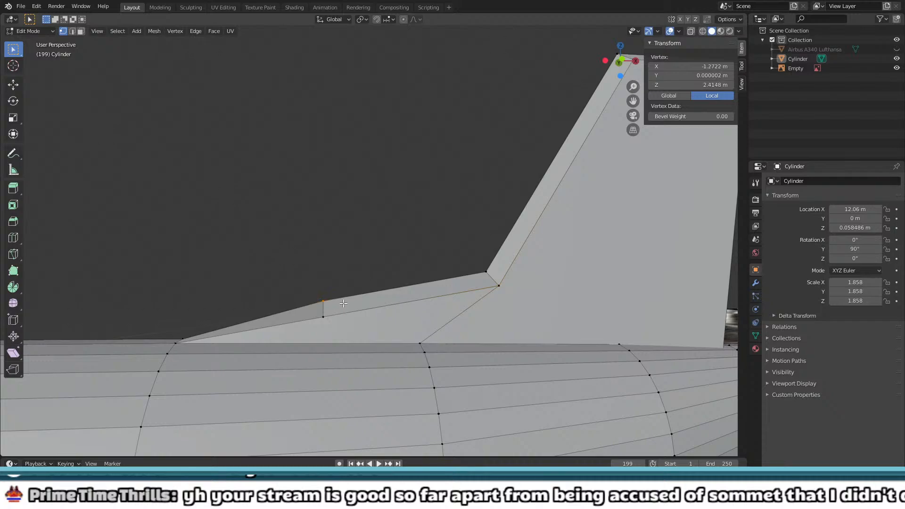
key("g")
key("z")
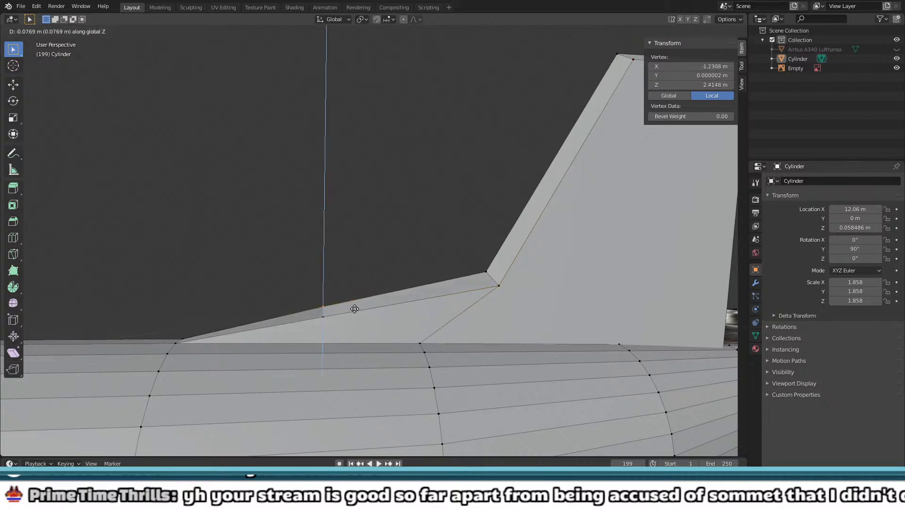
left_click(356, 310)
Step: Select both side vertices at the dorsal fillet's bend and lower them along global Z to a median local X of about -1.135 m
left_click(329, 325)
middle_click_drag(328, 324, 435, 322)
left_click(389, 340, "shift")
key("KP_Decimal")
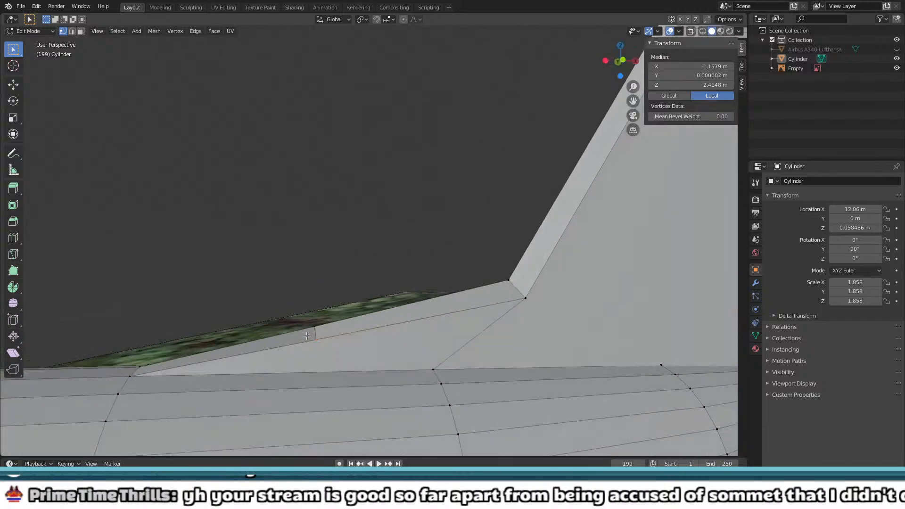
key("g")
key("z")
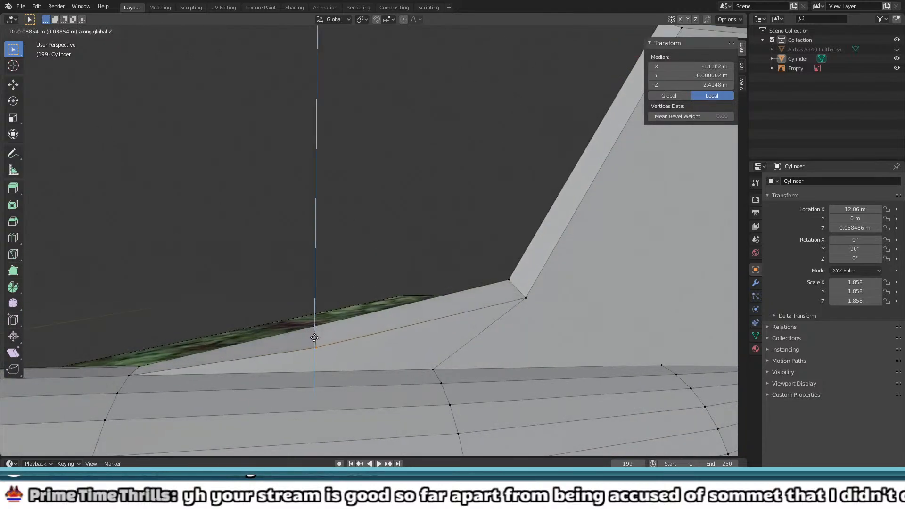
left_click(317, 333)
middle_click_drag(453, 327, 594, 311)
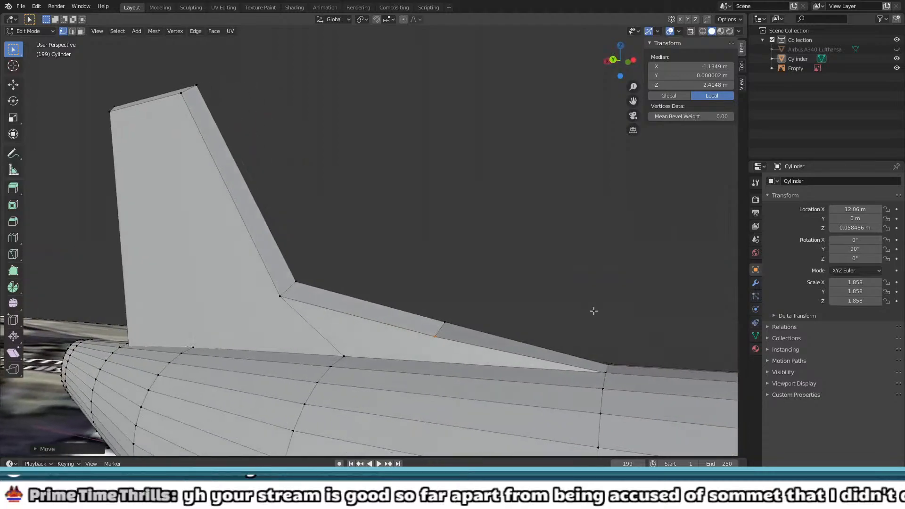
Step: Clear the selection and examine the tail fin and the reshaped dorsal fillet from several angles
middle_click_drag(499, 307, 285, 309)
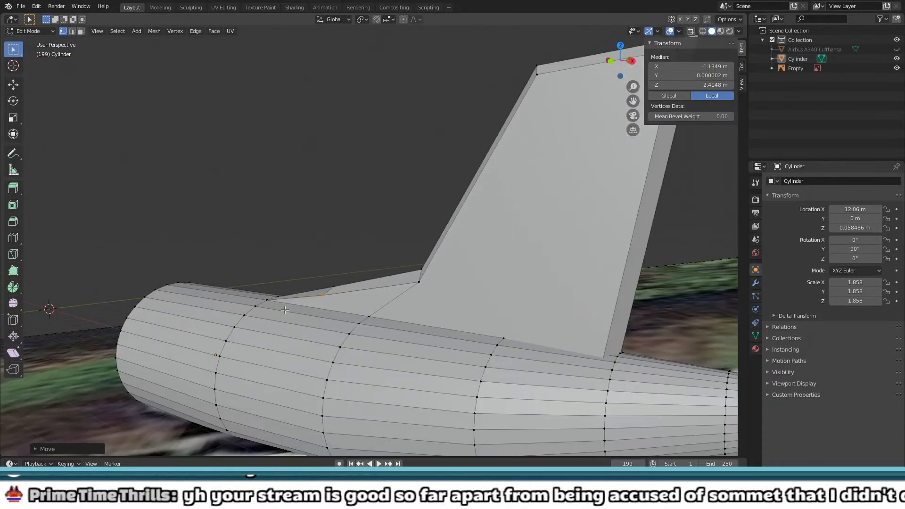
left_click(349, 248)
middle_click_drag(350, 248, 420, 270)
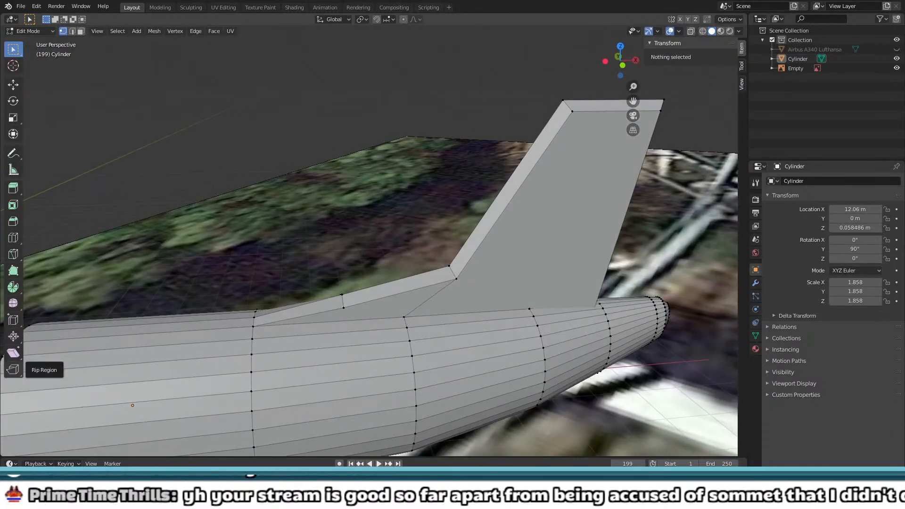
middle_click_drag(436, 330, 438, 291)
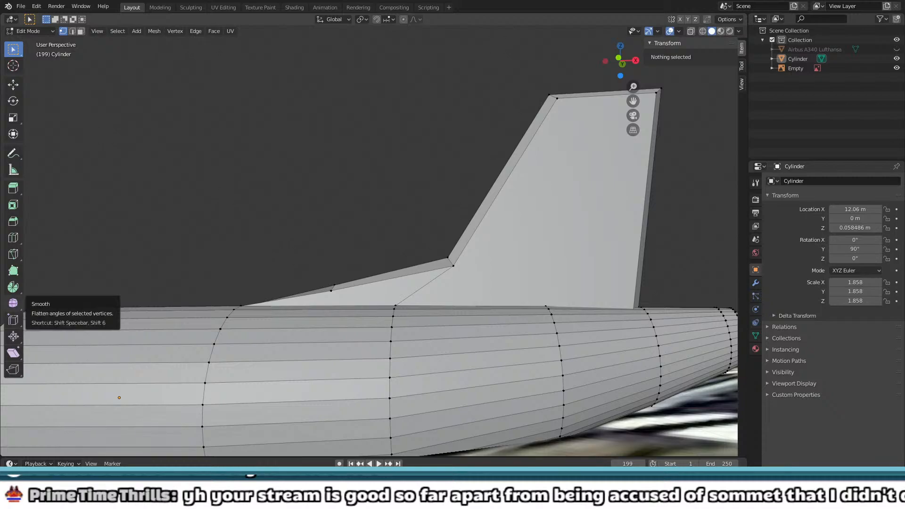
middle_click_drag(354, 251, 354, 266)
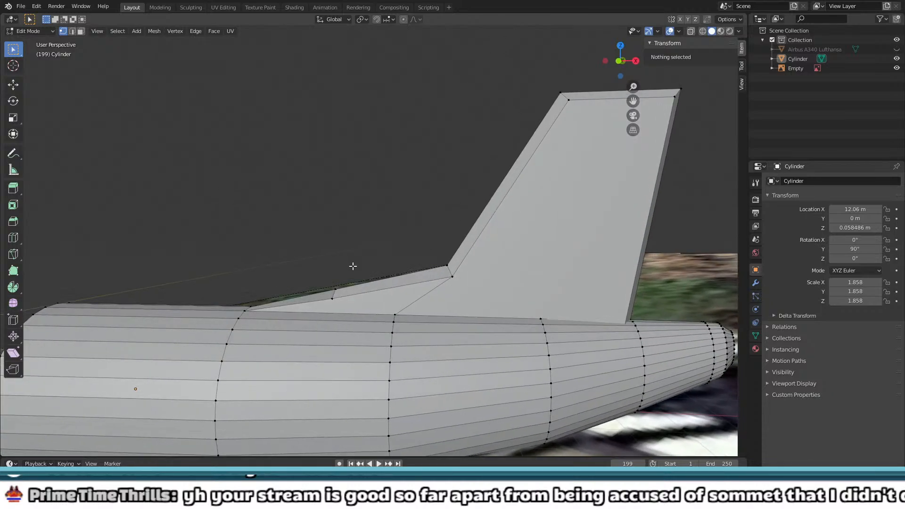
scroll(354, 266, "down", 1)
middle_click_drag(429, 274, 239, 274, "shift")
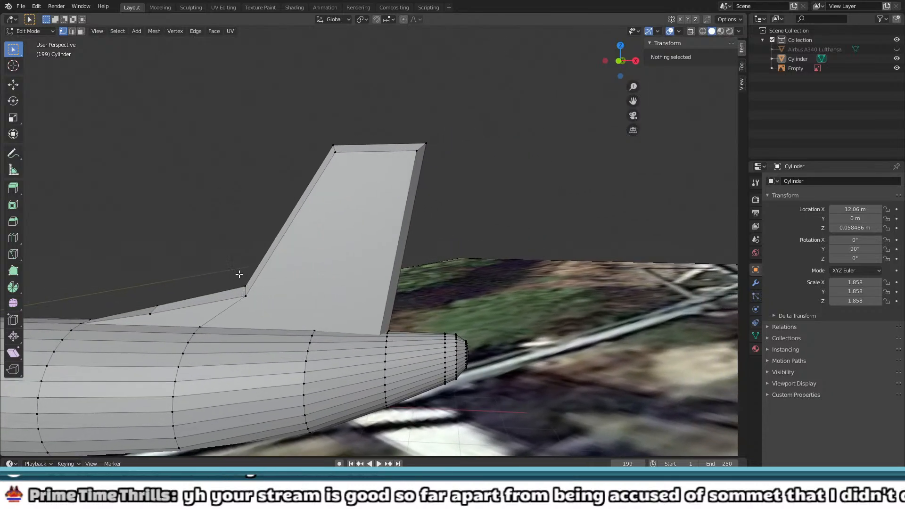
scroll(297, 212, "up", 2)
scroll(215, 215, "up", 1)
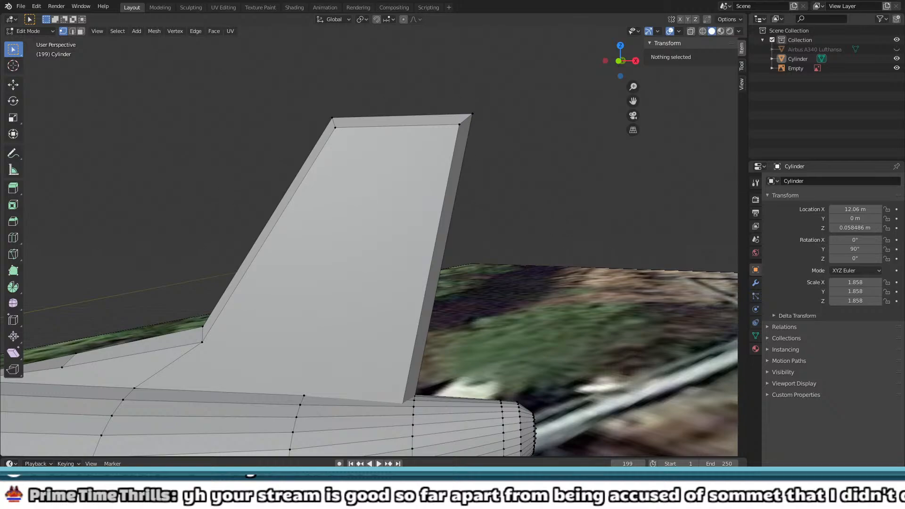
middle_click_drag(377, 222, 429, 112)
left_click_drag(407, 30, 520, 111)
right_click(486, 96)
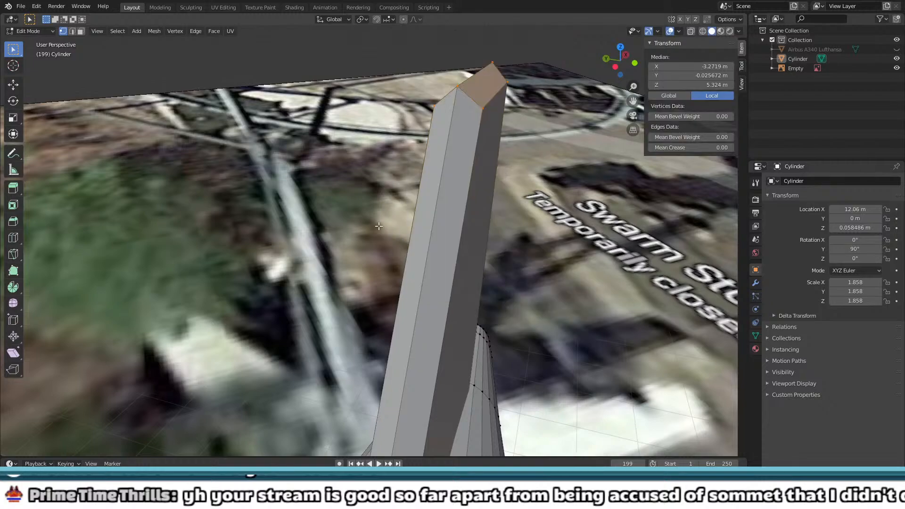
left_click(457, 195)
middle_click_drag(453, 194, 390, 196)
Step: Return to Object Mode and apply smooth shading to the fuselage and fin object
key("Tab")
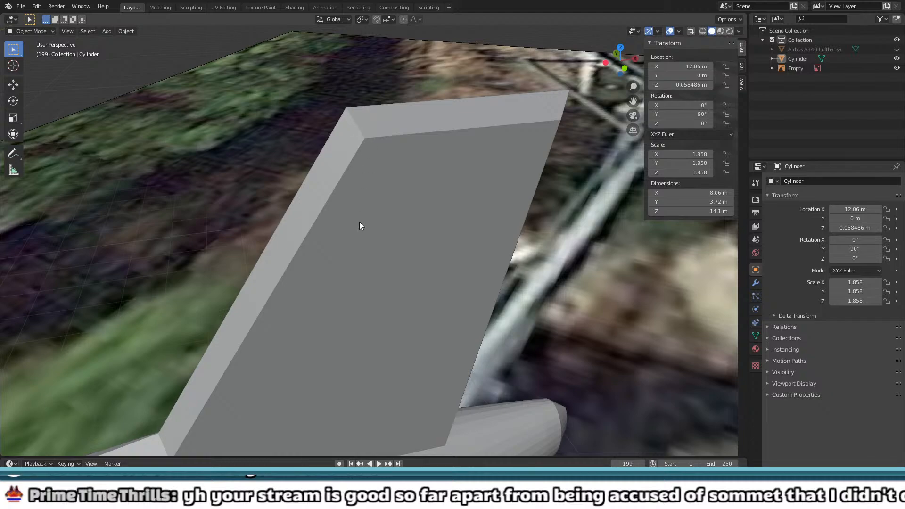
scroll(346, 251, "down", 4)
left_click(326, 367)
right_click(316, 359)
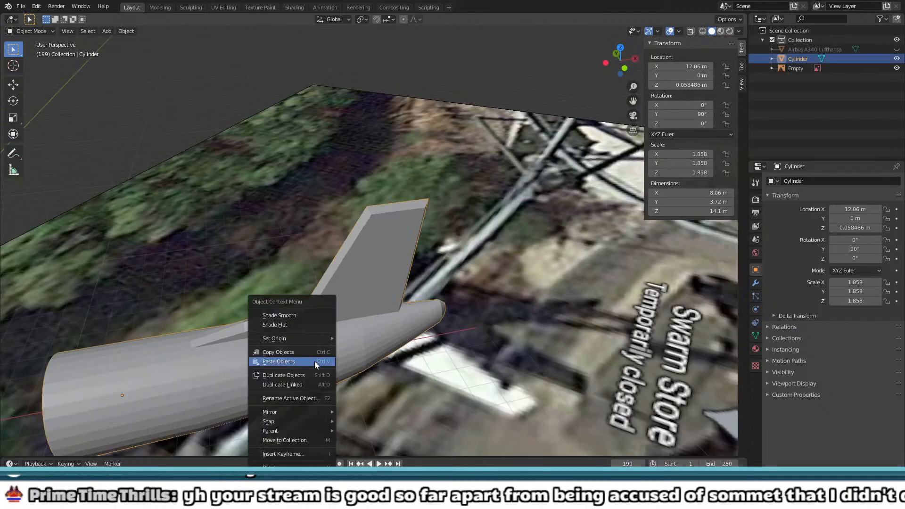
left_click(309, 318)
left_click(471, 261)
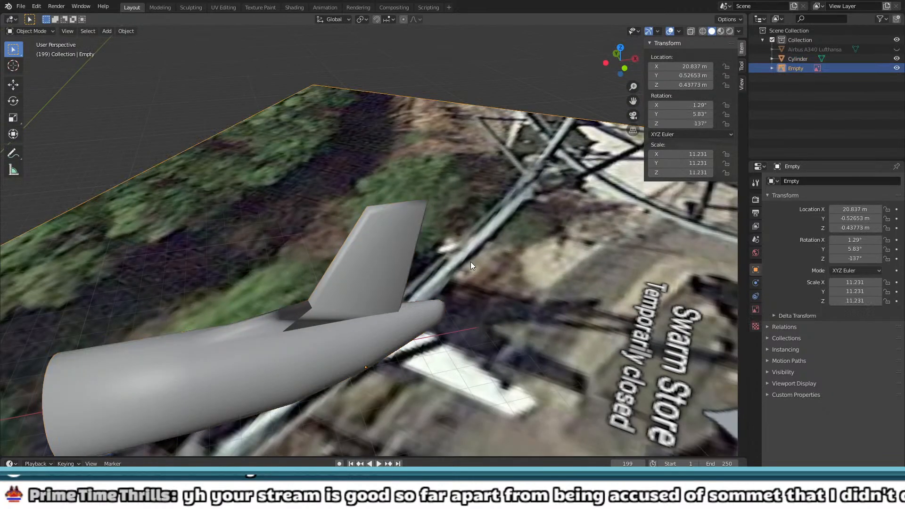
mouse_move(471, 262)
middle_mouse_down()
mouse_move(463, 208)
mouse_move(365, 248)
mouse_move(465, 201)
mouse_move(410, 257)
middle_mouse_up()
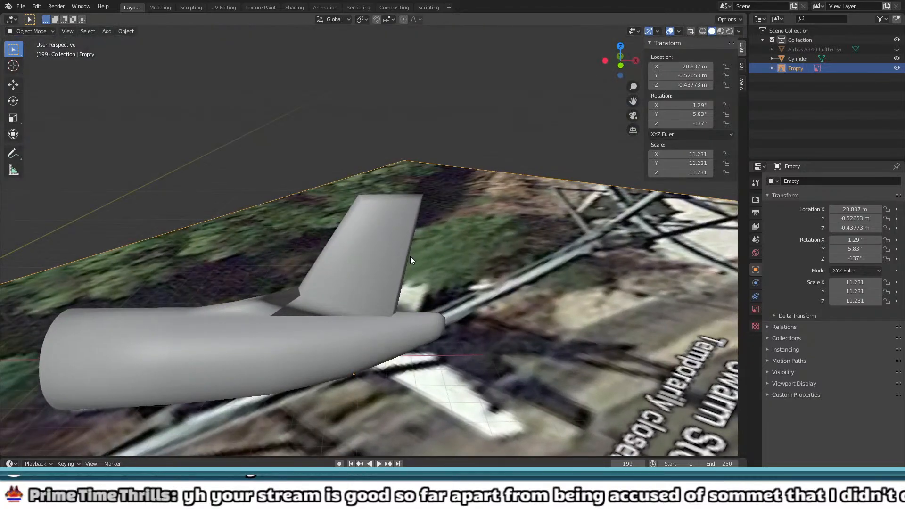
middle_click_drag(316, 315, 358, 281)
scroll(358, 281, "up", 5)
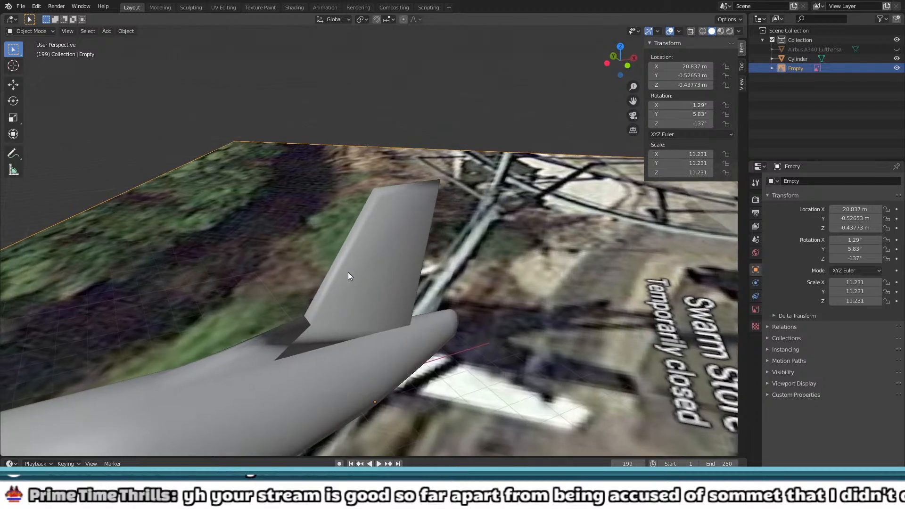
Step: Select the fuselage and tail fin object and switch its shading back to flat
left_click(336, 289)
key("Tab")
key("Tab")
right_click(320, 318)
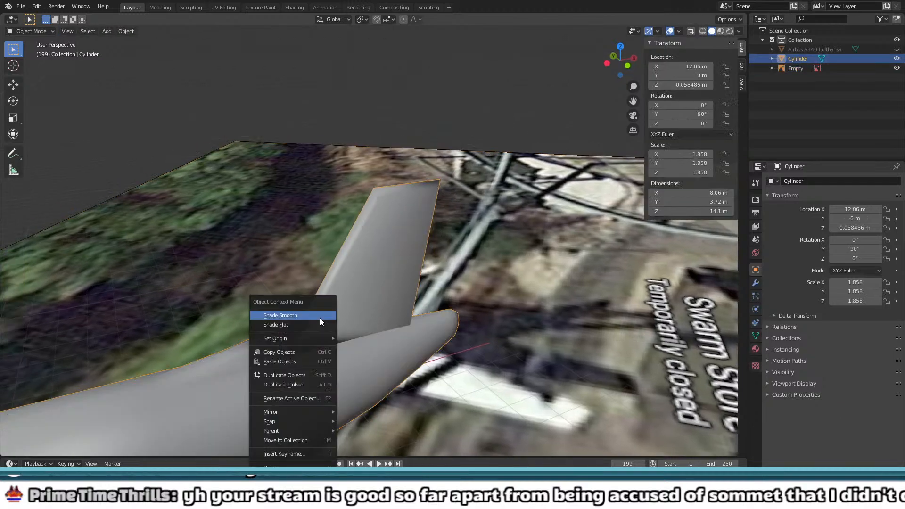
right_click(385, 289)
key("Escape")
middle_click_drag(382, 296, 388, 253)
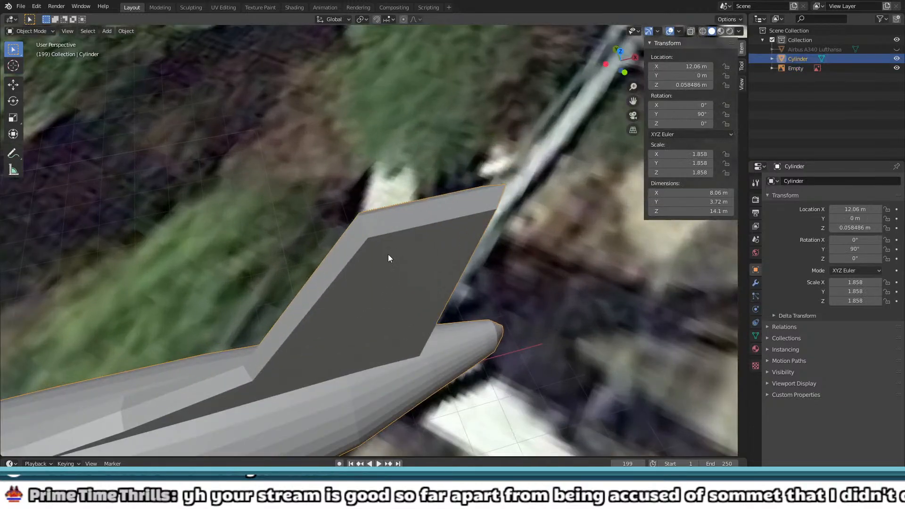
Step: In Edit Mode, select the inset side vertices at the fin's tip on both sides and lower them about 0.1 m along global Z
key("Tab")
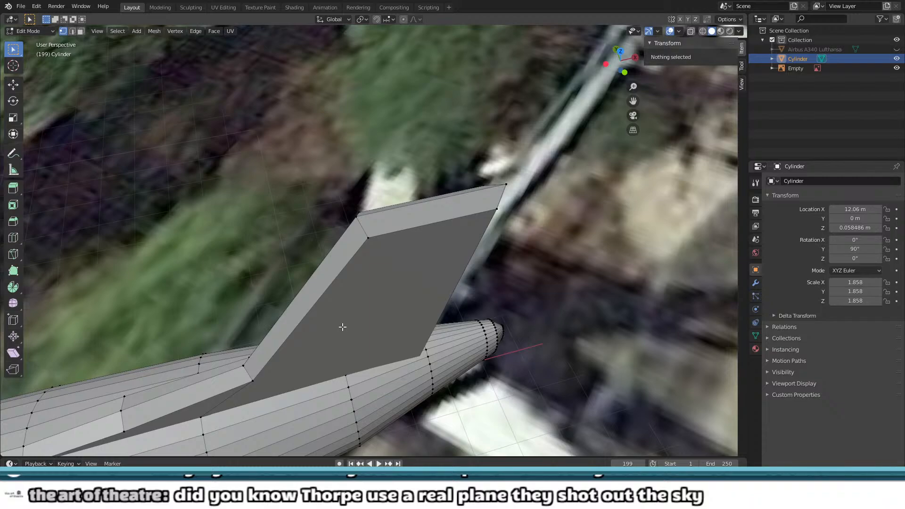
middle_click_drag(343, 327, 300, 280)
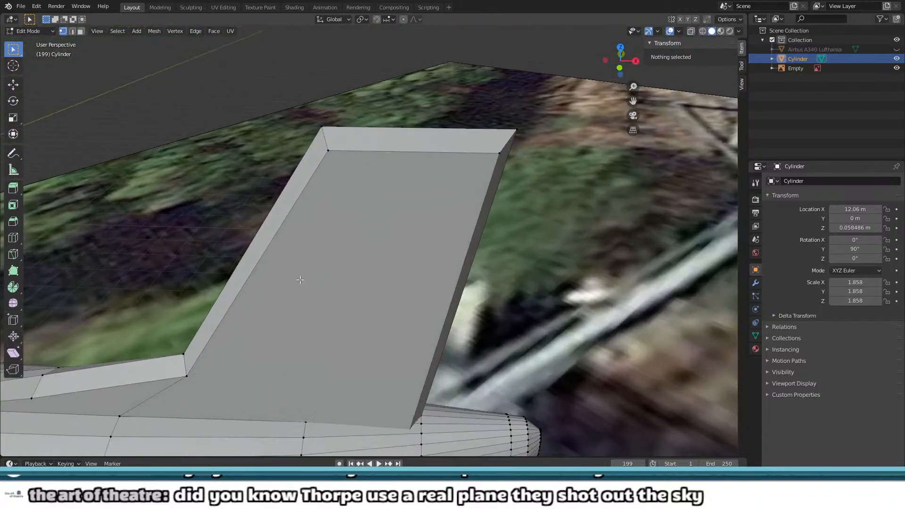
scroll(345, 375, "down", 4)
middle_click_drag(296, 247, 324, 237)
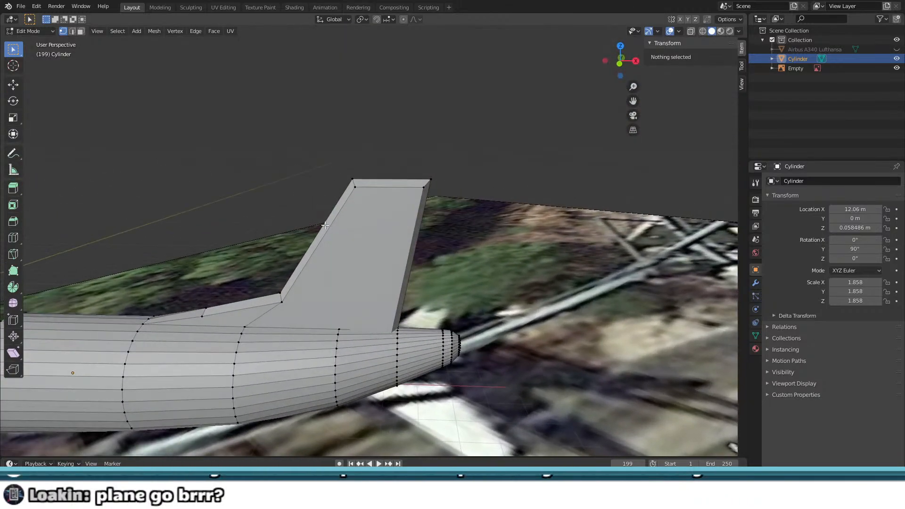
scroll(315, 221, "up", 3)
scroll(315, 194, "up", 2)
middle_click_drag(355, 146, 316, 266, "shift")
left_click_drag(270, 220, 493, 248)
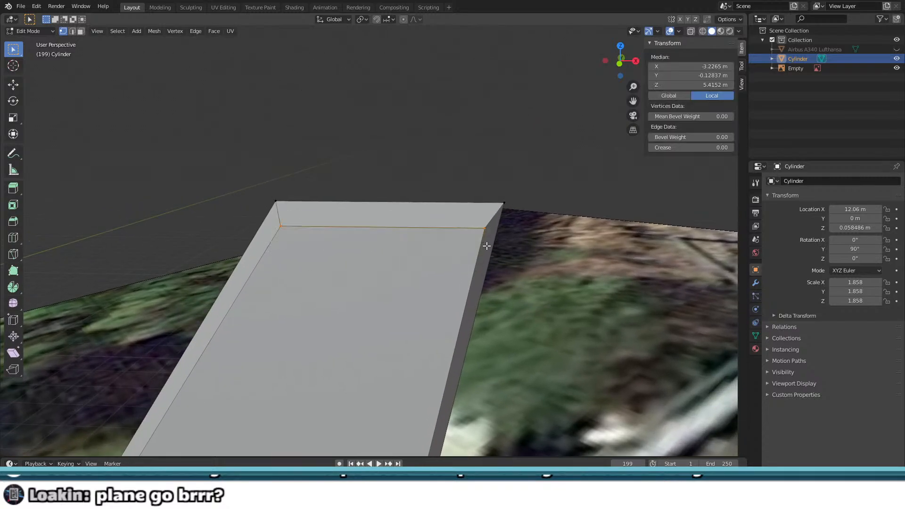
scroll(490, 246, "down", 5)
middle_click_drag(500, 250, 328, 272)
left_click_drag(243, 192, 262, 205, "shift")
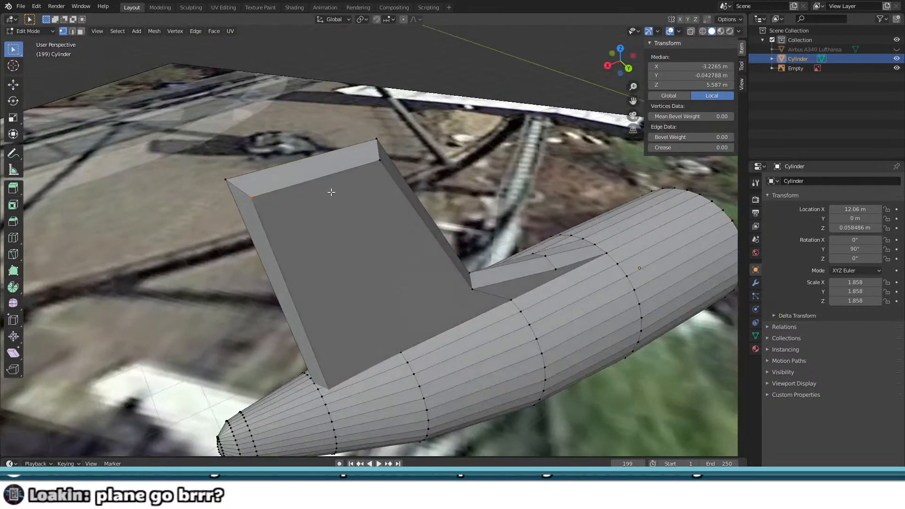
left_click_drag(378, 147, 391, 188, "shift")
middle_click_drag(384, 187, 383, 234)
key("g")
key("z")
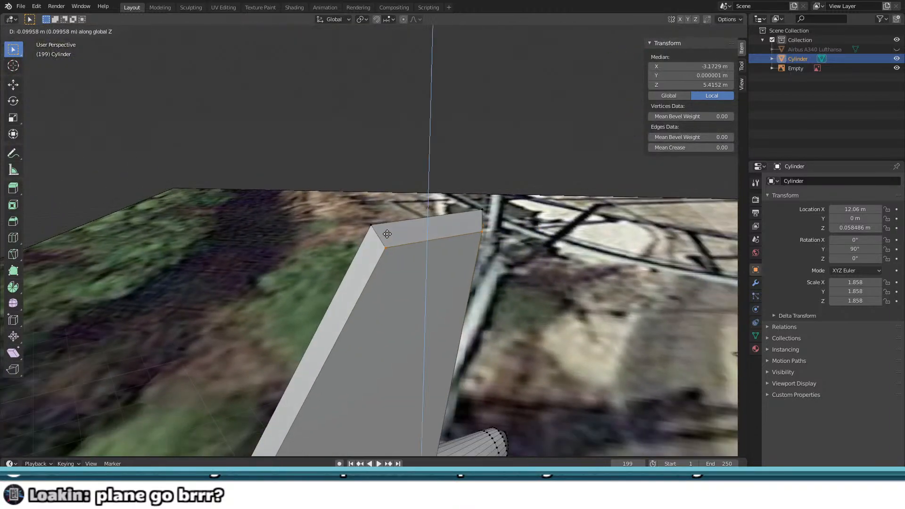
Step: Lower the fin tip's lower side edge along global Z and subdivide the slanted tip face above it
left_click(398, 245)
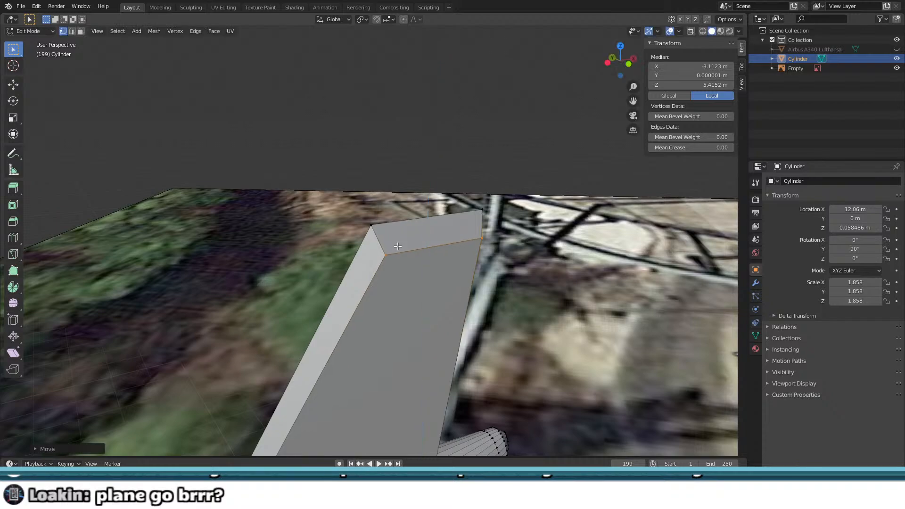
middle_click_drag(397, 245, 378, 266)
left_click(477, 240)
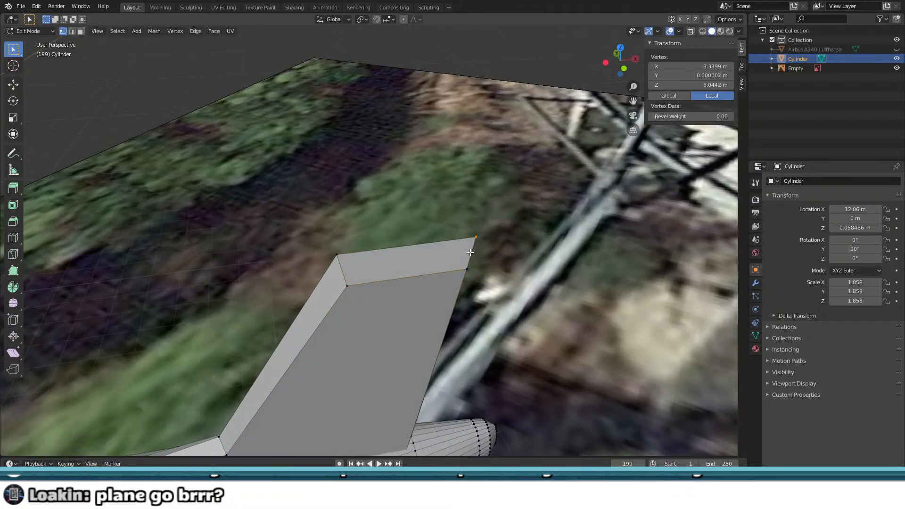
left_click(344, 284, "shift")
left_click(467, 270, "shift")
left_click(336, 253, "shift")
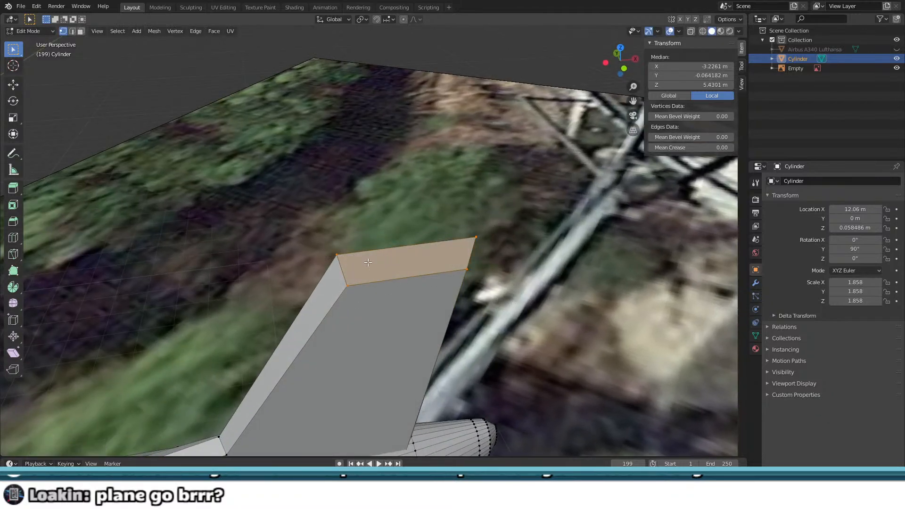
right_click(372, 270)
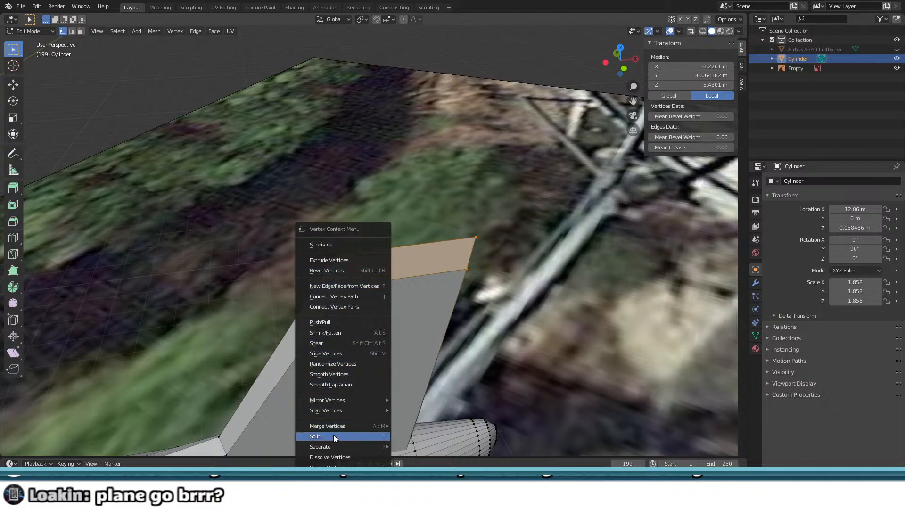
left_click(325, 244)
Step: Move the middle row of vertices on the subdivided tip face outward to round that side of the fin tip
scroll(408, 298, "up", 3)
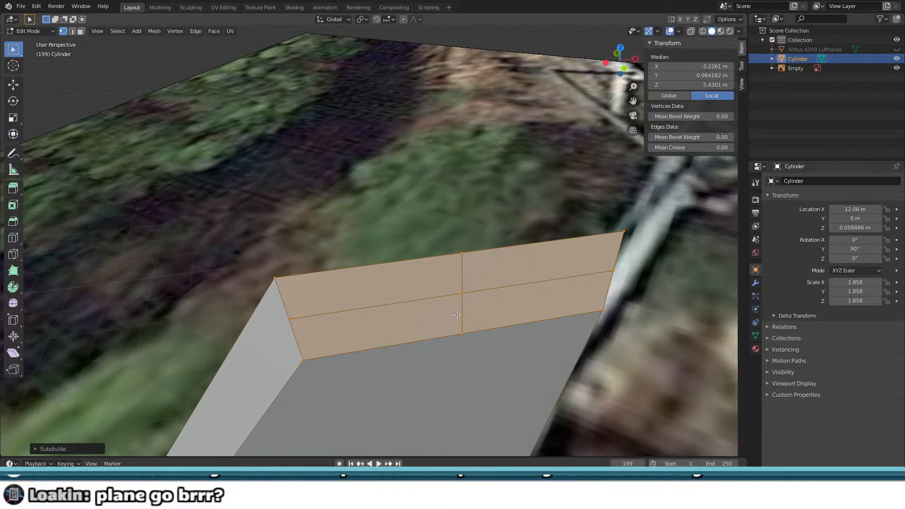
middle_click_drag(456, 314, 368, 284)
left_click_drag(193, 154, 262, 195, "ctrl")
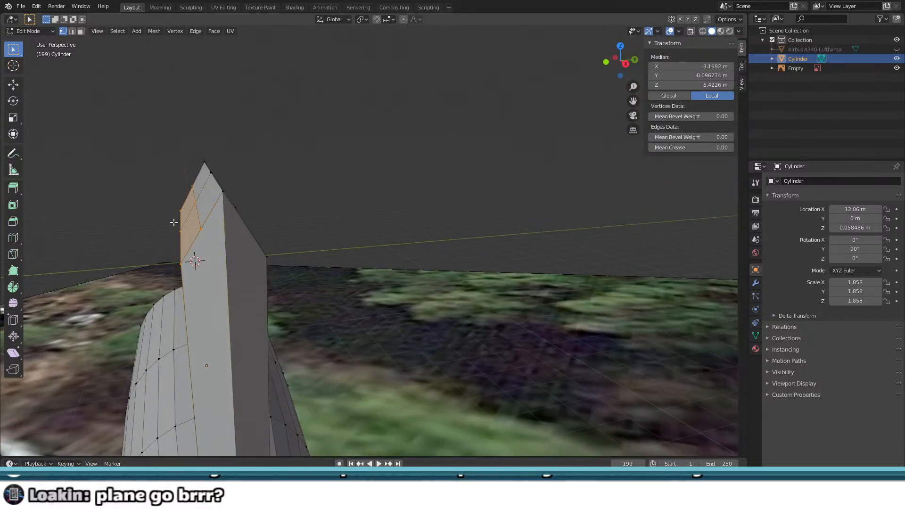
left_click_drag(149, 199, 190, 264, "ctrl")
middle_click_drag(191, 263, 263, 170)
key("g")
left_click(193, 228)
scroll(265, 175, "up", 1)
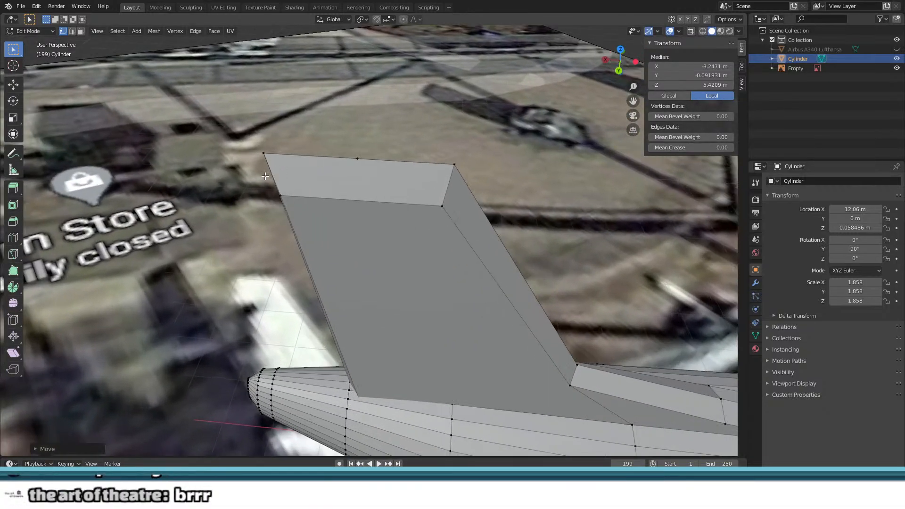
Step: Try to subdivide the slanted tip face on the opposite side of the fin
left_click_drag(258, 146, 286, 202)
mouse_move(408, 188)
middle_mouse_down()
mouse_move(295, 216)
mouse_move(243, 188)
mouse_move(303, 202)
mouse_move(479, 194)
mouse_move(393, 196)
middle_mouse_up()
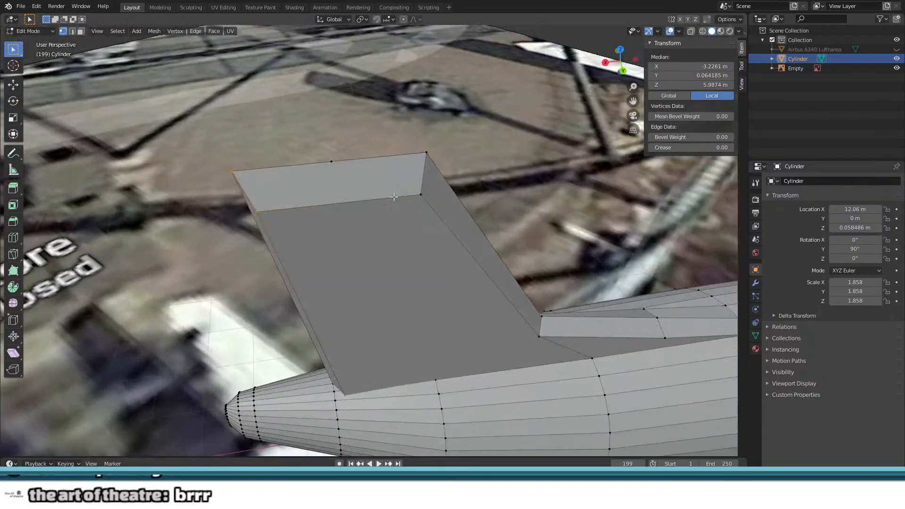
left_click(426, 195, "shift")
left_click(422, 146, "shift")
left_click(331, 161, "shift")
right_click(335, 181)
left_click(334, 183)
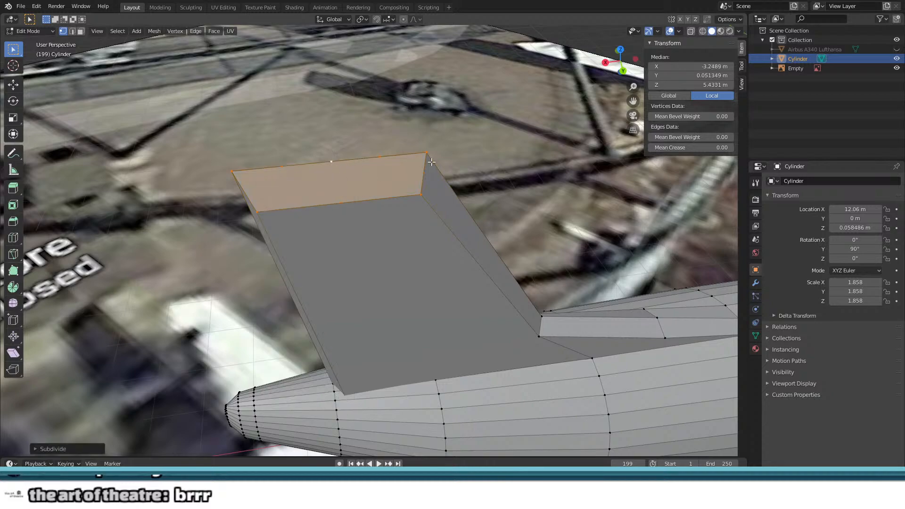
middle_click_drag(431, 162, 262, 181)
key("ctrl+z")
Step: Subdivide the lower edge of the opposite tip face and connect its midpoint to the midpoint of the upper edge
middle_click_drag(328, 195, 378, 213)
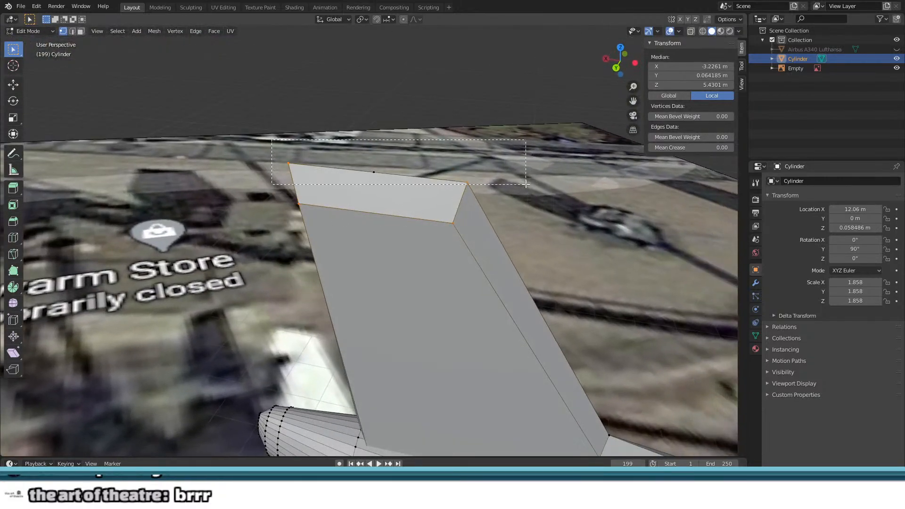
right_click(358, 200)
left_click(357, 199)
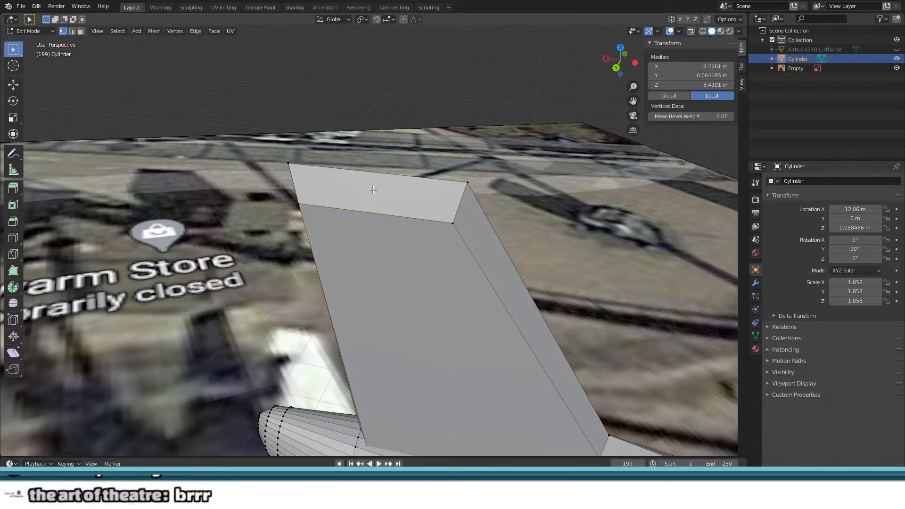
key("j")
left_click(288, 160)
Step: Subdivide the centre and both end edges of the opposite tip face to add a midpoint on each
middle_click_drag(393, 209, 418, 217)
scroll(418, 217, "up", 2)
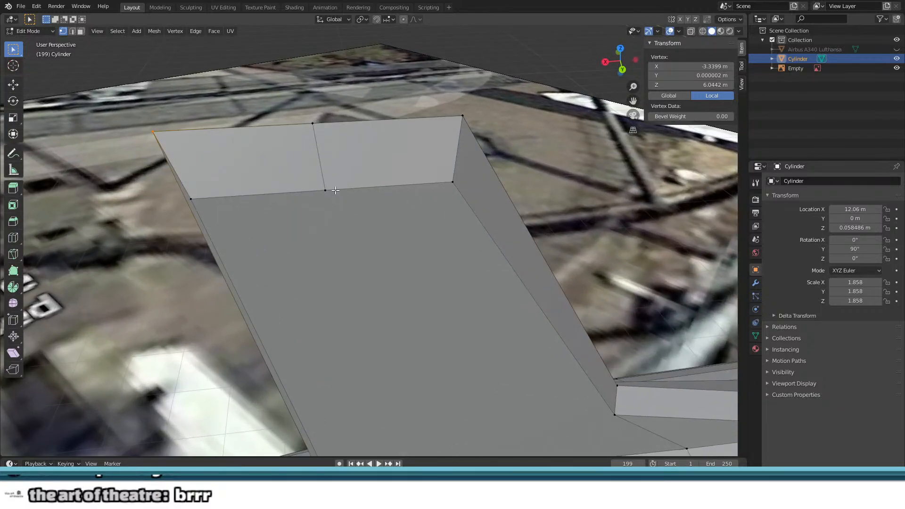
left_click_drag(301, 117, 323, 144)
left_click_drag(322, 187, 332, 199)
right_click(328, 174)
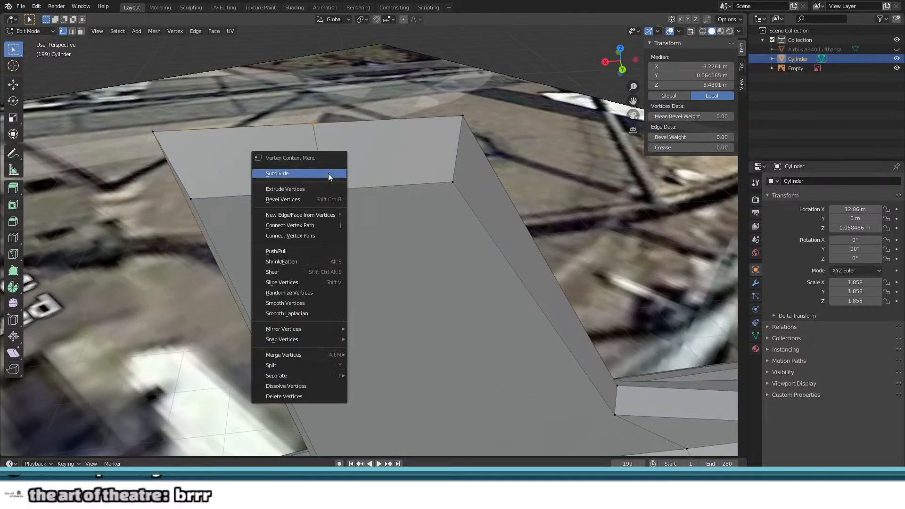
left_click(328, 174)
left_click_drag(454, 104, 469, 125)
right_click(454, 189)
left_click(451, 171)
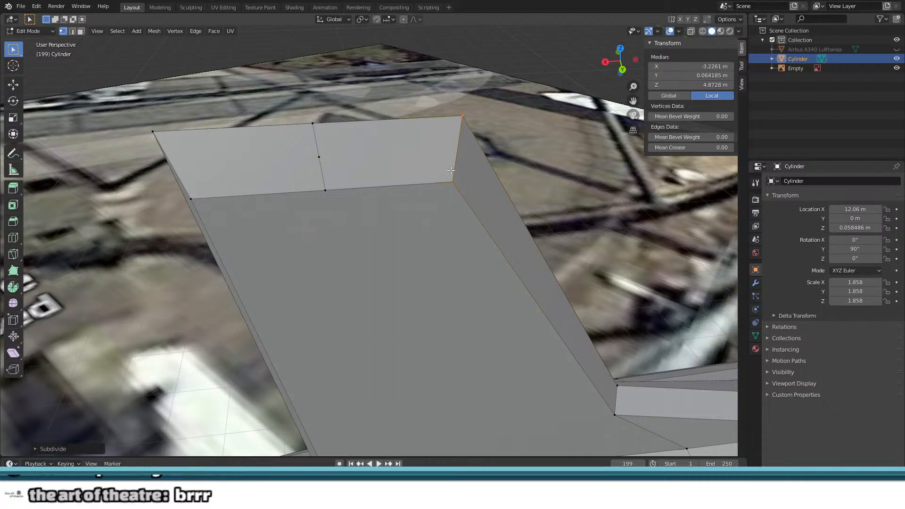
right_click(223, 191)
left_click(223, 191)
Step: Connect the midpoints of the centre and end edges with a lengthwise edge across the opposite tip face
left_click_drag(157, 161, 263, 172)
left_click_drag(348, 163, 460, 148)
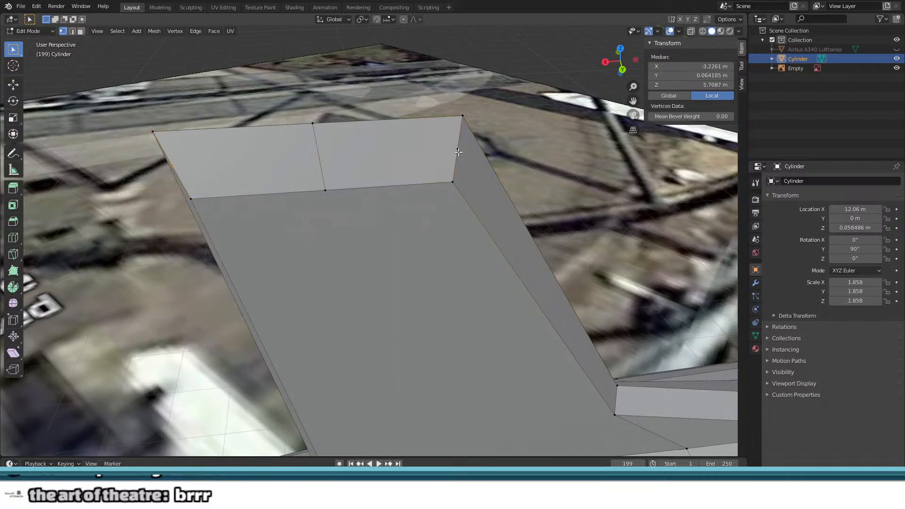
middle_click_drag(358, 224, 447, 183)
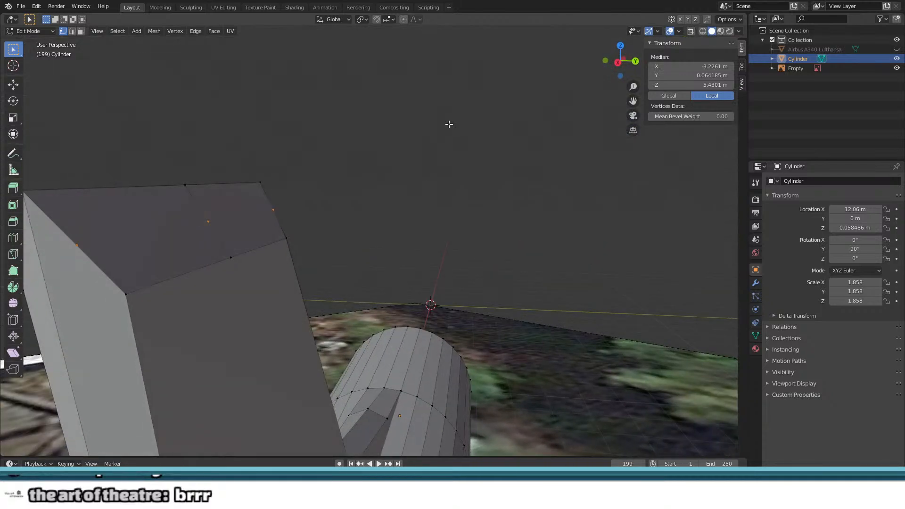
middle_click_drag(460, 143, 434, 144)
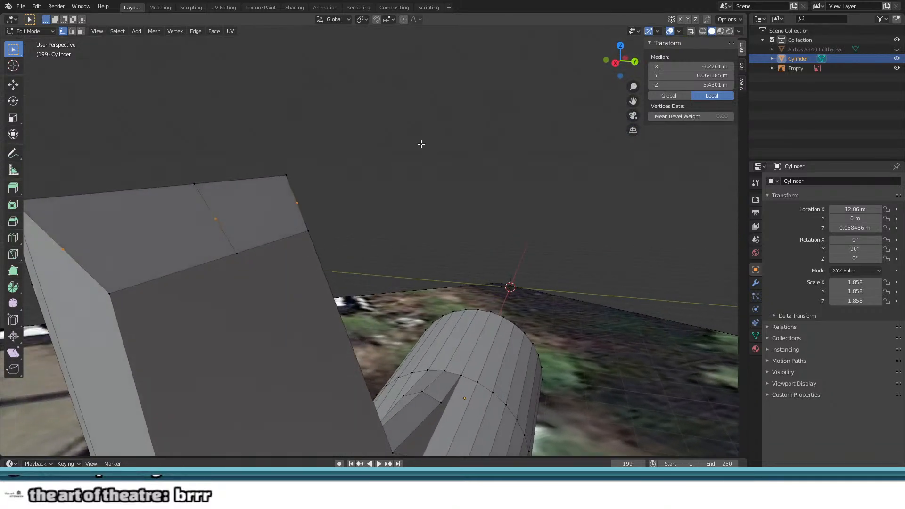
key("j")
middle_click_drag(161, 195, 133, 213)
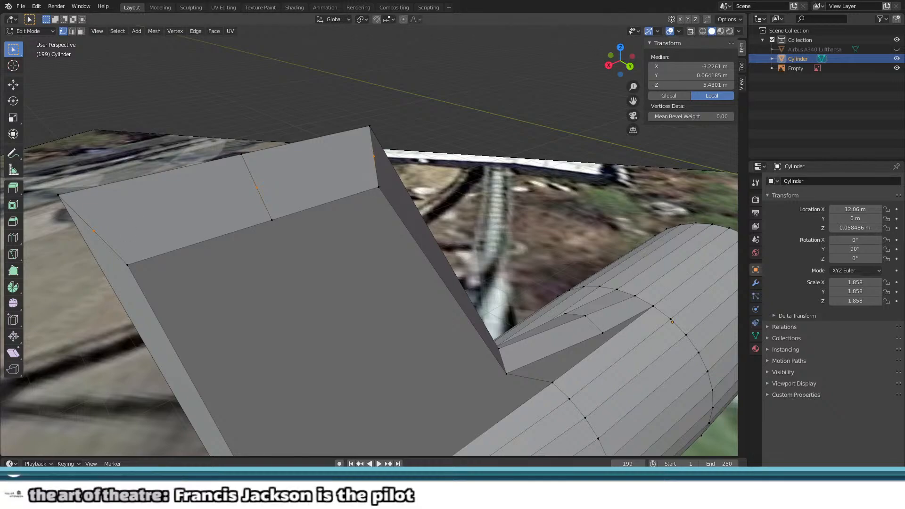
middle_click_drag(183, 296, 361, 266)
scroll(363, 218, "up", 2)
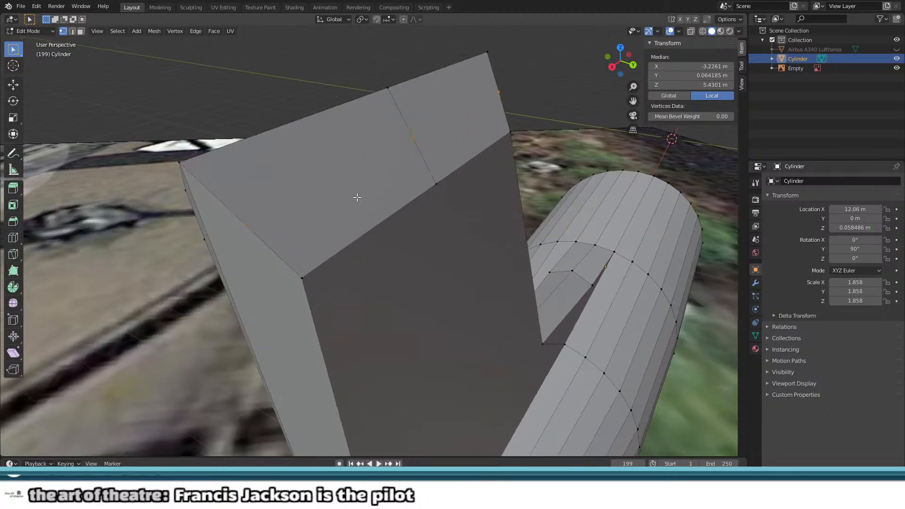
key("j")
middle_click_drag(396, 150, 374, 156)
left_click_drag(506, 67, 549, 98)
key("j")
left_click_drag(402, 121, 444, 143)
left_click_drag(514, 78, 547, 100, "shift")
key("j")
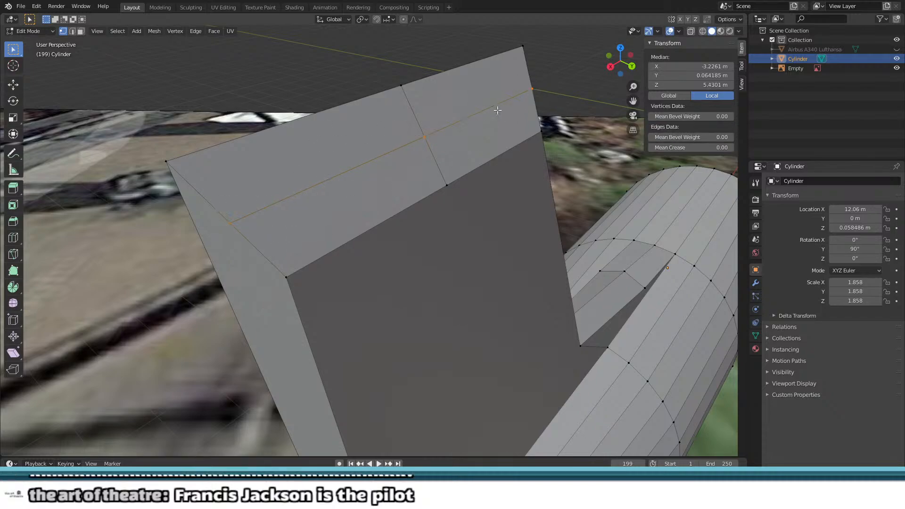
Step: Move the new lengthwise edge row outward to round the opposite side of the fin tip, and clear the selection
middle_click_drag(217, 207, 231, 115)
key("g")
left_click(460, 121)
left_click(230, 115)
Step: Rotate the whole fuselage freehand in object mode to about X 87.3°, Y 89.9°, Z 87.9°
scroll(230, 115, "down", 5)
middle_click_drag(413, 190, 383, 267)
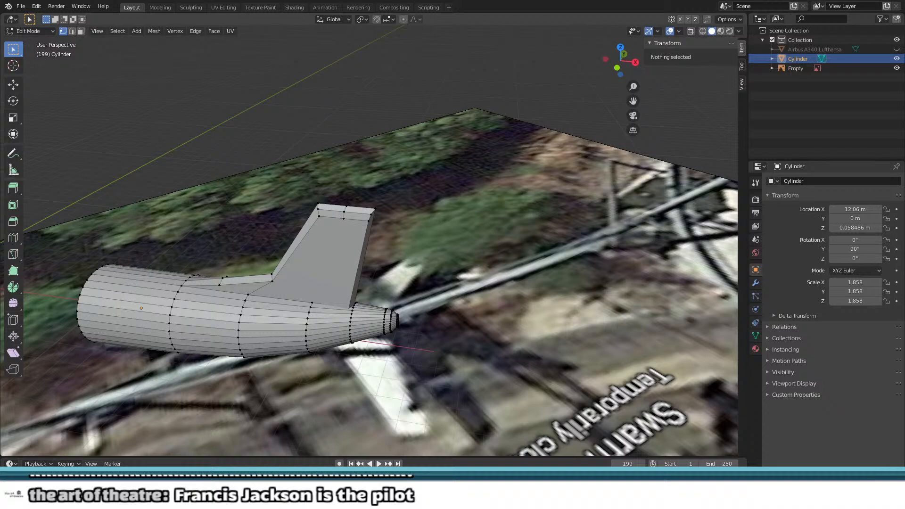
middle_click_drag(351, 257, 311, 246)
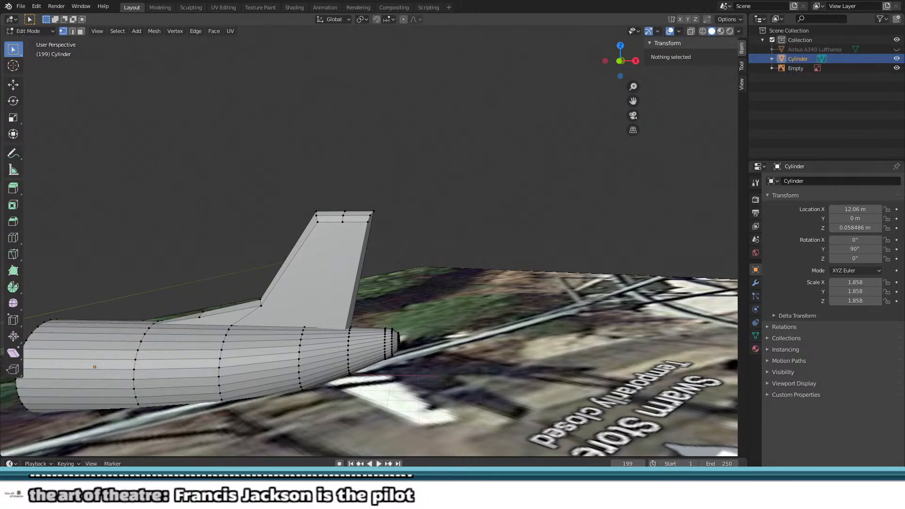
middle_click_drag(311, 245, 298, 300)
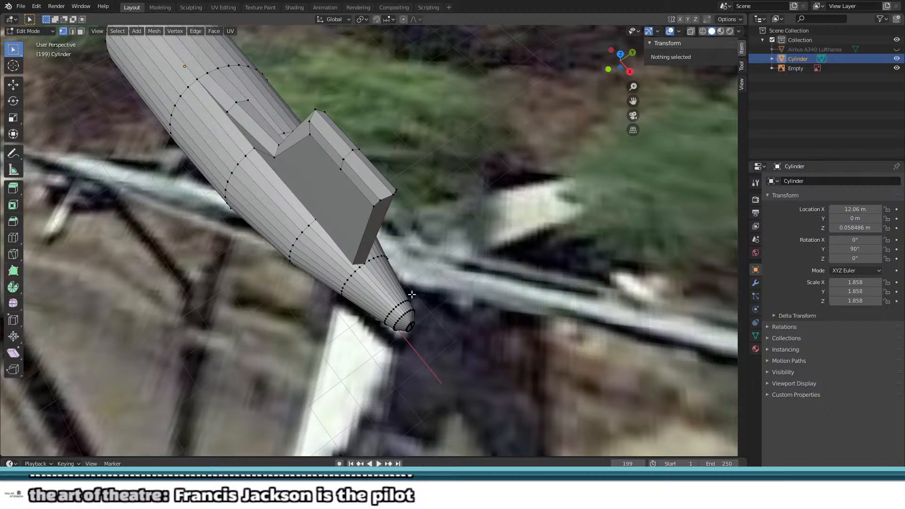
middle_click_drag(434, 321, 497, 261)
middle_click_drag(360, 271, 391, 274)
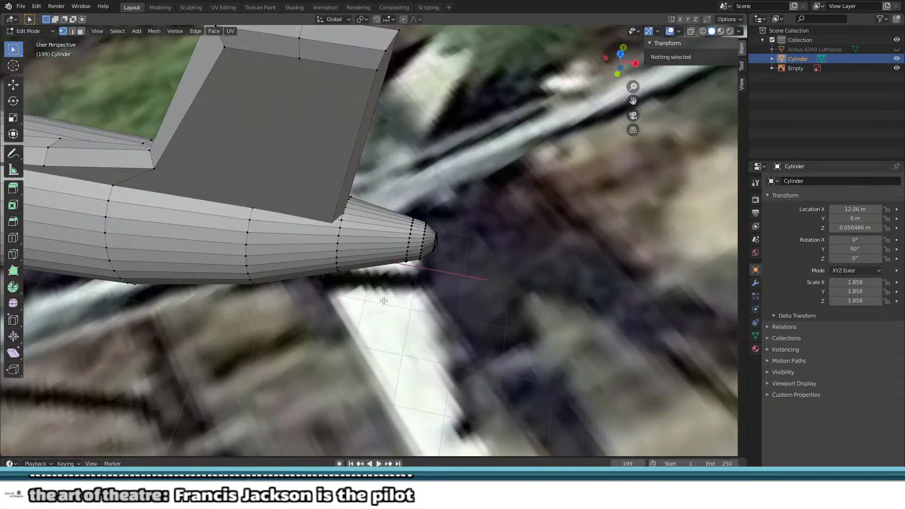
middle_click_drag(382, 321, 407, 230)
key("Tab")
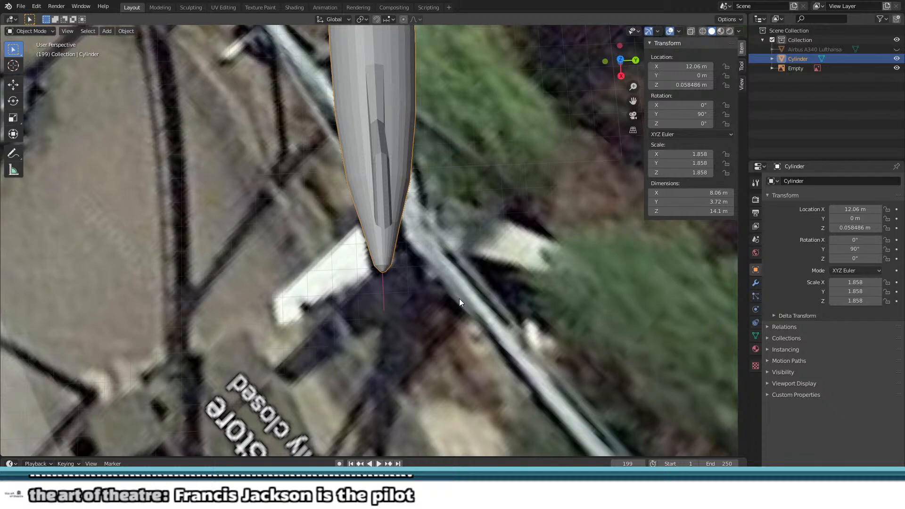
key("r")
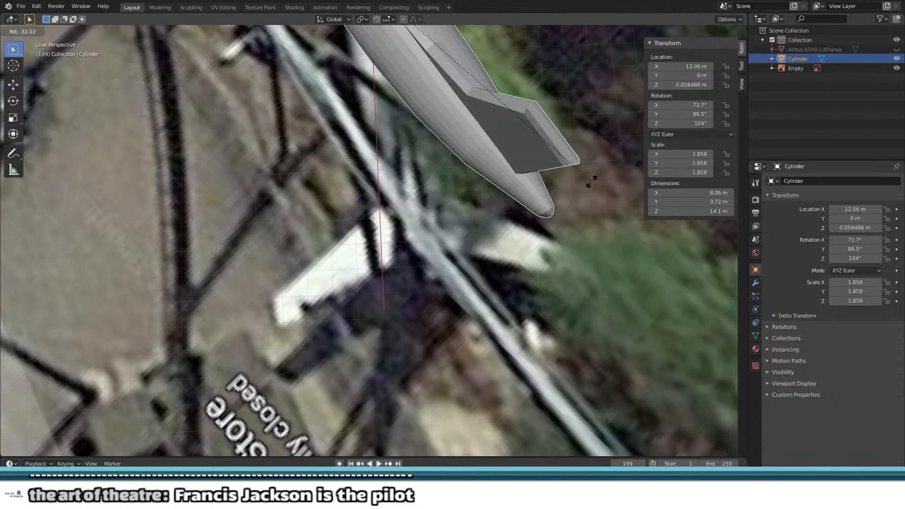
left_click(370, 280)
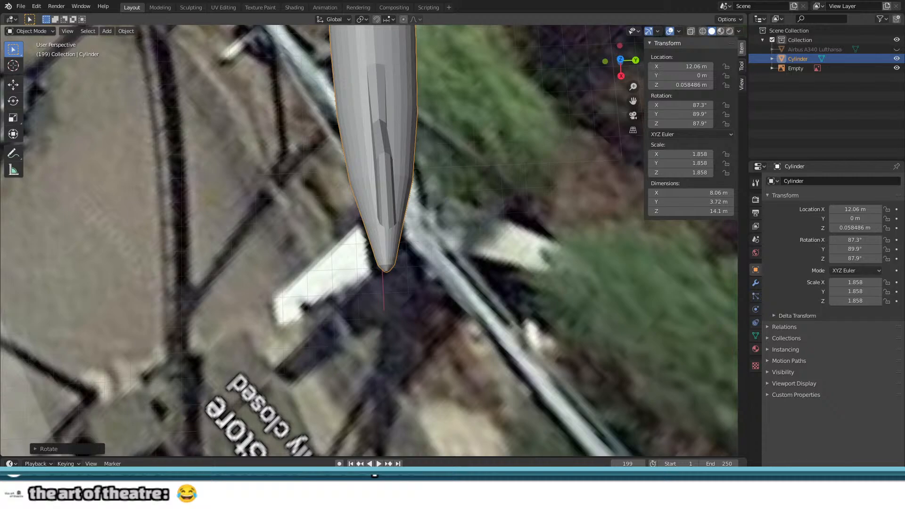
Step: Examine the fin and rear fuselage mesh in edit mode, selecting a vertex on the fuselage ring near the fin's rear base
middle_click_drag(420, 225, 508, 153)
scroll(302, 212, "up", 3)
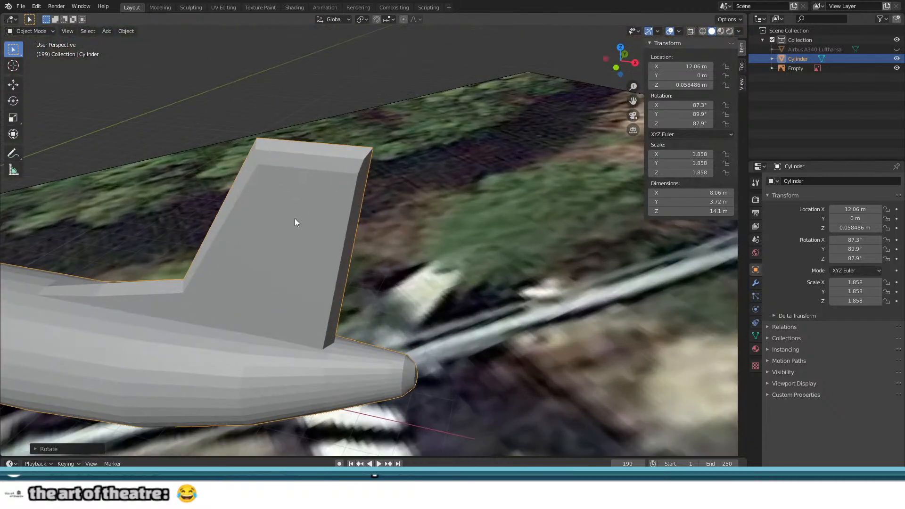
key("Tab")
middle_click_drag(402, 292, 219, 197)
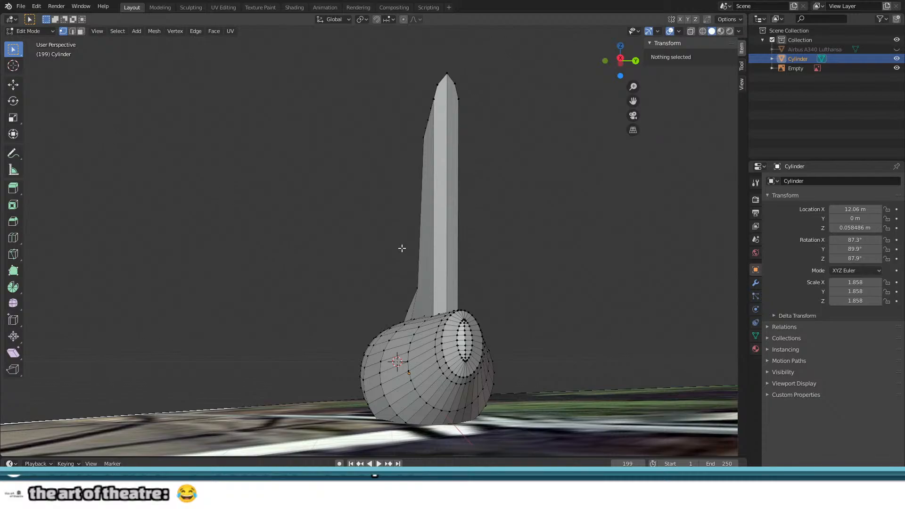
middle_click_drag(219, 219, 273, 241)
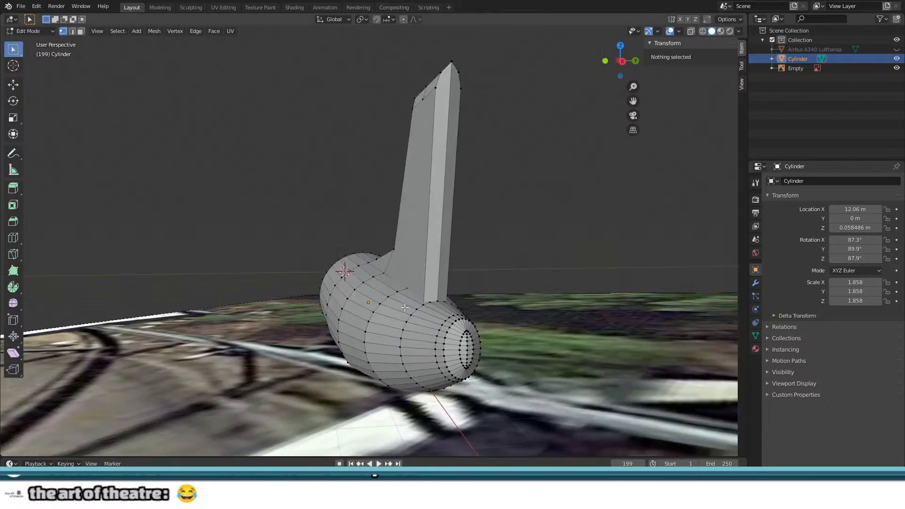
middle_click_drag(405, 307, 430, 337)
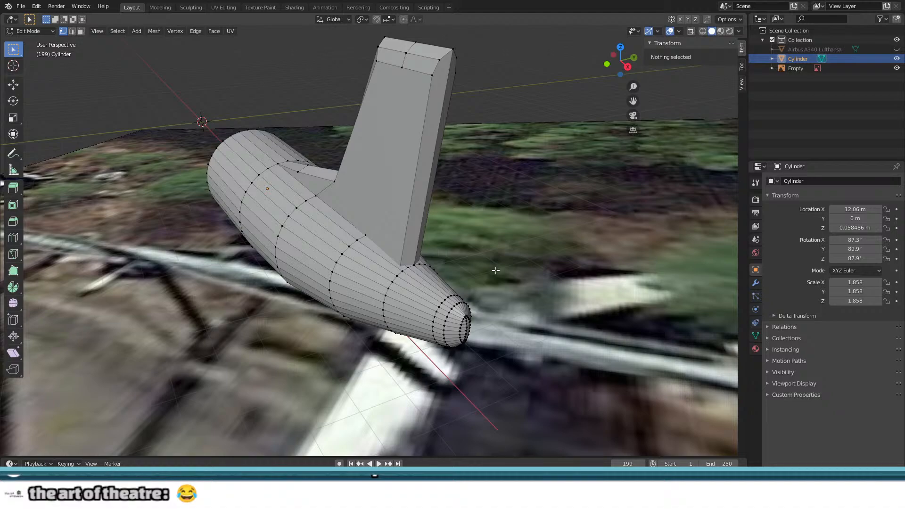
middle_click_drag(528, 239, 504, 255)
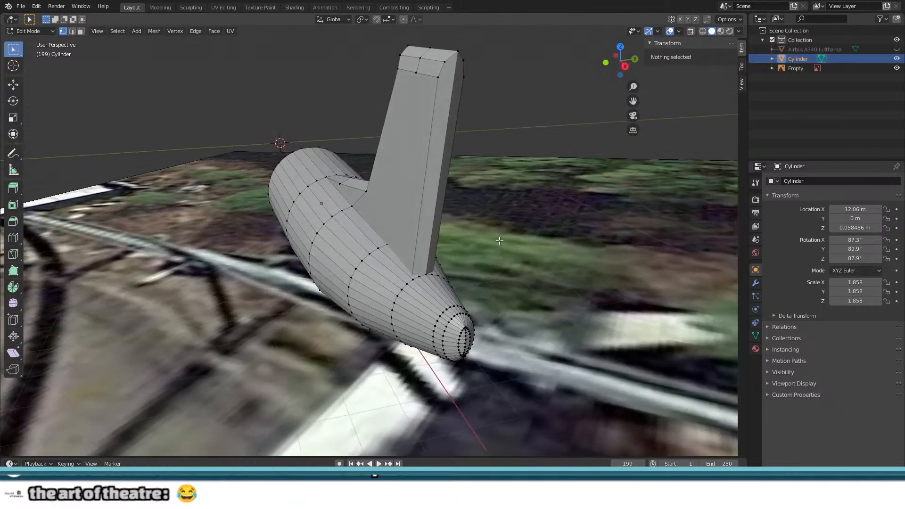
left_click(407, 291)
scroll(410, 306, "up", 5)
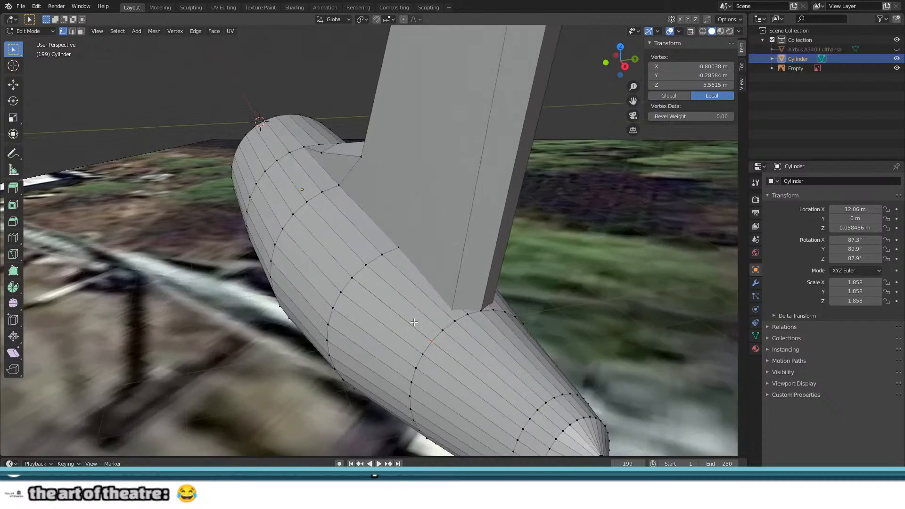
middle_click_drag(374, 300, 419, 250)
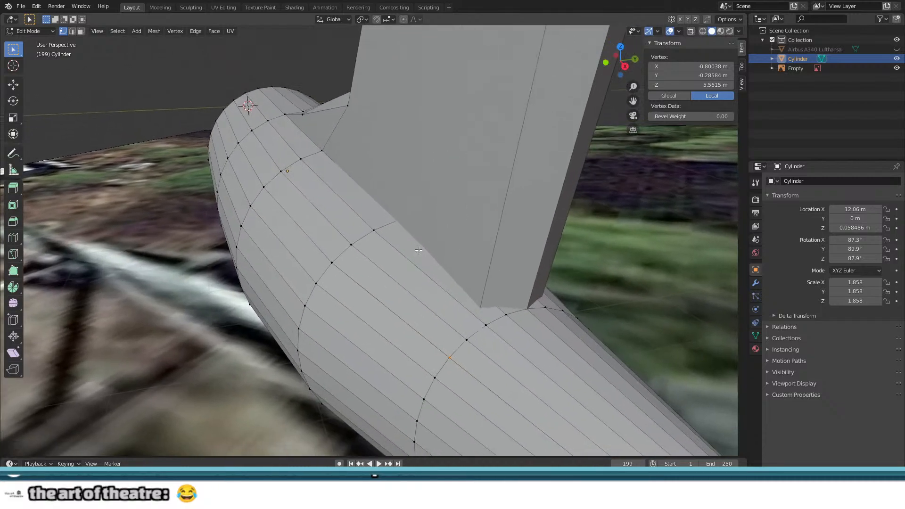
scroll(394, 264, "down", 4)
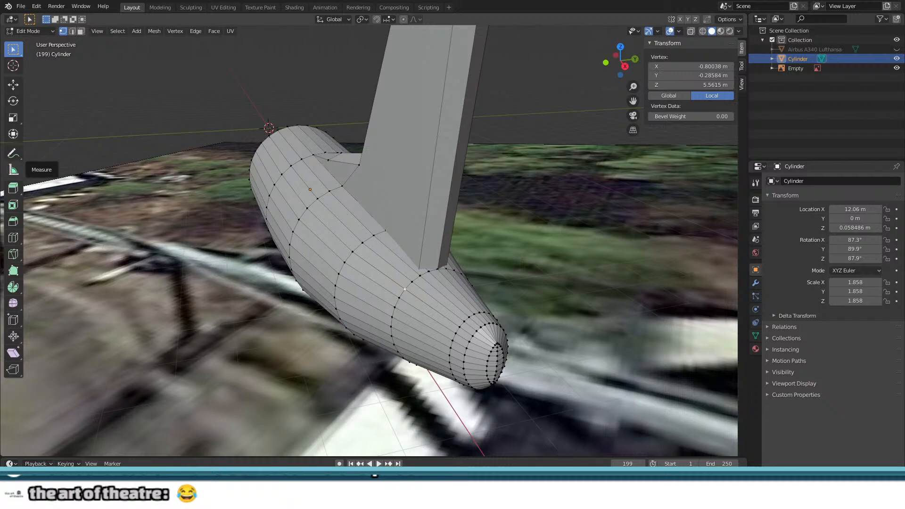
scroll(546, 259, "up", 1)
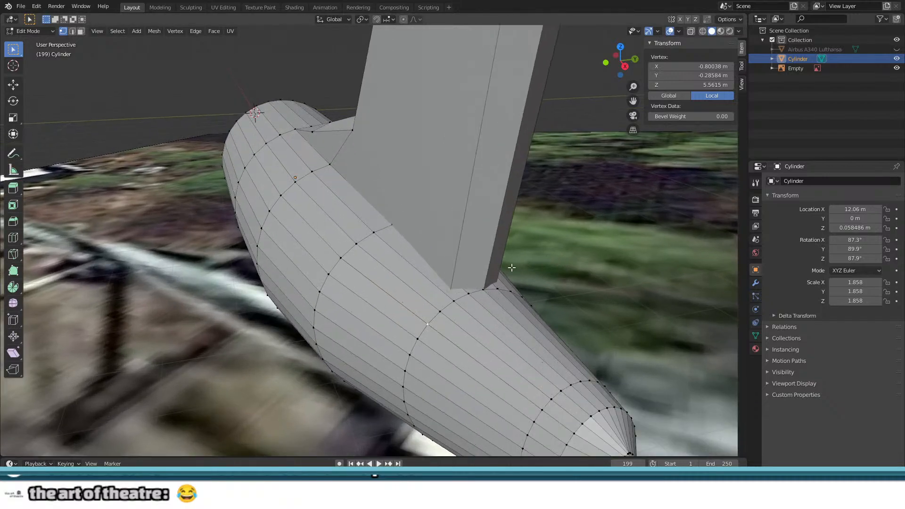
middle_click_drag(511, 264, 258, 261)
scroll(325, 253, "up", 1)
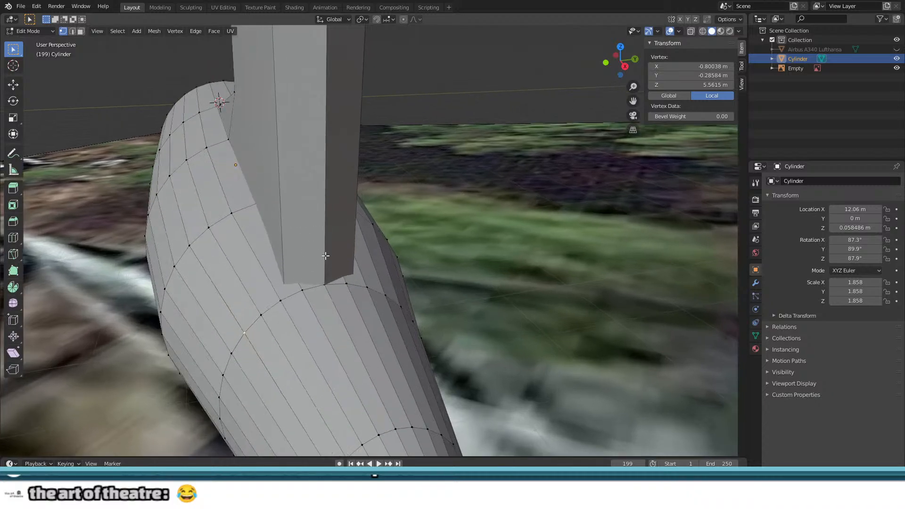
scroll(306, 258, "down", 1)
scroll(297, 261, "up", 2)
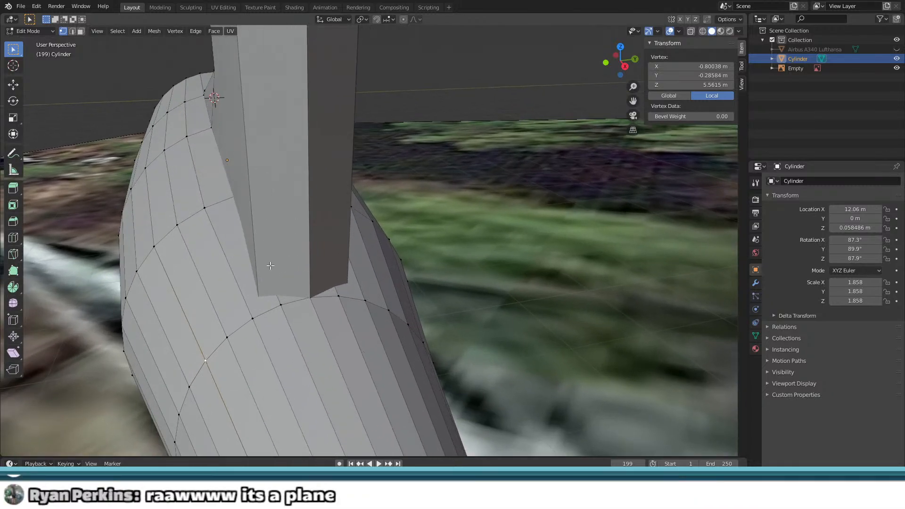
middle_click_drag(270, 265, 636, 292)
Step: Try to simplify the fuselage mesh in object mode with a Collapse Decimate modifier at a ratio of about 0.32
key("Tab")
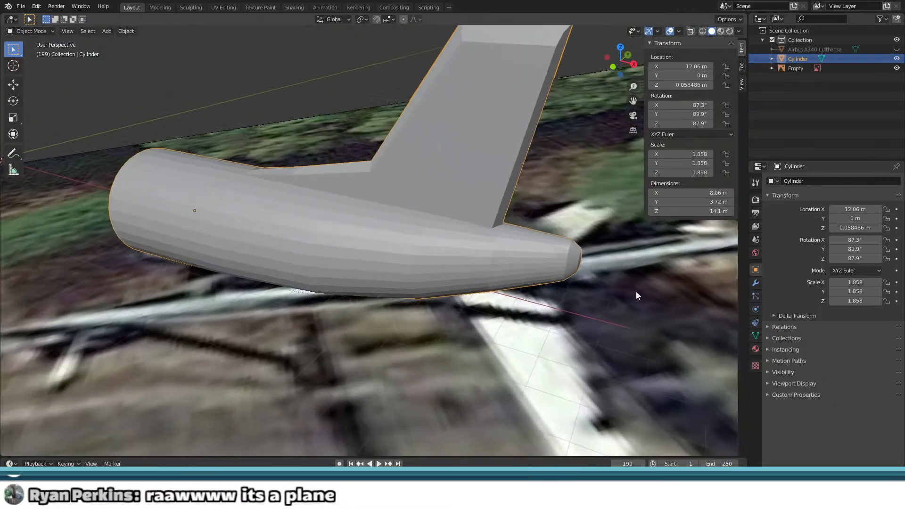
left_click(755, 283)
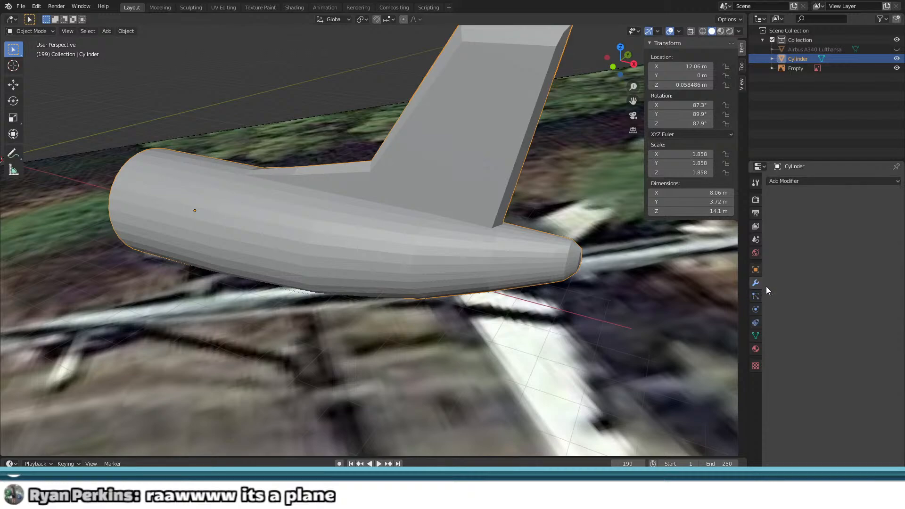
left_click(803, 185)
left_click(707, 244)
left_click_drag(796, 232, 859, 225)
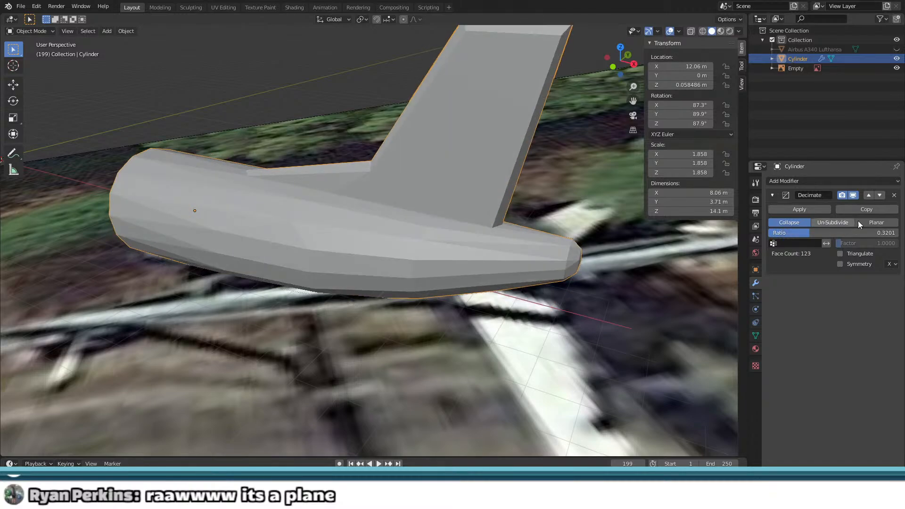
left_click(894, 196)
Step: Examine the fin tip and its rear edge in edit mode, selecting the rear vertex on the tip's rounded side
left_click_drag(417, 251, 405, 283, "shift")
scroll(251, 365, "down", 1)
middle_click_drag(406, 283, 396, 249, "shift")
key("Tab")
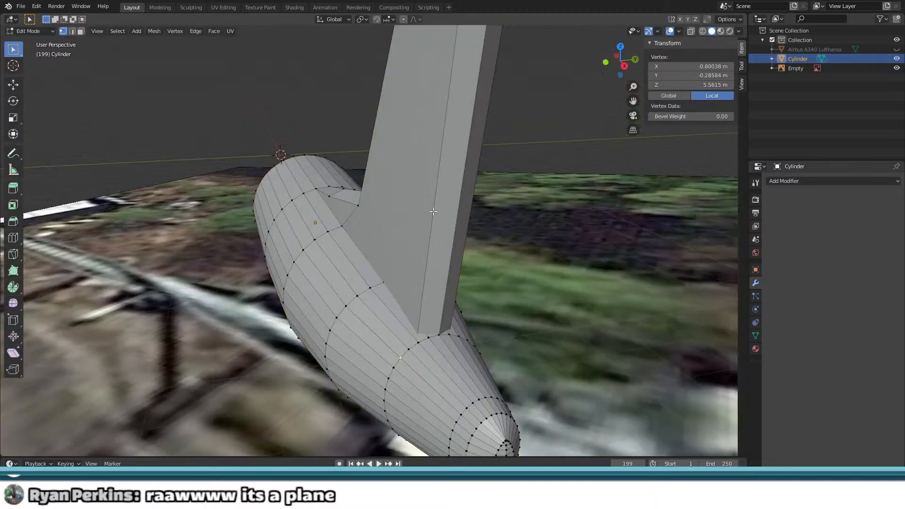
middle_click_drag(476, 130, 445, 143)
scroll(446, 143, "down", 4)
scroll(396, 163, "up", 2)
middle_click_drag(396, 163, 374, 177)
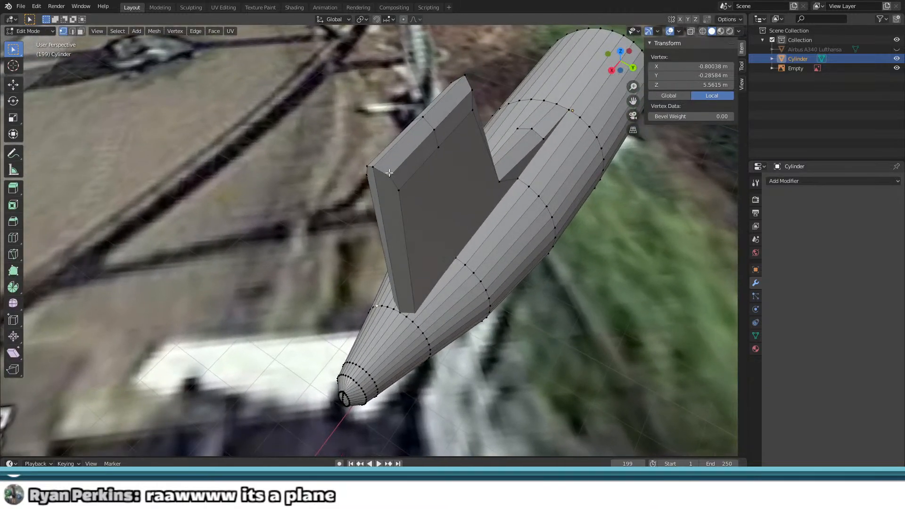
scroll(373, 102, "up", 3)
middle_click_drag(373, 96, 364, 120)
middle_click_drag(347, 182, 401, 135)
left_click(415, 150)
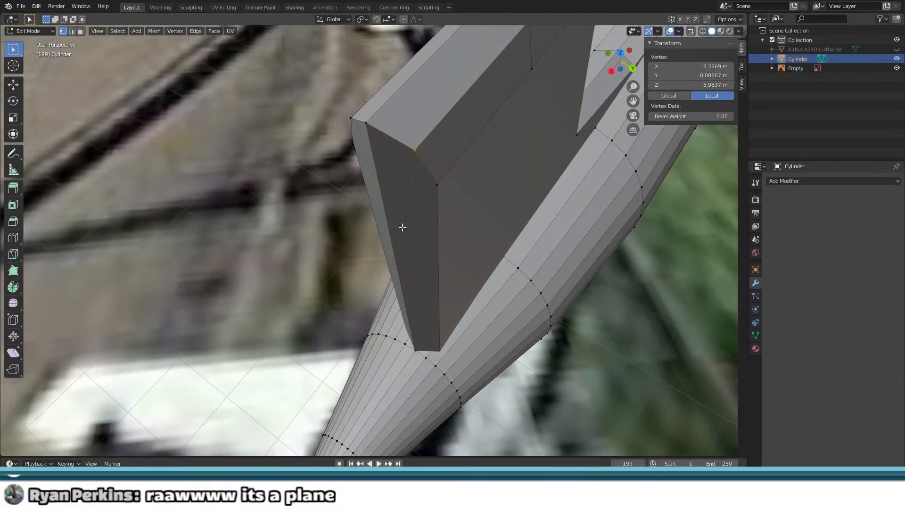
Step: Lower the centre vertex at the fin's rear base about 0.2 m along global Z, level with the base corners
middle_click_drag(413, 311, 436, 265)
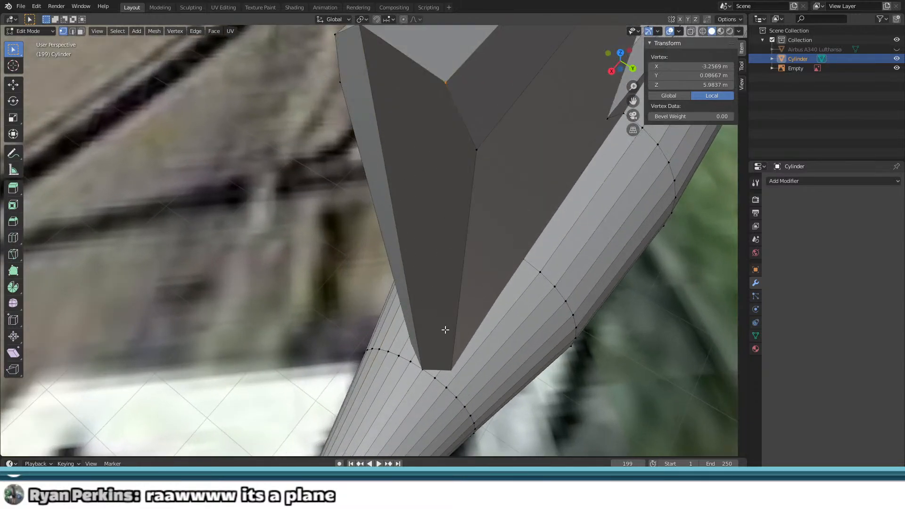
middle_click_drag(445, 346, 459, 211)
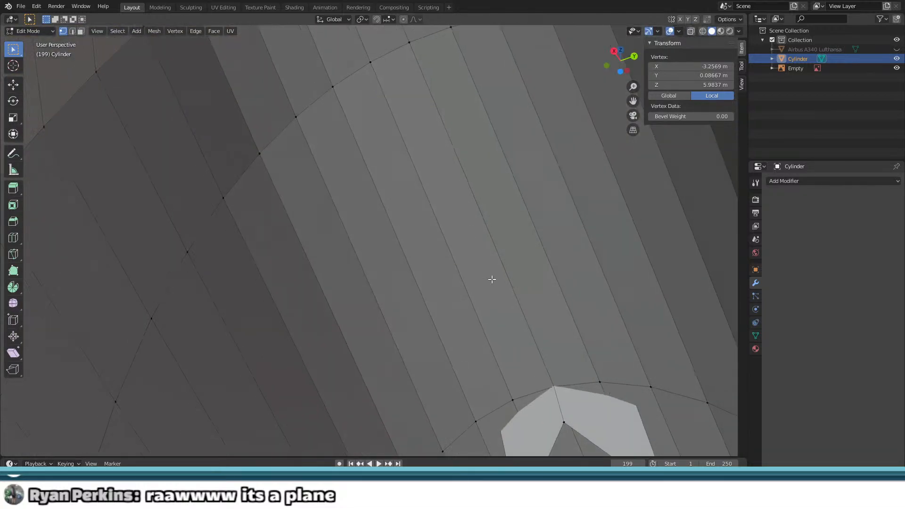
middle_click_drag(509, 313, 513, 222)
left_click(546, 275)
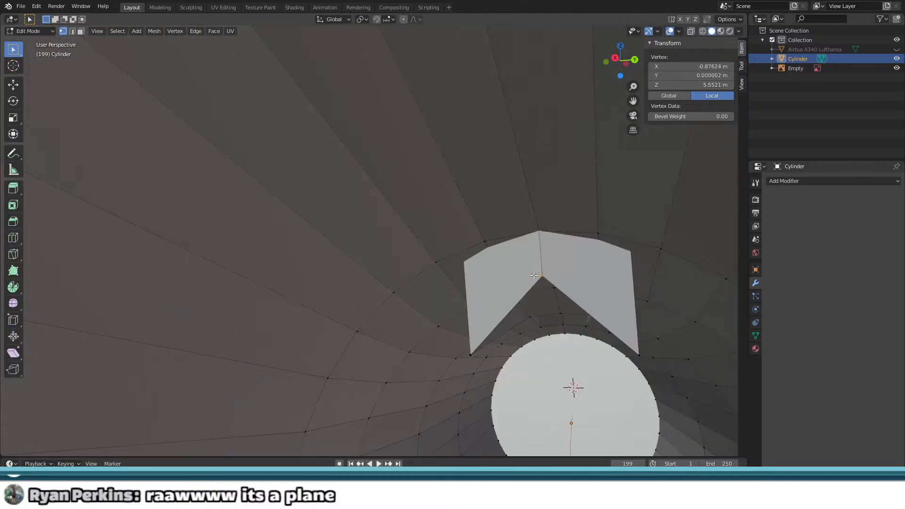
key("g")
key("z")
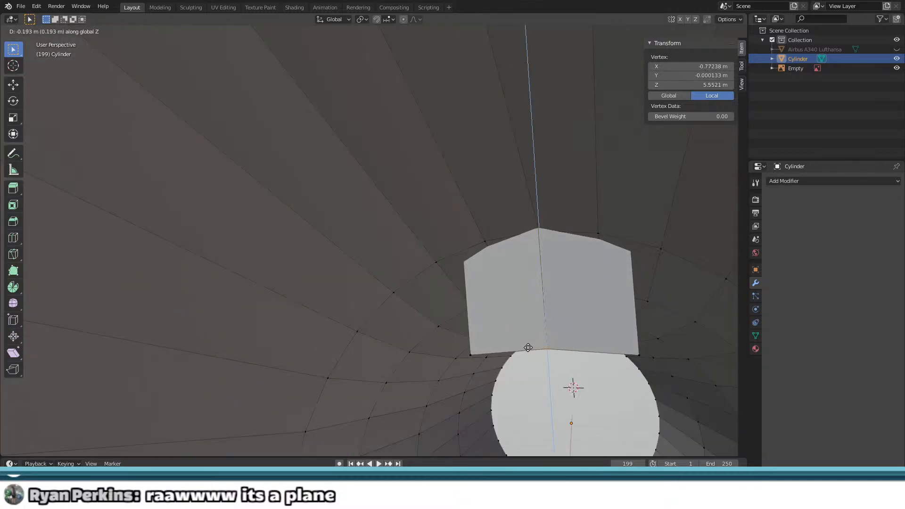
left_click(525, 353)
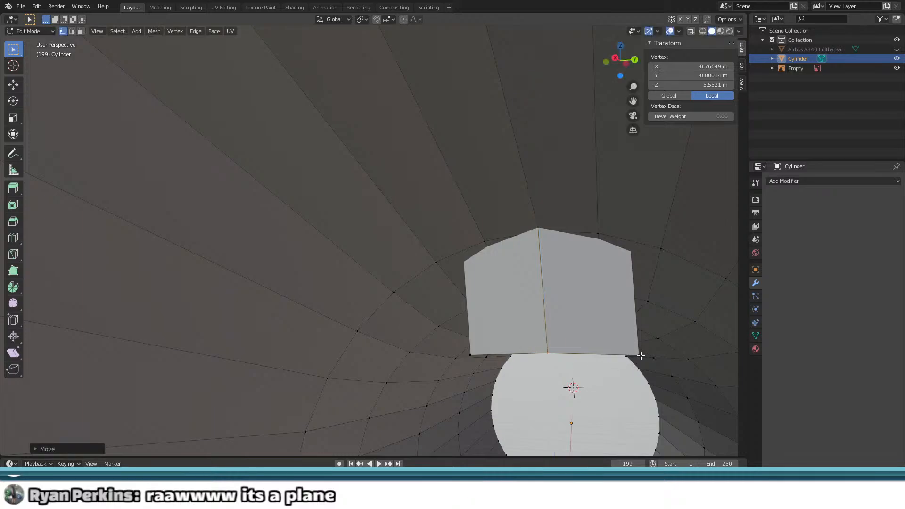
Step: Subdivide the fin's rear base edge between the lowered centre vertex and one side corner
left_click(638, 356, "shift")
scroll(552, 328, "up", 6)
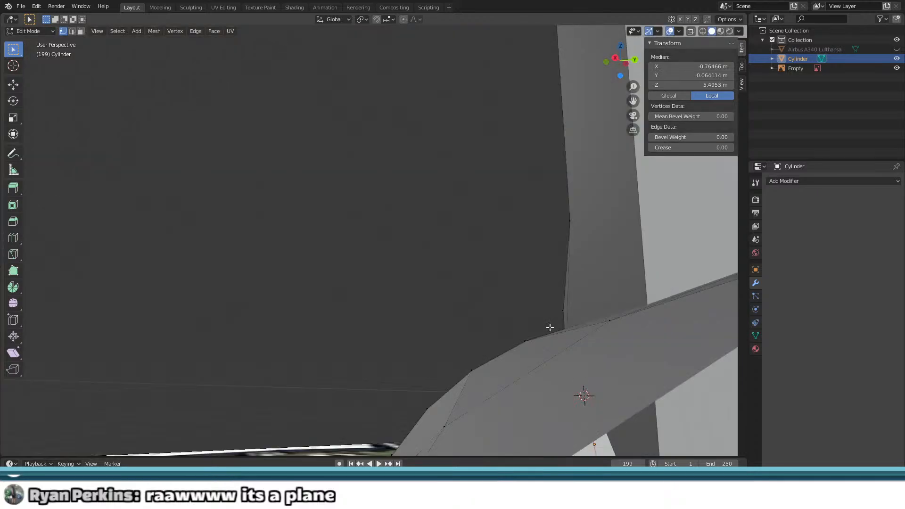
scroll(546, 325, "down", 9)
scroll(492, 302, "up", 5)
scroll(534, 264, "down", 3)
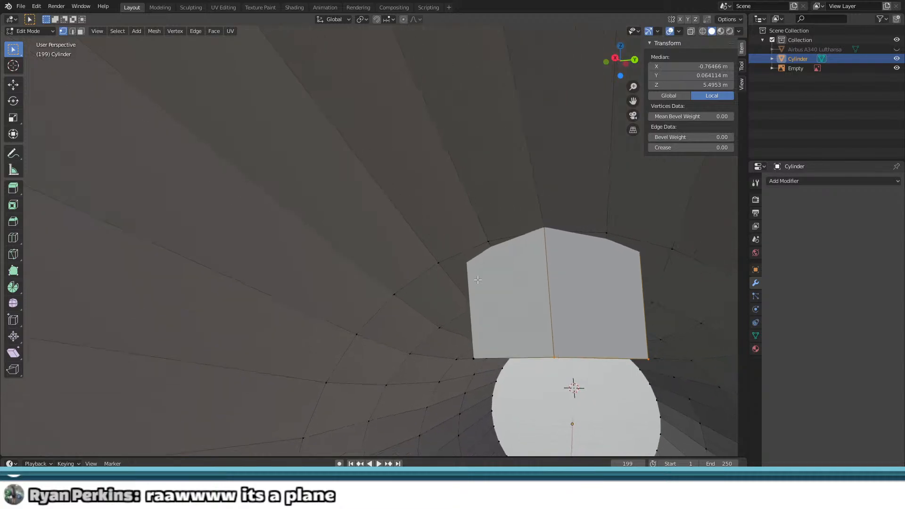
right_click(570, 330)
left_click(566, 244)
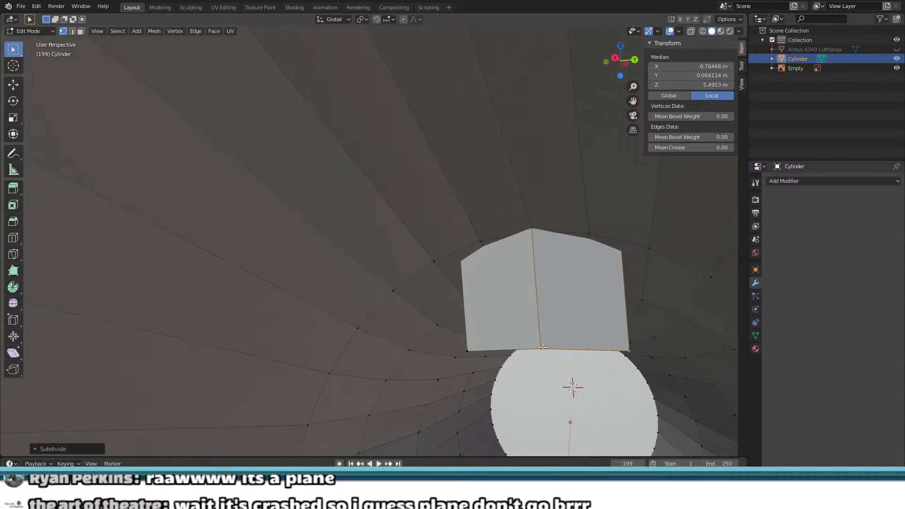
Step: Subdivide the fin's other rear base edge between the opposite corner and the centre vertex
left_click(468, 352)
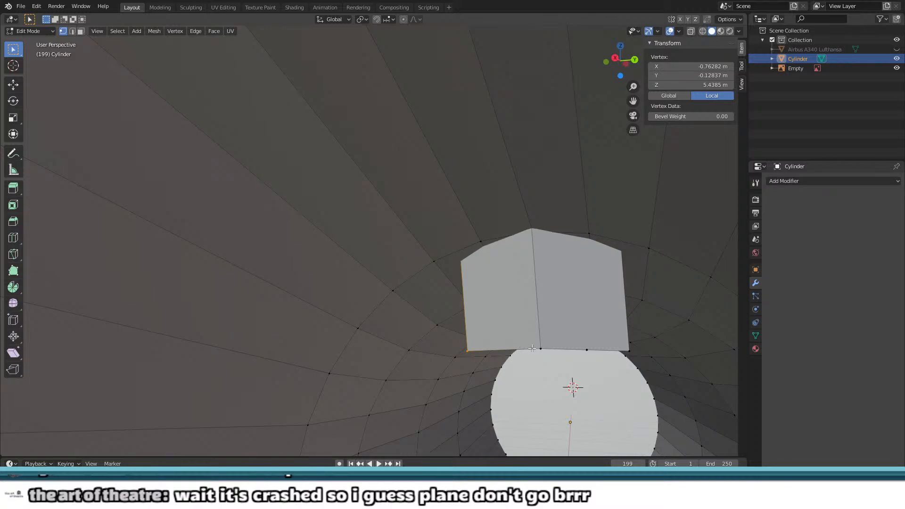
left_click(537, 345, "shift")
right_click(538, 345)
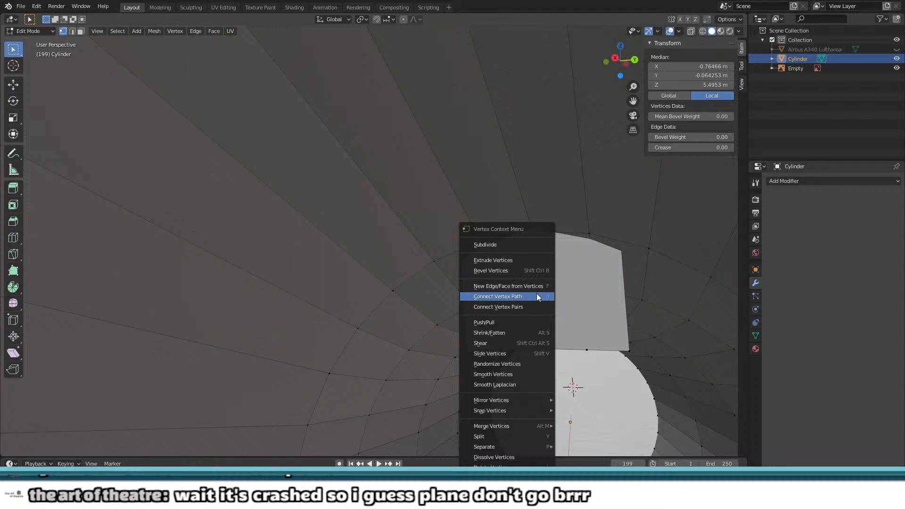
left_click(532, 247)
Step: Connect the first base edge's midpoint to the rounded tip vertex above it with an edge along the fin's rear face
middle_click_drag(629, 313, 620, 327)
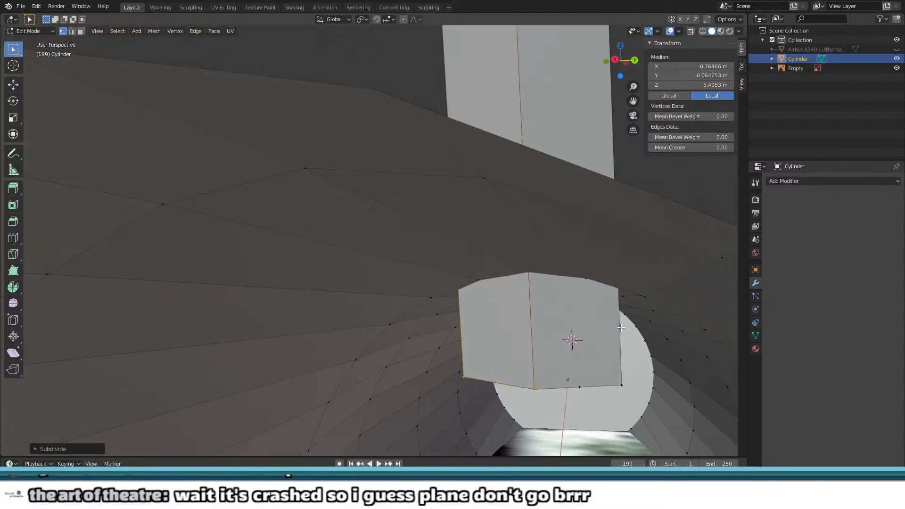
left_click(575, 385)
scroll(471, 212, "down", 5)
middle_click_drag(439, 155, 434, 219)
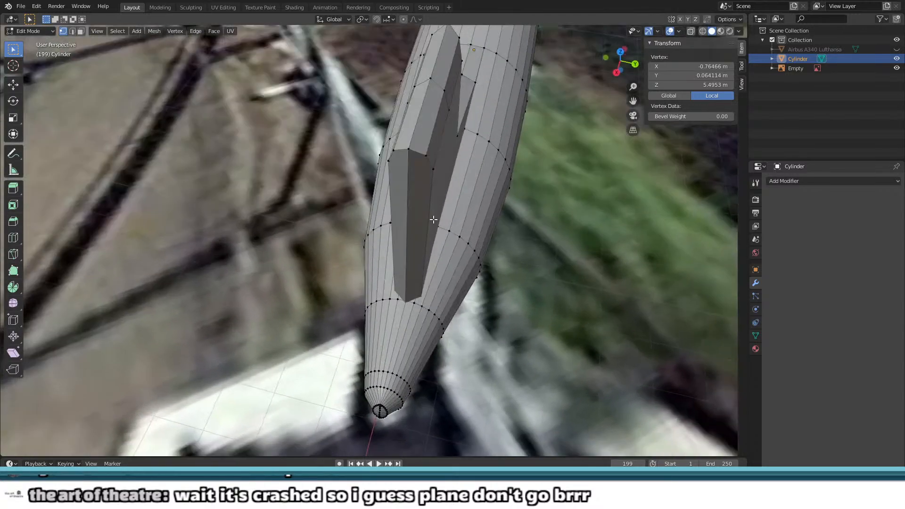
left_click(431, 160, "shift")
key("f")
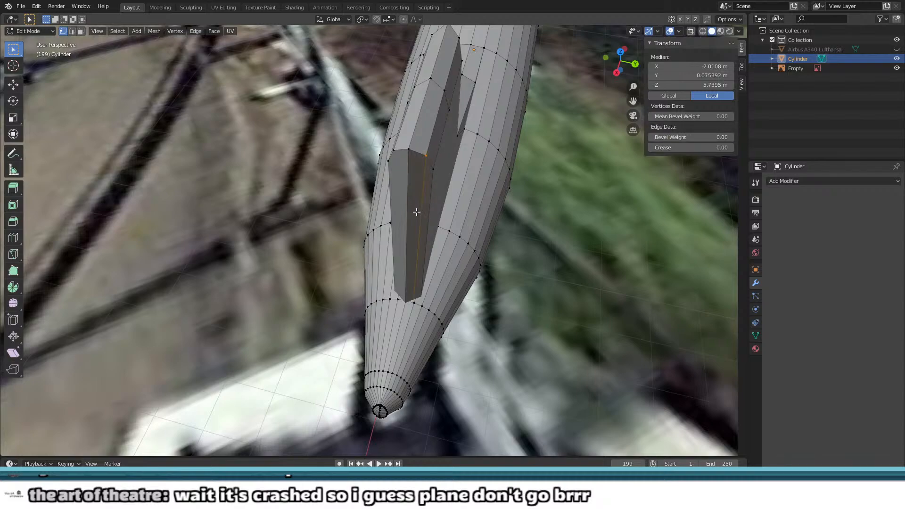
Step: Join the opposite base edge's midpoint to the matching tip vertex with a second edge along the fin's rear face
middle_click_drag(404, 268, 418, 258)
left_click_drag(427, 85, 429, 89)
scroll(443, 236, "up", 5)
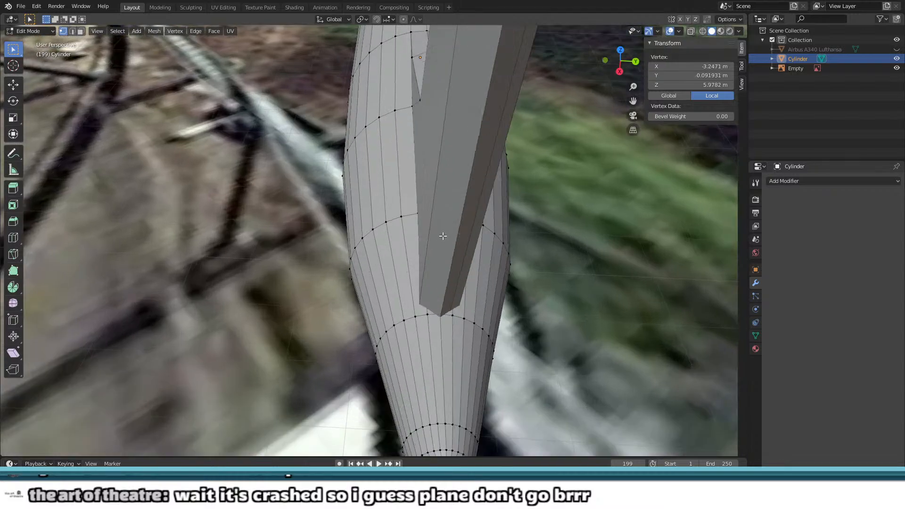
middle_click_drag(441, 276, 426, 210)
scroll(430, 210, "down", 4)
scroll(432, 210, "up", 4)
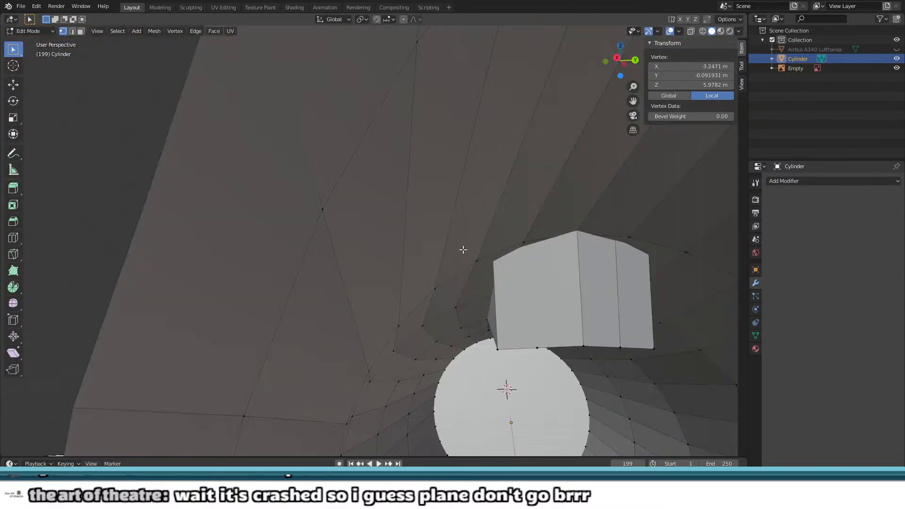
scroll(462, 248, "down", 2)
left_click_drag(439, 242, 445, 251)
key("ctrl+g")
scroll(453, 229, "down", 4)
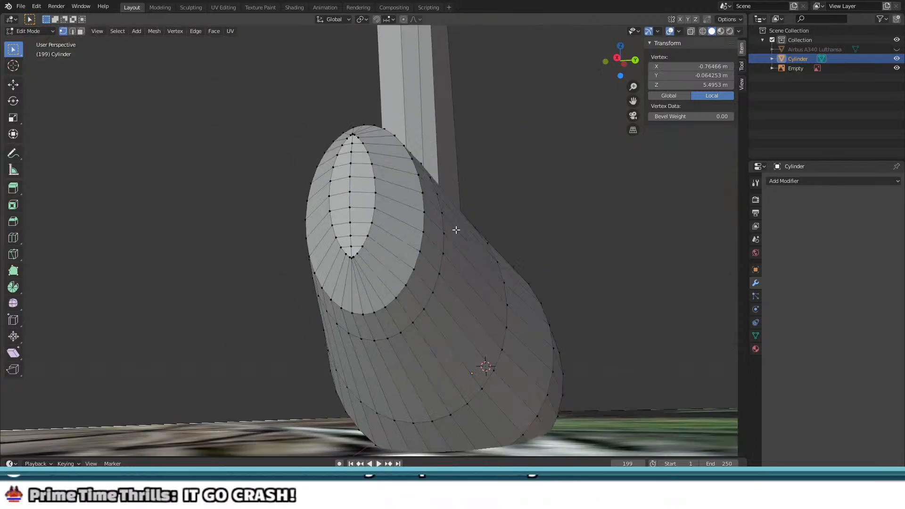
middle_click_drag(408, 177, 391, 94)
left_click(391, 92, "shift")
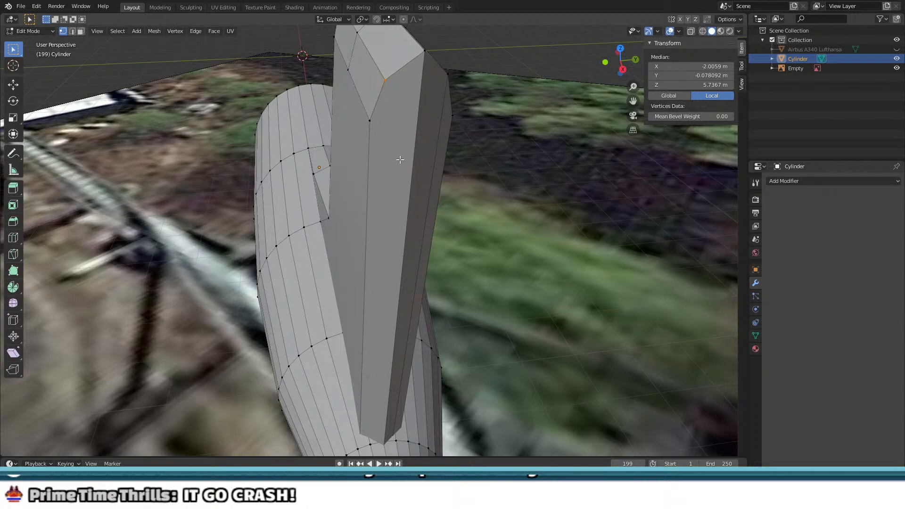
key("f")
Step: Examine the new rear-face edge where it meets the fin tip
middle_click_drag(397, 162, 336, 83)
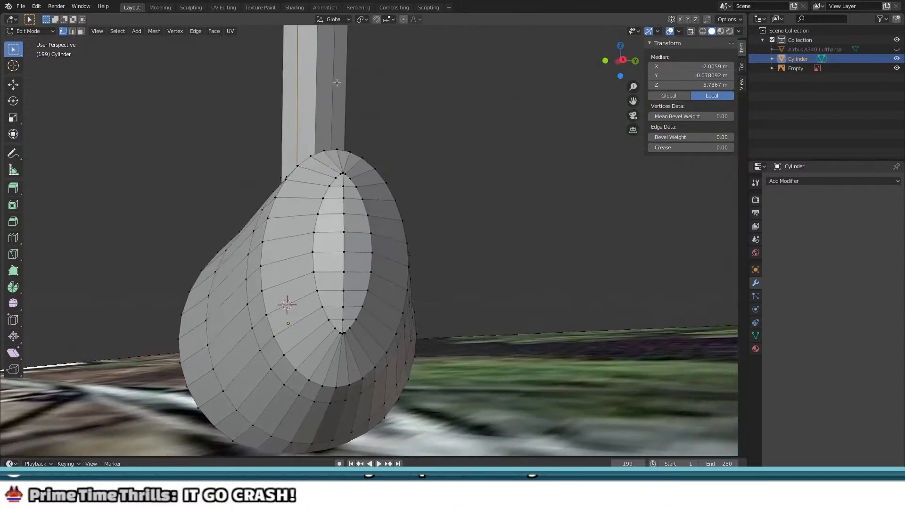
scroll(327, 125, "up", 5)
middle_click_drag(270, 178, 398, 147, "shift")
scroll(350, 160, "down", 3)
scroll(398, 147, "up", 5)
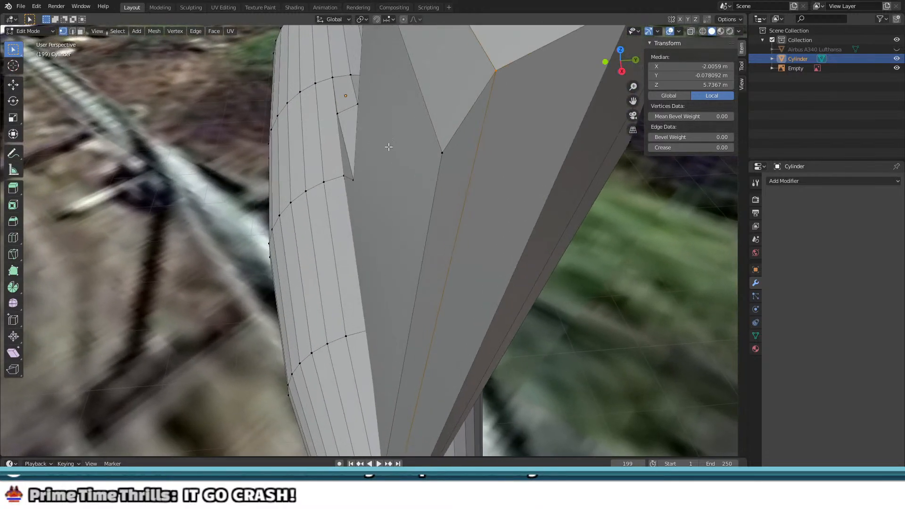
left_click_drag(517, 117, 542, 152)
mouse_move(542, 152)
middle_mouse_down()
mouse_move(632, 125)
mouse_move(527, 145)
middle_mouse_up()
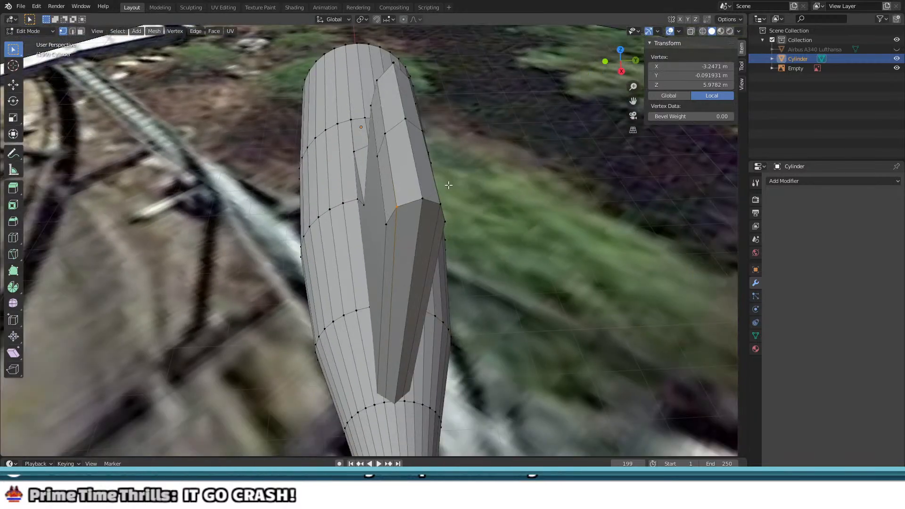
Step: Edge-slide the three-vertex lengthwise row on one side of the fin tip slightly toward the centre ridge
left_click(399, 204)
left_click(381, 124, "shift")
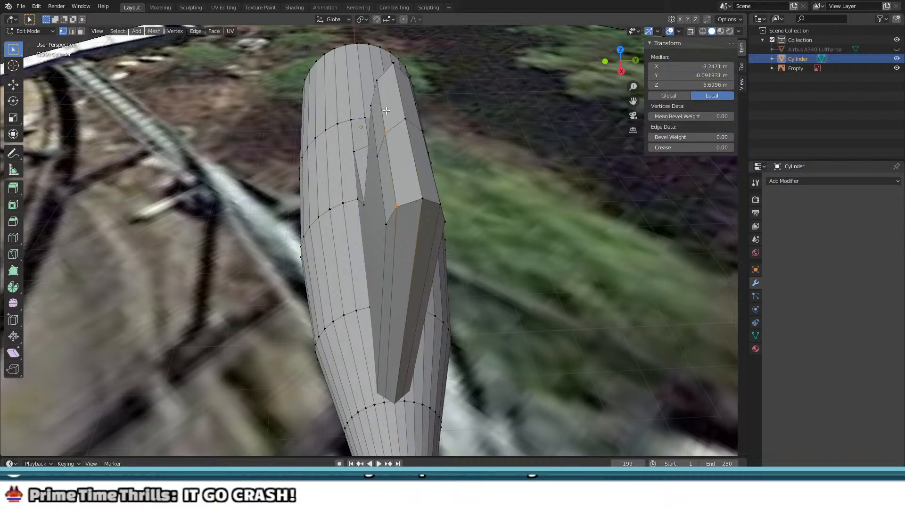
left_click(373, 77, "shift")
middle_click_drag(380, 185, 384, 130)
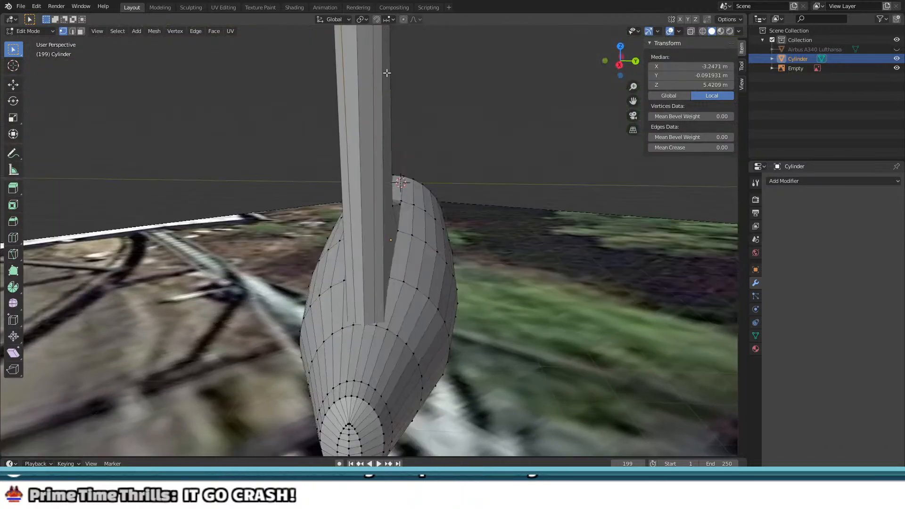
middle_click_drag(386, 75, 412, 199, "shift")
scroll(413, 199, "up", 5)
middle_click_drag(371, 178, 404, 156)
key("g")
key("g")
left_click(392, 150)
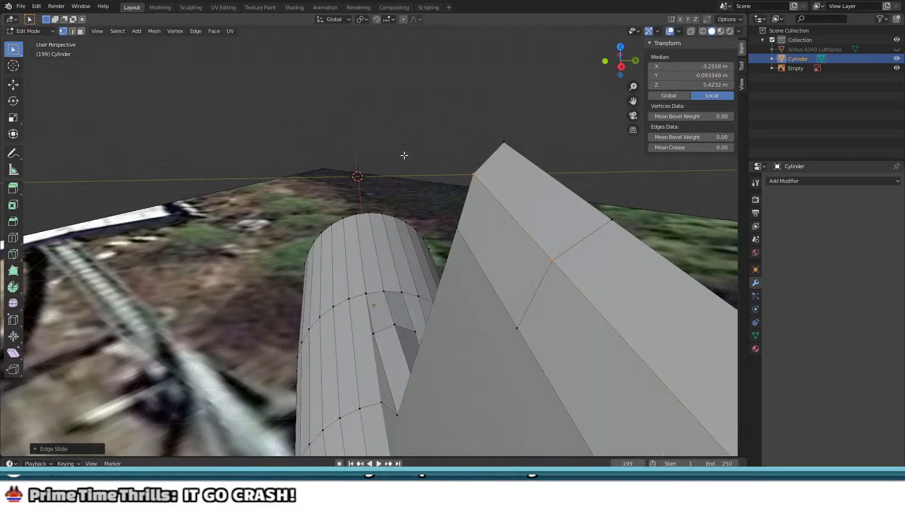
Step: Inspect the rounded fin tip's profile from behind and above, and clear the selection
scroll(404, 156, "down", 5)
middle_click_drag(476, 212, 445, 193)
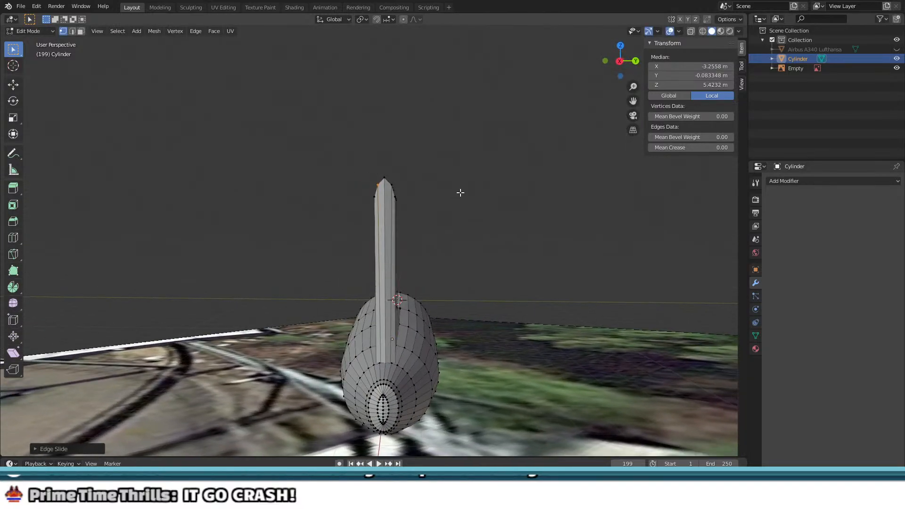
scroll(420, 182, "up", 5)
scroll(424, 154, "down", 5)
scroll(421, 162, "up", 6)
middle_click_drag(399, 220, 403, 278)
middle_click_drag(485, 314, 479, 309)
scroll(502, 336, "down", 5)
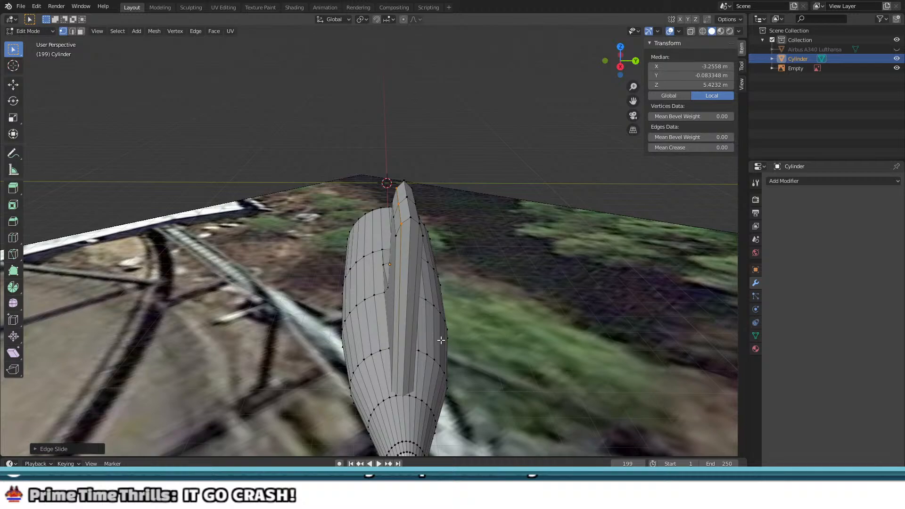
middle_click_drag(441, 340, 429, 274)
key("alt+a")
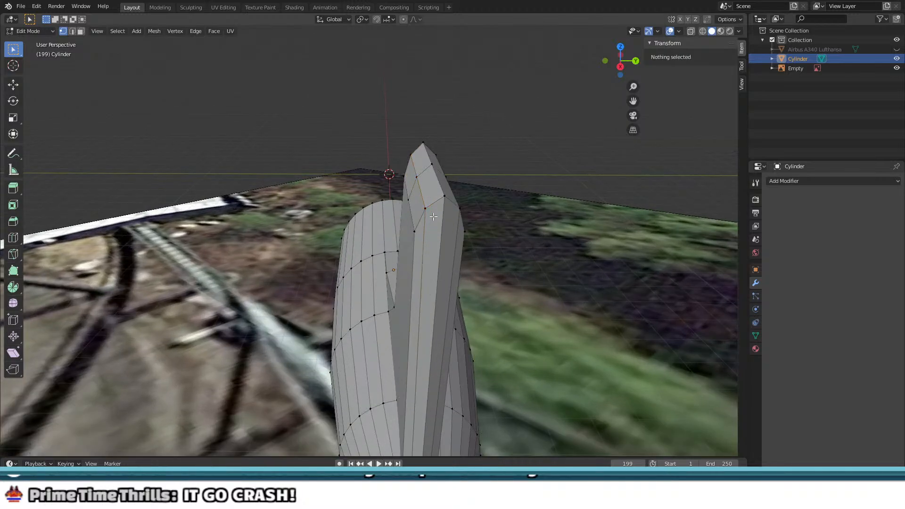
middle_click_drag(433, 217, 396, 215)
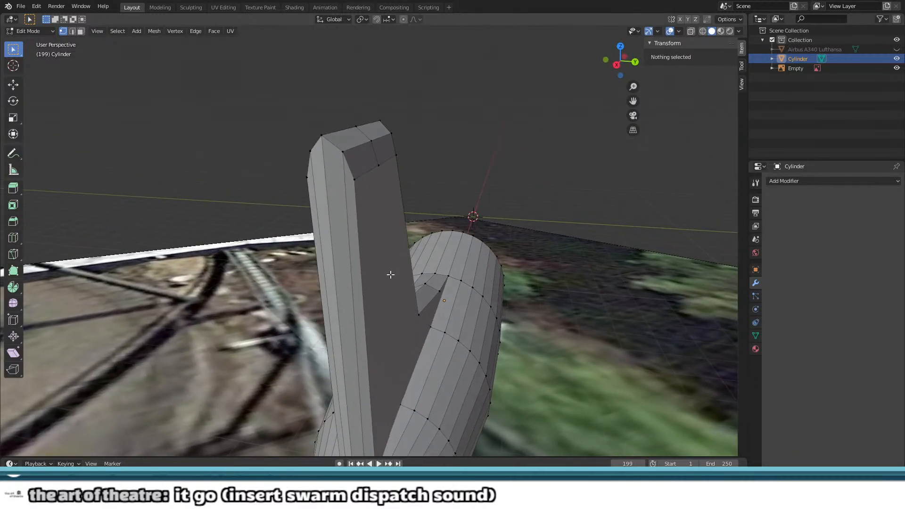
middle_click_drag(391, 274, 431, 33, "shift")
scroll(453, 215, "up", 5)
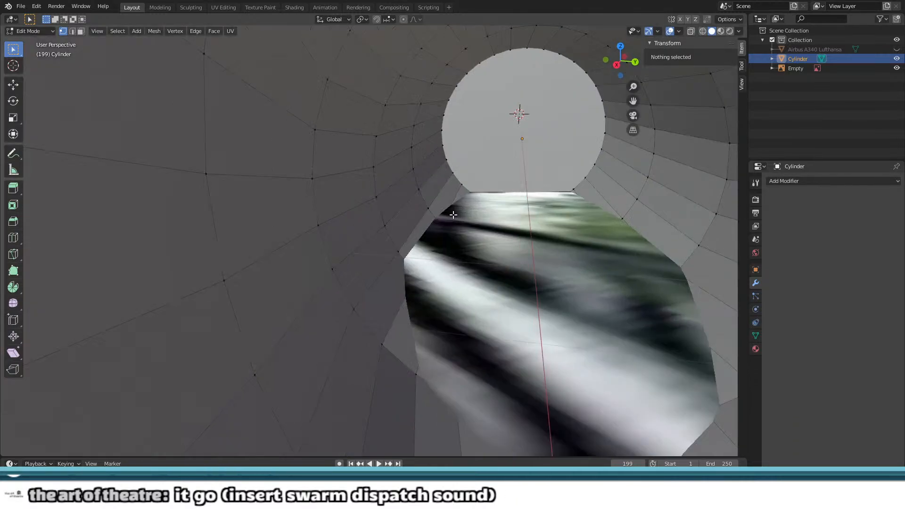
scroll(463, 181, "down", 2)
scroll(463, 179, "up", 1)
middle_click_drag(480, 158, 418, 221, "shift")
middle_click_drag(445, 137, 426, 190, "shift")
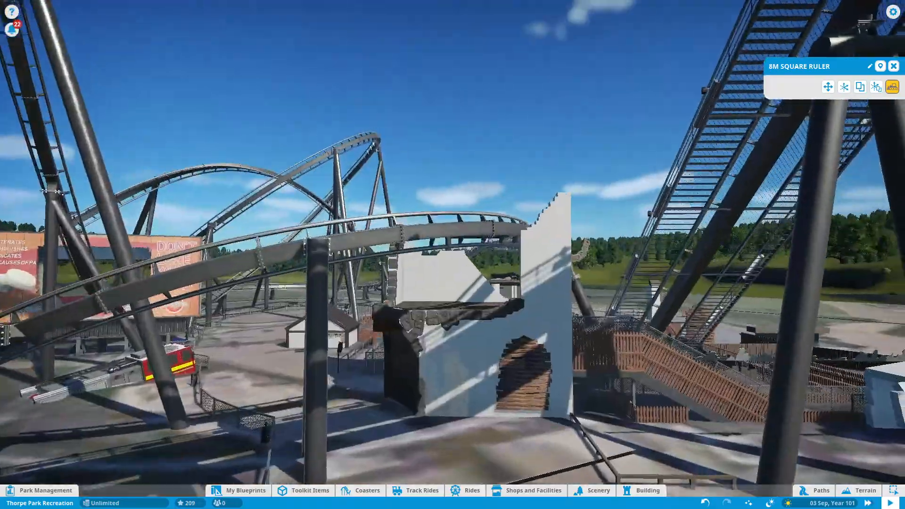
Step: Switch to Planet Coaster and fly through the park to the speaker mounted beneath the raised platform
key("w")
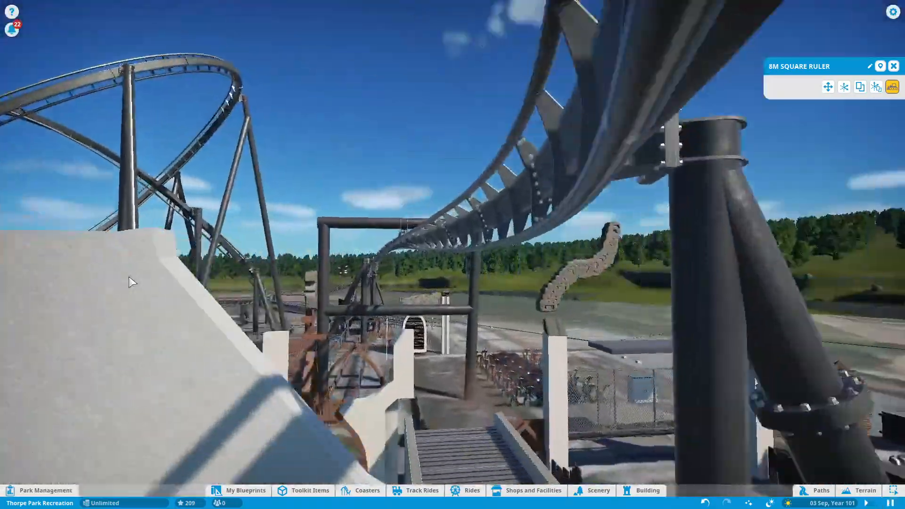
key("w")
middle_click_drag(129, 277, 283, 255)
key("w")
key("w")
key("w")
key("w")
key("w")
middle_click_drag(352, 333, 169, 315)
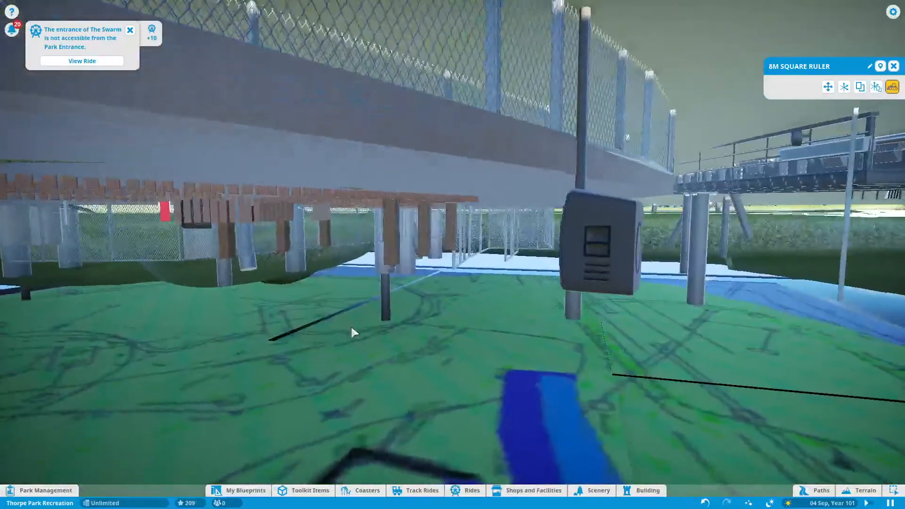
Step: Open the large park speaker under the platform for editing and set its music to TP SwarmDispatch.mp3
left_click(666, 212)
left_click(786, 165)
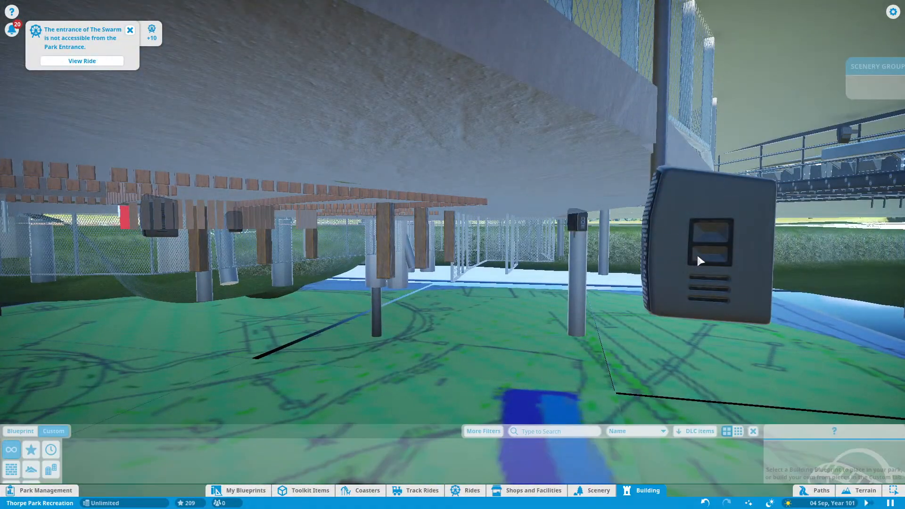
middle_click_drag(696, 253, 754, 170)
left_click(876, 130)
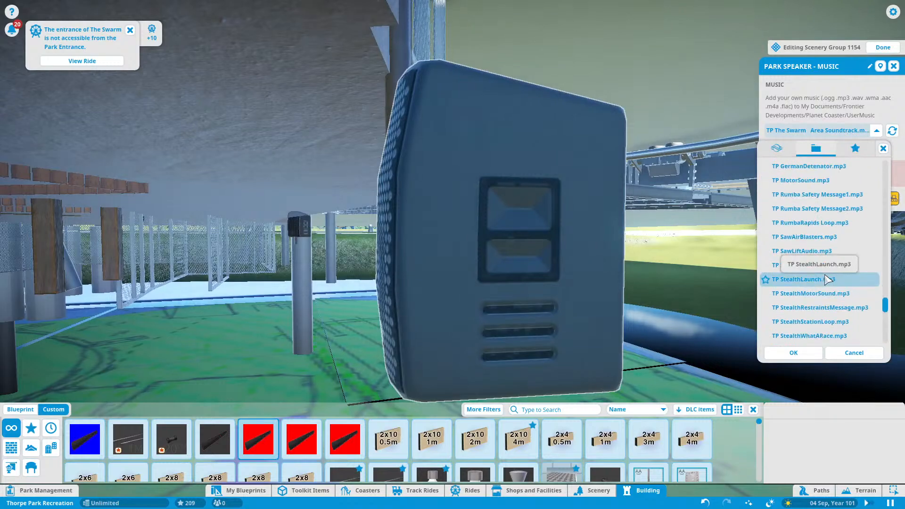
scroll(839, 292, "up", 5)
scroll(839, 237, "down", 2)
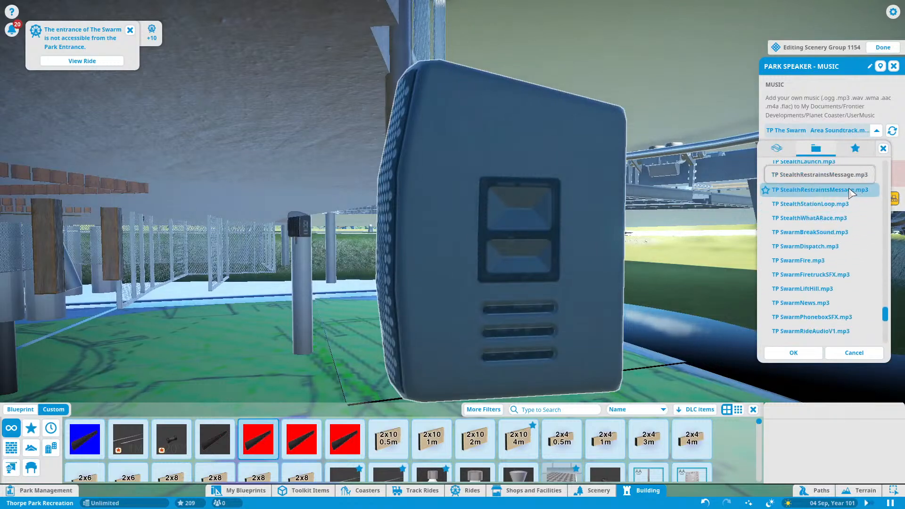
left_click(820, 246)
left_click(801, 354)
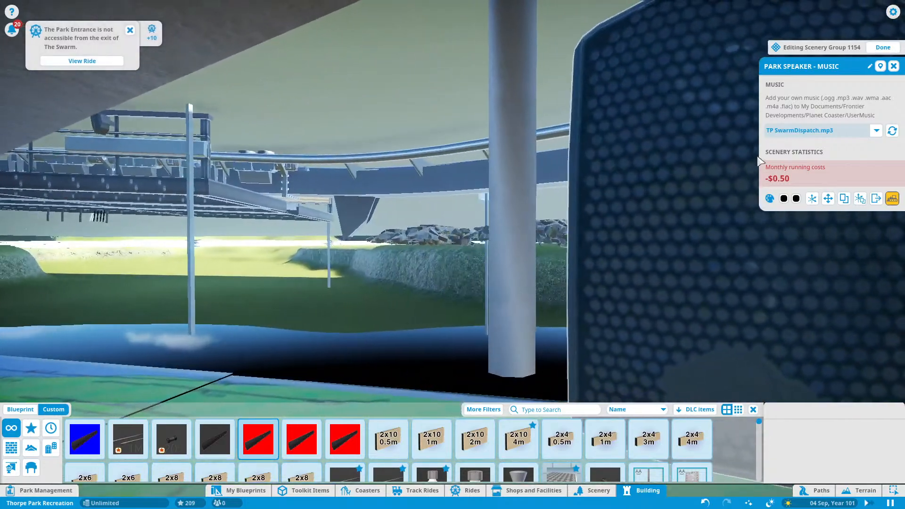
Step: Reapply TP SwarmDispatch.mp3 as the speaker's music twice
left_click(815, 130)
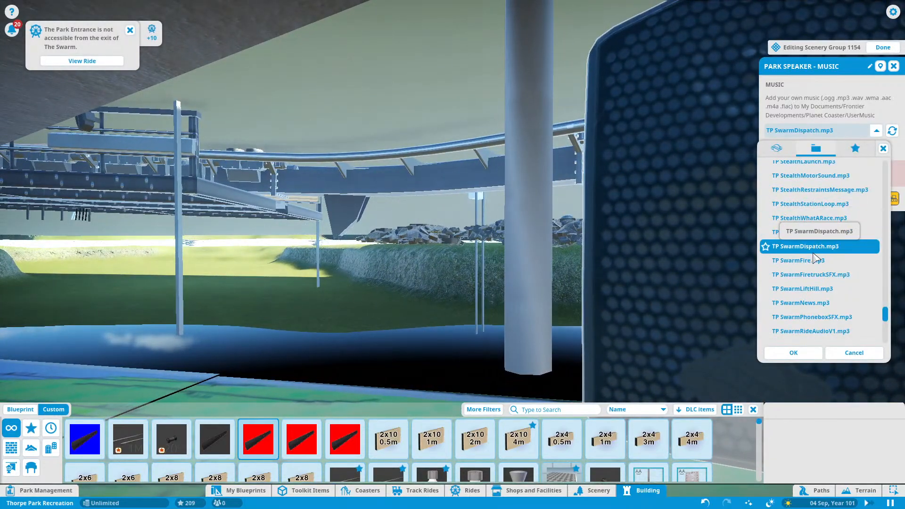
left_click(793, 353)
left_click(820, 130)
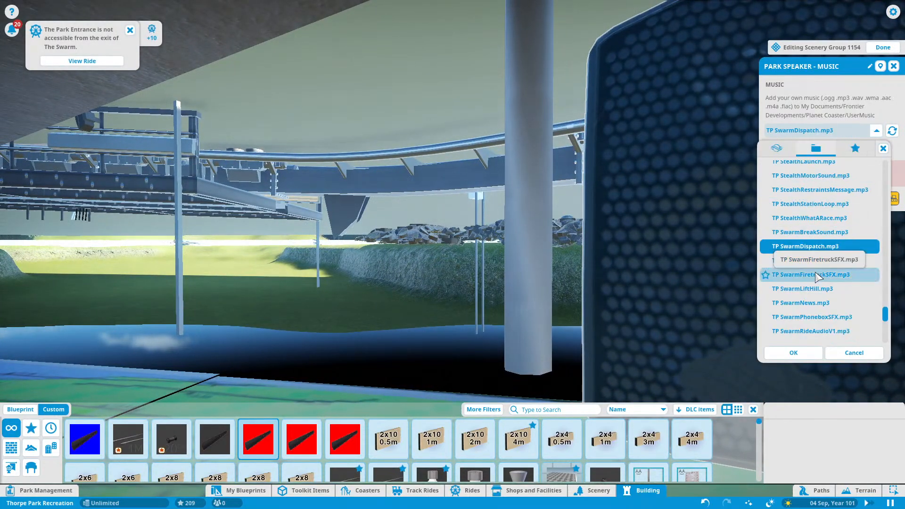
left_click(794, 353)
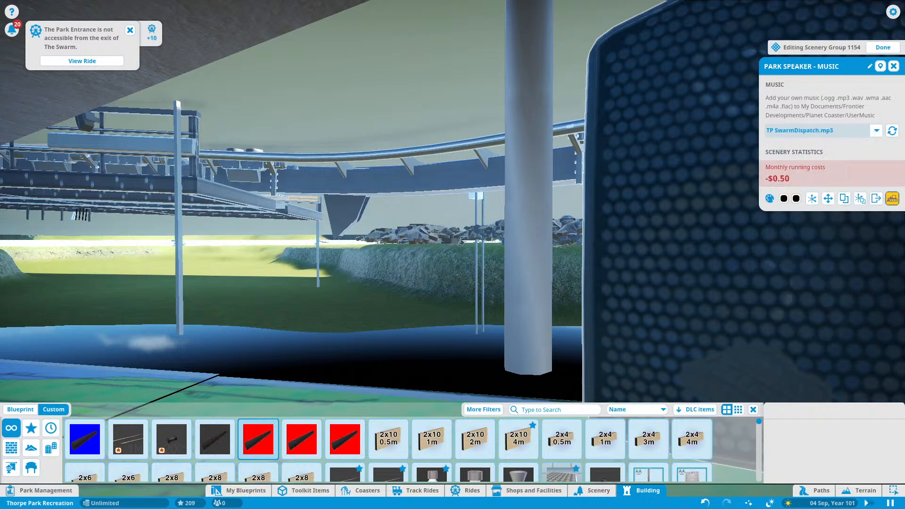
Step: Change the speaker's music to TP SwarmFire.mp3
left_click(801, 132)
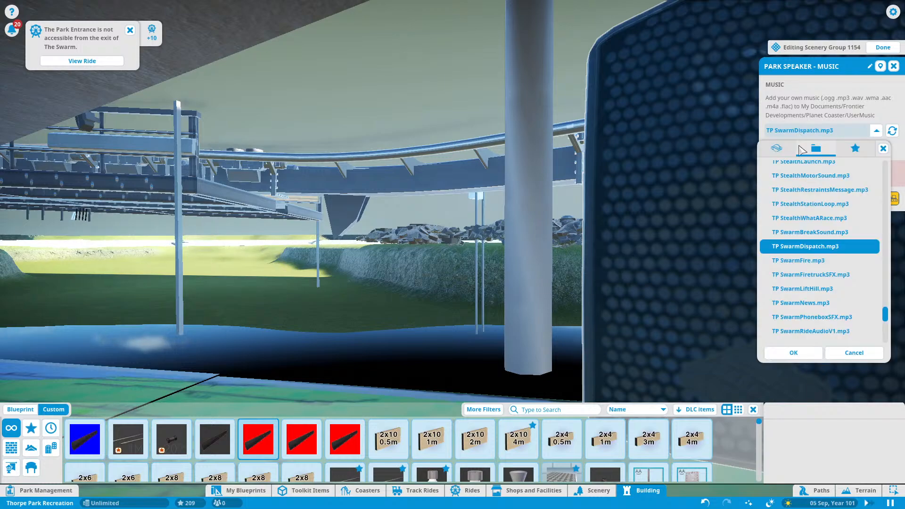
left_click(813, 261)
left_click(794, 352)
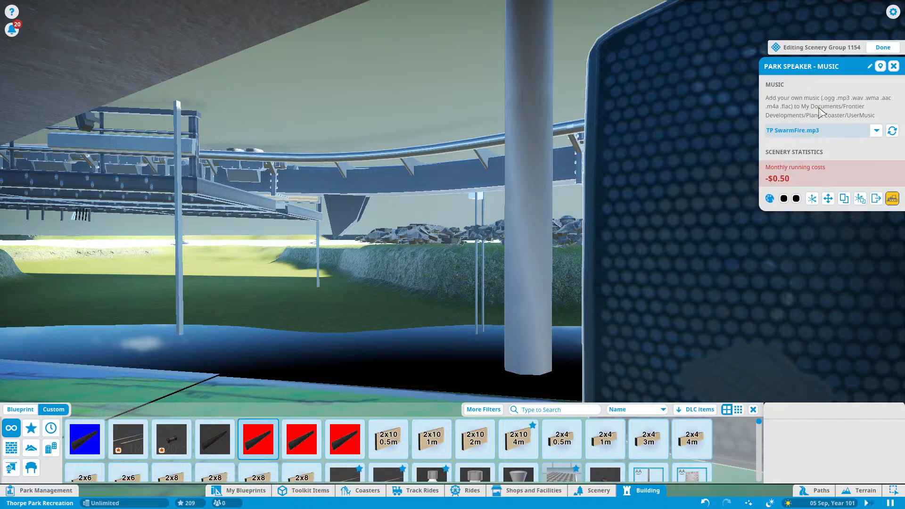
Step: Switch the speaker's music back to TP SwarmDispatch.mp3
left_click(820, 130)
left_click(829, 246)
left_click(794, 352)
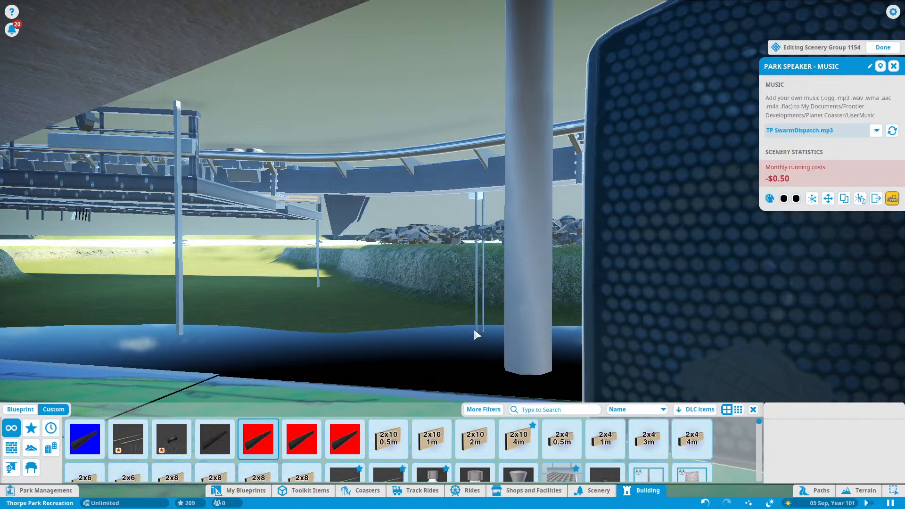
scroll(476, 333, "down", 3)
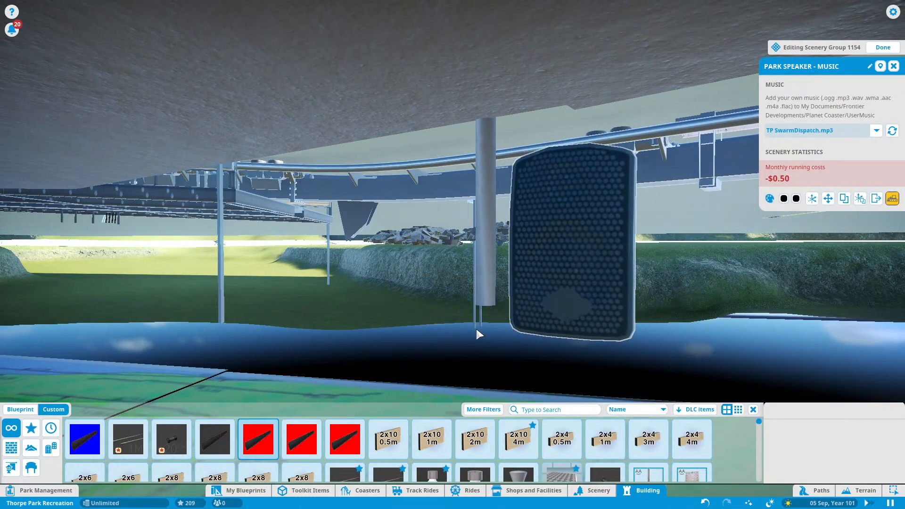
middle_click_drag(118, 167, 208, 194)
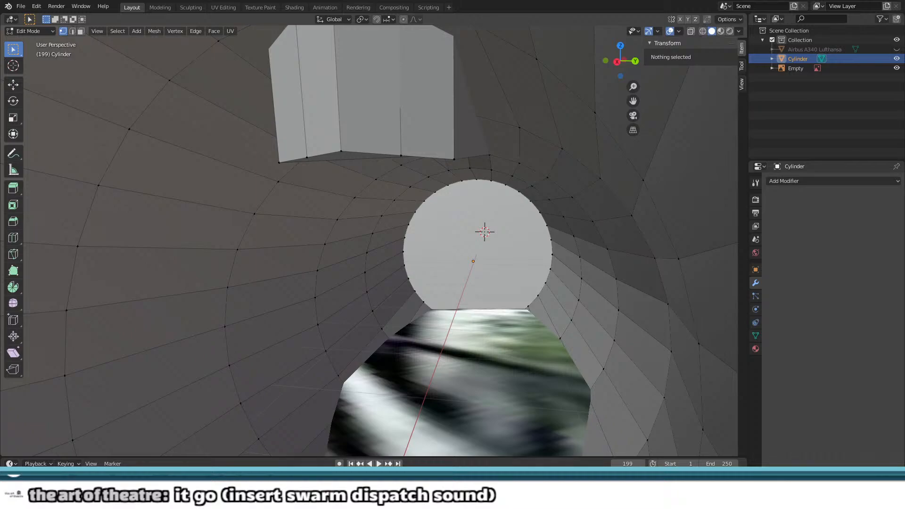
Step: Return to Blender and examine the fuselage around the fin base, framing a selected mesh vertex to get back outside the model
scroll(431, 172, "up", 2)
scroll(430, 172, "down", 4)
scroll(430, 172, "up", 4)
middle_click_drag(431, 171, 428, 179)
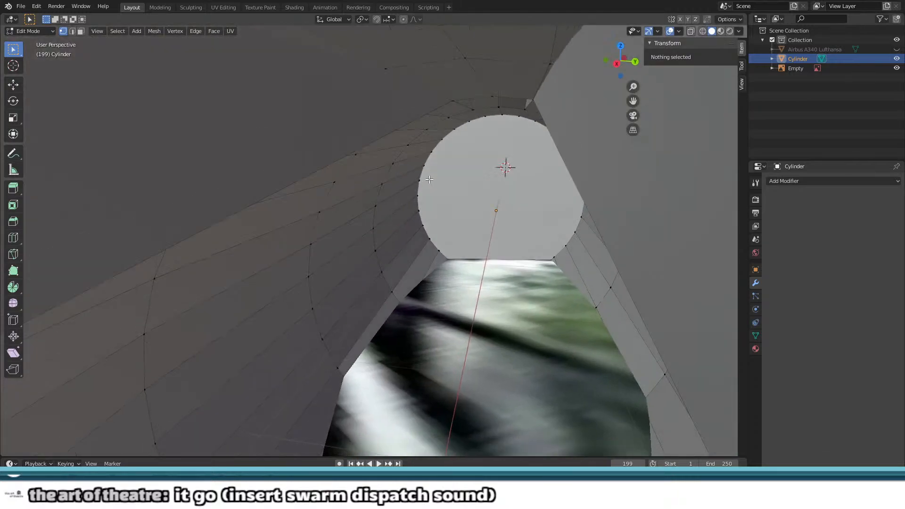
scroll(429, 180, "up", 3)
scroll(451, 150, "down", 3)
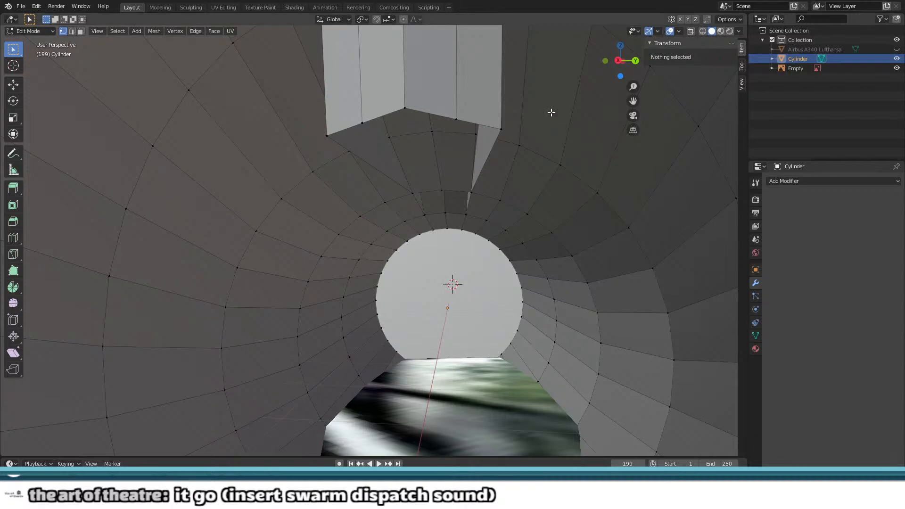
left_click(453, 110)
key("KP_Decimal")
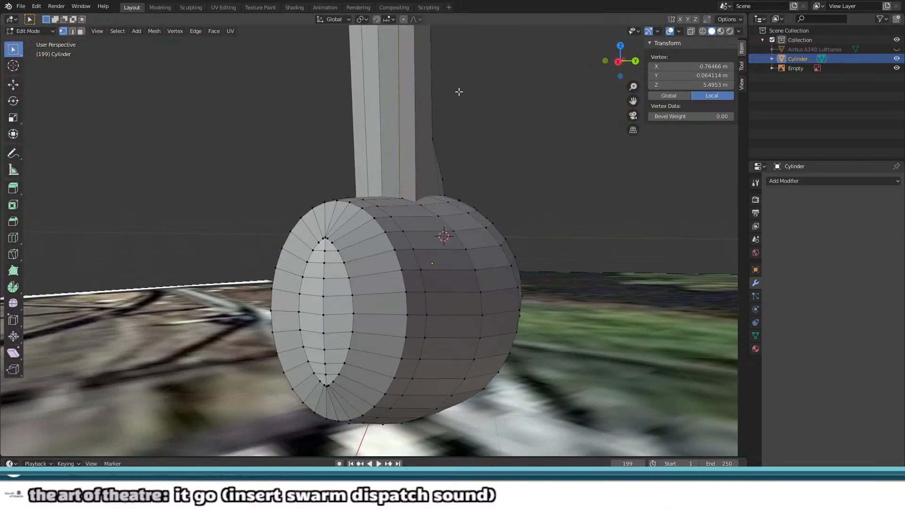
scroll(262, 244, "down", 5)
Step: Move the intermediate lengthwise edge on one side of the fin's rear face slightly rearward along the X axis
left_click(355, 267, "alt")
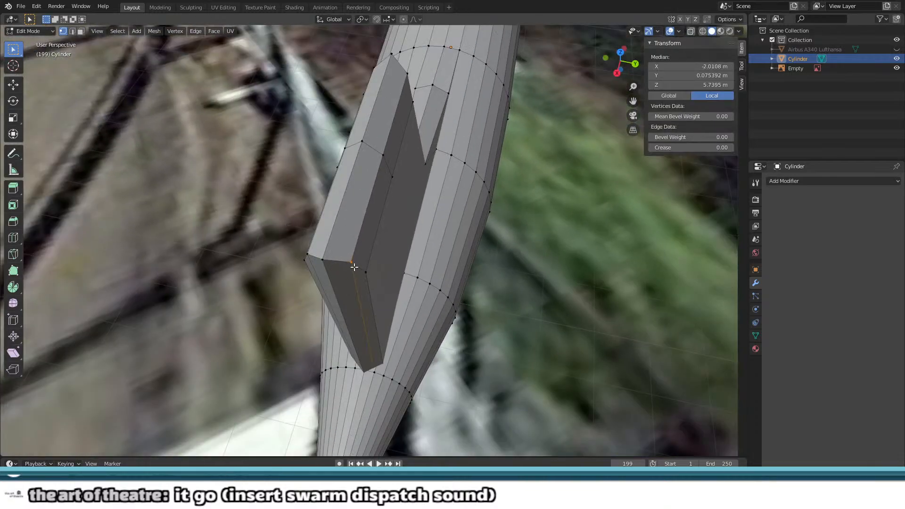
middle_click_drag(341, 273, 363, 234)
key("g")
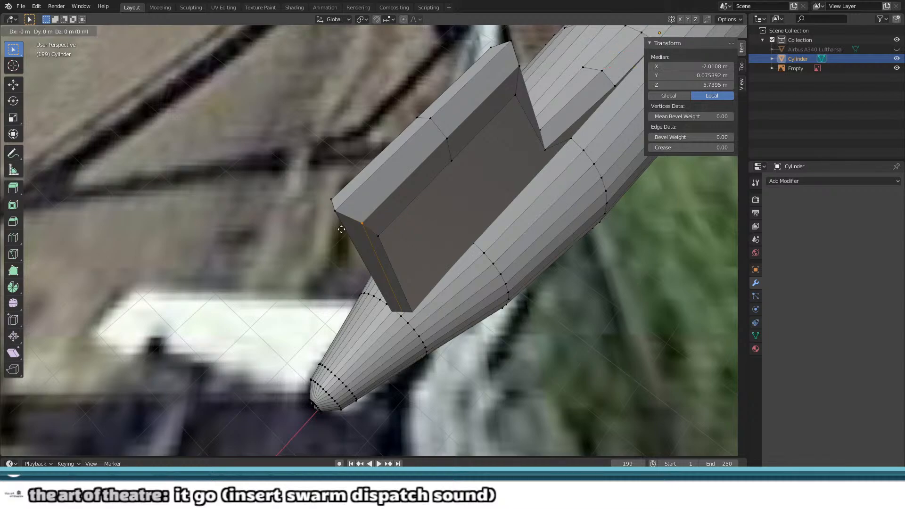
key("x")
left_click(339, 234)
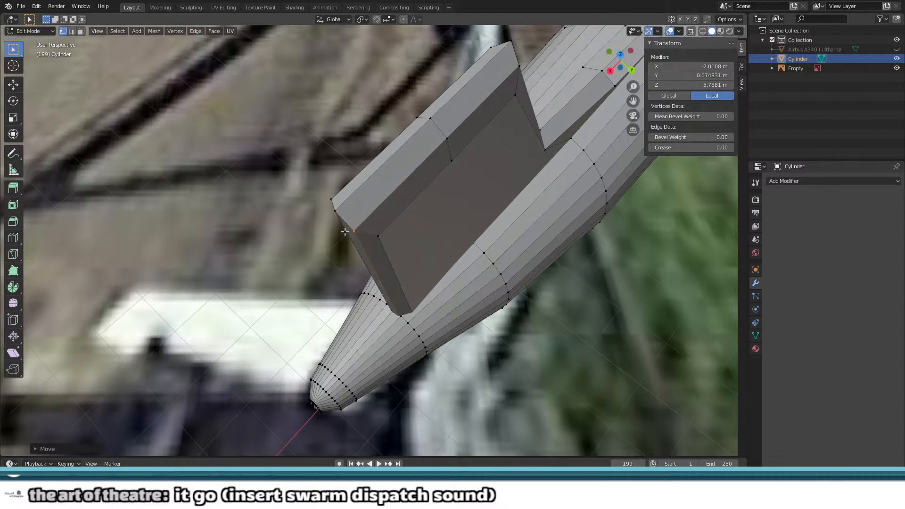
middle_click_drag(339, 233, 491, 183)
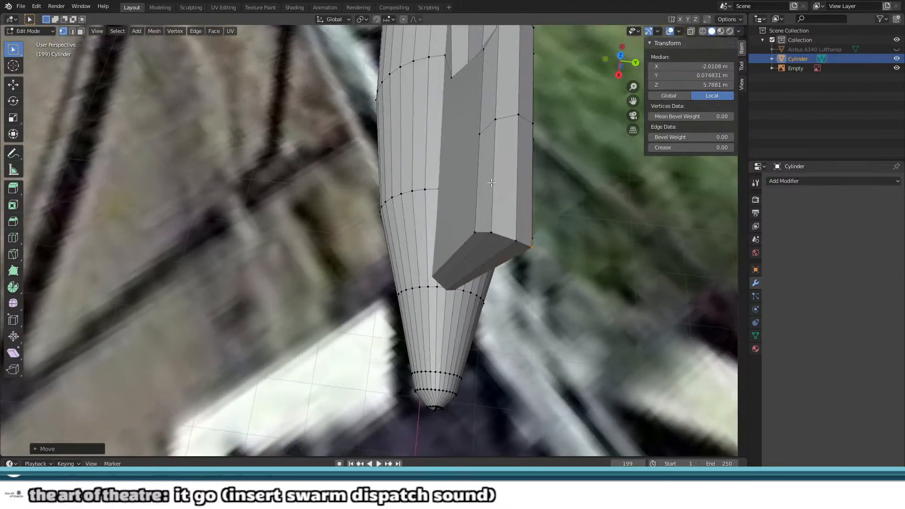
Step: Move the matching edge on the other side of the fin's rear face slightly rearward along the X axis
left_click(493, 233)
middle_click_drag(493, 232, 434, 90)
scroll(495, 174, "up", 5)
left_click_drag(458, 92, 458, 94)
scroll(457, 93, "down", 5)
middle_click_drag(457, 92, 438, 152)
scroll(449, 124, "up", 4)
key("g")
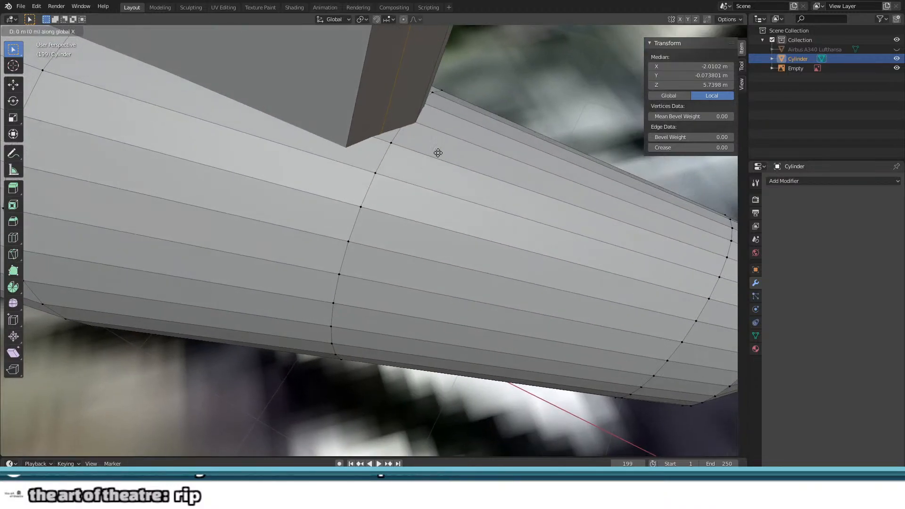
left_click(510, 174)
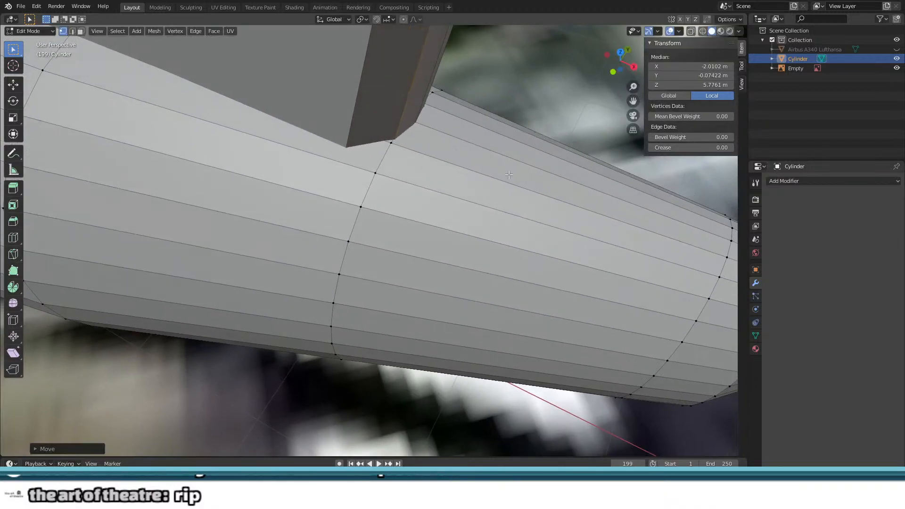
Step: Select the centre edge of the fin's rear face by its tip and base vertices and move it slightly rearward along X
scroll(509, 174, "down", 5)
middle_click_drag(476, 132, 375, 183)
left_click(372, 239)
middle_click_drag(372, 239, 380, 143)
scroll(385, 204, "up", 5)
left_click(345, 116, "shift")
middle_click_drag(345, 116, 426, 183)
scroll(373, 144, "down", 5)
scroll(426, 184, "up", 5)
key("g")
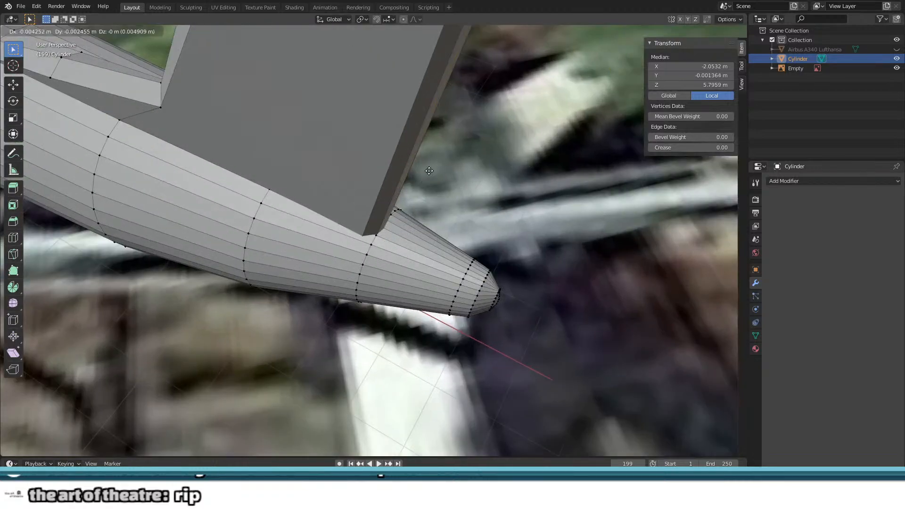
key("x")
left_click(434, 171)
Step: Leave Edit Mode and inspect the fin's rounded rear edge and the tail section against the reference image
key("Tab")
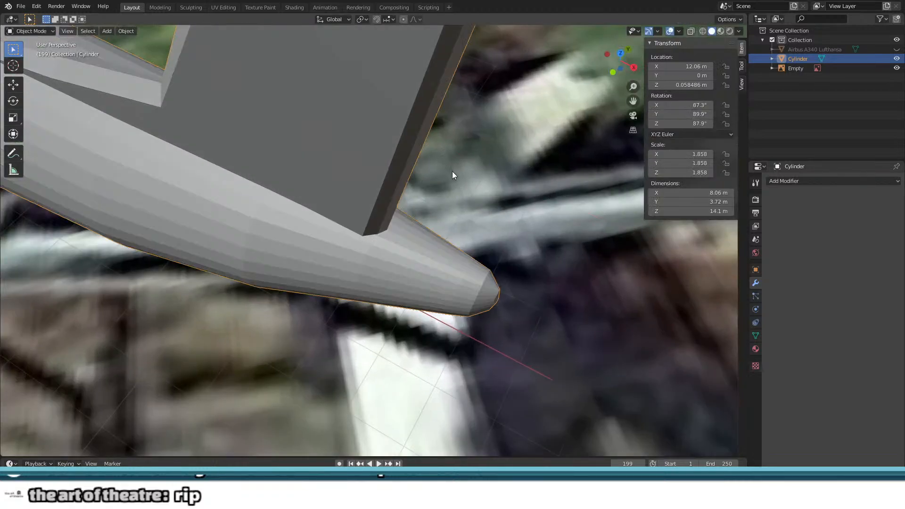
scroll(457, 173, "down", 5)
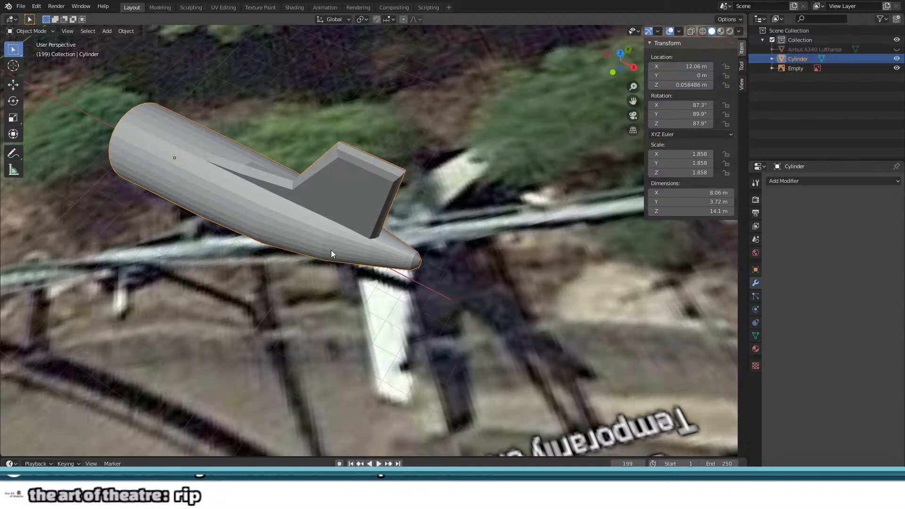
middle_click_drag(331, 251, 401, 303)
left_click(385, 296)
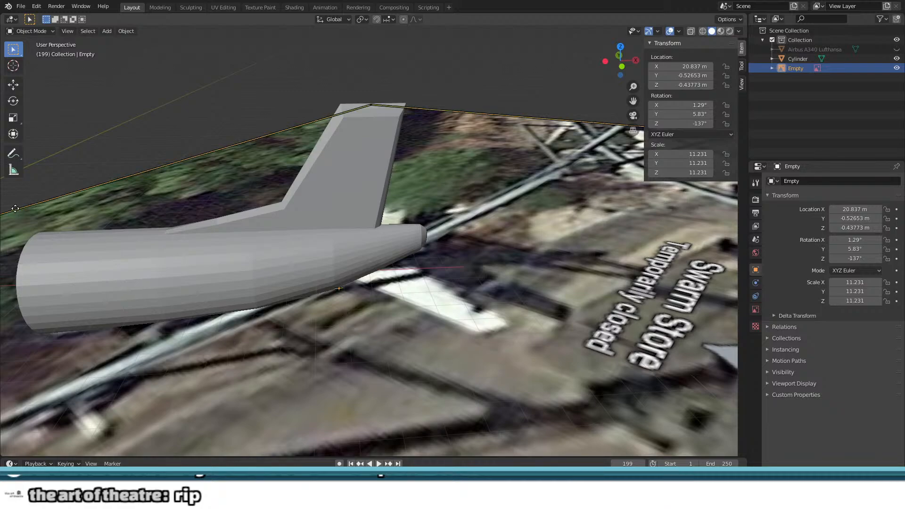
middle_click_drag(439, 269, 467, 189)
scroll(467, 189, "up", 3)
left_click(453, 111)
middle_click_drag(447, 154, 417, 203, "shift")
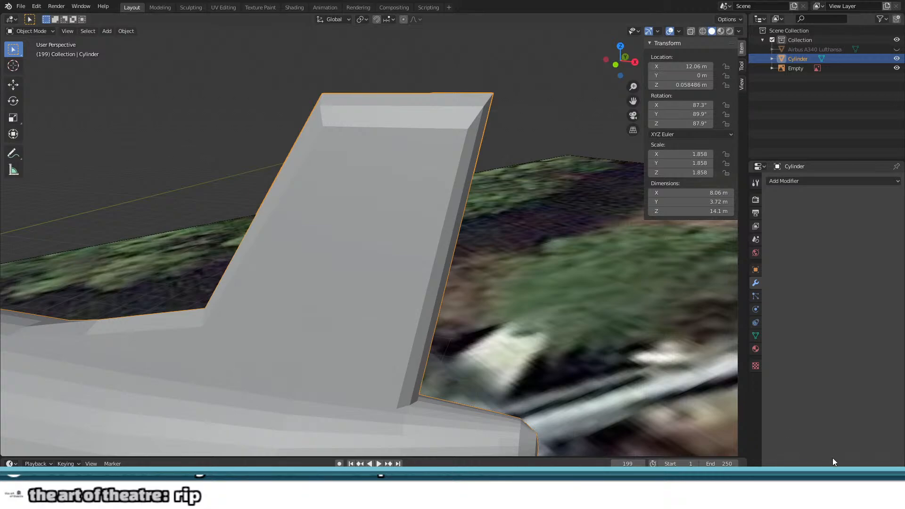
Step: Examine the side profile of the fin and rear fuselage in both Object Mode and Edit Mode
middle_click_drag(403, 222, 363, 127)
middle_click_drag(288, 279, 422, 205)
left_click(422, 219)
left_click(376, 258)
key("Tab")
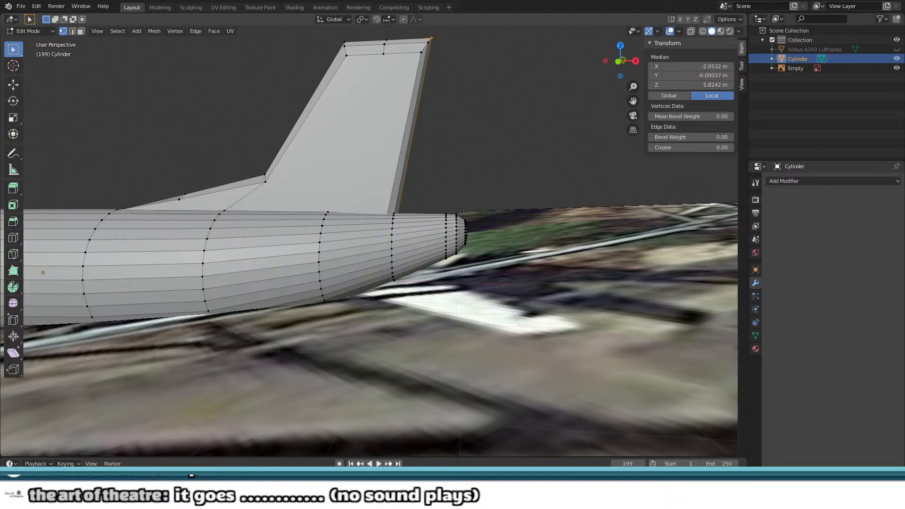
middle_click_drag(219, 149, 141, 259)
mouse_move(221, 195)
middle_mouse_down()
mouse_move(281, 149)
mouse_move(205, 197)
middle_mouse_up()
key("Tab")
Step: Move the satellite reference image to about X 19.637 m, Y -0.896 m, Z -0.097 m beneath the tail
scroll(277, 307, "down", 5)
left_click(276, 304)
middle_click_drag(366, 313, 351, 214)
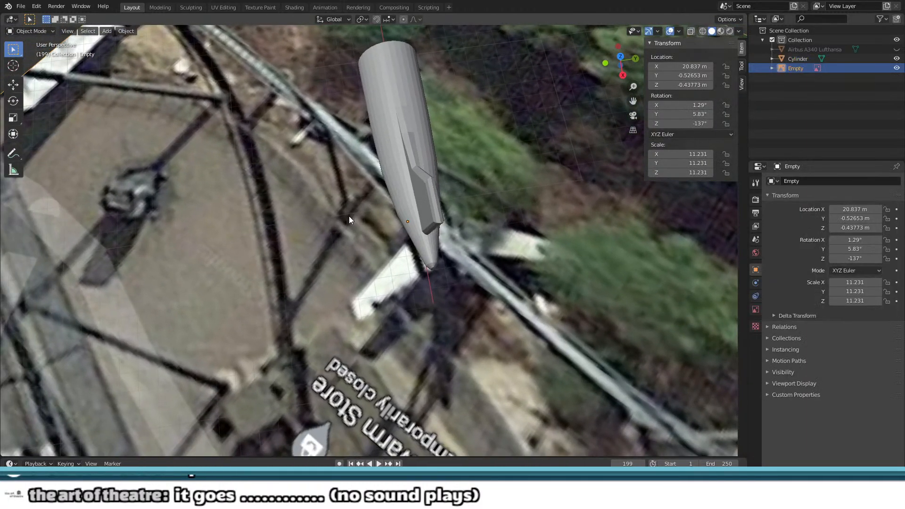
key("g")
left_click(346, 196)
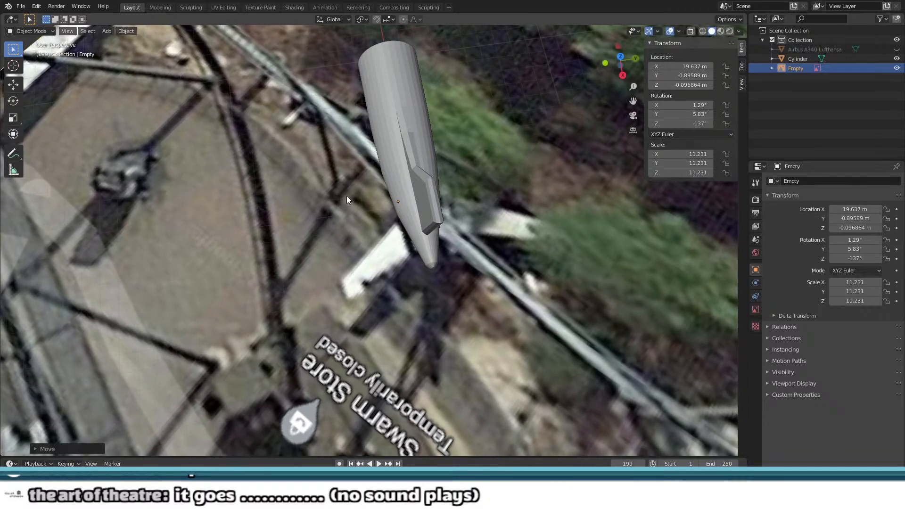
middle_click_drag(347, 196, 92, 167)
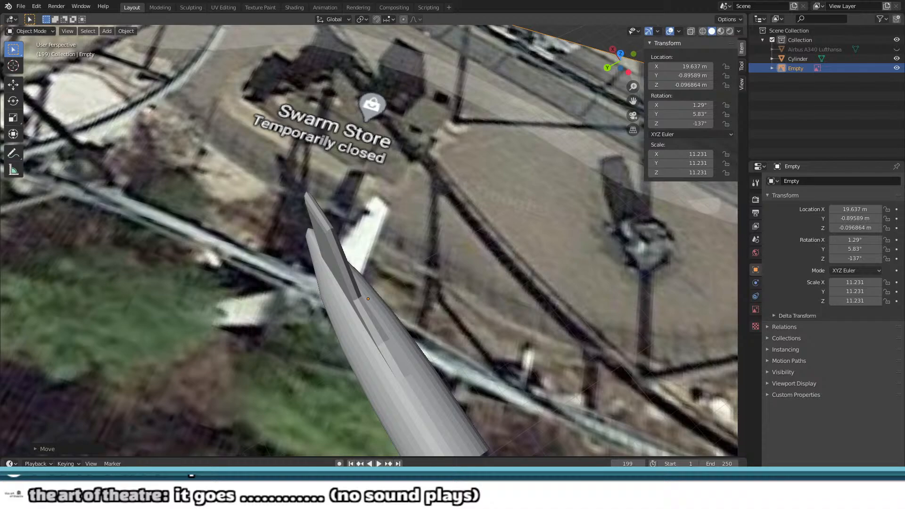
Step: Inspect the underside, rounded tail end and sides of the rear fuselage against the satellite reference image
middle_click_drag(346, 238, 442, 231)
scroll(448, 250, "up", 3)
middle_click_drag(453, 267, 422, 222, "shift")
left_click(343, 236)
key("Tab")
middle_click_drag(344, 235, 398, 281)
key("Tab")
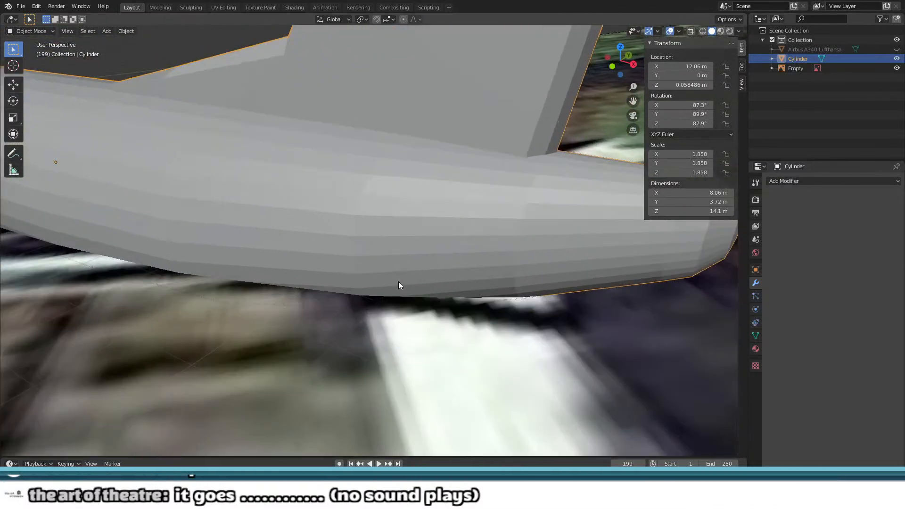
left_click(313, 327)
middle_click_drag(313, 327, 341, 268)
scroll(343, 245, "up", 3)
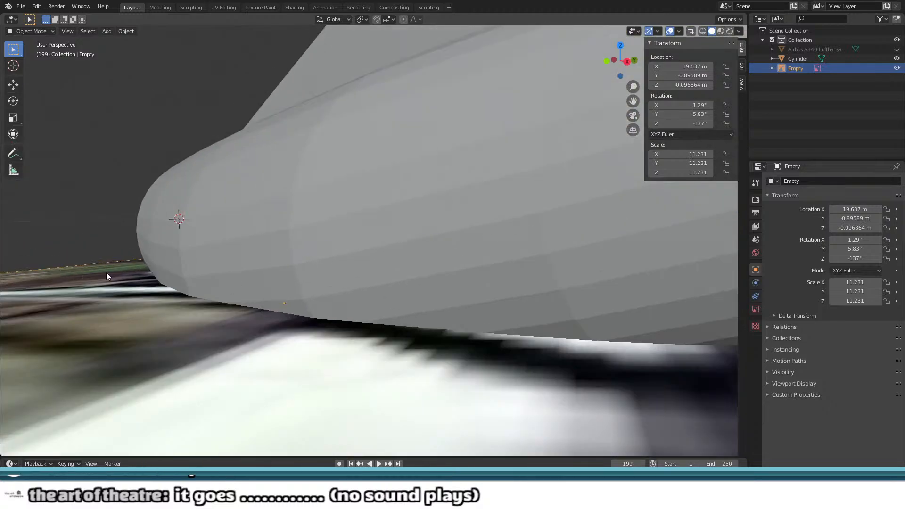
mouse_move(325, 236)
middle_mouse_down()
mouse_move(326, 228)
mouse_move(309, 231)
mouse_move(318, 232)
middle_mouse_up()
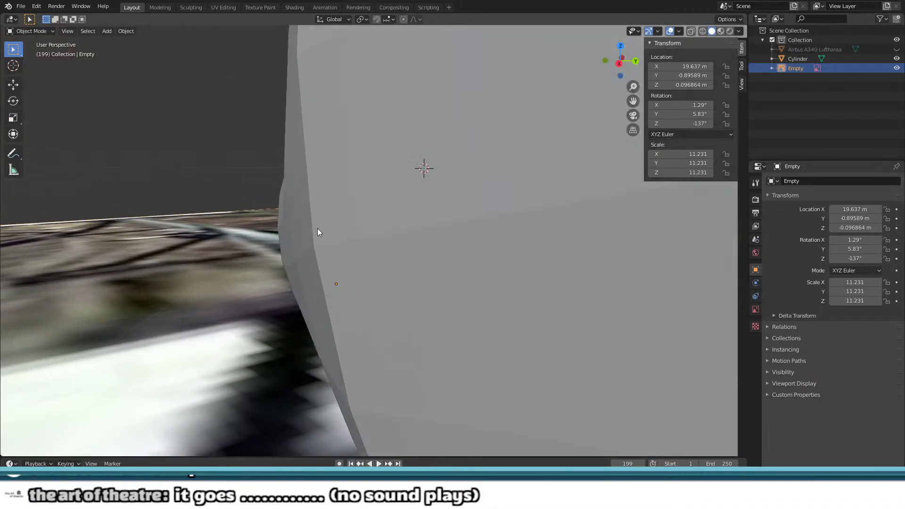
middle_click_drag(270, 165, 352, 221)
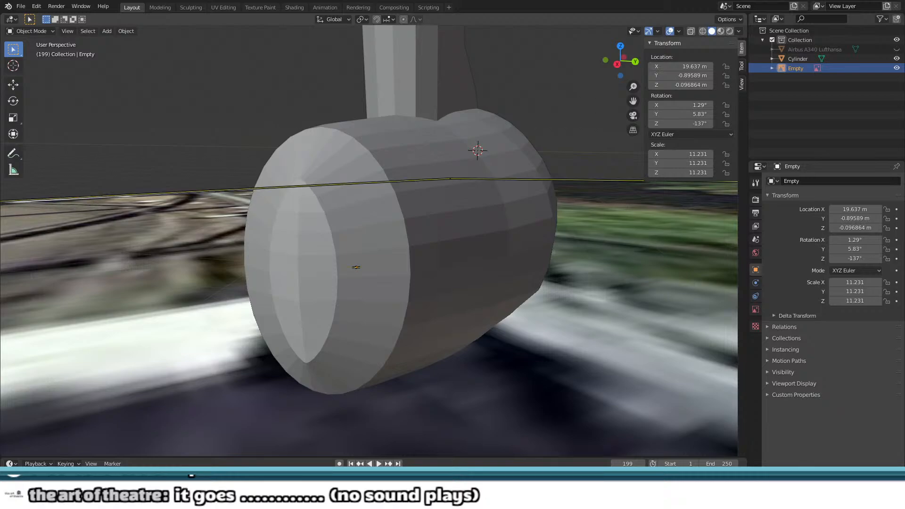
middle_click_drag(351, 220, 401, 215)
Step: In Edit Mode, select the matching vertical edges on both sides of the fuselage below the fin's rear and edge-slide them slightly rearward
left_click(323, 214)
key("Tab")
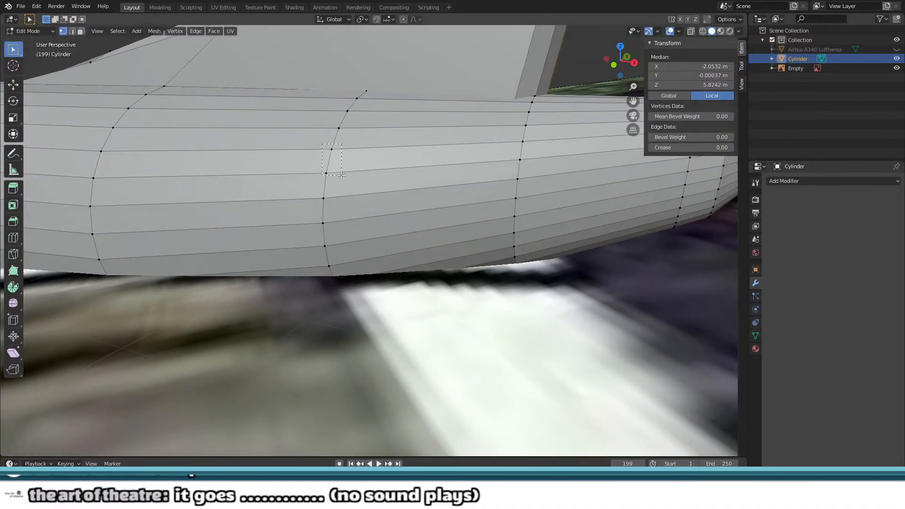
middle_click_drag(395, 161, 351, 162, "shift")
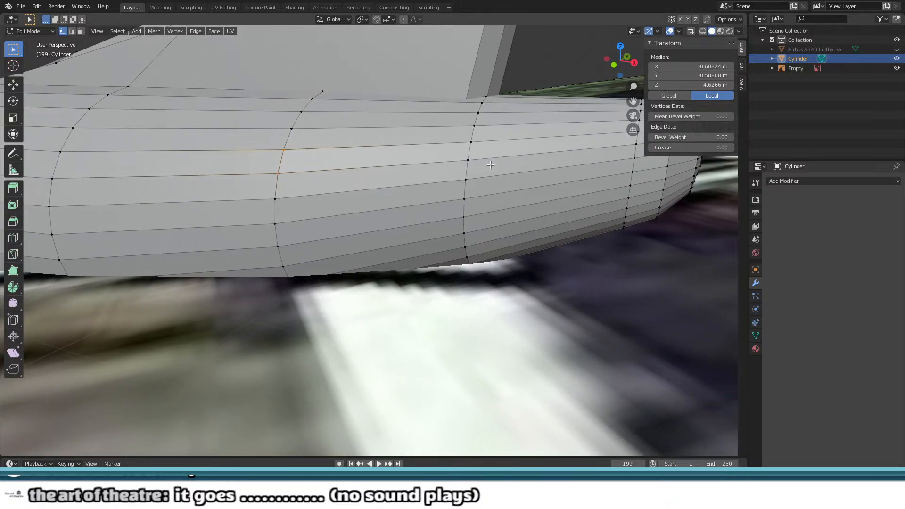
middle_click_drag(491, 164, 417, 167, "shift")
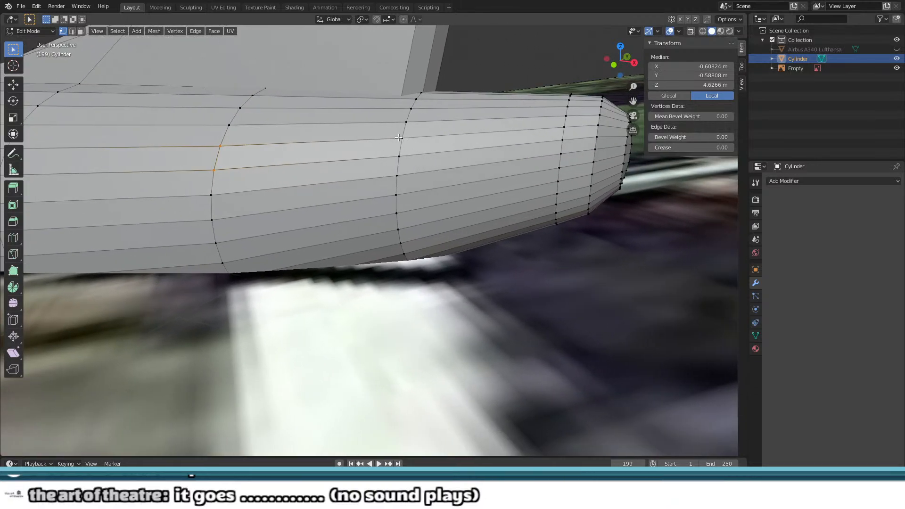
middle_click_drag(409, 160, 412, 165)
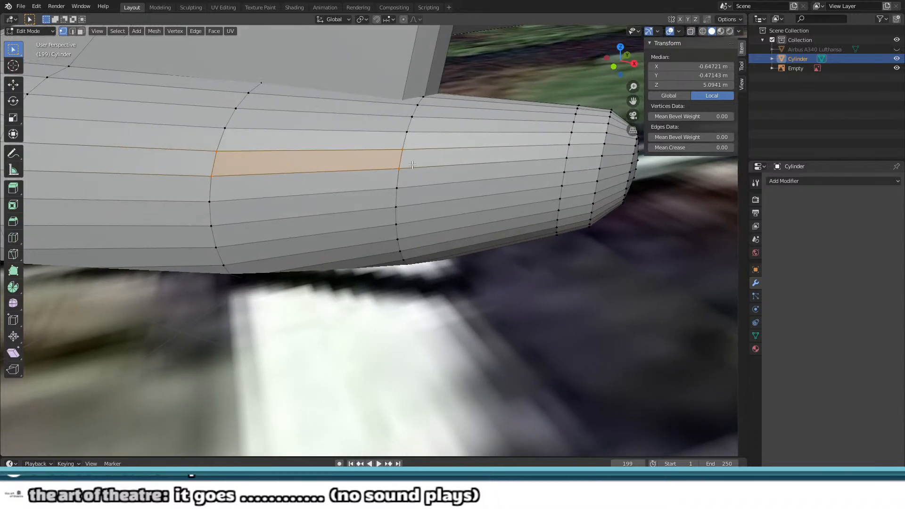
left_click(400, 149)
left_click(408, 169, "shift")
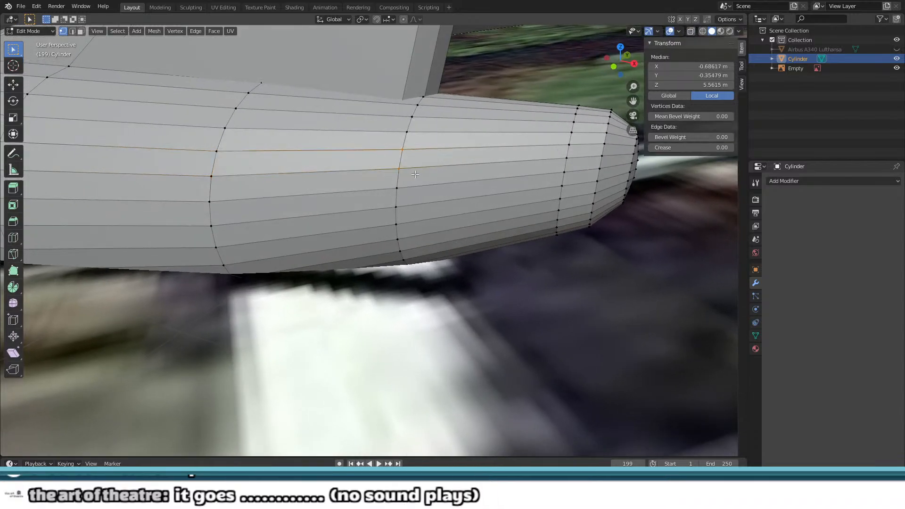
middle_click_drag(413, 174, 266, 161)
middle_click_drag(321, 147, 399, 170)
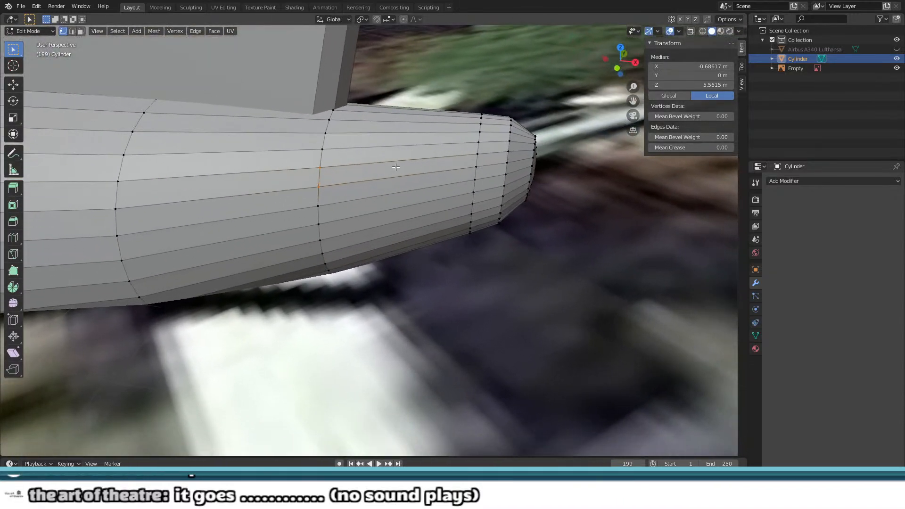
key("g")
key("g")
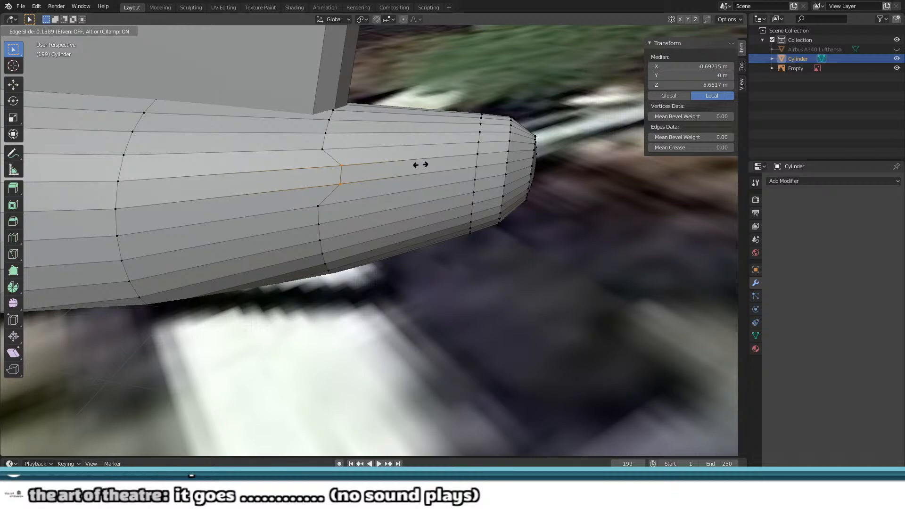
left_click(428, 163)
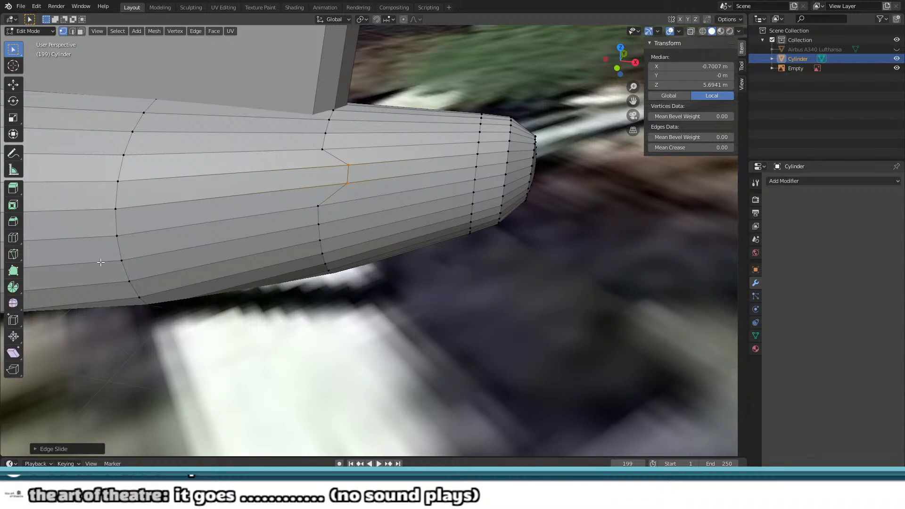
Step: Select the fuselage side face between the slid edge and the vertex ring ahead of it, and extrude it outward as a tailplane stub
left_click(348, 181)
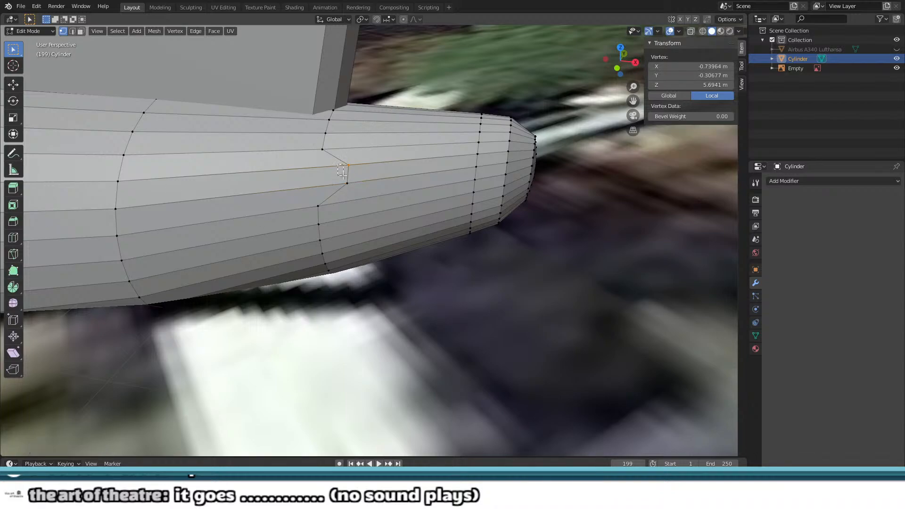
left_click(343, 172, "shift")
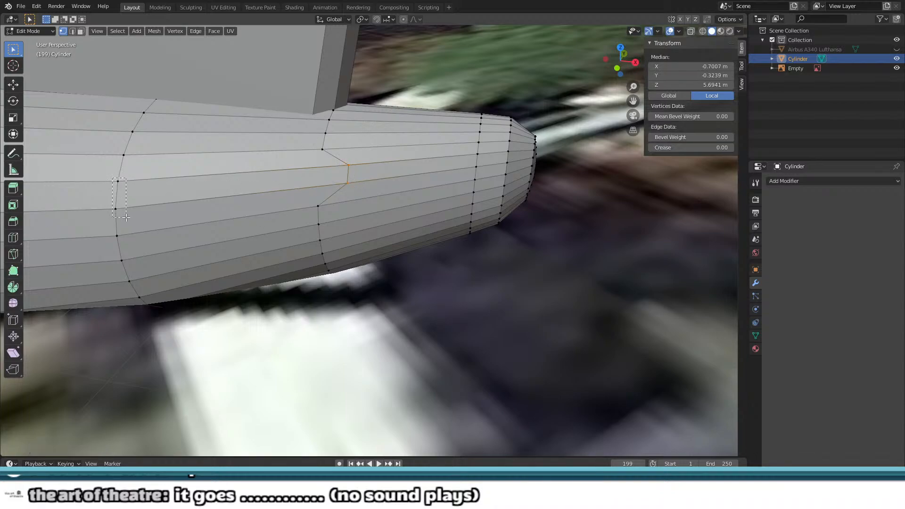
left_click_drag(127, 217, 127, 218, "shift")
middle_click_drag(204, 181, 206, 237)
middle_click_drag(350, 216, 345, 99, "shift")
key("e")
left_click(226, 94)
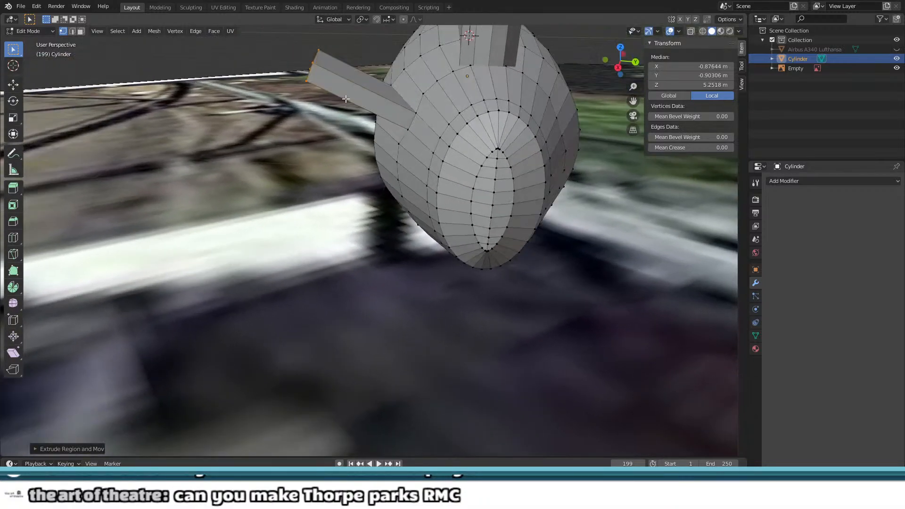
Step: Lower the tailplane stub's outer face along global Z and scale it slightly
key("g")
key("z")
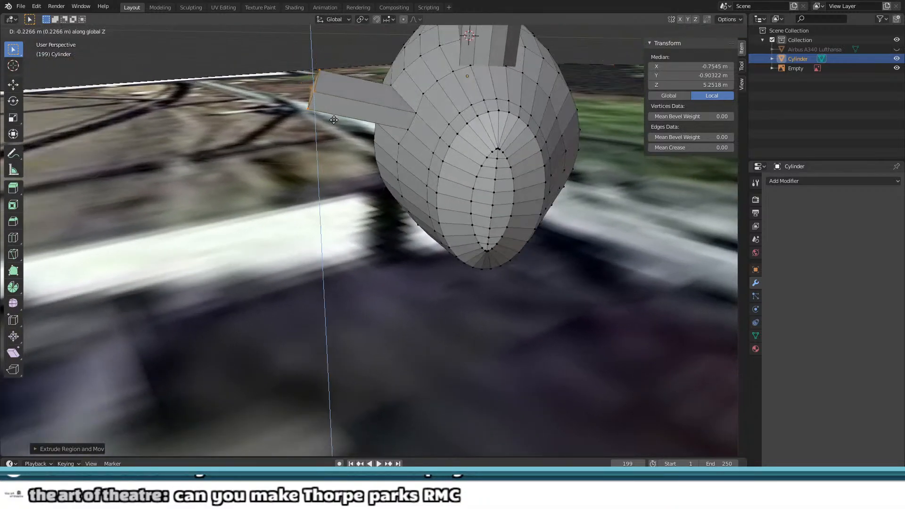
left_click(336, 123)
middle_click_drag(336, 123, 438, 213)
scroll(408, 204, "up", 4)
key("s")
left_click(494, 174)
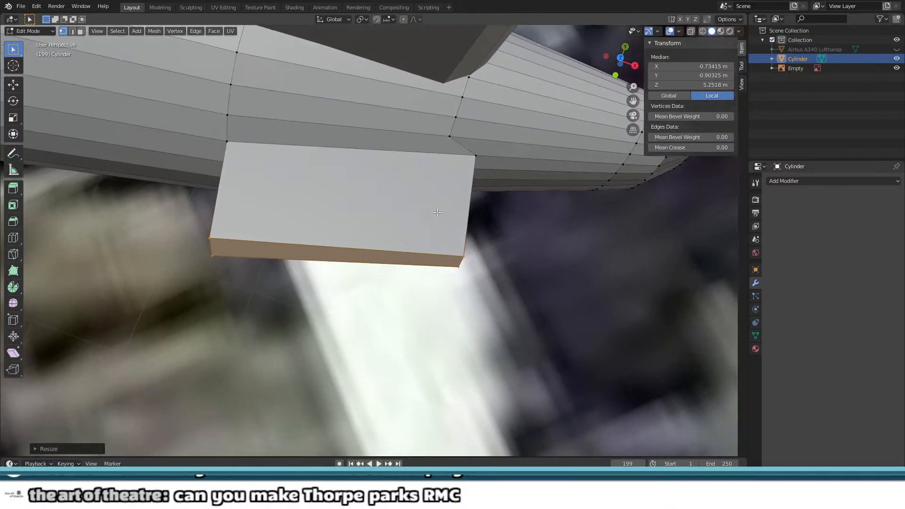
Step: Move the stub's outer face rearward along global X to sweep the tailplane back
key("g")
key("x")
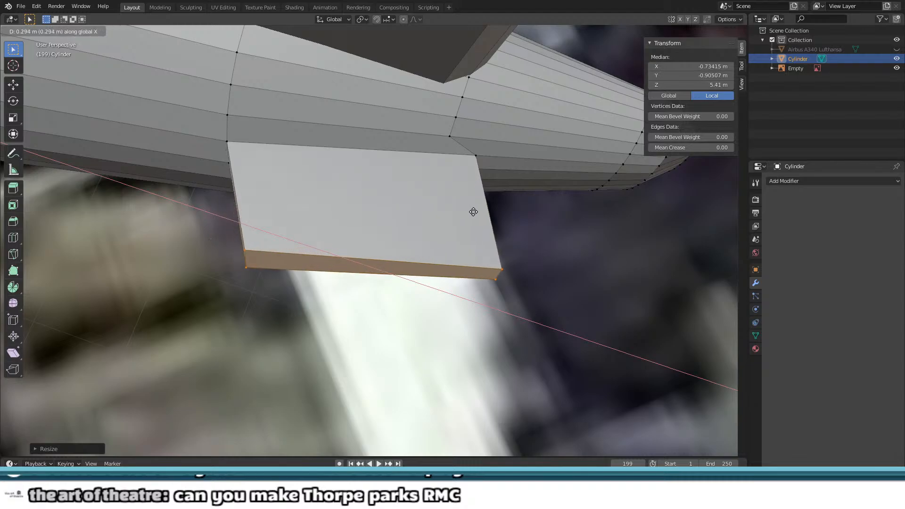
left_click(513, 216)
middle_click_drag(509, 216, 376, 227)
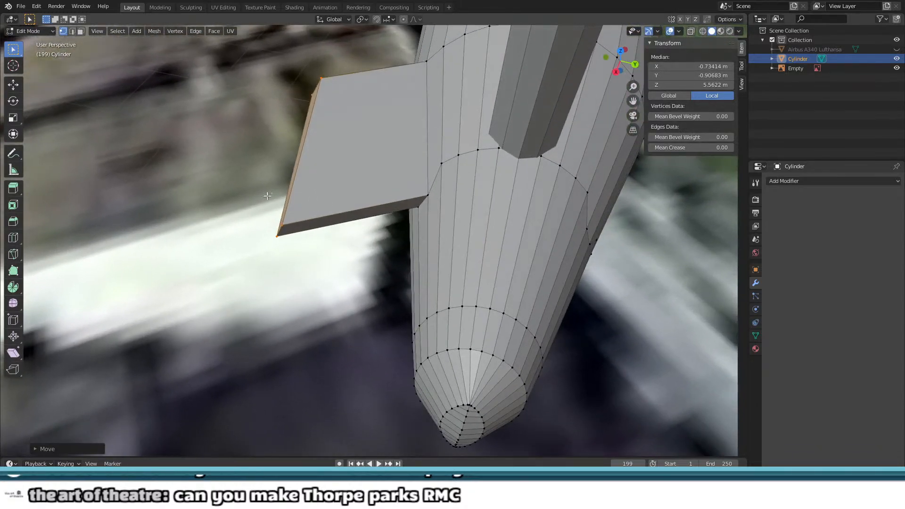
Step: Try to extrude the tailplane stub's outer face a further 1.838 m along its normal
left_click_drag(323, 281, 258, 207)
mouse_move(344, 253)
middle_mouse_down()
mouse_move(358, 202)
mouse_move(356, 254)
mouse_move(359, 244)
middle_mouse_up()
left_click_drag(281, 59, 323, 113, "shift")
middle_click_drag(324, 113, 322, 175)
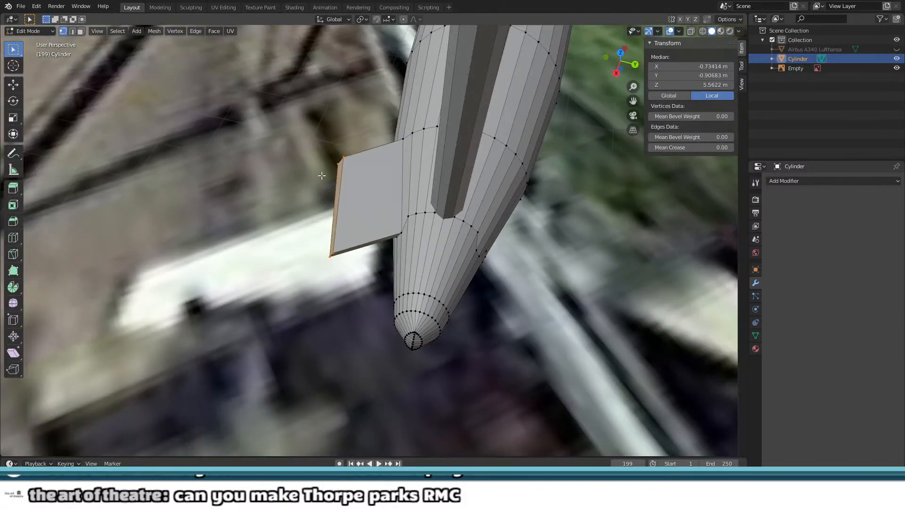
key("e")
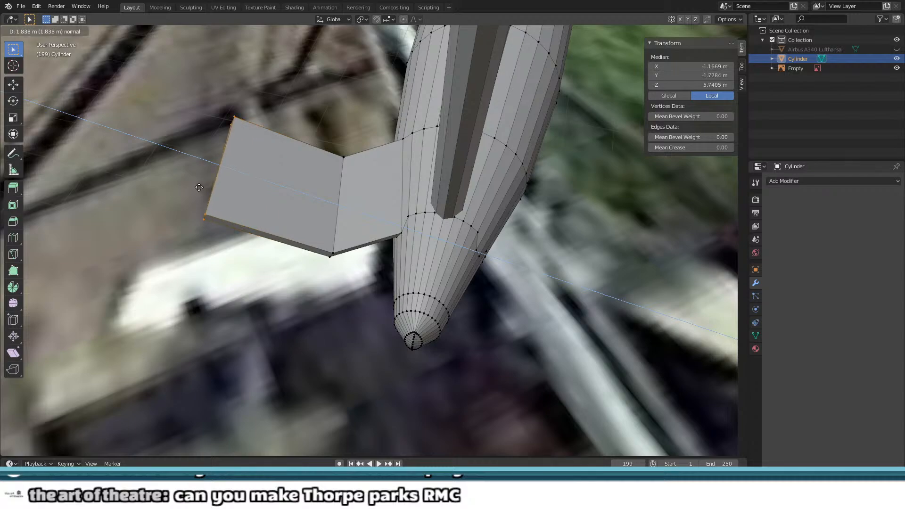
left_click(198, 187)
middle_click_drag(198, 187, 266, 181)
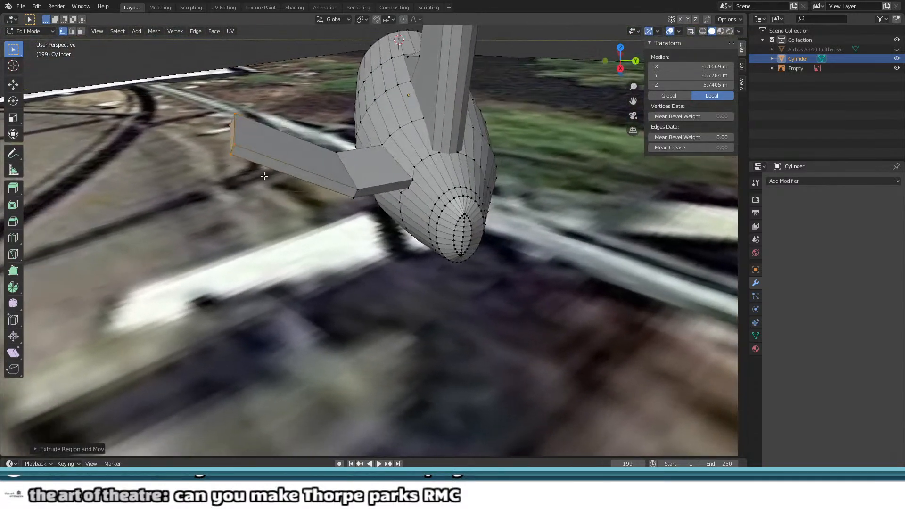
key("ctrl+z")
Step: Move the stub's outer face far outward and slightly rearward so the tailplane follows the white stabiliser in the reference image
mouse_move(329, 164)
middle_mouse_down()
mouse_move(317, 166)
mouse_move(325, 165)
middle_mouse_up()
key("g")
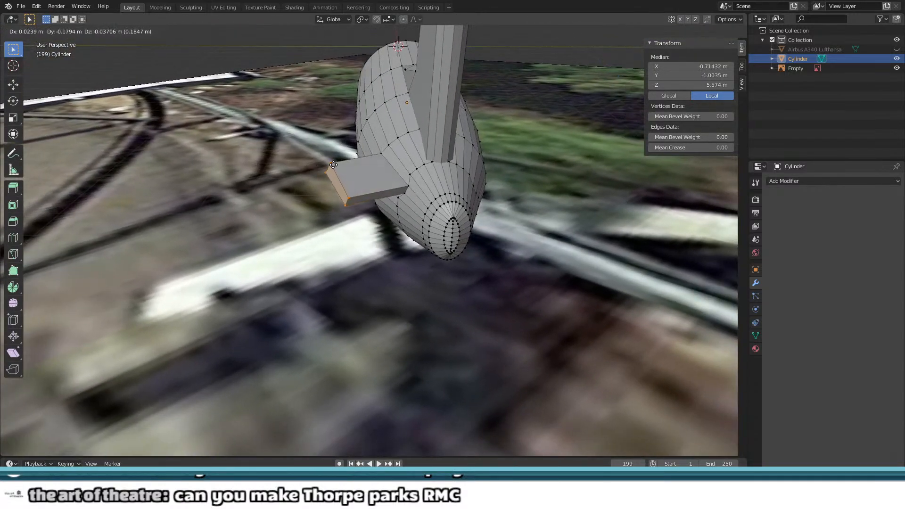
left_click(150, 240)
middle_click_drag(158, 238, 378, 268)
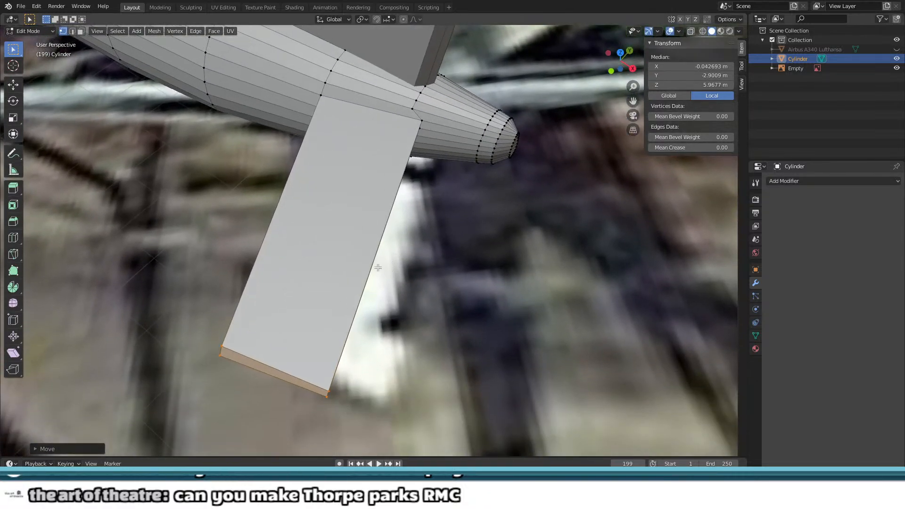
key("g")
left_click(423, 287)
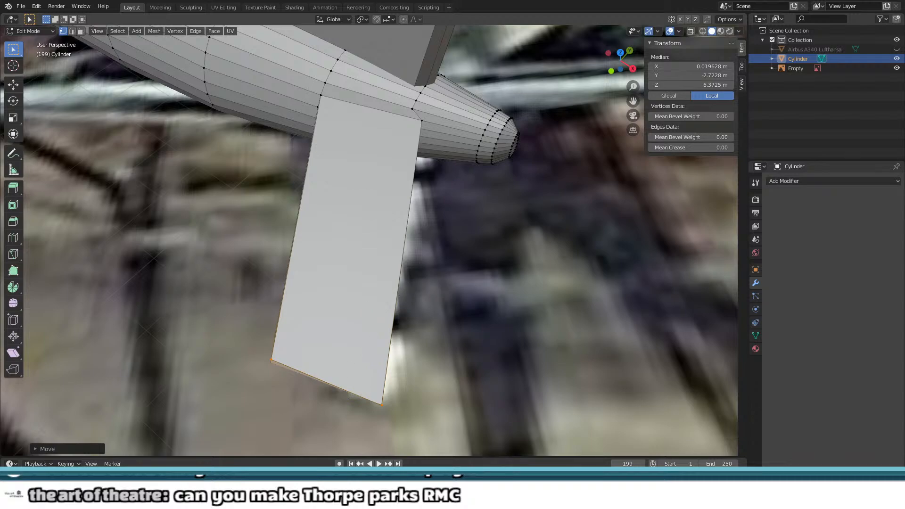
Step: Raise the tailplane's tip face along global Z well above the reference image
middle_click_drag(351, 265, 290, 240)
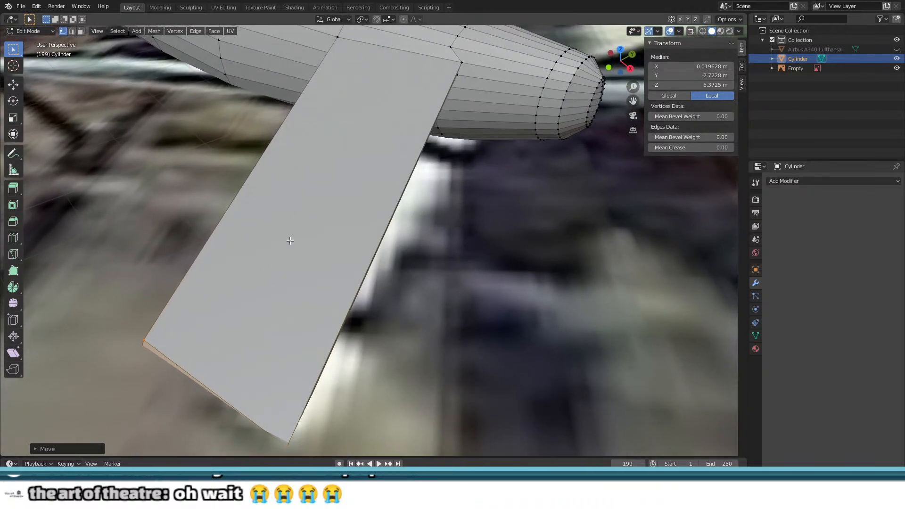
middle_click_drag(115, 251, 613, 154)
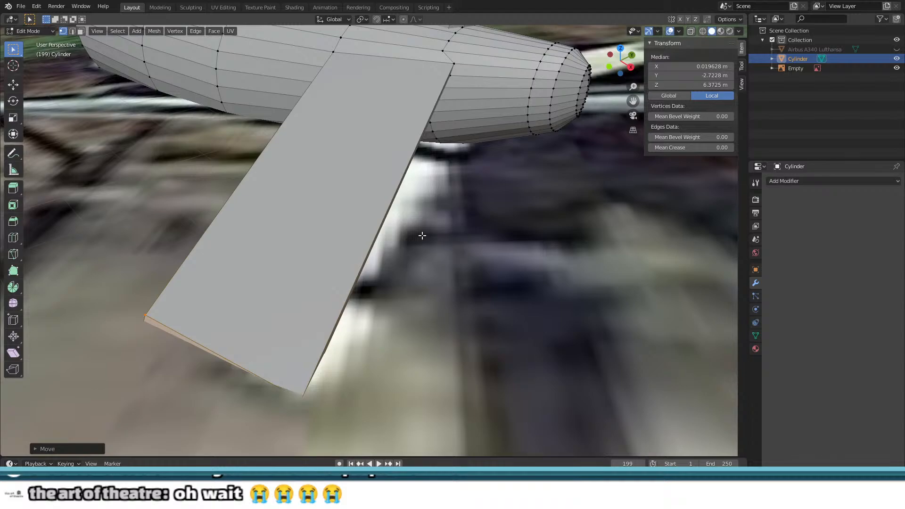
key("g")
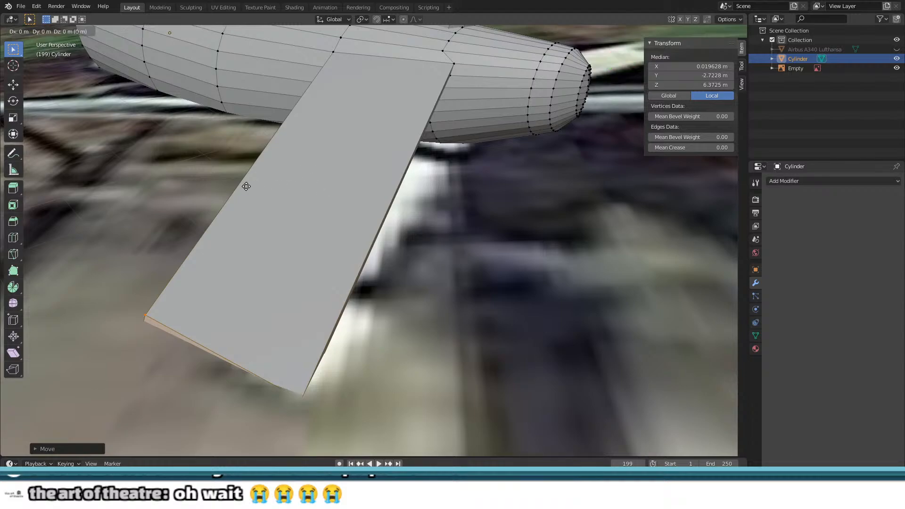
key("z")
left_click(326, 381)
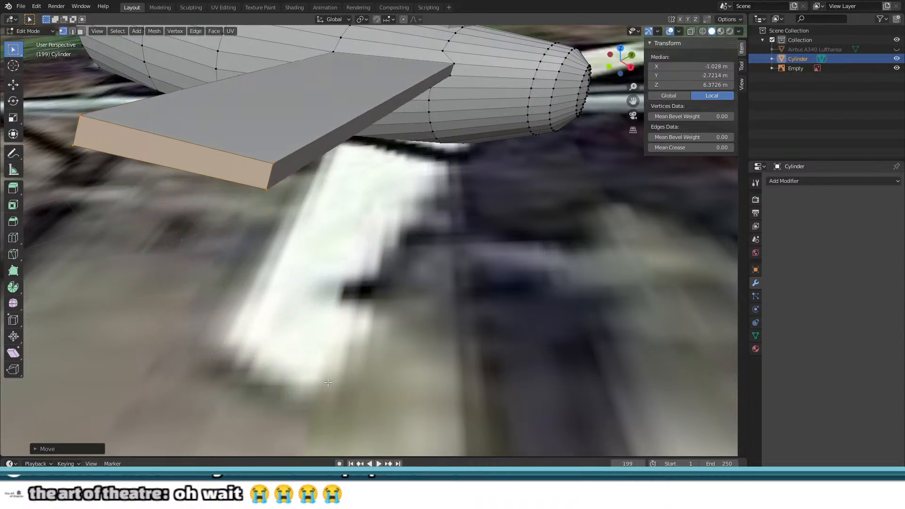
middle_click_drag(301, 268, 254, 255)
scroll(254, 255, "up", 1)
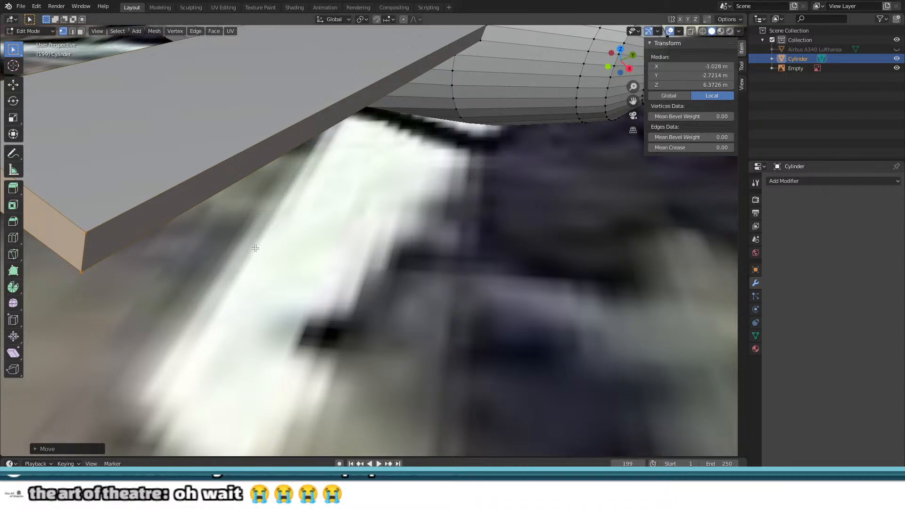
Step: Reselect all vertices of the tailplane's tip face and move it slightly rearward over the white stabiliser in the reference image
middle_click_drag(252, 248, 331, 261)
left_click_drag(353, 319, 355, 320)
middle_click_drag(354, 320, 377, 313)
middle_click_drag(325, 293, 329, 259)
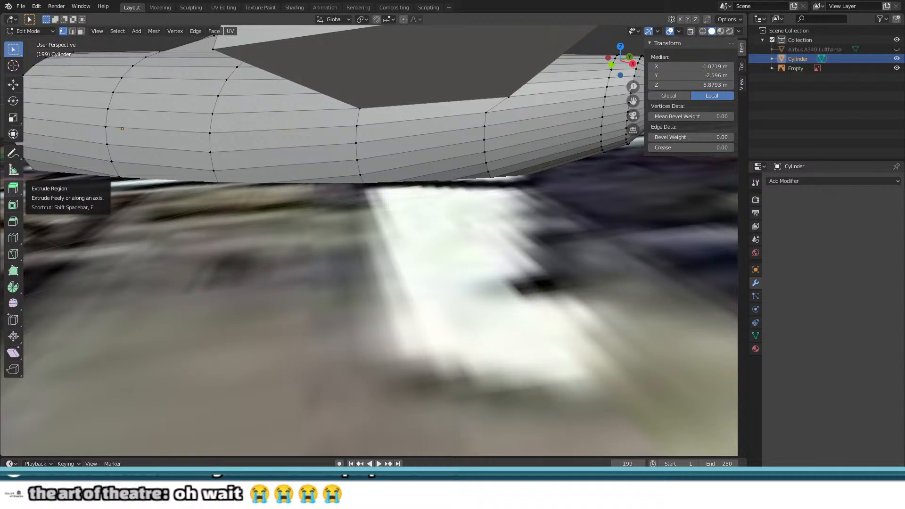
middle_click_drag(659, 151, 548, 141)
left_click_drag(120, 189, 172, 296, "shift")
scroll(456, 286, "down", 4)
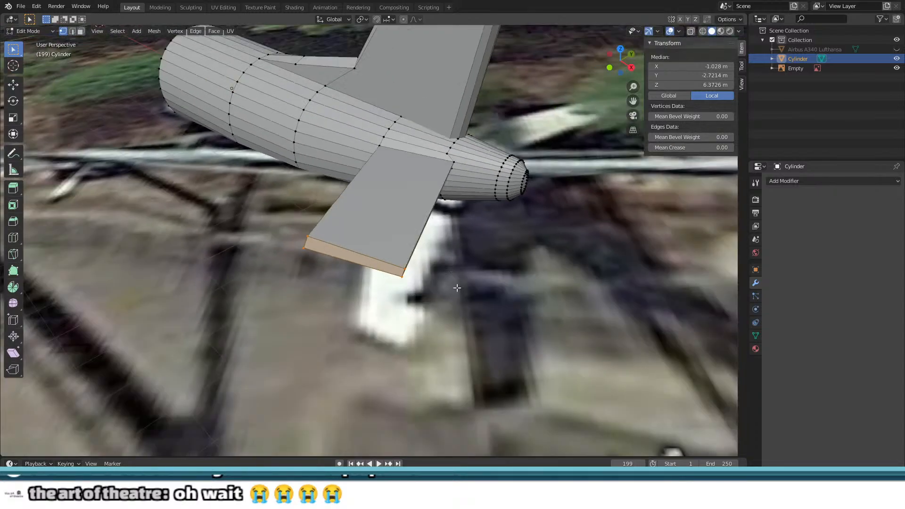
middle_click_drag(456, 286, 476, 222)
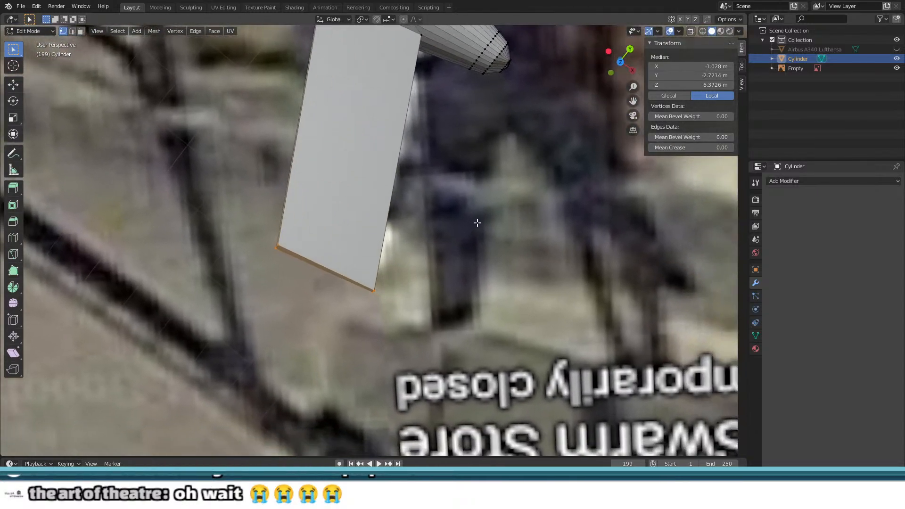
scroll(407, 210, "up", 3)
middle_click_drag(406, 210, 399, 217)
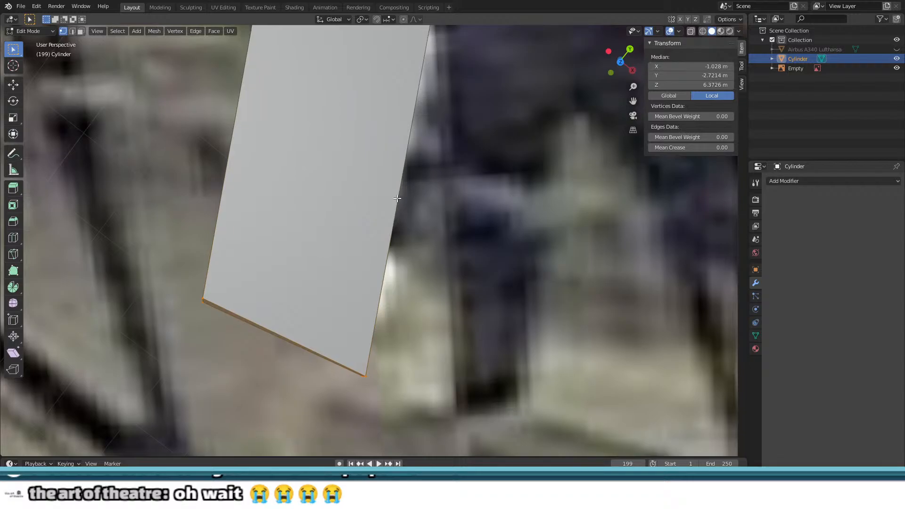
key("g")
left_click(417, 198)
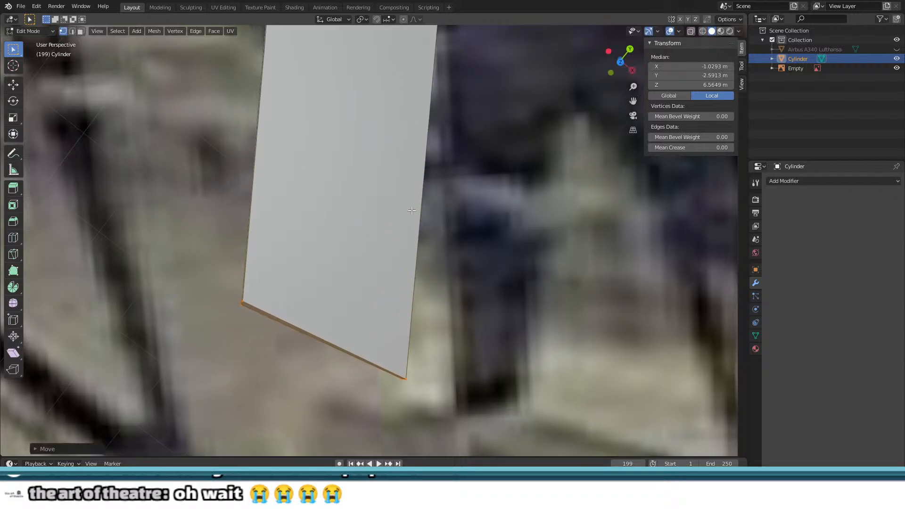
Step: Select the two vertices of the tailplane tip's leading edge and lower them about 0.53 m along global Z
mouse_move(417, 198)
middle_mouse_down()
mouse_move(452, 133)
mouse_move(429, 122)
mouse_move(425, 193)
middle_mouse_up()
left_click(429, 122)
left_click(422, 103, "shift")
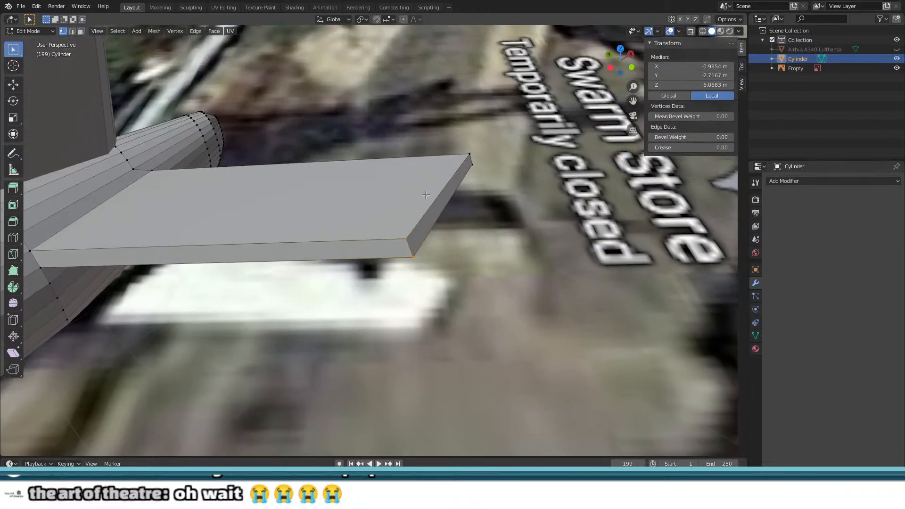
key("g")
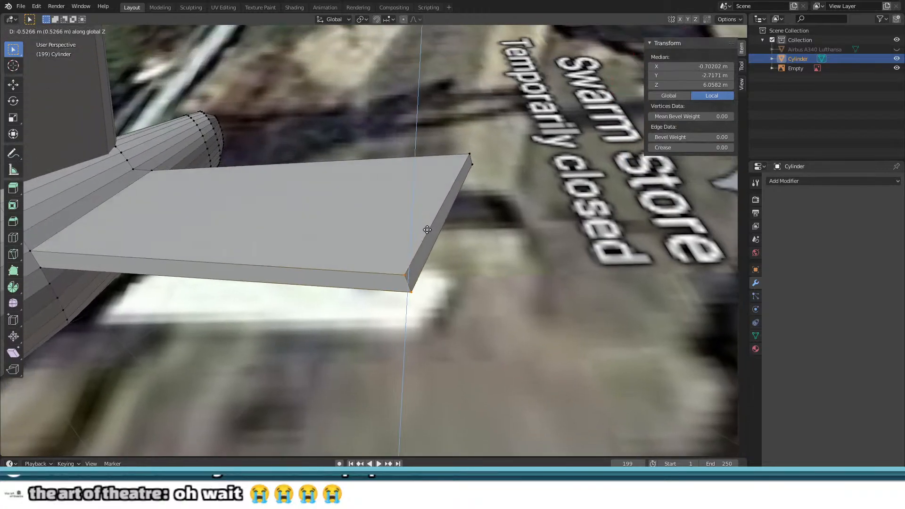
left_click(425, 194)
middle_click_drag(425, 194, 413, 232)
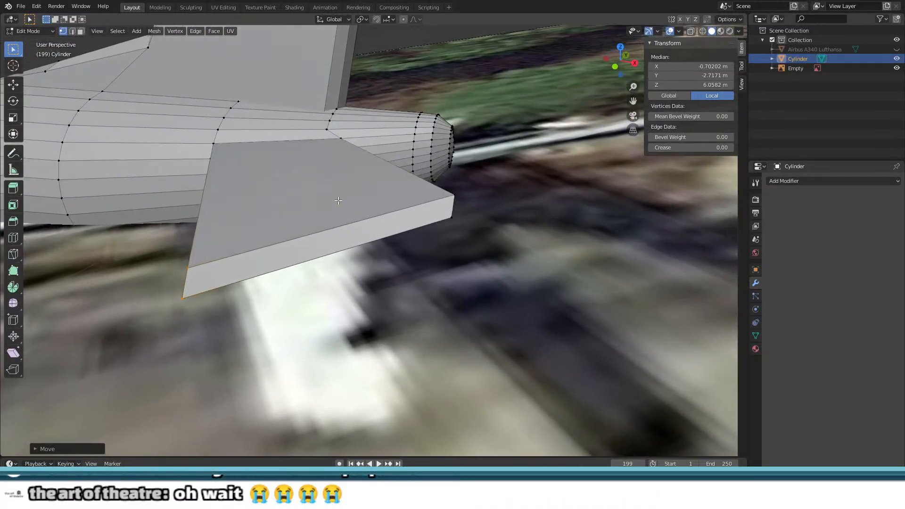
middle_click_drag(293, 199, 434, 150)
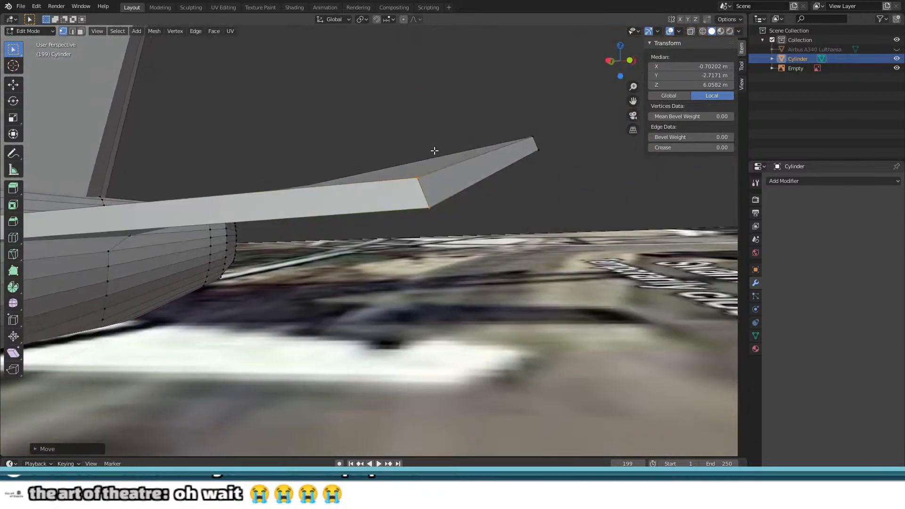
Step: Select the tailplane's whole tip face and scale it down uniformly to about 0.7
left_click(538, 153)
key("s")
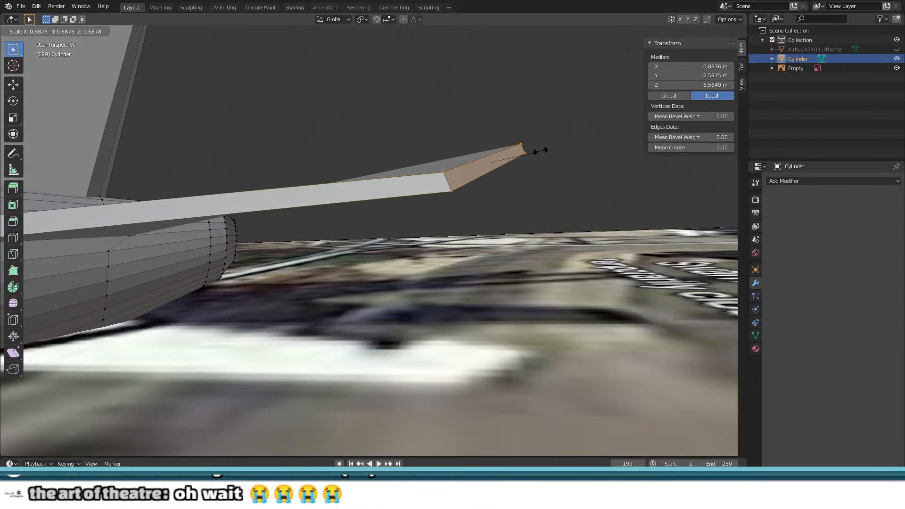
left_click(537, 154)
middle_click_drag(538, 154, 508, 197)
key("s")
key("z")
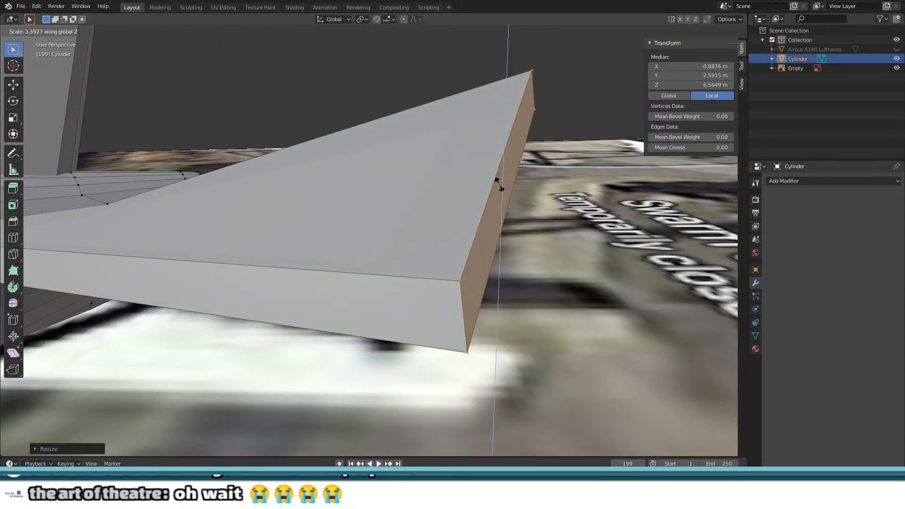
key("Escape")
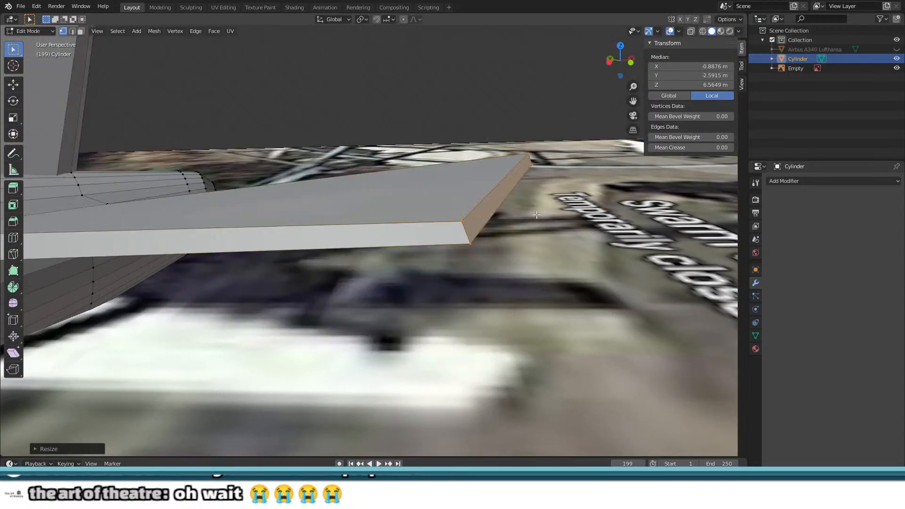
middle_click_drag(536, 215, 493, 217)
key("g")
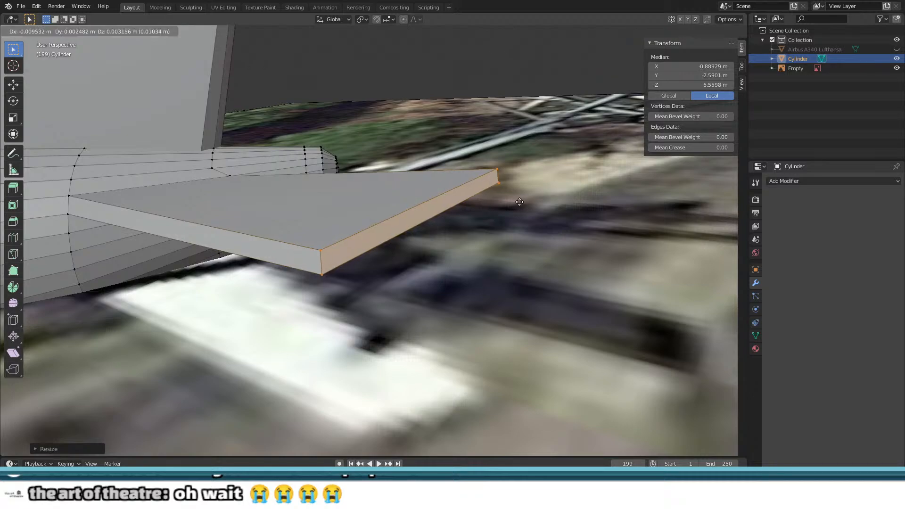
key("Escape")
middle_click_drag(526, 200, 442, 226)
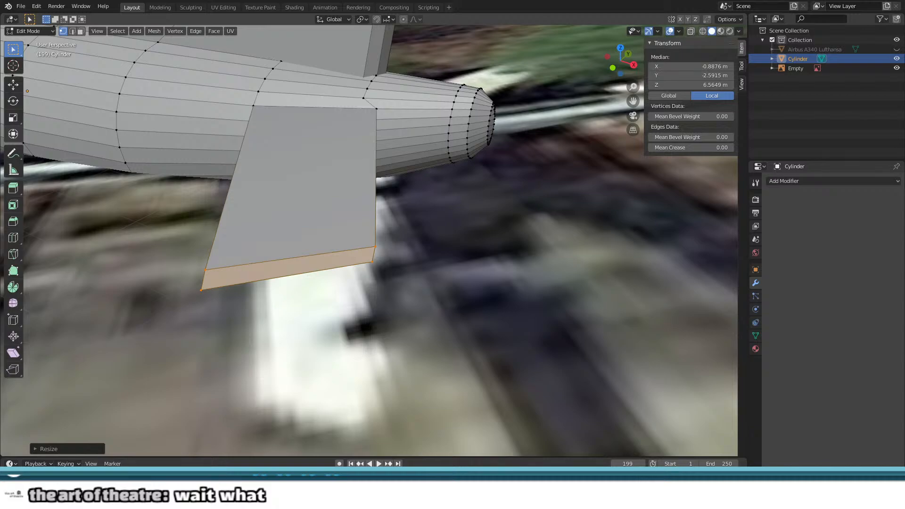
middle_click_drag(478, 152, 403, 141)
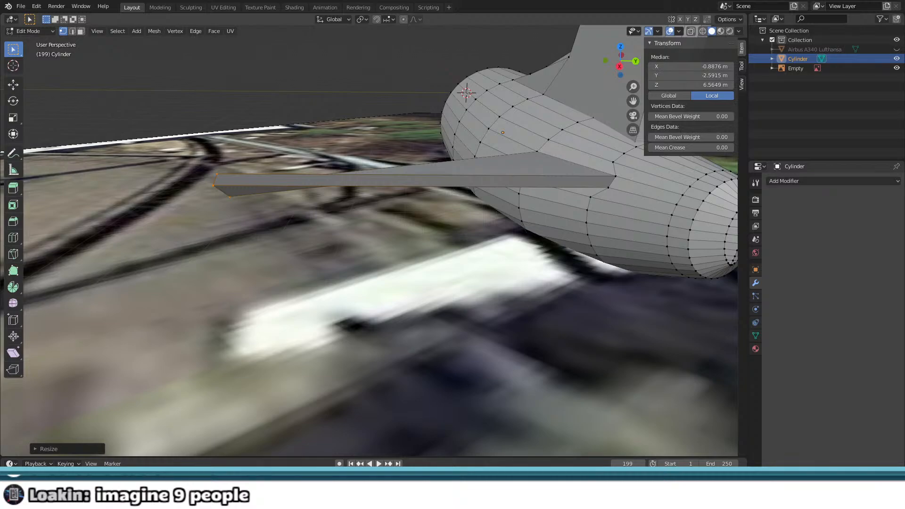
middle_click_drag(403, 141, 356, 164)
Step: Scale down the tailplane tip's trailing edge to about 0.66 and also shrink its leading edge so the tip becomes thinner
scroll(289, 278, "up", 2)
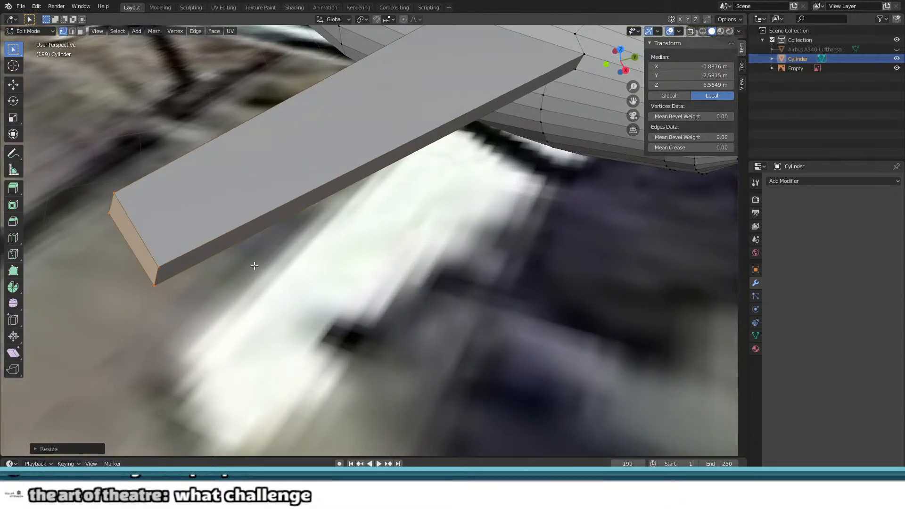
middle_click_drag(257, 266, 345, 226, "shift")
left_click_drag(273, 200, 333, 271)
middle_click_drag(333, 271, 390, 286)
key("s")
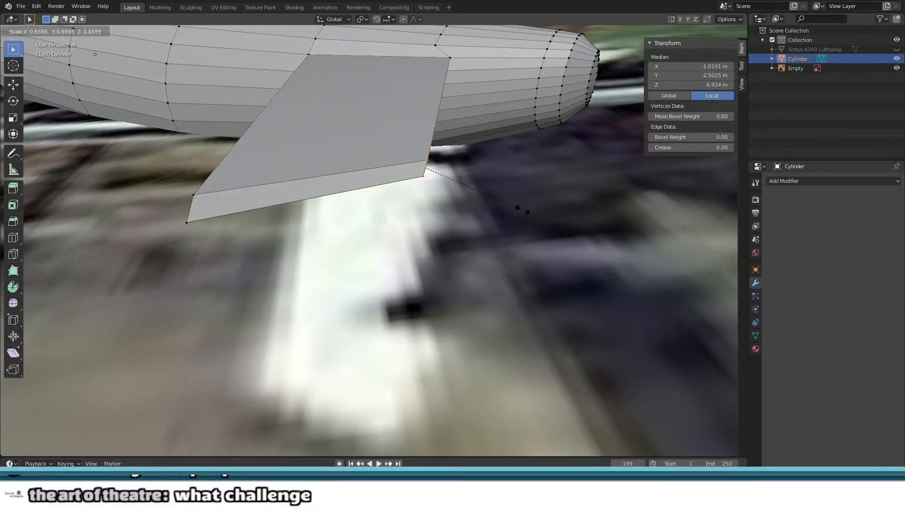
left_click(522, 211)
left_click_drag(159, 183, 213, 238)
key("s")
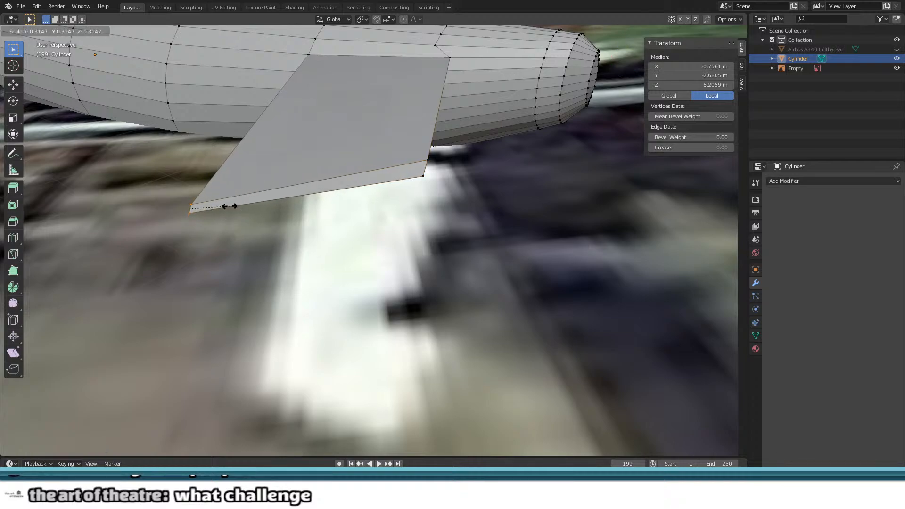
left_click(249, 211)
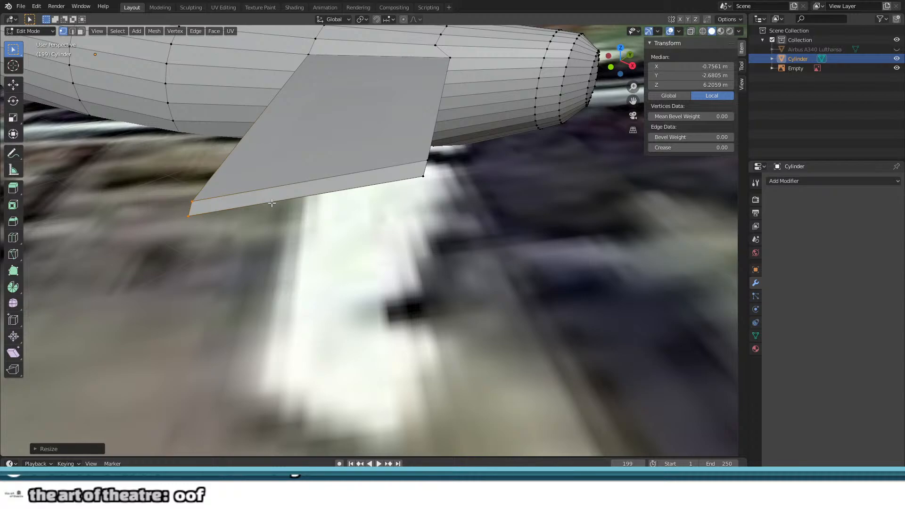
Step: Reselect the tip's trailing edge and scale it down further to thin that corner of the tailplane
middle_click_drag(501, 127, 400, 201)
left_click_drag(292, 248, 344, 268)
middle_click_drag(392, 271, 444, 218)
key("s")
left_click(464, 161)
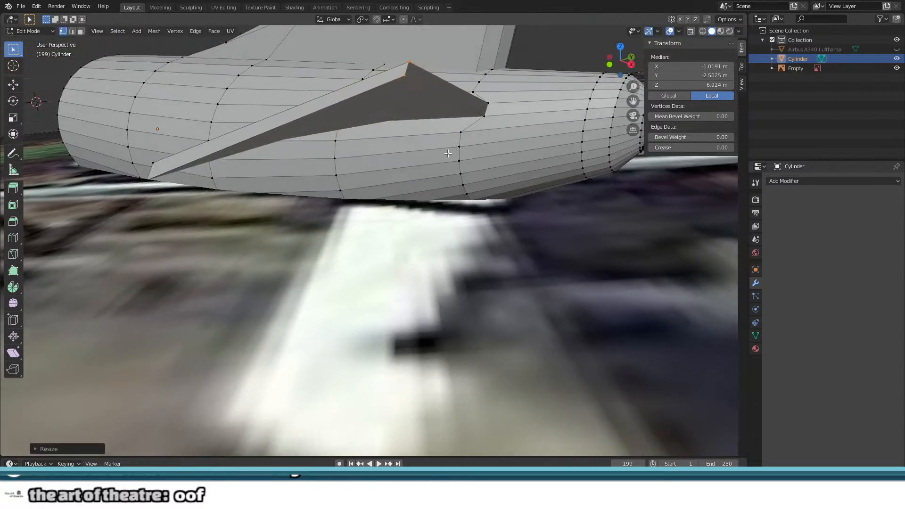
Step: Raise the tailplane tip's leading edge about 0.42 m along global Z, close to the height of the trailing edge
middle_click_drag(458, 139, 410, 178)
left_click_drag(131, 159, 156, 190, "shift")
middle_click_drag(200, 186, 395, 144)
middle_click_drag(399, 249, 390, 233)
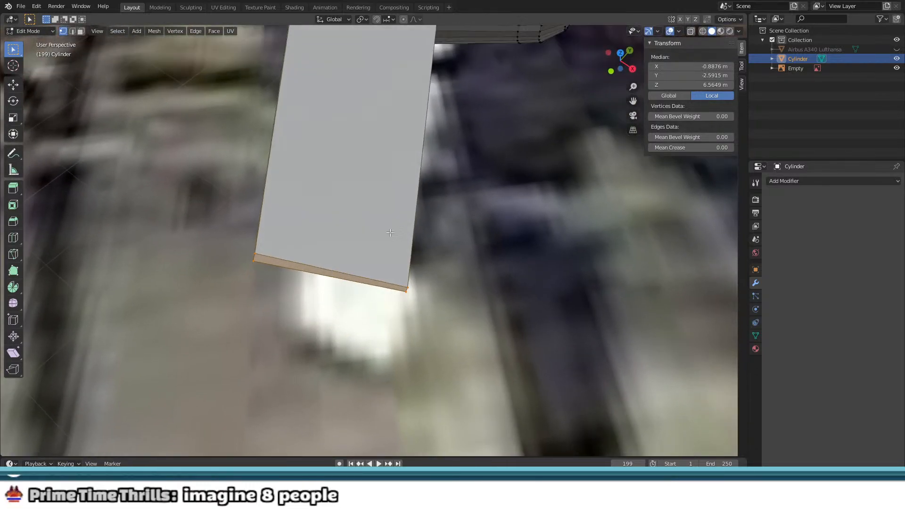
middle_click_drag(472, 185, 580, 163)
left_click_drag(409, 196, 487, 232)
middle_click_drag(487, 232, 470, 226)
key("g")
key("z")
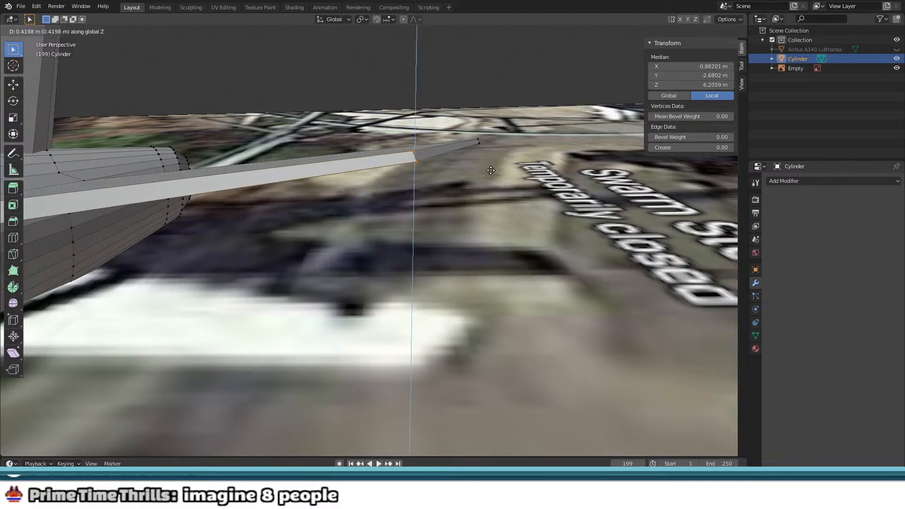
left_click(469, 168)
Step: Select the upper trailing corner vertex of the tailplane tip and nudge it slightly upward along global Z
middle_click_drag(469, 167, 351, 222)
left_click(319, 164)
scroll(330, 158, "down", 4)
scroll(377, 208, "up", 4)
middle_click_drag(401, 198, 367, 194)
left_click(373, 168)
scroll(372, 179, "up", 3)
key("g")
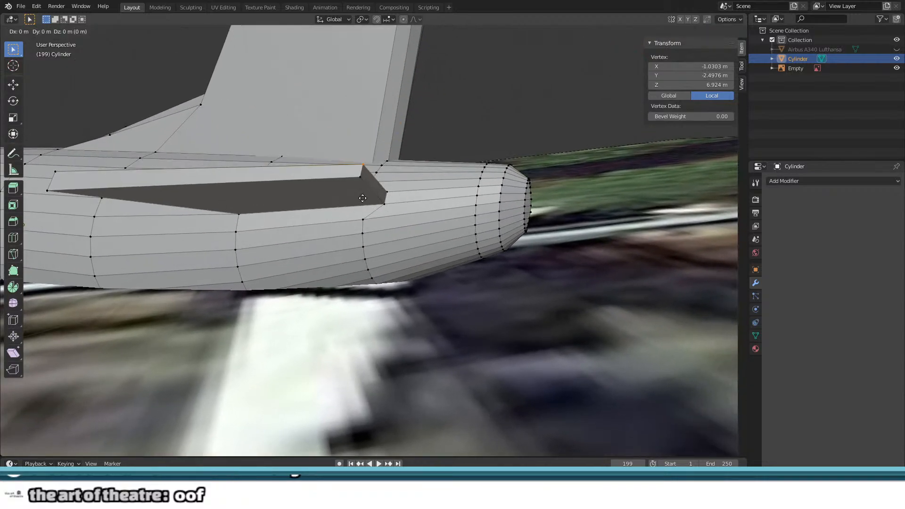
key("z")
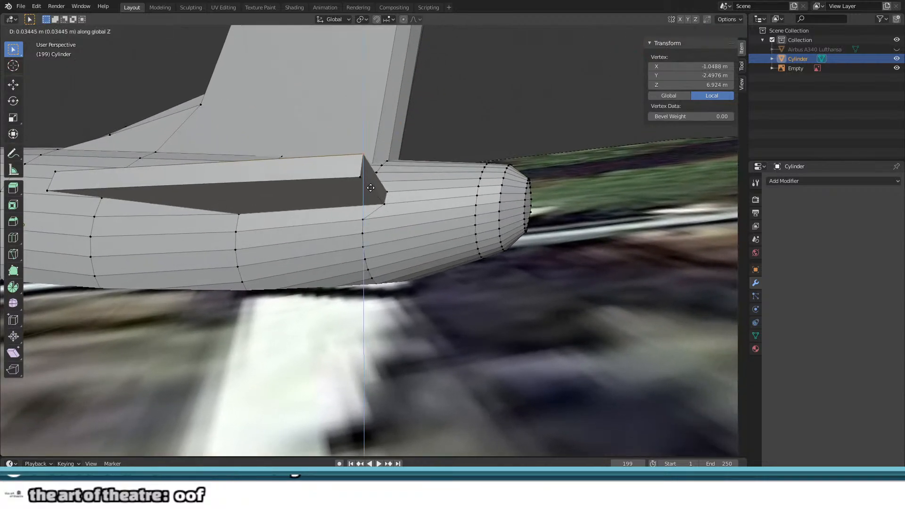
left_click(297, 192)
Step: Try to lower the tip face's upper edge along global Z, with both upper corner vertices selected
middle_click_drag(113, 188, 237, 133)
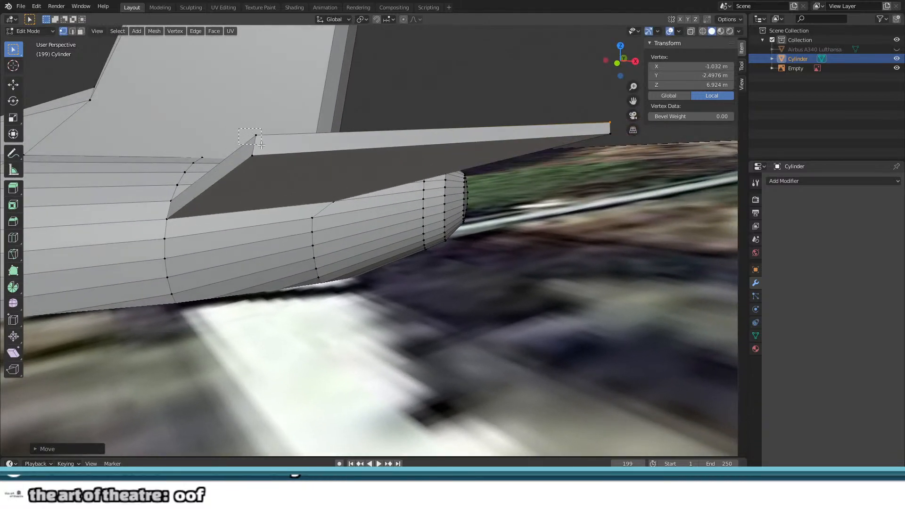
left_click_drag(238, 128, 262, 144, "shift")
middle_click_drag(262, 145, 305, 128)
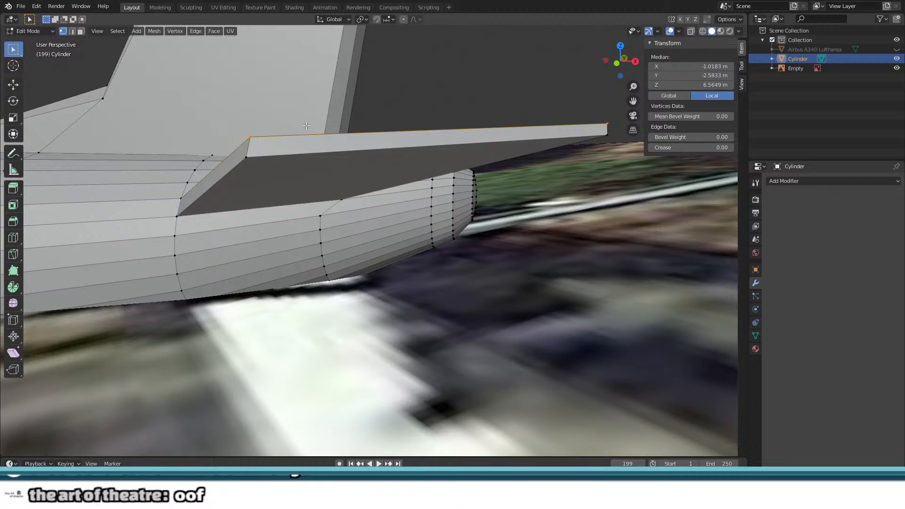
key("g")
key("z")
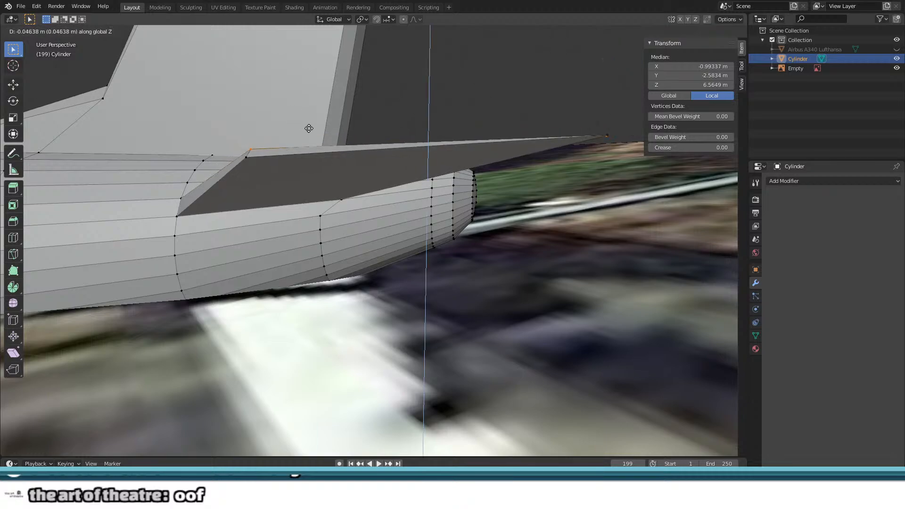
left_click(309, 117)
Step: Keep only the tip's upper leading corner vertex selected and lower it slightly along global Z to thin the leading edge
left_click_drag(554, 91, 627, 159, "ctrl")
key("g")
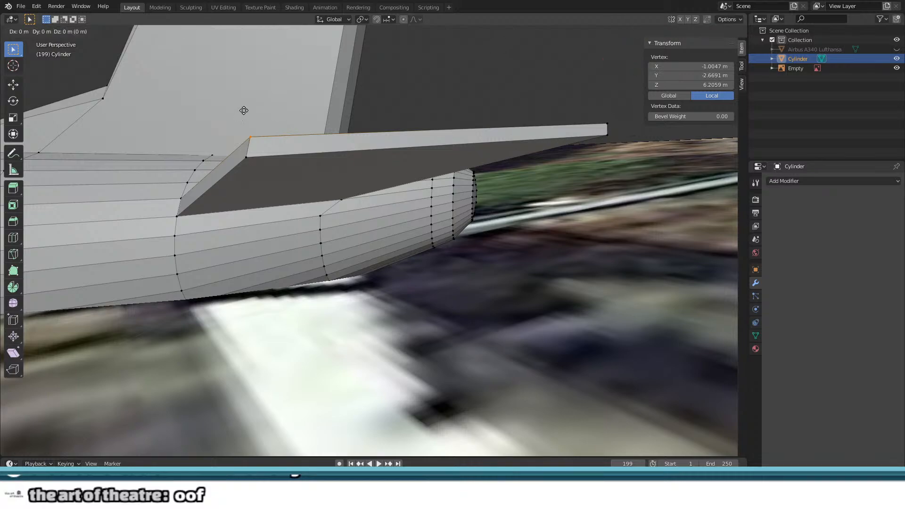
key("z")
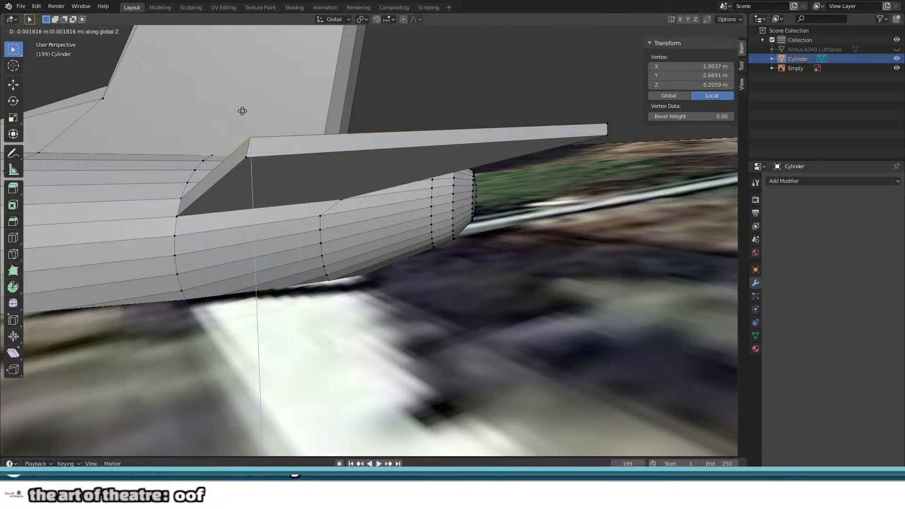
left_click(243, 117)
middle_click_drag(292, 118, 222, 139)
scroll(229, 245, "down", 2)
Step: Examine the tailplane's shape and thickness in Object Mode, and return to Edit Mode to view its tip against the reference image
key("Tab")
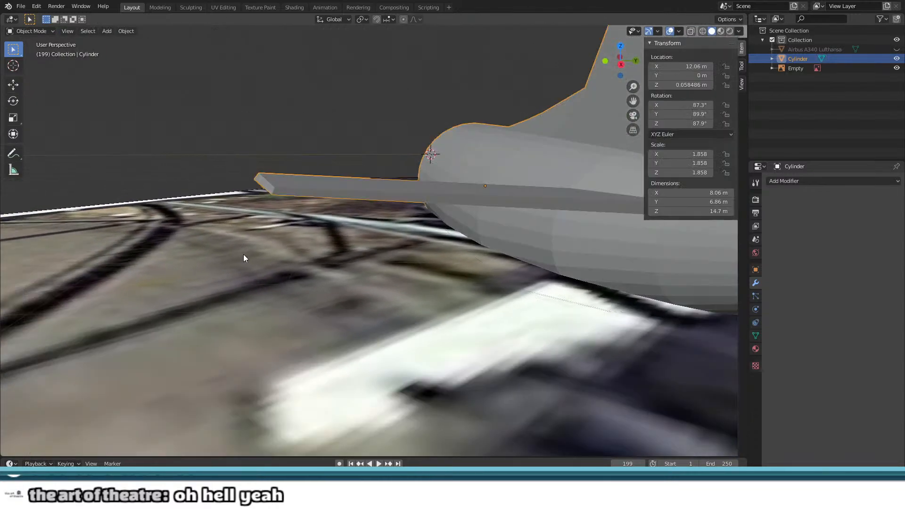
middle_click_drag(243, 253, 335, 260)
left_click(288, 236)
left_click(349, 221)
scroll(345, 252, "up", 4)
key("Tab")
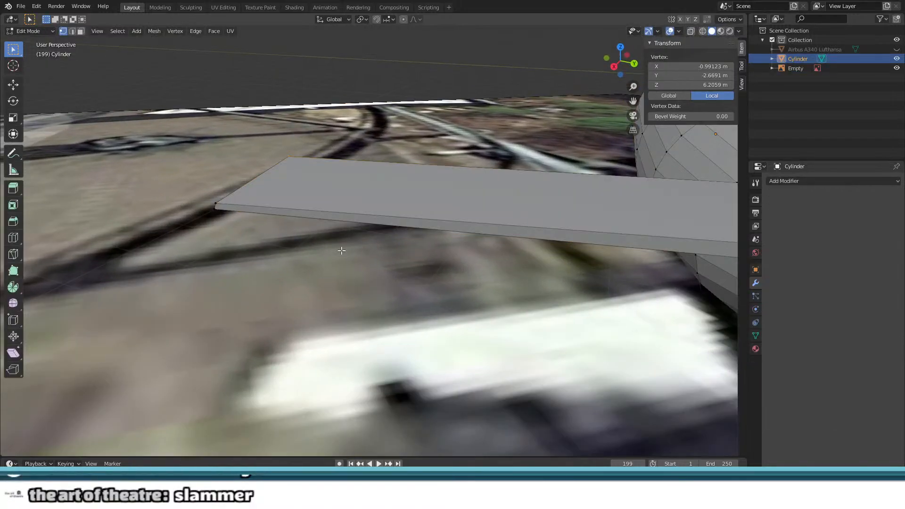
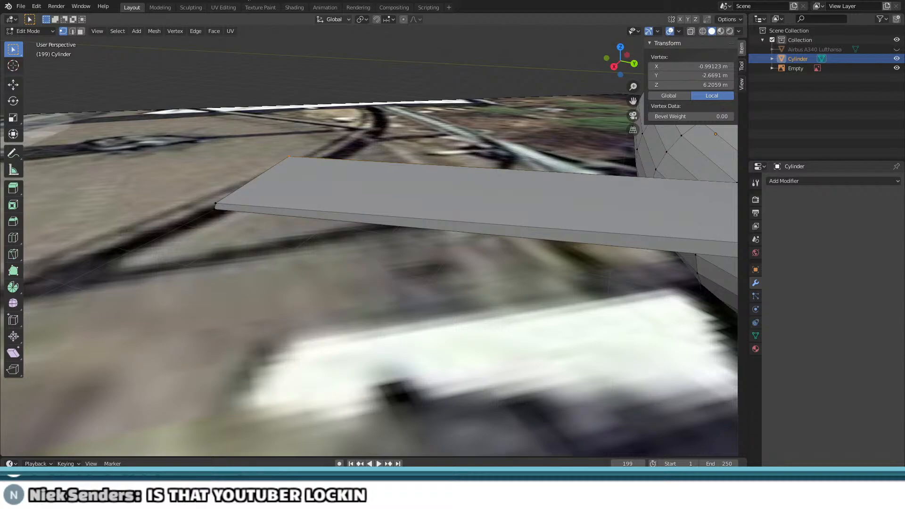
middle_click_drag(436, 189, 411, 196)
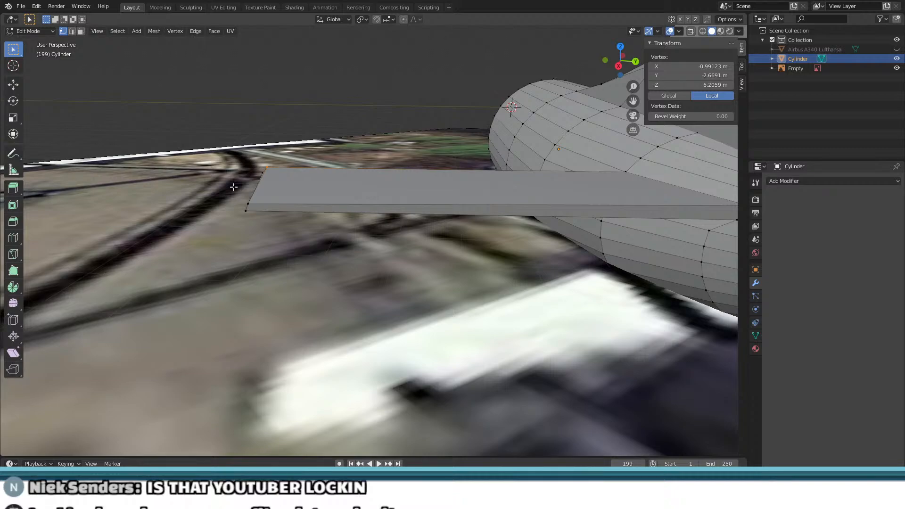
middle_click_drag(135, 260, 130, 286)
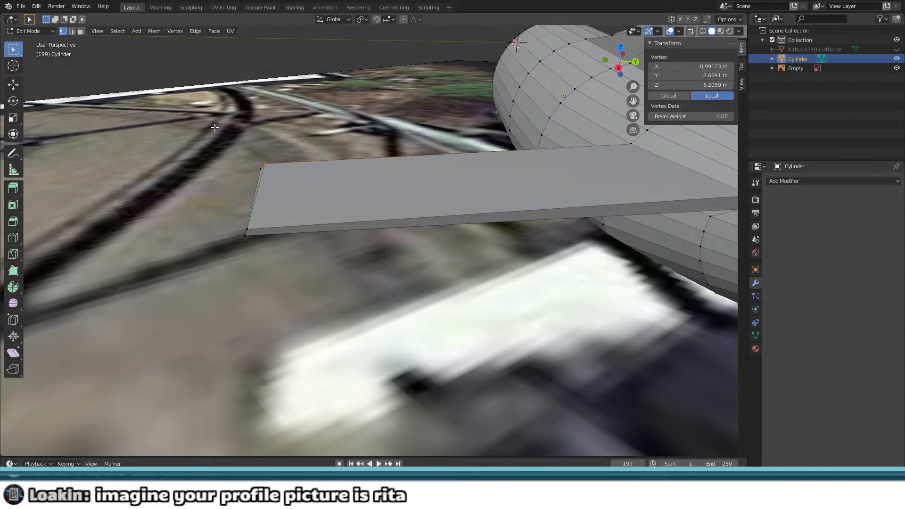
Step: Select all vertices of the tailplane's tip face and scale them down twice to approach the white stabiliser's width
scroll(214, 127, "up", 2)
left_click_drag(119, 202, 168, 262)
middle_click_drag(186, 248, 506, 184)
left_click_drag(228, 248, 308, 285, "shift")
middle_click_drag(339, 278, 280, 326)
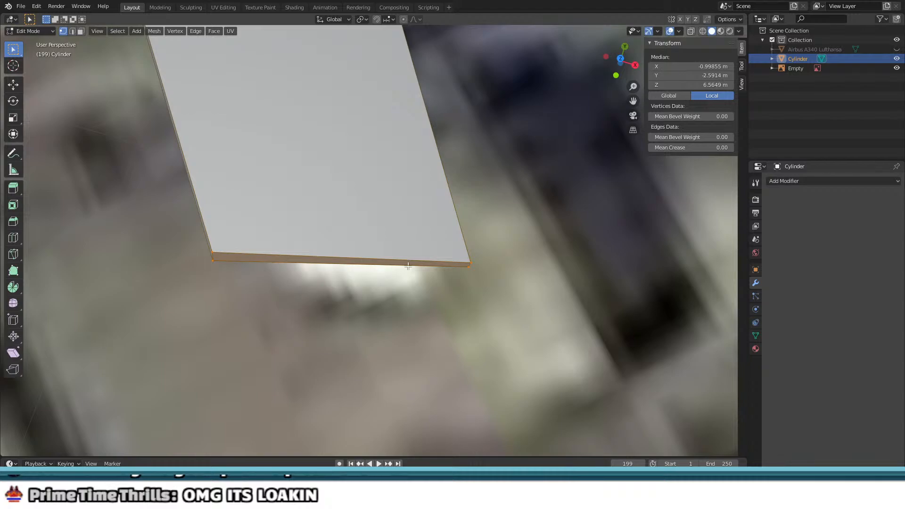
key("s")
left_click(474, 263)
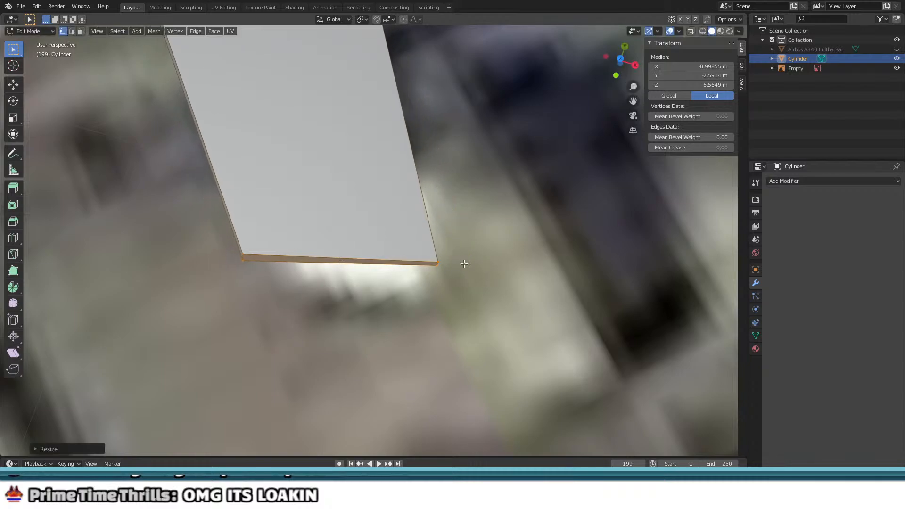
middle_click_drag(474, 262, 495, 245)
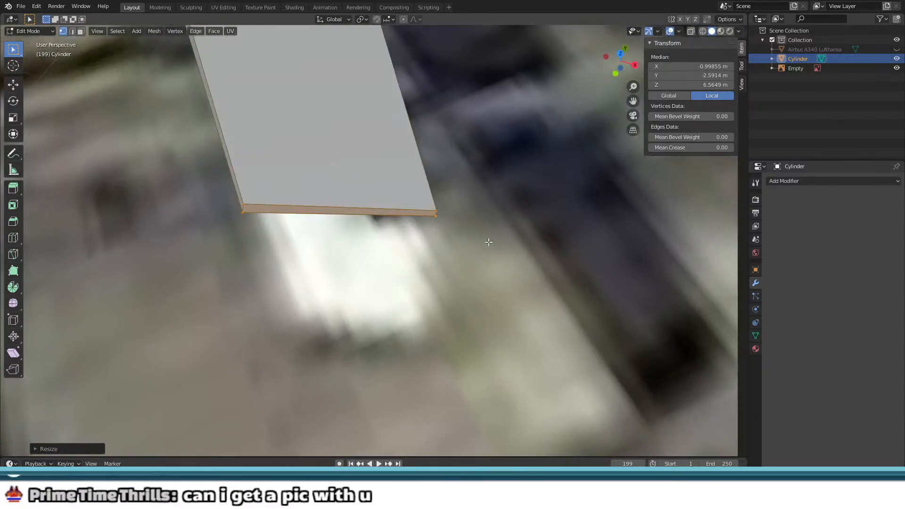
left_click(460, 236)
middle_click_drag(460, 236, 402, 258)
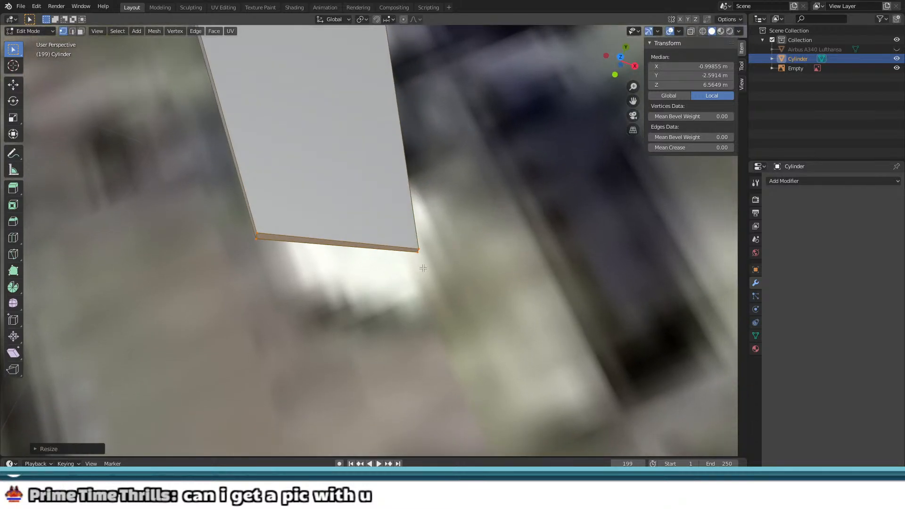
Step: From the top view, move the tip face slightly rearward over the end of the white stabiliser and rescale it to fit
key("KP_7")
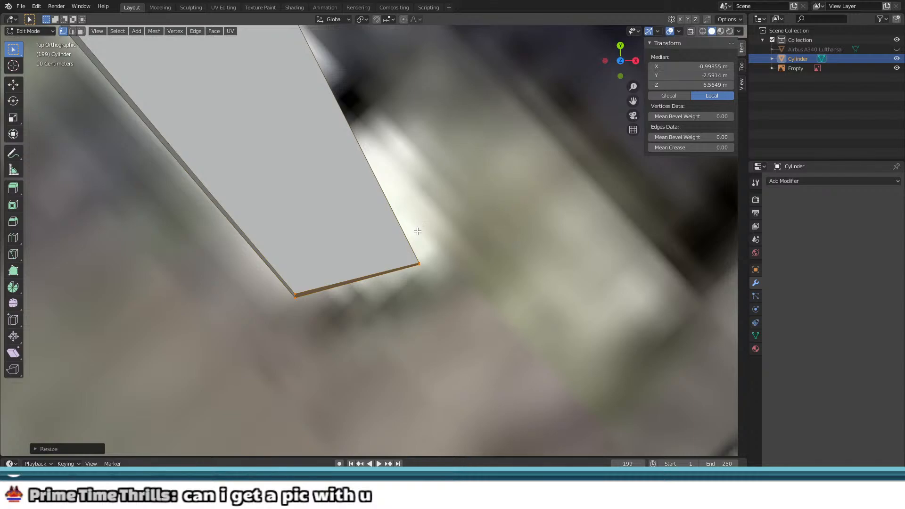
key("g")
left_click(457, 225)
middle_click_drag(458, 225, 340, 163)
key("s")
left_click(498, 229)
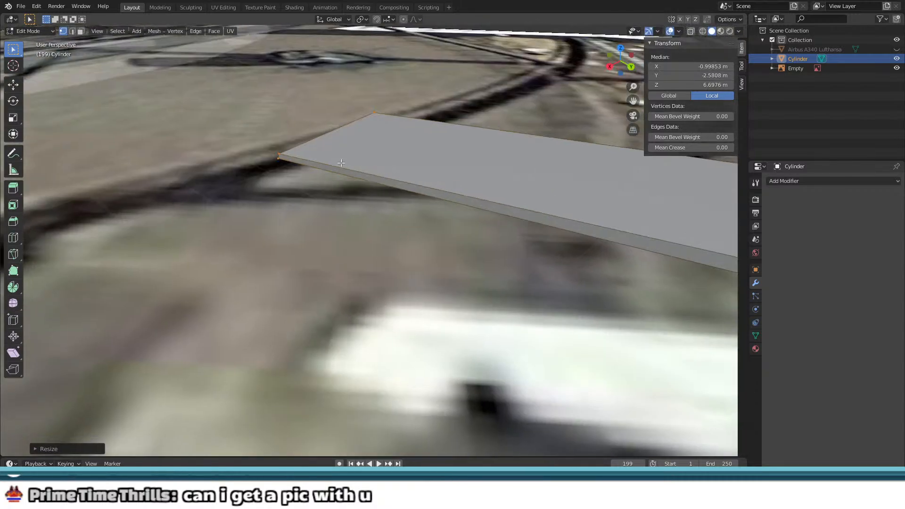
Step: Examine the tailplane's tip, thickness and outline in Edit Mode and Object Mode against the reference image
scroll(316, 229, "down", 6)
left_click(395, 277)
middle_click_drag(394, 277, 414, 241)
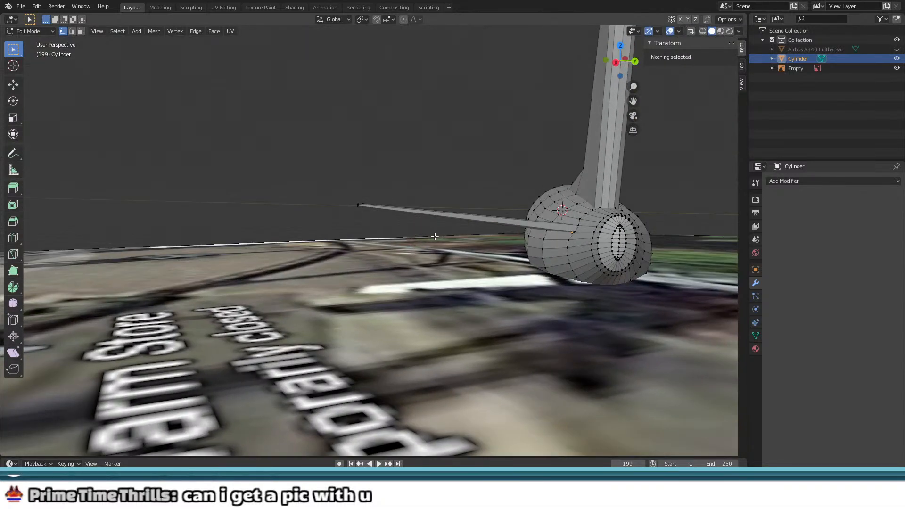
mouse_move(482, 244)
middle_mouse_down()
mouse_move(406, 293)
mouse_move(441, 285)
mouse_move(427, 276)
mouse_move(426, 254)
mouse_move(459, 243)
mouse_move(494, 256)
middle_mouse_up()
scroll(439, 240, "up", 2)
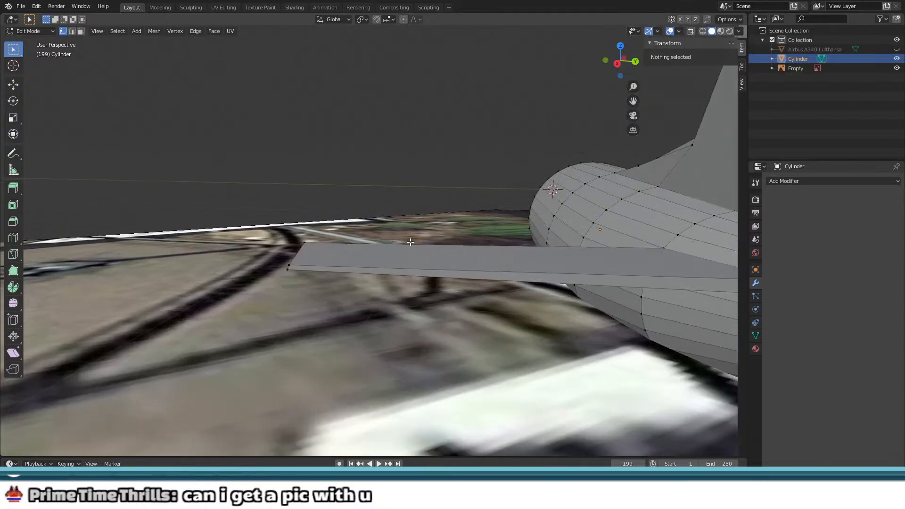
middle_click_drag(411, 244, 445, 215, "shift")
scroll(395, 203, "up", 1)
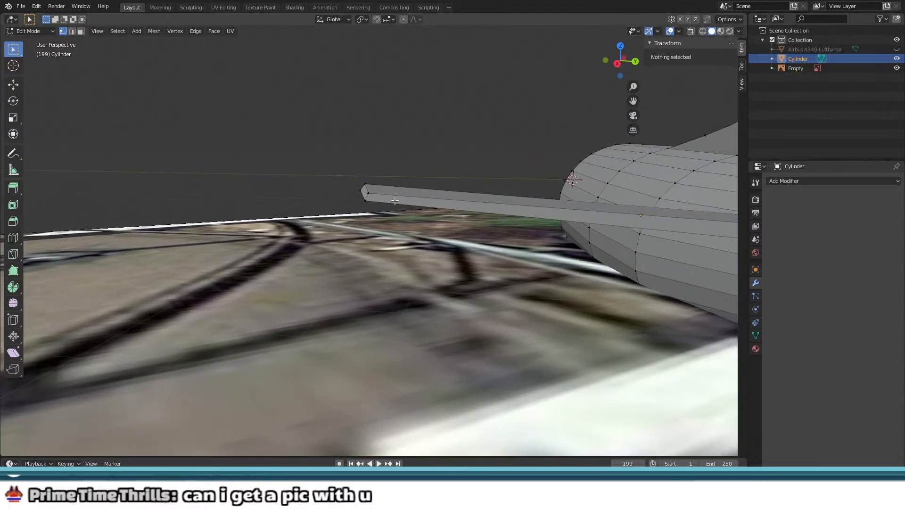
left_click(368, 191)
left_click_drag(361, 179, 373, 189)
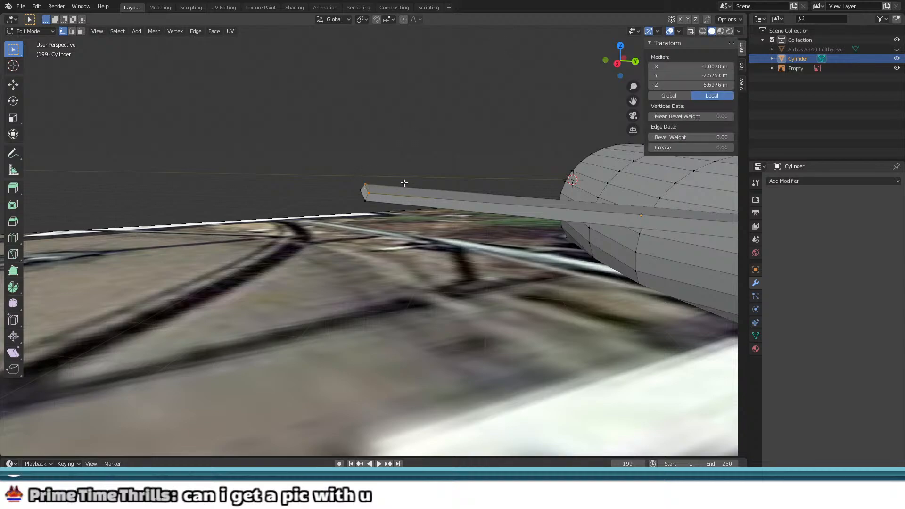
scroll(394, 329, "down", 2)
key("Tab")
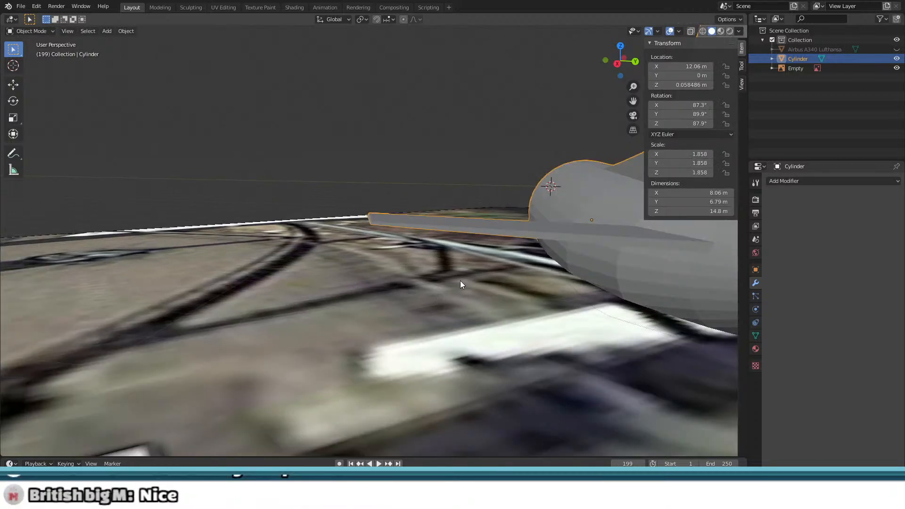
middle_click_drag(460, 284, 598, 286)
middle_click_drag(367, 351, 221, 316)
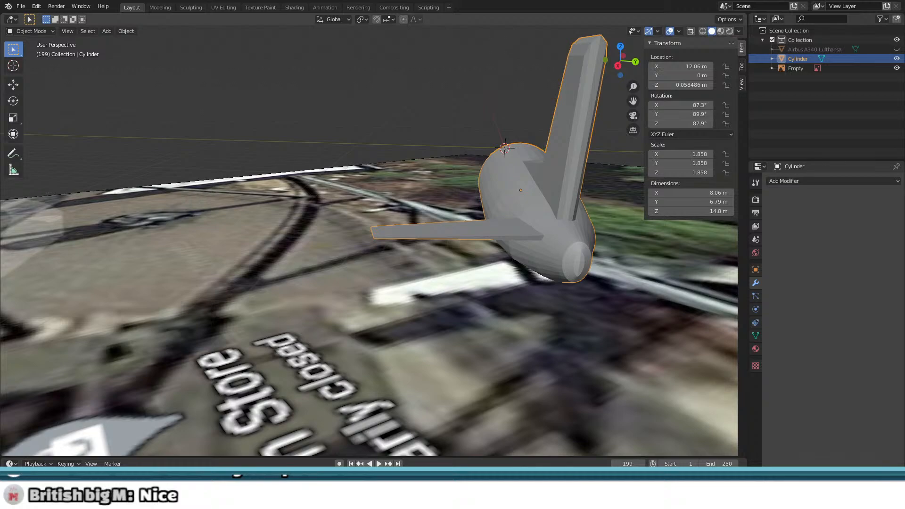
middle_click_drag(131, 218, 135, 252)
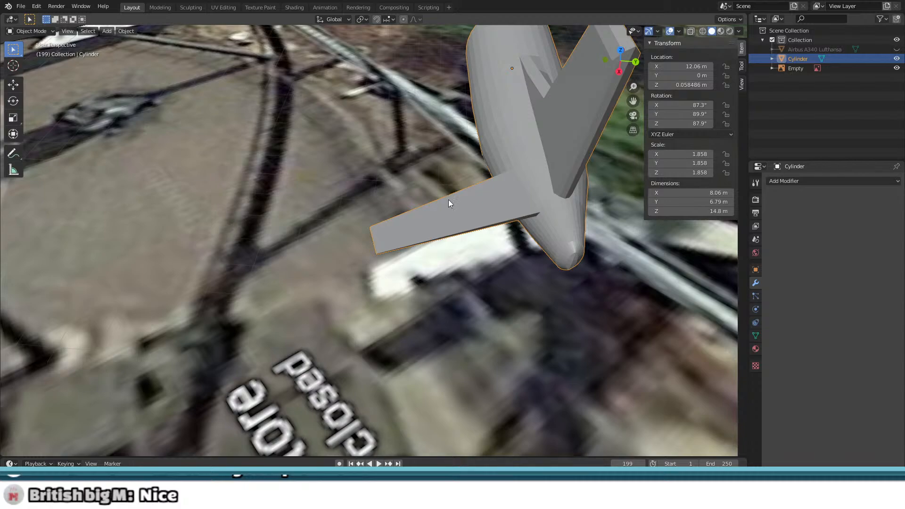
middle_click_drag(448, 200, 450, 256)
scroll(424, 286, "up", 4)
middle_click_drag(424, 287, 366, 220)
Step: Select the tailplane's rear edge vertices at both the tip and the fuselage, and subdivide the trailing-edge face once
key("Tab")
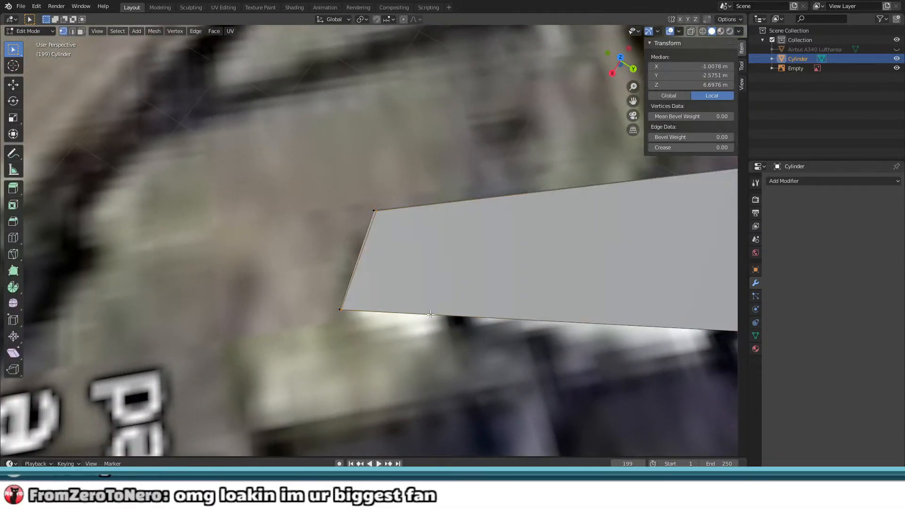
middle_click_drag(400, 291, 380, 232)
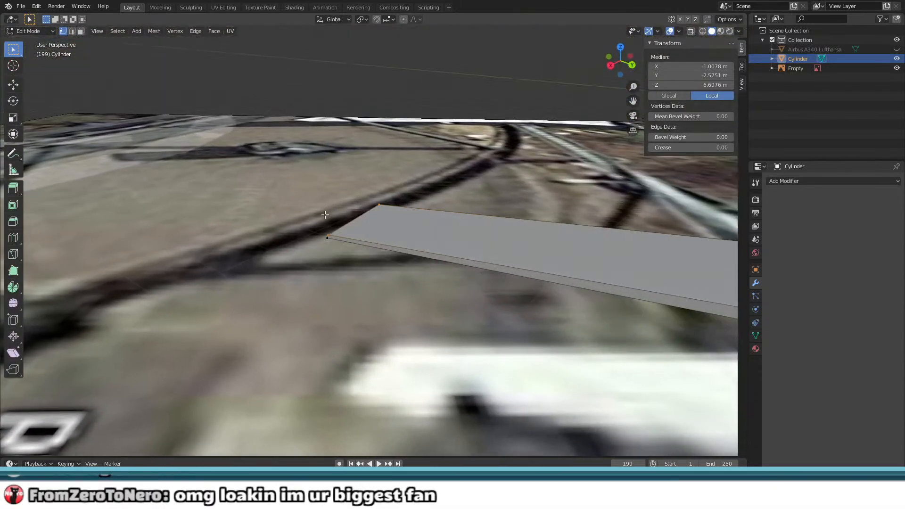
left_click_drag(322, 216, 368, 268)
scroll(368, 268, "down", 5)
middle_click_drag(678, 292, 453, 217, "shift")
scroll(415, 220, "up", 3)
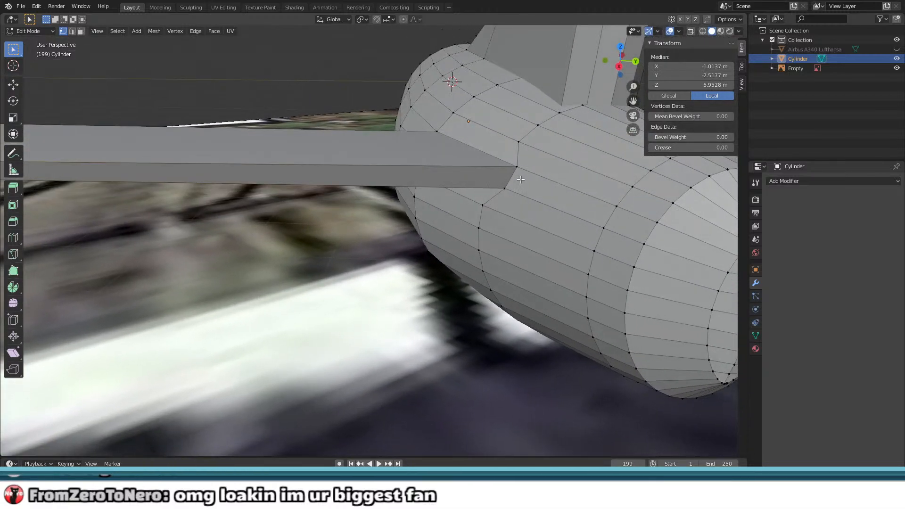
scroll(520, 178, "up", 1)
left_click_drag(536, 143, 585, 195, "shift")
scroll(499, 169, "down", 4)
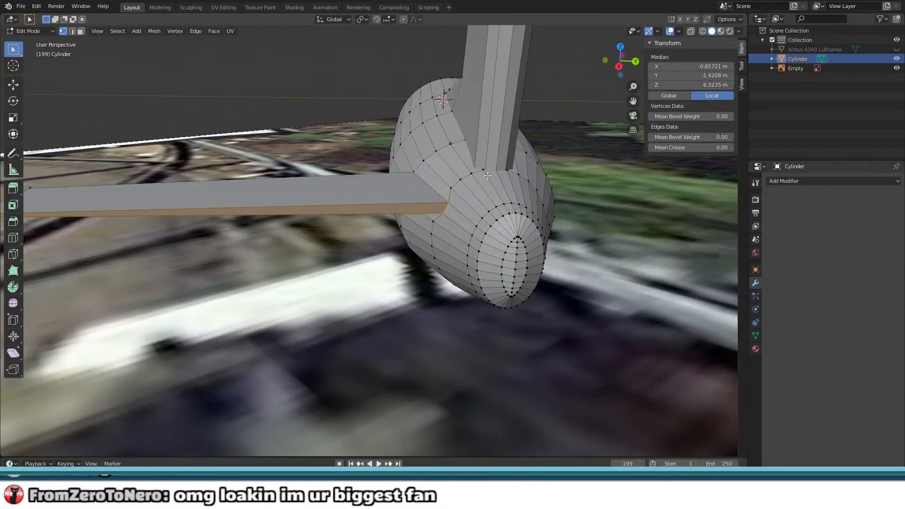
middle_click_drag(368, 194, 497, 196)
right_click(317, 220)
left_click(317, 219)
Step: Subdivide the upper trailing edge between the tip's rear vertex and the tailplane's midpoint vertex
scroll(254, 238, "up", 3)
scroll(495, 194, "down", 4)
middle_click_drag(473, 168, 346, 337)
middle_click_drag(342, 330, 391, 197)
left_click(412, 245)
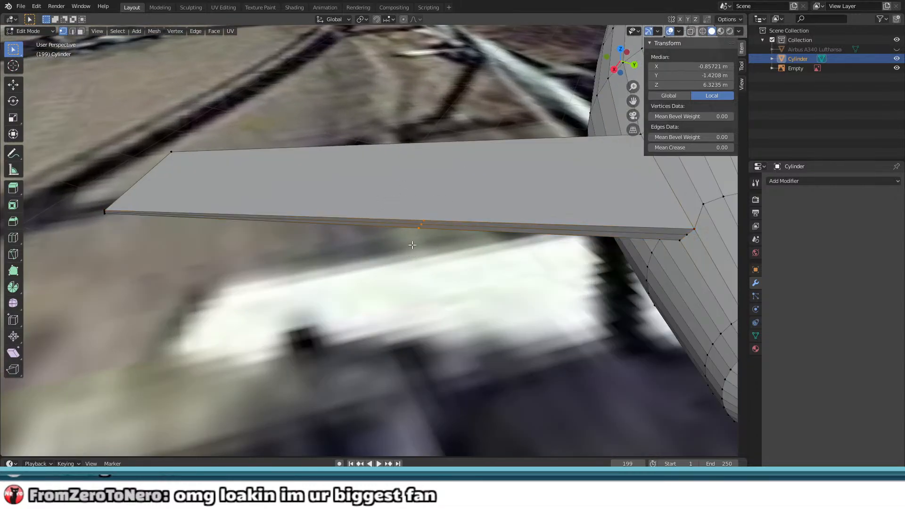
left_click_drag(100, 207, 192, 259, "shift")
left_click(189, 221)
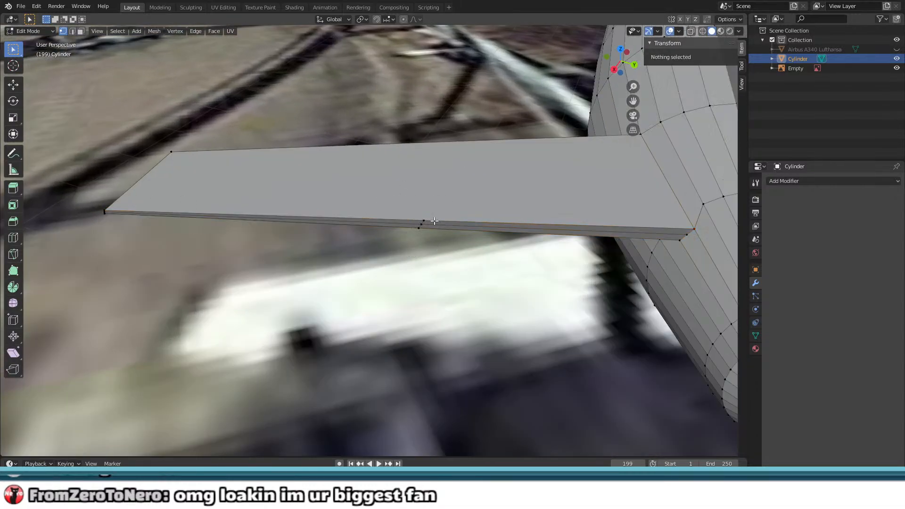
mouse_move(426, 217)
left_mouse_down()
mouse_move(418, 222)
mouse_move(429, 233)
left_mouse_up()
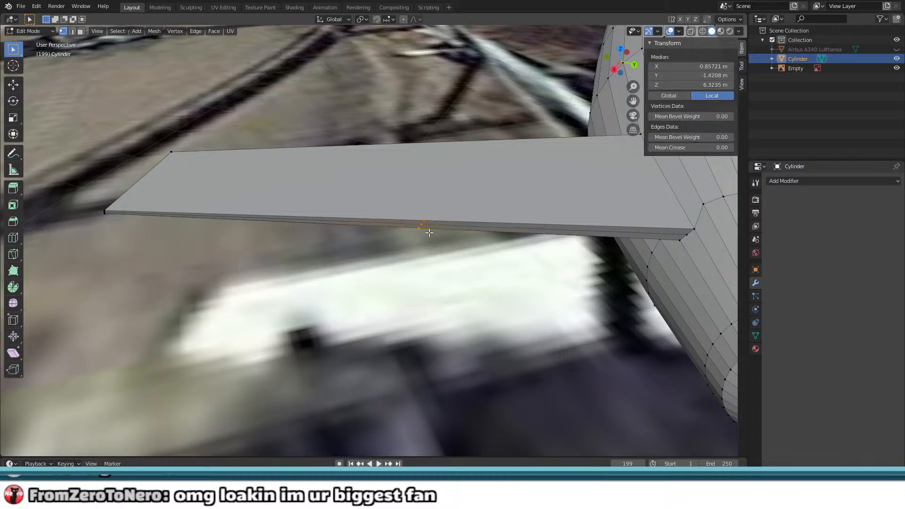
middle_click_drag(115, 208, 252, 137)
middle_click_drag(204, 109, 212, 144)
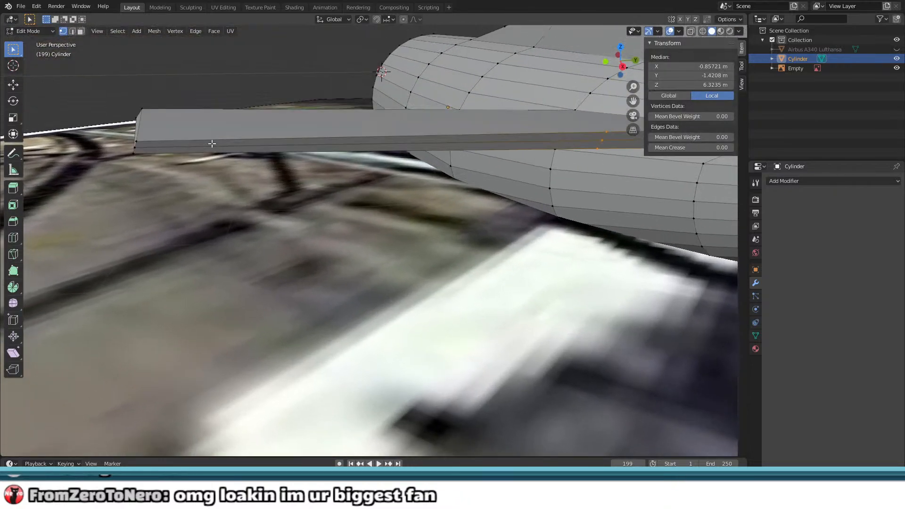
left_click(133, 138, "shift")
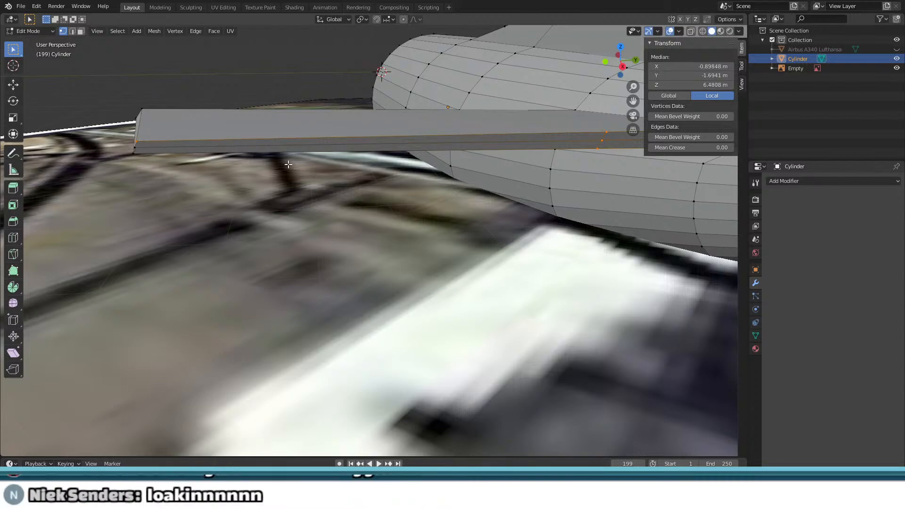
left_click_drag(590, 139, 617, 151, "ctrl")
right_click(449, 142)
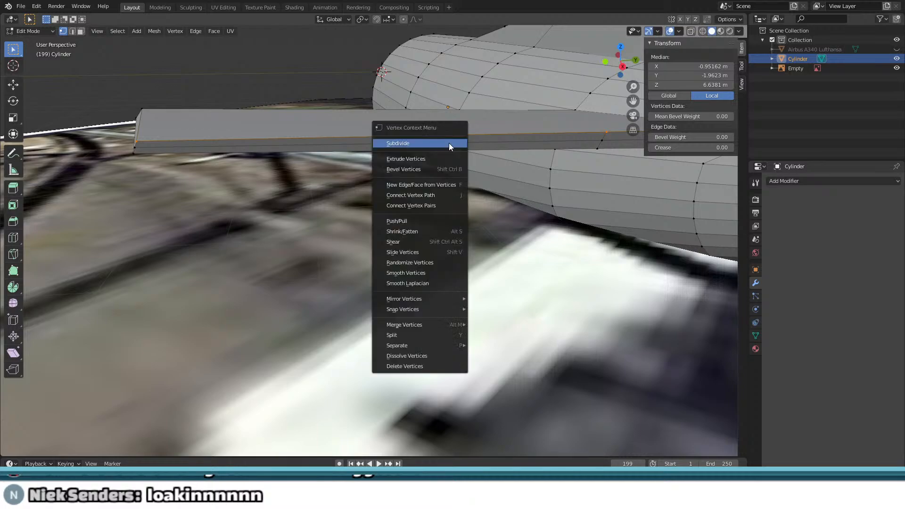
left_click(449, 143)
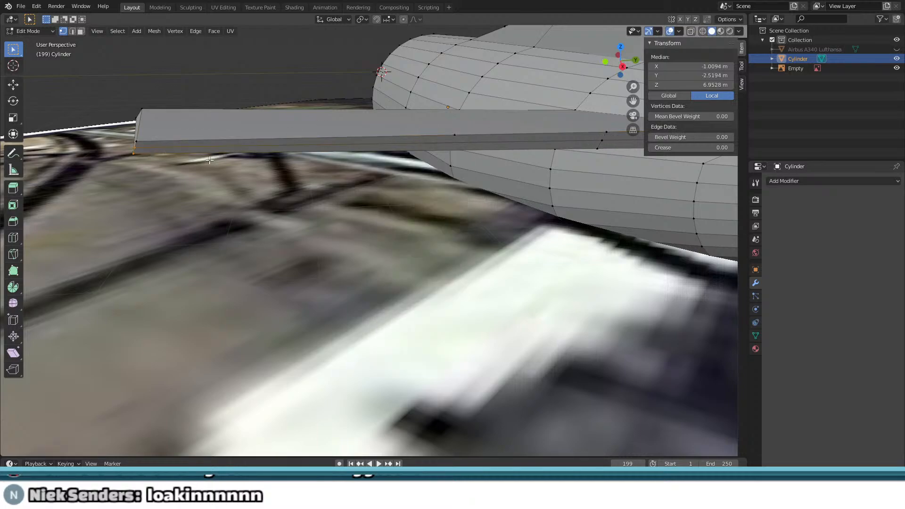
Step: Subdivide the middle and lower trailing-edge lines of the same outer half between the tip and the midpoint
left_click_drag(112, 151, 142, 167, "ctrl")
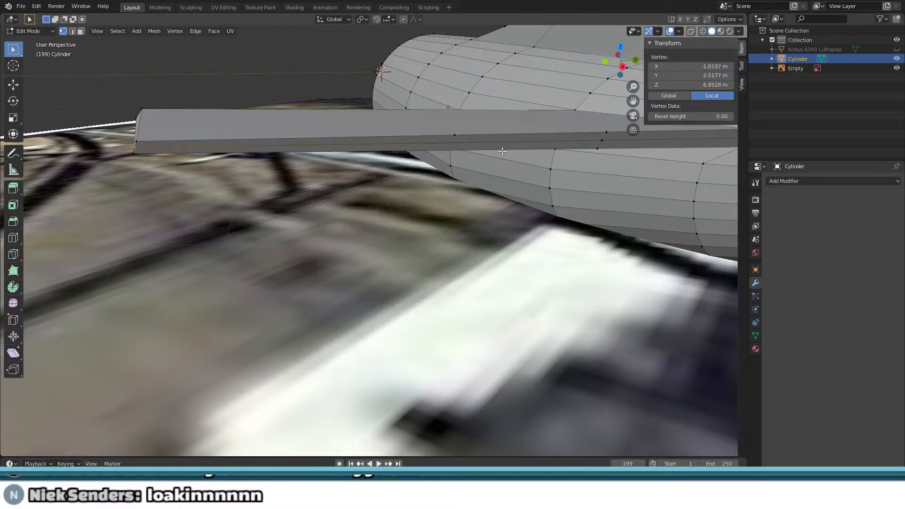
left_click(602, 140, "shift")
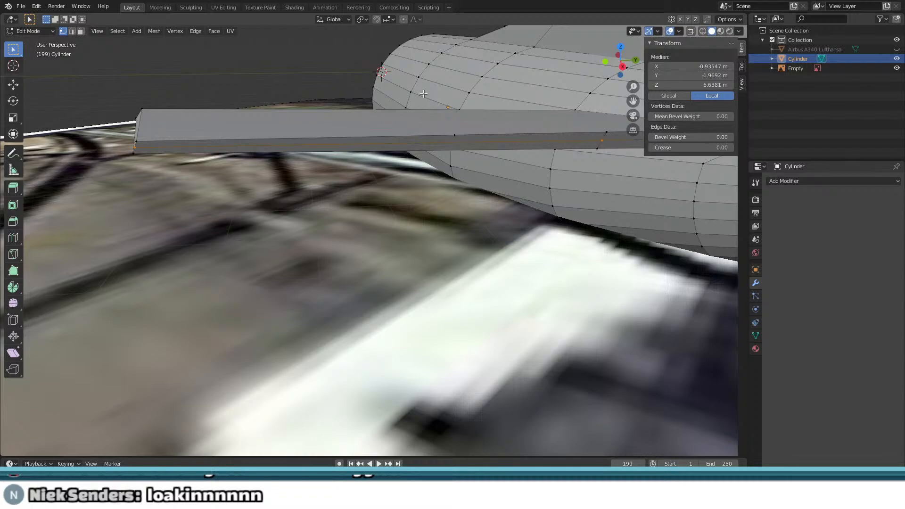
right_click(411, 153)
left_click(411, 153)
left_click_drag(111, 149, 156, 162, "ctrl")
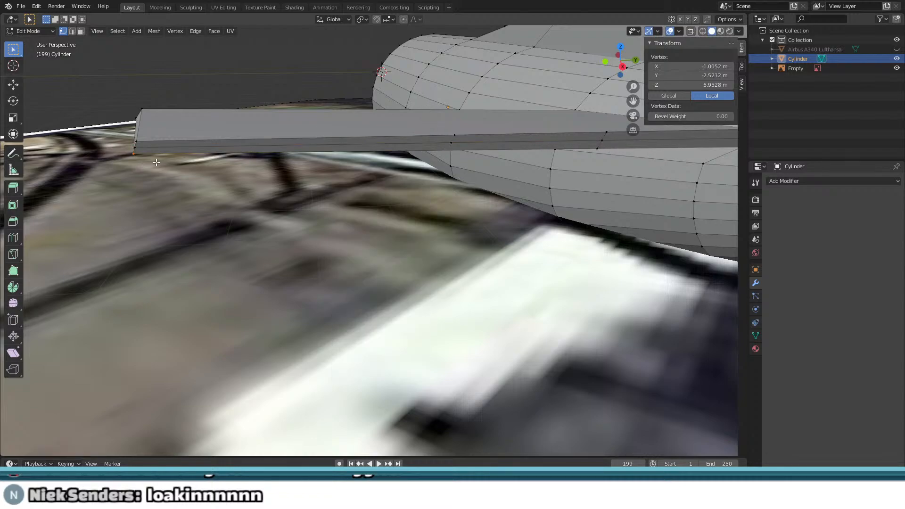
left_click(596, 149, "shift")
right_click(546, 144)
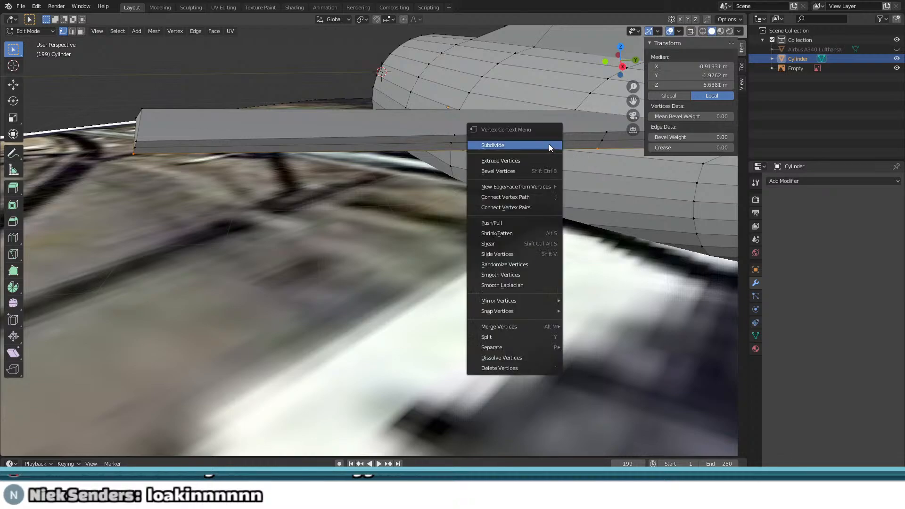
left_click(549, 144)
Step: Connect the three new vertices of the outer half with vertical edges across the trailing edge's thickness
left_click_drag(432, 128, 458, 158)
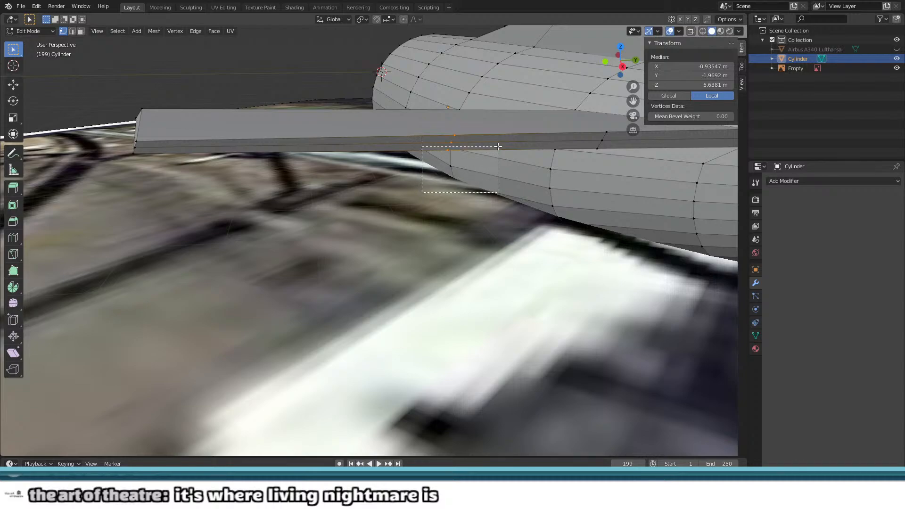
left_click(449, 143, "shift")
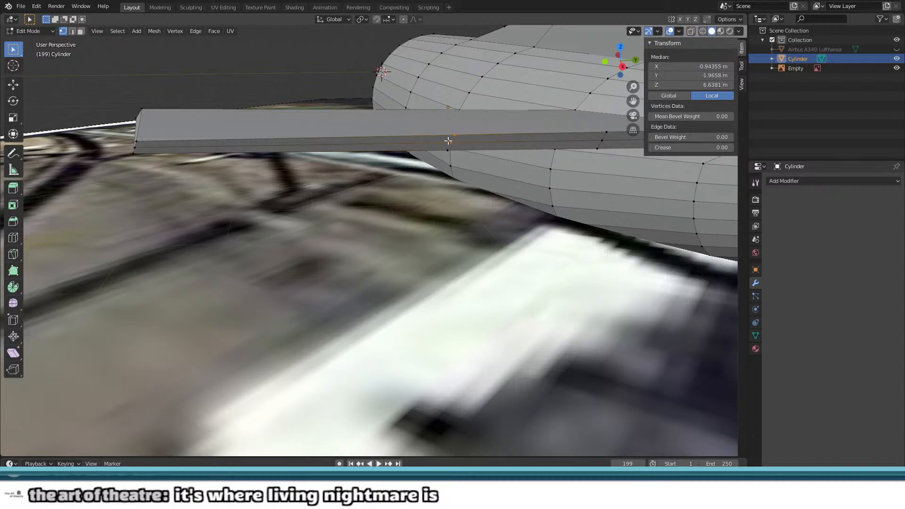
left_click_drag(445, 141, 458, 154)
key("ctrl+z")
middle_click_drag(424, 167, 417, 165)
left_click_drag(381, 93, 392, 125)
middle_click_drag(392, 126, 359, 164)
middle_click_drag(306, 125, 329, 245)
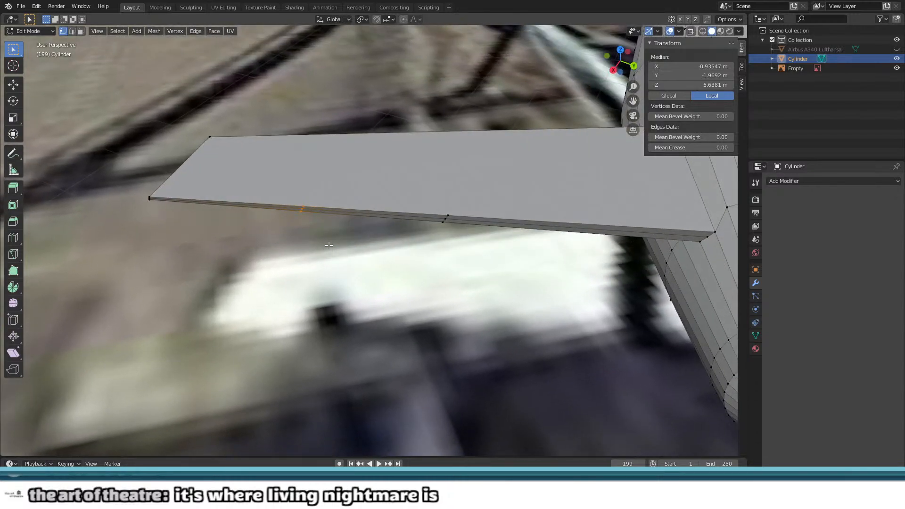
Step: Subdivide the upper trailing edge between the outer vertex column and the tailplane's midpoint column
scroll(322, 238, "up", 3)
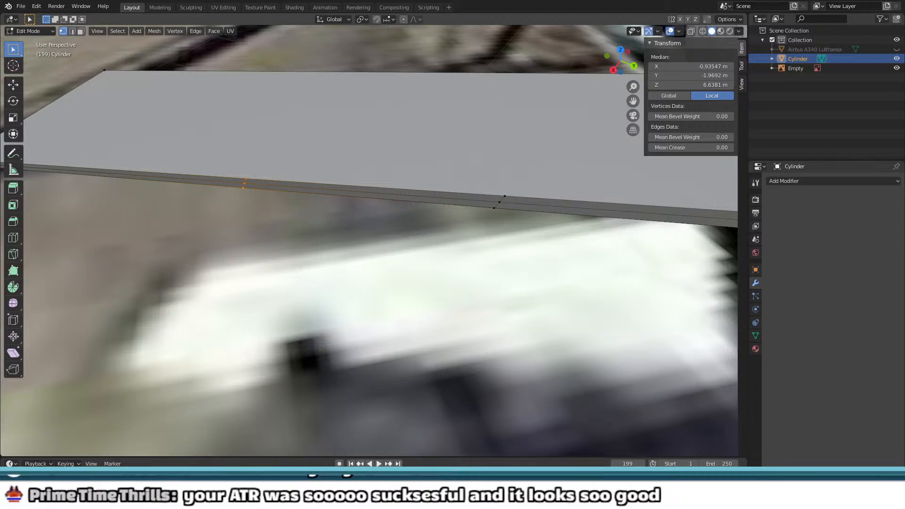
scroll(369, 241, "down", 6)
middle_click_drag(342, 216, 311, 156)
scroll(350, 232, "up", 3)
scroll(357, 244, "down", 5)
scroll(351, 205, "up", 5)
left_click_drag(266, 148, 552, 153)
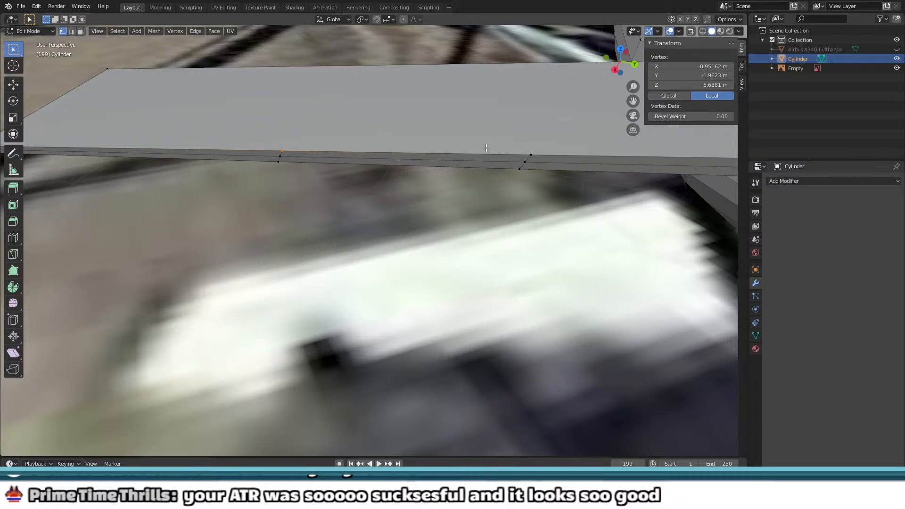
left_click(530, 155, "shift")
right_click(518, 151)
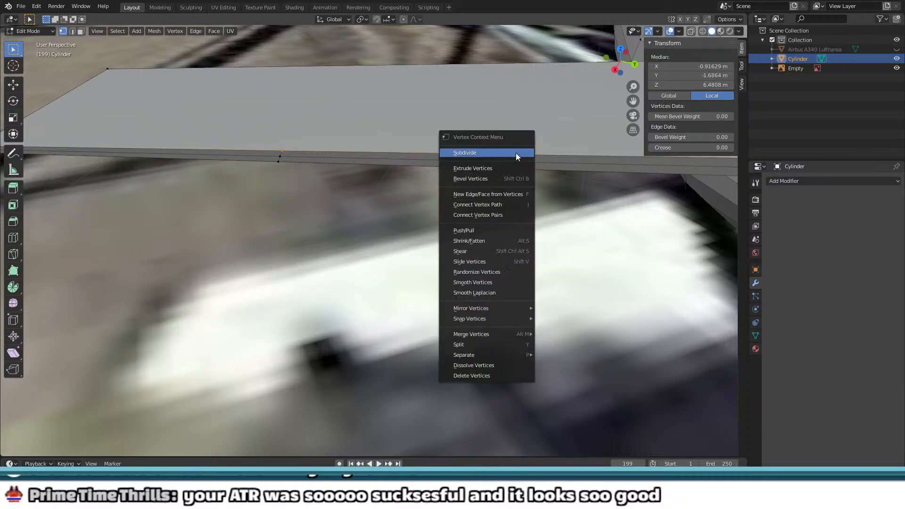
left_click(518, 151)
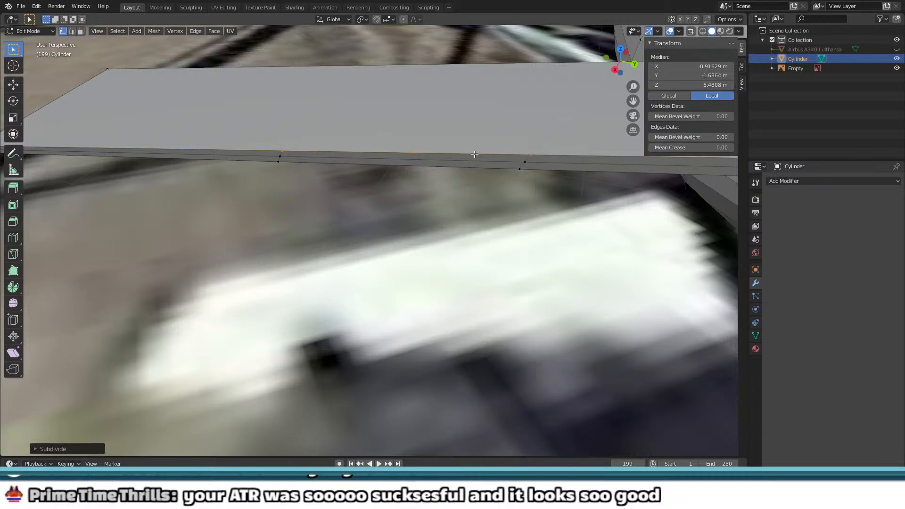
Step: Subdivide the middle and lower trailing-edge lines between the same two vertex columns
left_click(281, 156)
left_click_drag(532, 166, 534, 166, "shift")
right_click(499, 163)
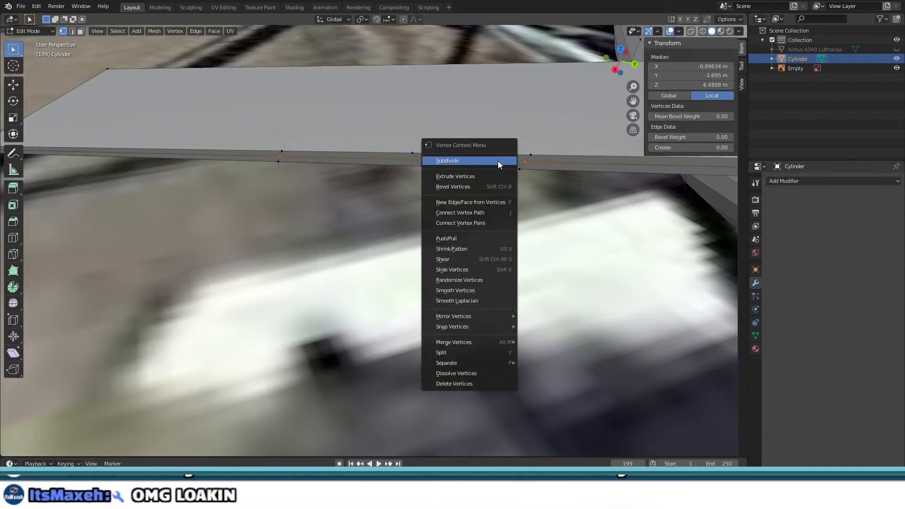
left_click(497, 163)
left_click_drag(272, 162, 287, 164)
left_click_drag(259, 191, 298, 160)
right_click(305, 160)
left_click(306, 160)
Step: Connect the newly added lower, middle and upper vertices with vertical edges through the trailing edge
left_click(406, 161)
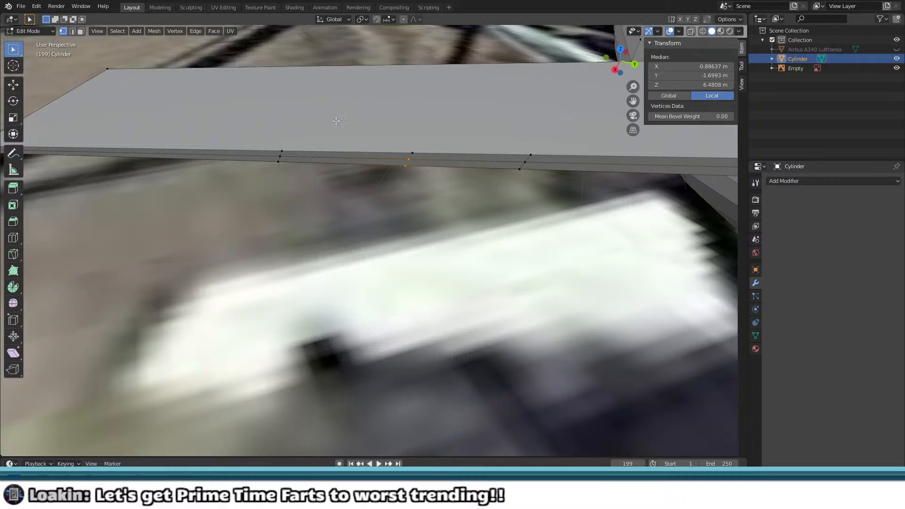
key("j")
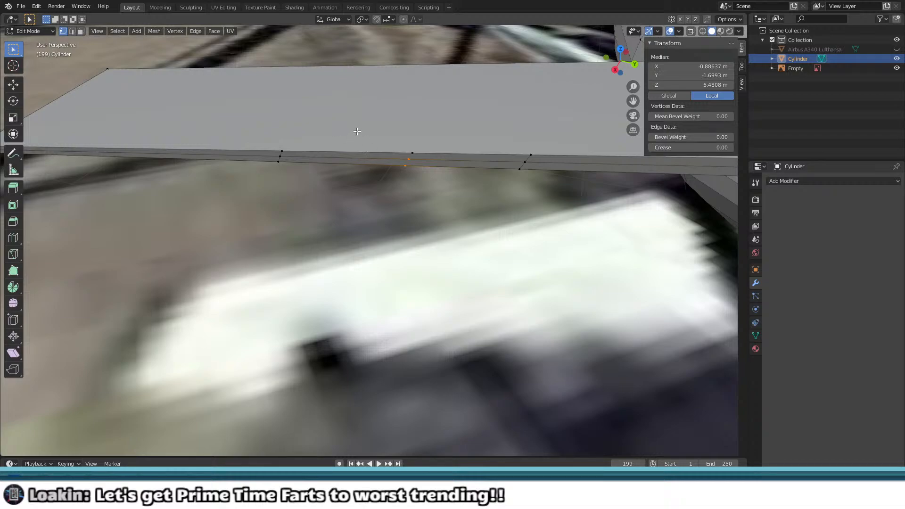
left_click_drag(400, 130, 424, 160)
key("j")
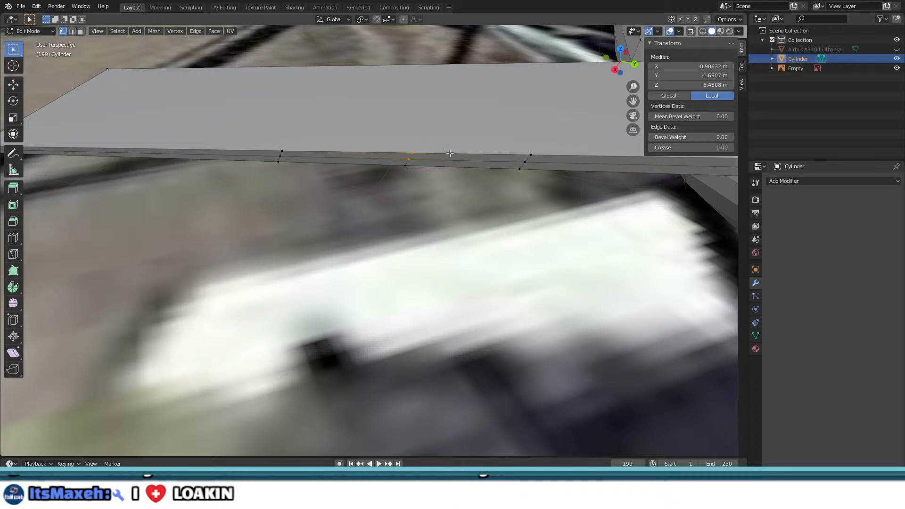
Step: Edge-slide the new vertical column of vertices outward along the trailing edge until it sits just beside the outer column
left_click_drag(399, 123, 418, 191)
key("g")
key("g")
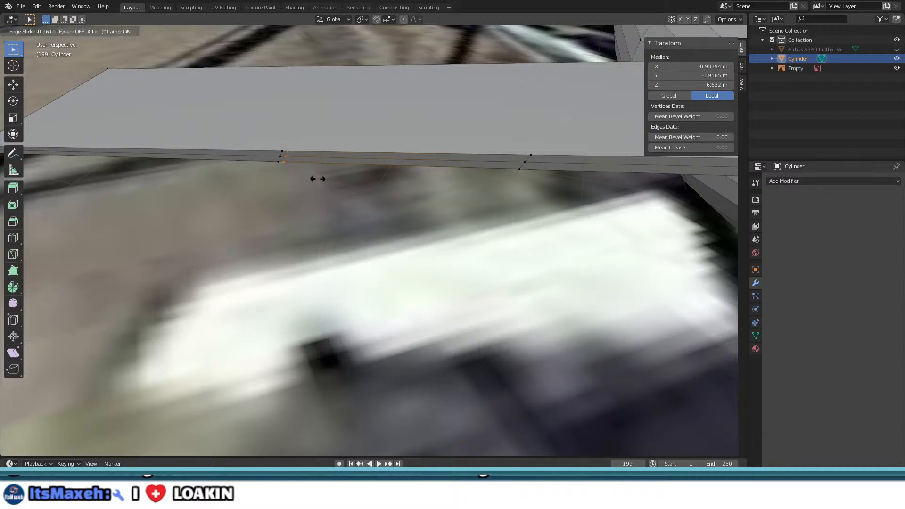
left_click(330, 175)
middle_click_drag(330, 175, 331, 202)
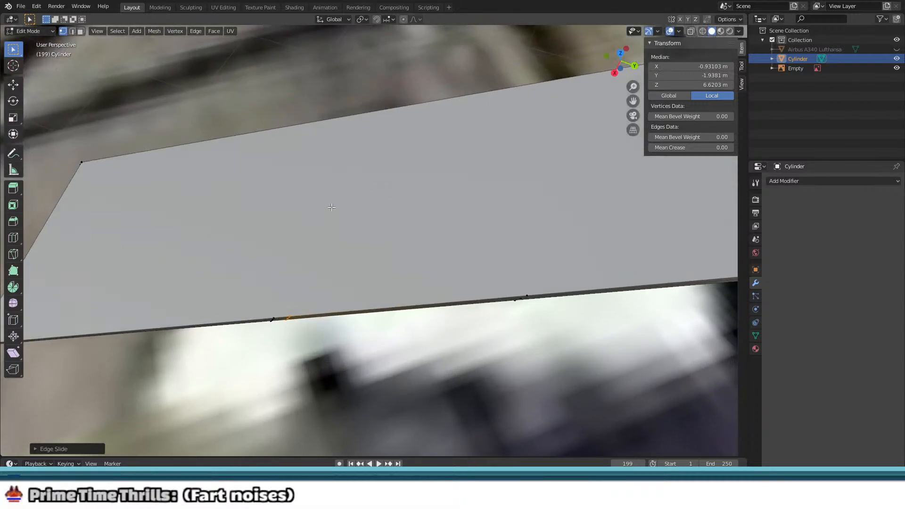
Step: Subdivide the upper trailing edge between the recently slid vertex column and the tailplane's midpoint column
middle_click_drag(391, 301, 446, 148)
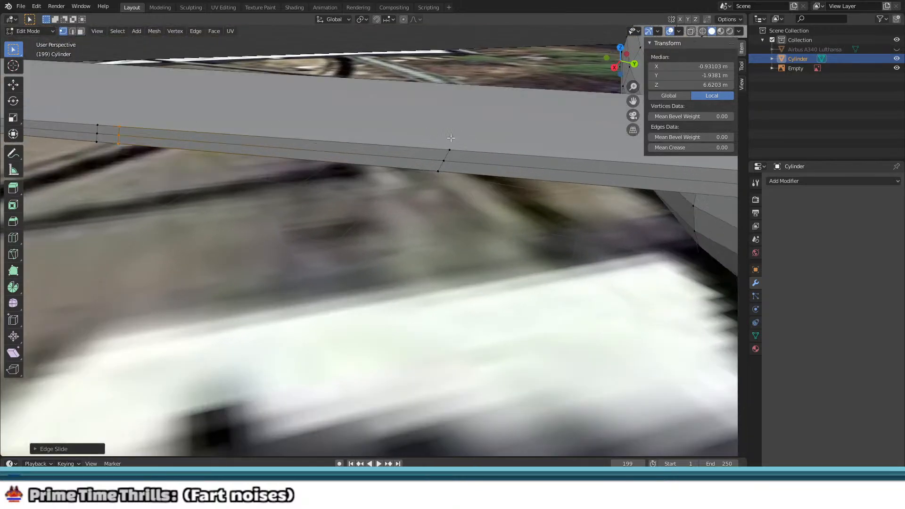
left_click(449, 149)
left_click(120, 127, "shift")
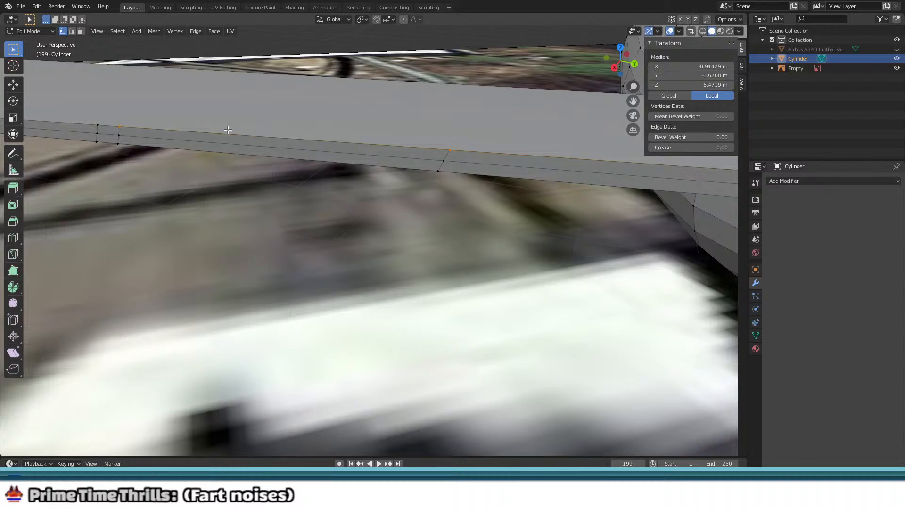
right_click(150, 144)
left_click(148, 146)
Step: Subdivide the middle and lower trailing-edge lines between the recently slid column and the midpoint column
left_click(119, 136)
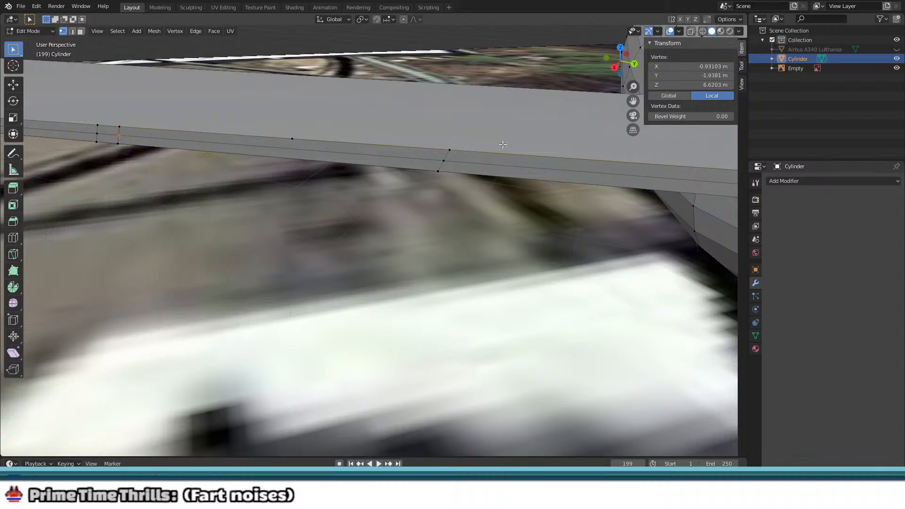
left_click(434, 157, "shift")
right_click(434, 157)
left_click(434, 163)
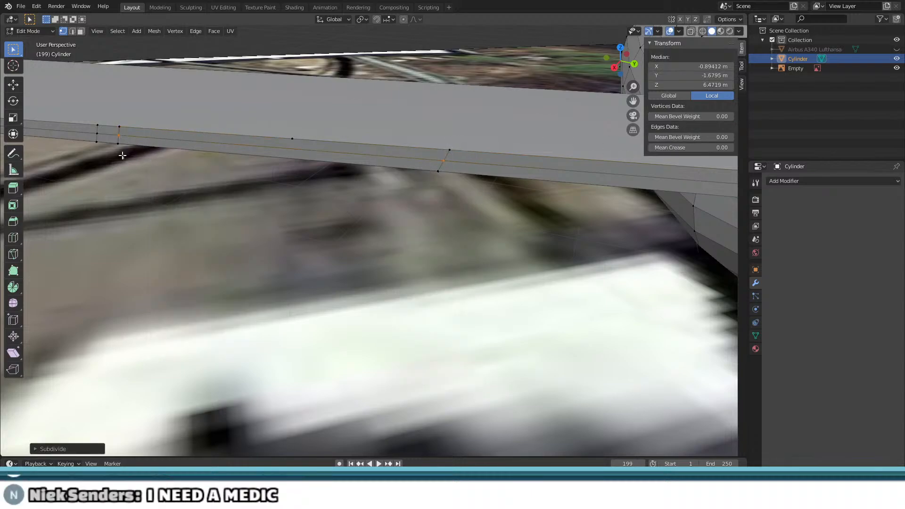
left_click_drag(124, 158, 115, 142)
left_click_drag(470, 186, 418, 170)
right_click(418, 170)
left_click(418, 174)
Step: Connect the new upper, middle and lower vertices with vertical edges across the trailing edge
left_click_drag(284, 138, 298, 166)
key("j")
middle_click_drag(293, 163, 289, 171)
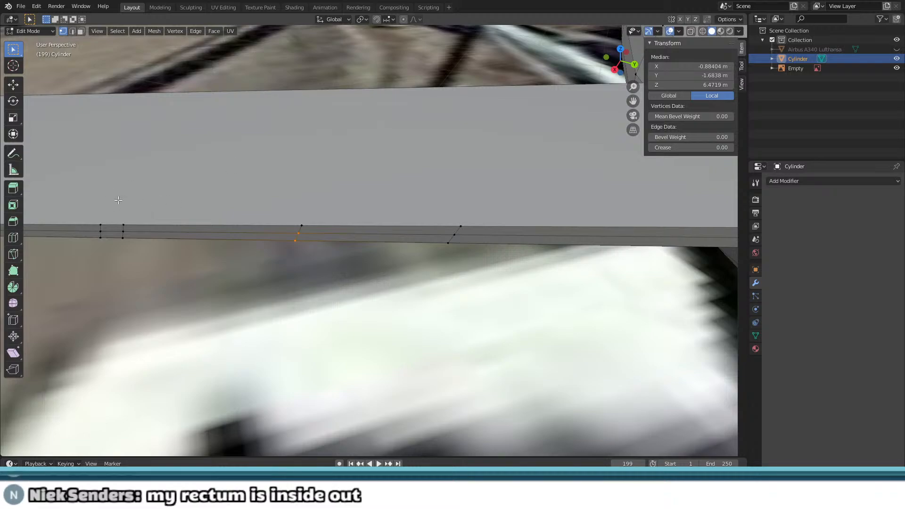
Step: Select all four vertex columns along the tailplane's trailing edge and vertex-slide them outward toward the tip
left_click_drag(118, 200, 337, 281)
middle_click_drag(337, 280, 379, 263)
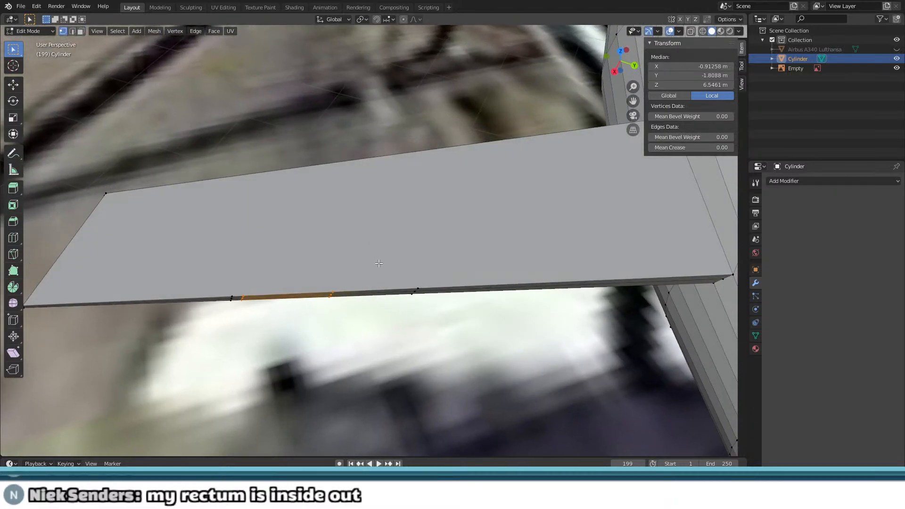
left_click_drag(324, 293, 359, 300)
left_click_drag(198, 248, 467, 326)
key("g")
key("g")
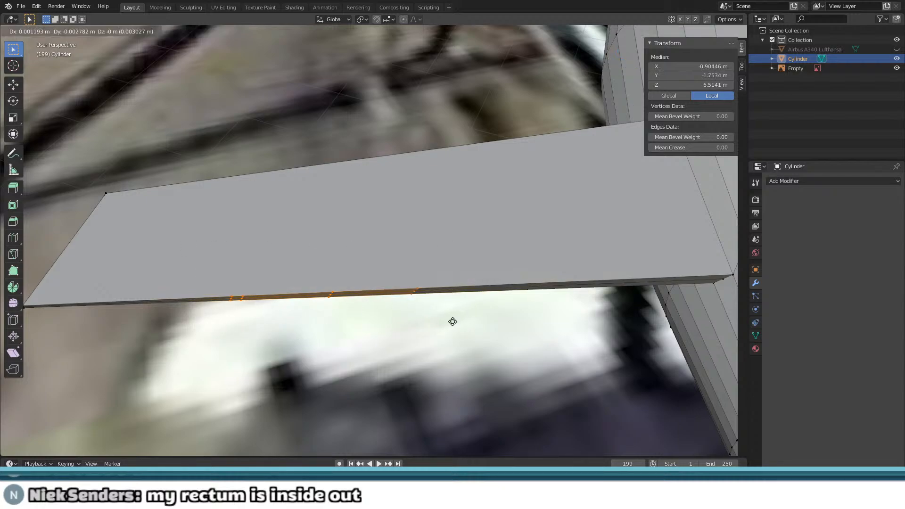
left_click(393, 328)
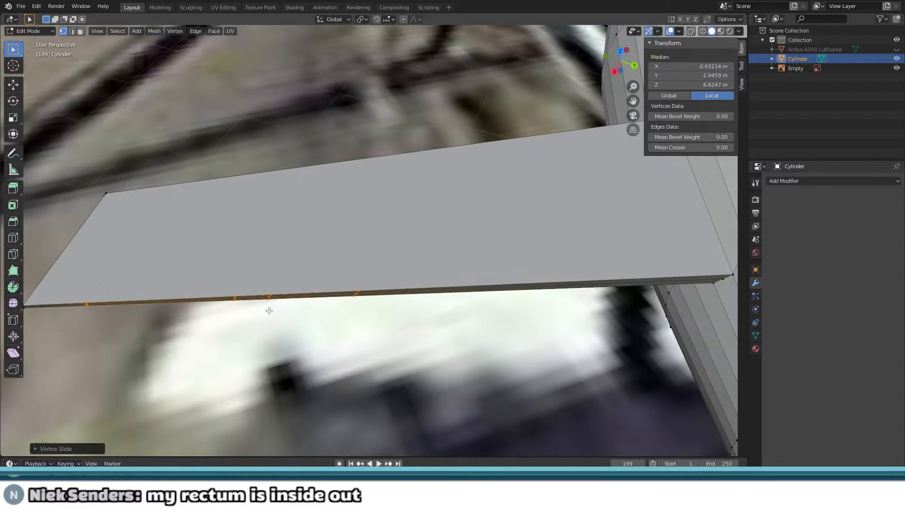
Step: Edge-slide the outermost intermediate column inward along the trailing edge until it sits just beside its neighbouring column
middle_click_drag(269, 311, 308, 280)
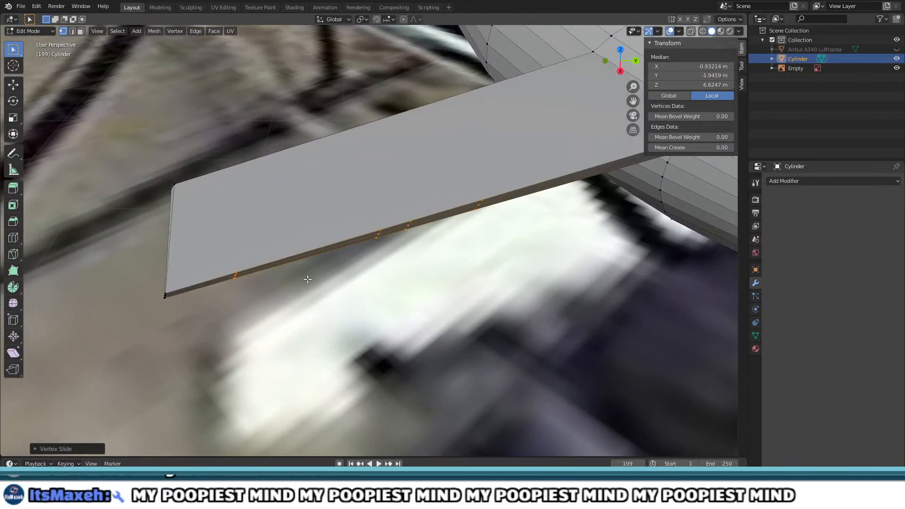
middle_click_drag(350, 257, 329, 279)
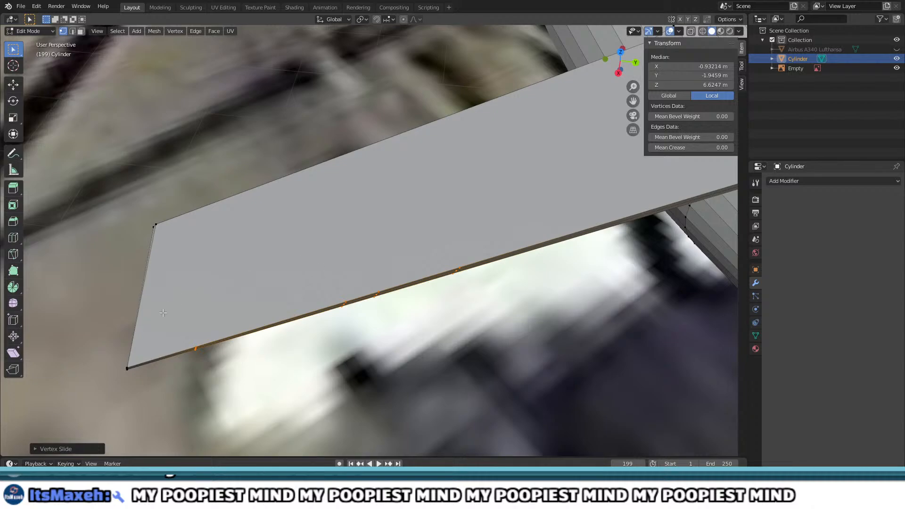
left_click(190, 368)
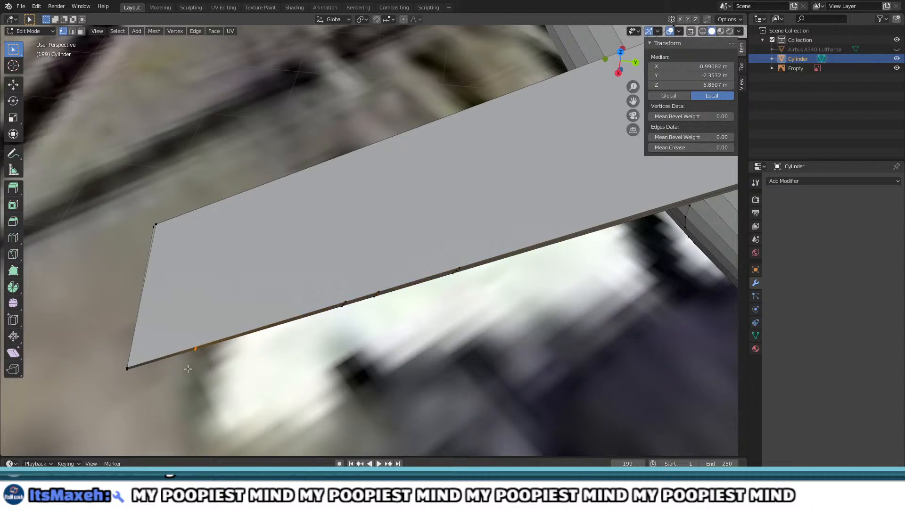
middle_click_drag(307, 285, 302, 257)
key("g")
key("g")
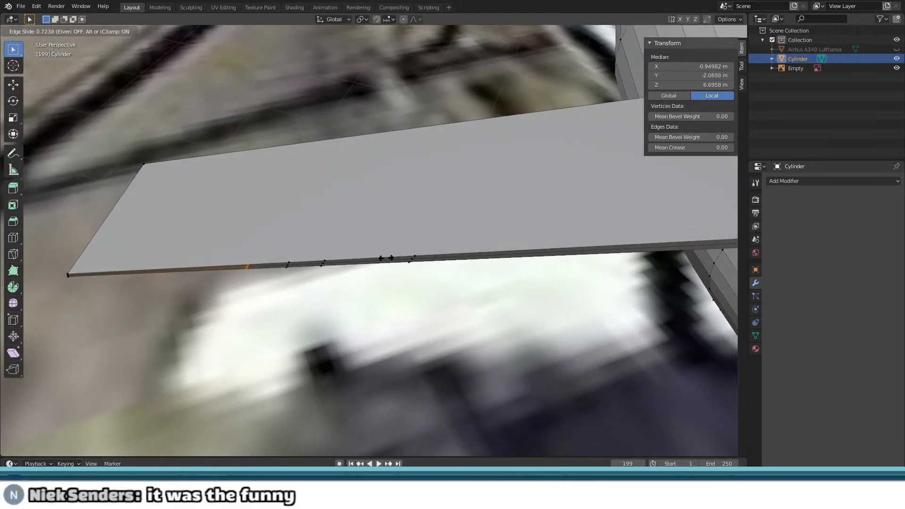
left_click(412, 265)
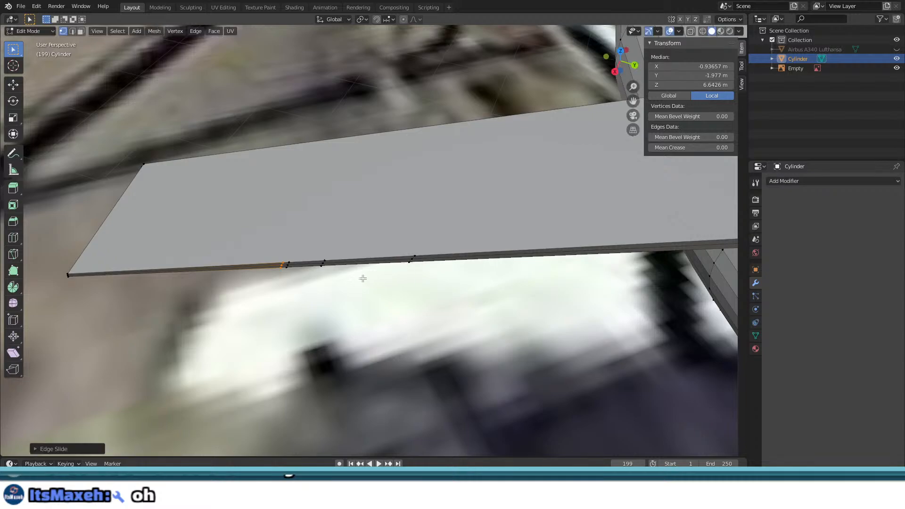
Step: Move the two middle vertex columns forward into the tailplane in top view to cut a notch in the trailing edge
scroll(363, 278, "up", 2)
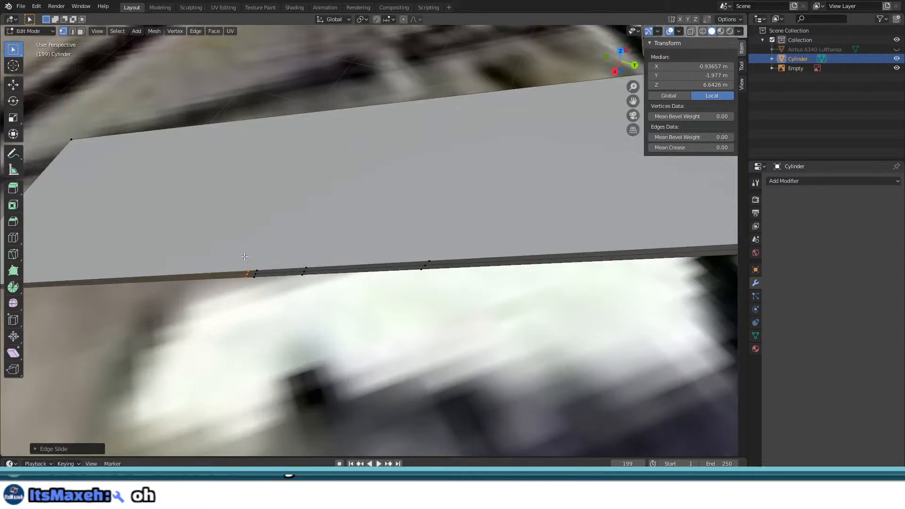
scroll(242, 281, "up", 2)
left_click(201, 288)
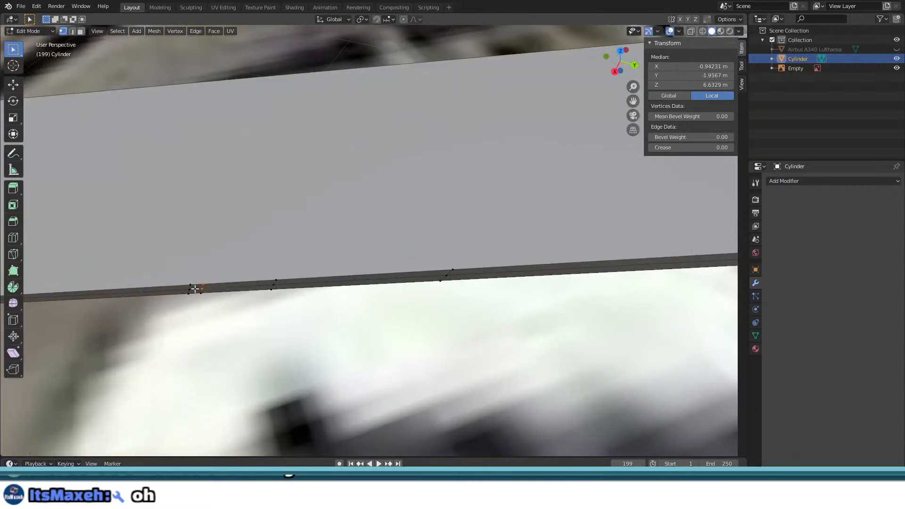
key("KP_7")
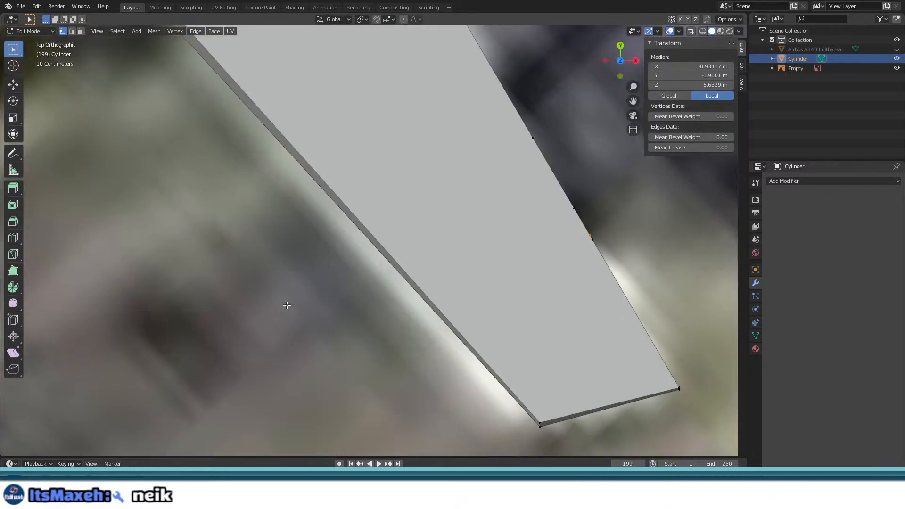
middle_click_drag(586, 288, 382, 236, "shift")
scroll(382, 235, "up", 8)
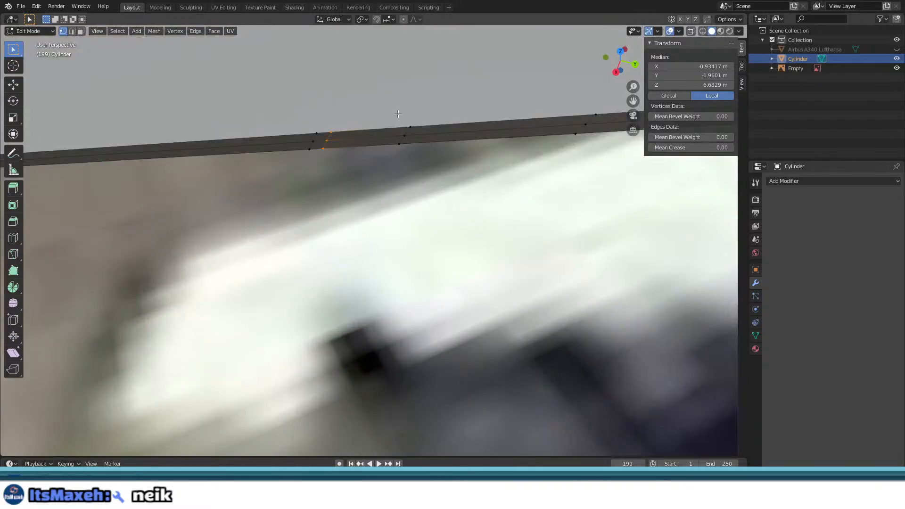
left_click_drag(398, 117, 428, 163, "shift")
key("KP_7")
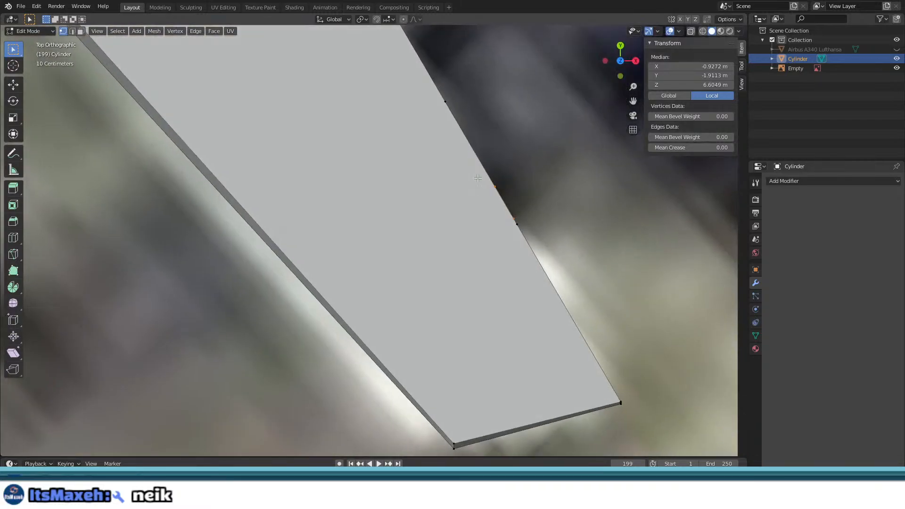
key("g")
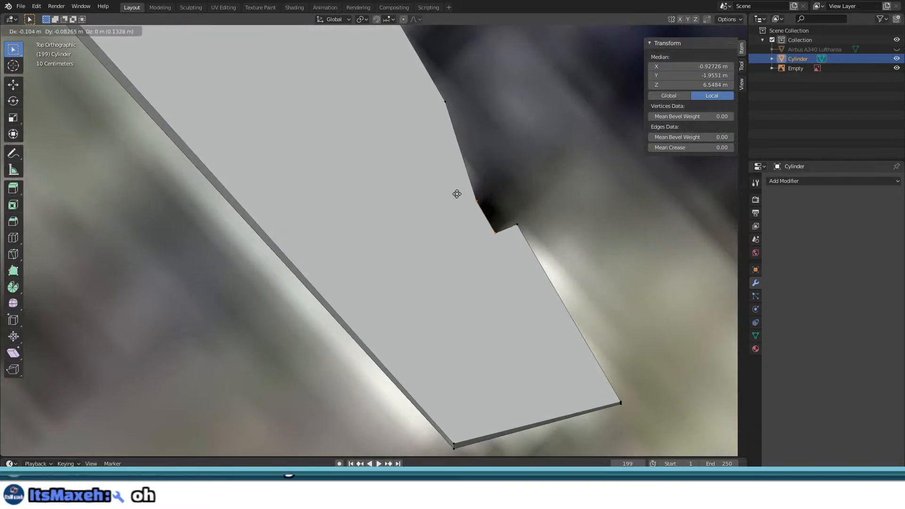
left_click(448, 202)
Step: Edge-slide the column on the fuselage side of the notch outward until it sits close to the notch's inner corner
middle_click_drag(448, 201, 380, 137)
left_click_drag(445, 123, 511, 186)
mouse_move(490, 177)
middle_mouse_down()
mouse_move(484, 167)
mouse_move(480, 181)
middle_mouse_up()
key("g")
key("g")
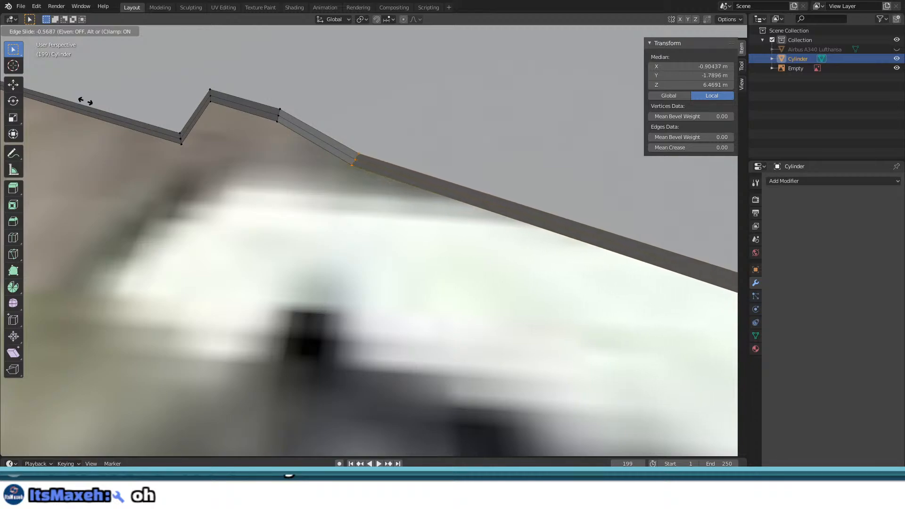
left_click(618, 74)
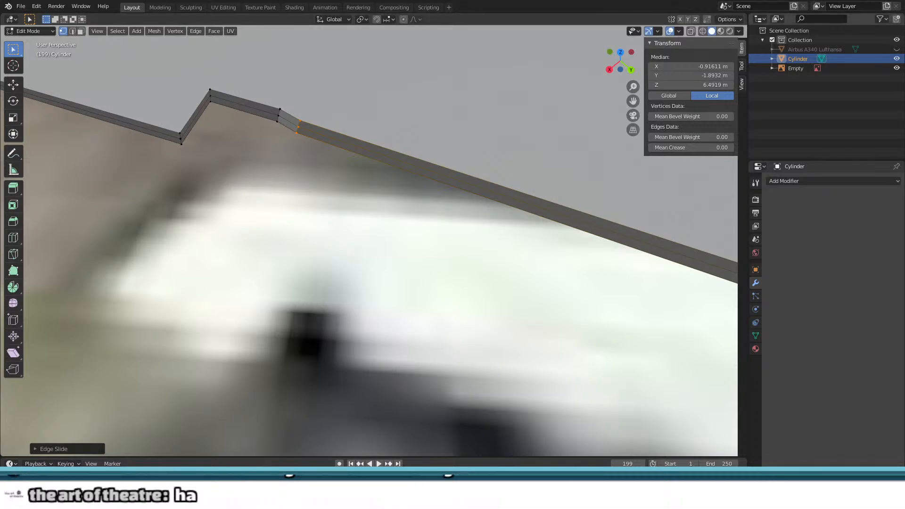
Step: Move the slid column rearward in top view to form the notch's fuselage-side wall and straighten the inboard trailing edge
middle_click_drag(505, 214, 375, 228)
key("KP_7")
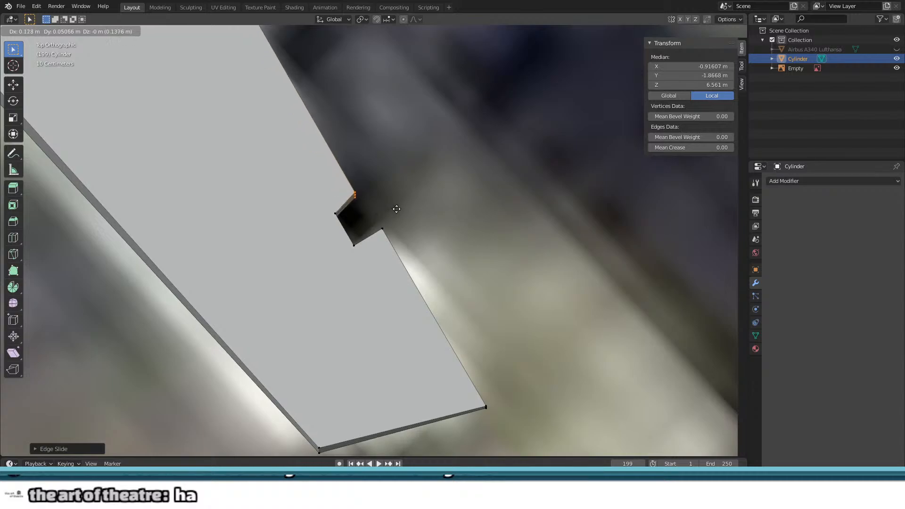
left_click(403, 211)
Step: Select the notch's outer corner column and the tip's rear column, and move this outboard trailing-edge section rearward in top view
middle_click_drag(405, 212, 314, 225)
scroll(314, 225, "up", 1)
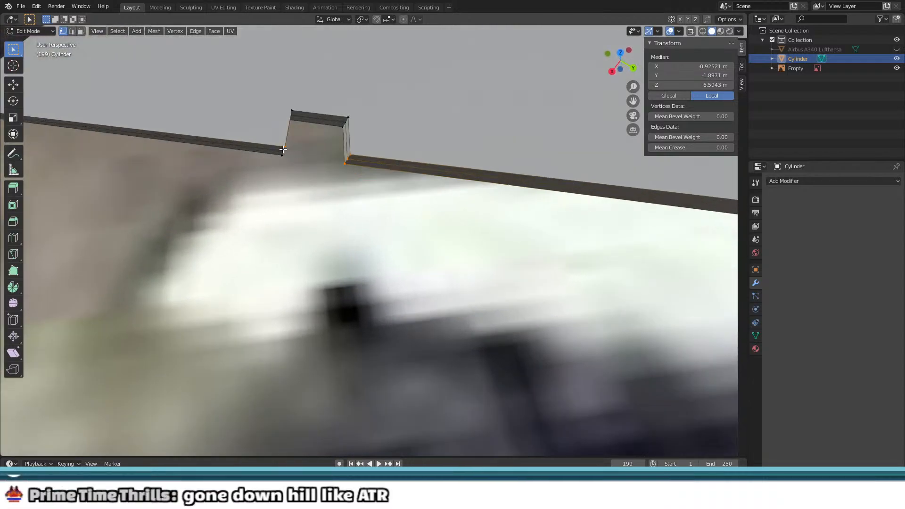
left_click_drag(278, 146, 299, 172, "shift")
left_click_drag(338, 148, 386, 198, "ctrl")
scroll(330, 188, "down", 4)
middle_click_drag(207, 164, 208, 157)
left_click_drag(144, 166, 169, 205, "shift")
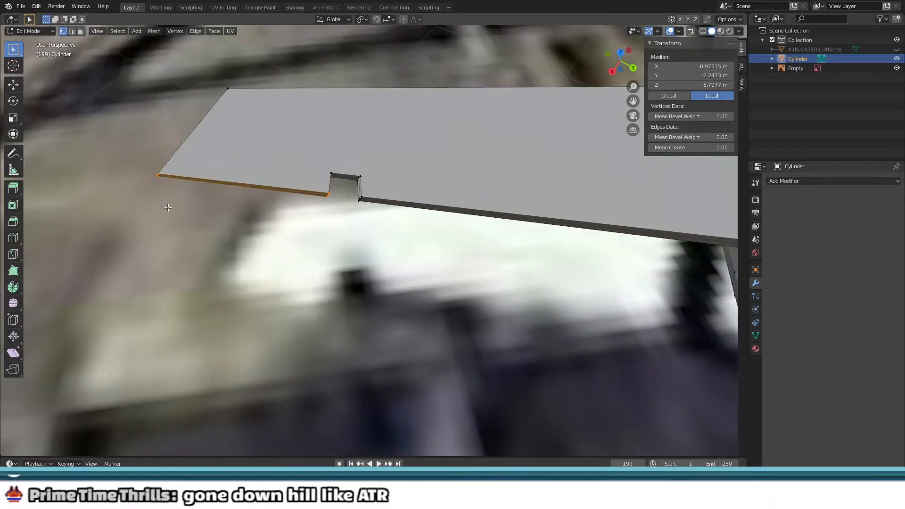
middle_click_drag(227, 184, 218, 186)
key("KP_7")
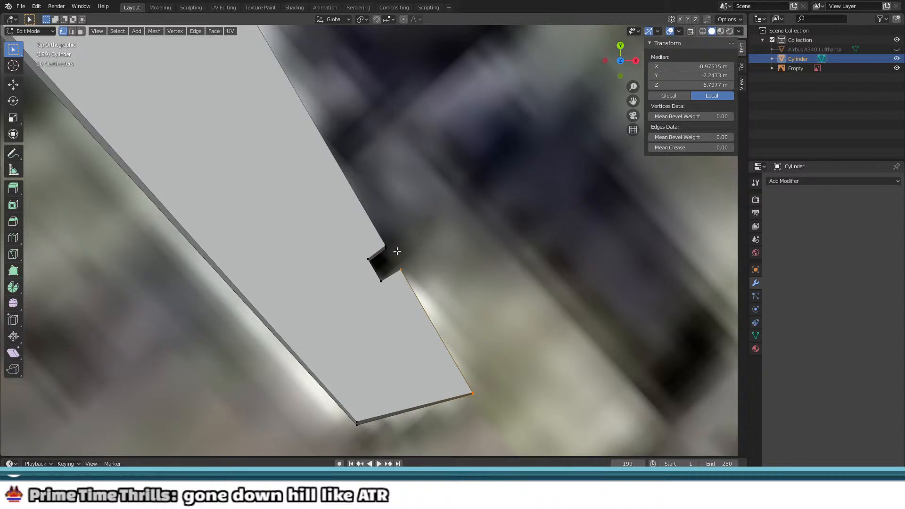
key("g")
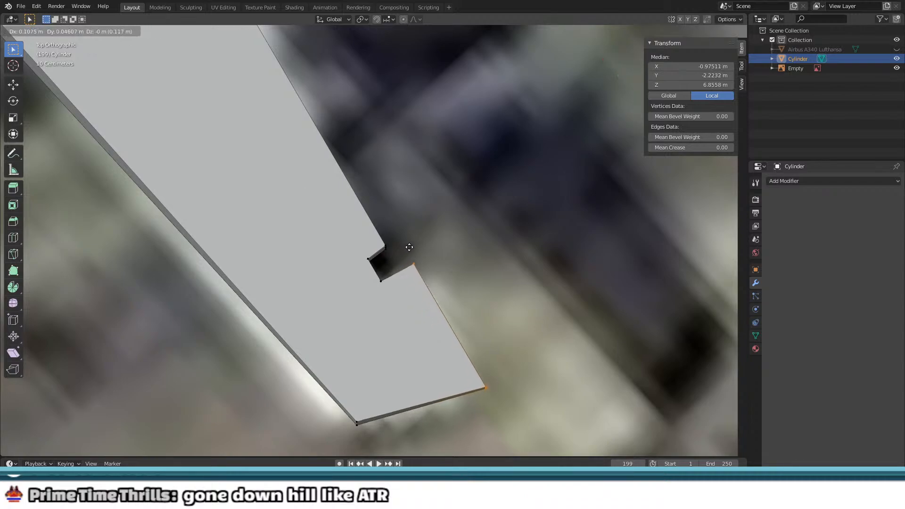
left_click(409, 247)
Step: Move only the notch's outer corner column slightly forward in top view, angling the outboard trailing edge
middle_click_drag(476, 390, 315, 217)
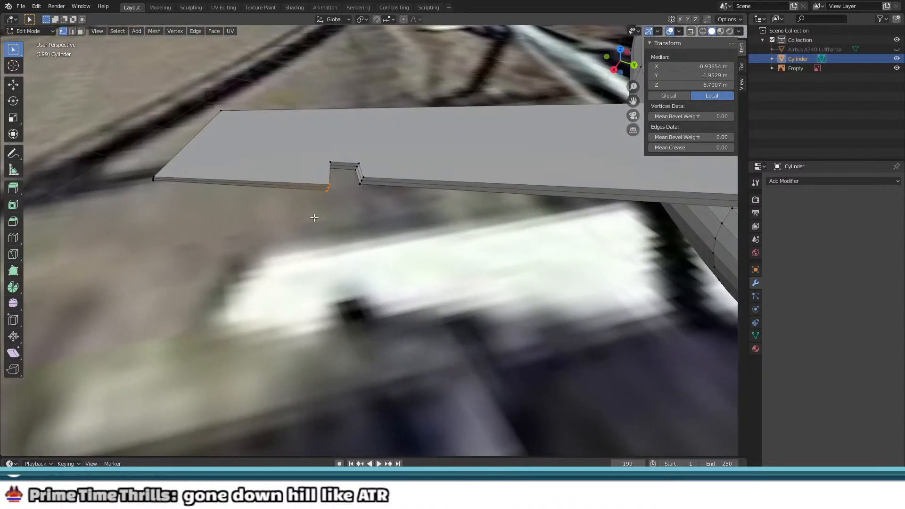
middle_click_drag(327, 185, 320, 224)
key("KP_7")
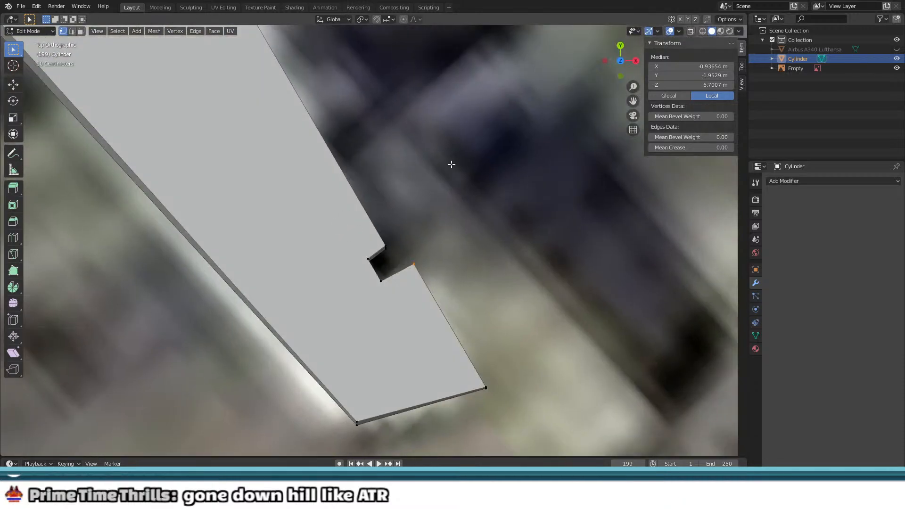
key("g")
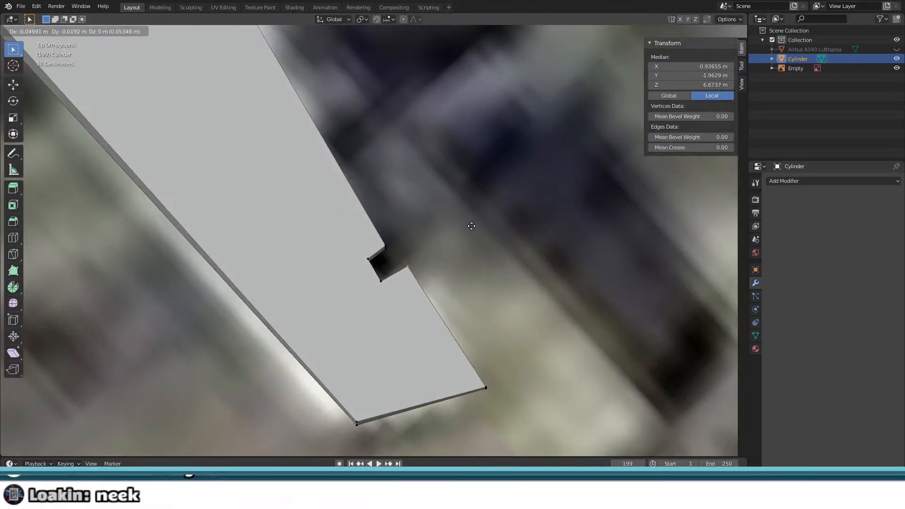
left_click(468, 229)
Step: Fine-tune the notch's outer corner column by nudging it slightly rearward in top view
middle_click_drag(471, 228, 422, 228)
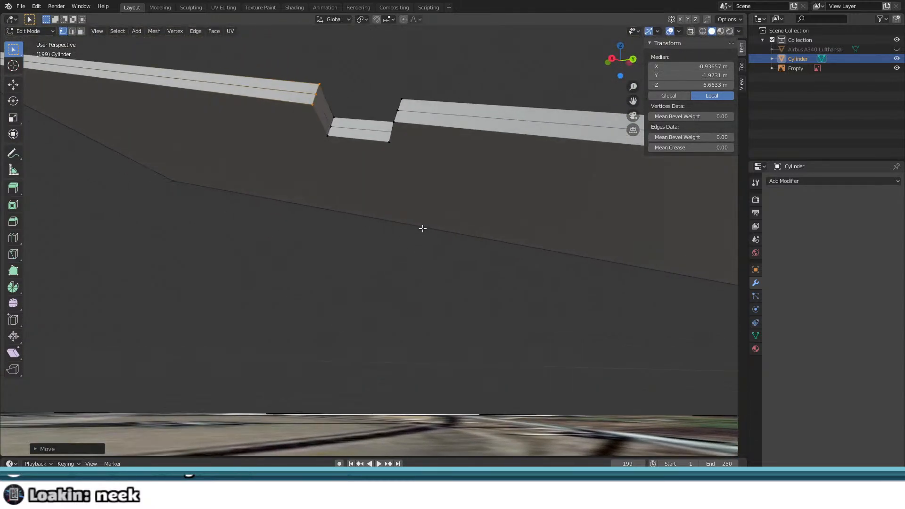
middle_click_drag(420, 196, 590, 239)
key("KP_7")
scroll(603, 236, "down", 2)
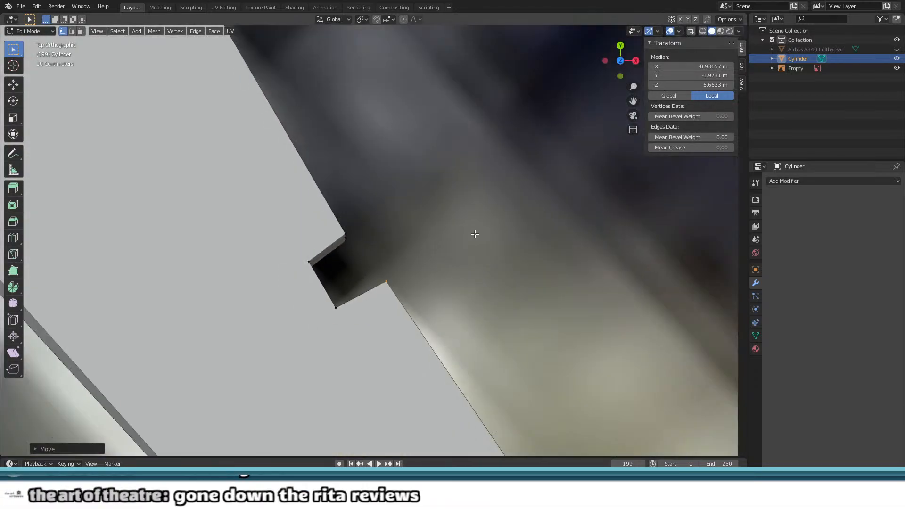
key("g")
left_click(479, 228)
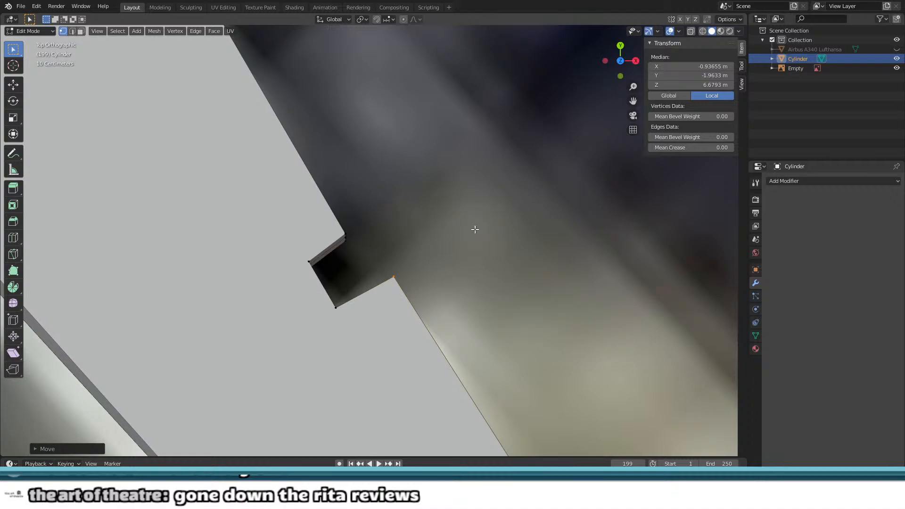
middle_click_drag(477, 238, 474, 237)
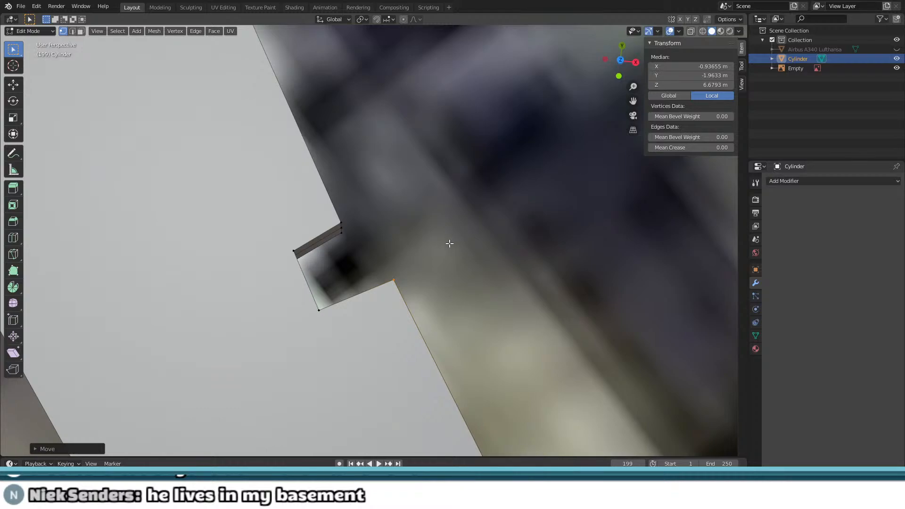
middle_click_drag(442, 247, 366, 178)
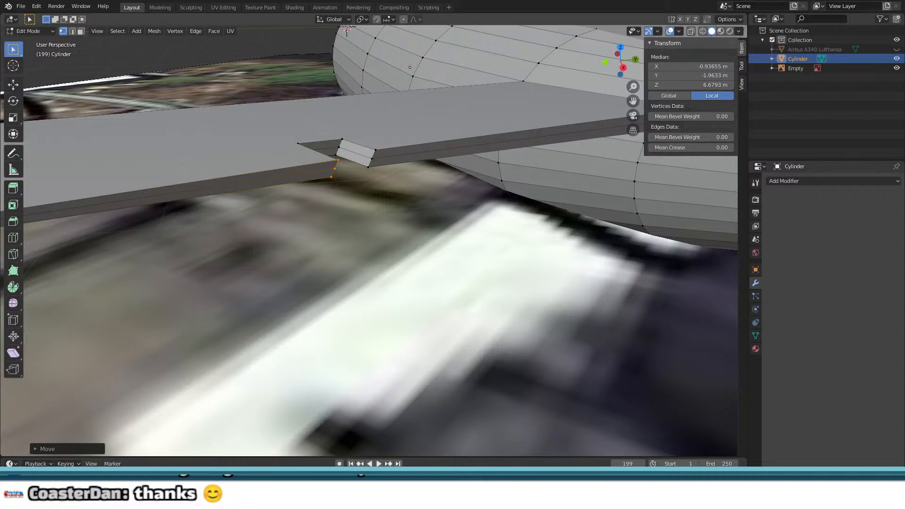
middle_click_drag(272, 195, 237, 185)
left_click(293, 259)
middle_click_drag(296, 253, 201, 218)
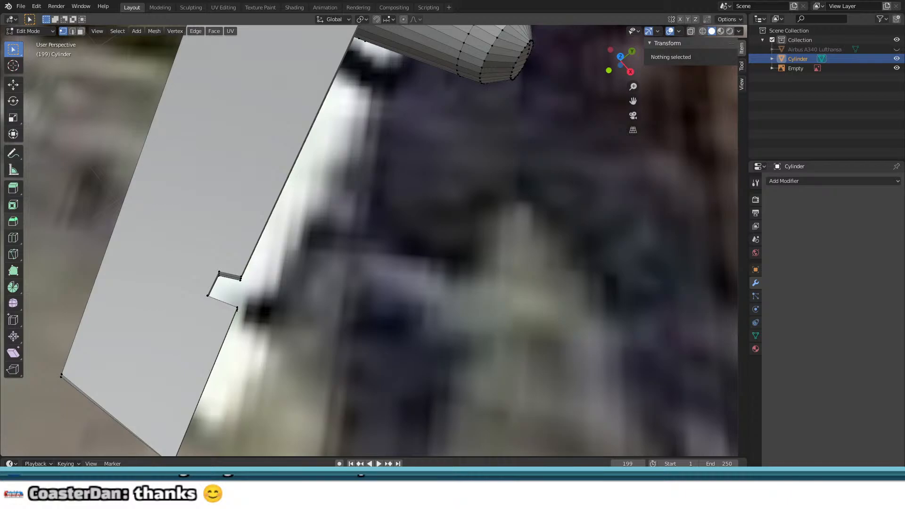
Step: Subdivide the short vertical edge at the fuselage end of the tailplane's leading edge
right_click(212, 221)
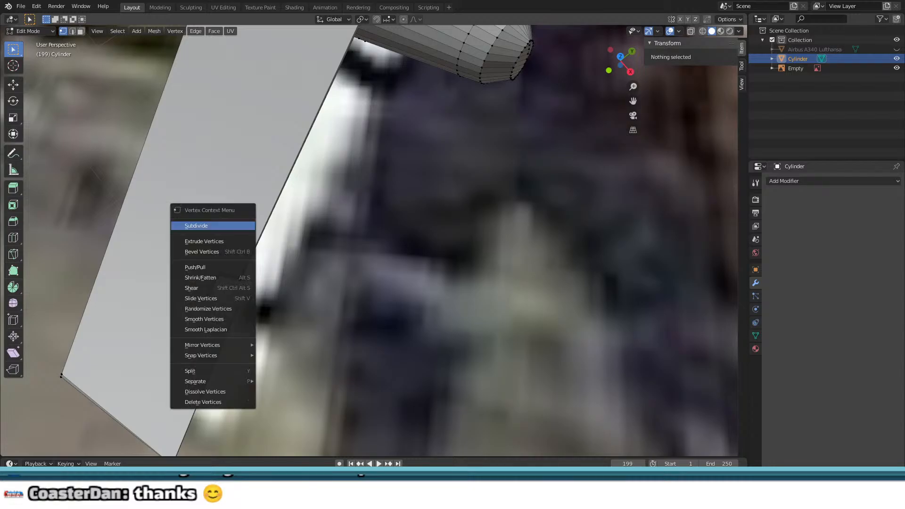
middle_click_drag(332, 185, 386, 137)
middle_click_drag(305, 143, 373, 140)
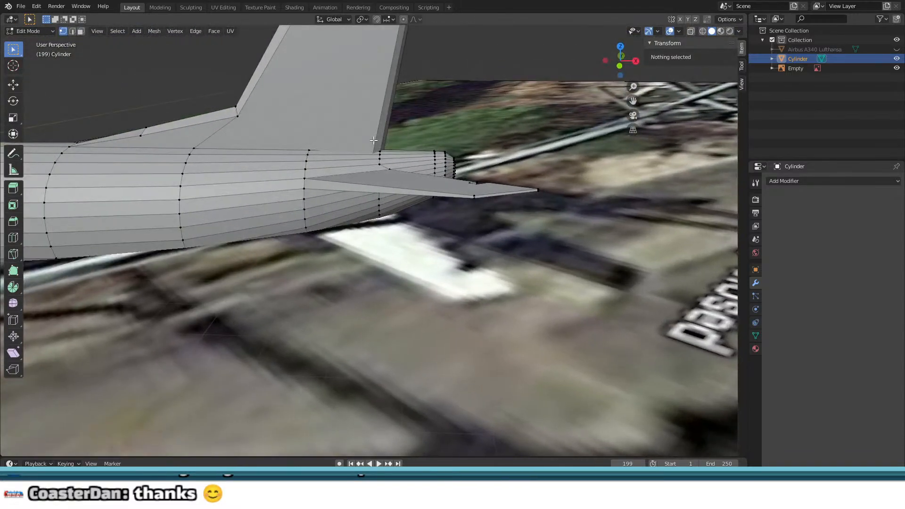
middle_click_drag(315, 152, 311, 176)
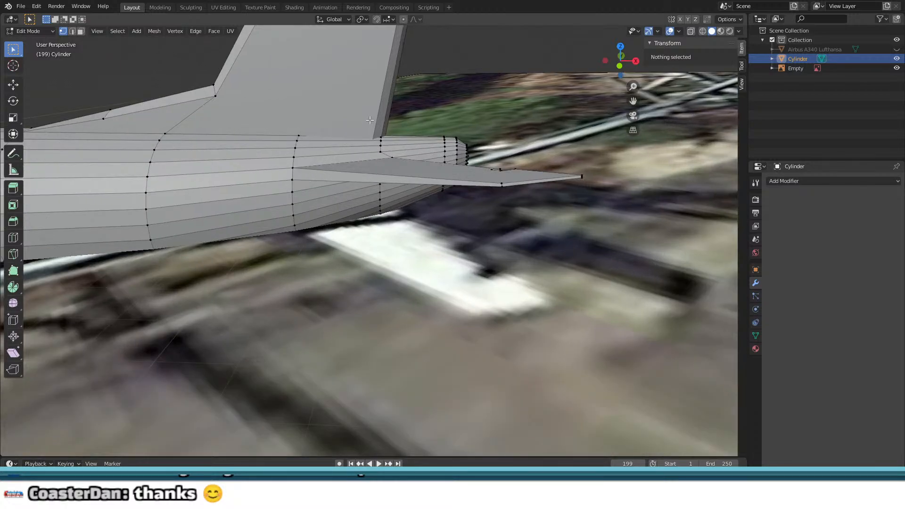
middle_click_drag(370, 120, 371, 122)
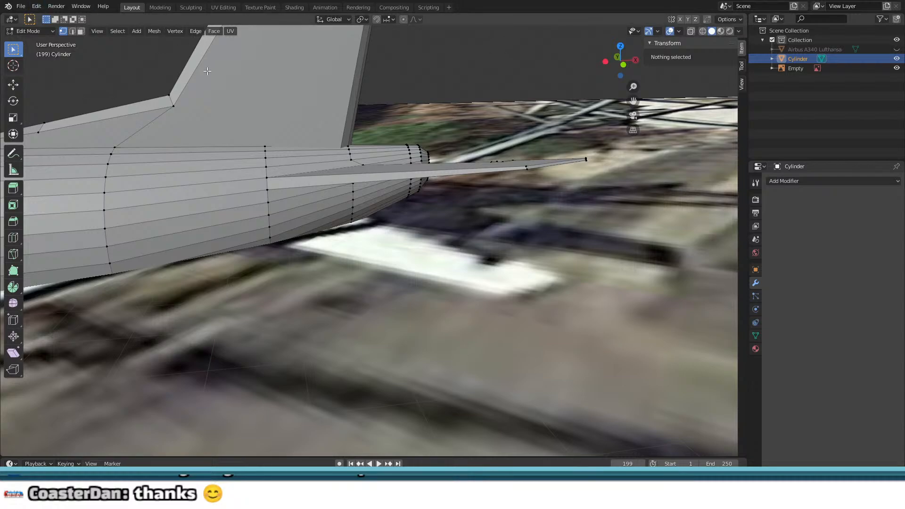
scroll(205, 109, "up", 3)
left_click_drag(216, 167, 216, 167)
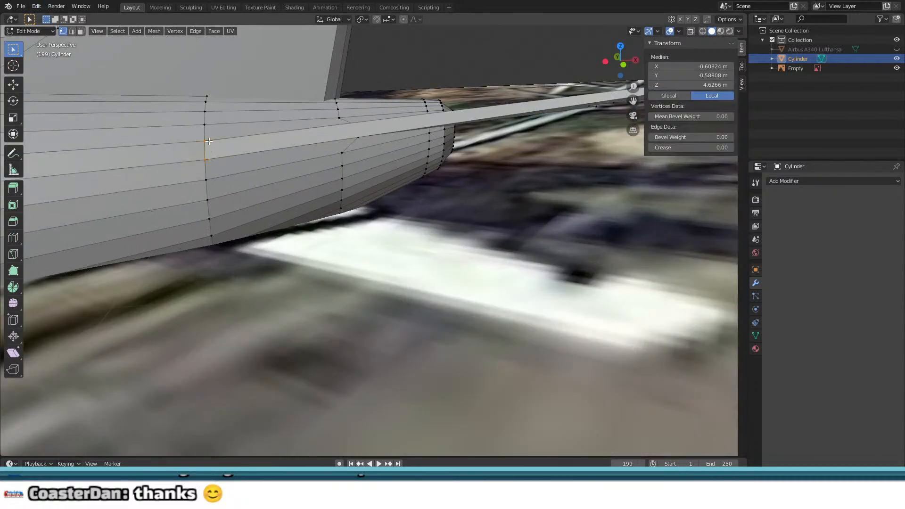
right_click(218, 142)
left_click(218, 142)
Step: Subdivide the short vertical edge at the front corner of the tailplane's tip
middle_click_drag(391, 137, 337, 154)
left_click_drag(546, 196, 568, 215)
right_click(569, 214)
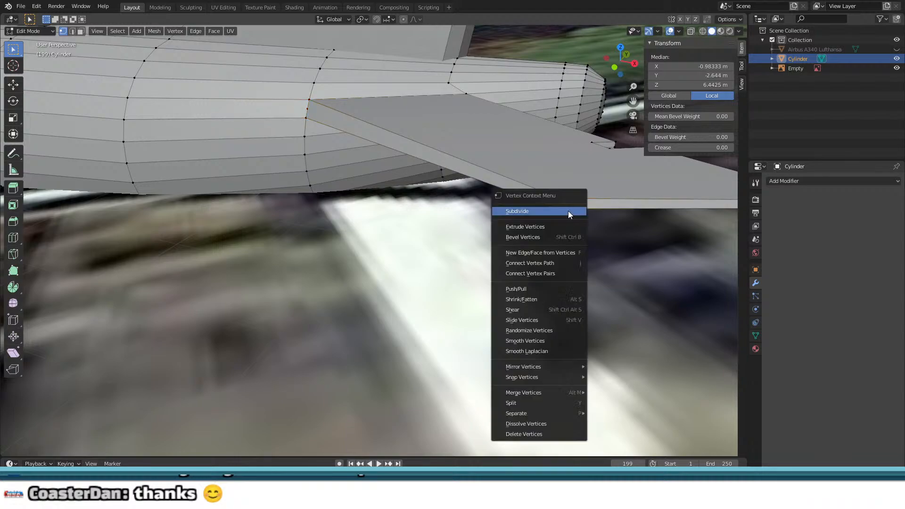
left_click(570, 215)
Step: Connect the root and tip midpoint vertices with an edge running along the tailplane's leading edge
left_click(559, 203)
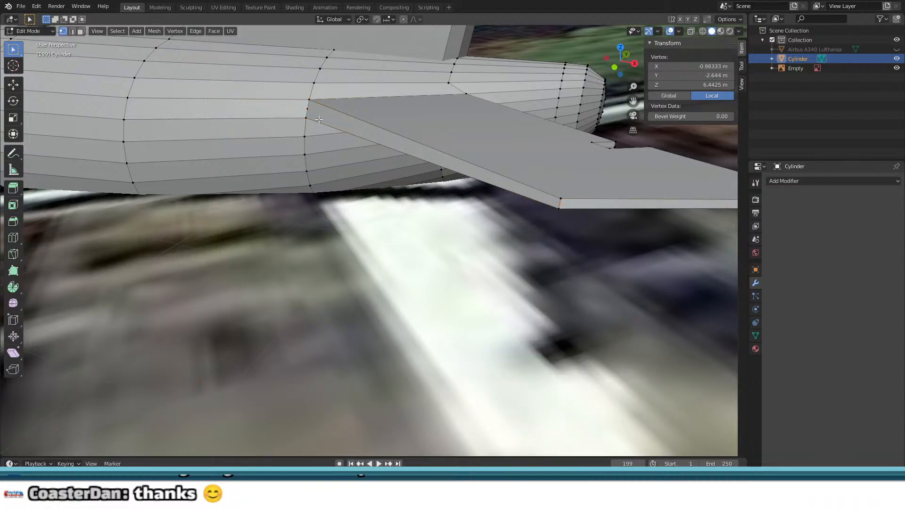
left_click_drag(307, 112, 314, 118, "shift")
key("f")
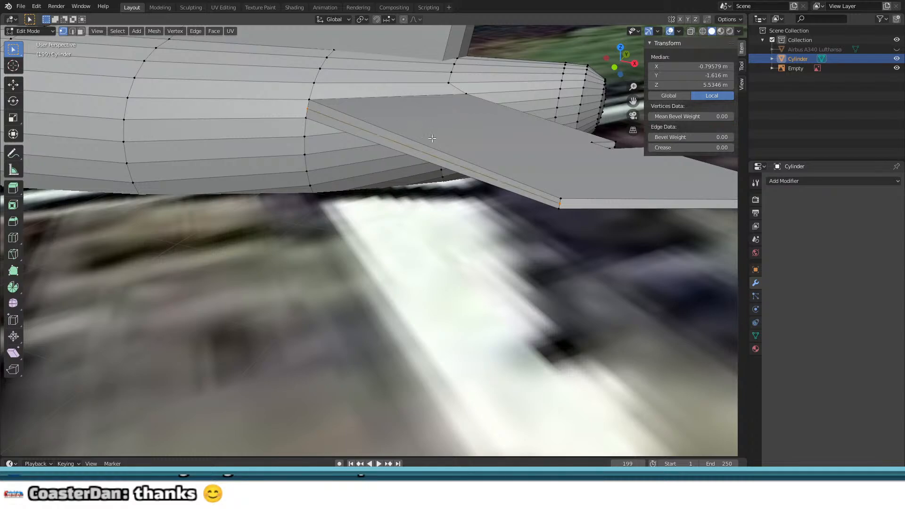
Step: Move the leading edge's centre line about 0.08 m forward and outward in top view to form a pointed profile
middle_click_drag(391, 135, 360, 139)
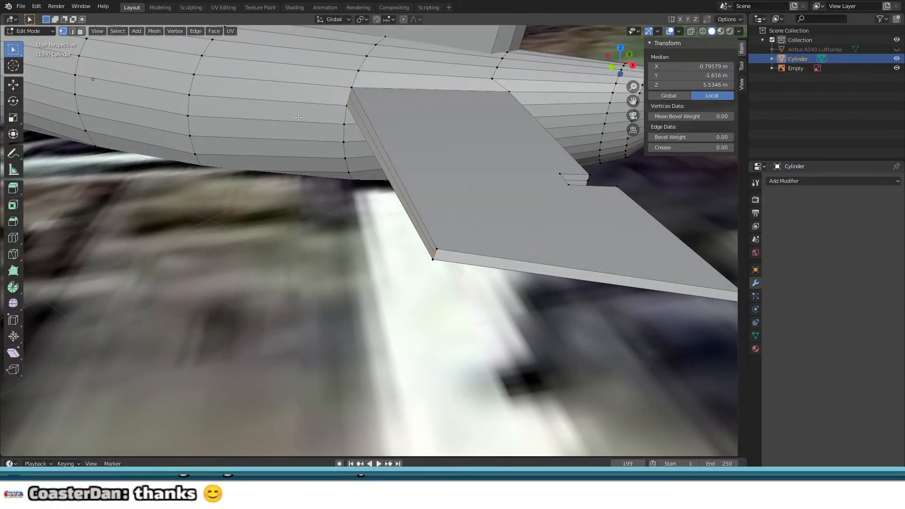
scroll(327, 135, "up", 2)
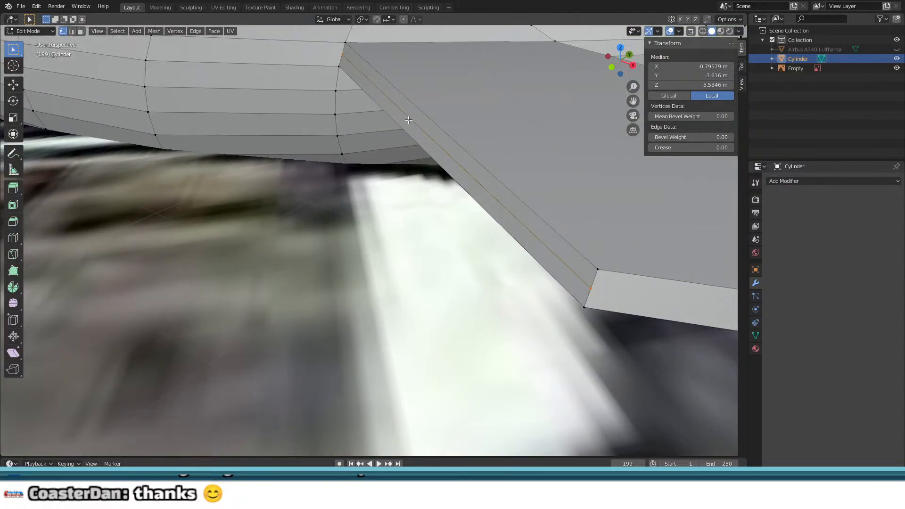
key("KP_7")
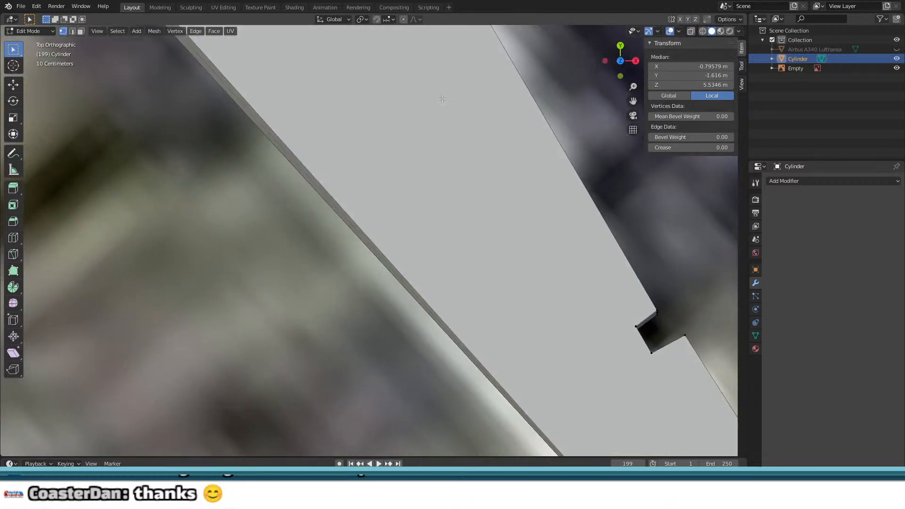
scroll(439, 202, "down", 3)
key("g")
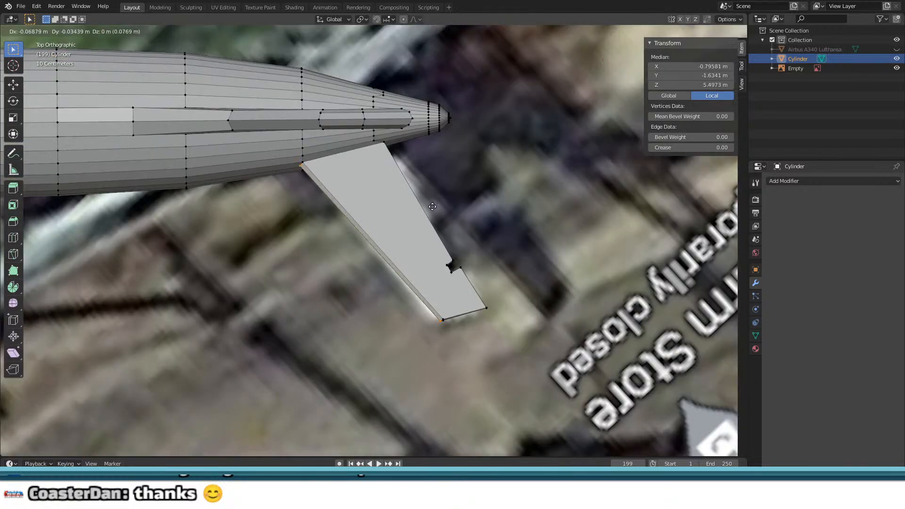
left_click(432, 206)
Step: Select the fuselage-end vertex of the leading edge's centre line and move it in towards the fuselage side
middle_click_drag(419, 218, 425, 174)
key("Tab")
scroll(425, 174, "up", 4)
key("Tab")
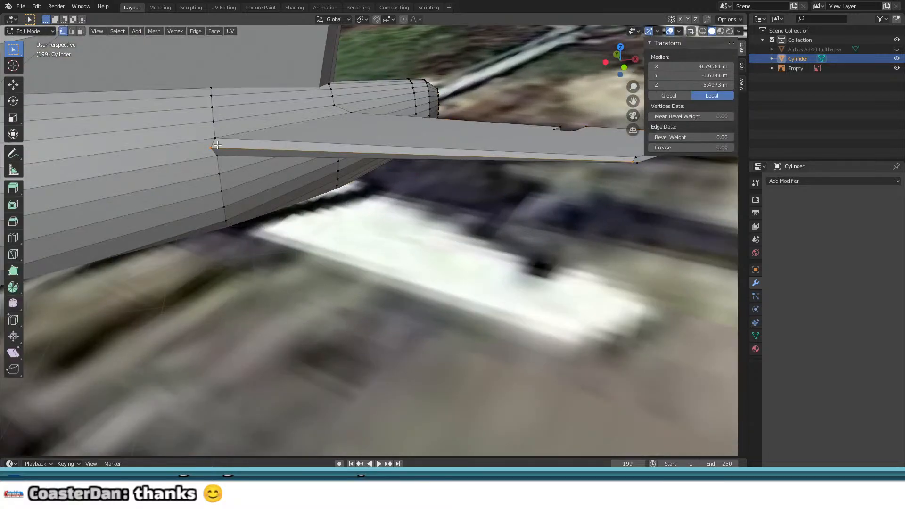
middle_click_drag(234, 148, 343, 137)
scroll(335, 138, "up", 3)
scroll(325, 135, "up", 1)
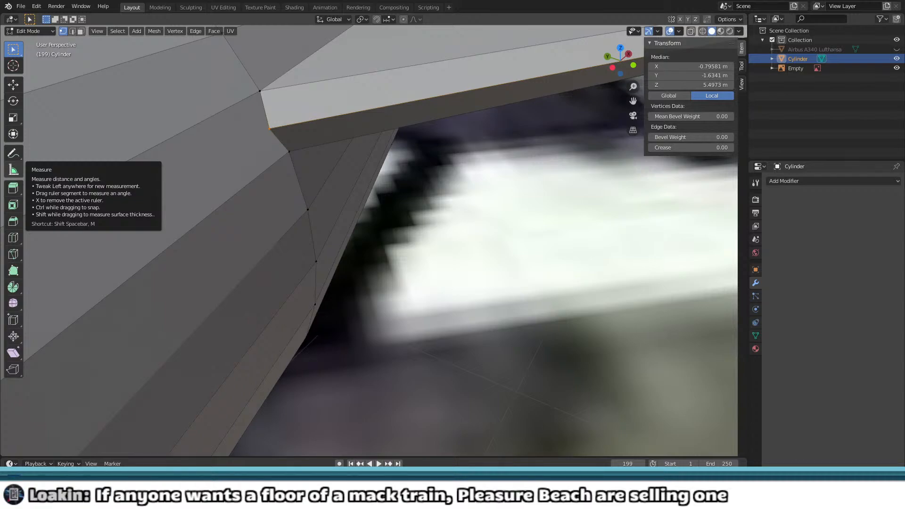
middle_click_drag(325, 129, 347, 133)
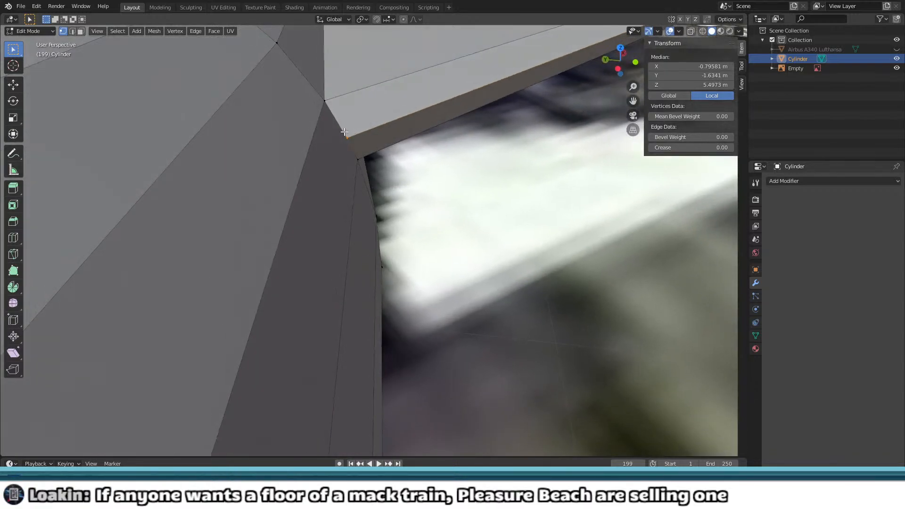
left_click(360, 143)
key("g")
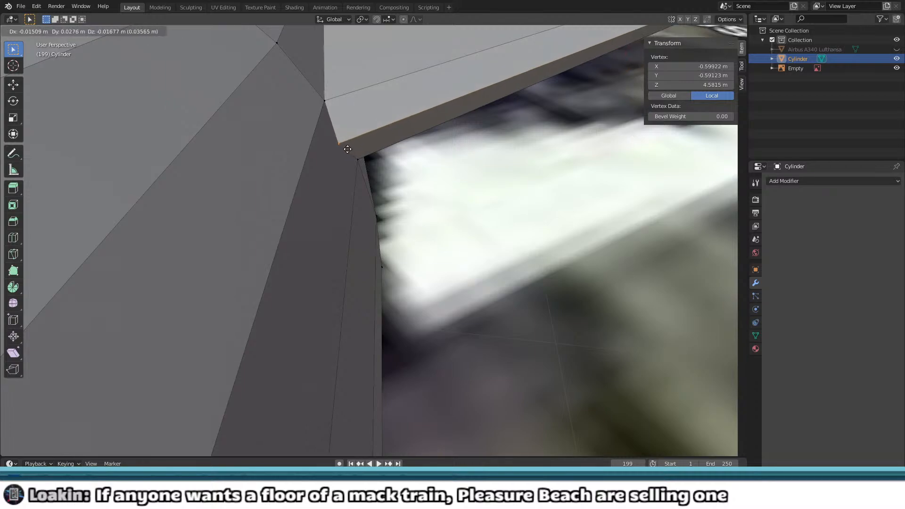
left_click(318, 169)
Step: Readjust the leading edge's root centre vertex from a side angle so it sits against the fuselage surface
middle_click_drag(319, 169, 302, 183)
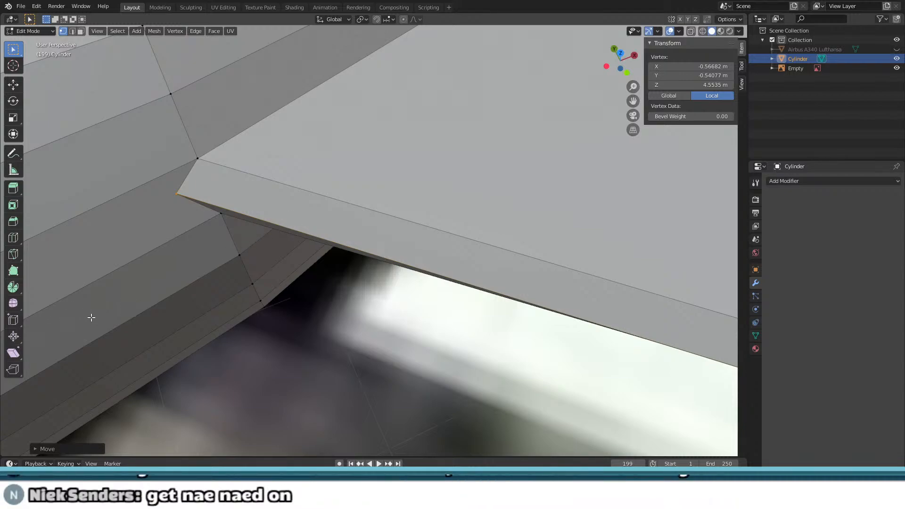
scroll(329, 253, "down", 5)
middle_click_drag(324, 253, 381, 200)
key("g")
left_click(396, 177)
Step: Connect the front and rear mid-height vertices of the tailplane's tip with an edge across its end face
scroll(406, 175, "down", 4)
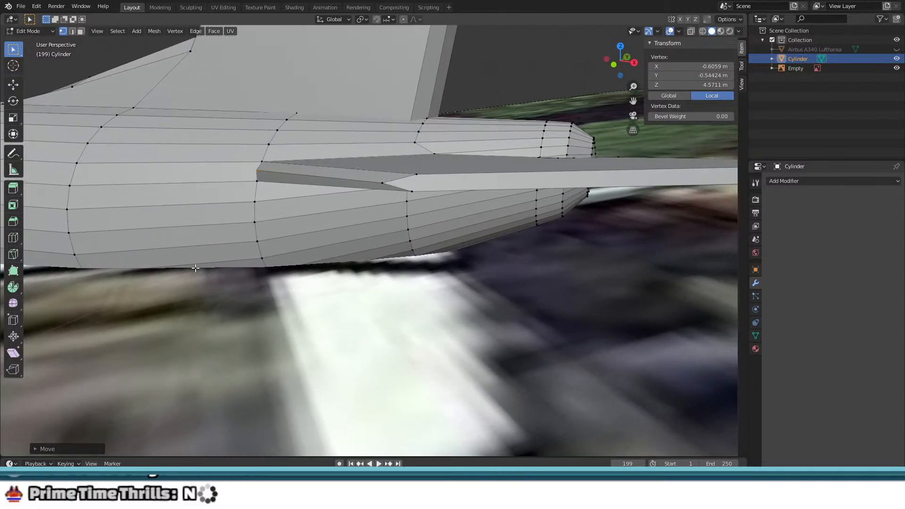
scroll(196, 268, "down", 3)
scroll(197, 264, "up", 3)
middle_click_drag(504, 202, 352, 124, "shift")
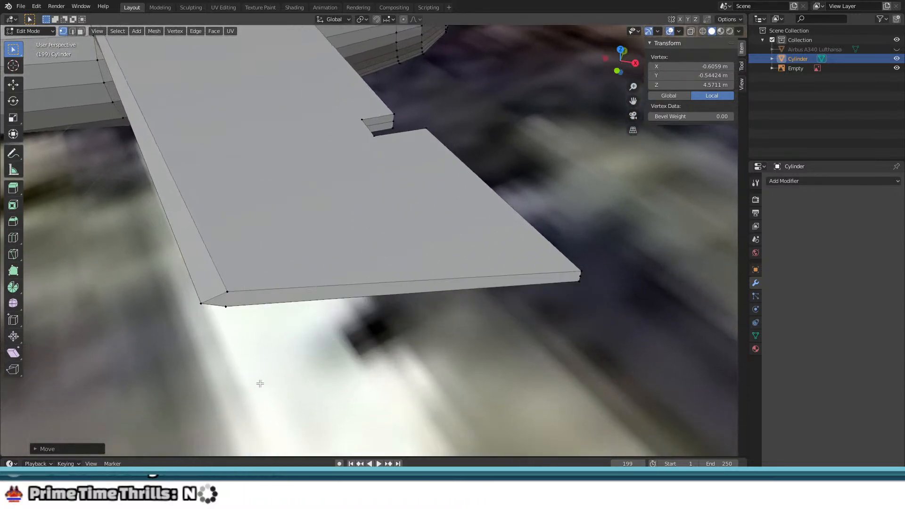
left_click(202, 303)
left_click(583, 276, "shift")
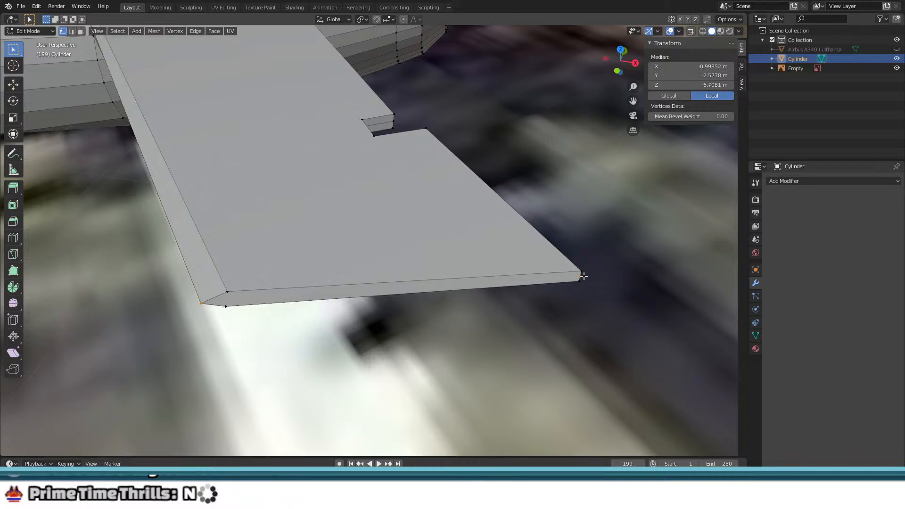
key("f")
Step: Move the tip's centre edge slightly outboard in top view to give the tailplane's end a pointed profile
middle_click_drag(290, 304, 275, 292)
key("KP_7")
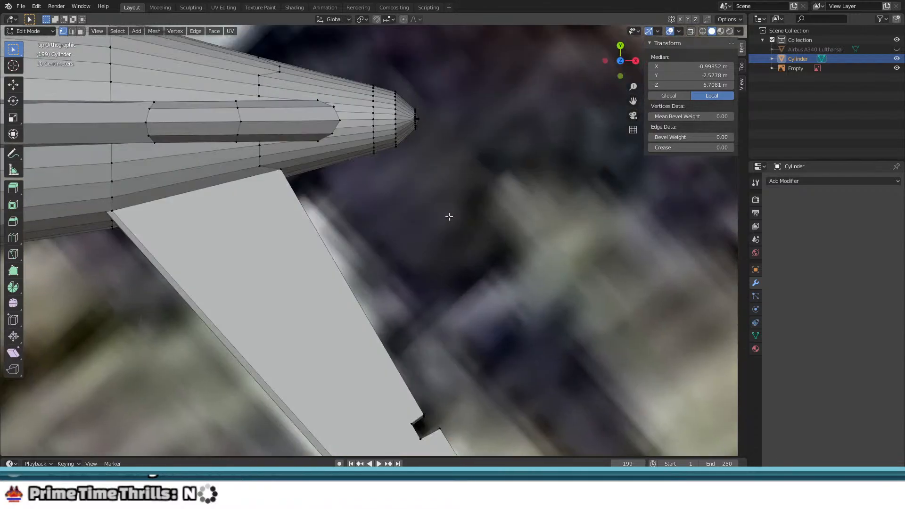
middle_click_drag(341, 217, 298, 69, "shift")
key("g")
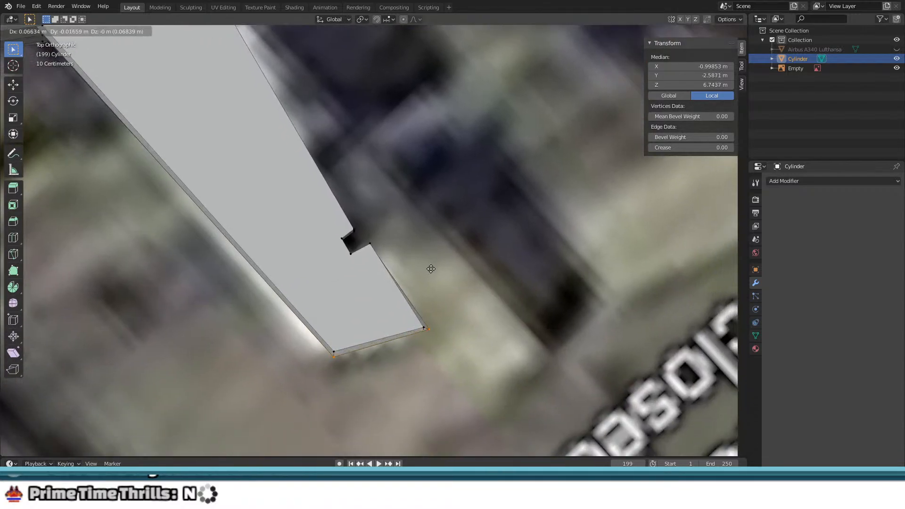
left_click(430, 272)
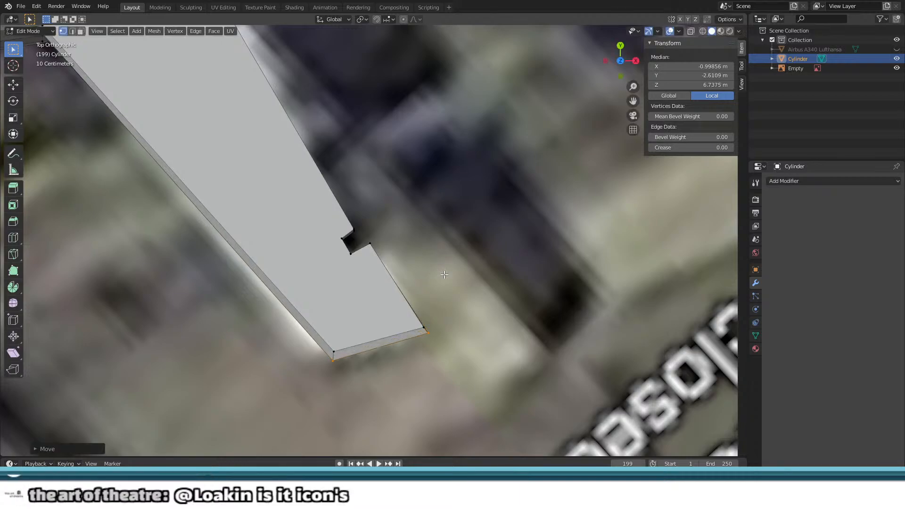
Step: Select the mid-height vertex of the notch's outer corner and move it slightly rearward in top view
middle_click_drag(430, 273, 359, 222)
middle_click_drag(289, 187, 304, 298)
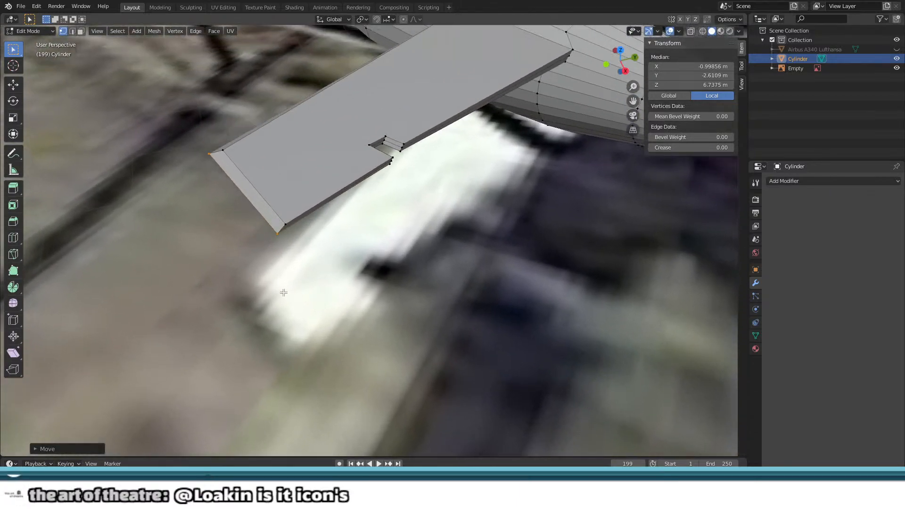
scroll(271, 289, "up", 4)
middle_click_drag(239, 269, 377, 321)
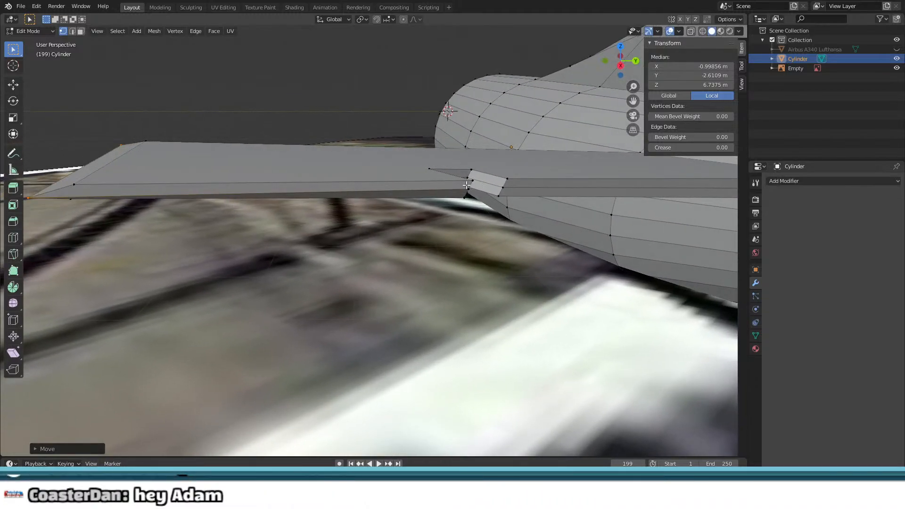
left_click(470, 189)
middle_click_drag(470, 189, 357, 278)
scroll(342, 294, "up", 5)
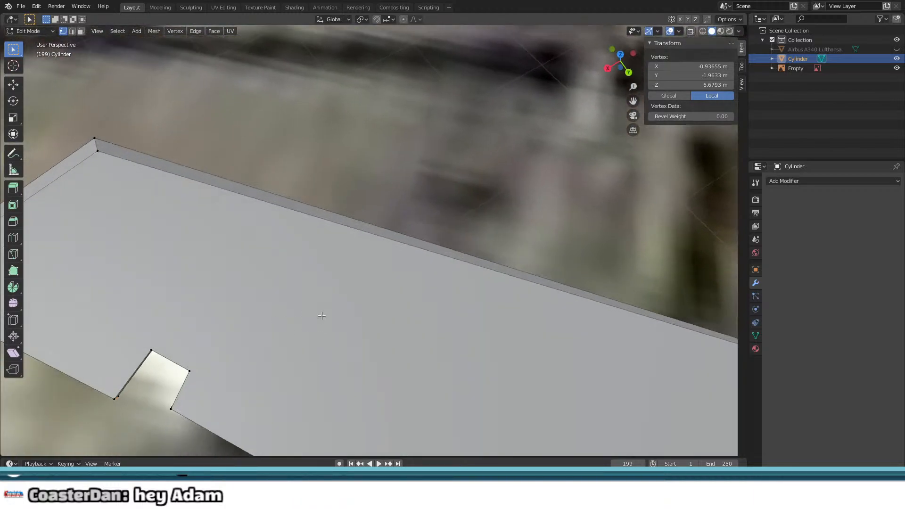
key("KP_7")
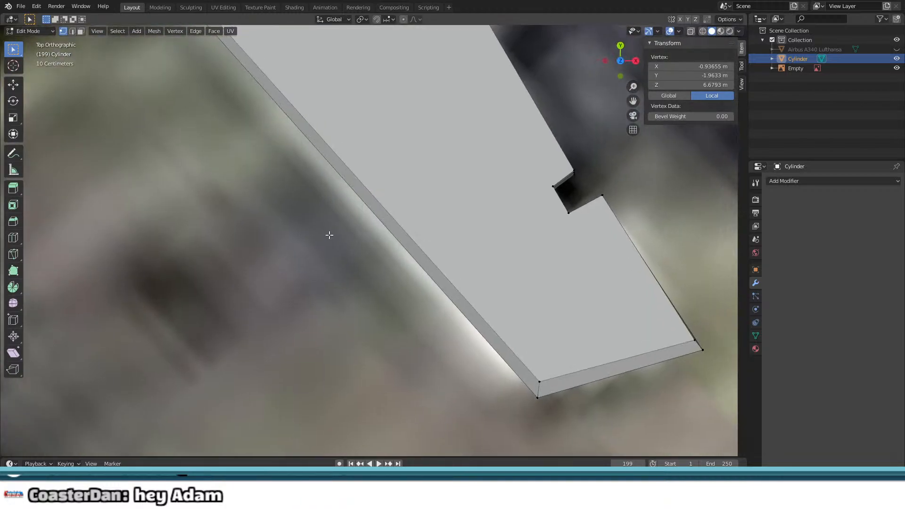
middle_click_drag(327, 234, 61, 281, "shift")
key("g")
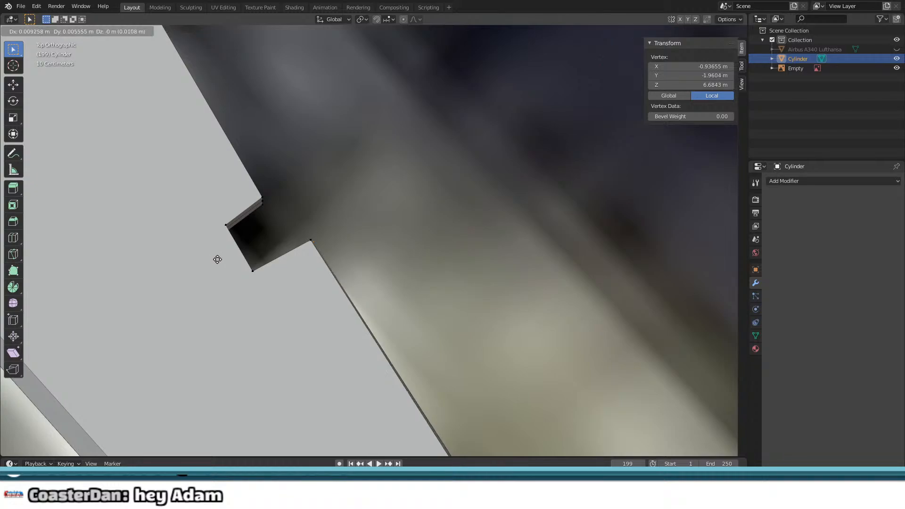
left_click(224, 253)
Step: Move the tip's rear mid-height vertex slightly rearward in top view to even out the outboard trailing edge's point
middle_click_drag(314, 281, 160, 103, "shift")
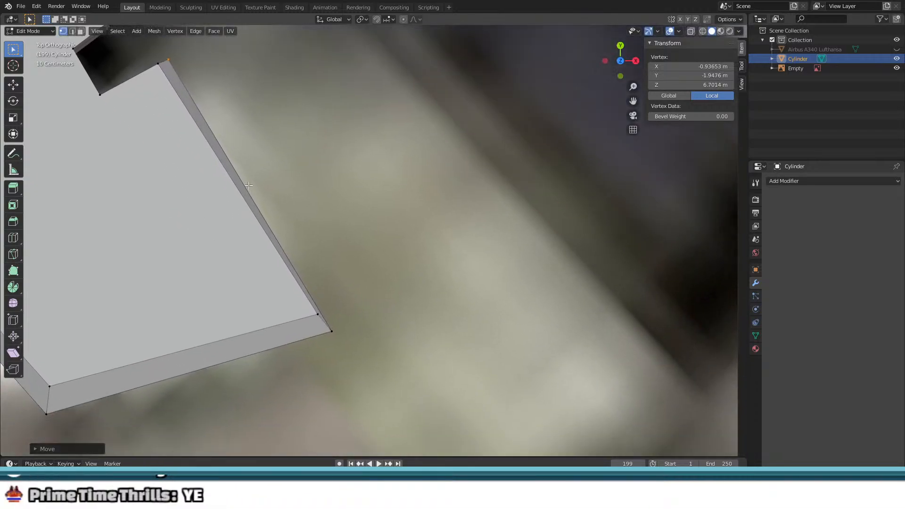
middle_click_drag(368, 232, 335, 224)
key("KP_7")
left_click(332, 331)
key("g")
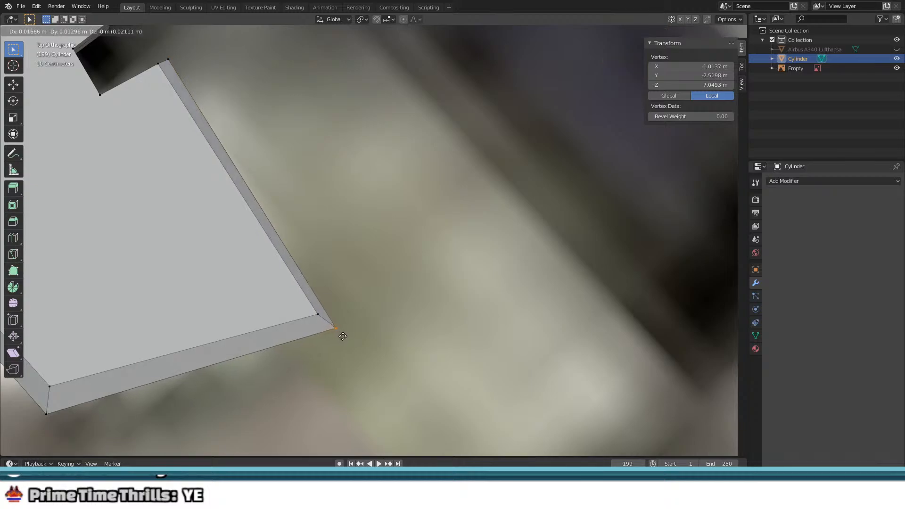
left_click(344, 335)
Step: Move the mid-height edge of the tailplane's inboard trailing edge slightly rearward in top view to give it a pointed profile
middle_click_drag(339, 215, 902, 159)
scroll(426, 130, "up", 3)
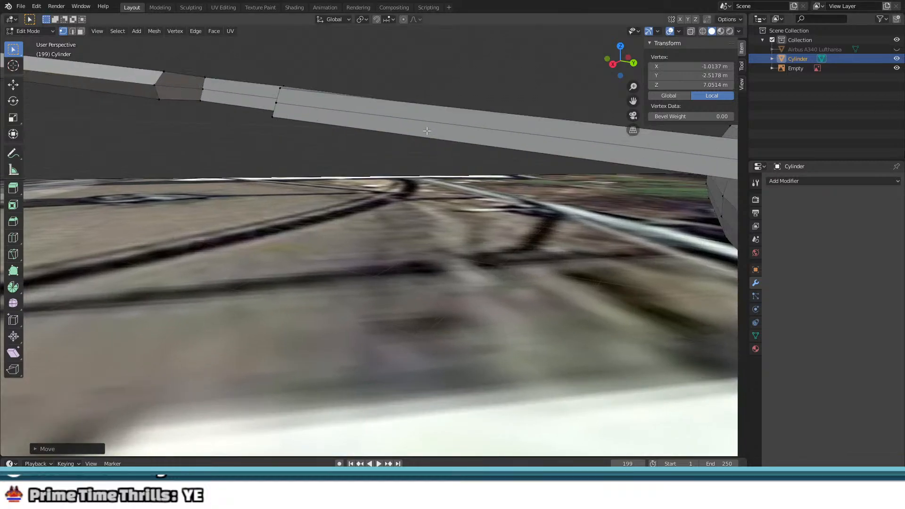
middle_click_drag(323, 137, 507, 286)
middle_click_drag(371, 171, 404, 187)
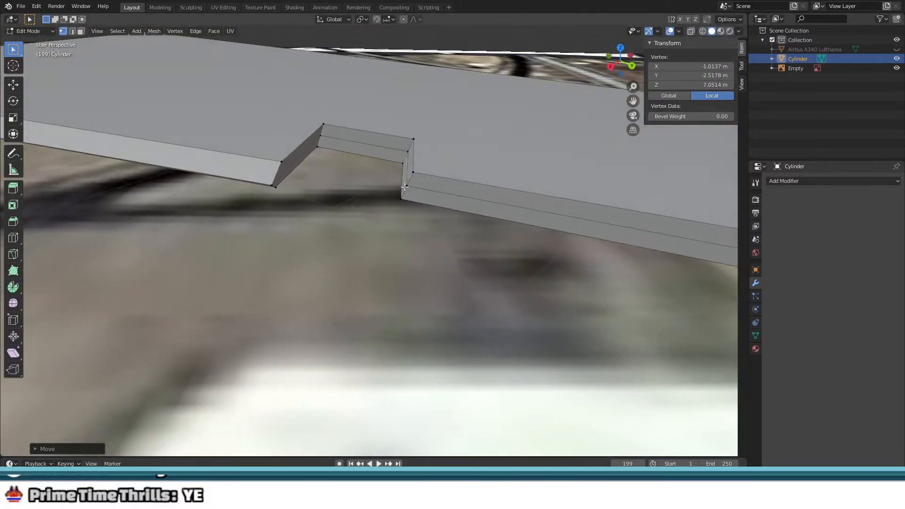
left_click_drag(419, 189, 421, 192)
middle_click_drag(421, 192, 499, 170)
left_click_drag(631, 213, 634, 215, "shift")
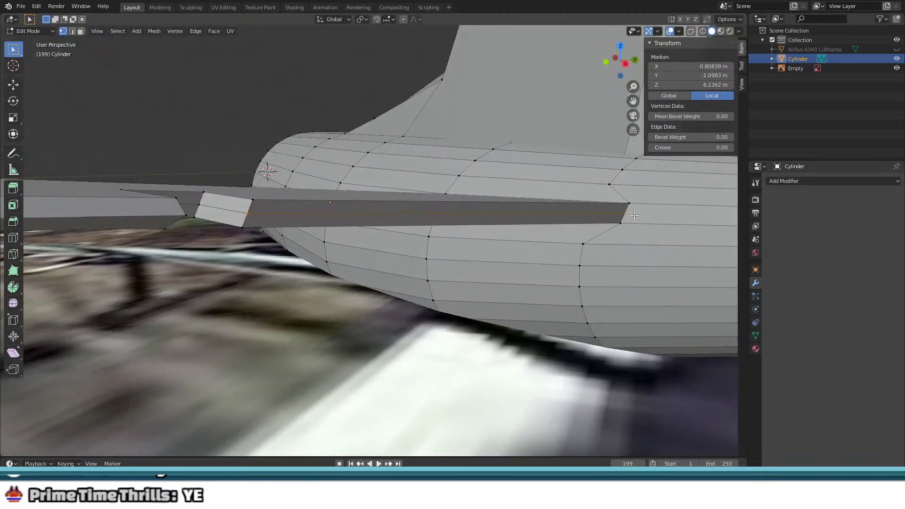
key("KP_7")
scroll(503, 186, "down", 8)
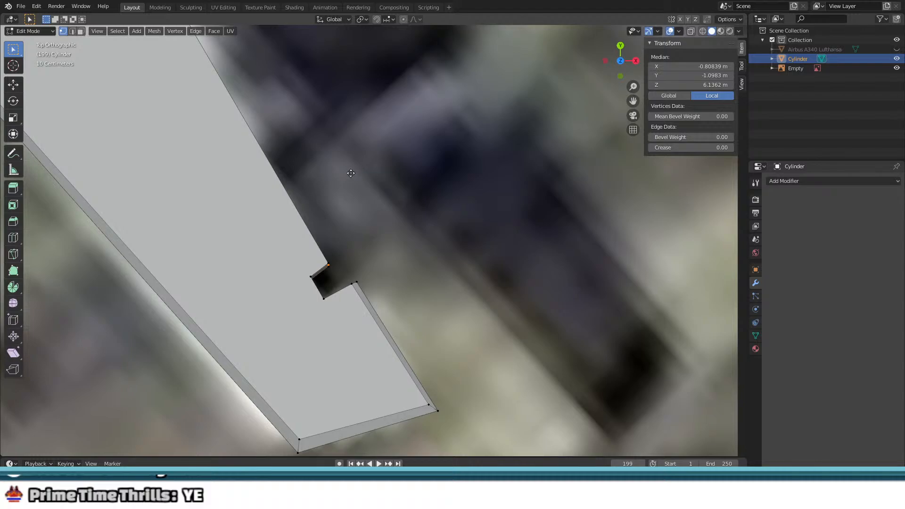
key("g")
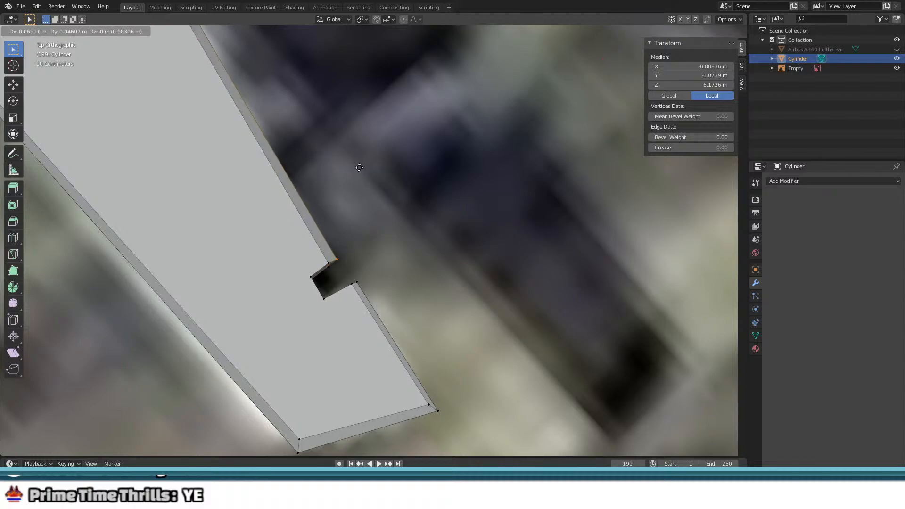
left_click(359, 167)
Step: Adjust the position of the inboard trailing edge's mid-height edge where the tailplane meets the fuselage
key("Tab")
middle_click_drag(365, 188, 239, 112)
left_click(239, 111)
middle_click_drag(330, 116, 198, 196)
middle_click_drag(414, 226, 441, 127, "shift")
key("Tab")
middle_click_drag(370, 172, 364, 199)
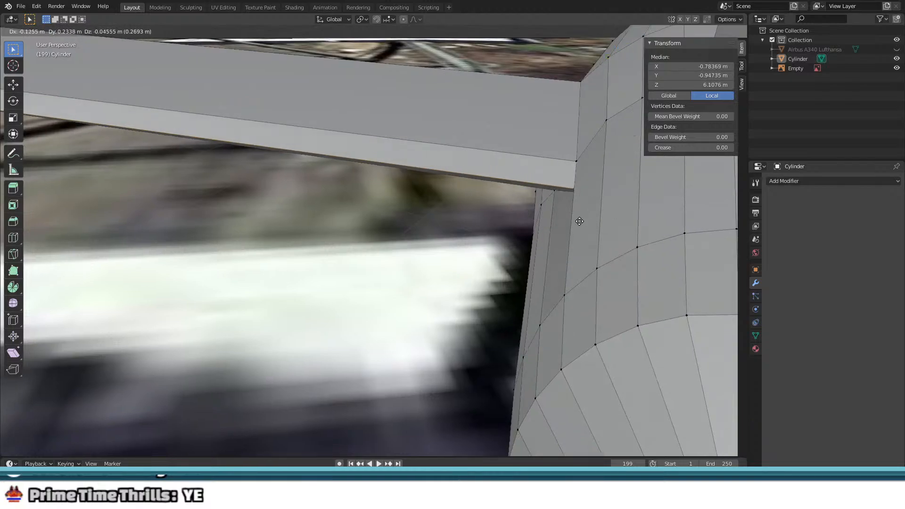
middle_click_drag(566, 210, 372, 226)
Step: Duplicate the aircraft tail object in place and hide the original Cylinder object
key("Tab")
left_click(306, 263)
key("shift+d")
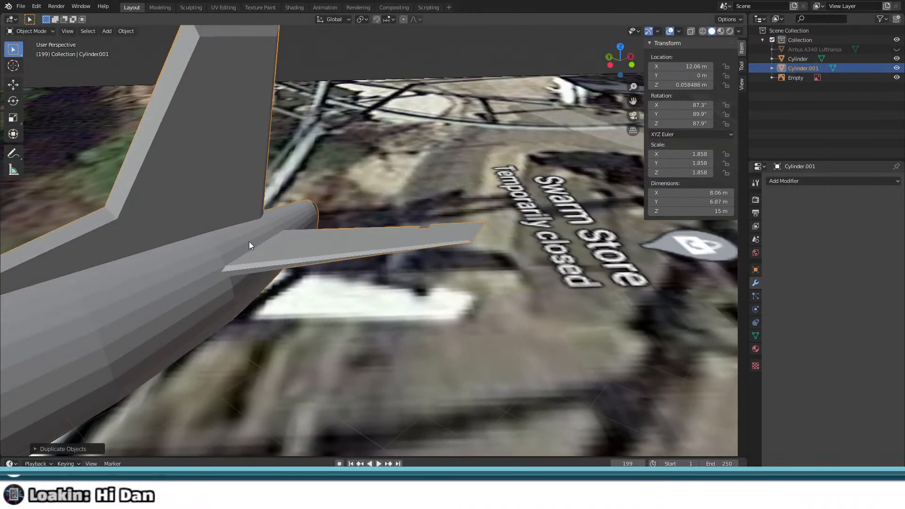
key("Tab")
middle_click_drag(292, 219, 514, 156)
middle_click_drag(344, 125, 497, 86, "shift")
left_click_drag(151, 90, 439, 376)
middle_click_drag(424, 330, 350, 173)
key("Tab")
left_click(897, 59)
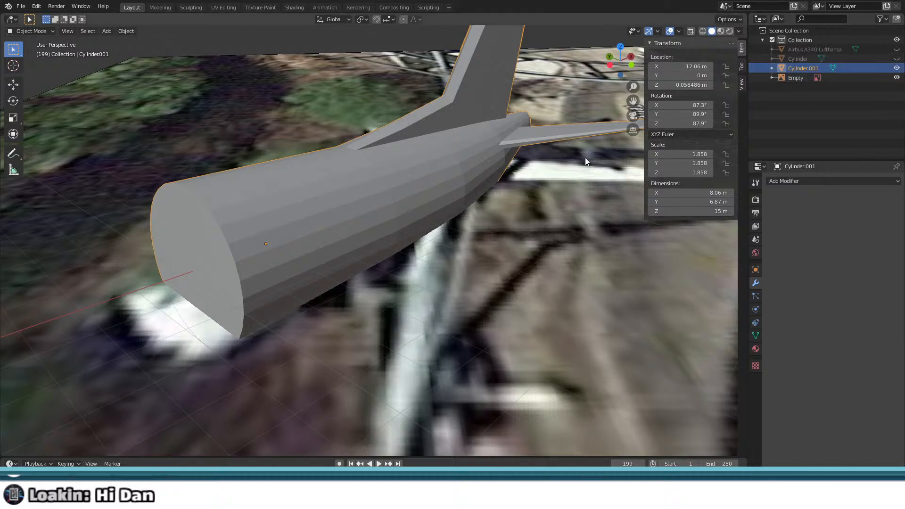
Step: Delete the large front section of the duplicate's fuselage in face selection mode
key("Tab")
middle_click_drag(287, 392, 280, 406)
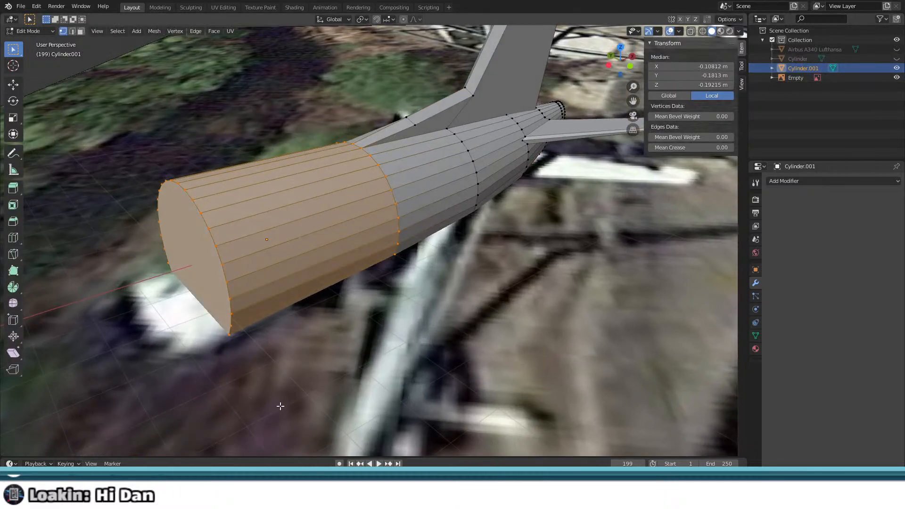
left_click(80, 31)
left_click_drag(112, 138, 278, 410)
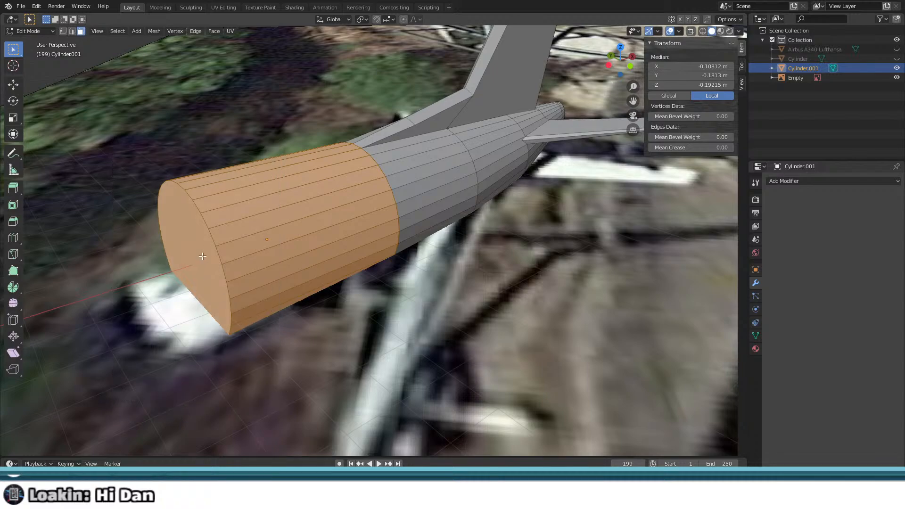
key("x")
left_click(203, 255)
Step: Delete the leftover front fuselage and fin faces, and select the fuselage section just ahead of the tailplane
middle_click_drag(479, 168, 416, 179)
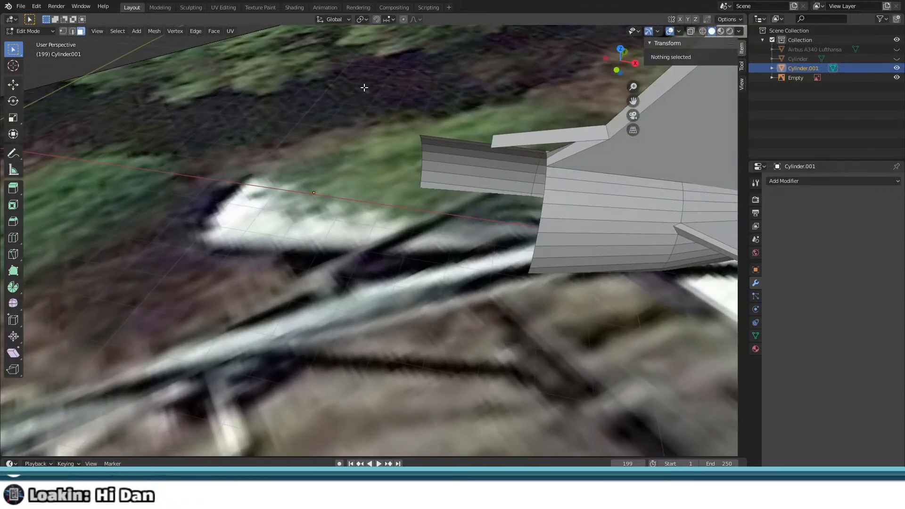
left_click_drag(364, 87, 491, 281)
key("x")
left_click(478, 280)
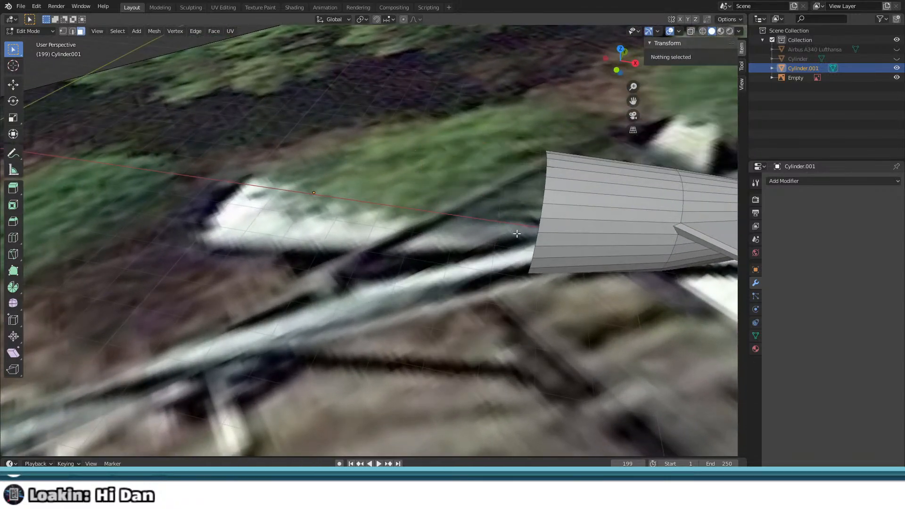
middle_click_drag(516, 234, 283, 99)
left_click_drag(282, 99, 344, 304)
Step: Try deleting the selected fuselage section with the Vertices and Edges options, undoing each attempt
key("x")
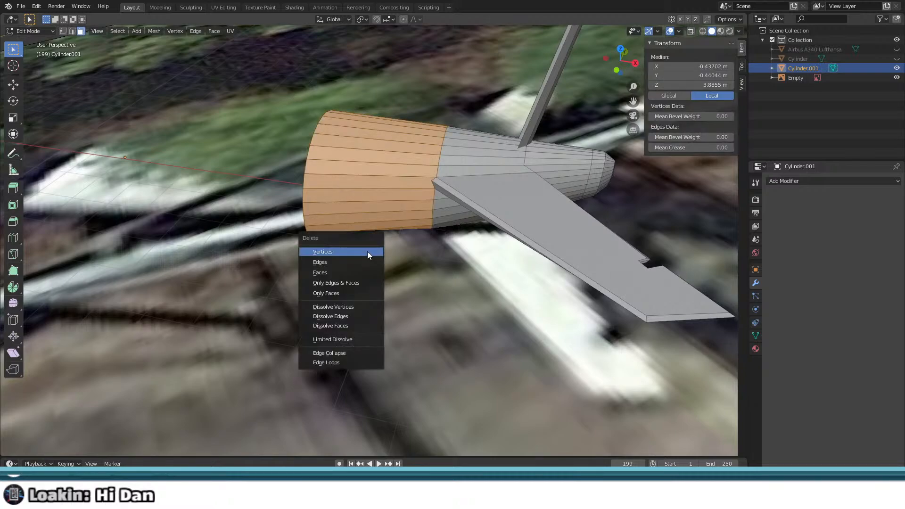
left_click(368, 251)
key("ctrl+z")
middle_click_drag(393, 229, 379, 188)
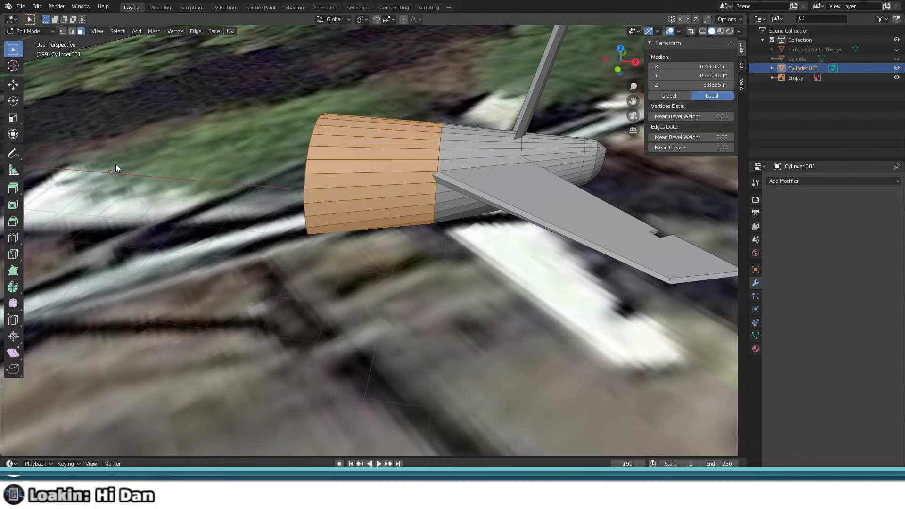
middle_click_drag(184, 149, 214, 136)
key("x")
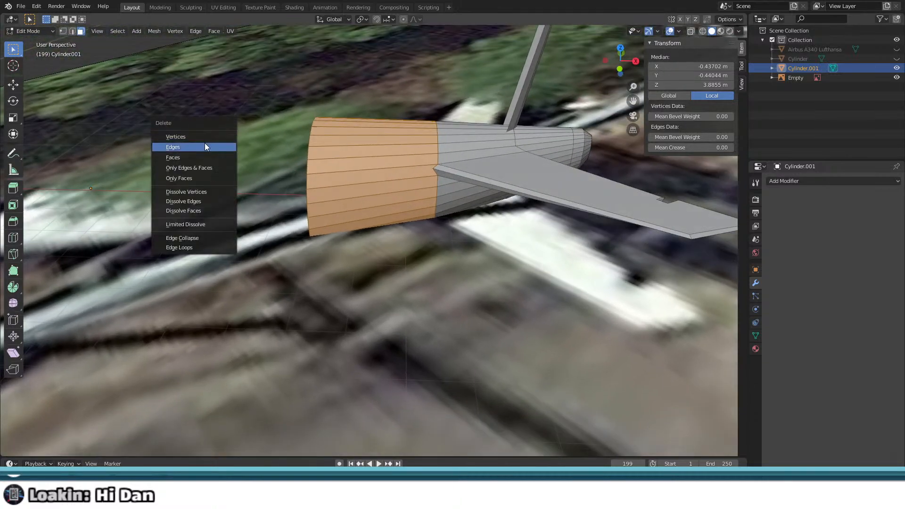
left_click(202, 145)
key("ctrl+z")
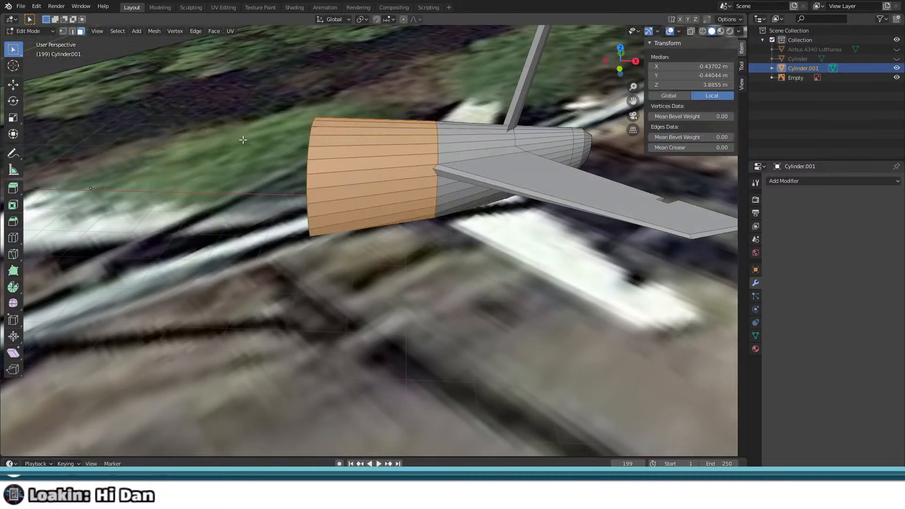
key("x")
left_click(277, 131)
key("ctrl+z")
Step: Delete the selected fuselage section directly ahead of the tailplane
key("x")
left_click(262, 163)
middle_click_drag(262, 164, 491, 200)
key("ctrl+z")
Step: Select the tail cone, the fuselage section beside the tailplane and the fin faces on all sides, and delete them
middle_click_drag(577, 291, 394, 165)
scroll(423, 175, "up", 4)
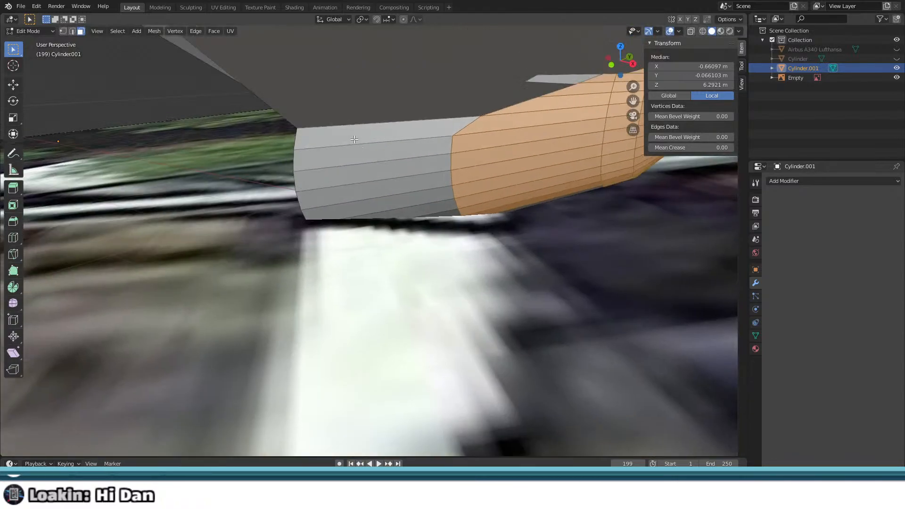
middle_click_drag(354, 139, 327, 114)
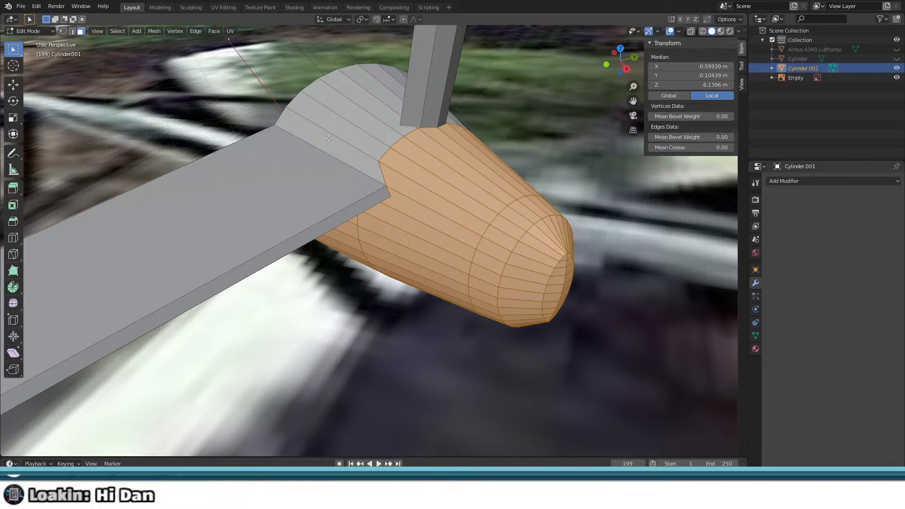
left_click(329, 136, "shift")
left_click_drag(291, 46, 461, 106, "shift")
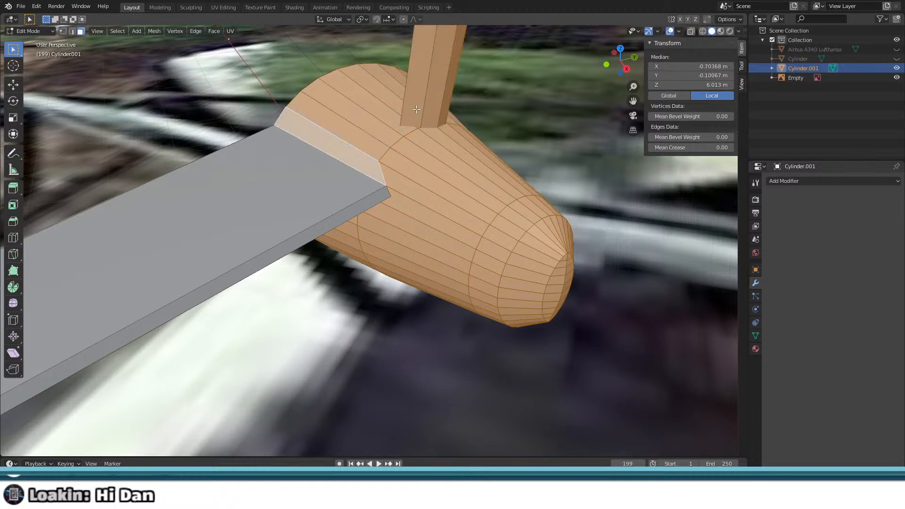
middle_click_drag(419, 126, 321, 157)
left_click_drag(382, 212, 260, 334, "shift")
middle_click_drag(260, 334, 482, 210, "shift")
left_click_drag(297, 143, 451, 238, "shift")
middle_click_drag(451, 239, 390, 116)
left_click_drag(378, 104, 511, 197, "shift")
middle_click_drag(511, 198, 514, 164)
key("x")
left_click(386, 180)
Step: Delete the leftover vertical fin face above the tailplane and return to object mode
left_click(425, 107)
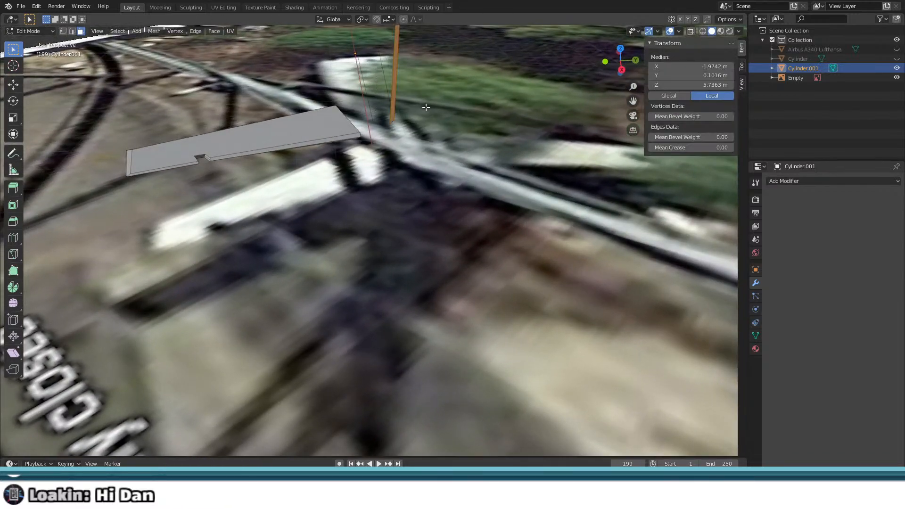
key("x")
left_click(423, 106)
middle_click_drag(368, 96, 365, 101)
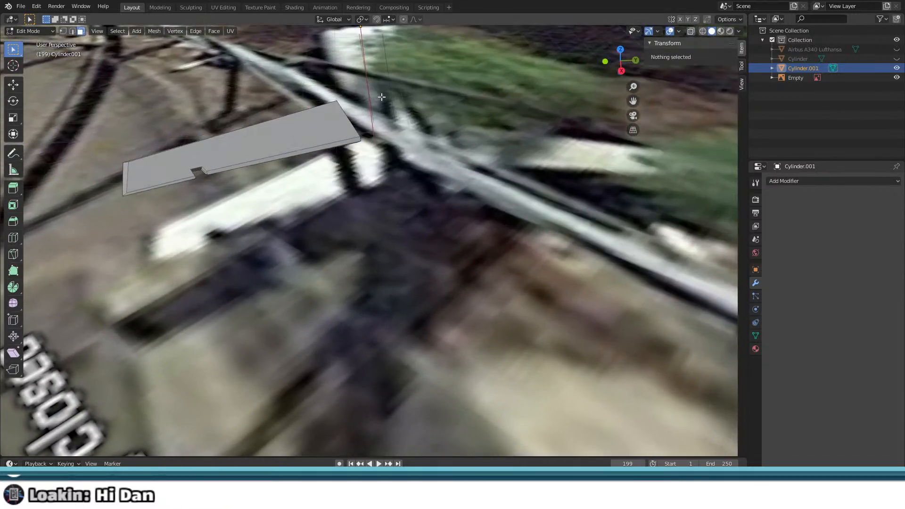
key("Tab")
Step: Delete the stray loose vertices left floating ahead of the tailplane
middle_click_drag(297, 240, 381, 247)
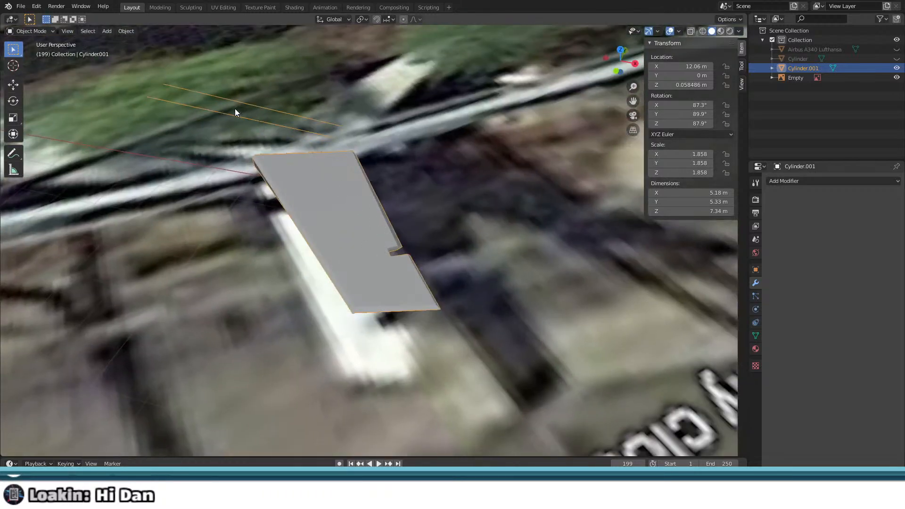
key("Tab")
left_click_drag(121, 61, 348, 142)
key("x")
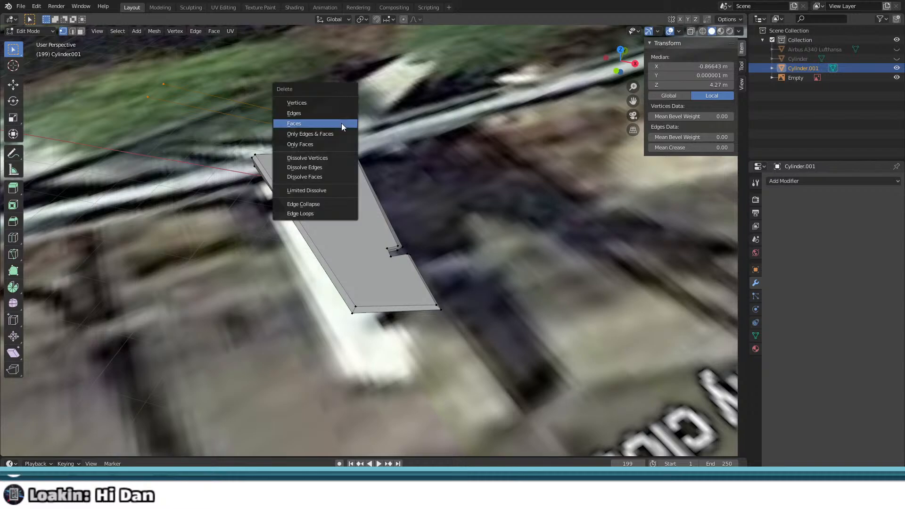
key("Escape")
key("x")
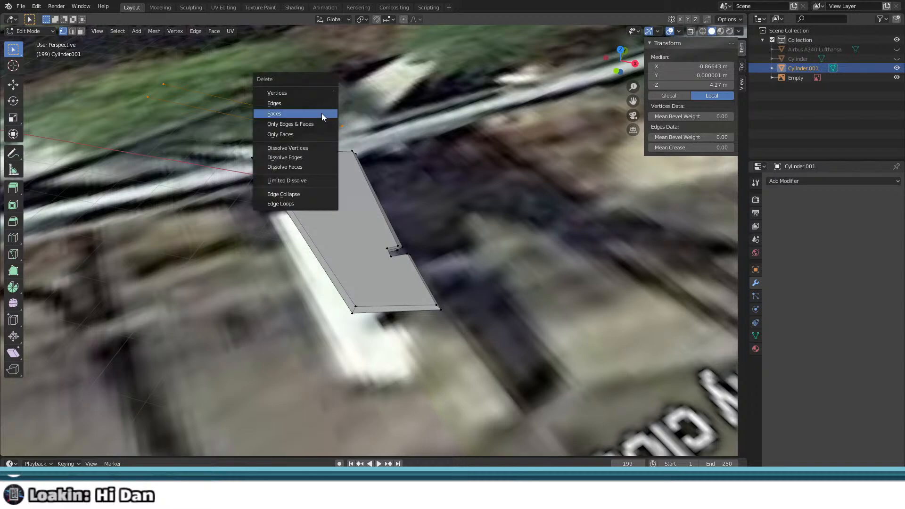
left_click(307, 92)
key("Tab")
Step: Delete the remaining fin piece above the tailplane so that only the tailplane is left in the duplicate
middle_click_drag(302, 99, 259, 137)
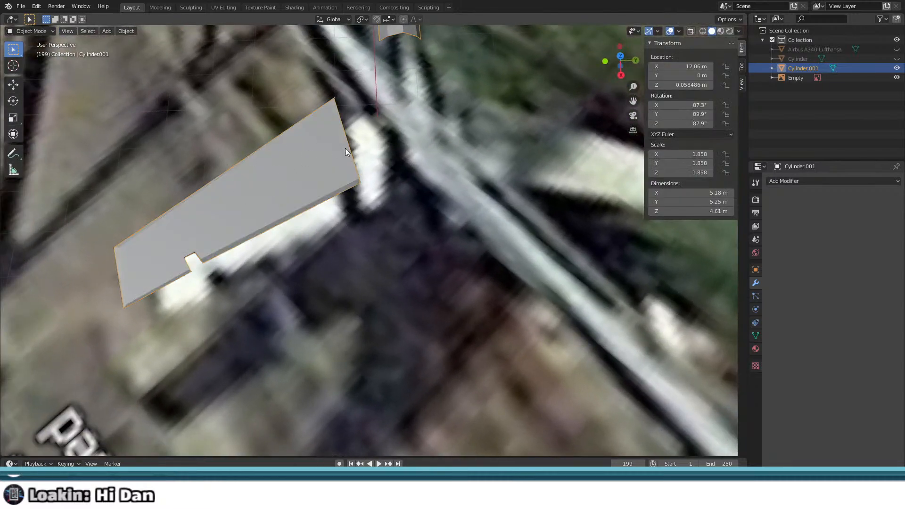
middle_click_drag(345, 148, 351, 114)
key("Tab")
middle_click_drag(409, 103, 410, 286, "shift")
middle_click_drag(346, 80, 379, 77)
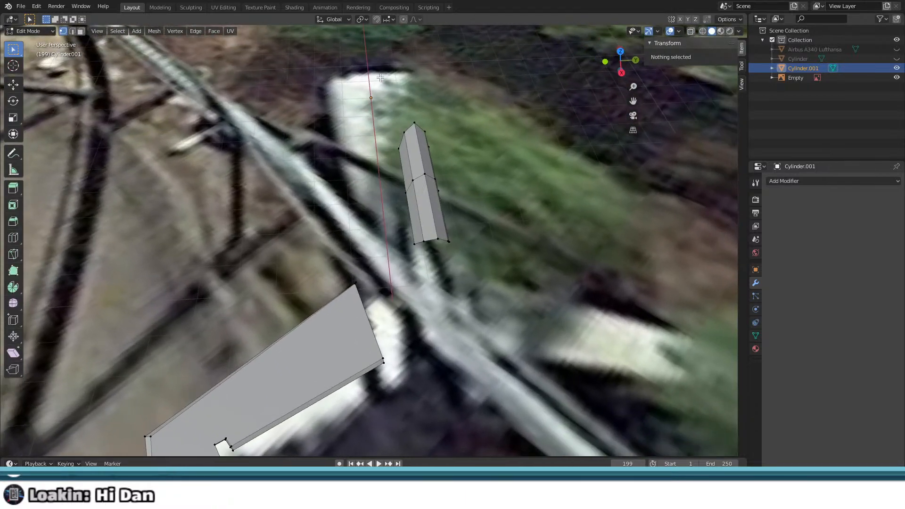
left_click_drag(365, 80, 495, 242)
key("x")
left_click(487, 239)
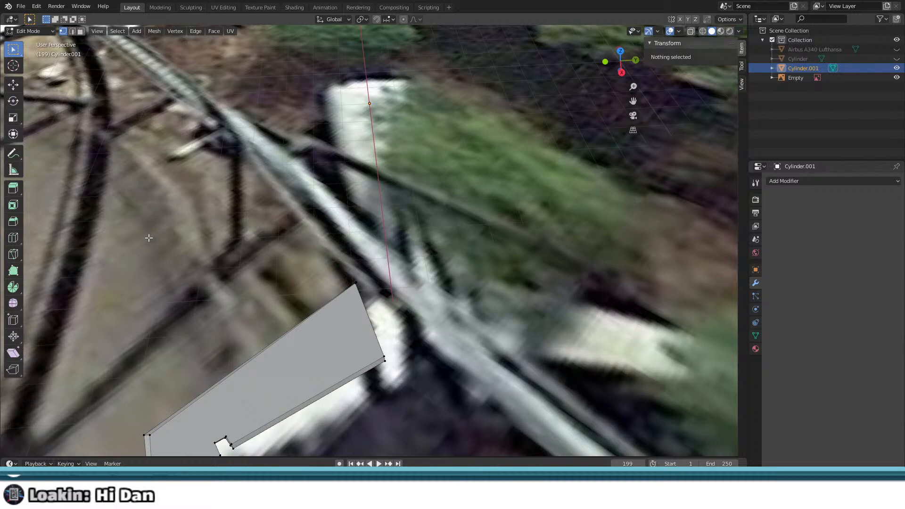
scroll(448, 165, "down", 4)
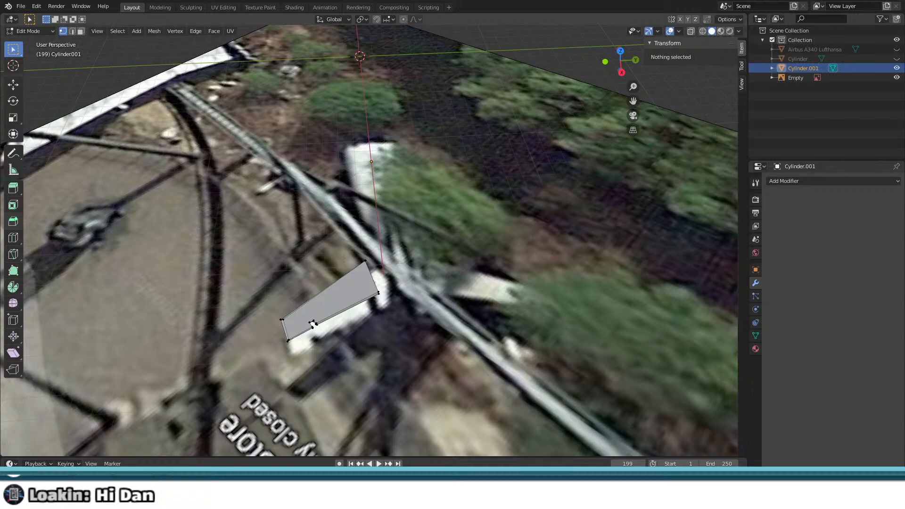
middle_click_drag(330, 309, 338, 357)
key("Tab")
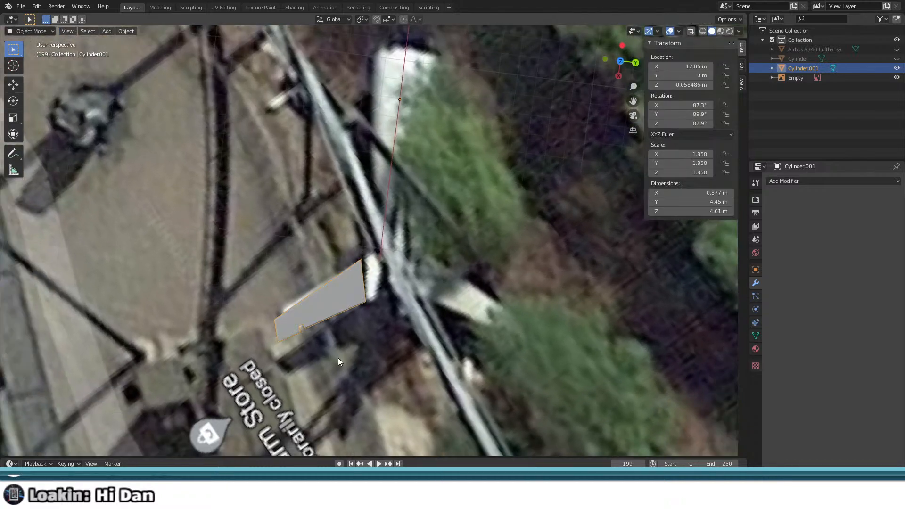
Step: Try to mirror the isolated tailplane along the global X axis, and undo it
scroll(330, 363, "up", 4)
middle_click_drag(296, 386, 363, 215, "shift")
scroll(348, 158, "up", 1)
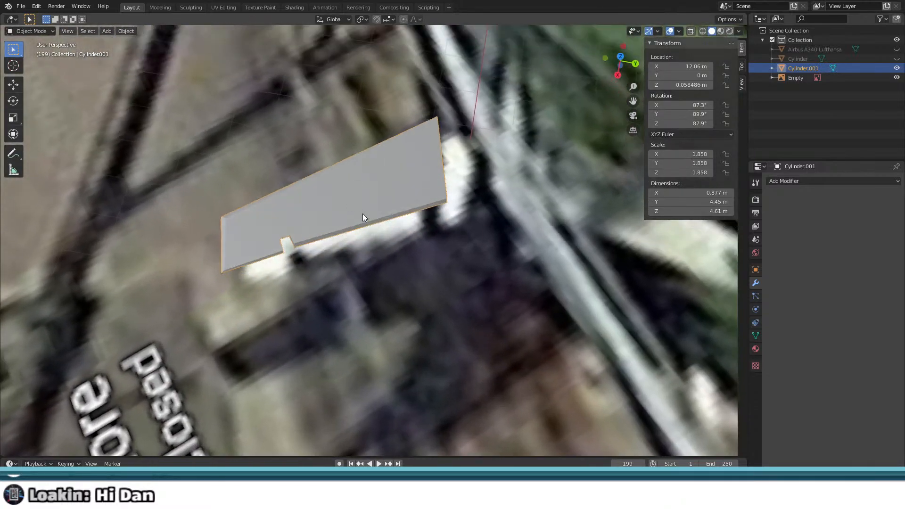
right_click(353, 185)
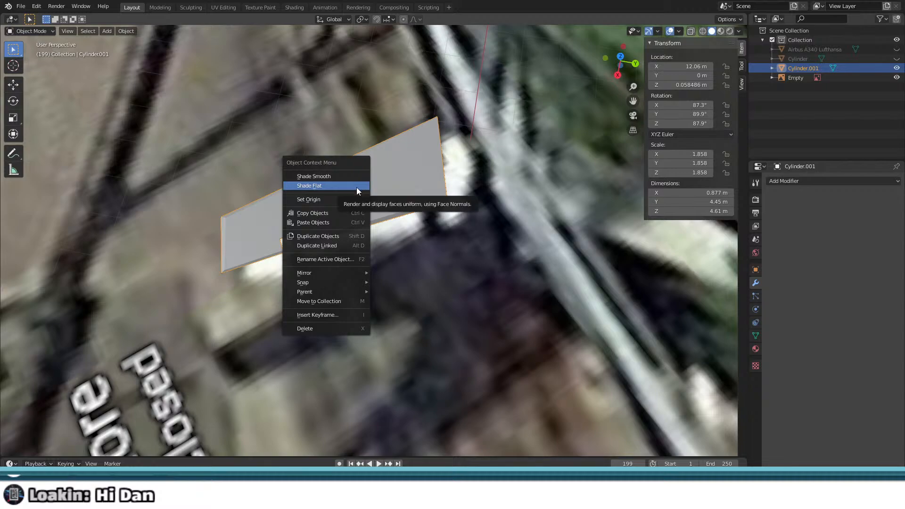
mouse_move(346, 199)
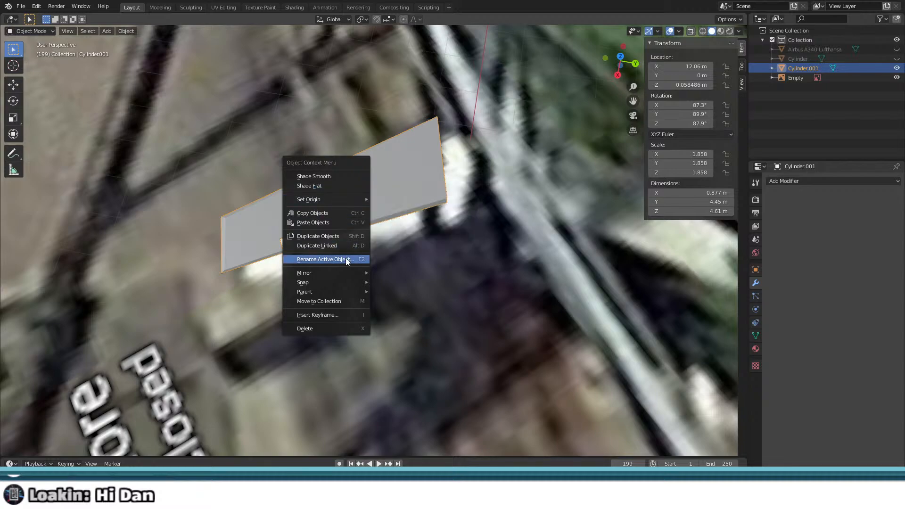
mouse_move(344, 272)
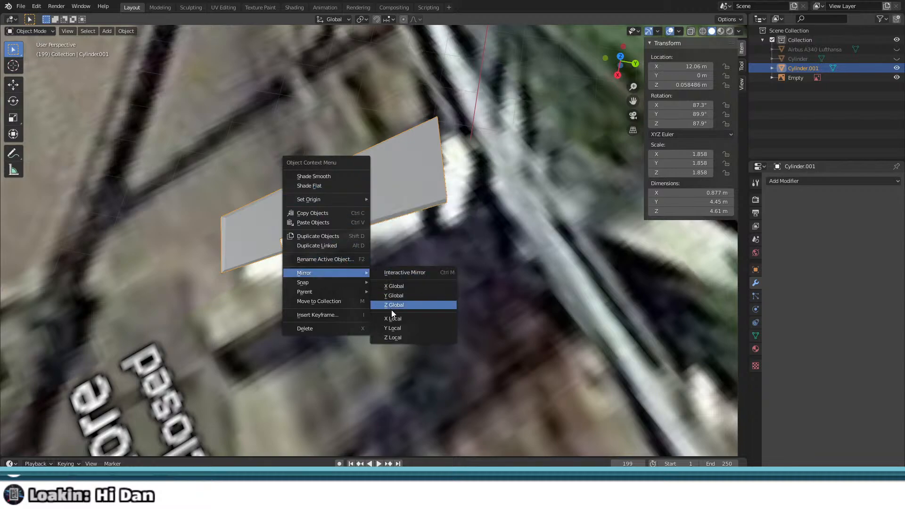
left_click(408, 286)
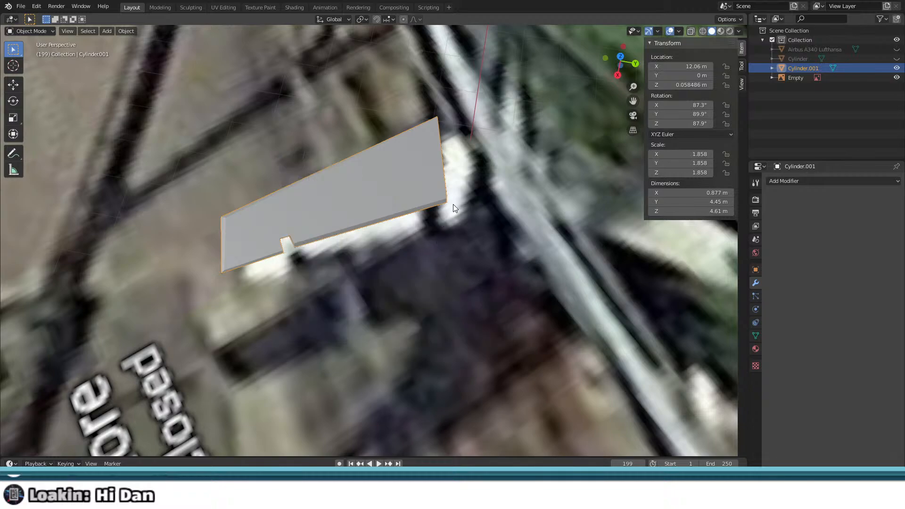
middle_click_drag(454, 204, 457, 158)
right_click(403, 195)
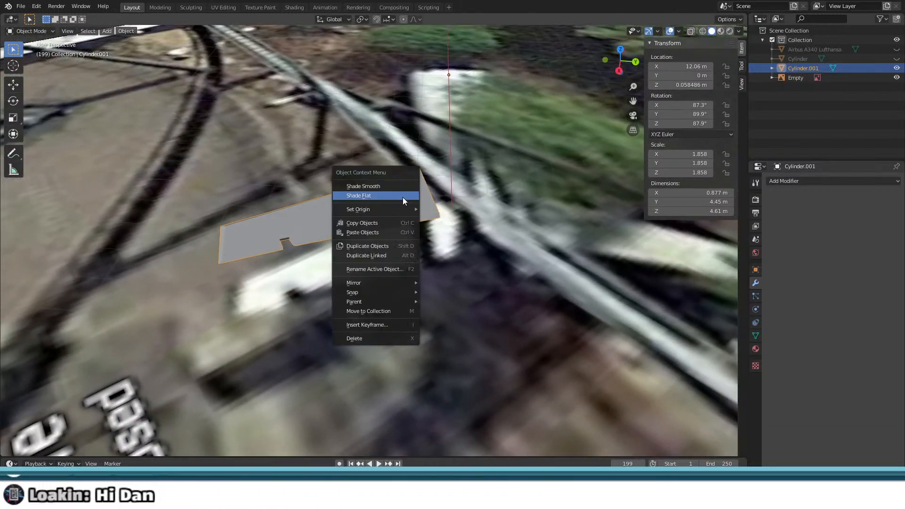
mouse_move(405, 210)
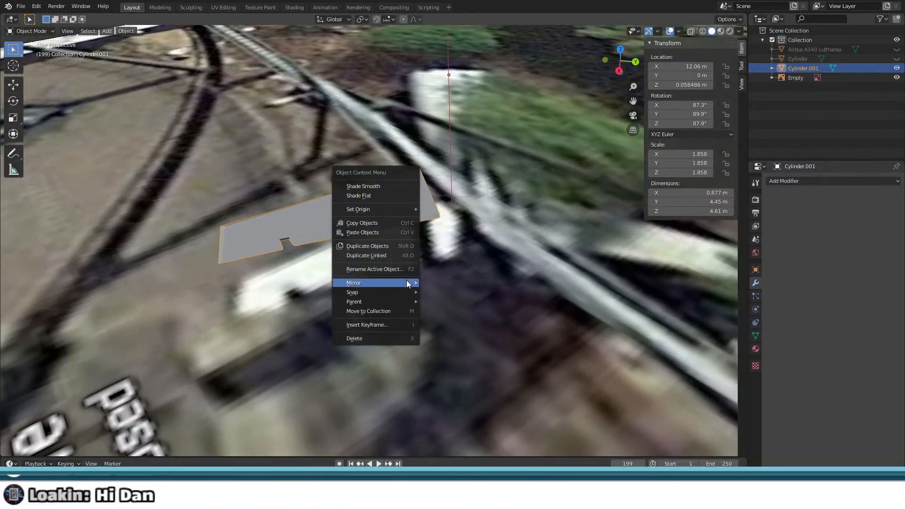
mouse_move(400, 282)
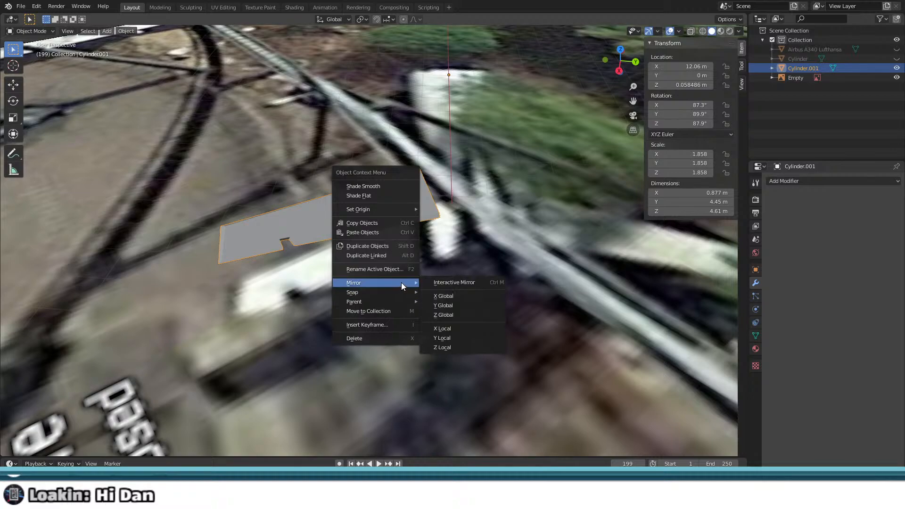
left_click(432, 297)
key("ctrl+z")
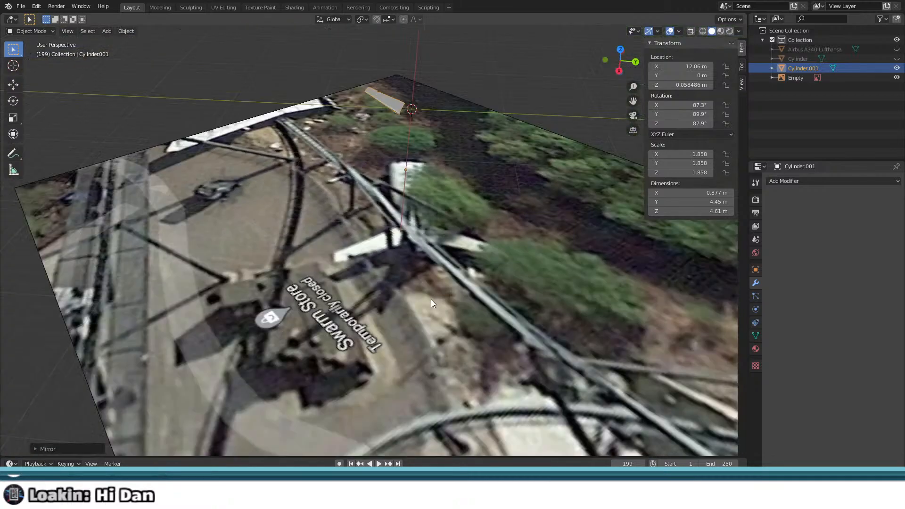
Step: Bring up the mirror axis options for the isolated tailplane
right_click(363, 236)
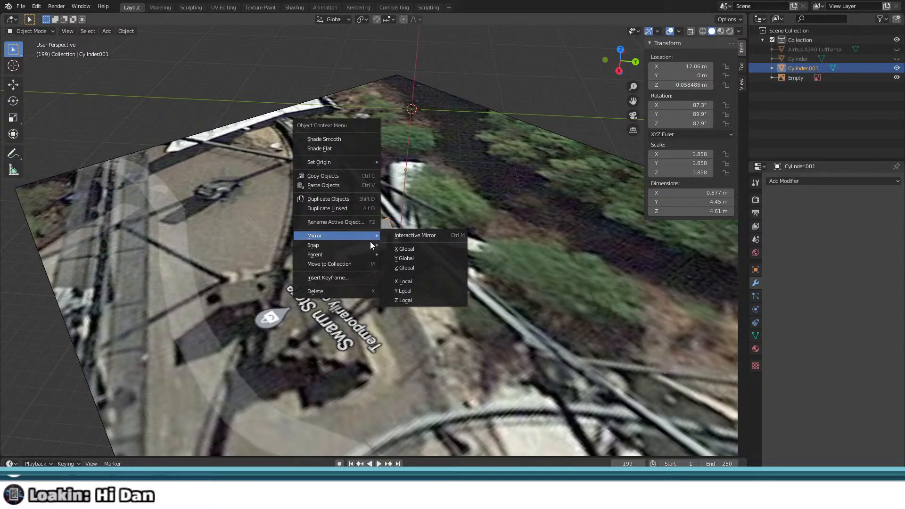
Step: Set the origin of the stabilizer object Cylinder.001 to its geometry
mouse_move(352, 162)
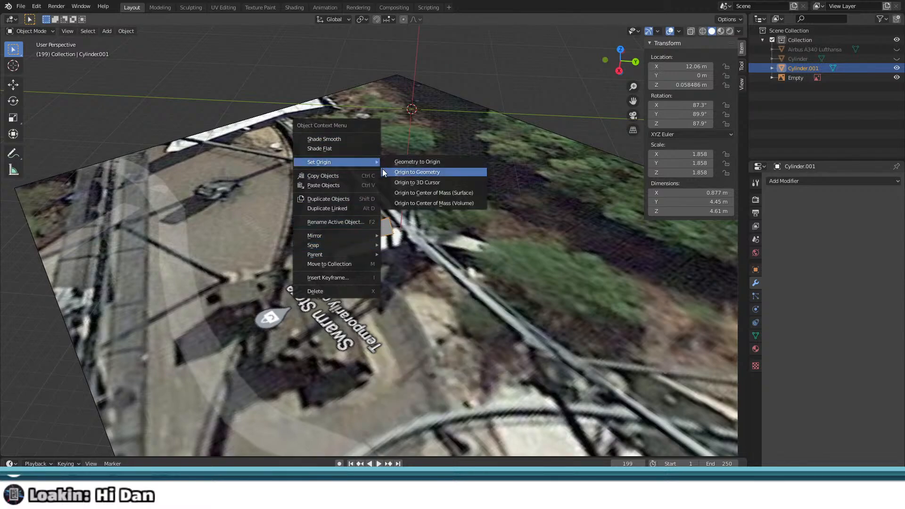
left_click(383, 171)
scroll(377, 198, "up", 3)
Step: Try mirroring the stabilizer about its origin on the global Y axis, then on the global Z axis
right_click(375, 224)
mouse_move(374, 224)
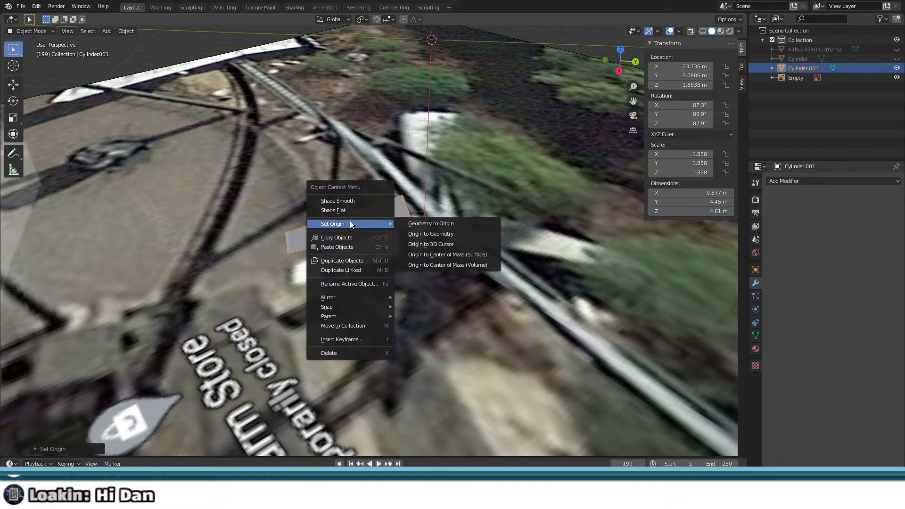
mouse_move(363, 300)
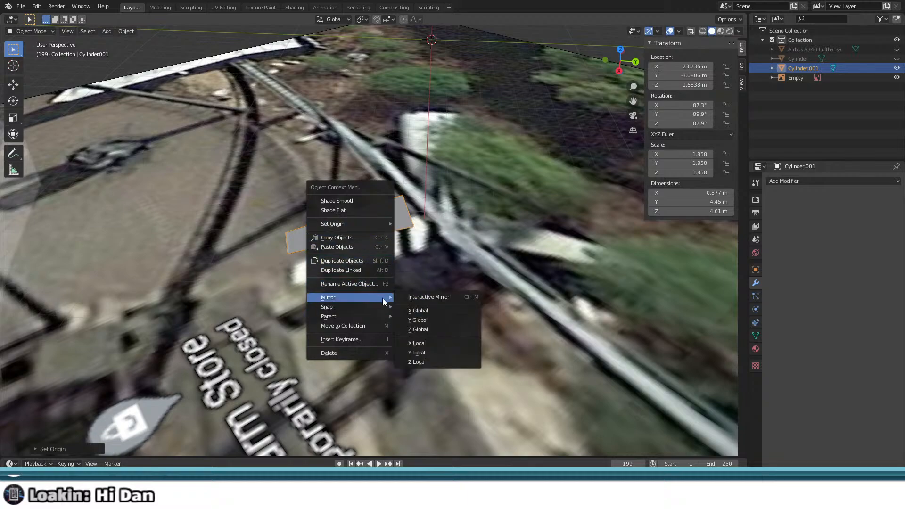
left_click(426, 328)
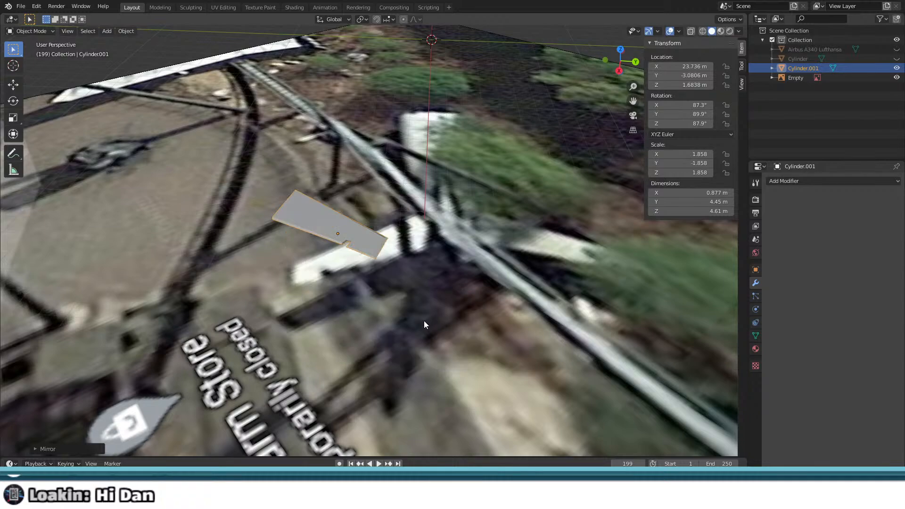
right_click(373, 254)
mouse_move(370, 251)
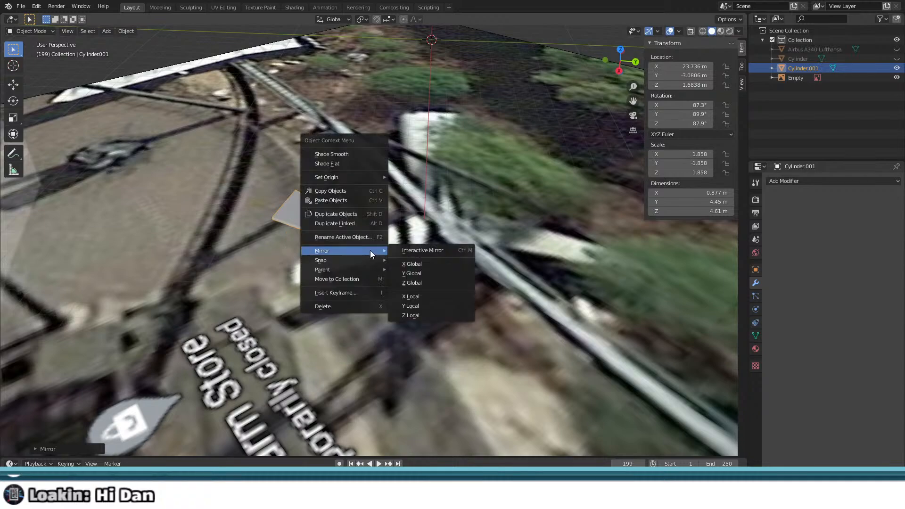
left_click(420, 285)
Step: Try mirroring the stabilizer on the global Z axis, followed by its local X axis
middle_click_drag(417, 282, 307, 183)
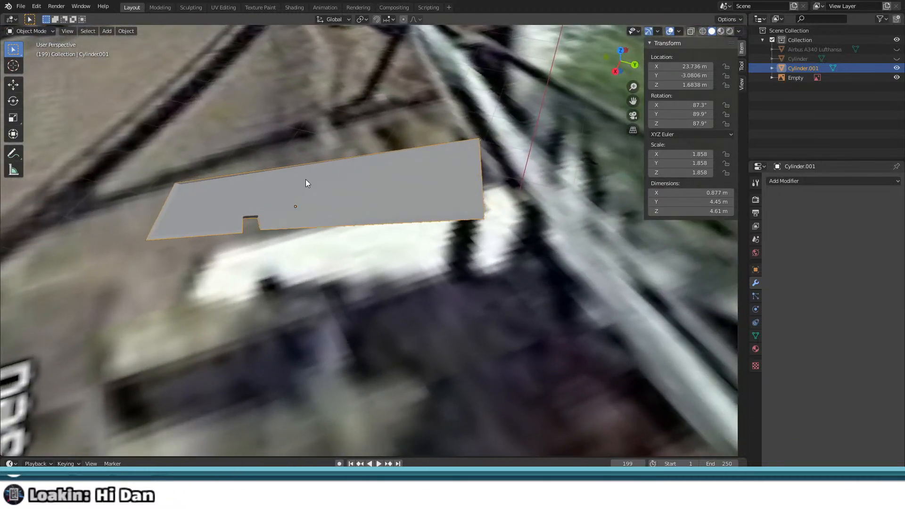
right_click(346, 201)
mouse_move(347, 200)
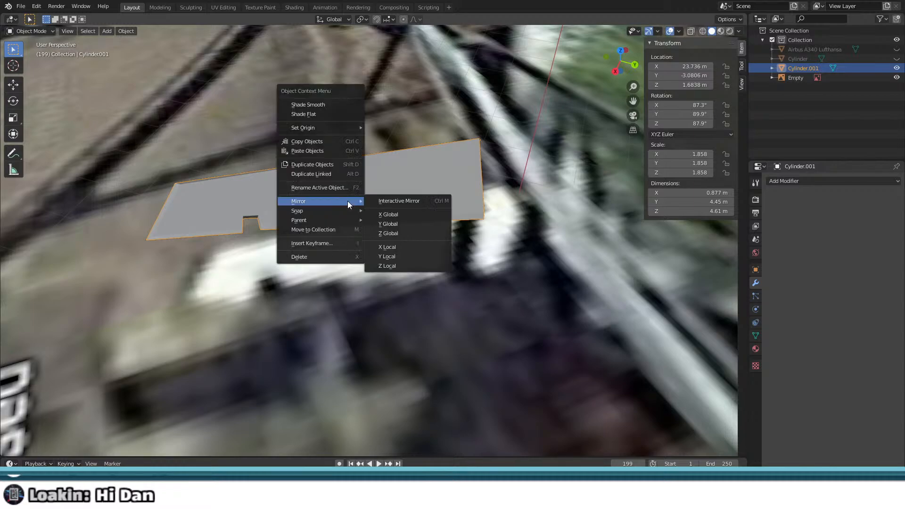
left_click(399, 232)
middle_click_drag(399, 231, 398, 196)
right_click(399, 196)
mouse_move(398, 196)
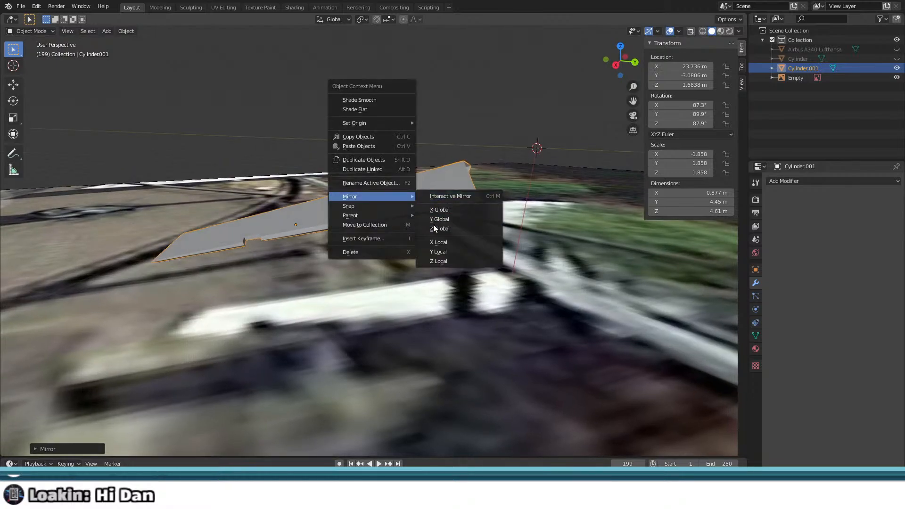
left_click(445, 244)
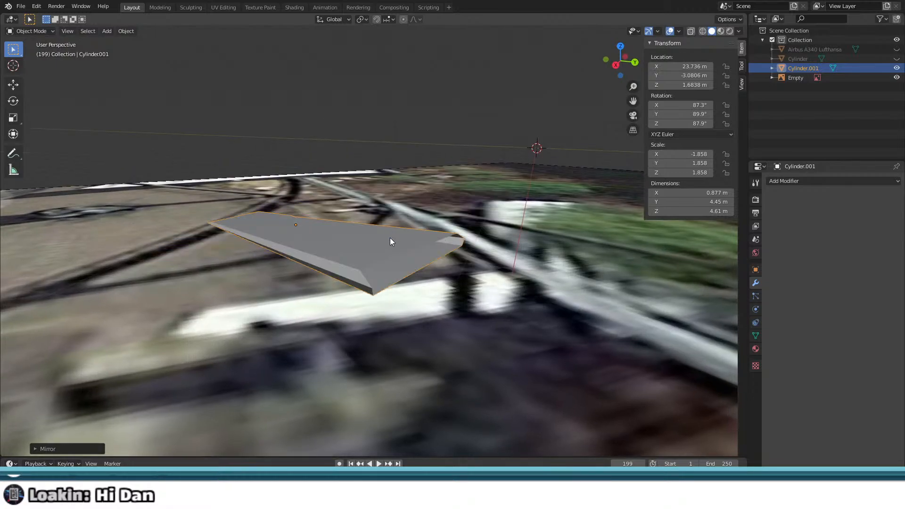
Step: Reverse the two trial flips by mirroring the stabilizer on the global Z and global X axes
right_click(390, 239)
mouse_move(389, 250)
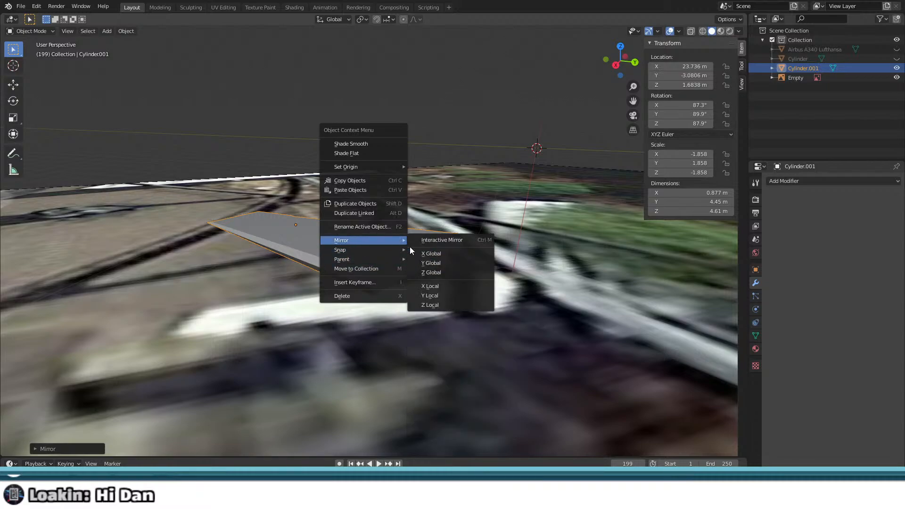
left_click(428, 270)
right_click(342, 250)
mouse_move(346, 248)
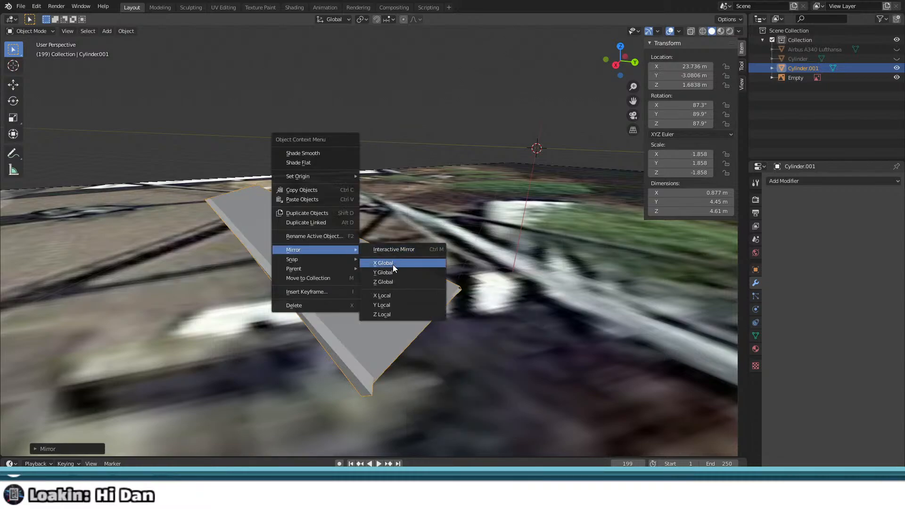
left_click(390, 264)
Step: Examine the stabilizer's notch, edges and faces from several angles to judge which orientation the opposite side needs
middle_click_drag(389, 267, 261, 254)
scroll(265, 239, "up", 2)
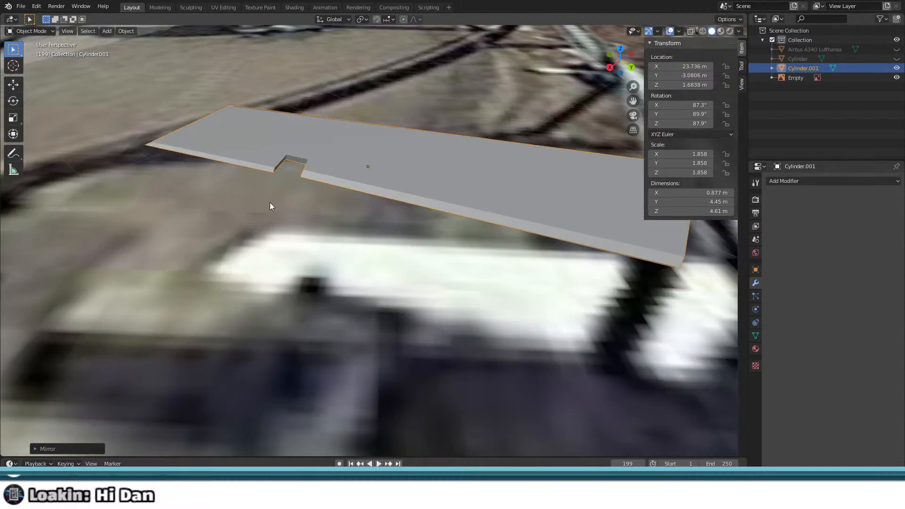
middle_click_drag(266, 193, 174, 236, "shift")
middle_click_drag(241, 270, 249, 270)
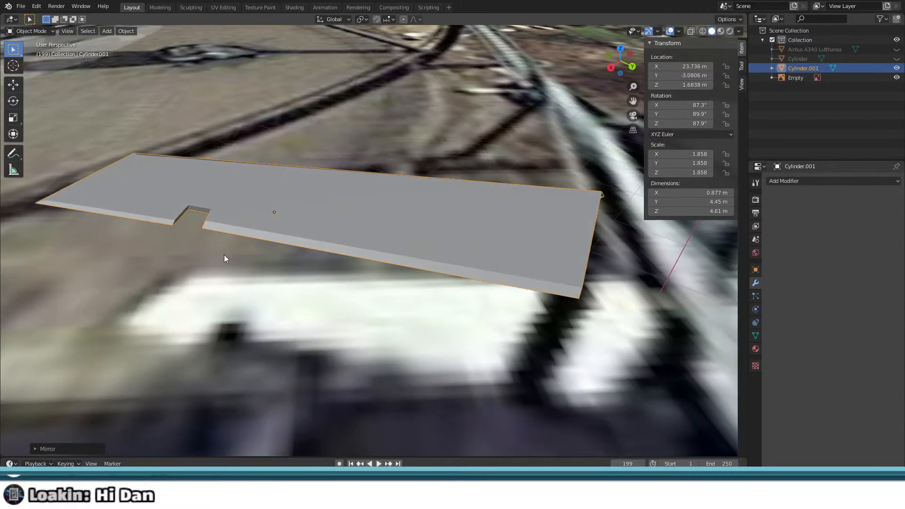
middle_click_drag(291, 234, 78, 258, "shift")
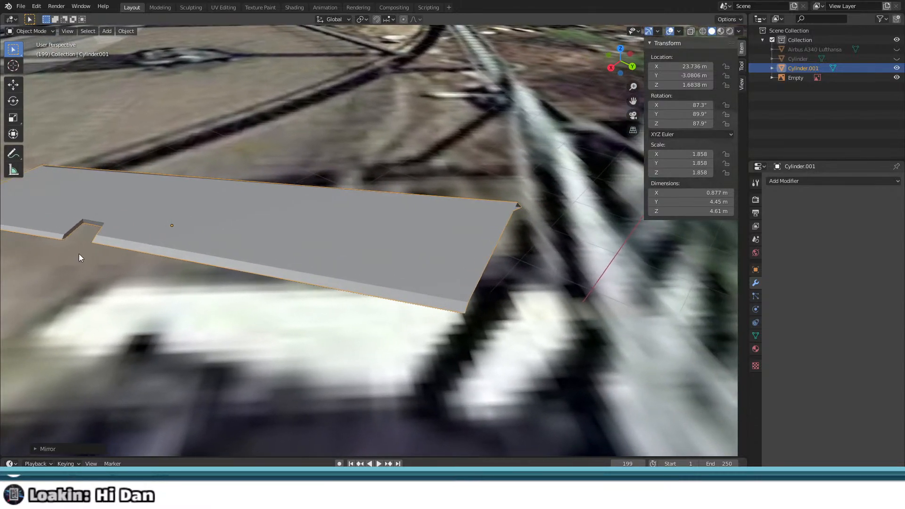
middle_click_drag(157, 247, 311, 200)
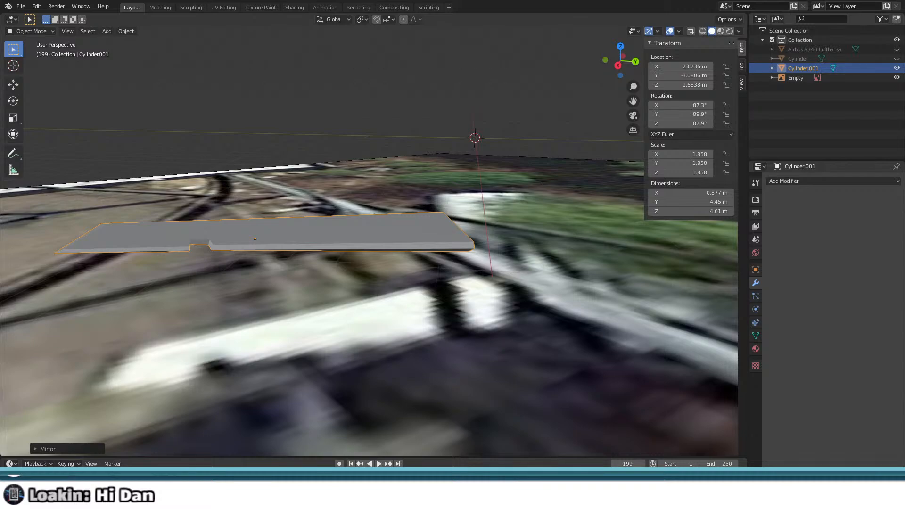
middle_click_drag(430, 134, 399, 158)
scroll(397, 157, "up", 3)
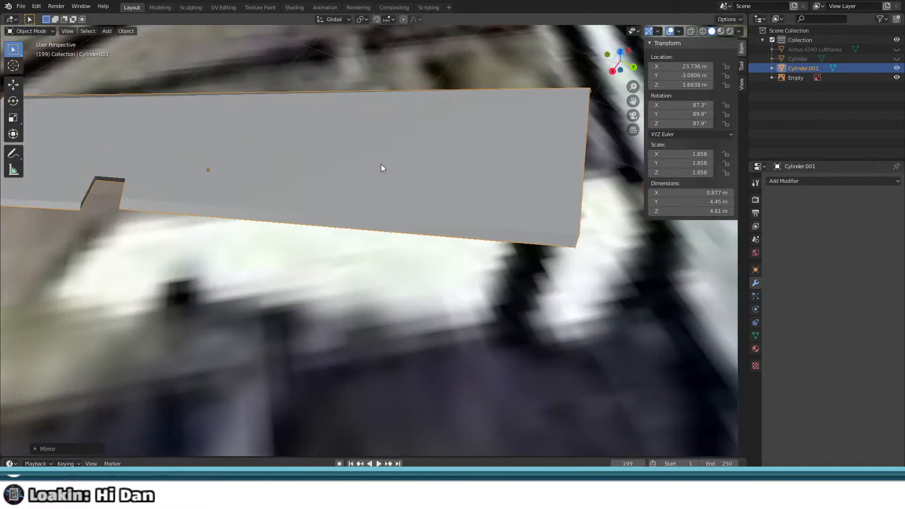
middle_click_drag(334, 196, 576, 192, "shift")
key("Tab")
mouse_move(295, 204)
middle_mouse_down()
mouse_move(398, 162)
mouse_move(380, 182)
mouse_move(295, 200)
middle_mouse_up()
key("Tab")
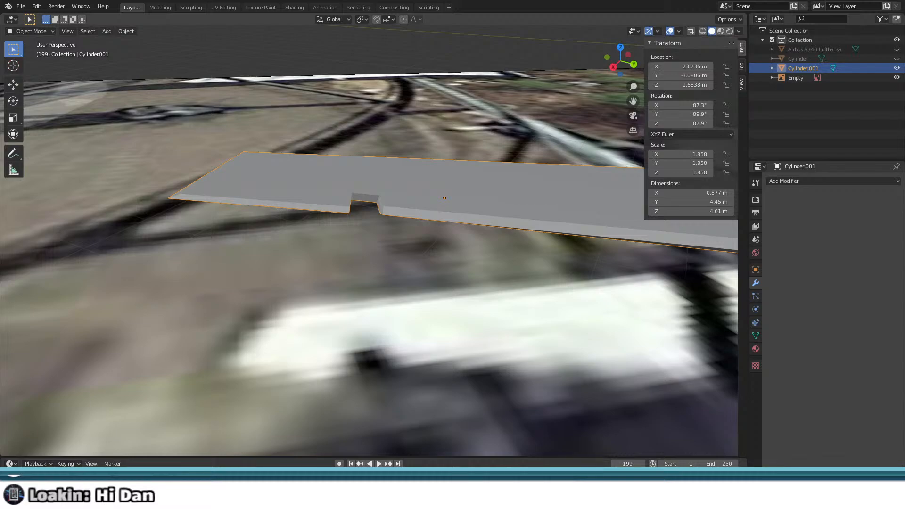
middle_click_drag(387, 109, 405, 142)
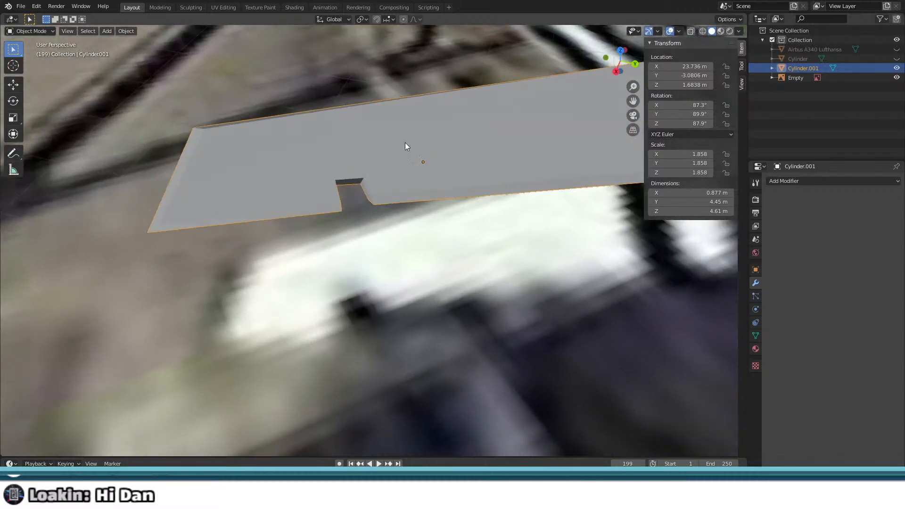
key("Tab")
middle_click_drag(405, 142, 279, 202)
scroll(349, 202, "up", 2)
scroll(429, 204, "down", 3)
key("Tab")
Step: Try mirroring the stabilizer on the global X axis
right_click(443, 204)
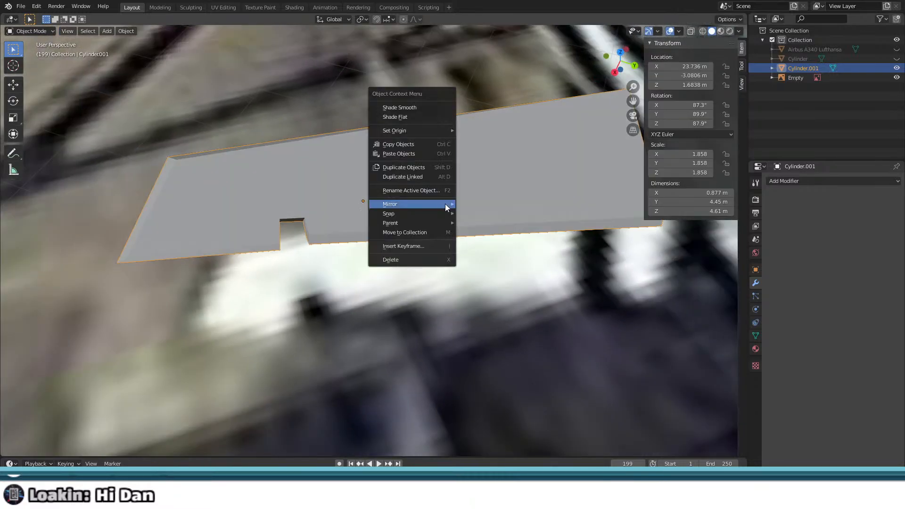
mouse_move(444, 203)
left_click(486, 217)
middle_click_drag(485, 217, 400, 240)
Step: Mirror the stabilizer on the global Y axis
right_click(409, 248)
mouse_move(409, 248)
left_click(467, 271)
Step: Try mirroring the stabilizer on its local Z axis, then on the global X axis
right_click(401, 240)
mouse_move(400, 236)
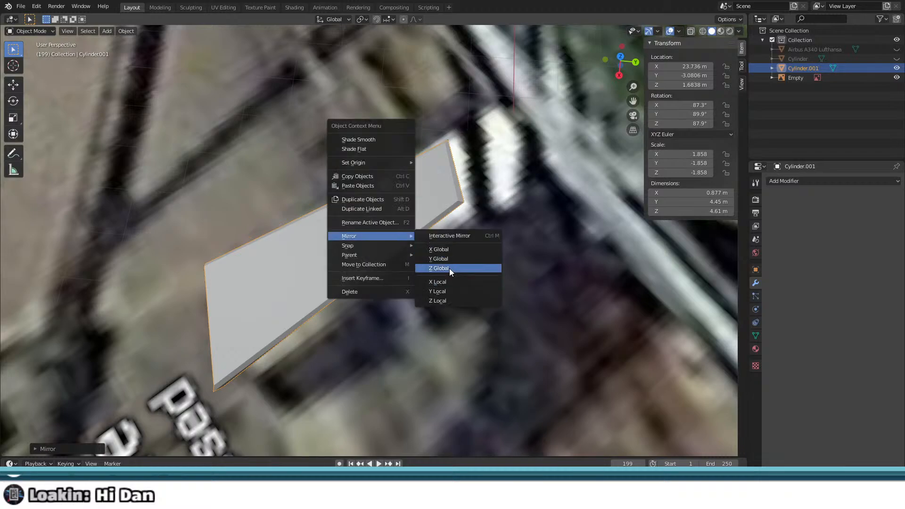
left_click(452, 300)
middle_click_drag(418, 254, 293, 233)
right_click(292, 233)
mouse_move(293, 234)
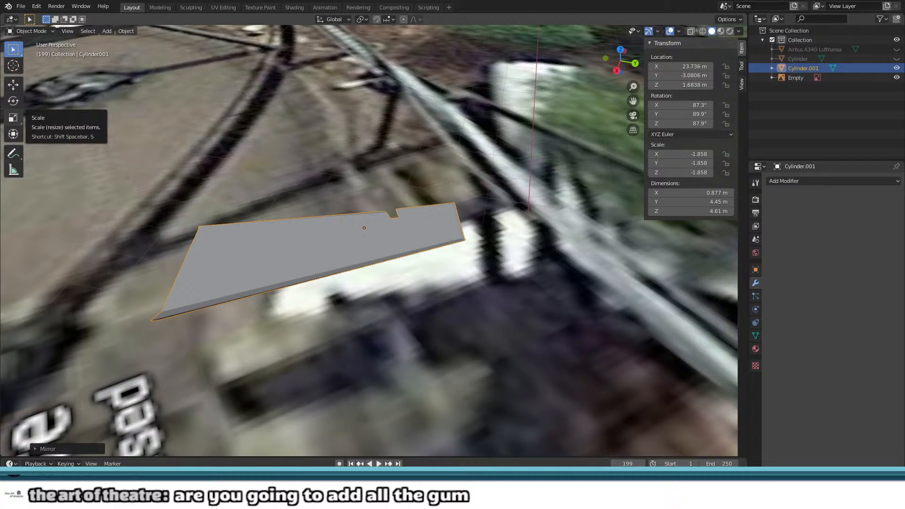
right_click(292, 231)
mouse_move(318, 236)
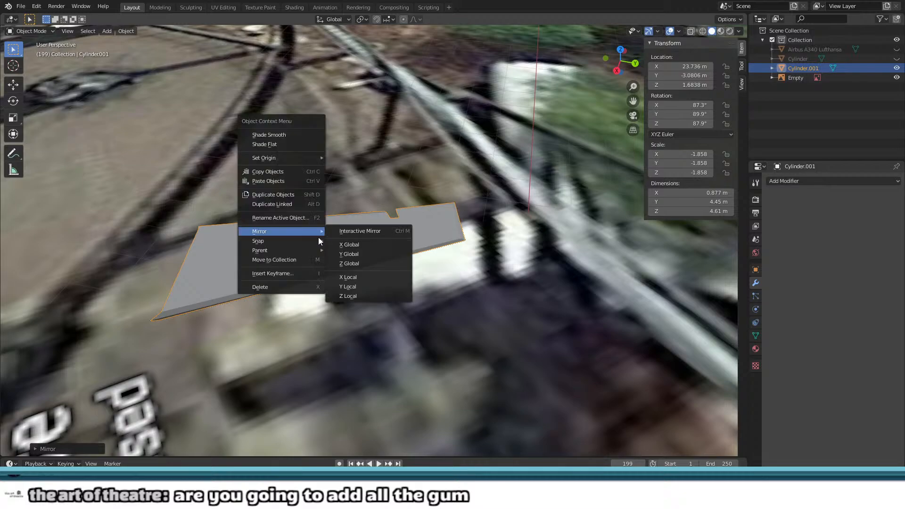
left_click(347, 242)
Step: Flip the stabilizer back by mirroring it on the global Z axis
middle_click_drag(341, 247, 396, 235)
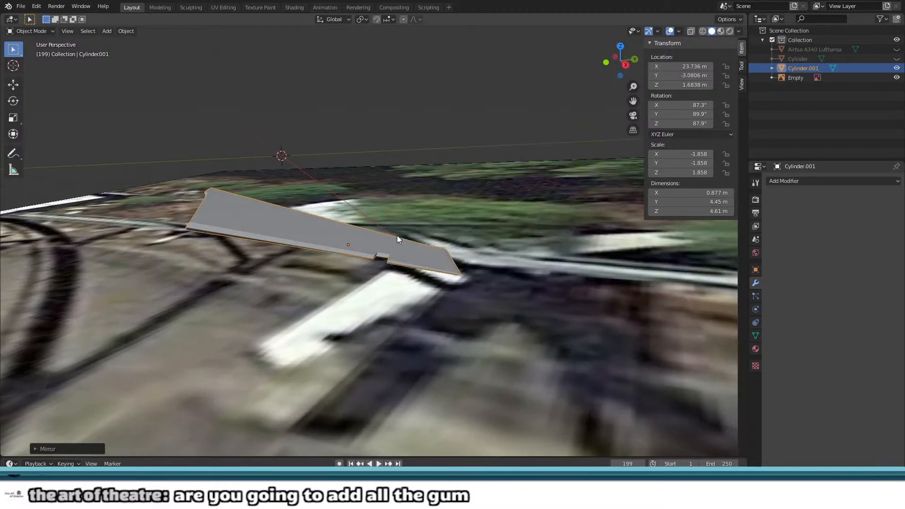
right_click(398, 242)
mouse_move(399, 245)
left_click(460, 276)
right_click(389, 241)
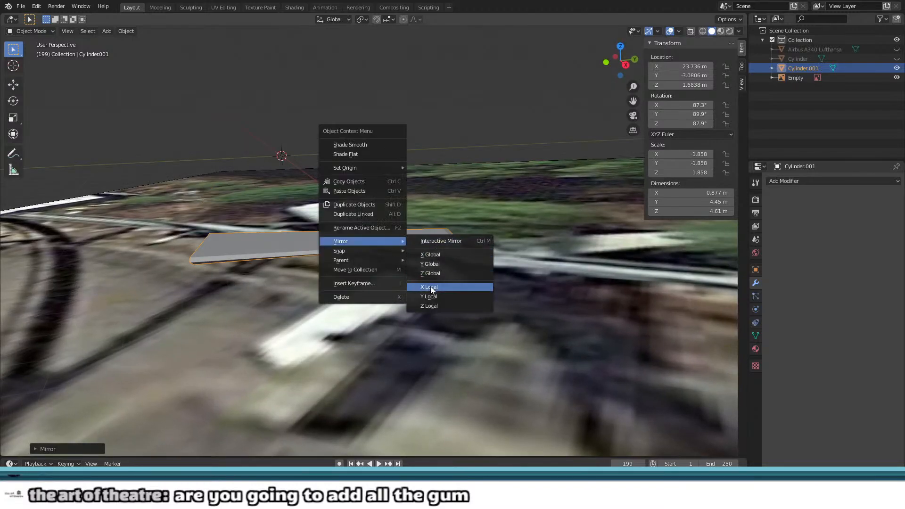
middle_click_drag(505, 251, 527, 212)
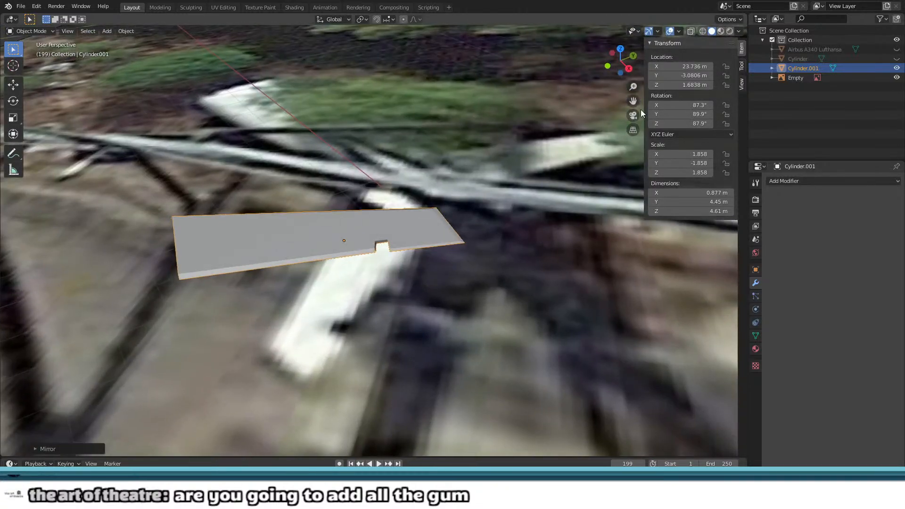
Step: Unhide the Cylinder fuselage and, in top view, move the mirrored stabilizer across the tail to about X 22.465 m, Y 3.82 m
left_click(896, 58)
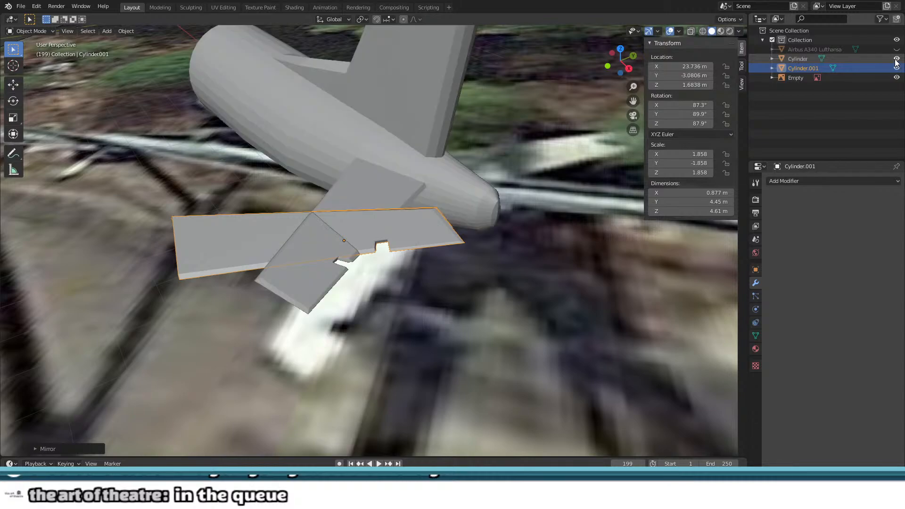
middle_click_drag(372, 146, 400, 264)
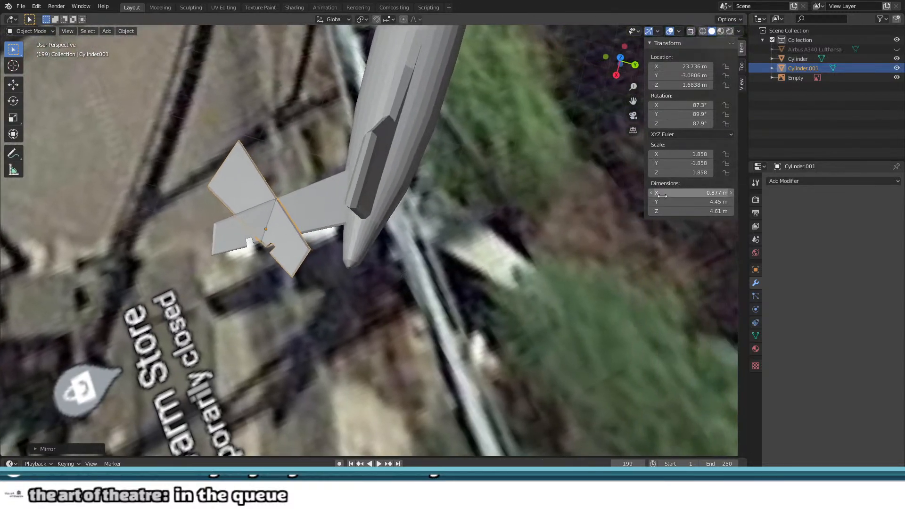
key("KP_7")
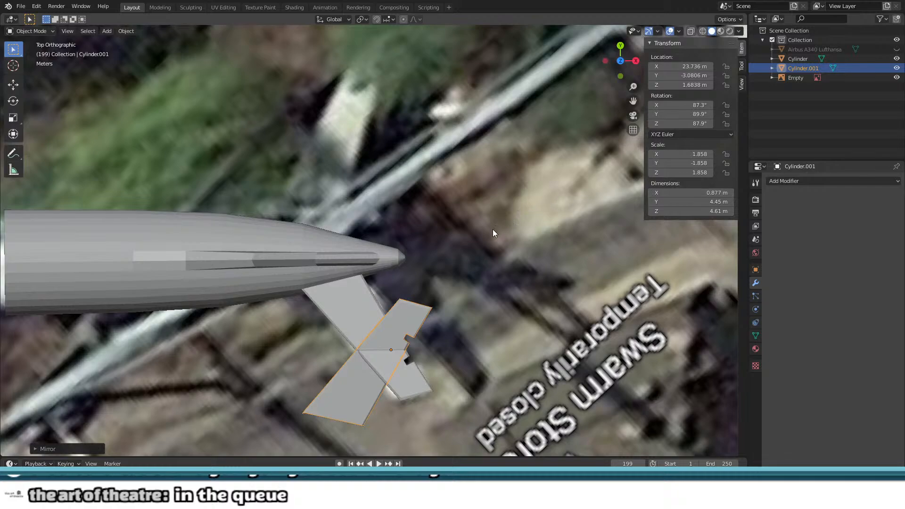
key("g")
left_click(451, 47)
middle_click_drag(451, 46, 477, 135, "shift")
Step: Rotate the mirrored stabilizer in top view to a Z rotation of about 107° to follow the reference image
key("r")
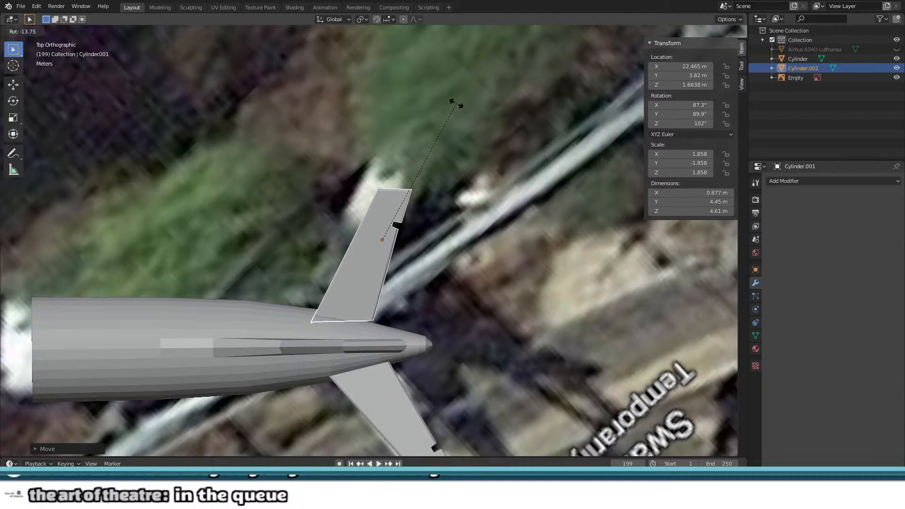
left_click(448, 124)
middle_click_drag(446, 129, 467, 167, "shift")
key("r")
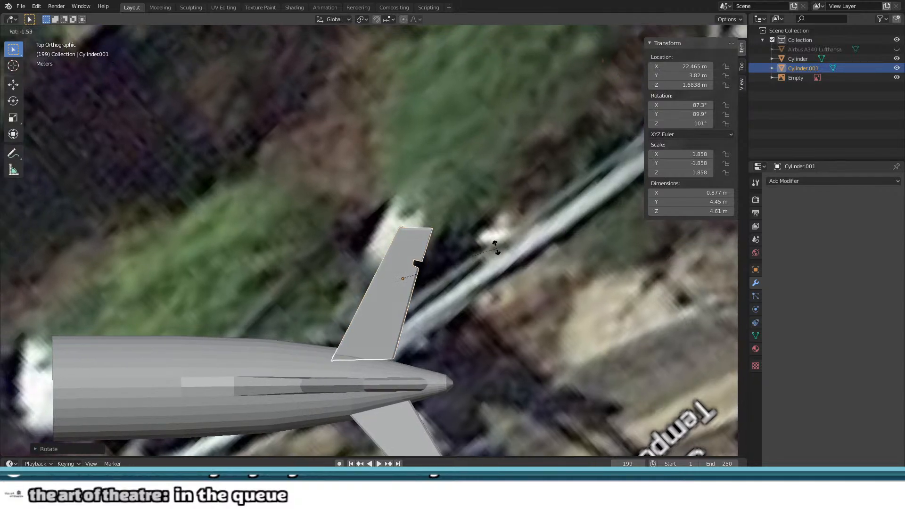
left_click(488, 242)
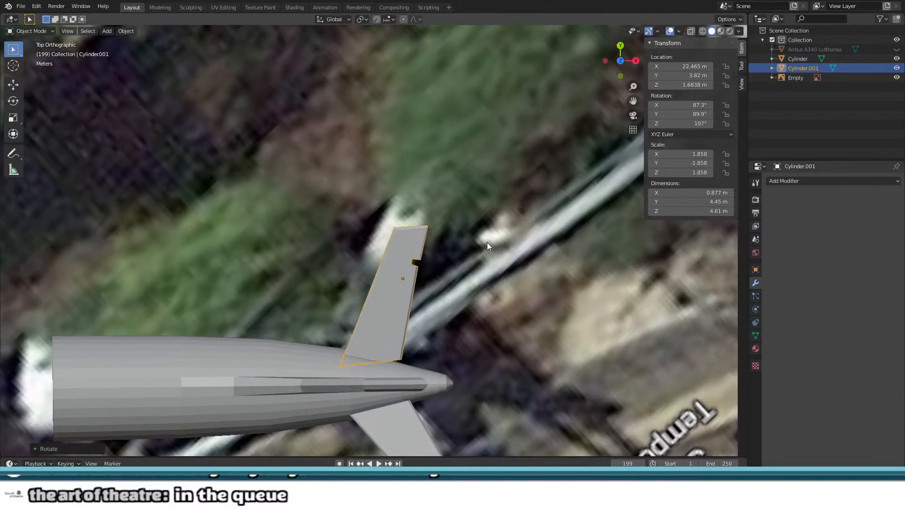
Step: Briefly hide the stabilizer to compare with the reference image, and move it to about X 21.953 m, Y 3.721 m
key("h")
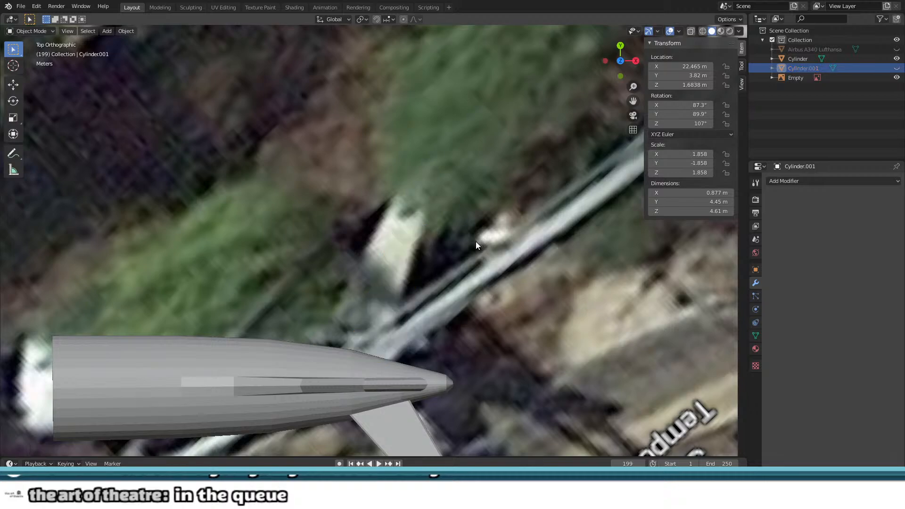
key("alt+h")
key("g")
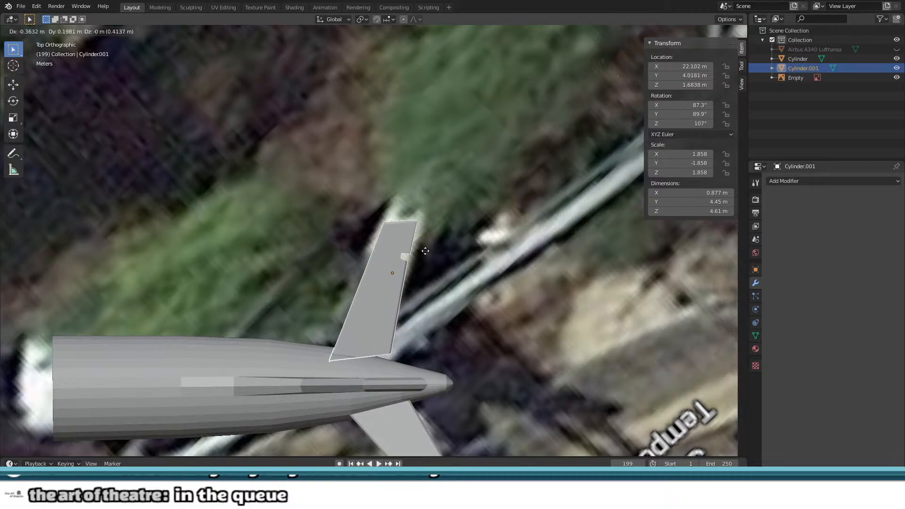
left_click(418, 257)
Step: Move the mirrored stabilizer to about X 22.169 m, Y 3.603 m, Z 1.705 m and rotate it to about X 87.5°, Y 91.1°, Z 93.8°
middle_click_drag(434, 257, 282, 220)
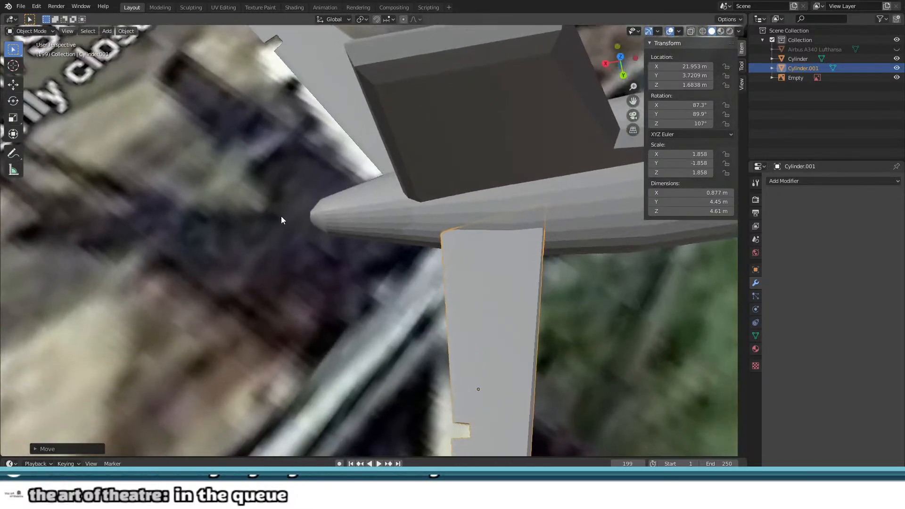
key("g")
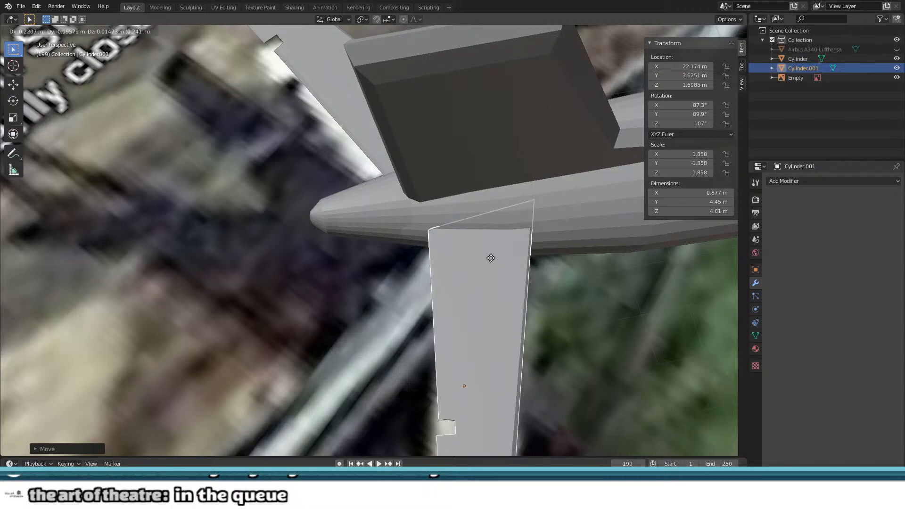
left_click(490, 257)
middle_click_drag(489, 257, 479, 295)
key("r")
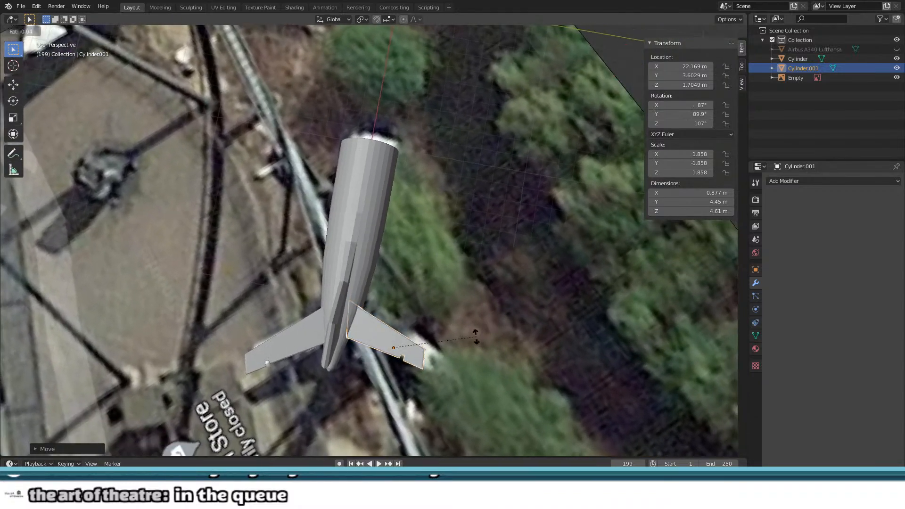
left_click(467, 355)
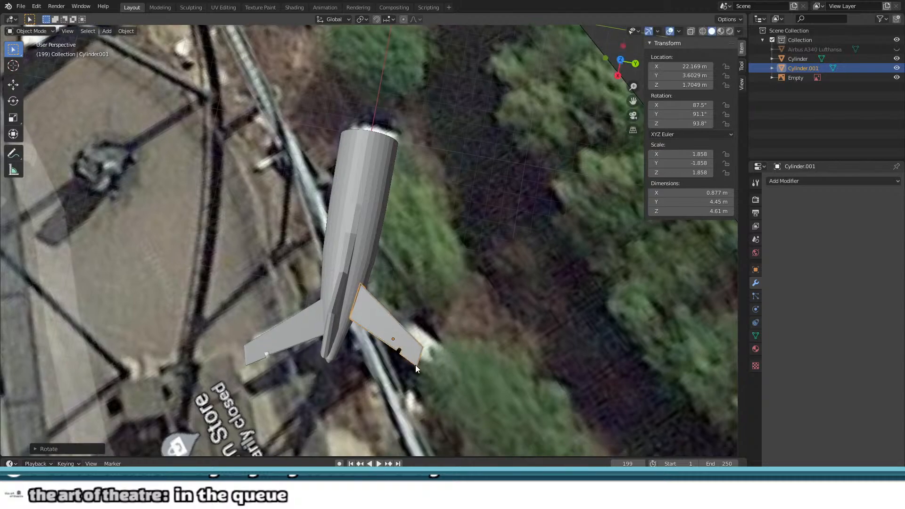
middle_click_drag(415, 365, 469, 274, "shift")
scroll(431, 299, "up", 5)
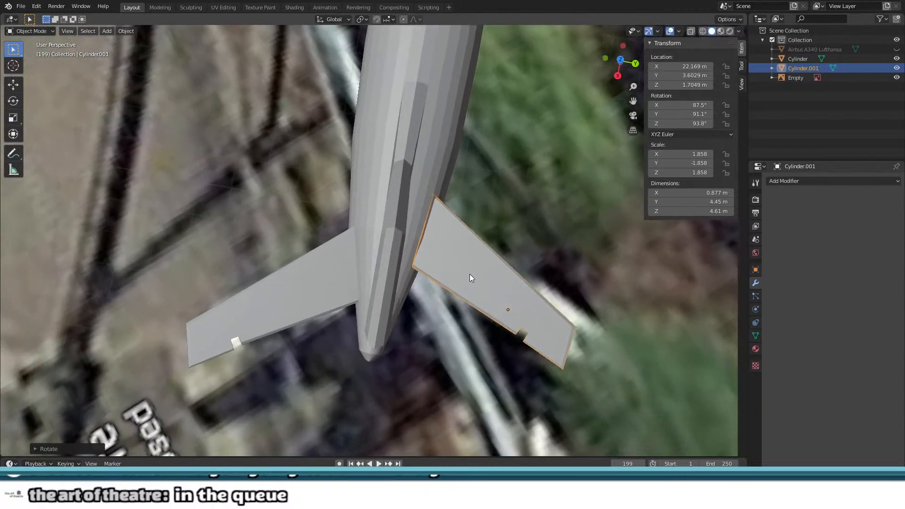
key("g")
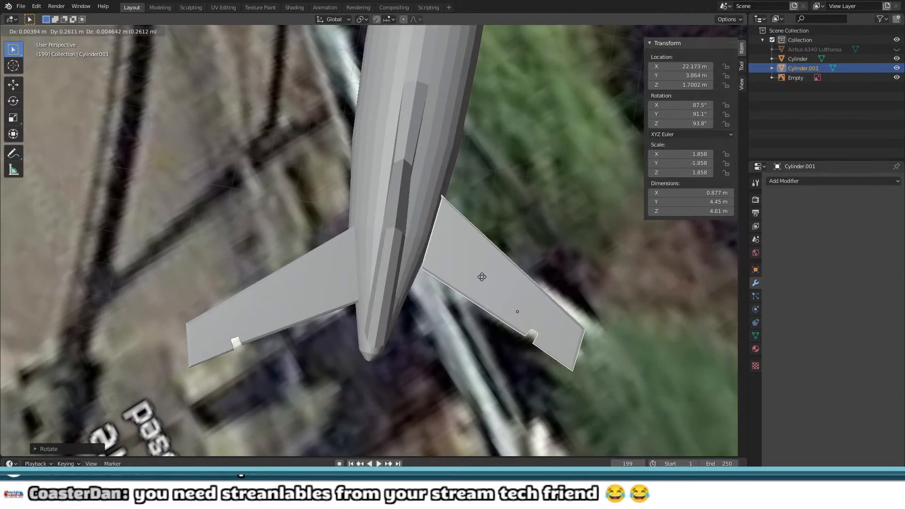
key("Escape")
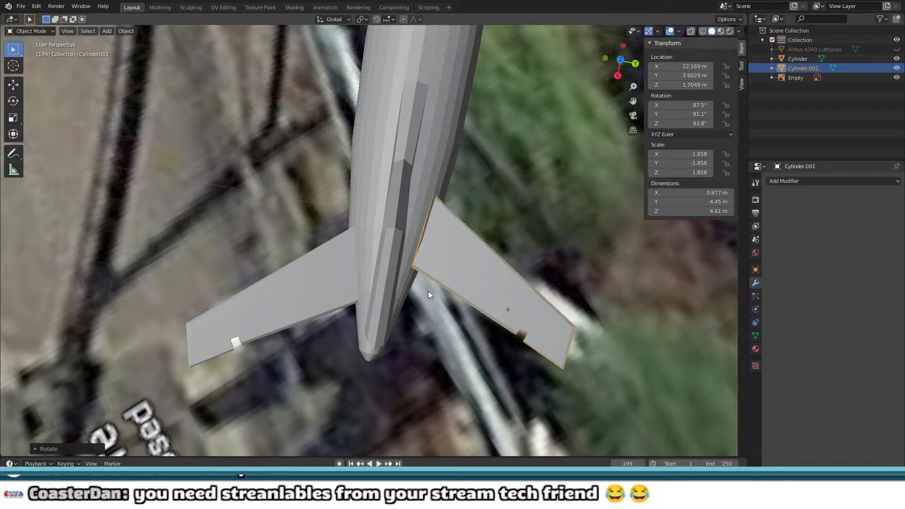
Step: Rotate the mirrored stabilizer against the fuselage side to about X 95.7°, Y 91.2°, Z 108°
middle_click_drag(428, 291, 371, 224)
scroll(372, 224, "up", 2)
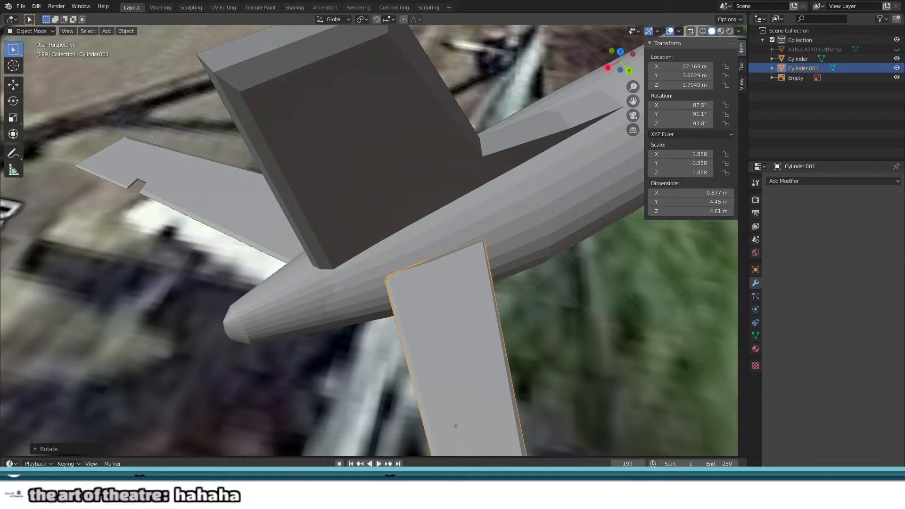
scroll(285, 346, "down", 3)
middle_click_drag(324, 304, 313, 324)
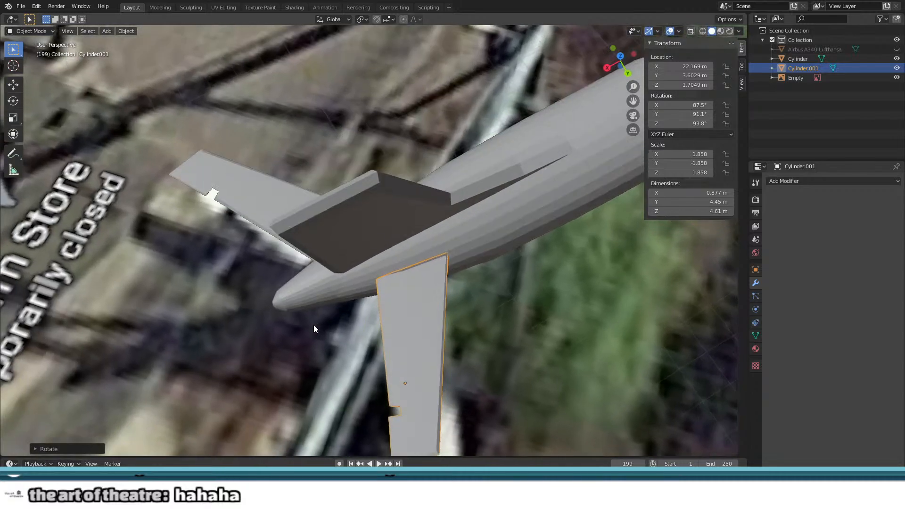
middle_click_drag(473, 336, 450, 287)
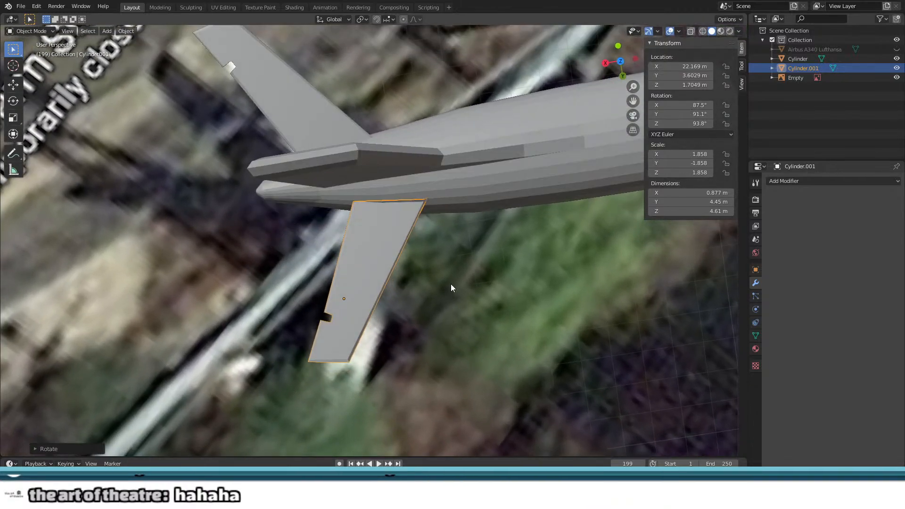
scroll(424, 297, "up", 3)
key("r")
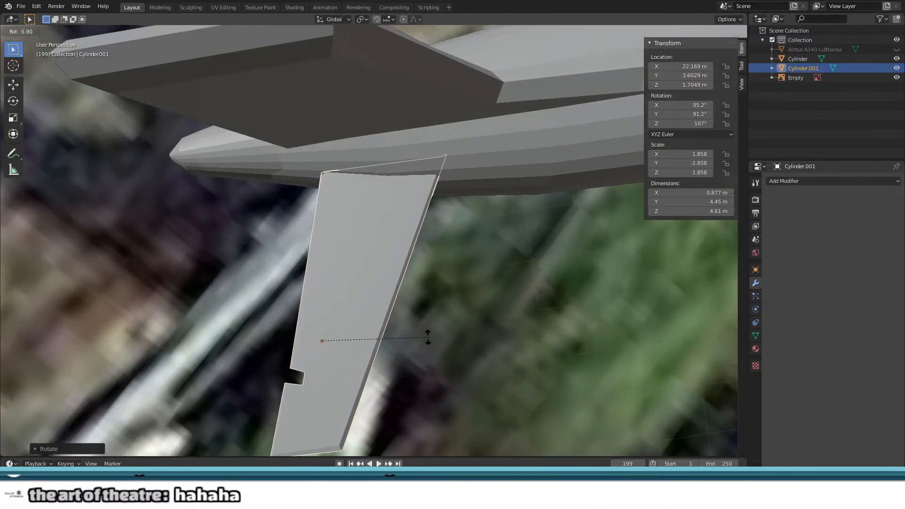
left_click(447, 363)
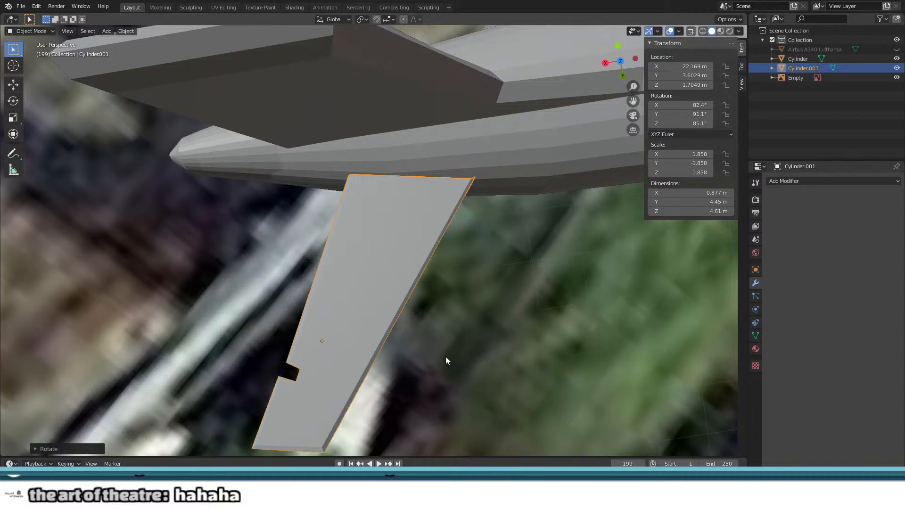
key("r")
left_click(454, 333)
Step: In top view, move the mirrored stabilizer toward the tail cone to about X 23.127 m, Y 3.653 m
middle_click_drag(454, 333, 255, 307)
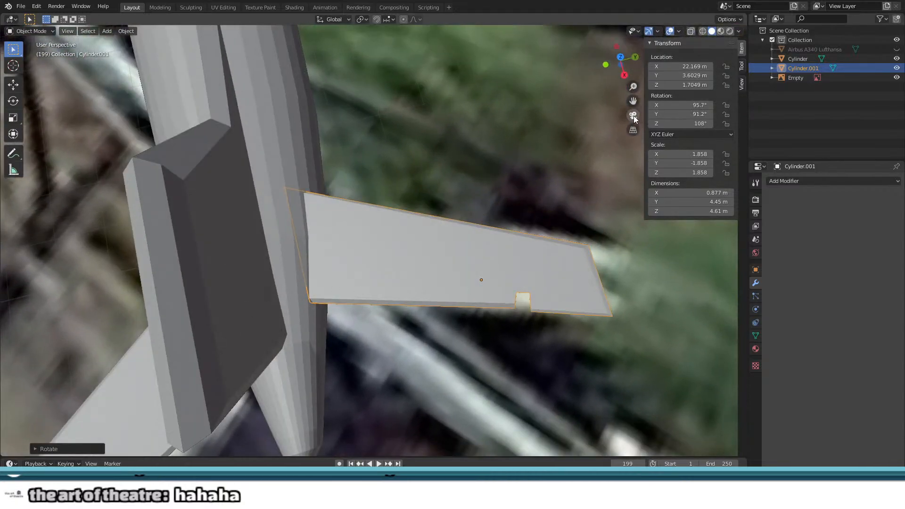
key("KP_7")
middle_click_drag(309, 239, 214, 327, "shift")
middle_click_drag(344, 305, 400, 60, "shift")
scroll(336, 165, "down", 4)
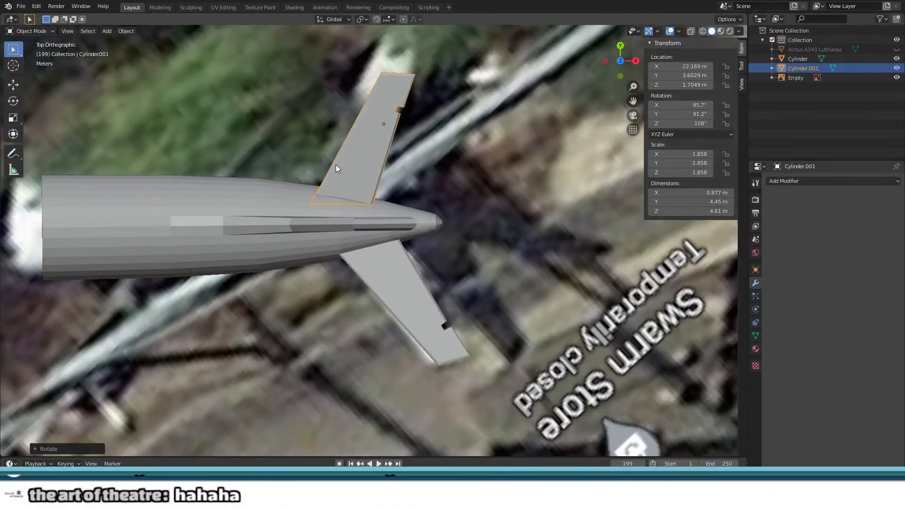
left_click(417, 290)
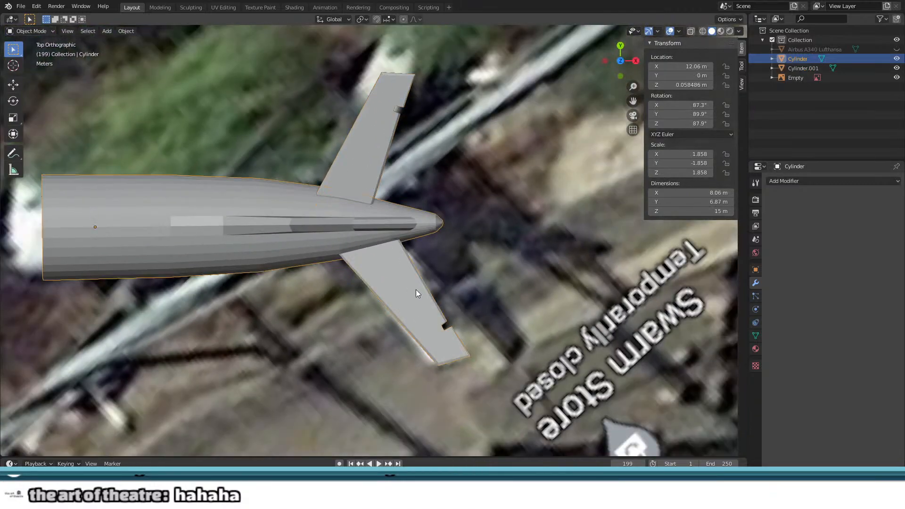
left_click(373, 143)
middle_click_drag(377, 137, 379, 199, "shift")
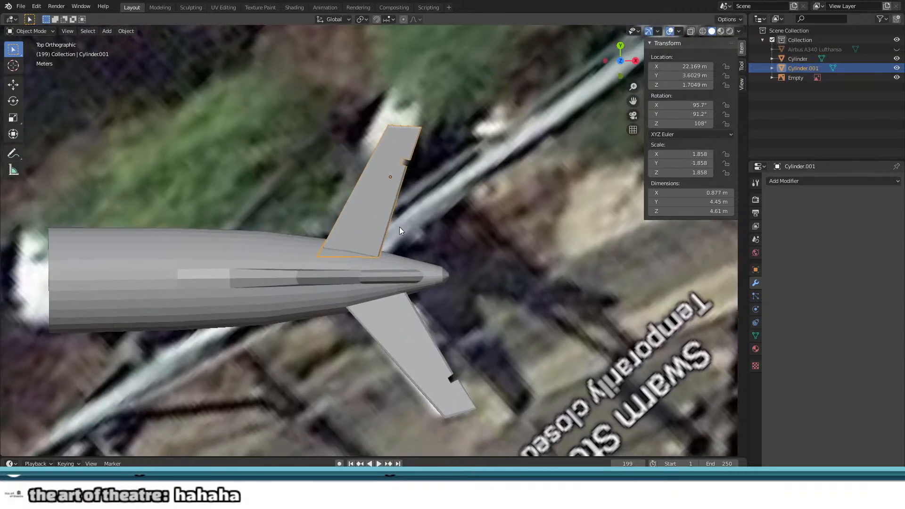
middle_click_drag(399, 227, 402, 179, "shift")
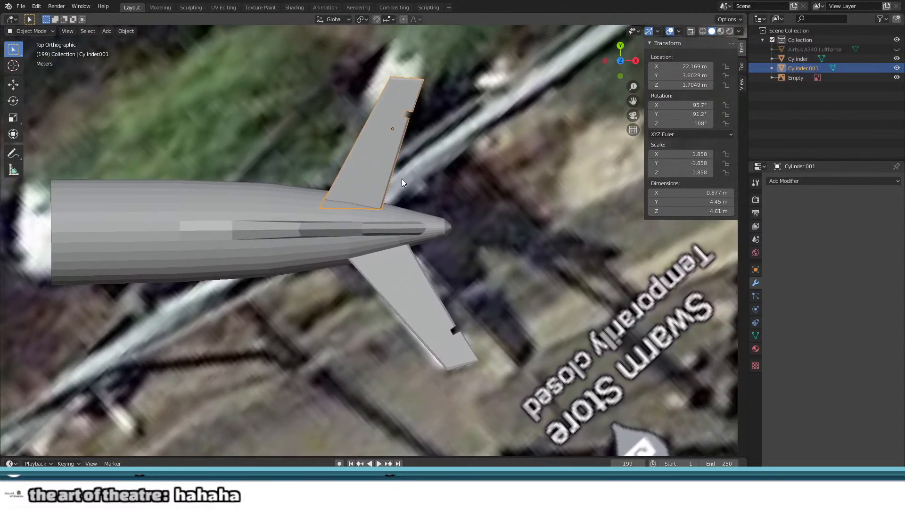
key("g")
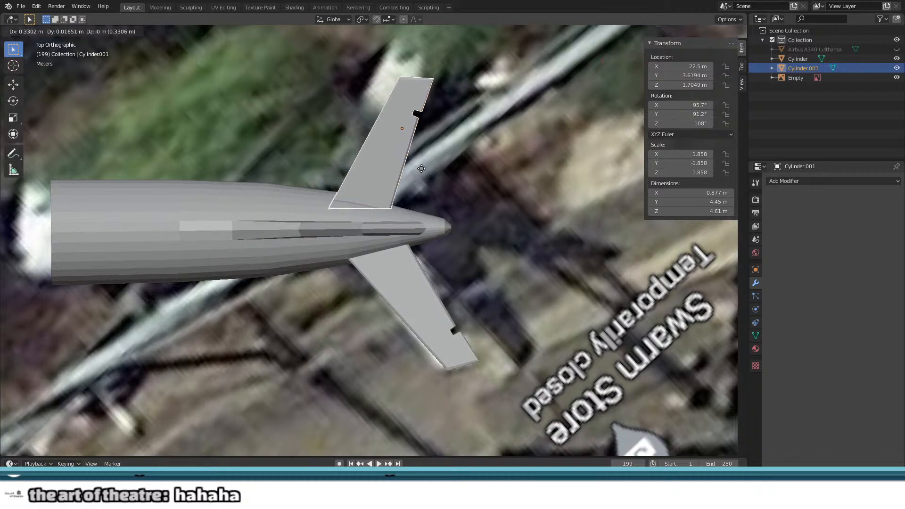
left_click(440, 168)
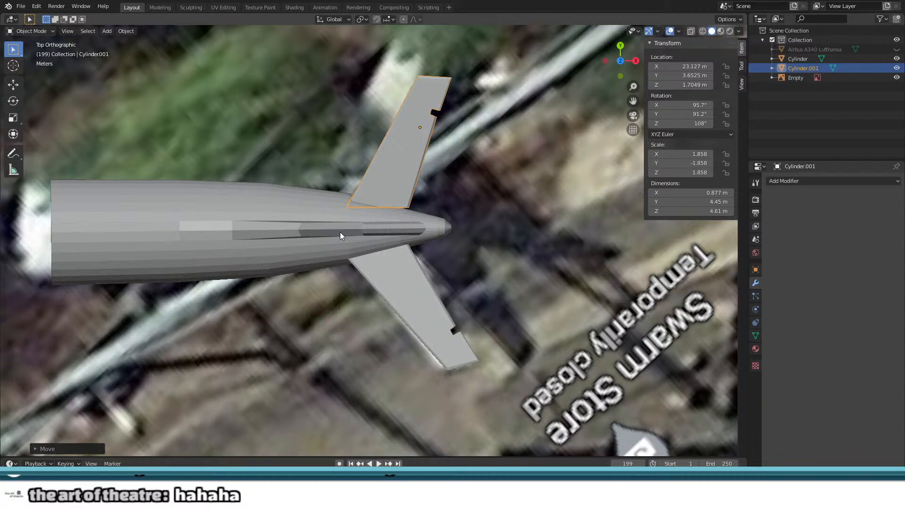
Step: Lower the mirrored stabilizer to Z 1.5849 m and bring it closer to the fuselage at Y 3.5025 m
middle_click_drag(340, 232, 349, 164)
scroll(331, 149, "up", 4)
scroll(352, 171, "up", 4)
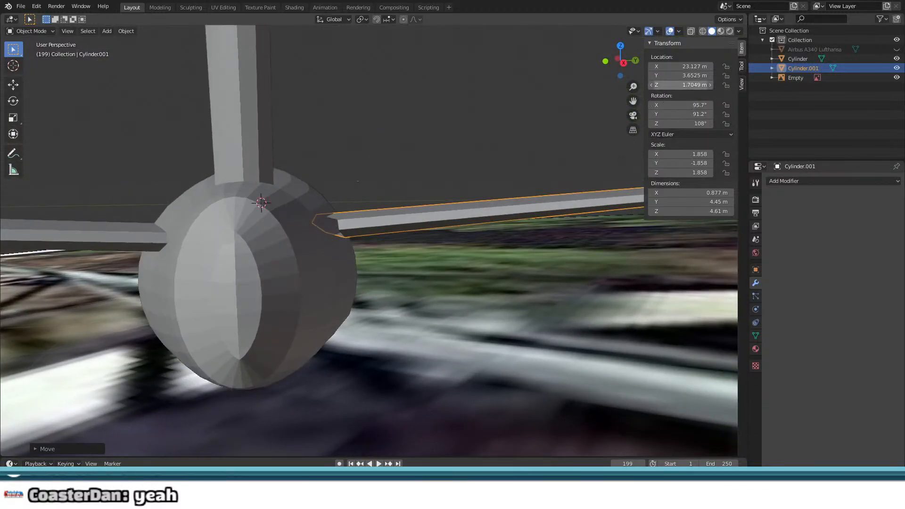
left_click_drag(684, 85, 667, 75)
Step: Rotate the mirrored stabilizer to about X 68.5°, Y 93.6°, Z 67.3° so its root follows the fuselage side
middle_click_drag(589, 141, 468, 200)
key("r")
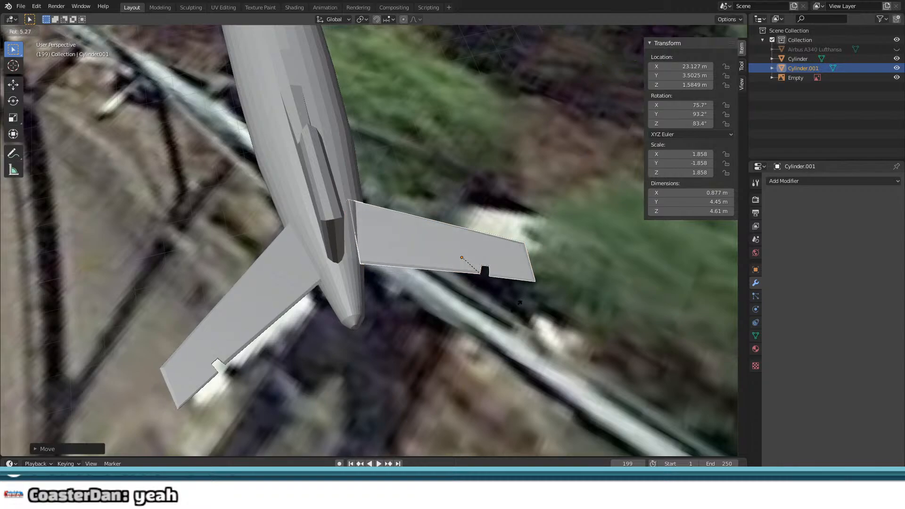
left_click(445, 292)
scroll(446, 292, "up", 3)
middle_click_drag(445, 293, 510, 239)
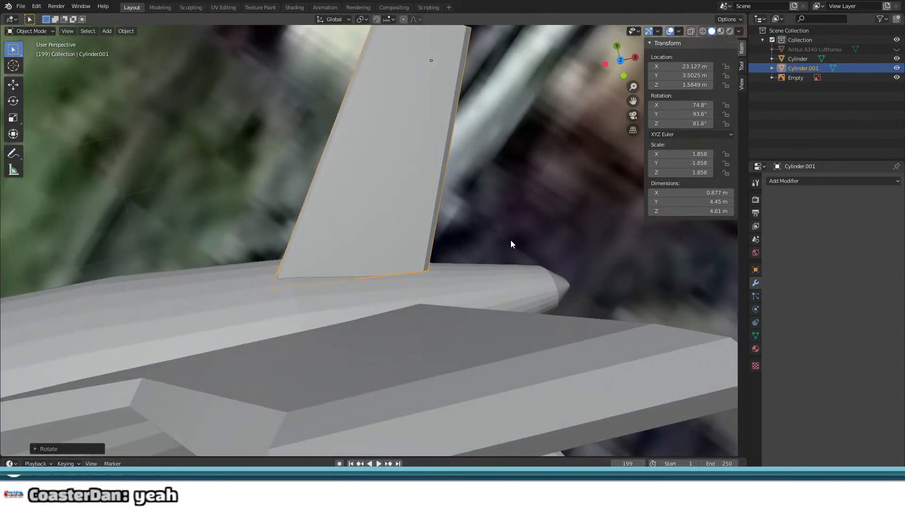
key("r")
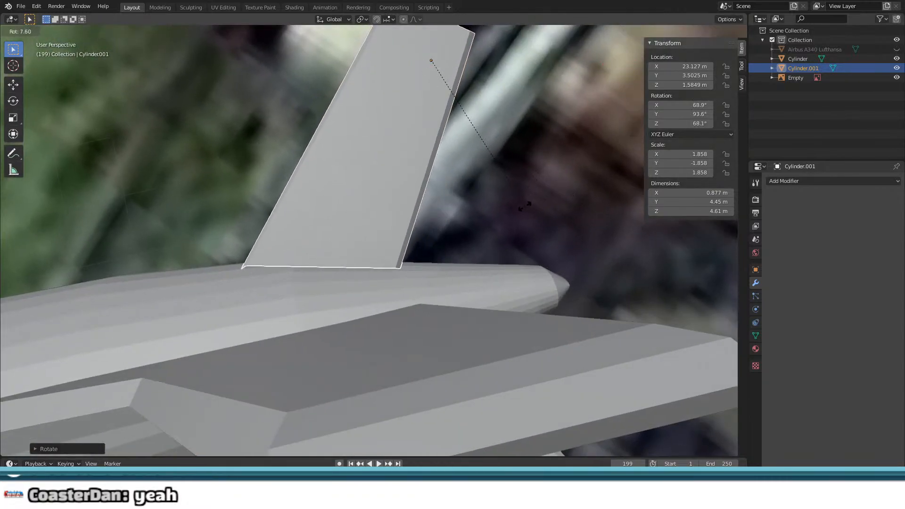
left_click(524, 208)
Step: Move the mirrored stabilizer into the tail at about X 23.651 m, Y 3.119 m, Z 1.626 m
key("g")
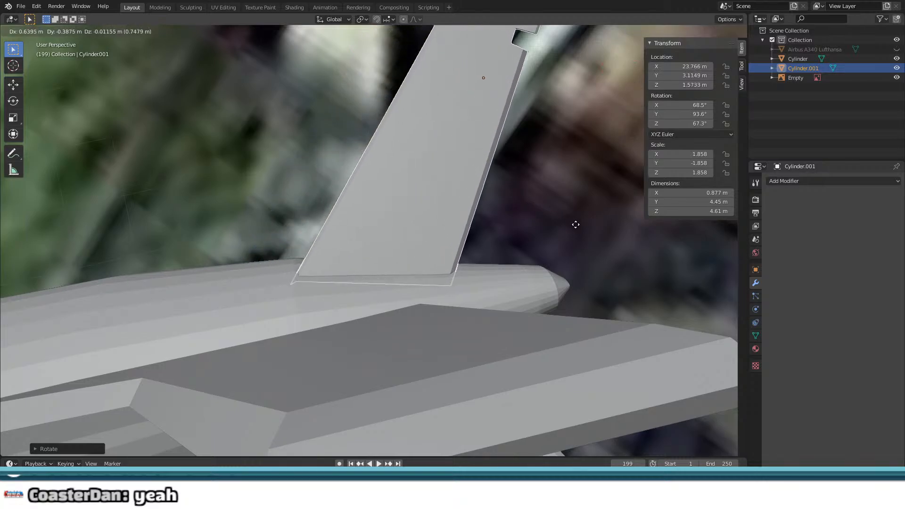
left_click(578, 221)
scroll(579, 224, "down", 7)
middle_click_drag(547, 229, 402, 319)
left_click(535, 262)
scroll(399, 281, "up", 4)
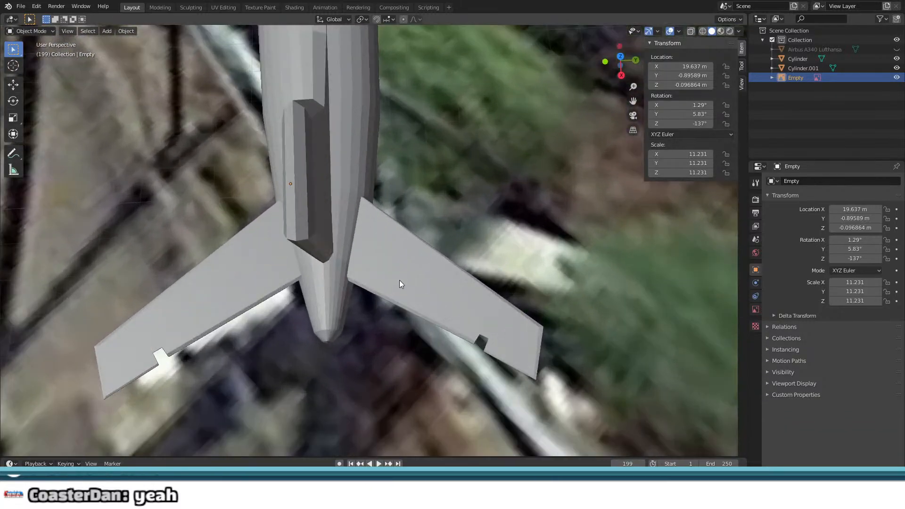
left_click(402, 278)
key("g")
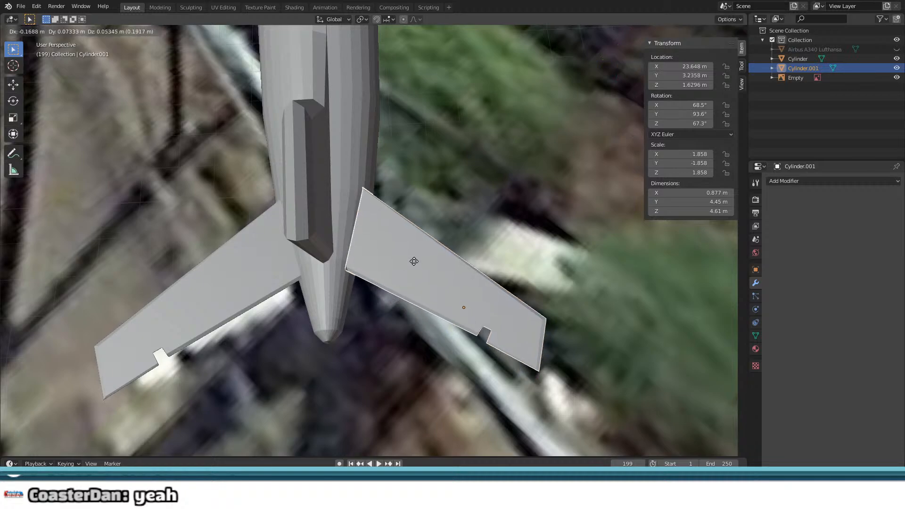
left_click(357, 255)
Step: In top view, move the mirrored stabilizer to about X 23.596 m, Y 3.132 m and rotate it to a Z rotation of about 71°
key("KP_7")
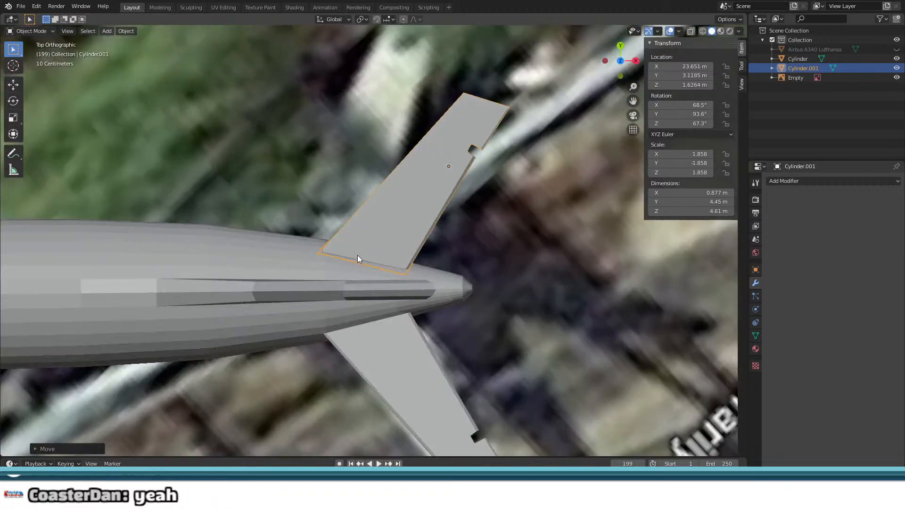
middle_click_drag(381, 273, 307, 285, "shift")
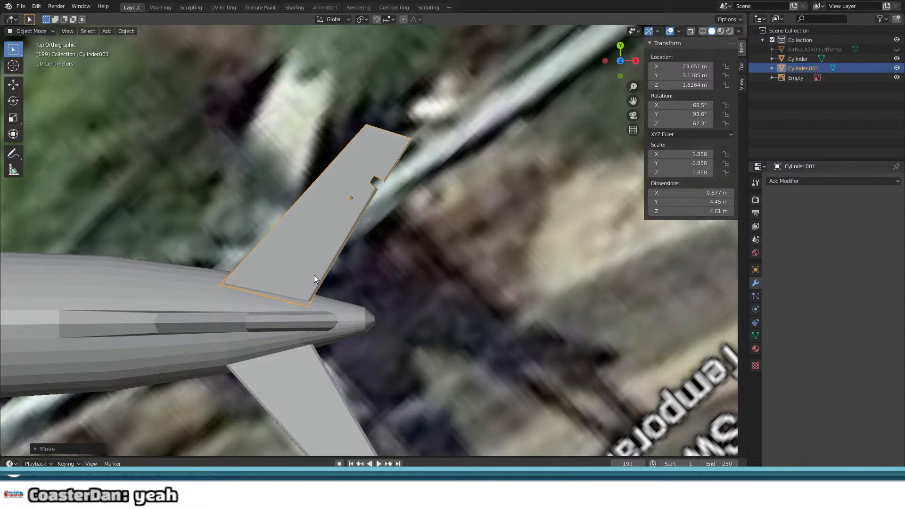
middle_click_drag(314, 278, 472, 198)
key("KP_7")
key("g")
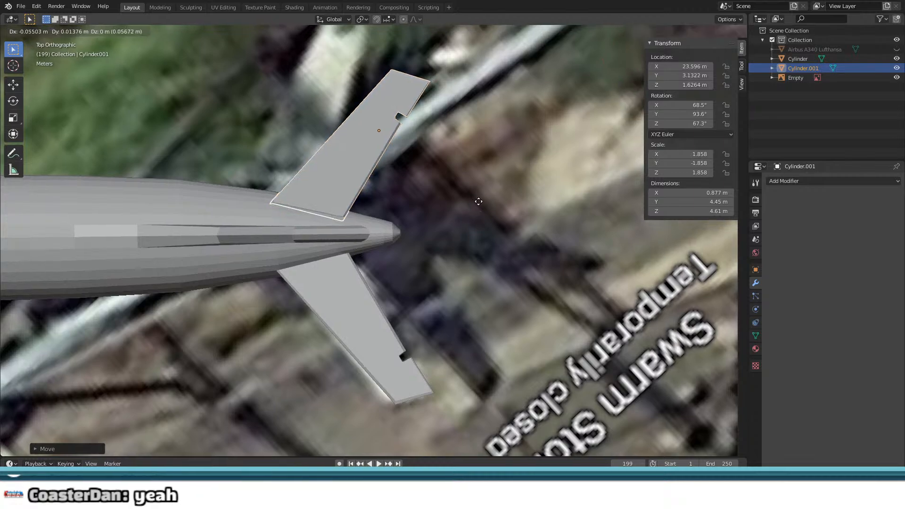
left_click(479, 202)
key("r")
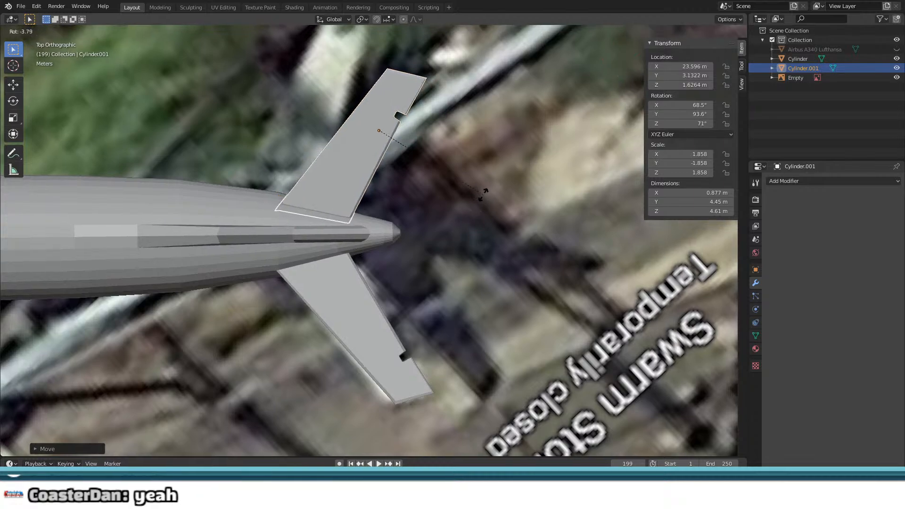
left_click(483, 194)
Step: Fine-tune the mirrored stabilizer's root against the fuselage in top view, moving it to about X 23.615 m, Y 3.293 m
key("g")
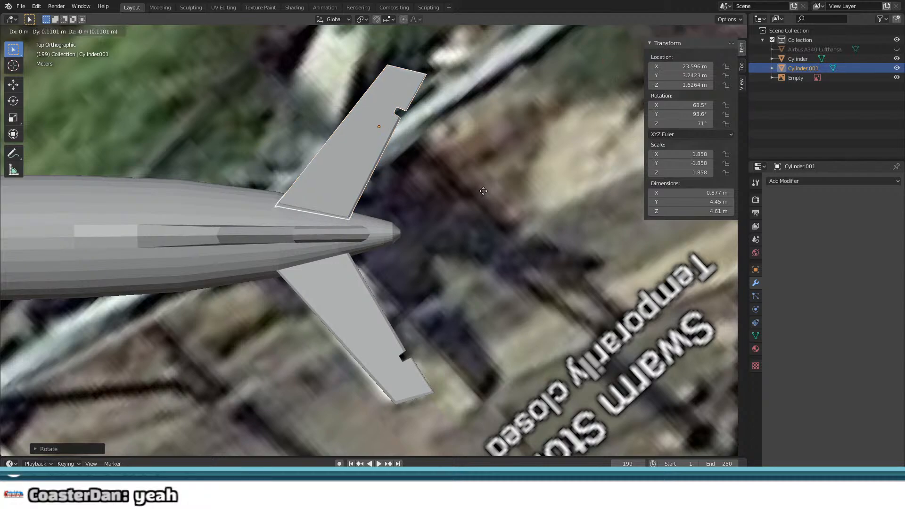
left_click(482, 189)
middle_click_drag(483, 189, 328, 178)
scroll(329, 178, "up", 6)
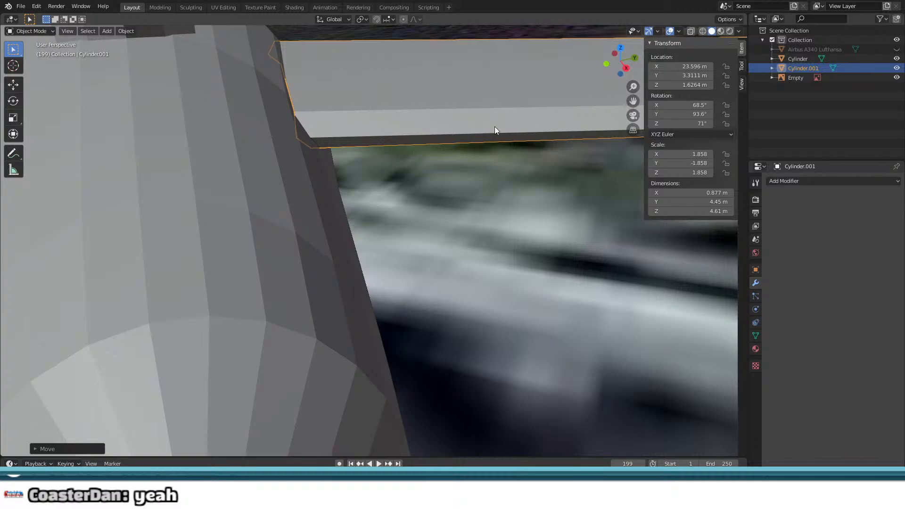
key("KP_7")
key("g")
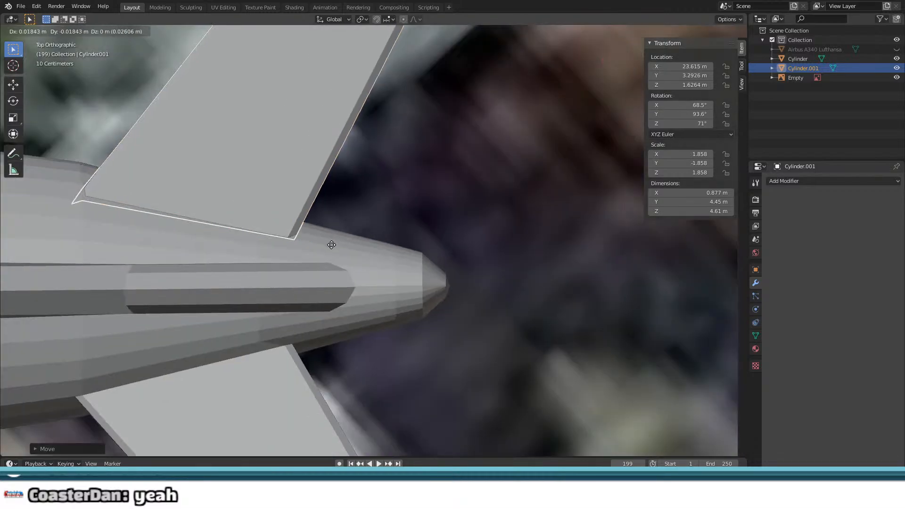
left_click(329, 245)
Step: Join the mirrored stabilizer with the Cylinder fuselage into a single object
middle_click_drag(328, 245, 306, 228)
scroll(249, 187, "down", 6)
left_click(290, 228, "shift")
right_click(437, 231)
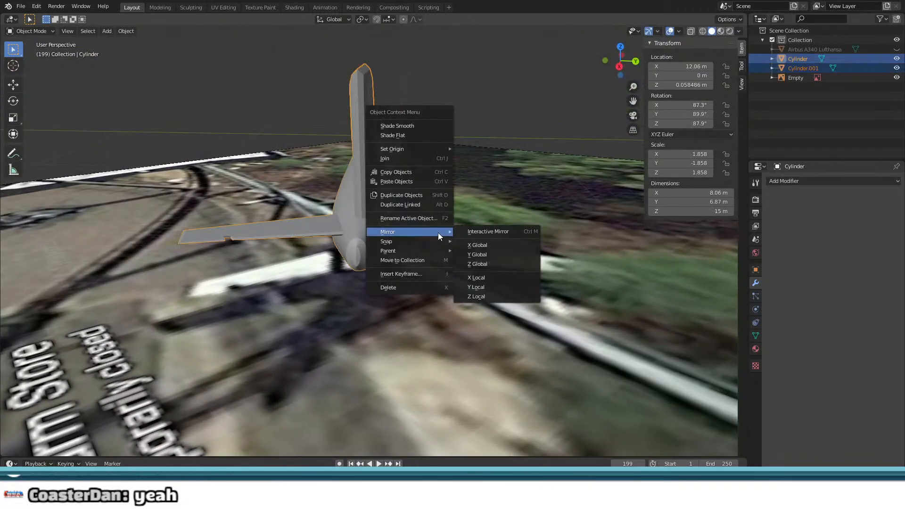
left_click(416, 159)
middle_click_drag(416, 159, 510, 206)
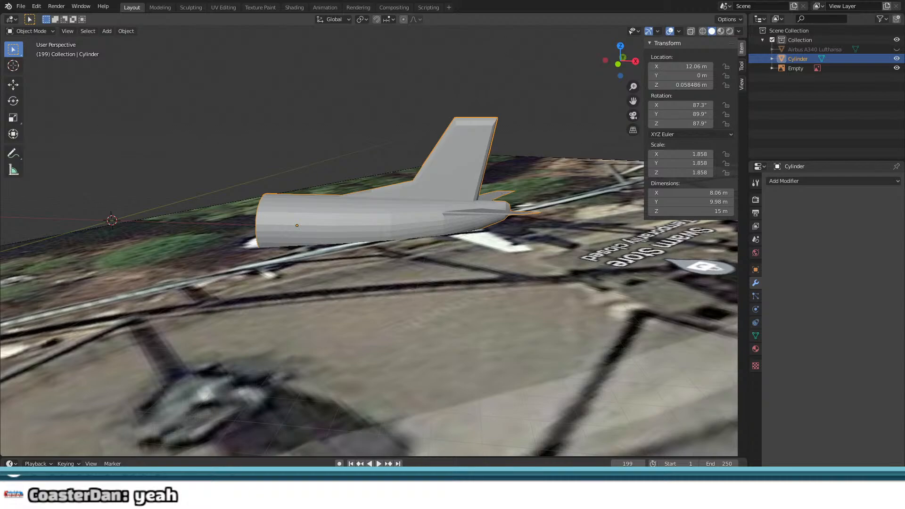
Step: Hide the Empty reference image so only the joined tail section is shown
mouse_move(221, 208)
middle_mouse_down()
mouse_move(340, 218)
mouse_move(278, 220)
mouse_move(223, 203)
middle_mouse_up()
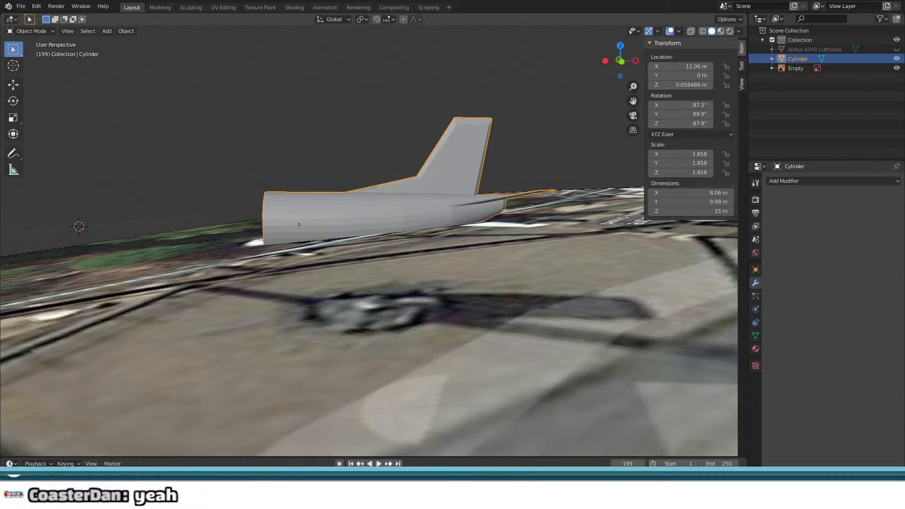
middle_click_drag(443, 156, 521, 320)
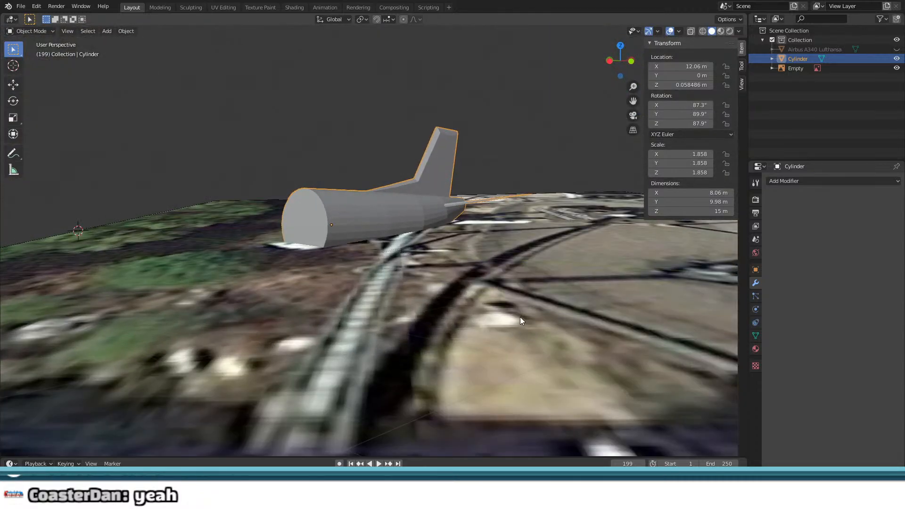
left_click(896, 68)
middle_click_drag(454, 199, 456, 226)
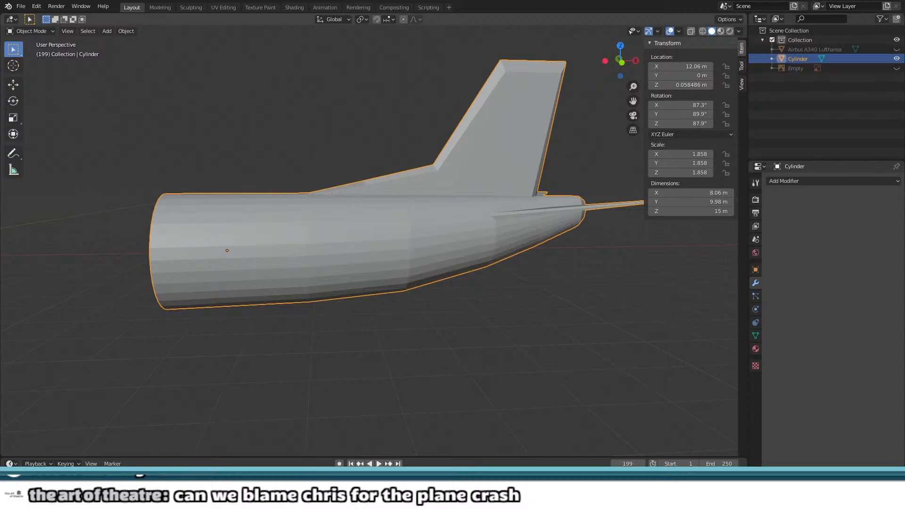
middle_click_drag(183, 271, 195, 302)
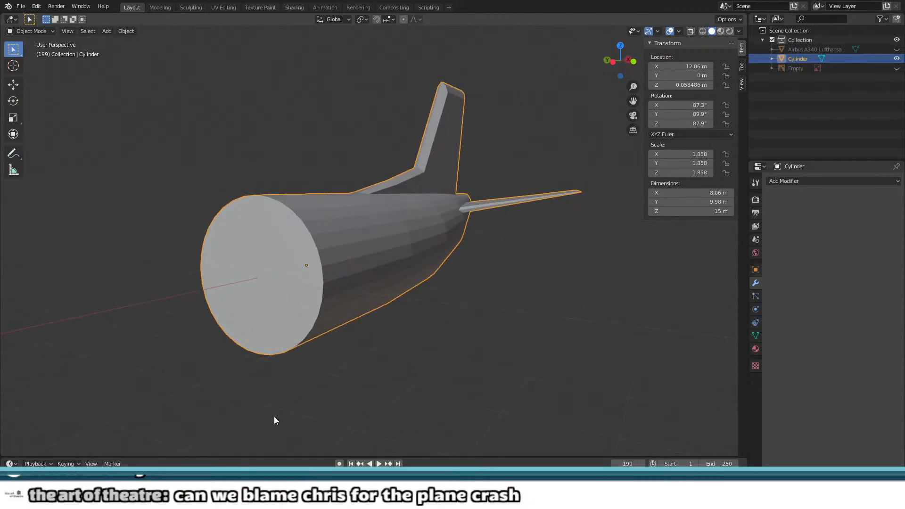
Step: In Edit Mode, extrude the fuselage's front end cap about 1.58 m outward and scale the new face down
key("Tab")
middle_click_drag(321, 391, 327, 311)
left_click_drag(282, 277, 547, 439)
middle_click_drag(494, 388, 471, 376)
key("e")
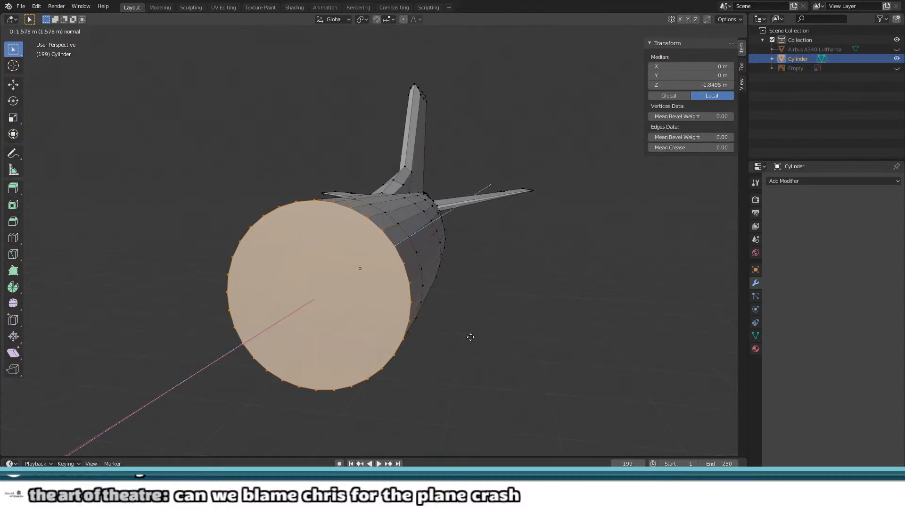
left_click(470, 337)
middle_click_drag(474, 314, 469, 317)
key("s")
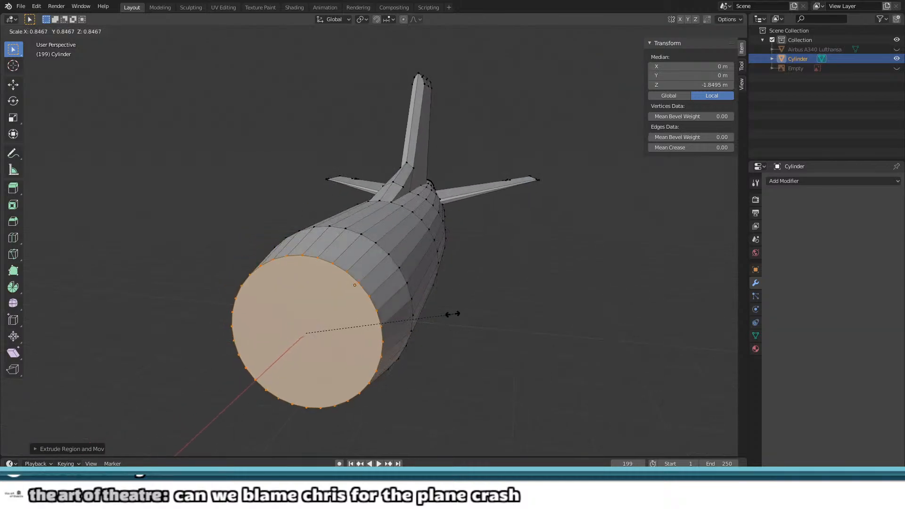
left_click(422, 324)
middle_click_drag(423, 315, 423, 315)
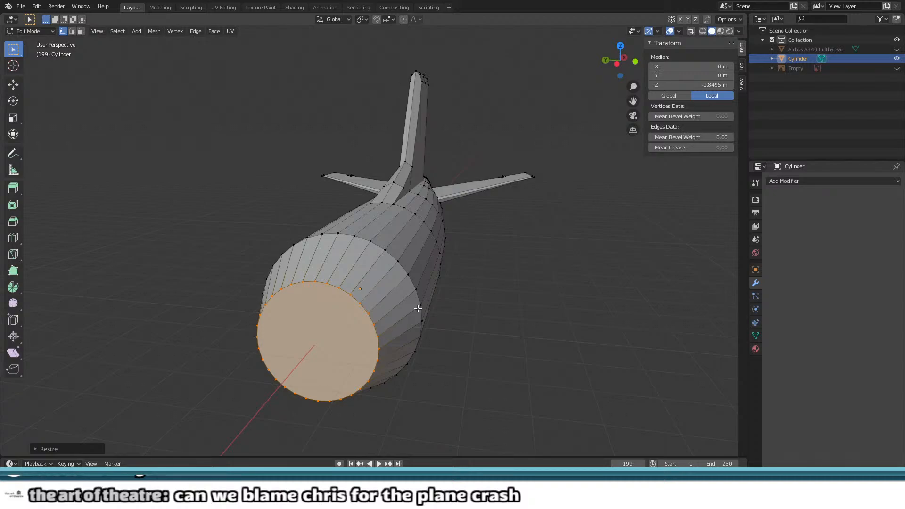
Step: Move the scaled end face back inside the fuselage to a local median Z of about -0.879 m
middle_click_drag(416, 309, 348, 325)
key("g")
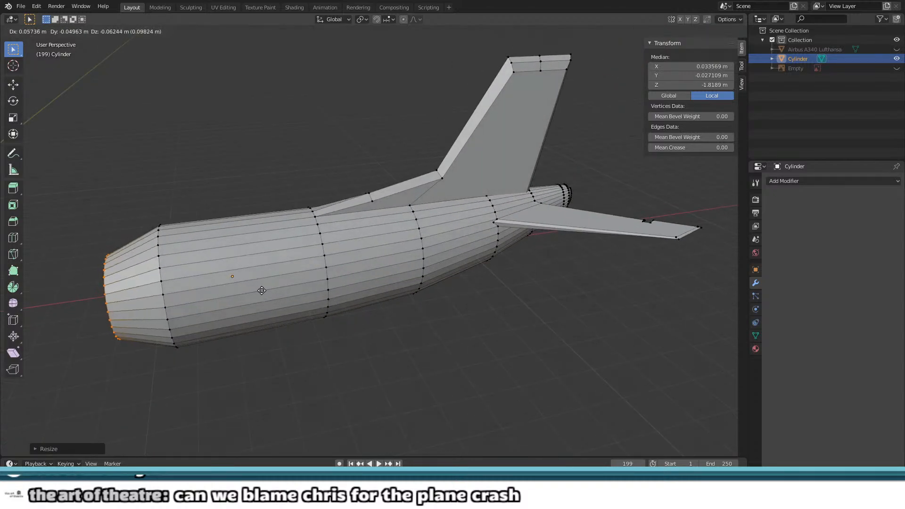
left_click(302, 289)
Step: Scale the recessed end face up by about 1.37 to leave a thin rim around the fuselage opening
middle_click_drag(302, 289, 357, 280)
scroll(357, 280, "up", 4)
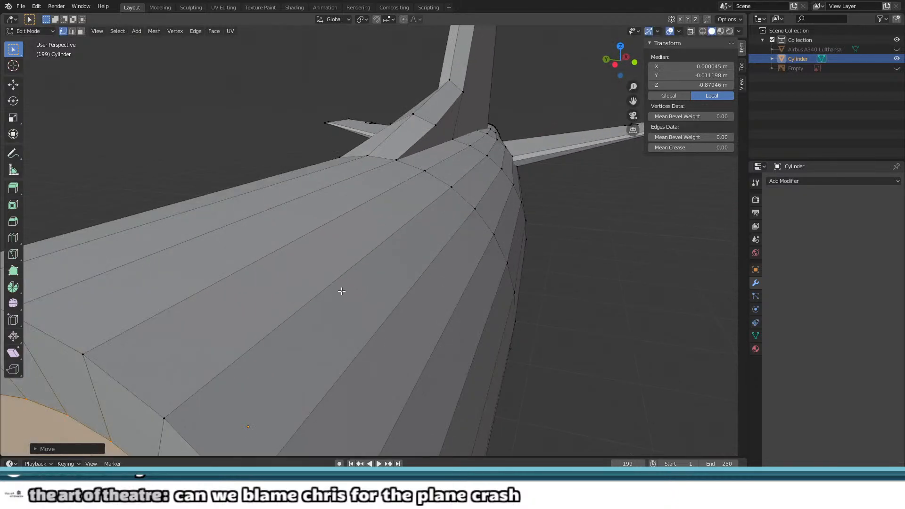
middle_click_drag(319, 311, 401, 255)
scroll(401, 255, "down", 4)
key("s")
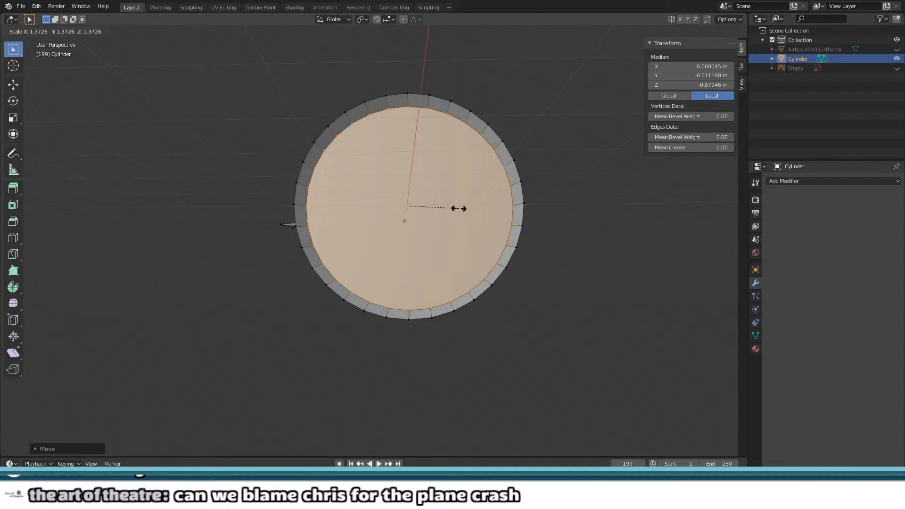
left_click(456, 207)
Step: Push the recessed end face deeper into the fuselage along the global X axis and return to Object Mode with nothing selected
middle_click_drag(456, 208, 417, 217)
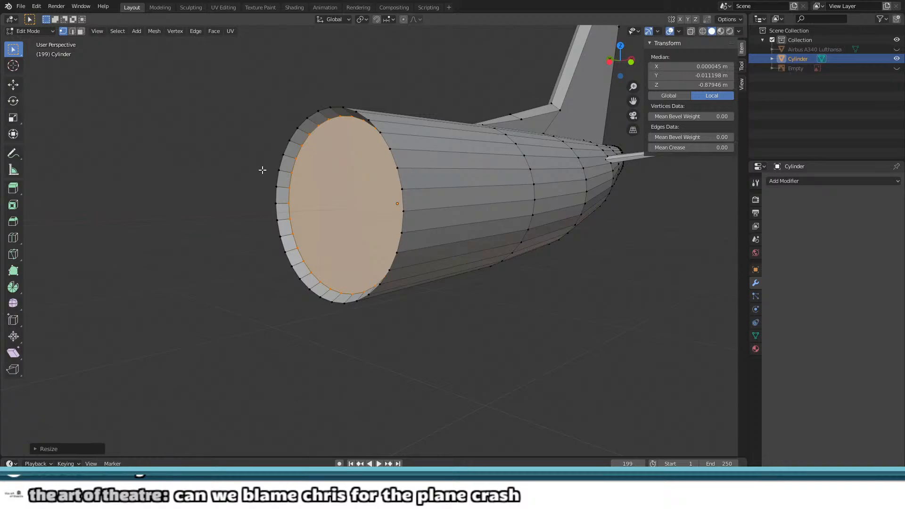
middle_click_drag(263, 169, 338, 221)
scroll(338, 221, "up", 8)
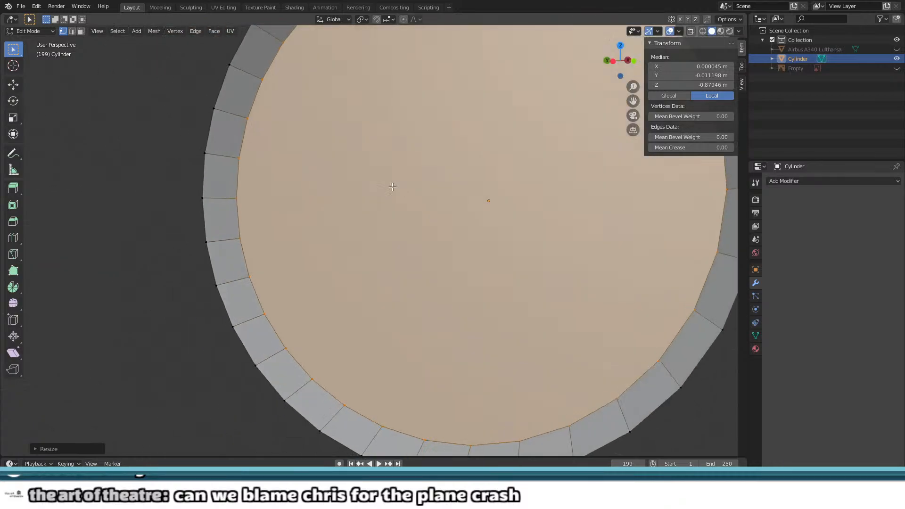
middle_click_drag(351, 155, 497, 95)
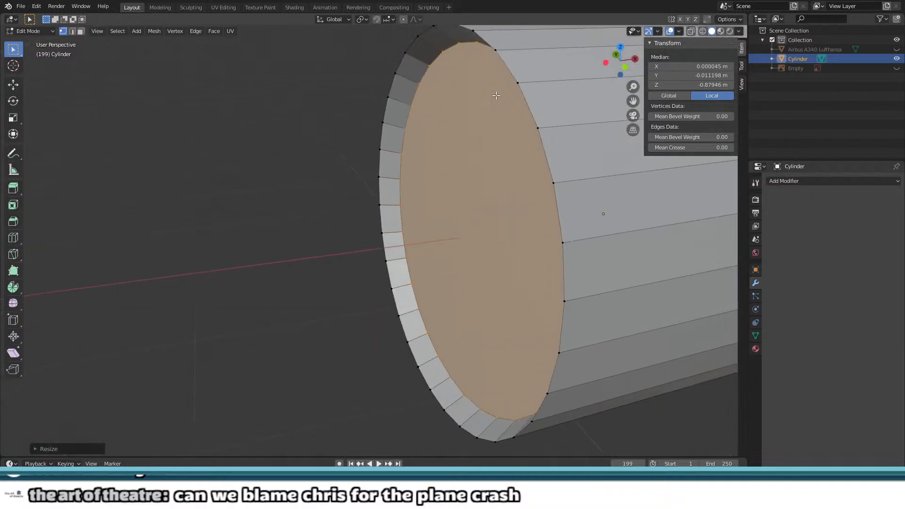
key("g")
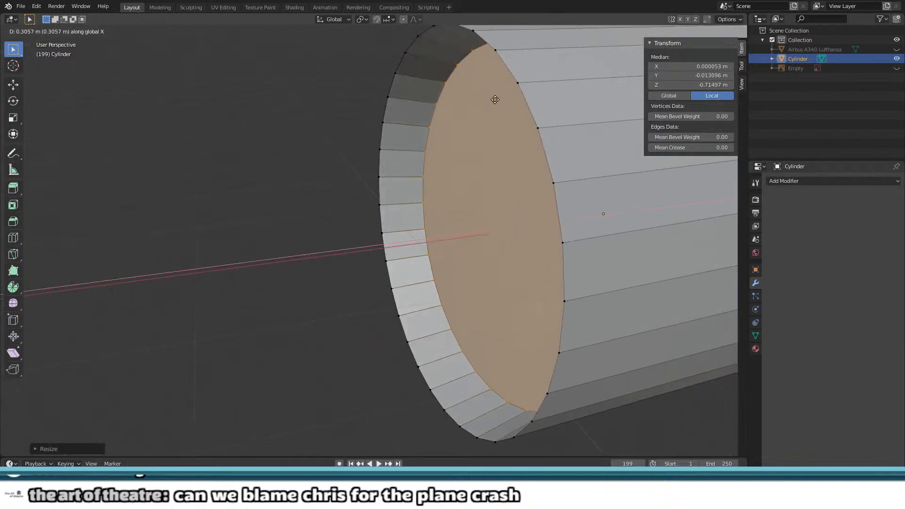
left_click(512, 97)
key("g")
key("x")
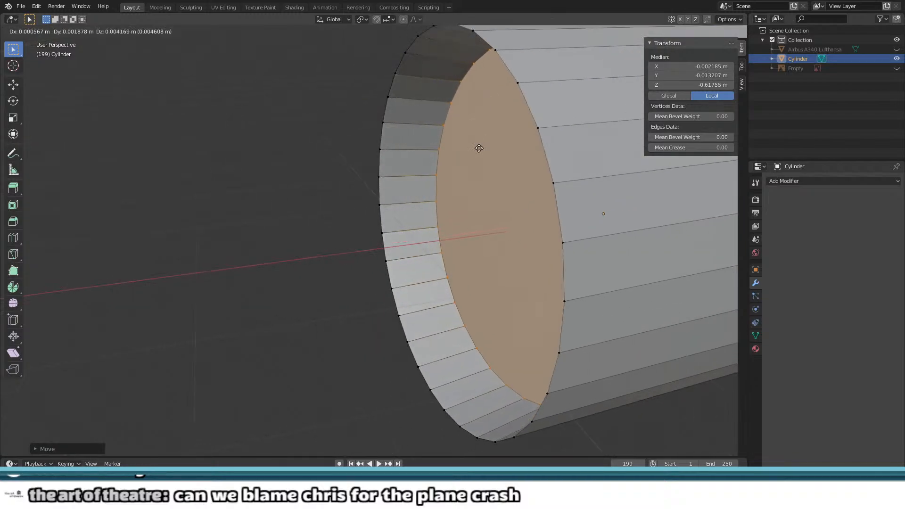
left_click(563, 130)
middle_click_drag(563, 131, 374, 150)
key("Tab")
left_click(338, 131)
Step: Save the Blender file with the hollowed tail section
middle_click_drag(445, 218, 266, 171, "shift")
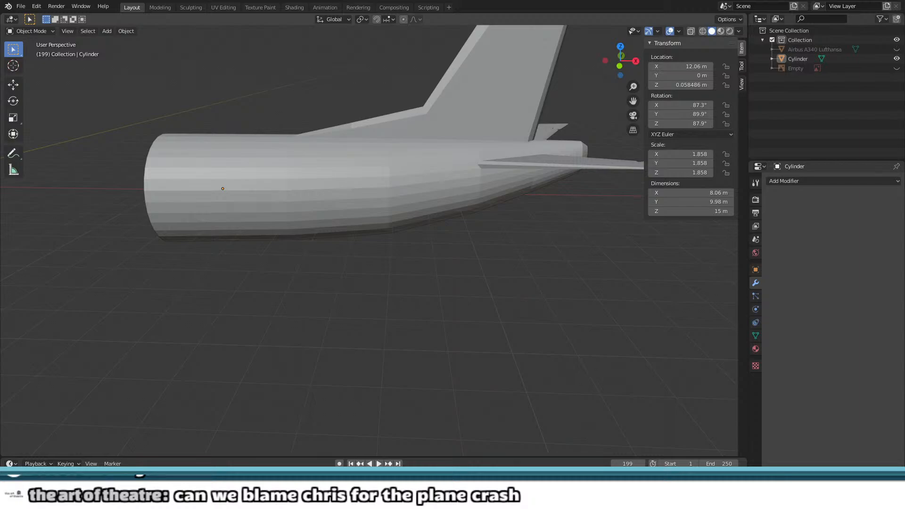
middle_click_drag(264, 297, 328, 220)
left_click(21, 5)
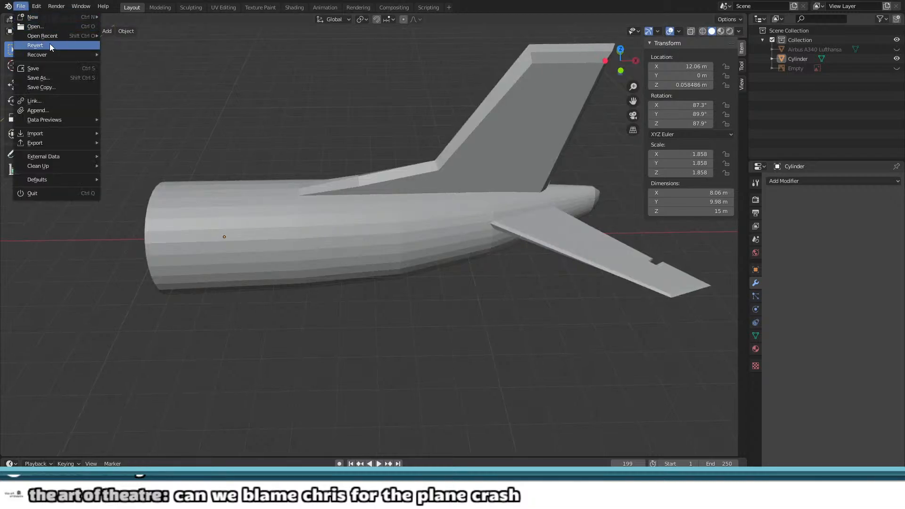
left_click(80, 71)
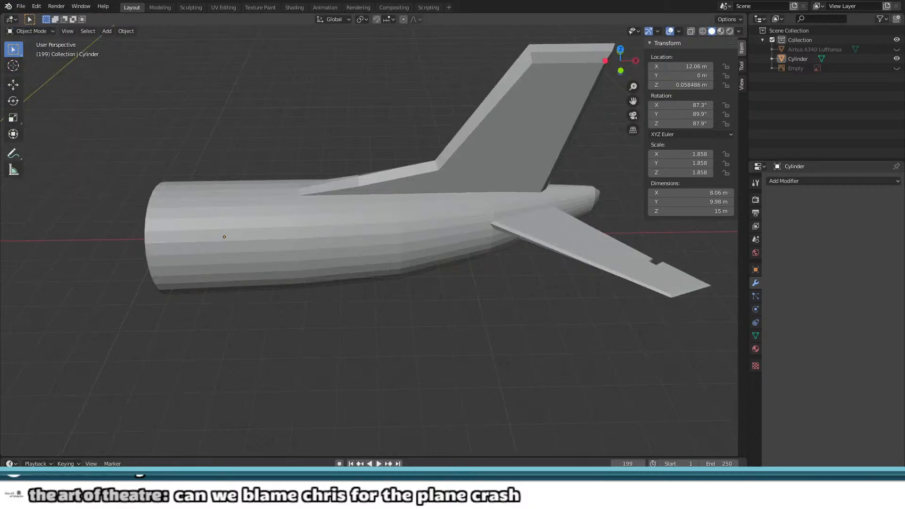
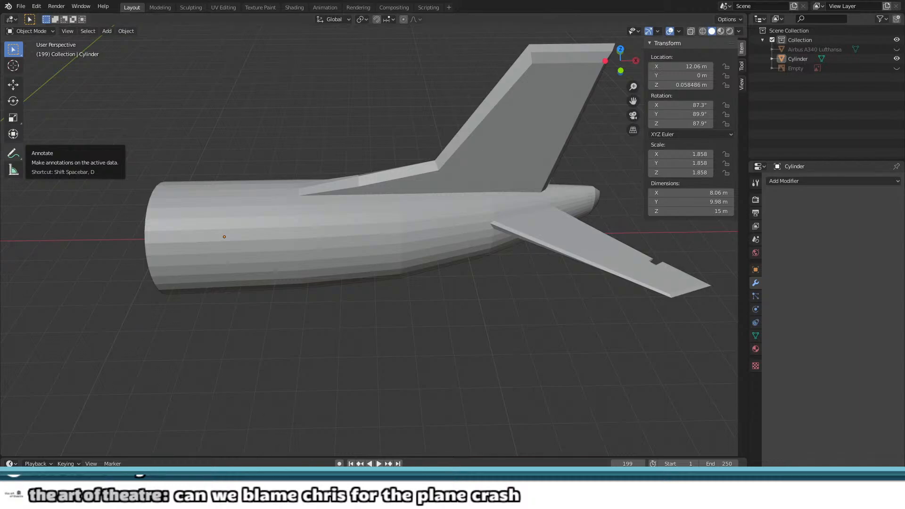
middle_click_drag(207, 212, 245, 172)
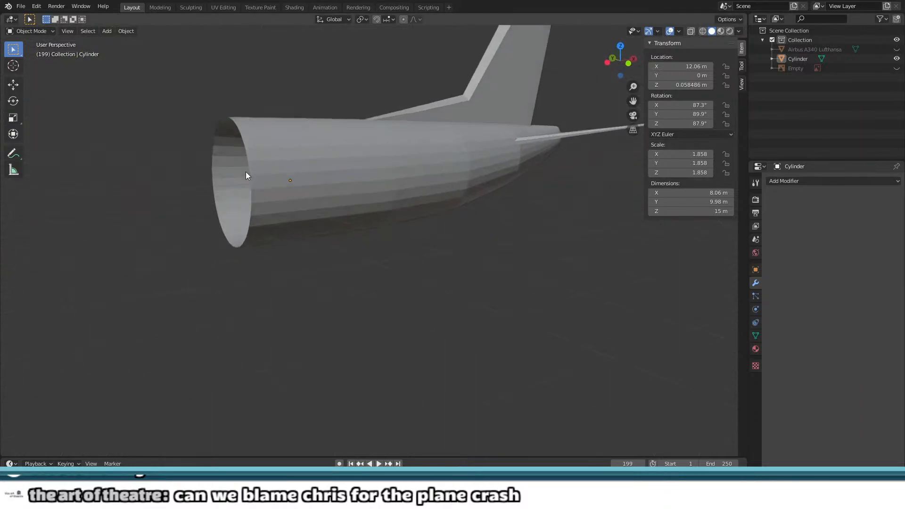
left_click(21, 6)
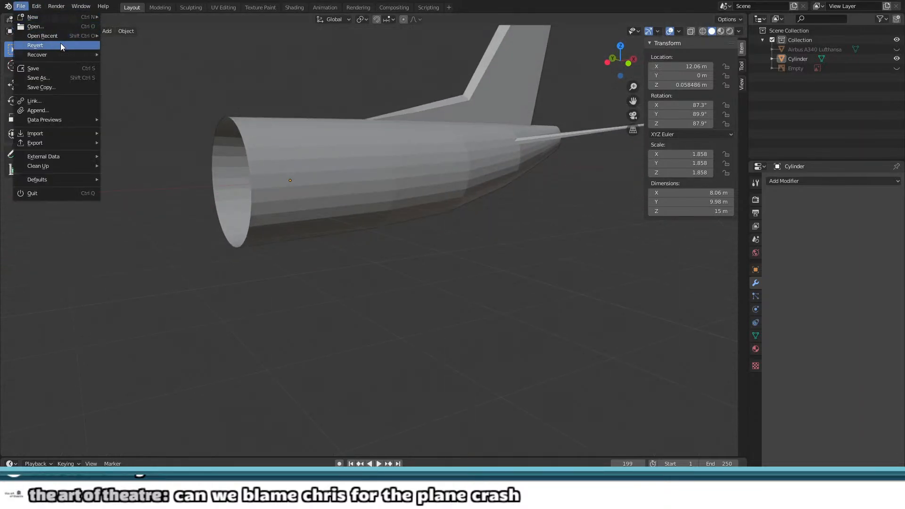
left_click(59, 69)
left_click(21, 6)
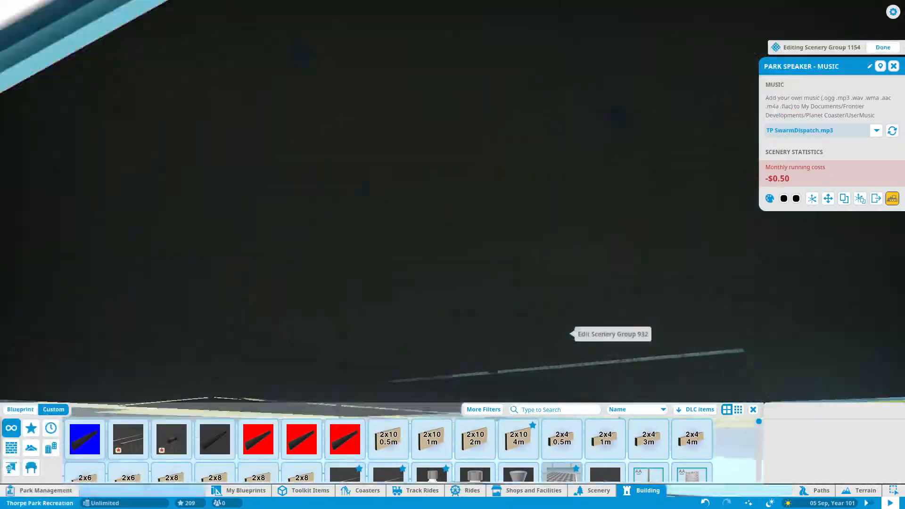
Step: Switch to Planet Coaster and examine the jet engine scenery at the crash site beside the coaster
key("w")
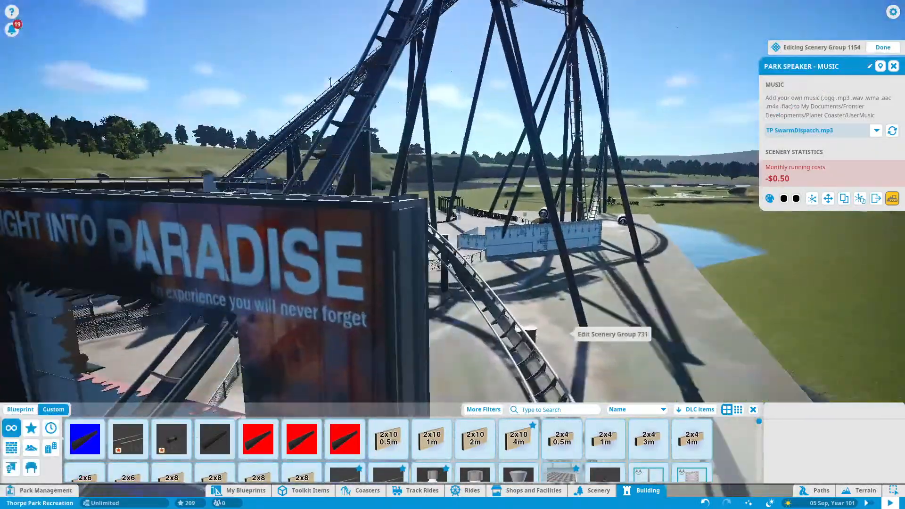
key("w")
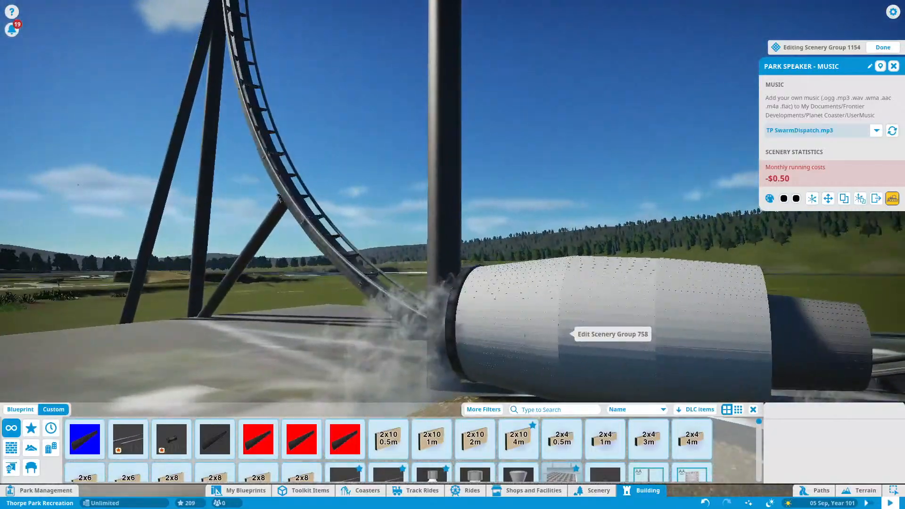
middle_click_drag(568, 332, 559, 325)
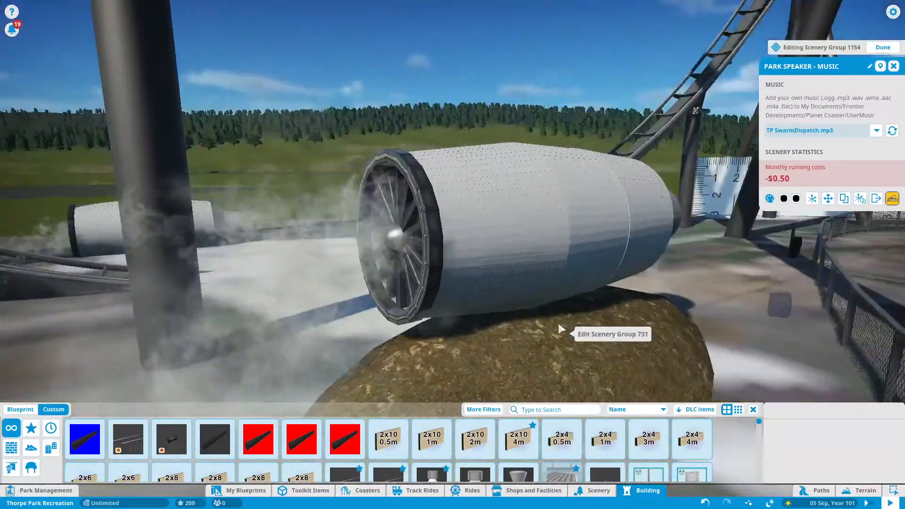
key("s")
key("a")
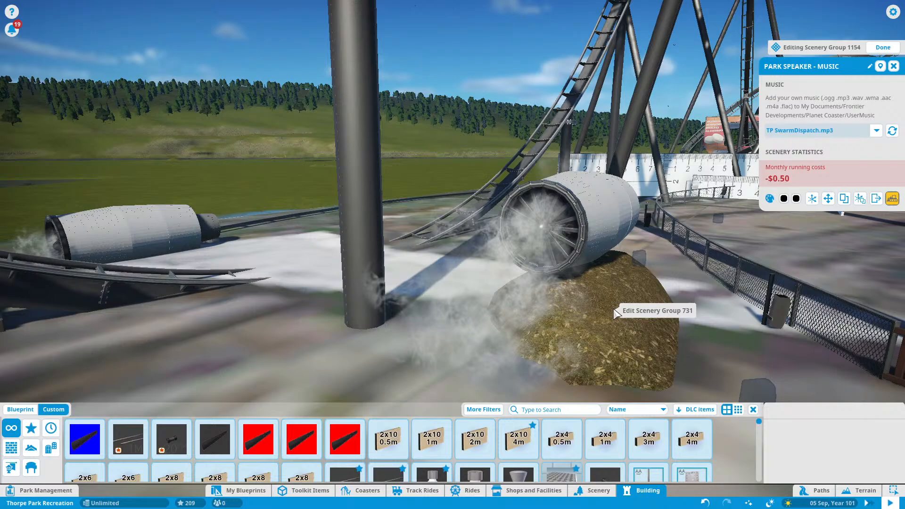
middle_click_drag(613, 309, 555, 250)
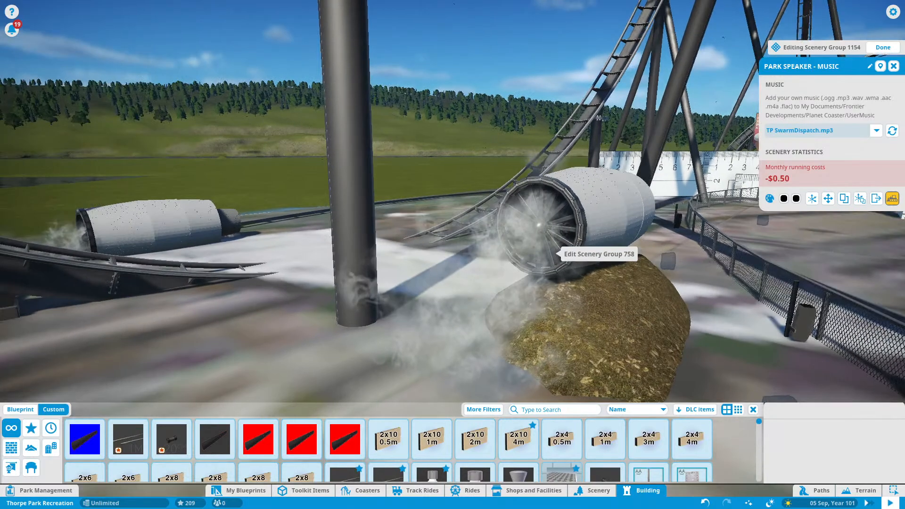
key("w")
Step: Inspect the construction of the jet engine on the mound by selecting individual wall pieces and its whole scenery group
left_click(454, 308)
left_click(438, 292, "ctrl")
scroll(405, 288, "up", 3)
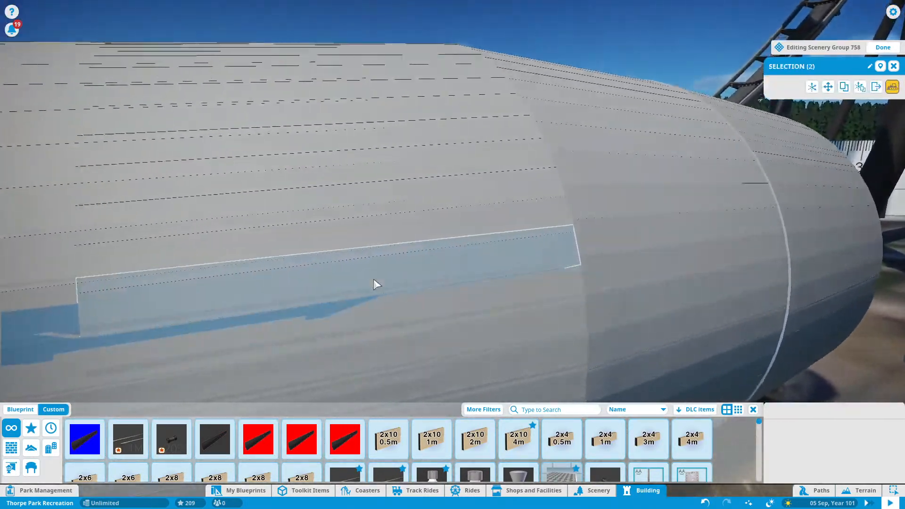
left_click(633, 251)
scroll(471, 259, "down", 4)
left_click(342, 194)
key("Escape")
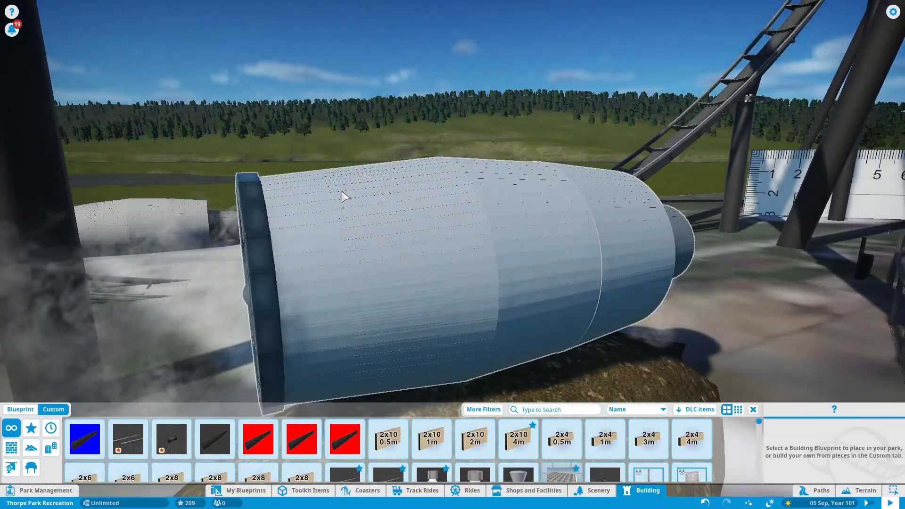
left_click(341, 190)
middle_click_drag(341, 191, 251, 226)
scroll(342, 191, "down", 3)
scroll(251, 225, "down", 4)
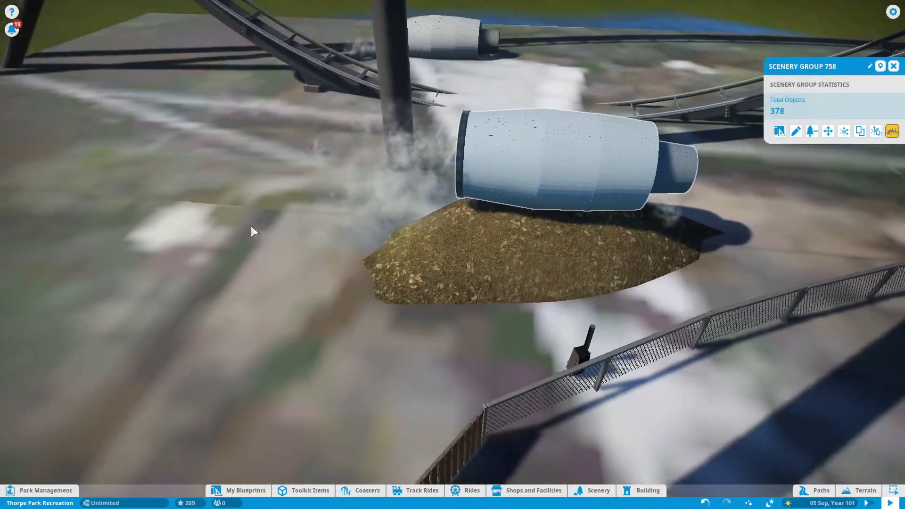
Step: Raise the satellite ground image above the jet engines and dirt mound at the crash site
left_click(271, 230)
scroll(377, 219, "down", 4)
key("Escape")
middle_click_drag(487, 208, 615, 204)
left_click_drag(575, 111, 574, 121)
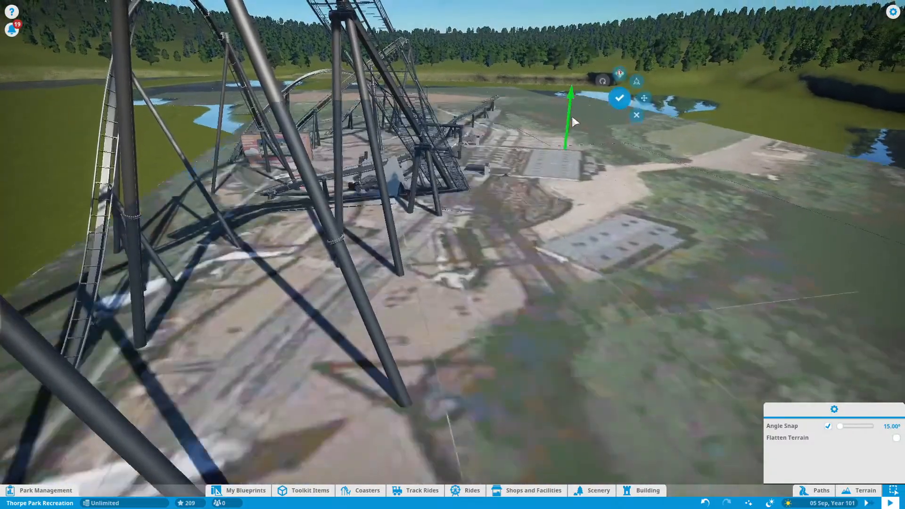
middle_click_drag(573, 121, 276, 272)
scroll(303, 349, "up", 5)
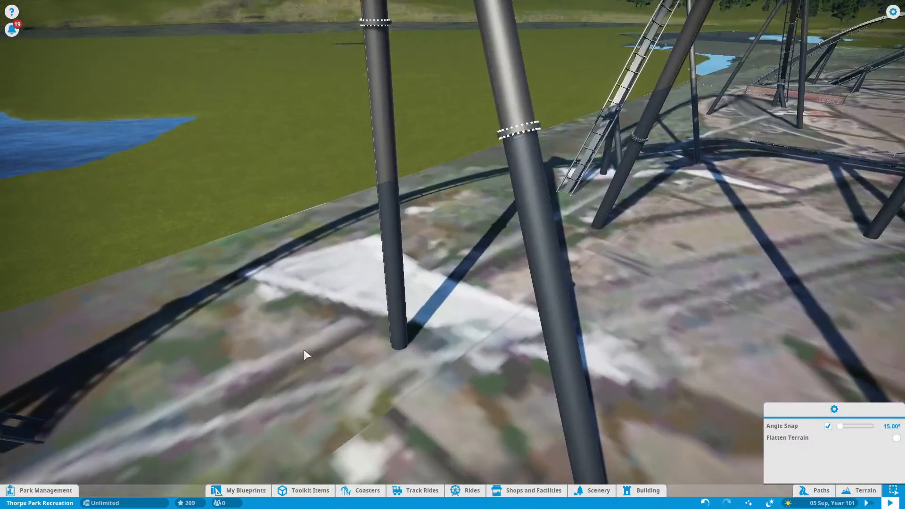
left_click(333, 328)
Step: Examine the white aircraft shapes on the satellite ground image beneath the coaster supports and track
middle_click_drag(351, 307, 399, 214)
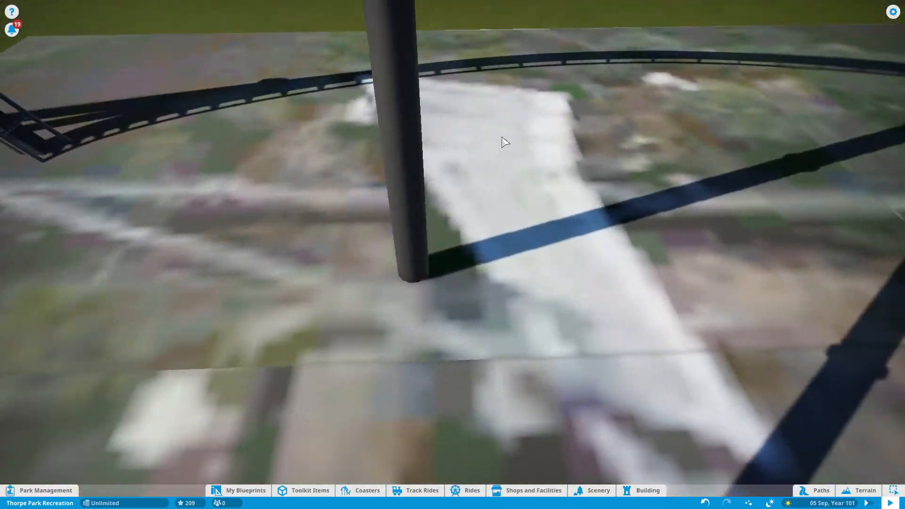
scroll(399, 214, "down", 4)
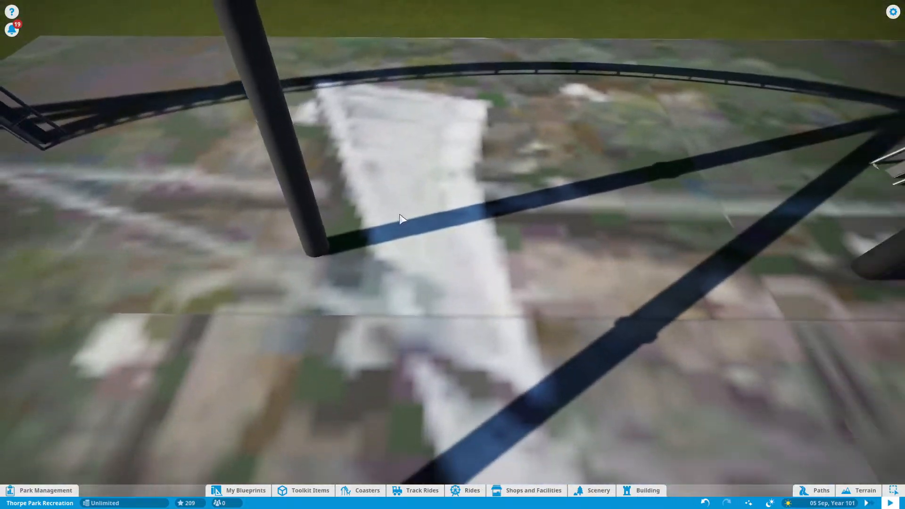
key("d")
key("d")
scroll(399, 214, "down", 5)
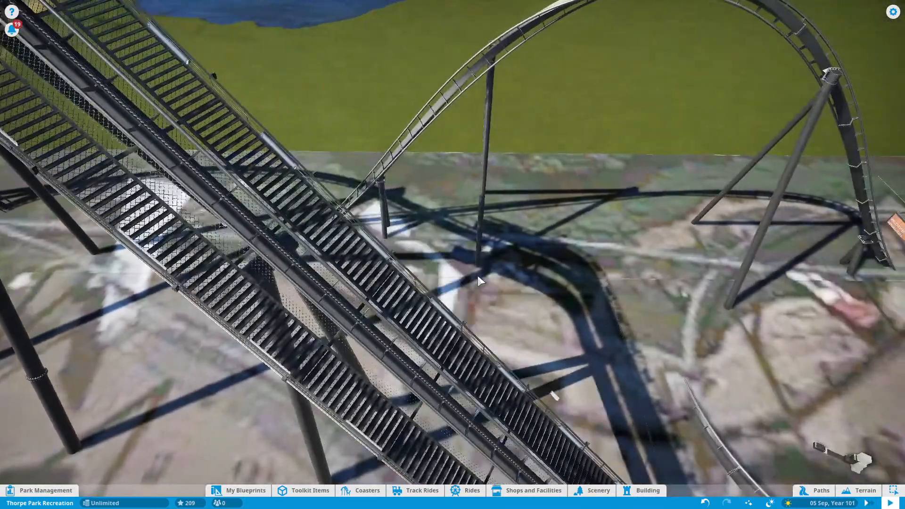
Step: Examine the white wing shape on the satellite ground image and its position among the coaster supports
scroll(477, 275, "up", 1)
scroll(477, 276, "up", 4)
middle_click_drag(477, 275, 500, 236)
scroll(476, 188, "down", 4)
scroll(500, 235, "up", 4)
scroll(452, 255, "up", 4)
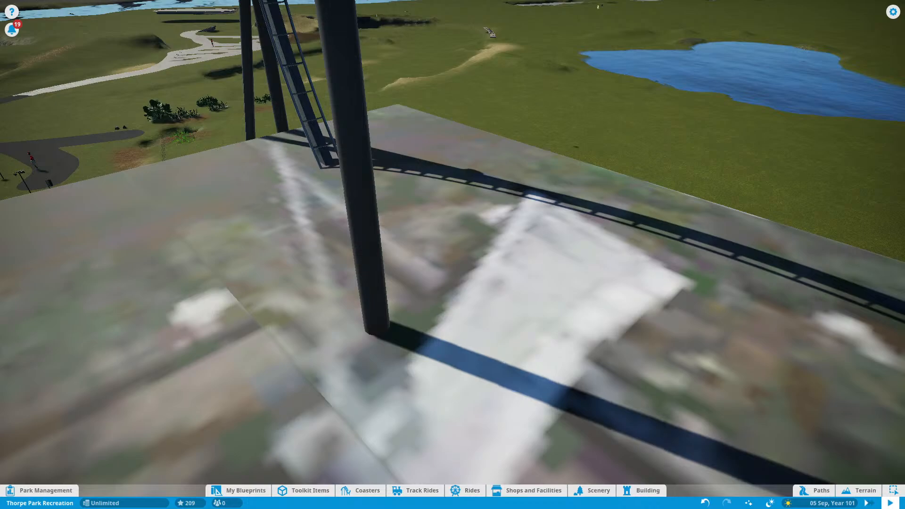
middle_click_drag(552, 186, 654, 147)
key("w")
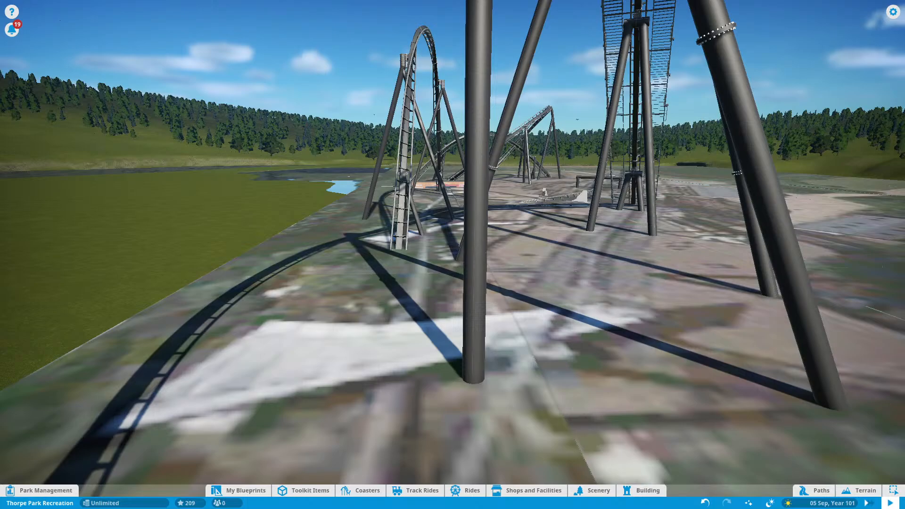
scroll(452, 254, "up", 5)
middle_click_drag(452, 254, 339, 401)
scroll(345, 245, "down", 6)
middle_click_drag(453, 283, 346, 244)
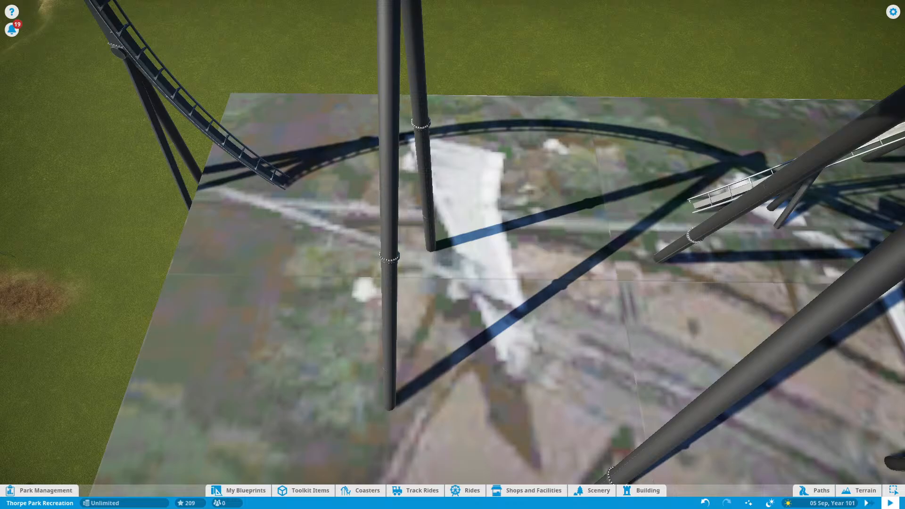
middle_click_drag(570, 262, 772, 292)
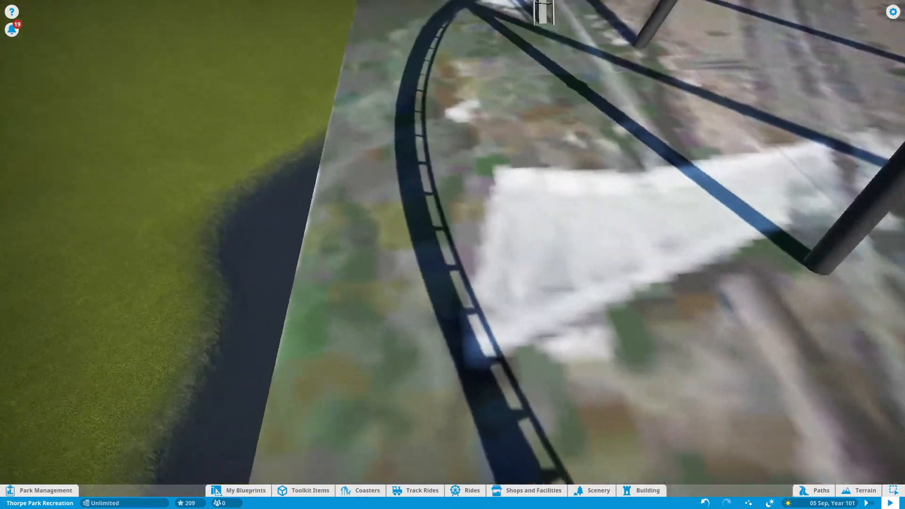
middle_click_drag(531, 245, 579, 245)
scroll(531, 244, "up", 4)
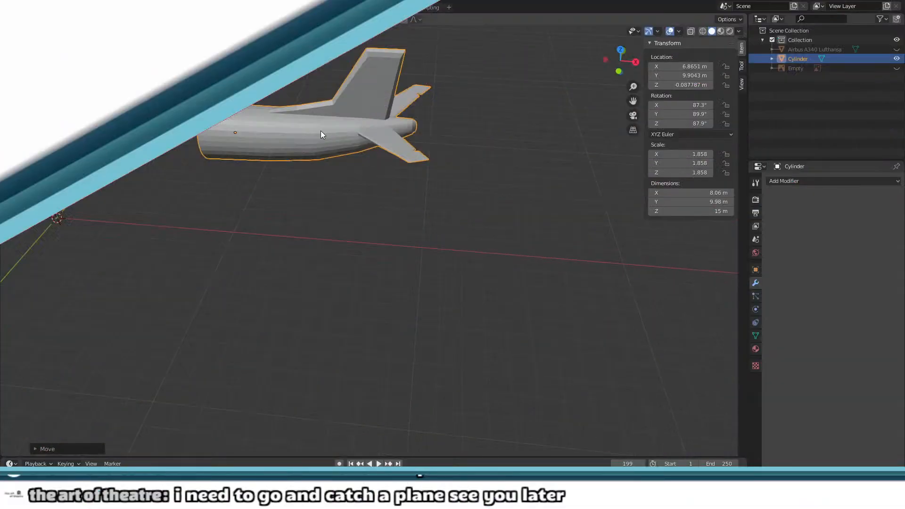
Step: Switch to Blender and move the aircraft tail section away from the world origin to clear space there
left_click_drag(320, 131, 341, 179)
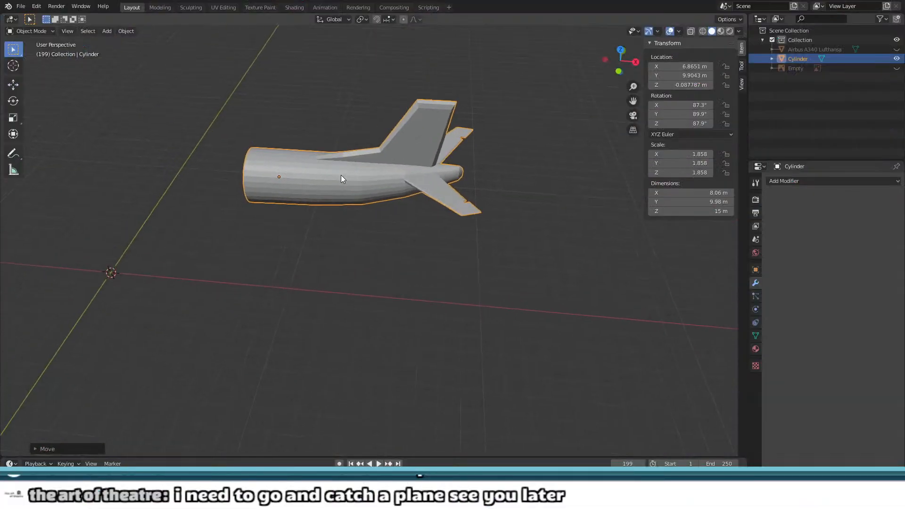
scroll(341, 179, "up", 5)
left_click(332, 327)
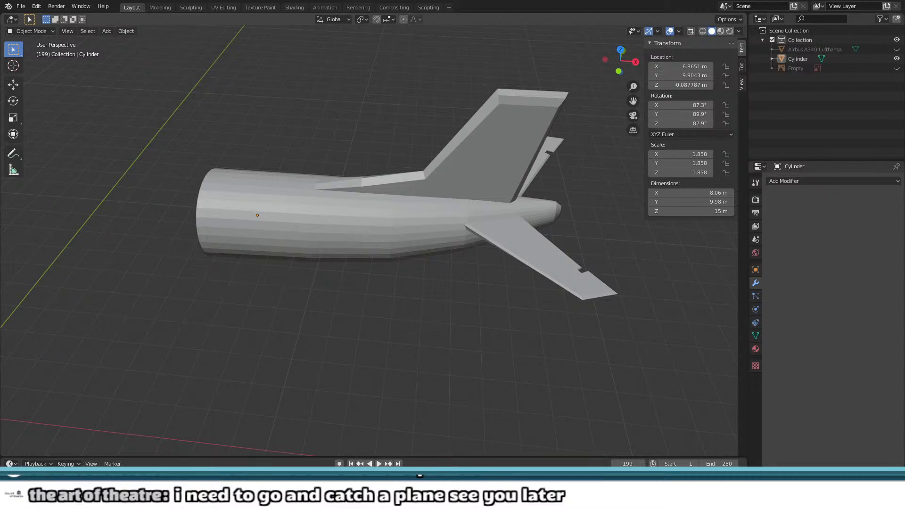
middle_click_drag(283, 197, 228, 191)
left_click(300, 237)
middle_click_drag(264, 223, 388, 265)
key("g")
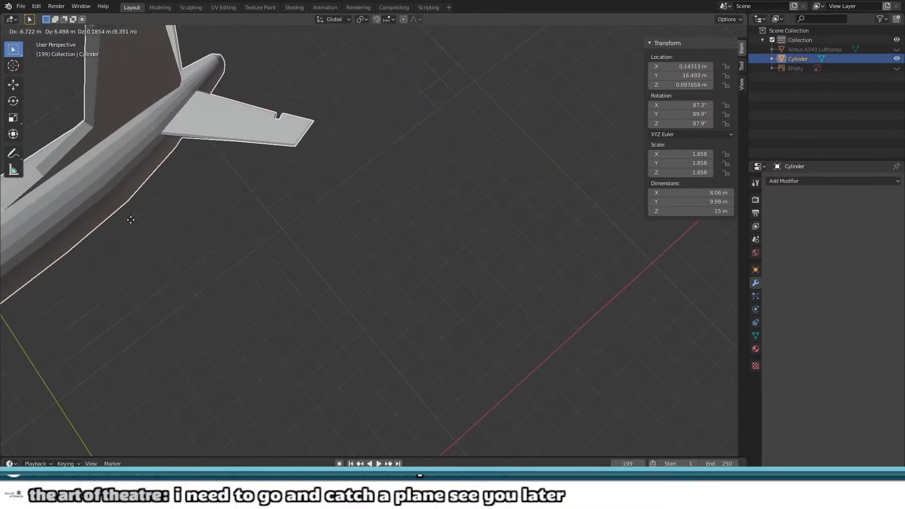
left_click(167, 216)
scroll(203, 244, "down", 5)
middle_click_drag(301, 347, 333, 238, "shift")
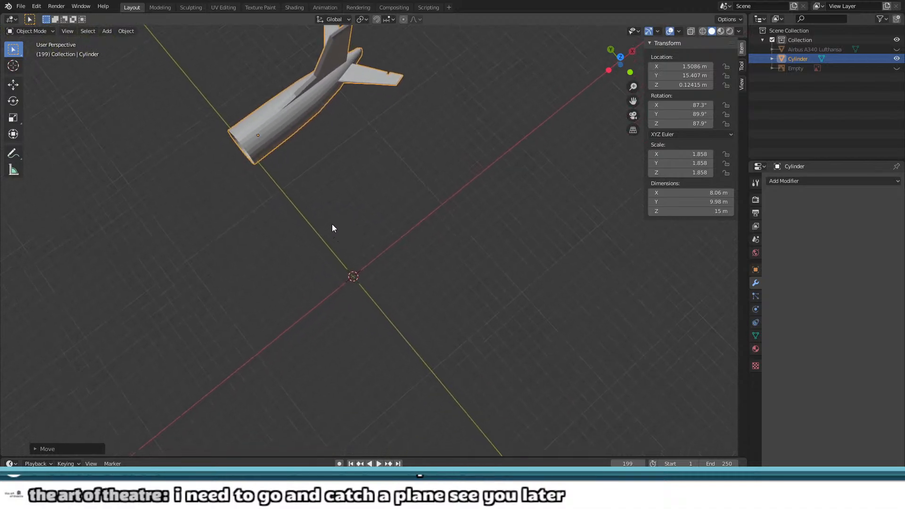
scroll(397, 154, "up", 2)
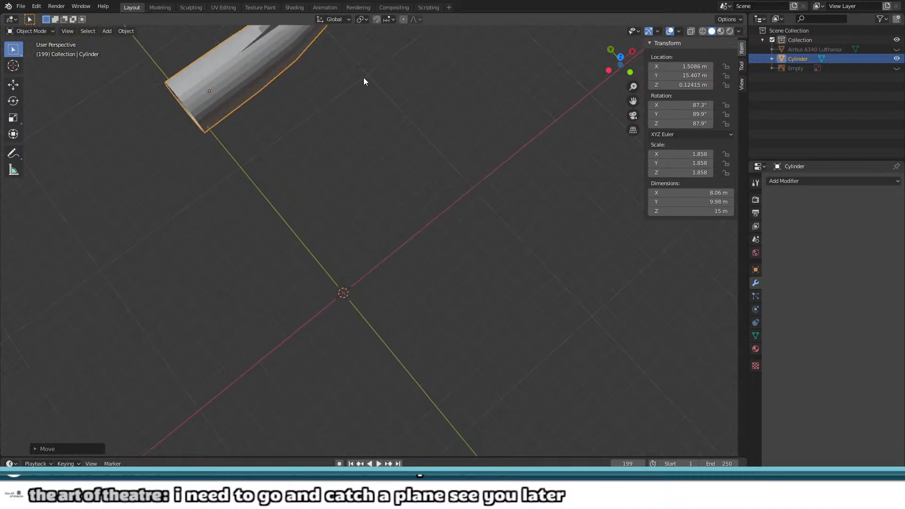
key("g")
left_click(336, 187)
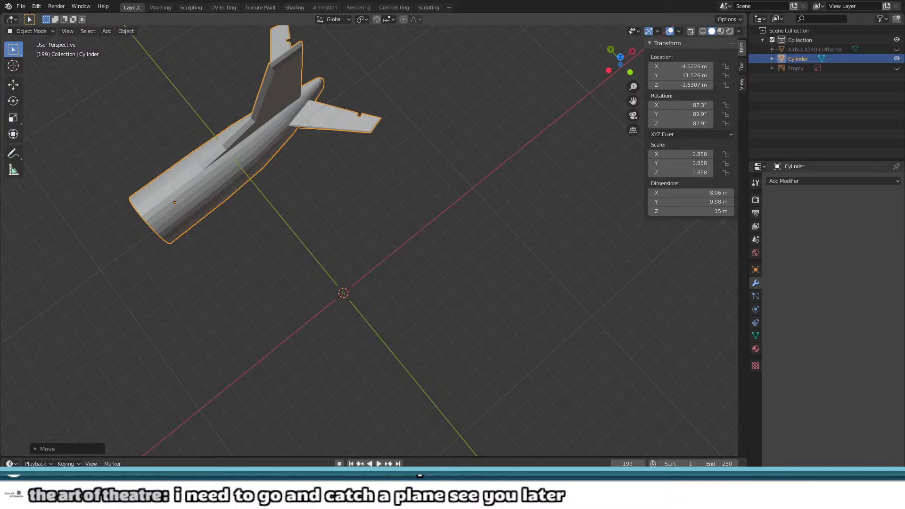
Step: Bring the satellite image of the crash site into the scene as a reference image
middle_click_drag(372, 255, 365, 224)
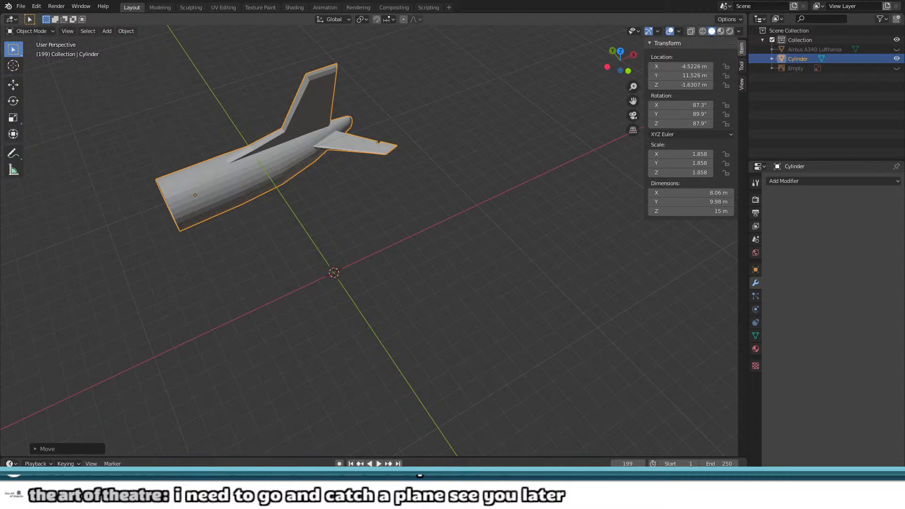
left_click_drag(0, 244, 253, 244)
middle_click_drag(275, 224, 323, 215)
middle_click_drag(288, 281, 378, 181, "shift")
scroll(379, 181, "up", 5)
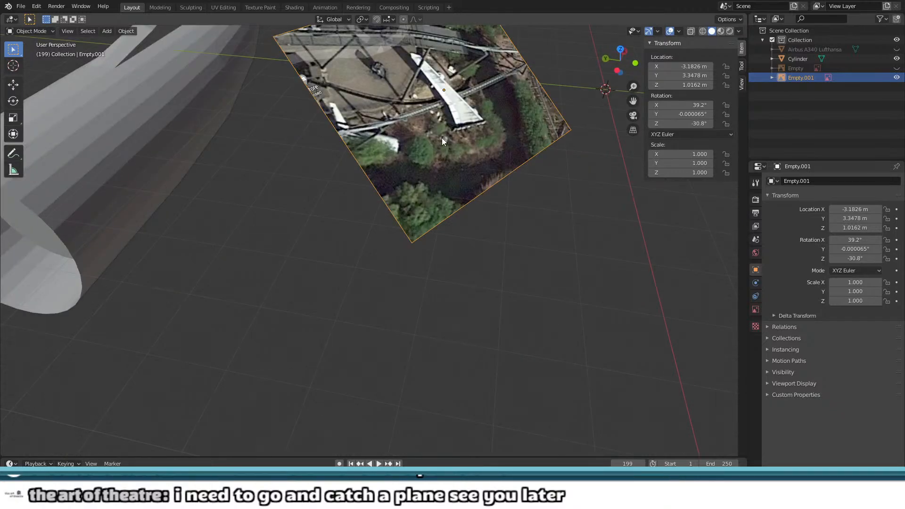
Step: Reset the satellite reference image's location to 0 m and its rotation to 0° on all axes
left_click(691, 67)
type("0")
key("Return")
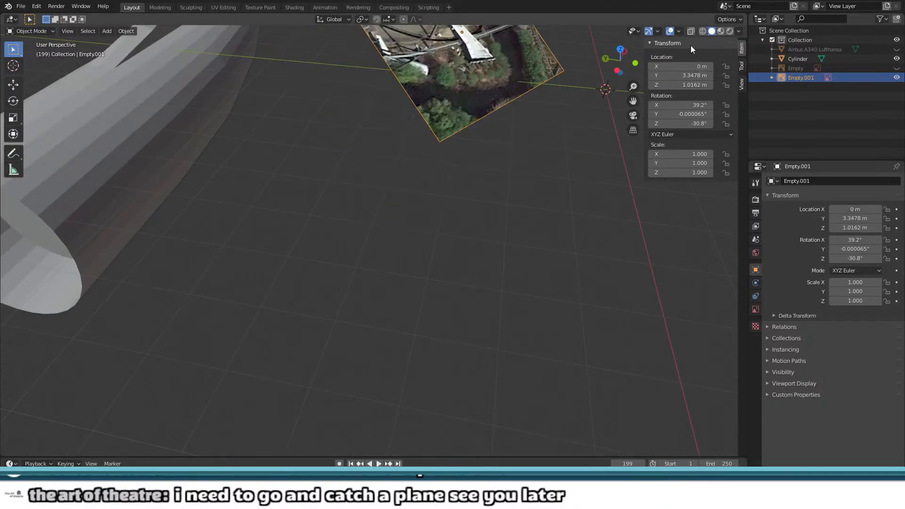
key("BackSpace")
key("BackSpace")
left_click(559, 147)
scroll(559, 147, "down", 4)
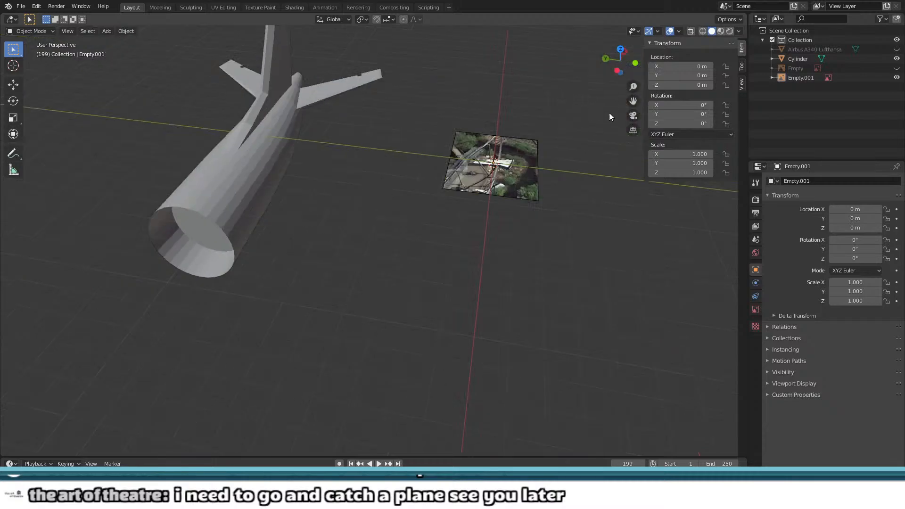
middle_click_drag(443, 160, 435, 205)
left_click(453, 207)
middle_click_drag(448, 146, 470, 203)
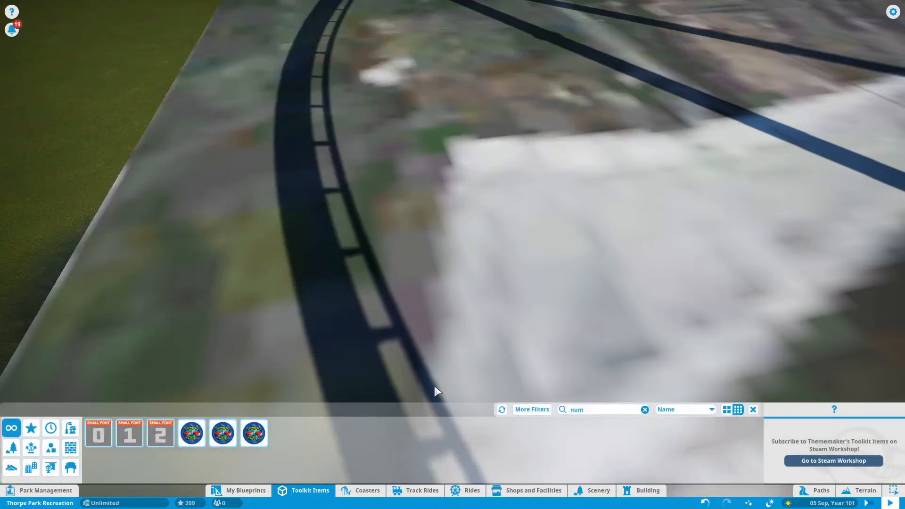
Step: Switch to Planet Coaster and try to move an 8M Square Ruler above the satellite ground image
middle_click_drag(227, 389, 287, 295)
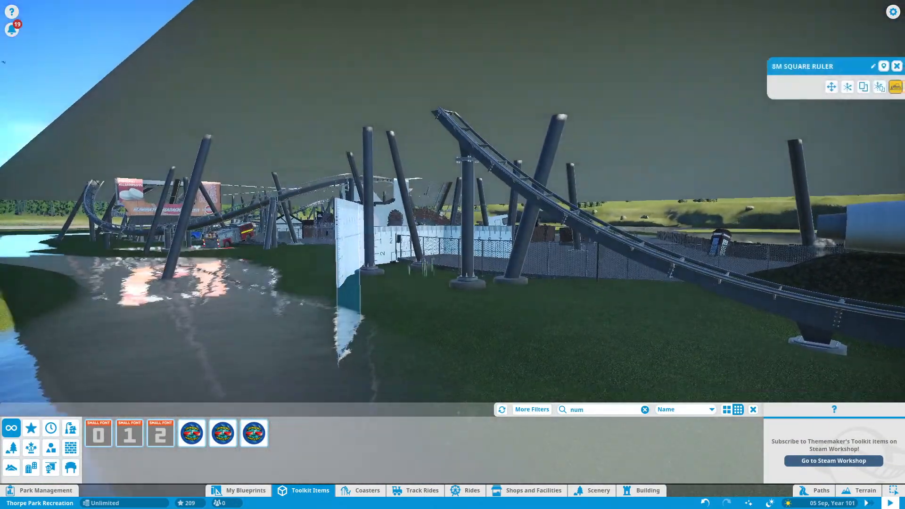
middle_click_drag(195, 333, 142, 372)
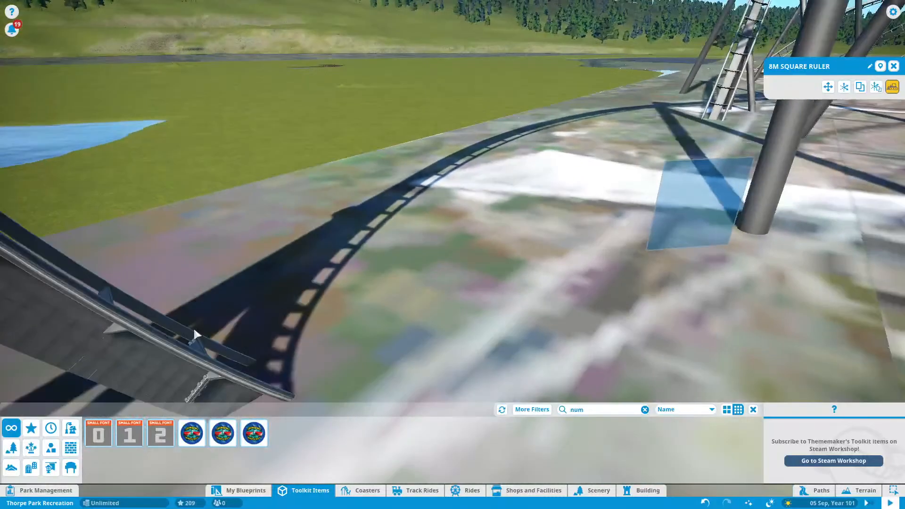
key("x")
left_click_drag(682, 154, 661, 24)
scroll(735, 82, "down", 3)
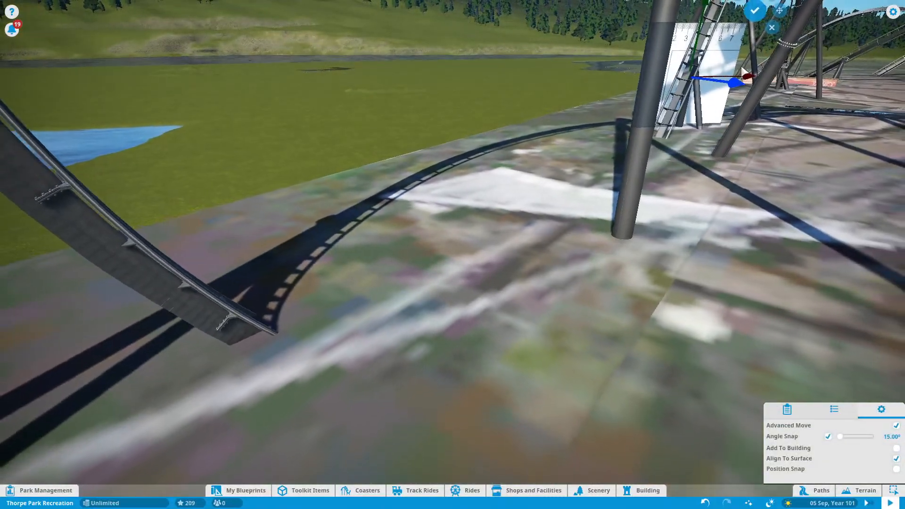
left_click_drag(739, 87, 523, 102)
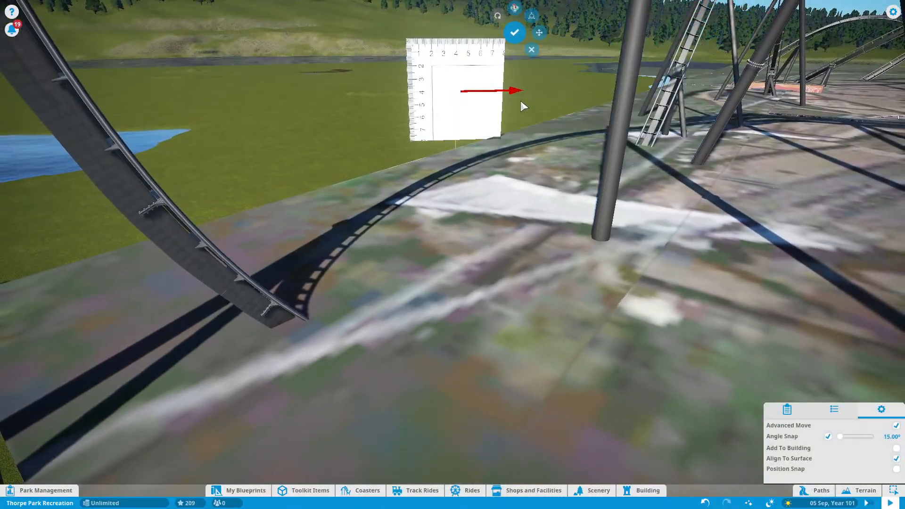
key("Delete")
middle_click_drag(524, 104, 671, 127)
key("w")
scroll(452, 254, "down", 3)
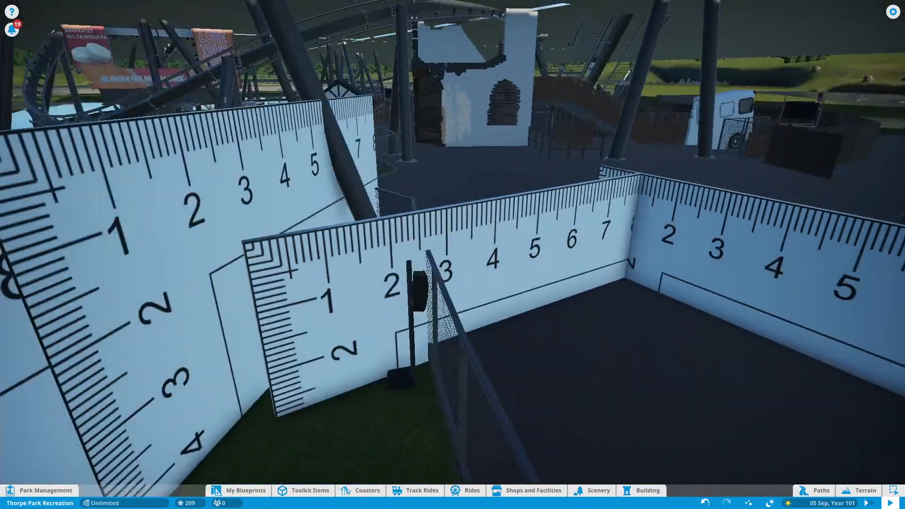
Step: Move a different 8M Square Ruler from beneath the satellite ground image to the narrow end of the white wing shape
left_click(367, 251)
middle_click_drag(367, 252, 330, 255)
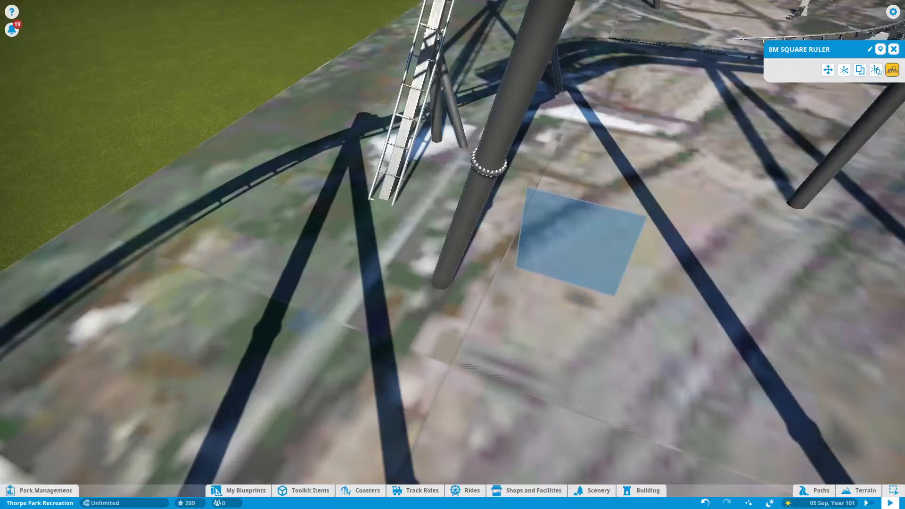
middle_click_drag(608, 174, 505, 206)
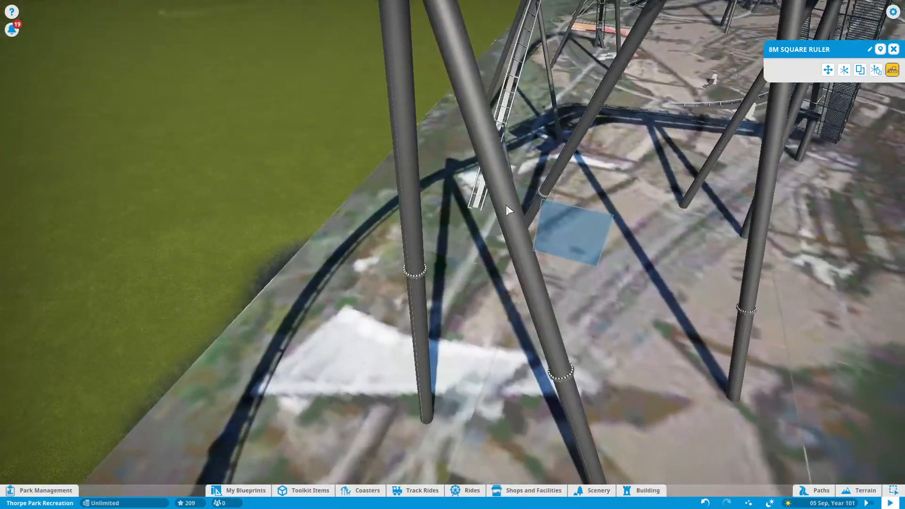
key("x")
middle_click_drag(419, 250, 416, 264)
left_click_drag(556, 267, 488, 476)
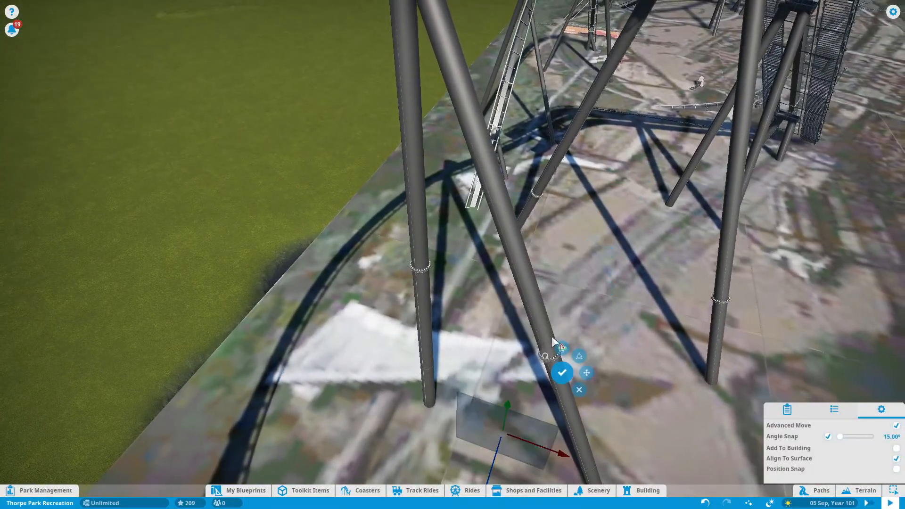
left_click_drag(508, 405, 531, 274)
middle_click_drag(498, 246, 500, 273)
Step: Turn off angle snap and rotate the 8M Square Ruler to follow the direction of the white wing
key("x")
scroll(545, 326, "up", 4)
key("x")
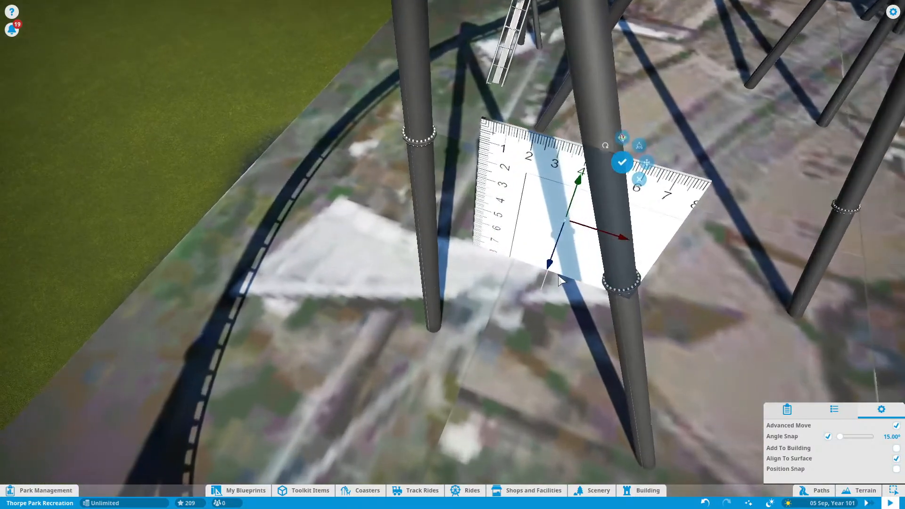
key("x")
left_click_drag(554, 279, 592, 281)
key("f")
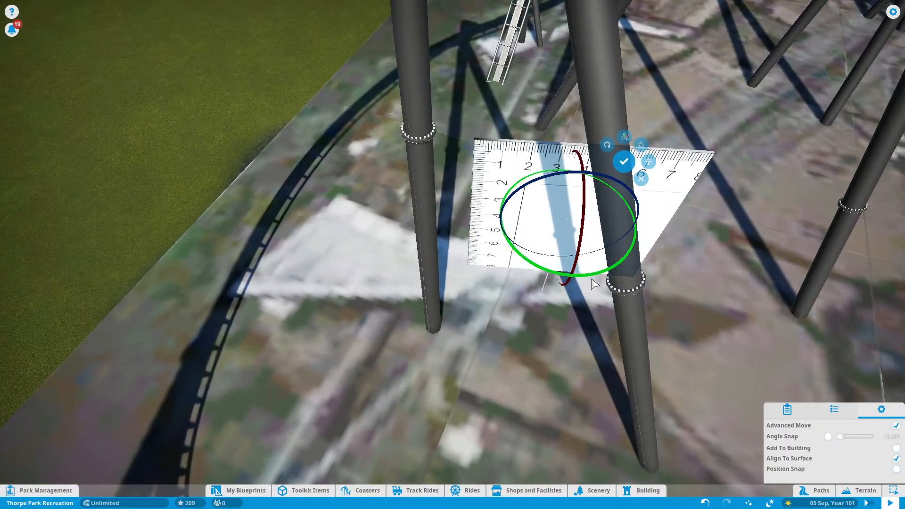
Step: Sink the ruler partly into the satellite ground image and shift it along the wing's lower edge
key("x")
scroll(583, 221, "up", 3)
left_click_drag(582, 197, 557, 283)
scroll(563, 336, "up", 5)
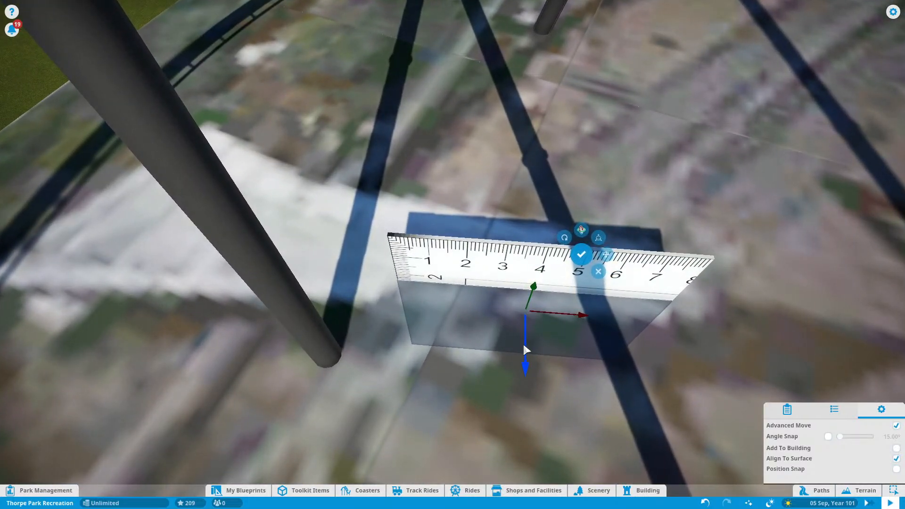
mouse_move(525, 349)
left_mouse_down()
mouse_move(524, 364)
mouse_move(531, 358)
left_mouse_up()
left_click_drag(592, 338, 604, 335)
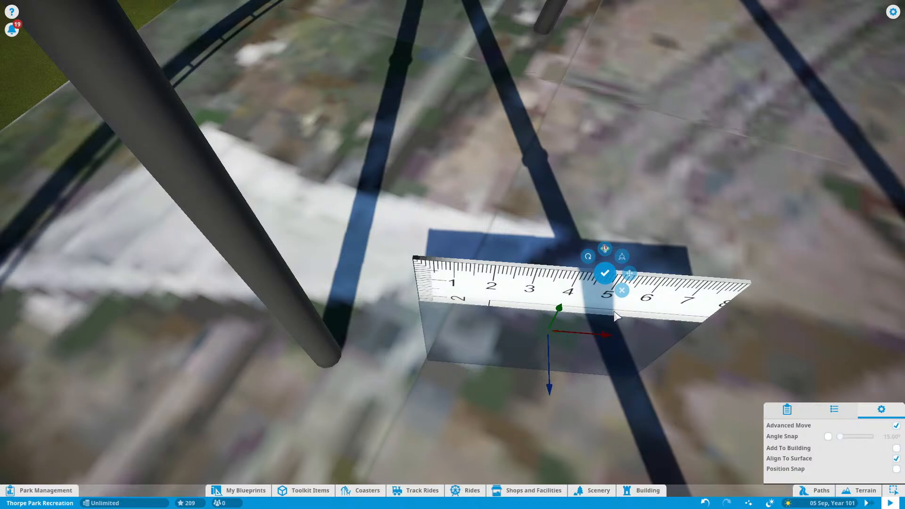
Step: Fine-tune the ruler's rotation and position against the wing from above, and place it
middle_click_drag(605, 341, 635, 335)
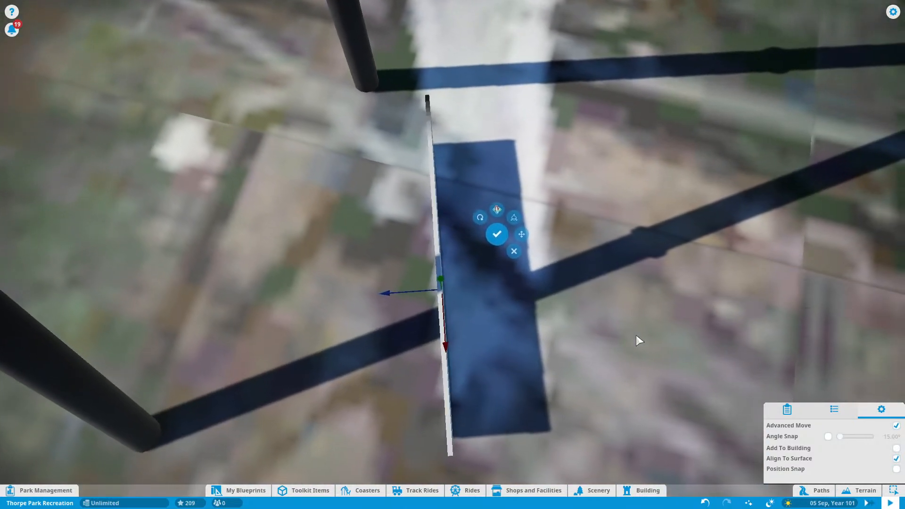
scroll(604, 384, "down", 1)
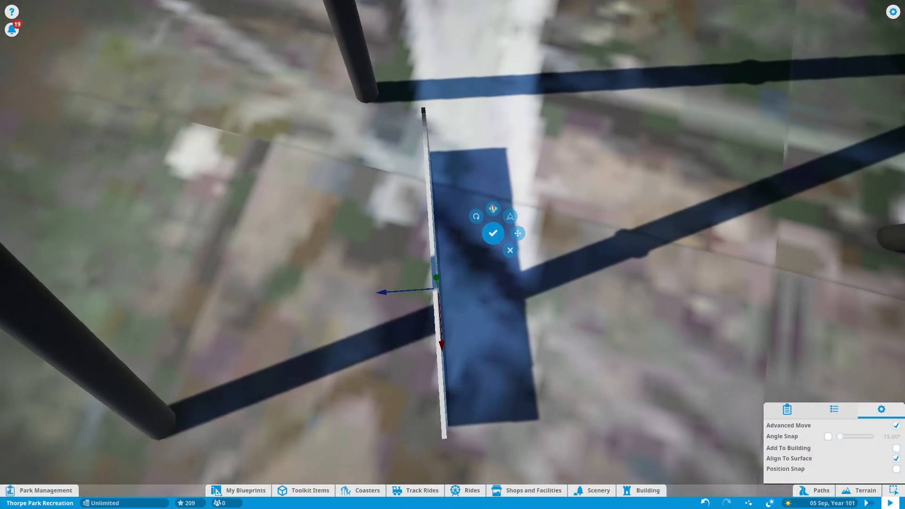
middle_click_drag(603, 384, 602, 370)
scroll(462, 342, "up", 2)
left_click_drag(404, 319, 408, 318)
key("x")
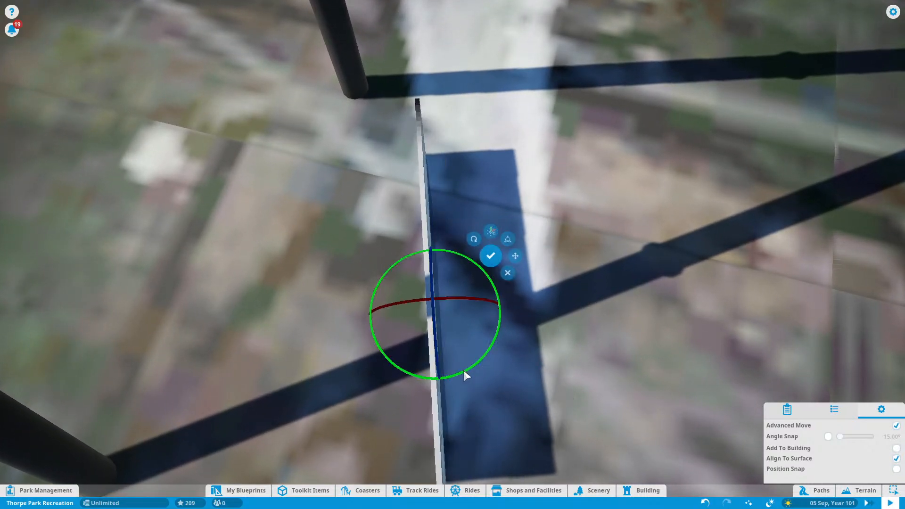
left_click_drag(464, 376, 467, 379)
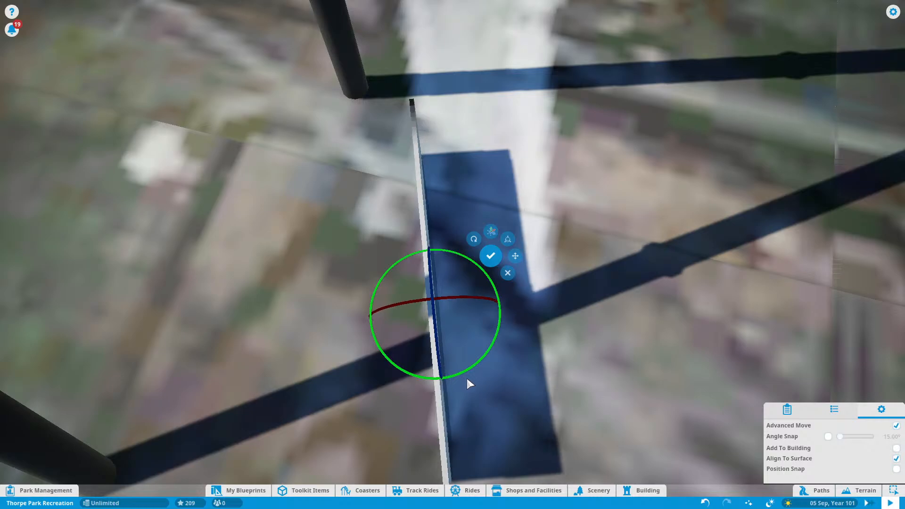
key("x")
middle_click_drag(467, 379, 496, 268)
mouse_move(496, 267)
left_mouse_down()
mouse_move(382, 262)
mouse_move(493, 285)
left_mouse_up()
scroll(481, 281, "down", 3)
middle_click_drag(480, 281, 470, 287)
left_click(629, 265)
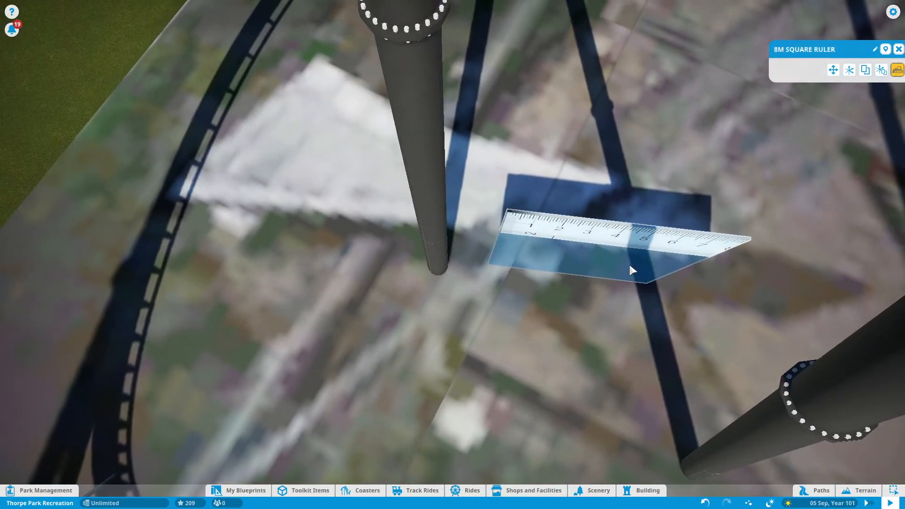
Step: Duplicate the 8M Square Ruler twice with advanced move, lining the copies up end to end along the white wing
key("ctrl+x")
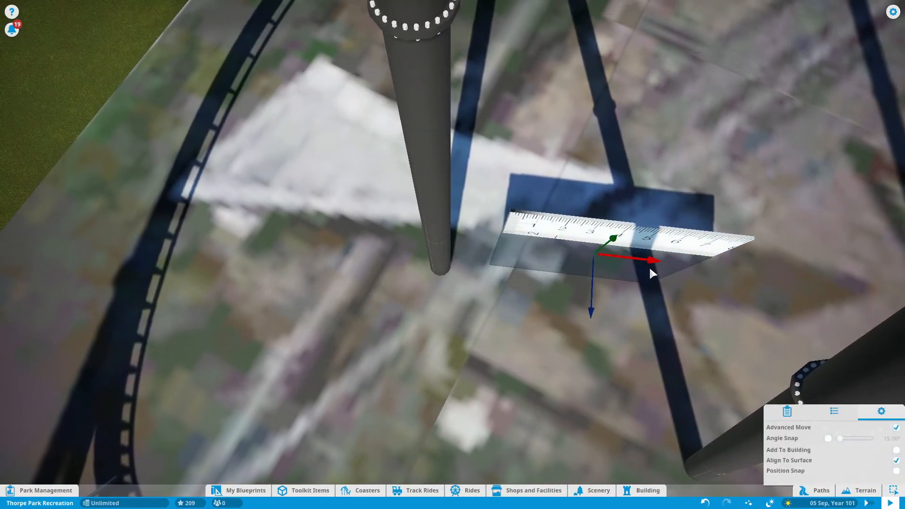
scroll(650, 268, "up", 1)
left_click_drag(650, 268, 453, 245)
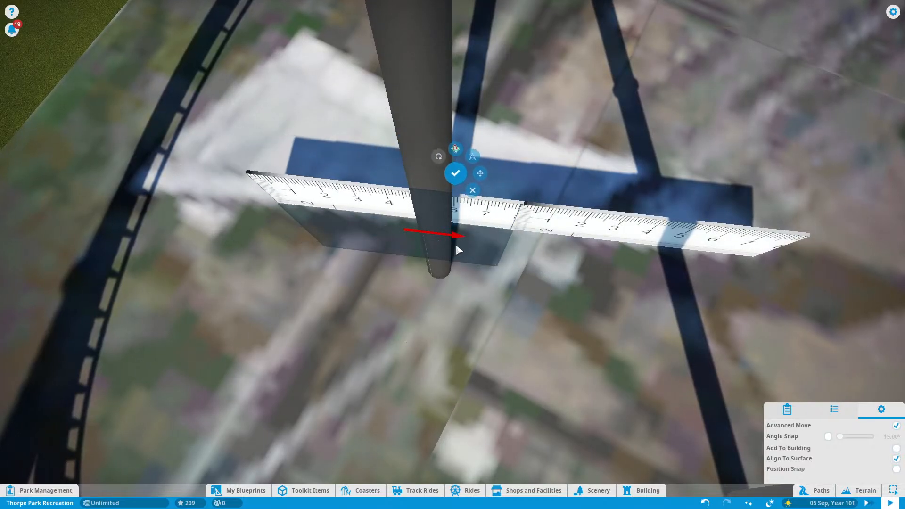
middle_click_drag(454, 242, 616, 231)
key("a")
left_click_drag(588, 232, 510, 229)
middle_click_drag(509, 229, 613, 153)
key("Escape")
scroll(491, 224, "down", 1)
scroll(490, 212, "up", 4)
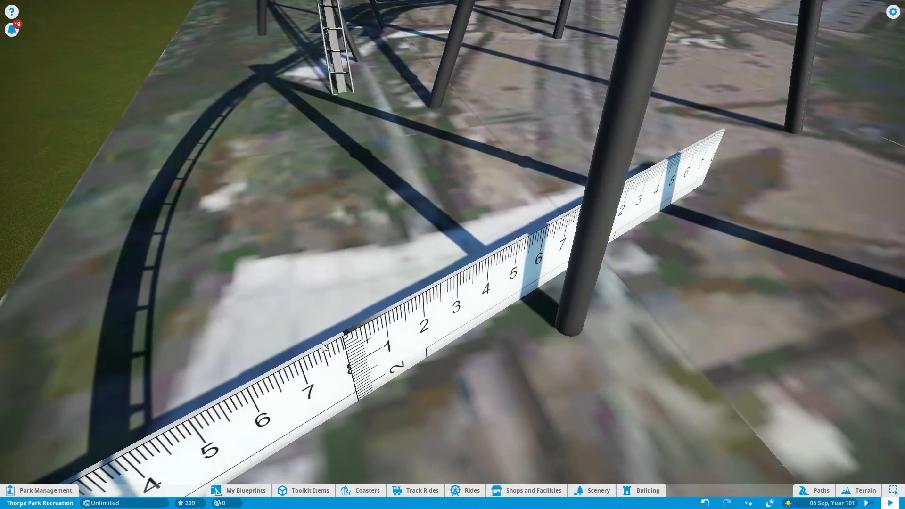
Step: Select all three 8M Square Rulers together and rotate the row across the white wing
left_click(339, 371)
middle_click_drag(338, 371, 460, 314)
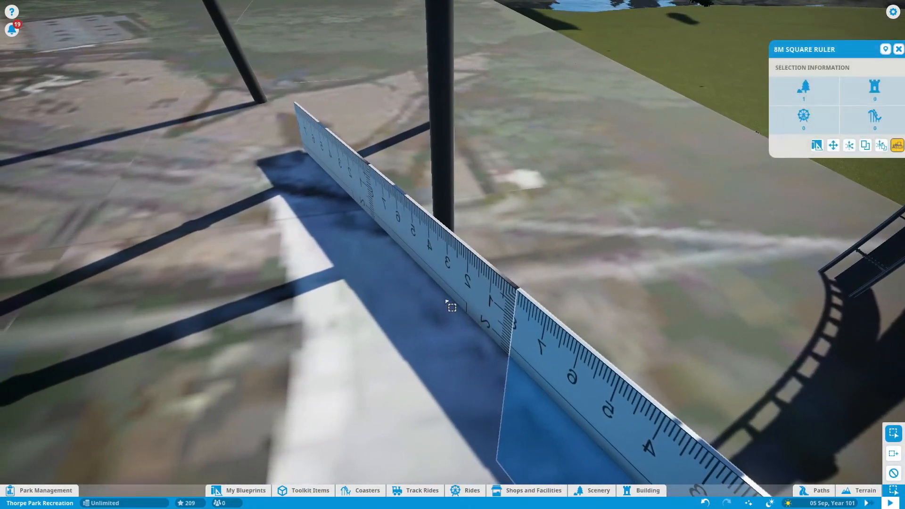
left_click(388, 222, "ctrl")
left_click(352, 180, "ctrl")
middle_click_drag(352, 180, 366, 215)
scroll(507, 299, "down", 3)
key("x")
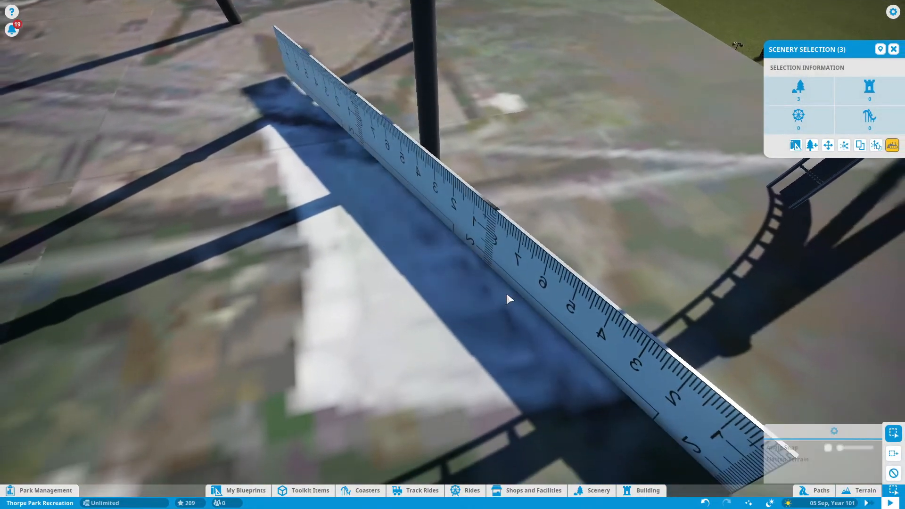
left_click_drag(422, 272, 386, 288)
key("x")
scroll(436, 247, "up", 1)
key("d")
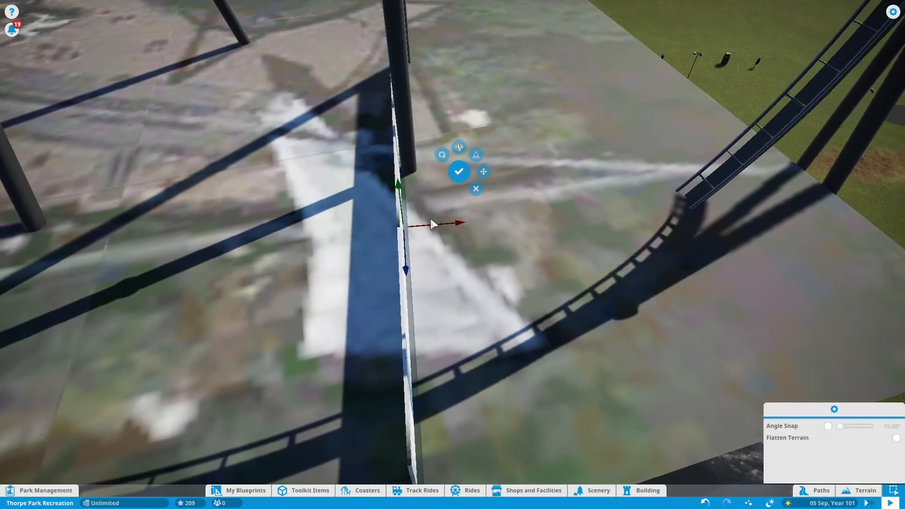
Step: Shift the row of rulers around the wing to gauge its size, and delete the selected rulers
middle_click_drag(433, 225, 212, 226)
left_click_drag(561, 231, 659, 190)
middle_click_drag(622, 205, 443, 160)
left_click_drag(329, 325, 379, 231)
middle_click_drag(378, 230, 400, 210)
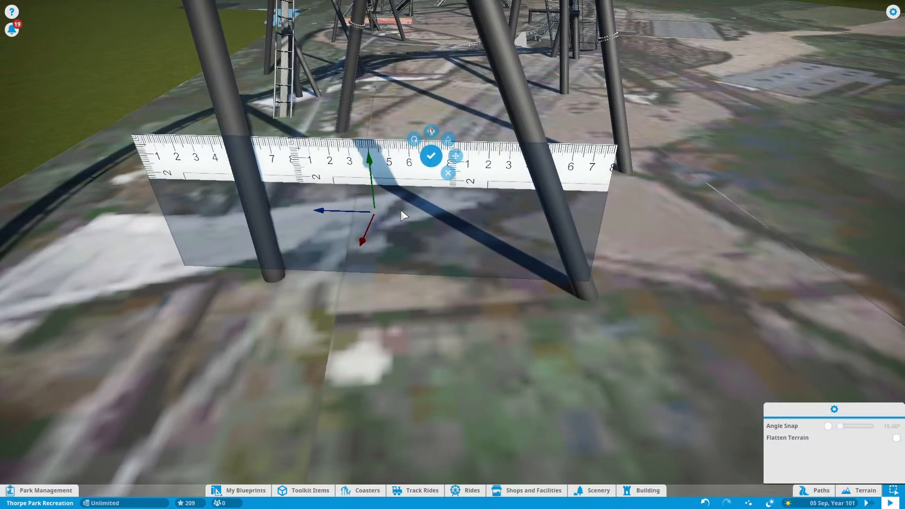
key("Escape")
key("Delete")
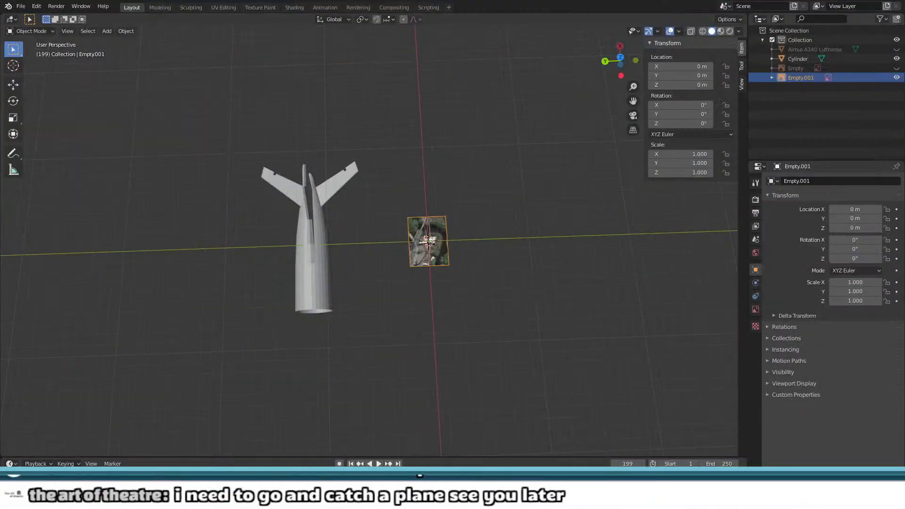
Step: Switch to Blender and scale the satellite reference image up to about 5.49 beside the fuselage model
right_click(469, 253)
middle_click_drag(470, 245, 409, 182)
scroll(362, 209, "up", 4)
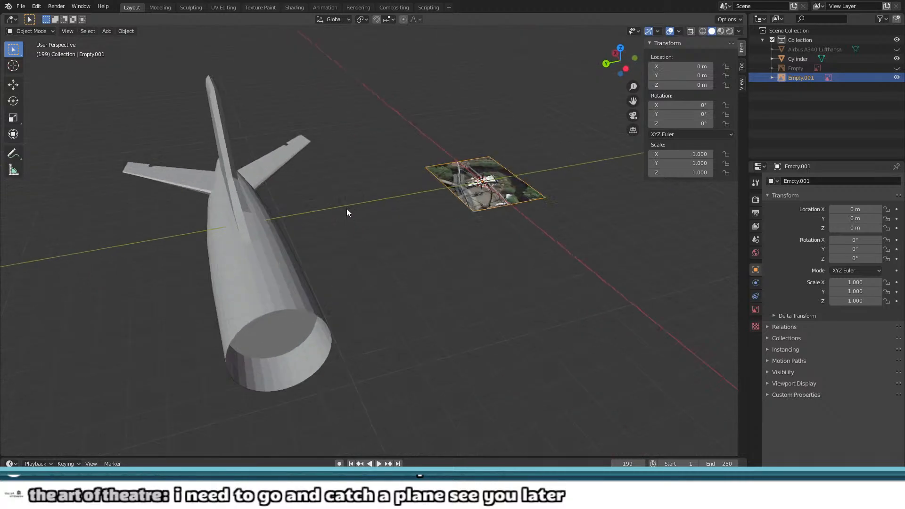
middle_click_drag(347, 212, 437, 175)
middle_click_drag(270, 261, 349, 264)
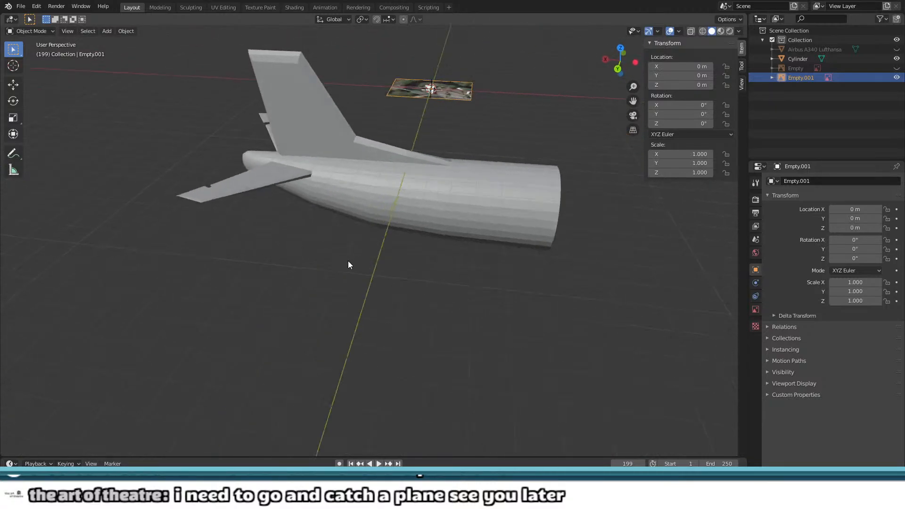
middle_click_drag(445, 204, 384, 242)
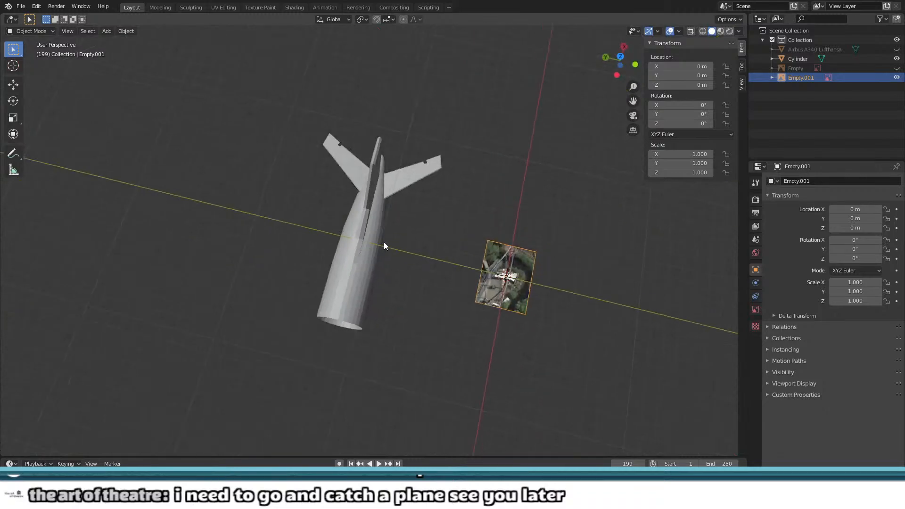
key("s")
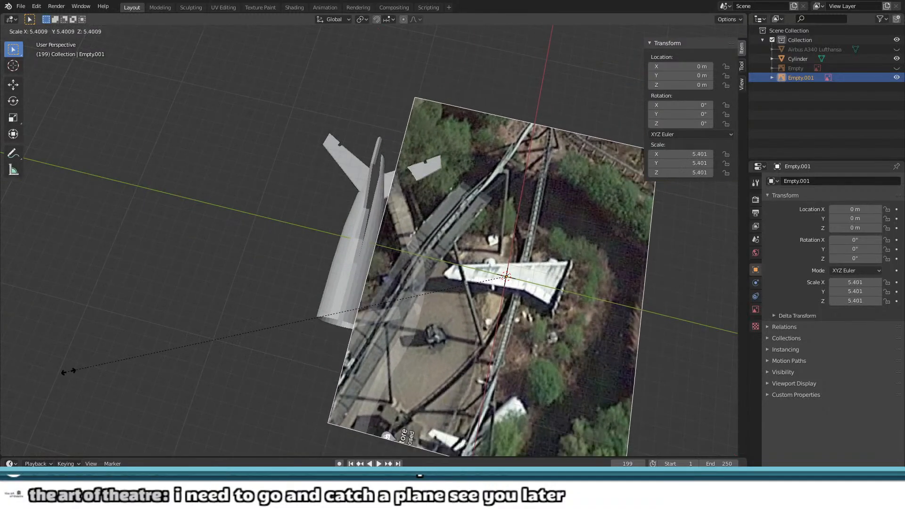
left_click(64, 356)
scroll(484, 283, "up", 5)
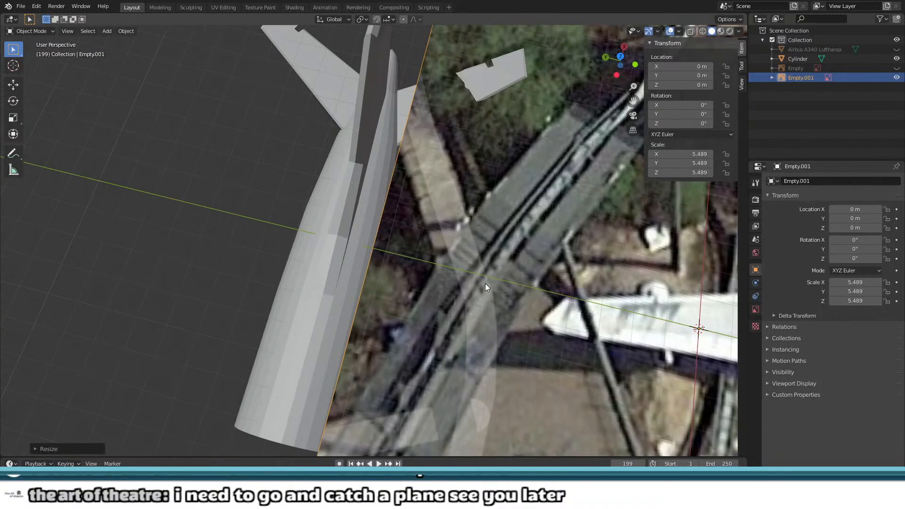
Step: Add a cube mesh over the satellite wing and set its dimensions to 18 m in Y and 4.4 m in Z
middle_click_drag(485, 283, 251, 225, "shift")
left_click(106, 31)
mouse_move(126, 41)
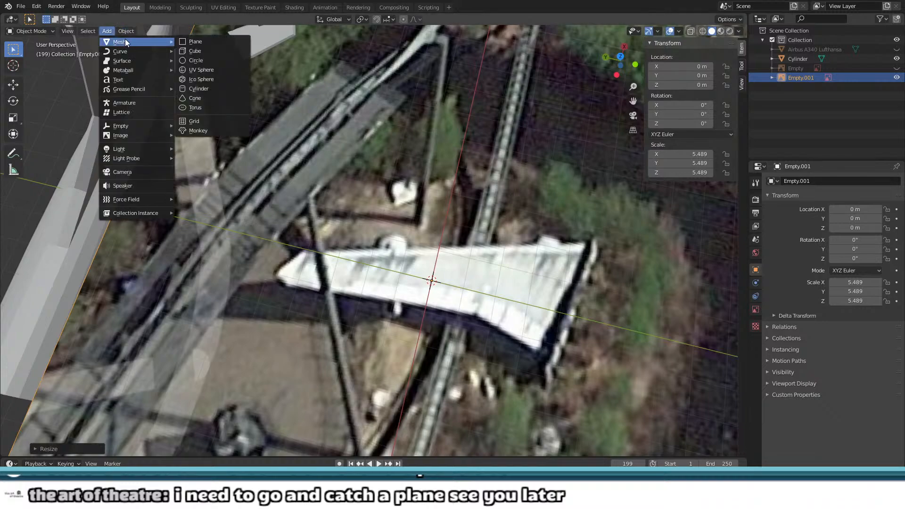
left_click(197, 50)
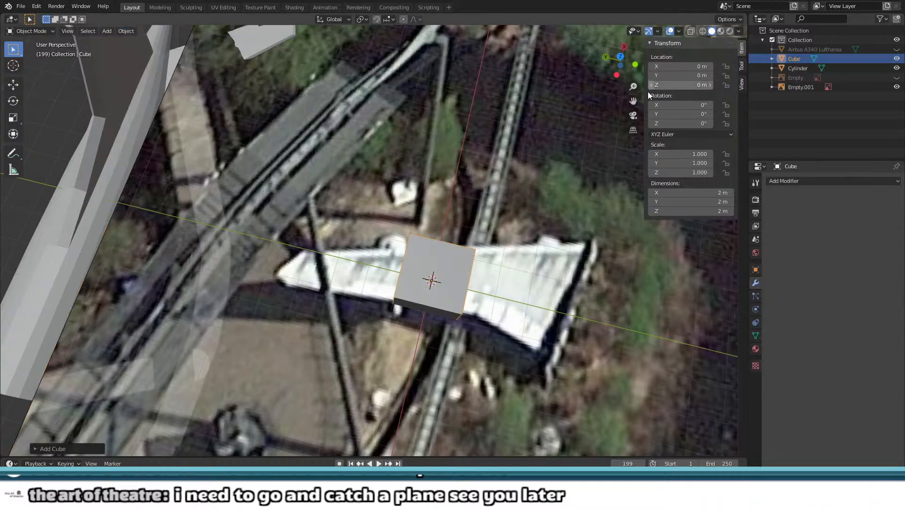
mouse_move(697, 211)
left_mouse_down()
mouse_move(721, 211)
mouse_move(708, 202)
left_mouse_up()
left_click(685, 202)
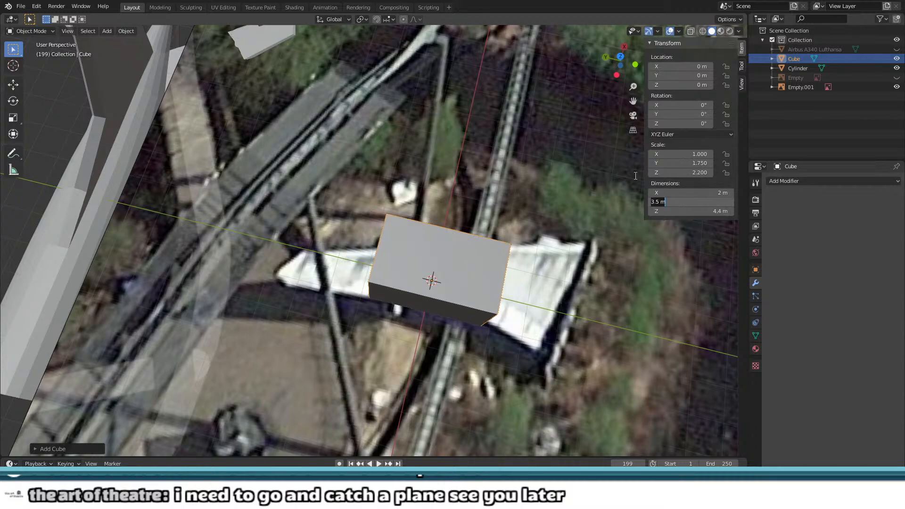
type("18")
key("Return")
Step: Try a Y dimension of 6 m on the cube, and settle on 16 m
scroll(391, 282, "down", 5)
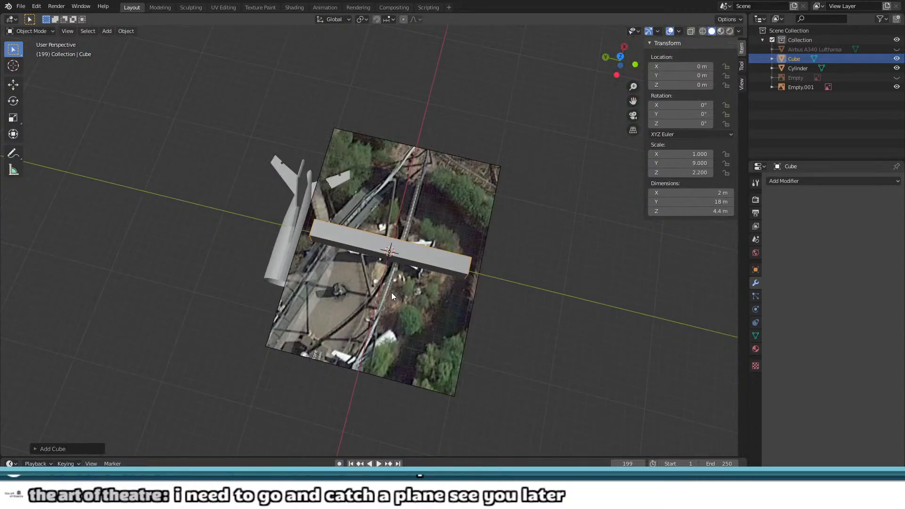
middle_click_drag(391, 295, 390, 264)
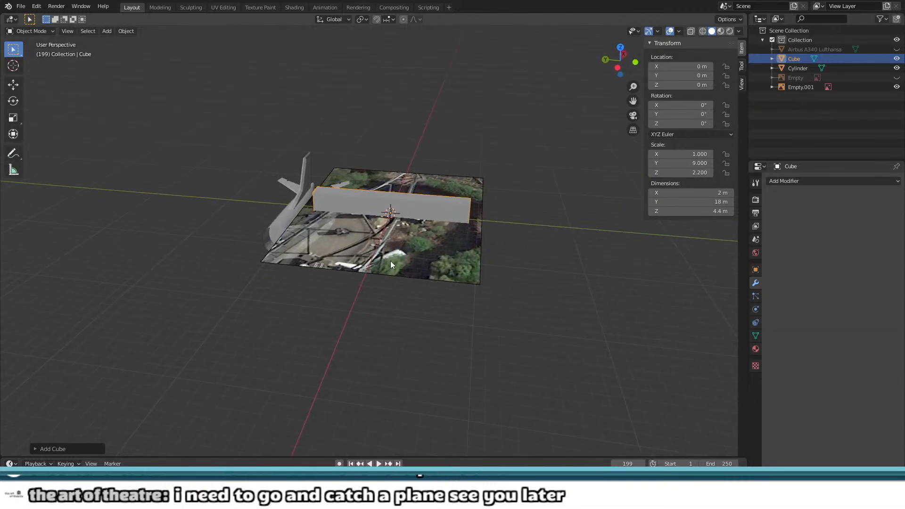
scroll(467, 169, "up", 4)
middle_click_drag(444, 136, 454, 167)
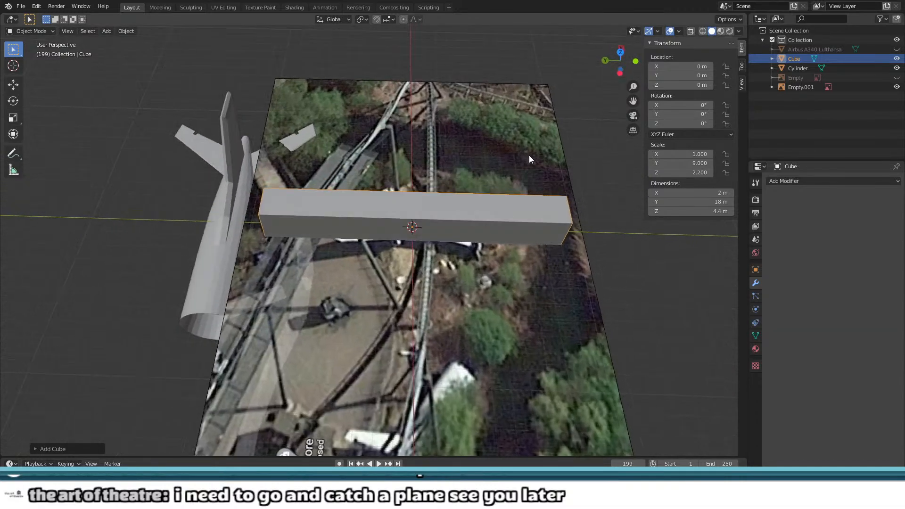
left_click(688, 202)
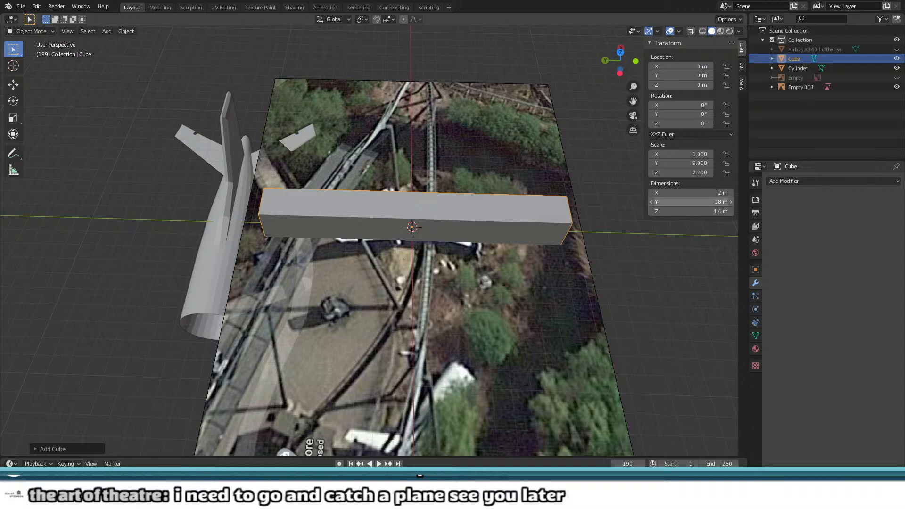
type("6")
key("Return")
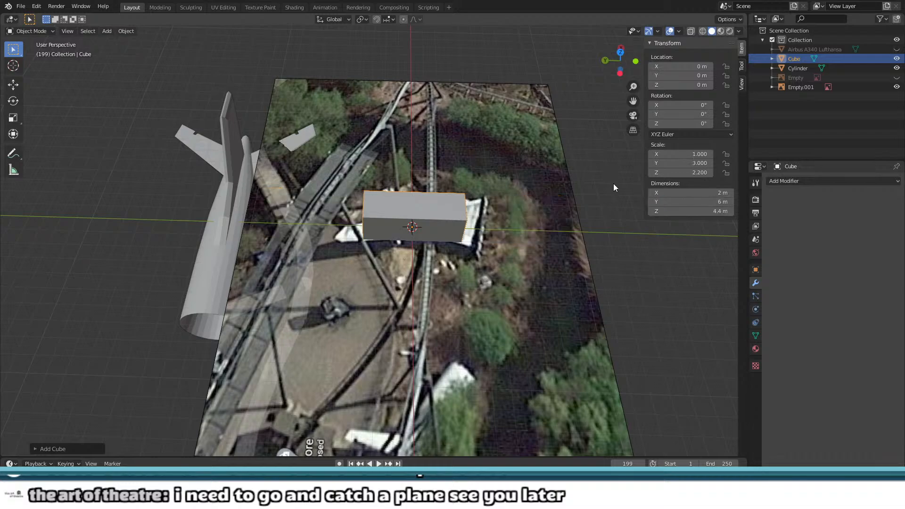
left_click(652, 202)
type("16")
key("Return")
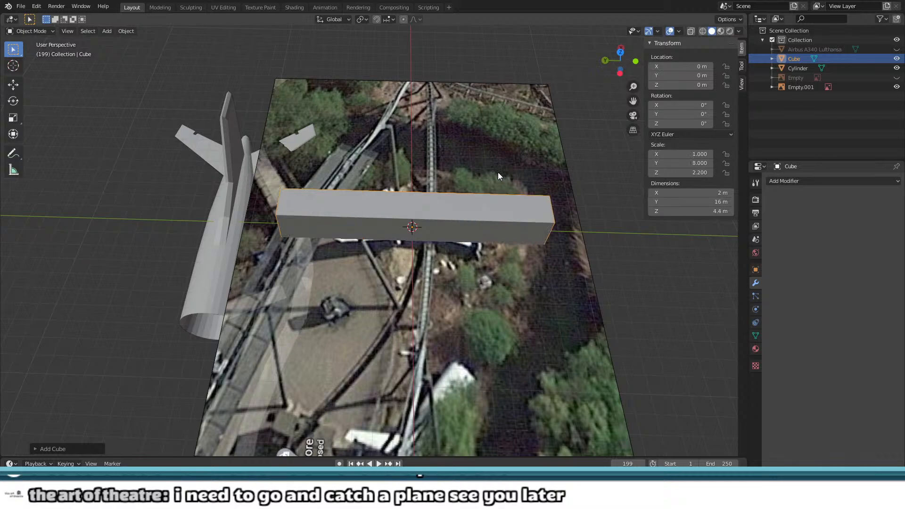
Step: Shift the cube slightly to about X 0.18 m, Y -0.37 m and Z 0.12 m
scroll(490, 169, "up", 4)
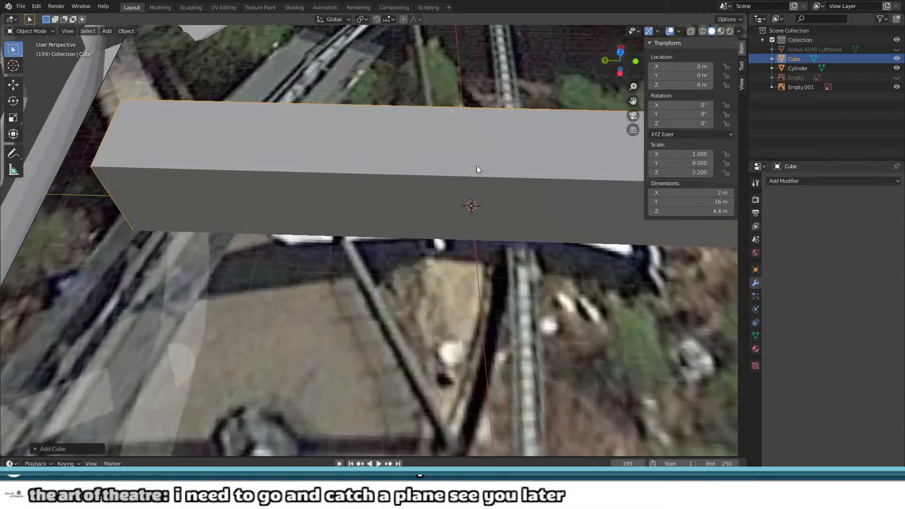
key("g")
left_click(464, 194)
scroll(463, 195, "down", 5)
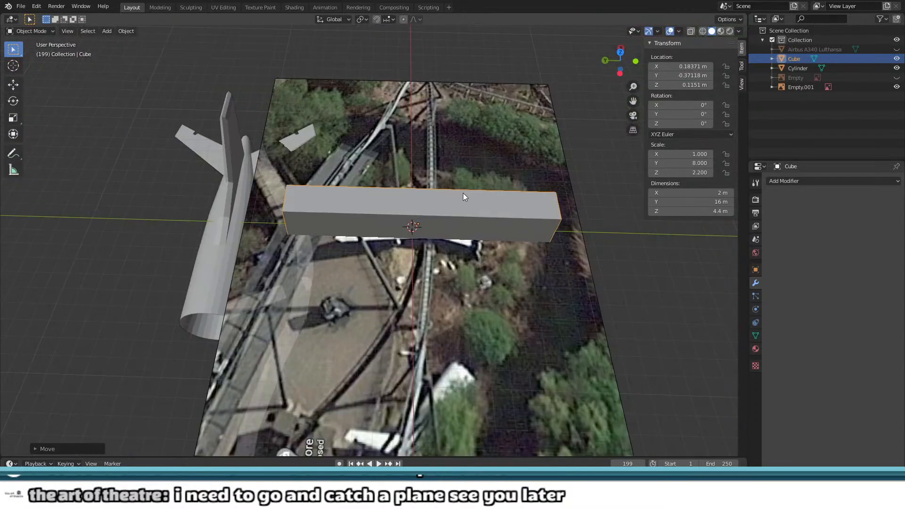
Step: Compare the cube with the tail section, and flatten it to 0.2 m in the Z dimension
middle_click_drag(456, 191, 194, 387)
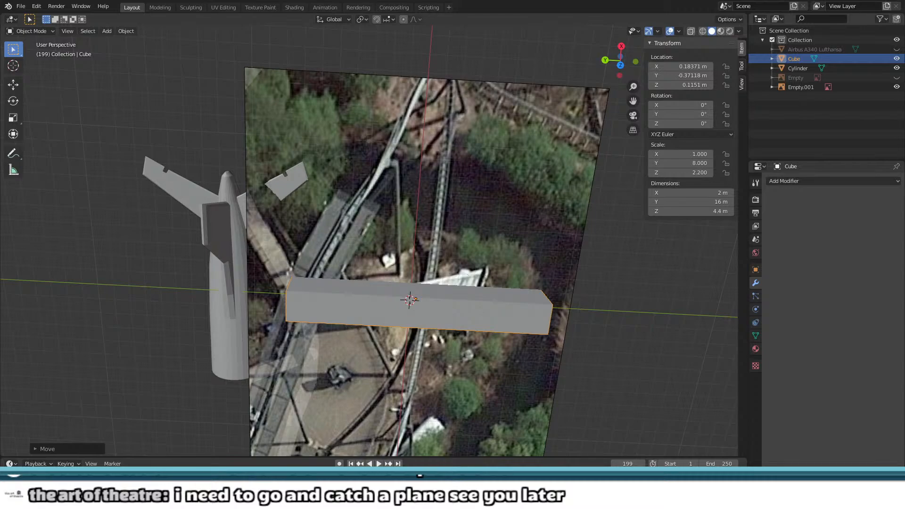
middle_click_drag(405, 325, 228, 178)
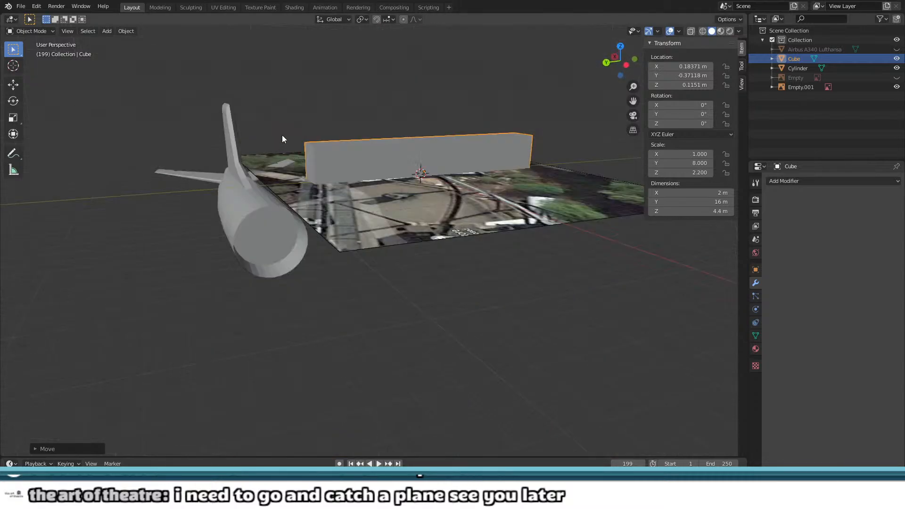
middle_click_drag(284, 89, 252, 130)
scroll(233, 196, "up", 4)
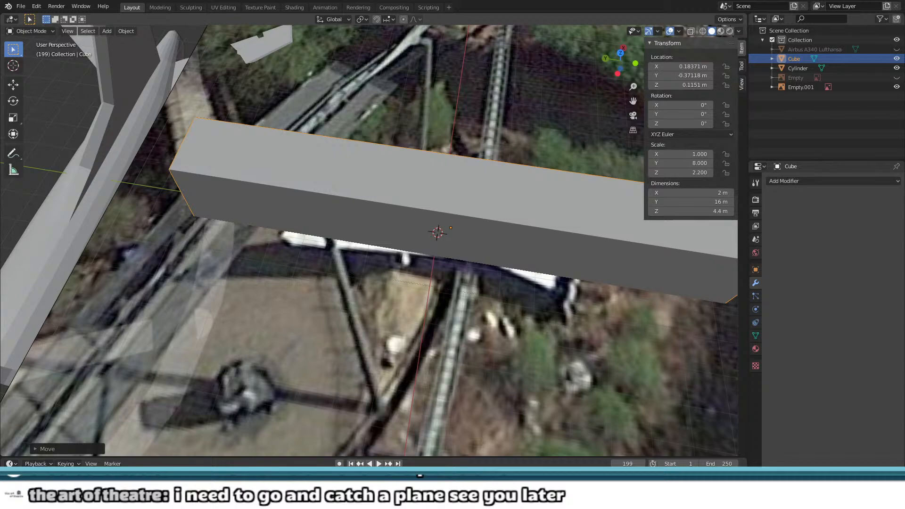
middle_click_drag(131, 202, 160, 169)
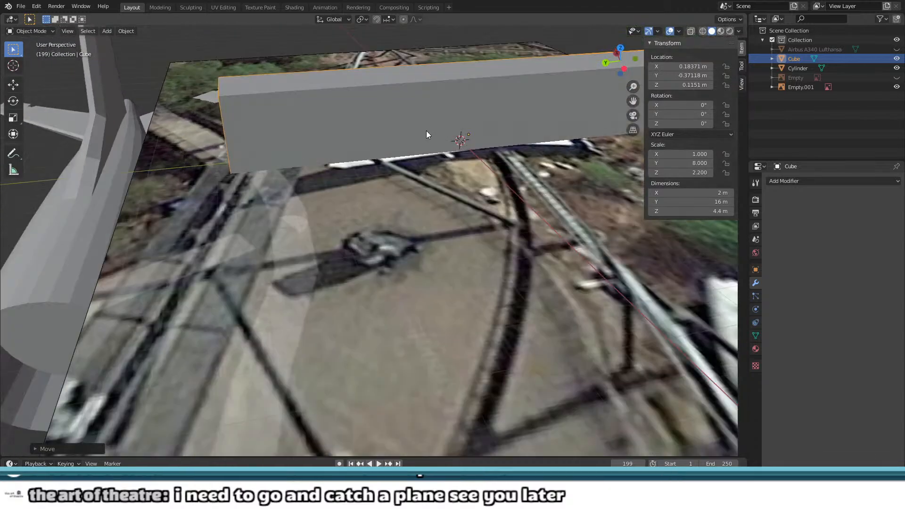
middle_click_drag(426, 131, 467, 157)
left_click_drag(691, 211, 653, 211)
middle_click_drag(288, 141, 436, 248)
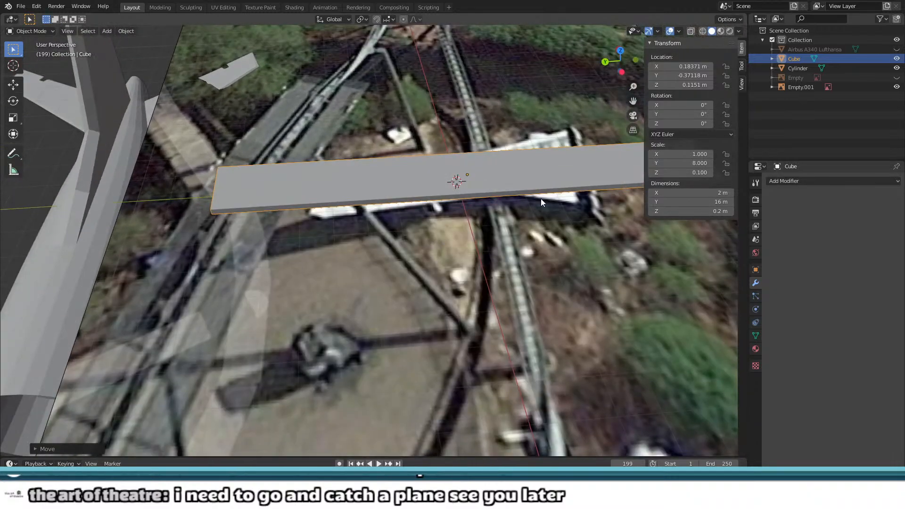
Step: Move the flattened bar clear of the satellite wing to about X 2 m, Y 0.27 m and Z 1.71 m
scroll(488, 197, "down", 5)
key("g")
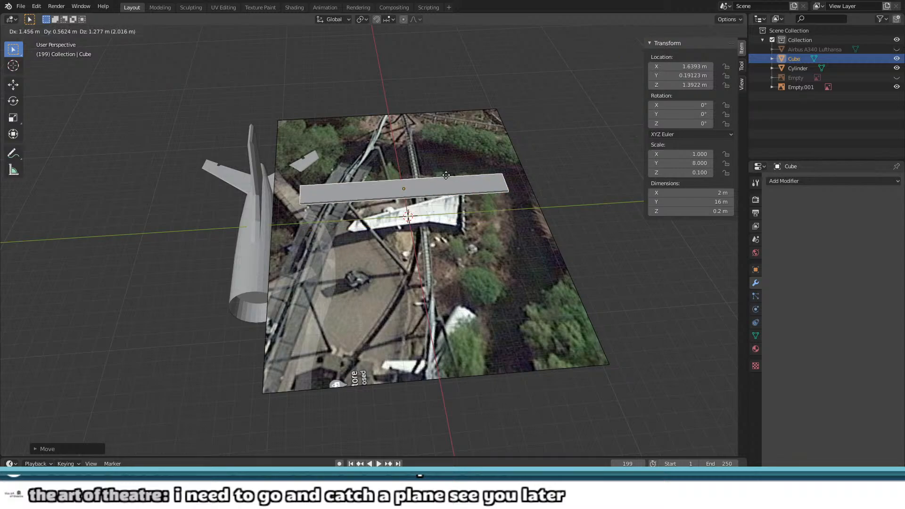
left_click(449, 173)
scroll(267, 211, "up", 4)
middle_click_drag(267, 211, 368, 211)
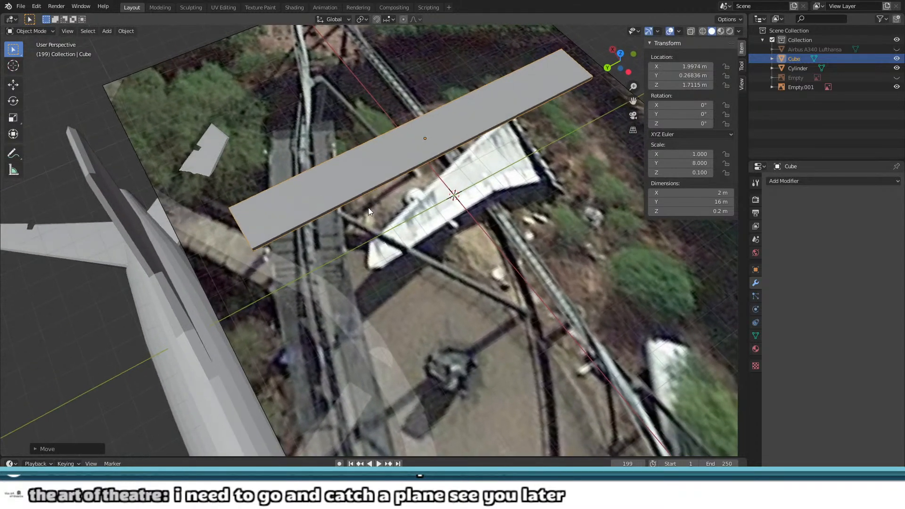
Step: Lower the flat bar close to the reference image, to a Z location of about 0.21 m
key("Tab")
scroll(311, 221, "up", 1)
middle_click_drag(304, 212, 289, 170)
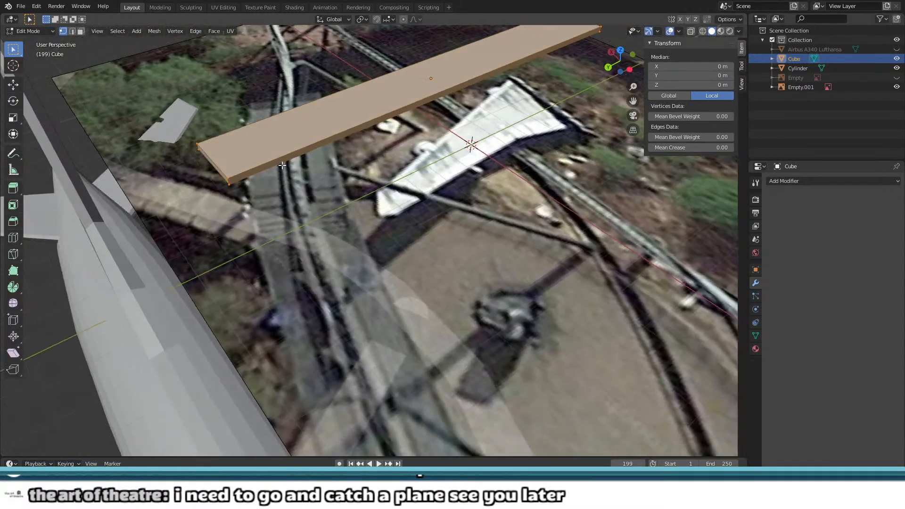
key("Tab")
mouse_move(697, 87)
left_mouse_down()
mouse_move(665, 87)
mouse_move(684, 85)
left_mouse_up()
Step: Select the vertices along the flat bar's long side that faces the satellite wing
key("KP_7")
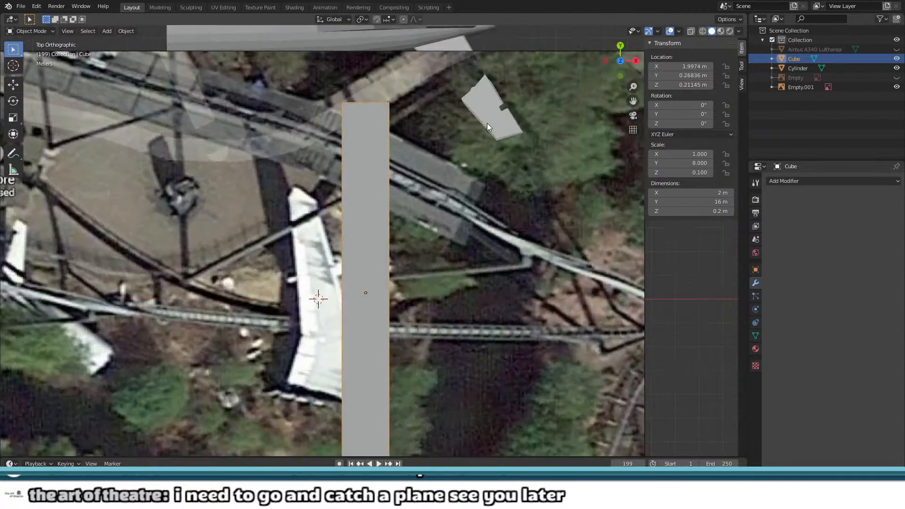
left_click_drag(302, 83, 332, 113, "shift")
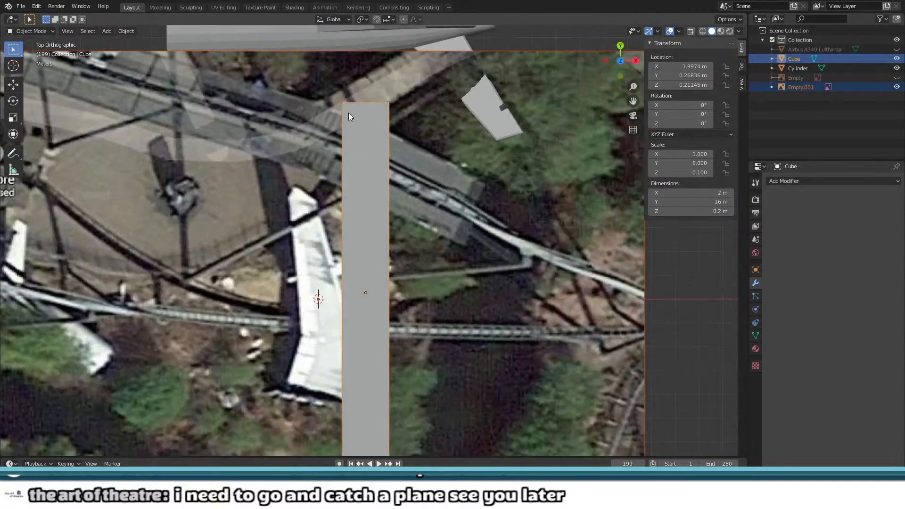
left_click(366, 200)
middle_click_drag(351, 223, 224, 131)
key("Tab")
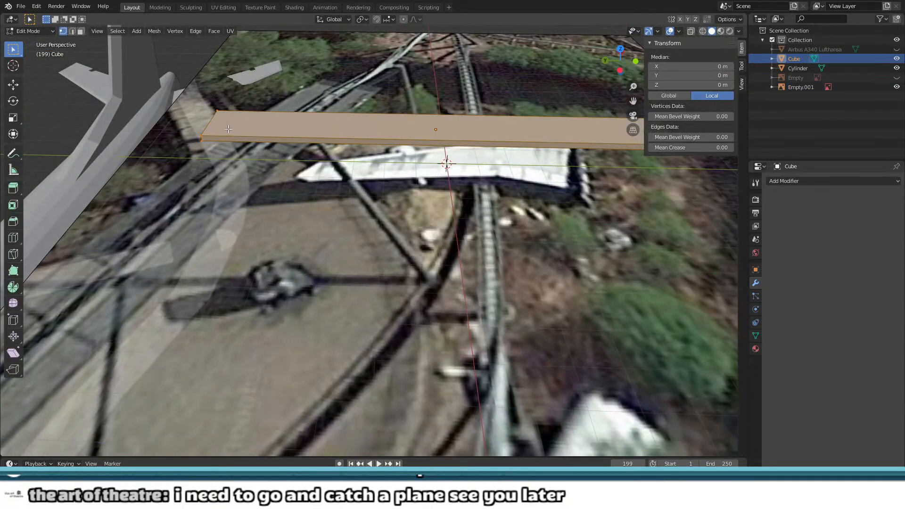
left_click_drag(146, 80, 209, 150)
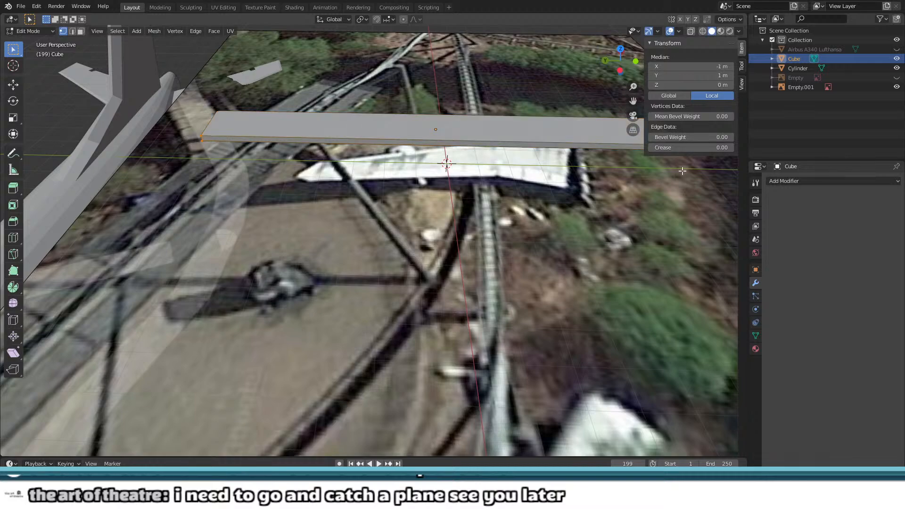
middle_click_drag(492, 173, 389, 194, "shift")
left_click_drag(550, 162, 573, 190, "shift")
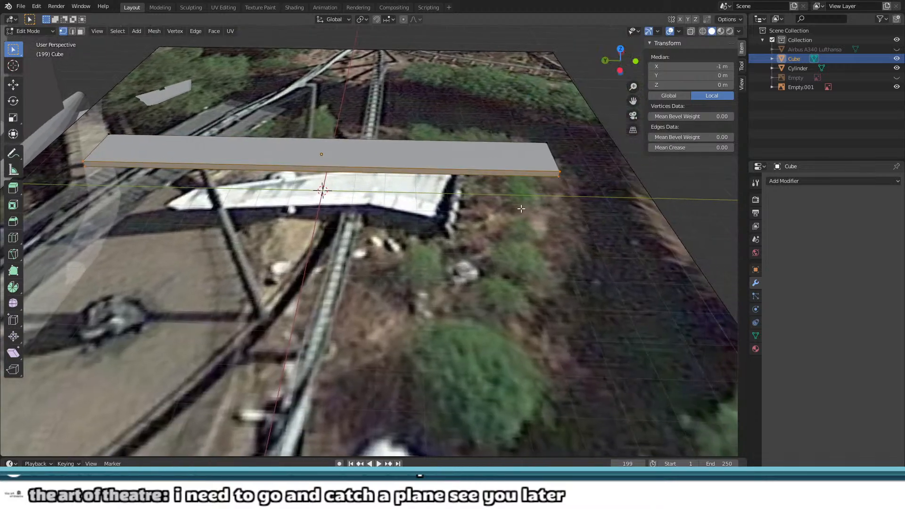
key("KP_7")
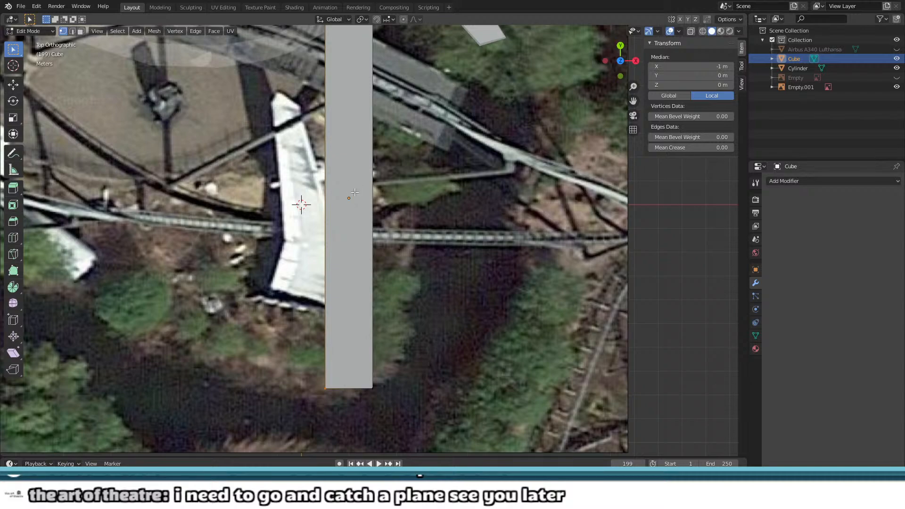
key("Tab")
Step: Move the satellite reference image to about X 7.98 m, Y -4.11 m and rotate it to about -139° around Z
scroll(354, 192, "down", 3)
left_click(455, 265)
key("s")
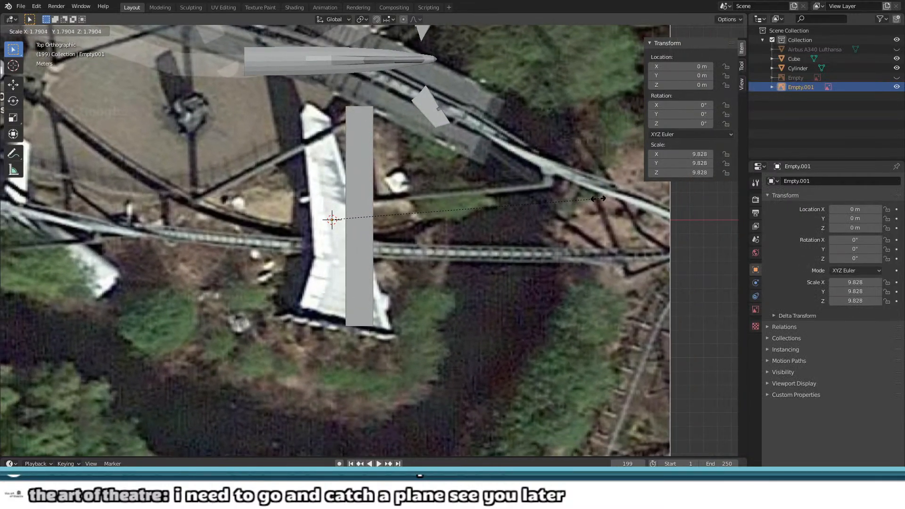
right_click(577, 208)
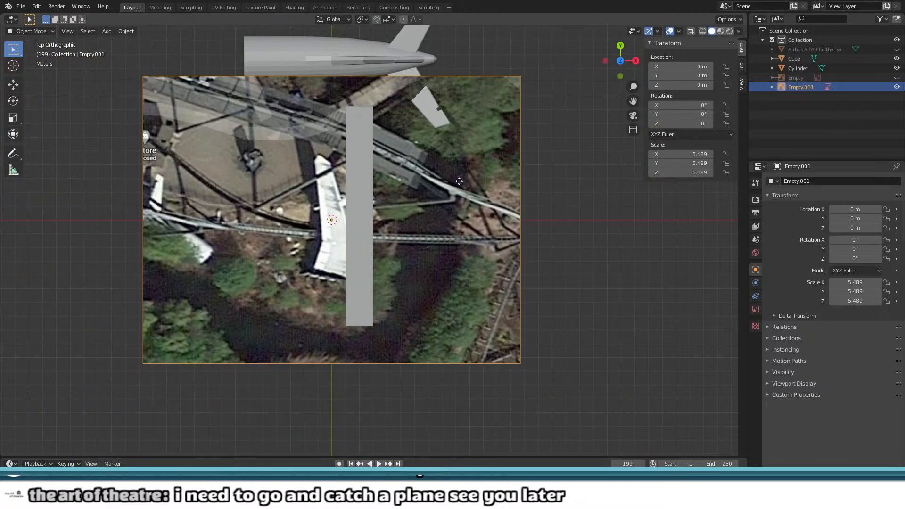
key("g")
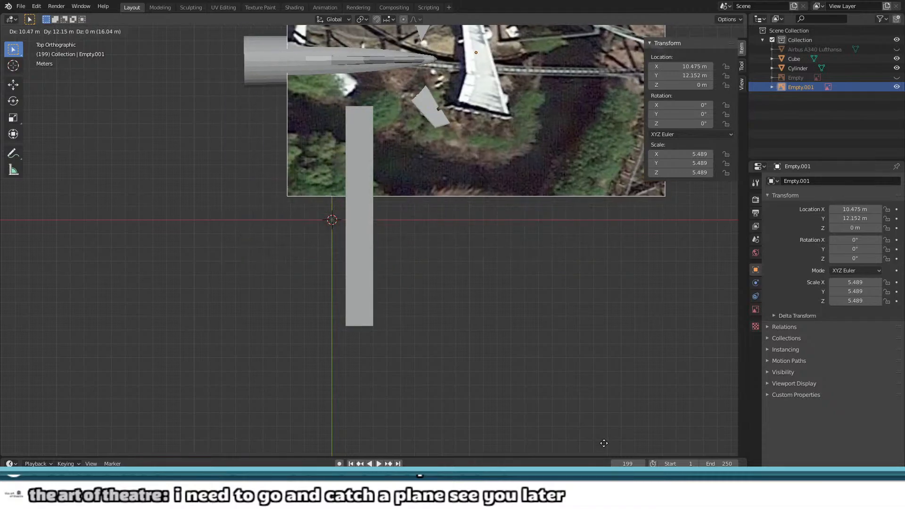
left_click(506, 282)
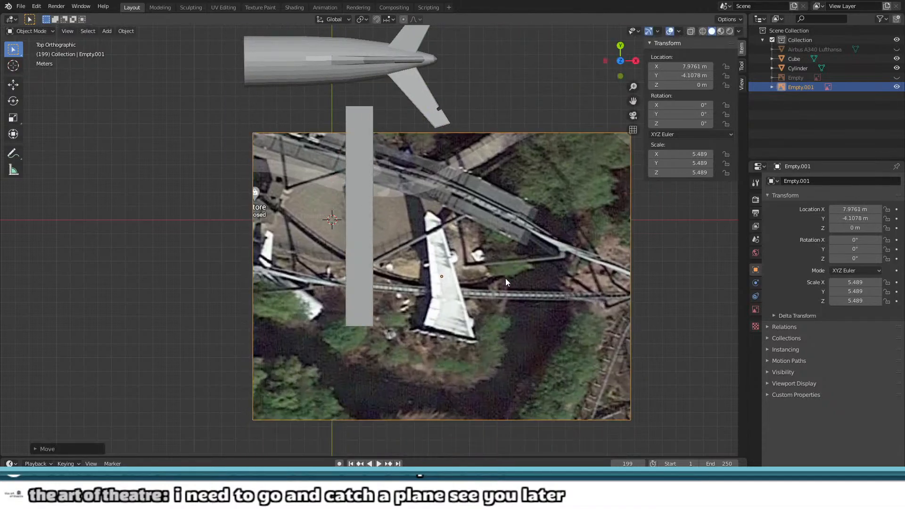
key("r")
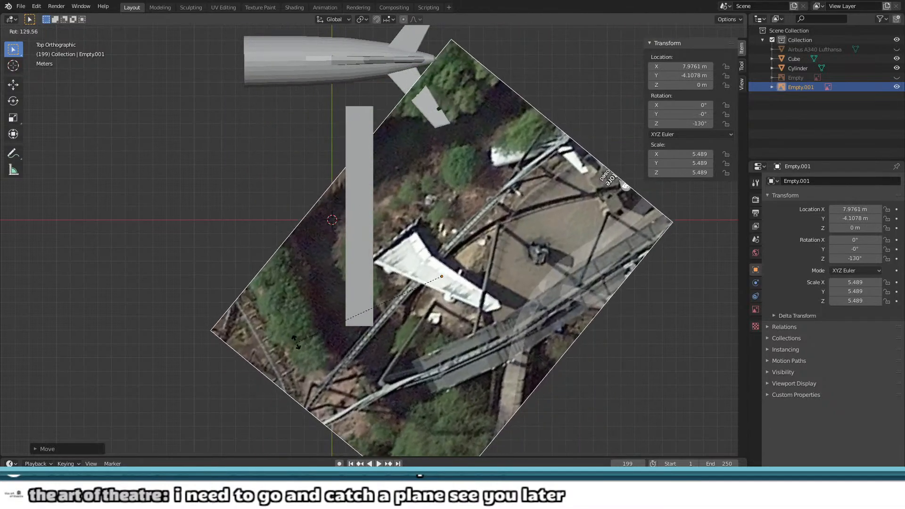
left_click(288, 317)
Step: Shift the reference image toward the modelled tail section and enlarge it to a scale of about 11.84
key("g")
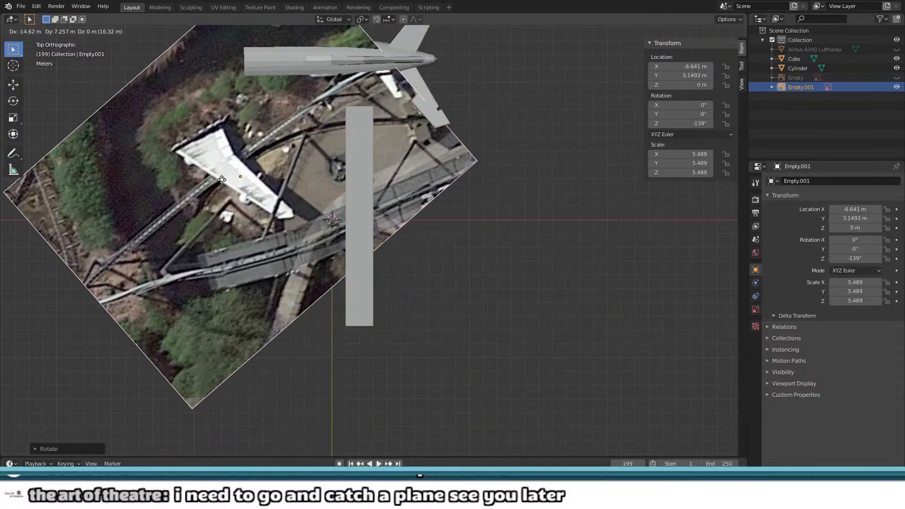
left_click(249, 178)
key("s")
left_click(215, 193)
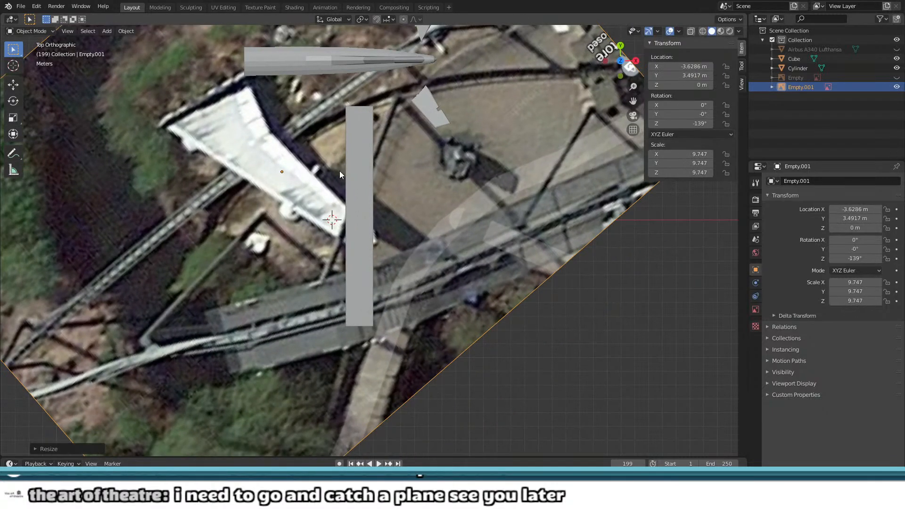
middle_click_drag(339, 172, 307, 300, "shift")
key("g")
left_click(236, 359)
key("s")
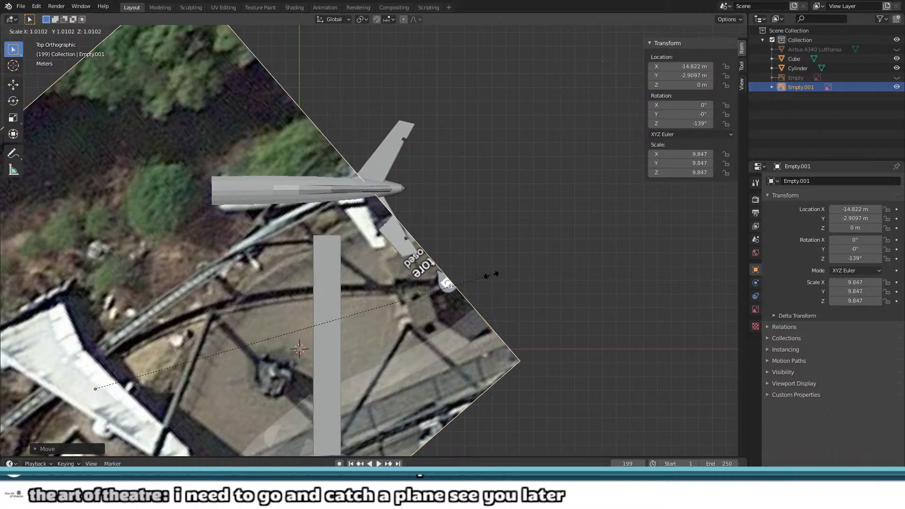
left_click(567, 240)
Step: Line the reference image up with the modelled tail at about X -16.4 m, Y -5.68 m, with a Z rotation of about -139°
key("g")
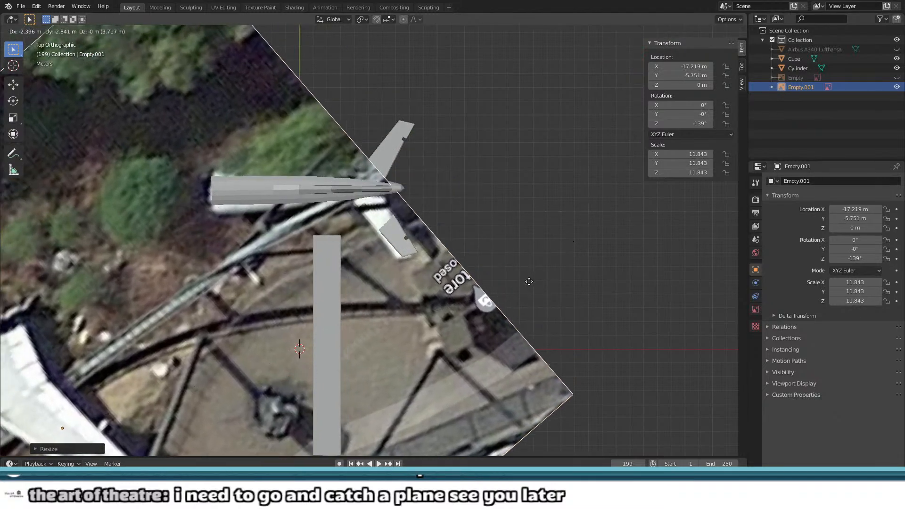
left_click(544, 284)
key("r")
left_click(583, 228)
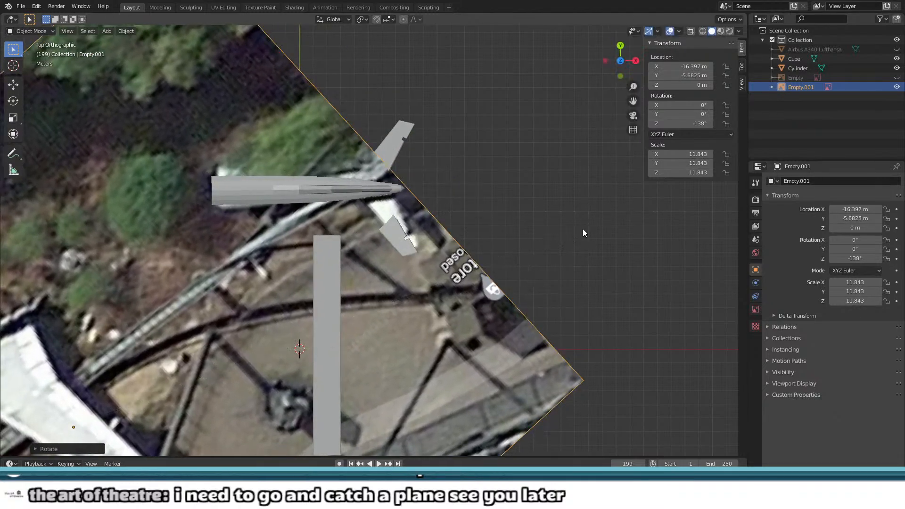
key("r")
left_click(545, 254)
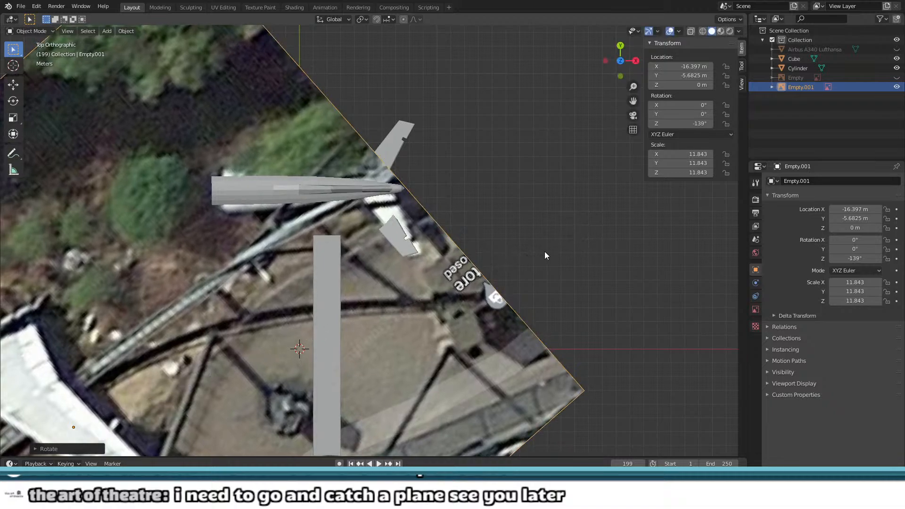
Step: Enlarge the reference image to a scale of about 12.56 and reposition it under the tail at about X -17.8 m, Y -6.74 m
key("s")
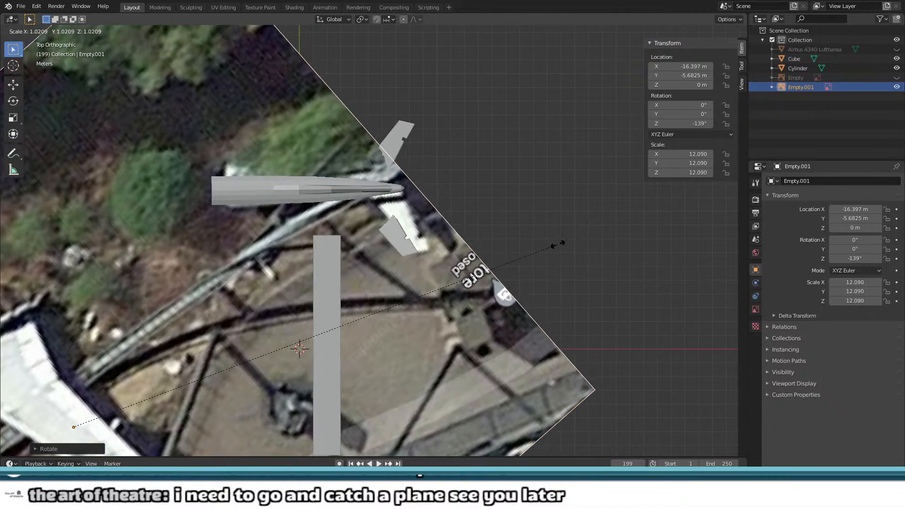
left_click(555, 249)
key("g")
left_click(528, 254)
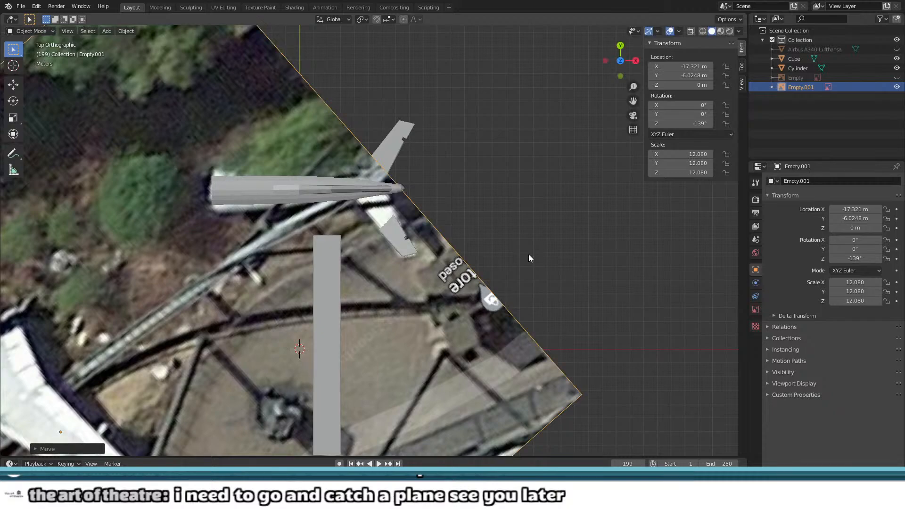
key("s")
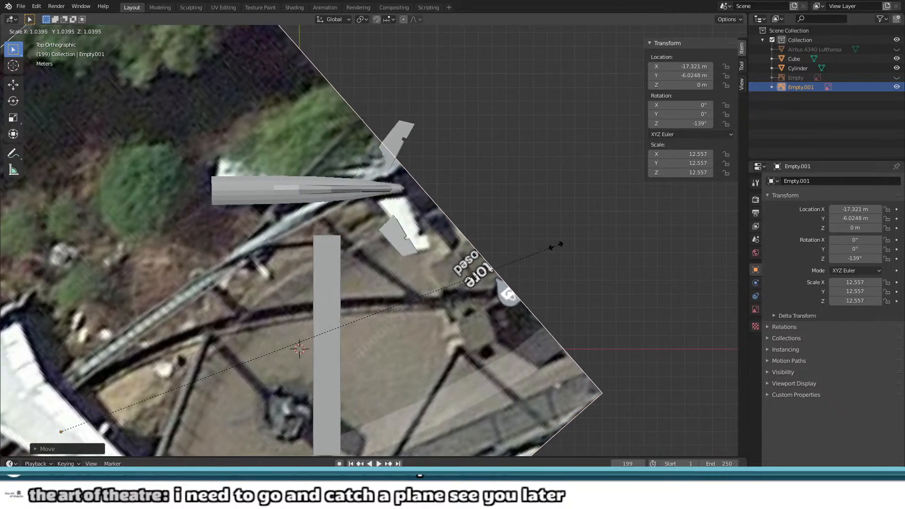
left_click(554, 249)
key("g")
left_click(546, 256)
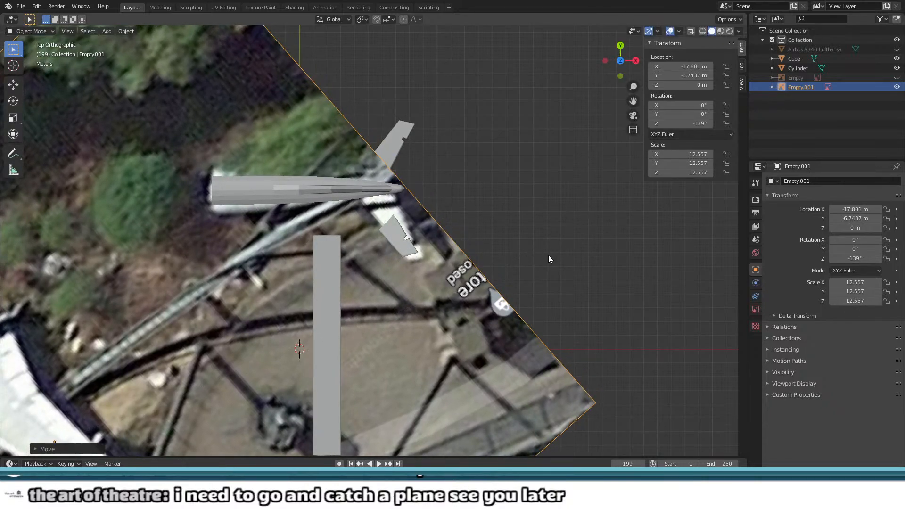
Step: Rotate the reference image to about -138° around Z and shift it to about X -17.22 m, Y -6.78 m
key("r")
left_click(558, 242)
key("g")
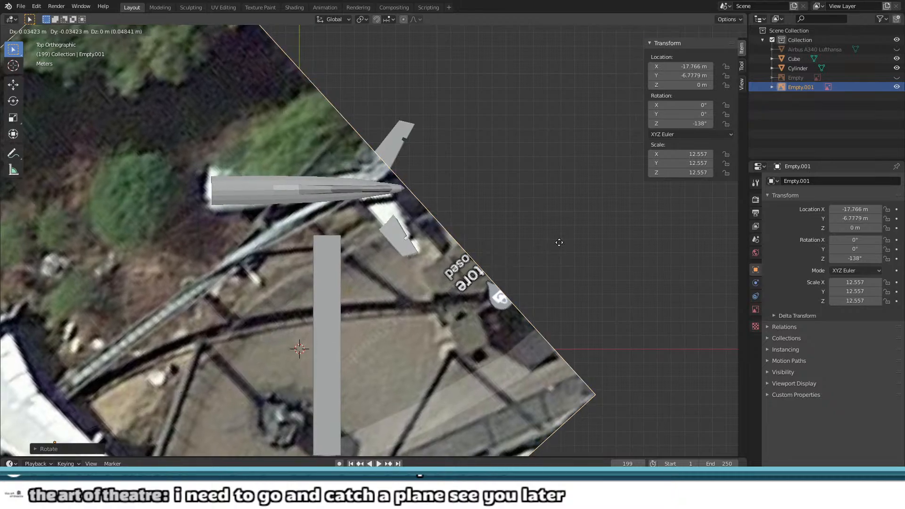
left_click(568, 241)
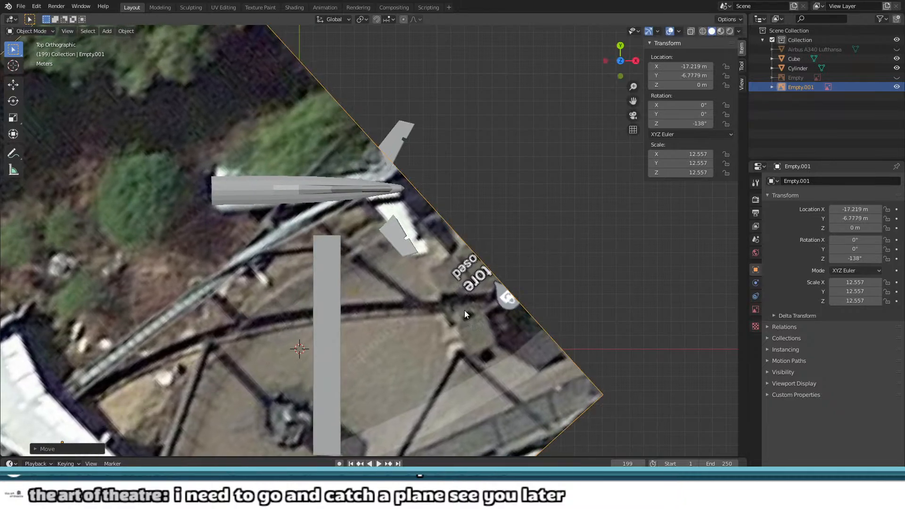
Step: Move the reference image so its wing lies under the flat bar, and rotate it until the wing runs along the bar
middle_click_drag(465, 310, 451, 67)
scroll(412, 244, "down", 4)
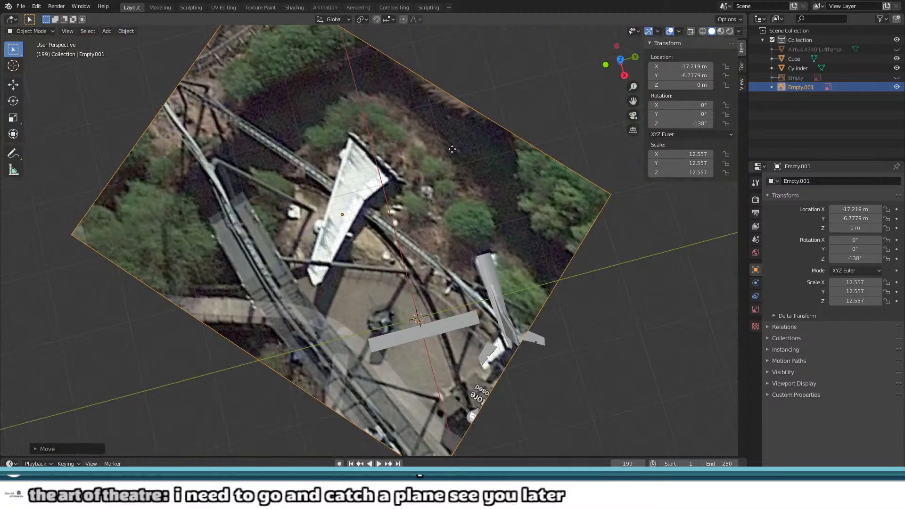
key("r")
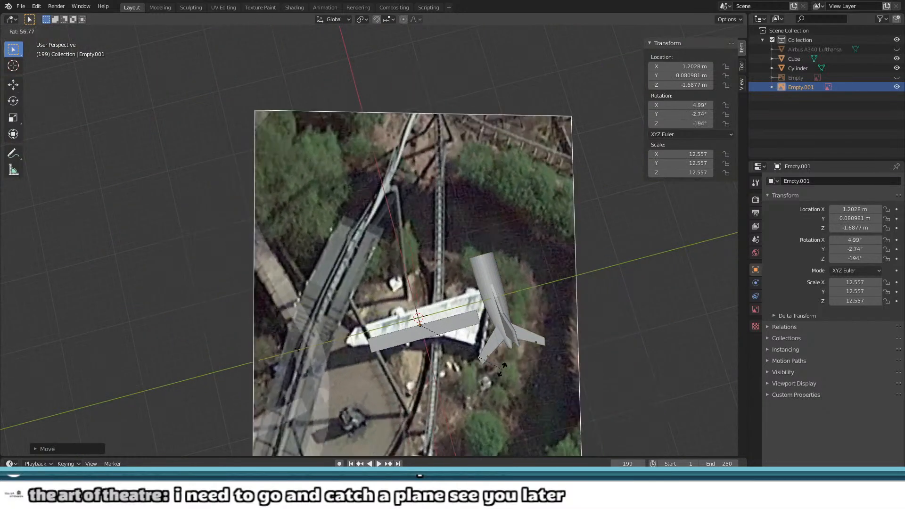
left_click(496, 315)
middle_click_drag(496, 316, 1, 316)
scroll(372, 244, "up", 5)
middle_click_drag(239, 172, 527, 275, "shift")
Step: Move the bar's outer end vertices onto the satellite wing's tip, to a local median of about X -0.91 m, Y -1.4 m
left_click(380, 267)
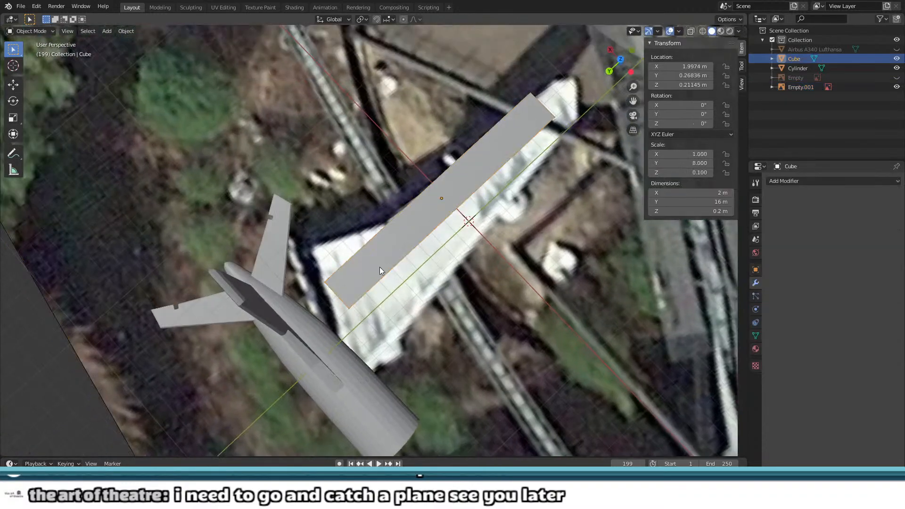
key("Tab")
middle_click_drag(380, 267, 329, 232)
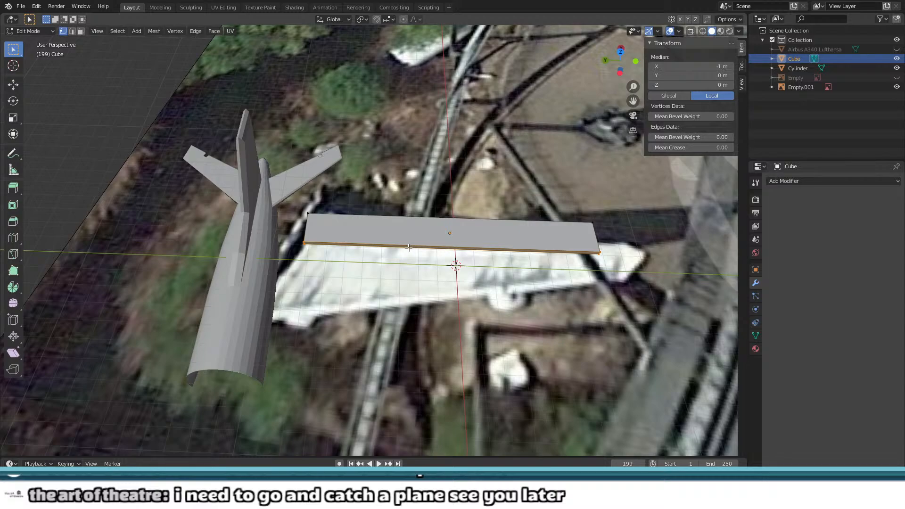
key("KP_7")
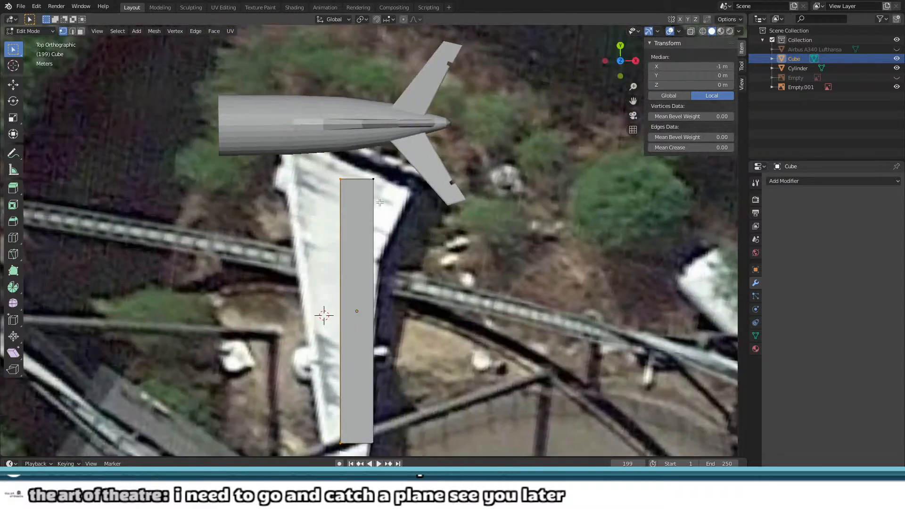
scroll(380, 203, "up", 2)
scroll(358, 341, "down", 5)
middle_click_drag(357, 341, 348, 184, "shift")
scroll(385, 244, "up", 1)
scroll(385, 243, "up", 2)
left_click_drag(344, 178, 428, 212)
key("KP_7")
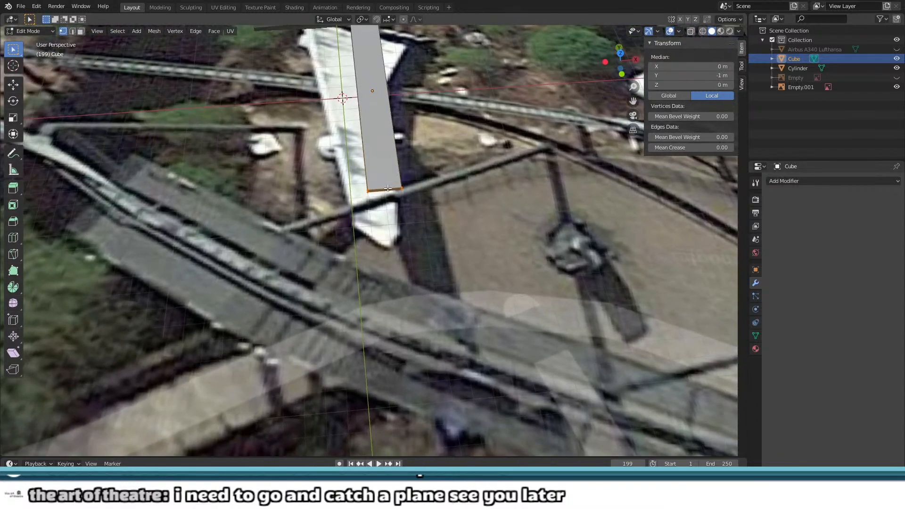
scroll(388, 188, "up", 1)
middle_click_drag(316, 186, 303, 221, "shift")
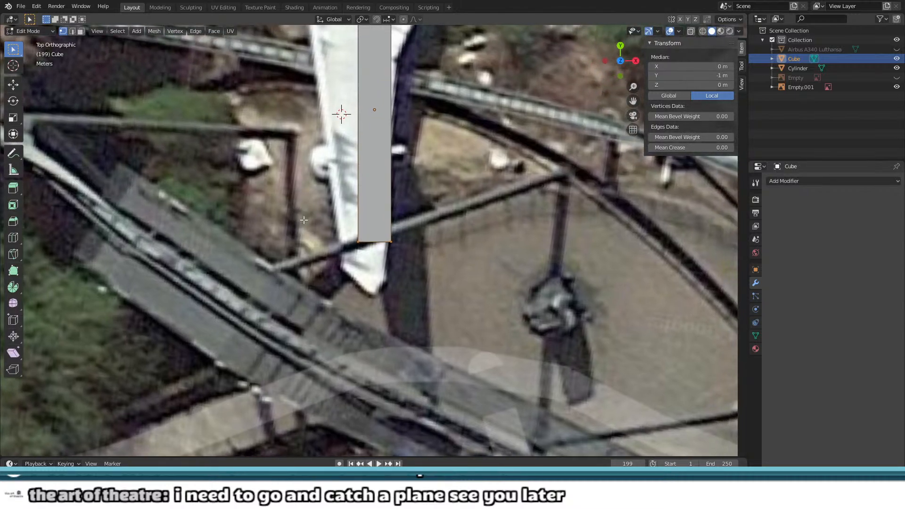
key("g")
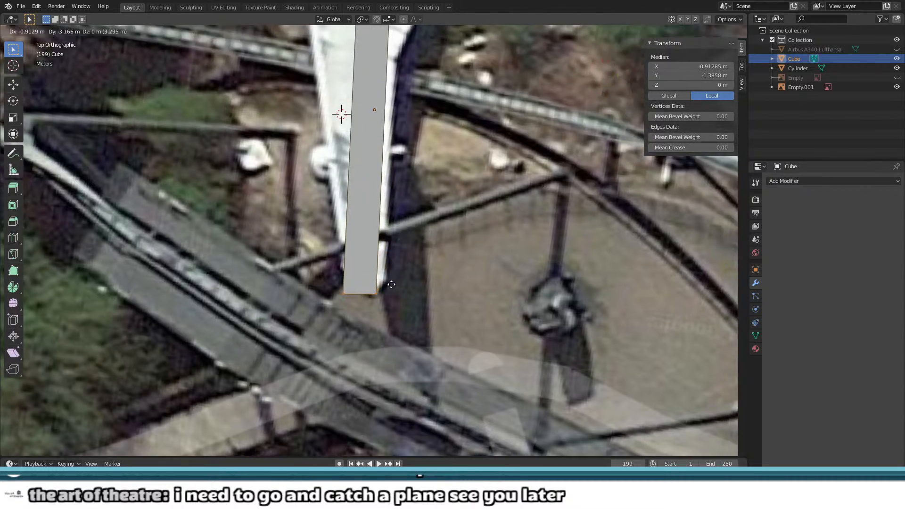
left_click(353, 285)
Step: Move the outer corner edge on the bar's -X side back to match the wing's slanted tip, and select a vertex at the opposite corner
middle_click_drag(372, 280, 356, 217)
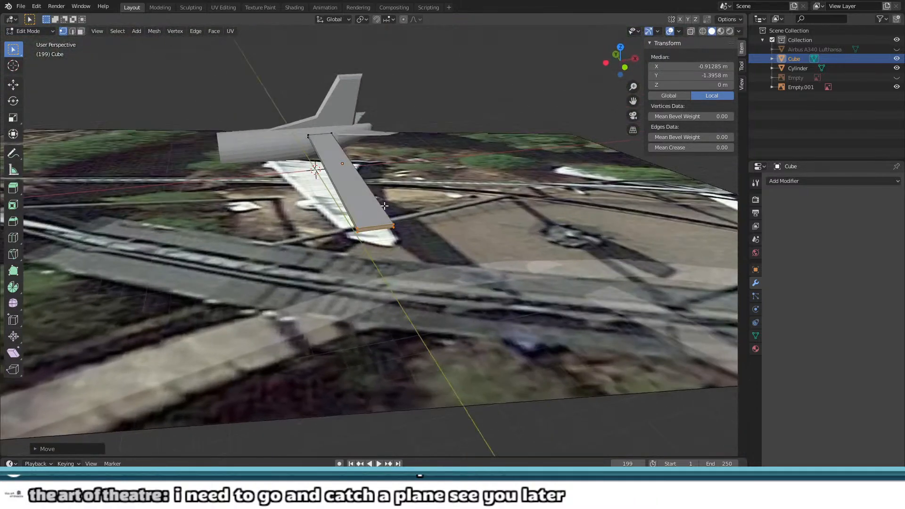
key("KP_7")
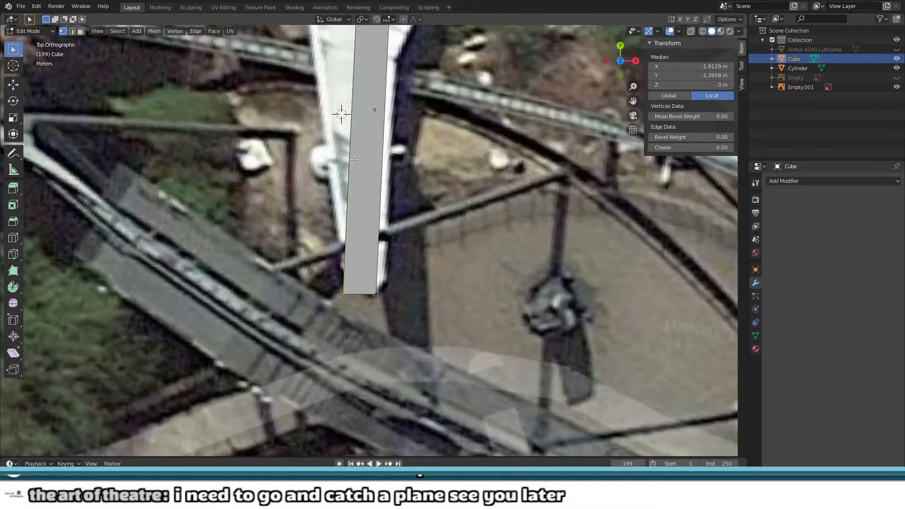
key("g")
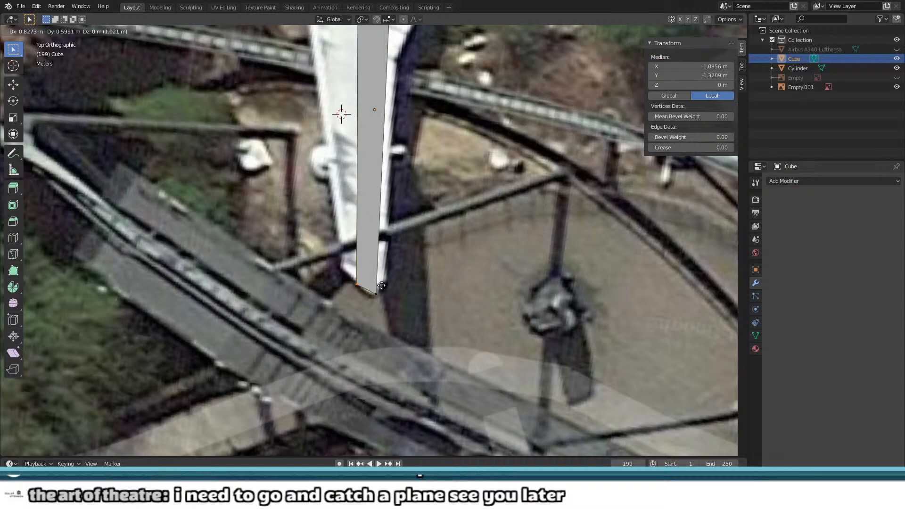
left_click(368, 278)
left_click(375, 293)
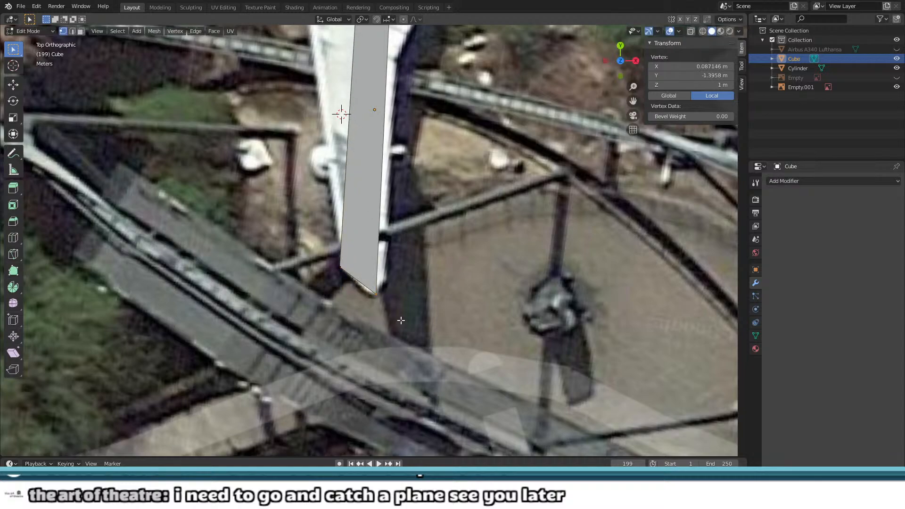
Step: Move the outer corner edge on the bar's +X side to a local median of about X -0.14 m, Y -1.4 m
middle_click_drag(400, 319, 406, 286)
left_click(372, 262, "shift")
key("KP_7")
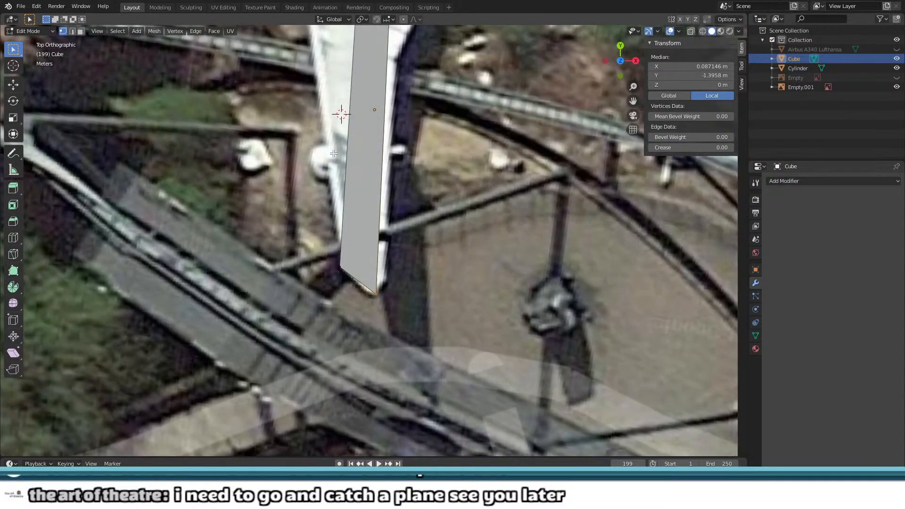
key("g")
left_click(392, 240)
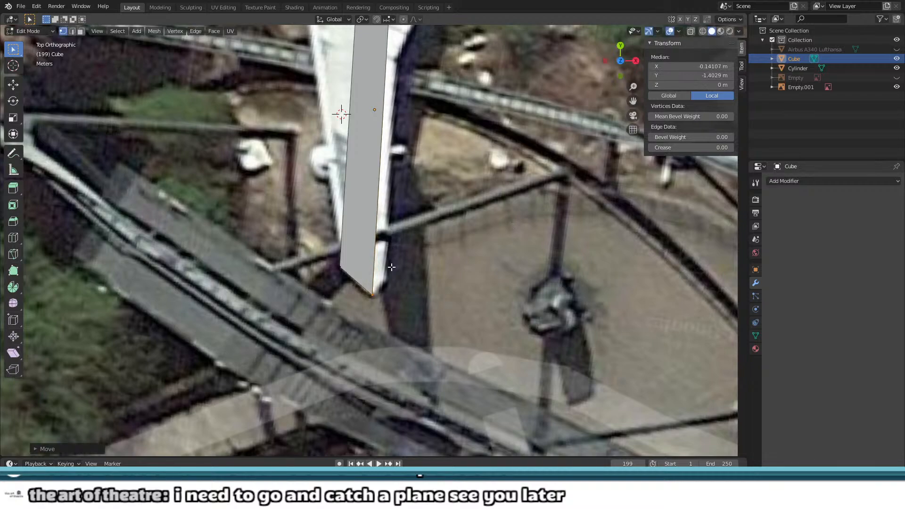
Step: Try to widen the bar's tip by moving the outer corner edge towards +X and extruding it
key("g")
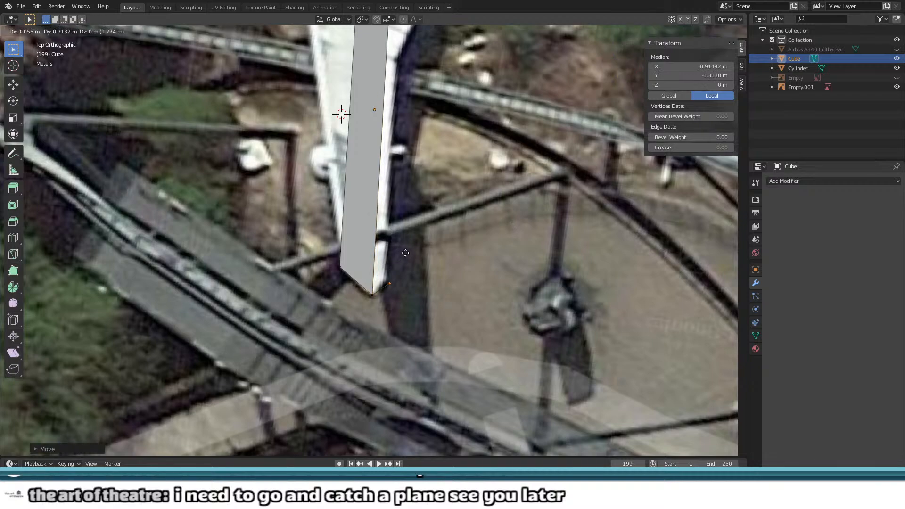
left_click(411, 258)
key("e")
left_click(413, 258)
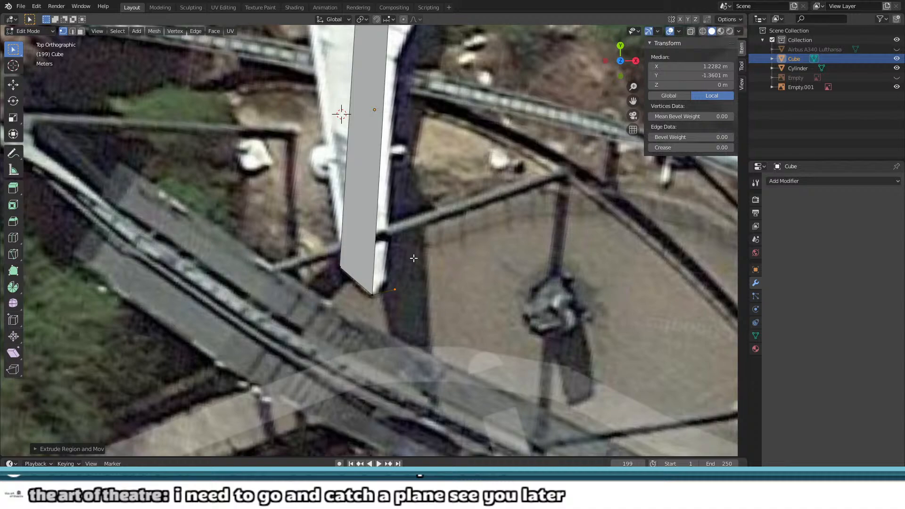
left_click(413, 285)
middle_click_drag(411, 281, 339, 209)
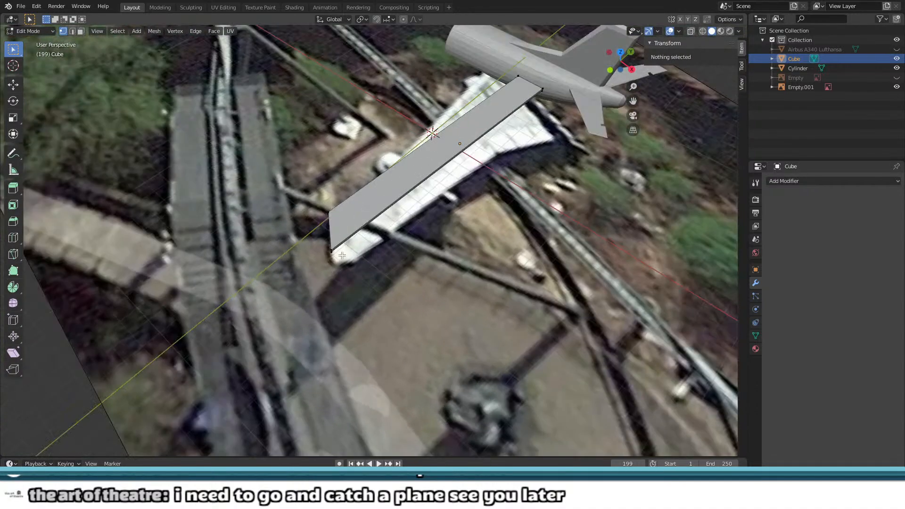
Step: Subdivide the upper long edge on the bar's +X side into four equal segments
scroll(345, 263, "up", 5)
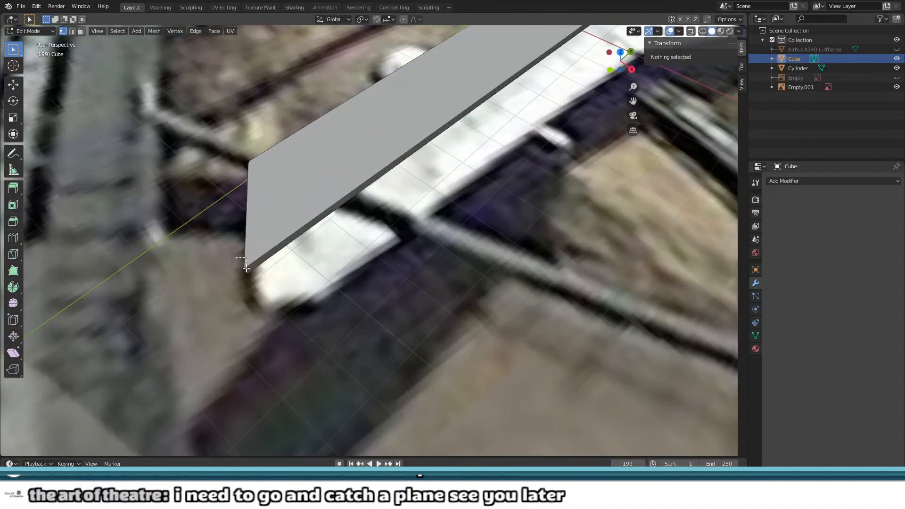
left_click(246, 267)
middle_click_drag(246, 268, 505, 145)
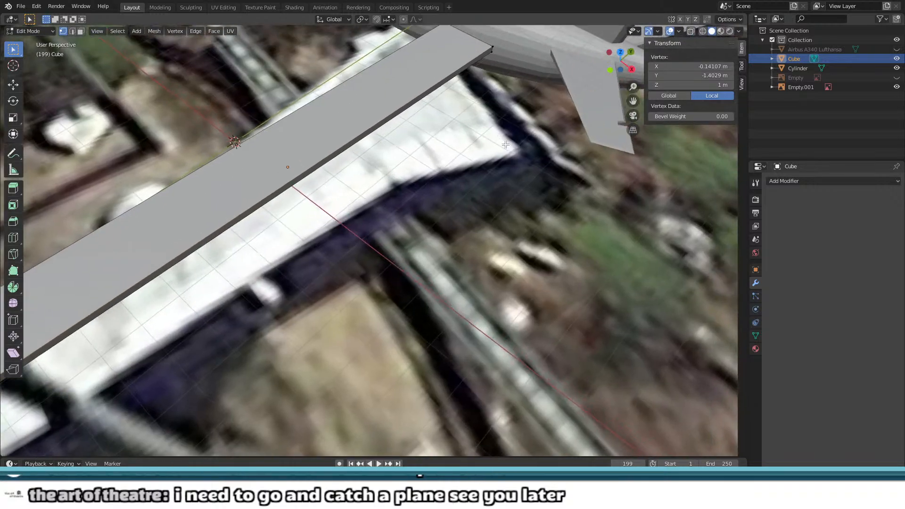
left_click_drag(500, 50, 497, 50)
right_click(497, 50)
left_click(497, 50)
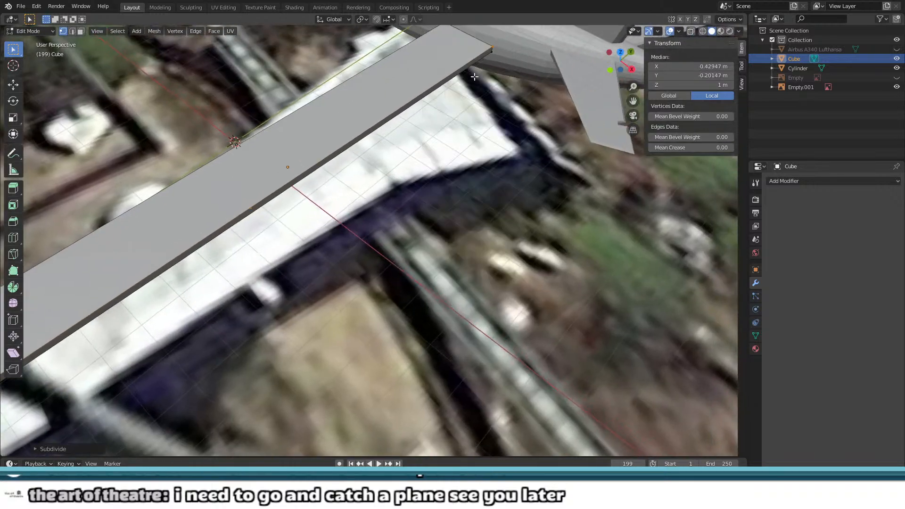
right_click(467, 96)
key("Escape")
Step: Subdivide the matching lower long edge on the bar's +X side into four equal segments
middle_click_drag(470, 94, 428, 127)
left_click(587, 93)
middle_click_drag(588, 101, 278, 192)
left_click(160, 222, "shift")
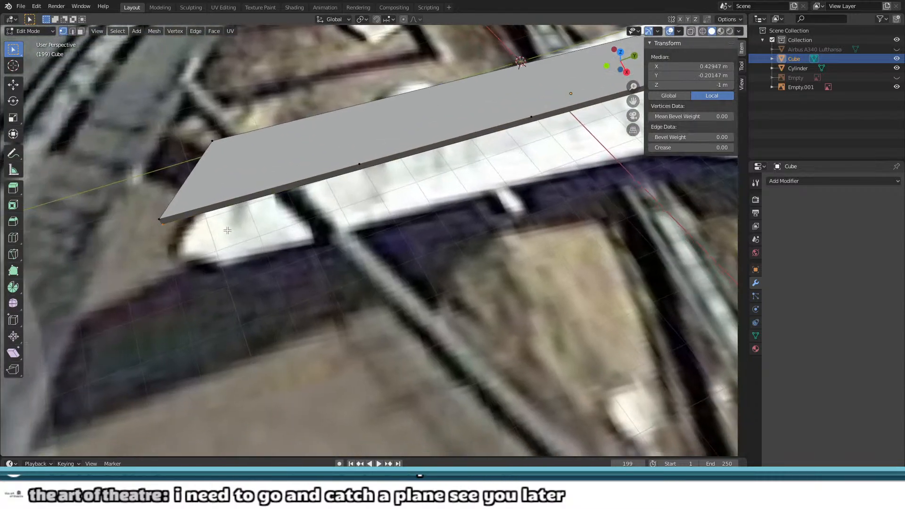
right_click(160, 224)
left_click(236, 227)
Step: Connect the three upper and lower vertex pairs along the bar's +X side with vertical edges
left_click(376, 186)
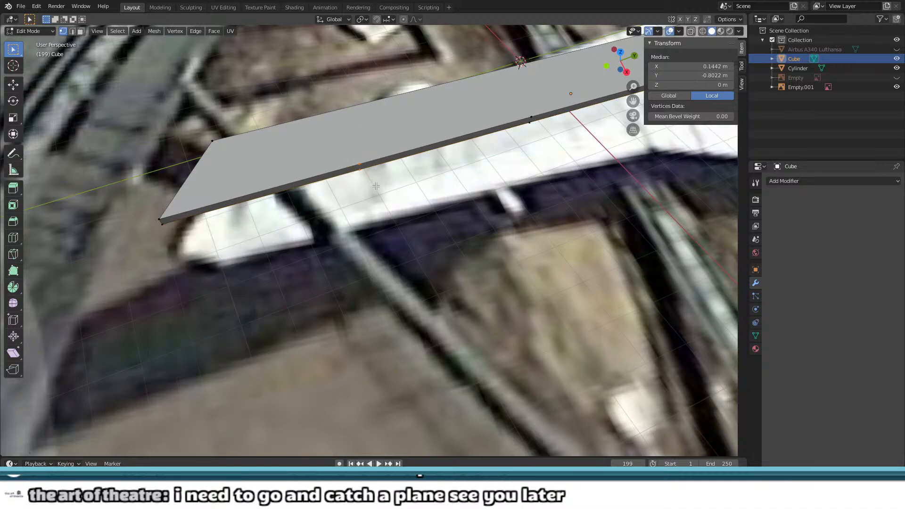
key("j")
left_click_drag(512, 89, 550, 153)
key("j")
middle_click_drag(559, 137, 369, 195, "shift")
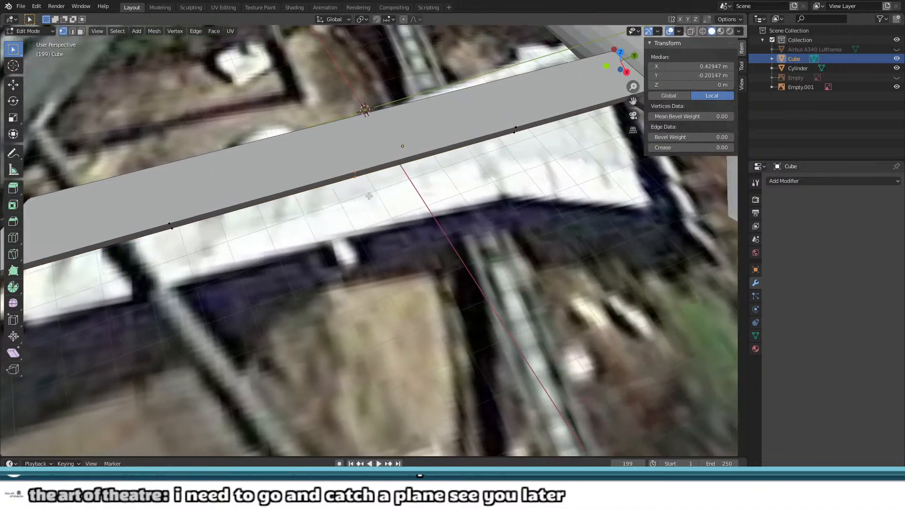
left_click_drag(509, 107, 534, 151)
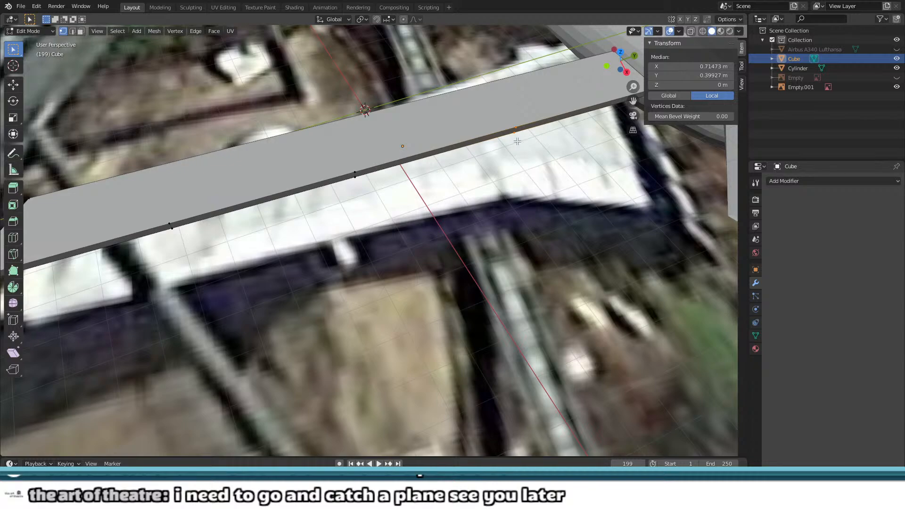
key("j")
Step: Move the new vertical edge nearest the tip onto the satellite wing's rear tip corner, at about local X 0.48 m, Y -1.29 m
scroll(517, 148, "down", 3)
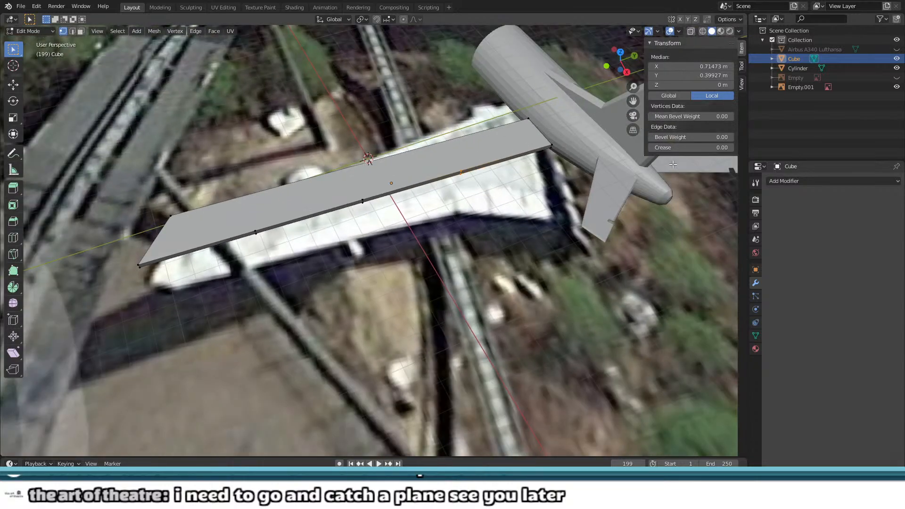
key("KP_7")
middle_click_drag(688, 294, 388, 192)
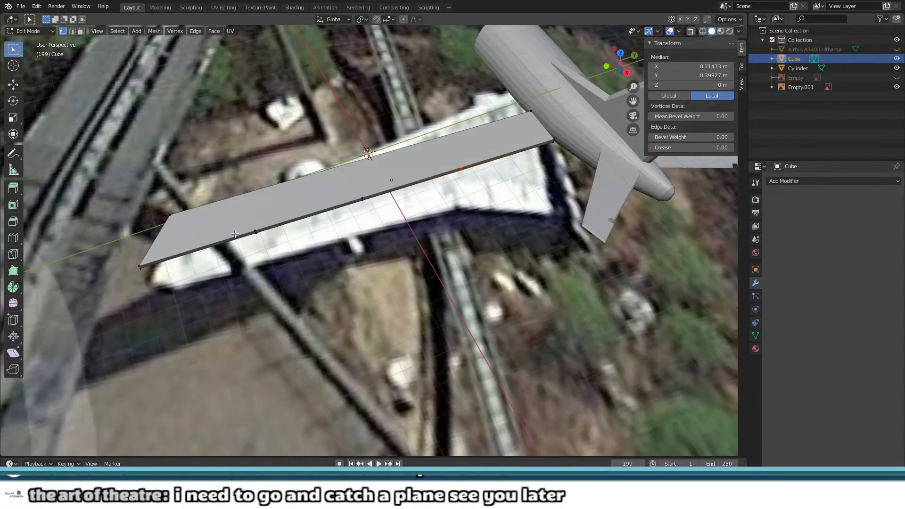
key("KP_7")
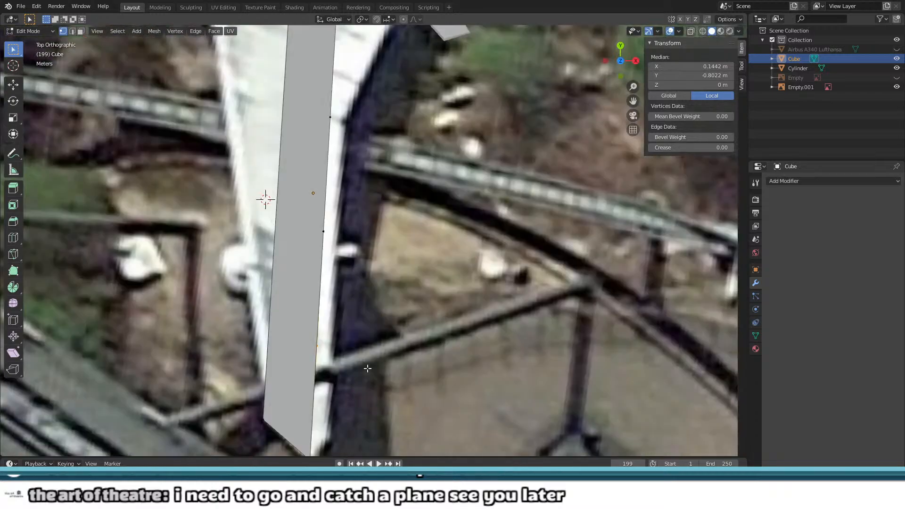
middle_click_drag(368, 368, 346, 217, "shift")
key("g")
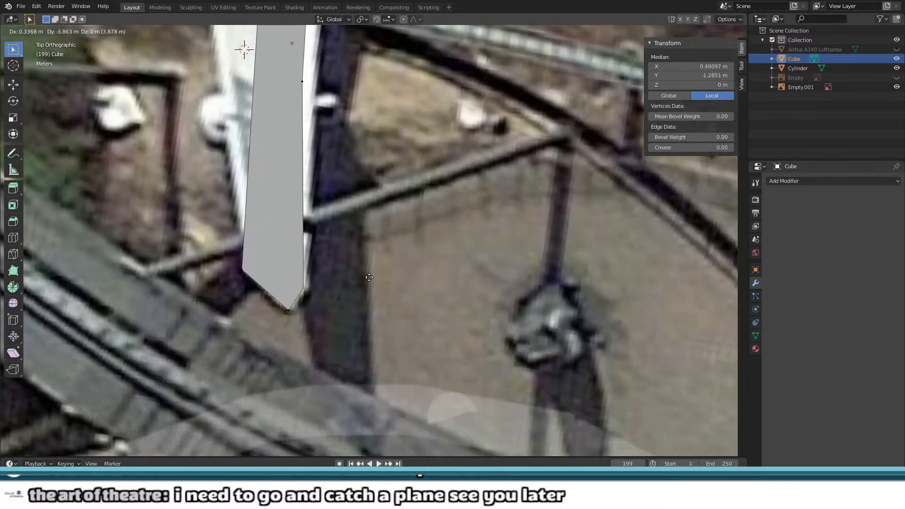
left_click(369, 277)
Step: Move the middle vertical edge to the bend in the satellite wing's trailing edge, at about local X 1.4 m, Y 0.38 m
middle_click_drag(370, 166, 352, 260, "shift")
middle_click_drag(276, 175, 253, 172)
left_click(326, 128)
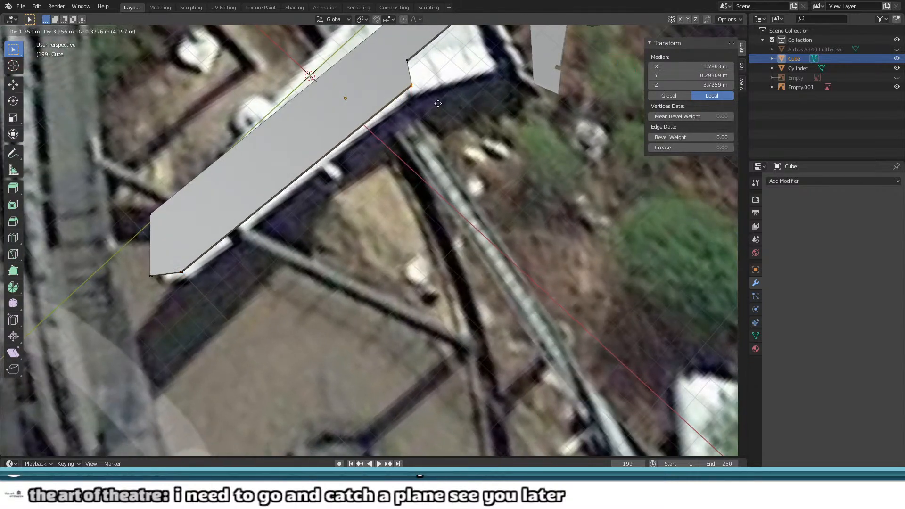
key("KP_7")
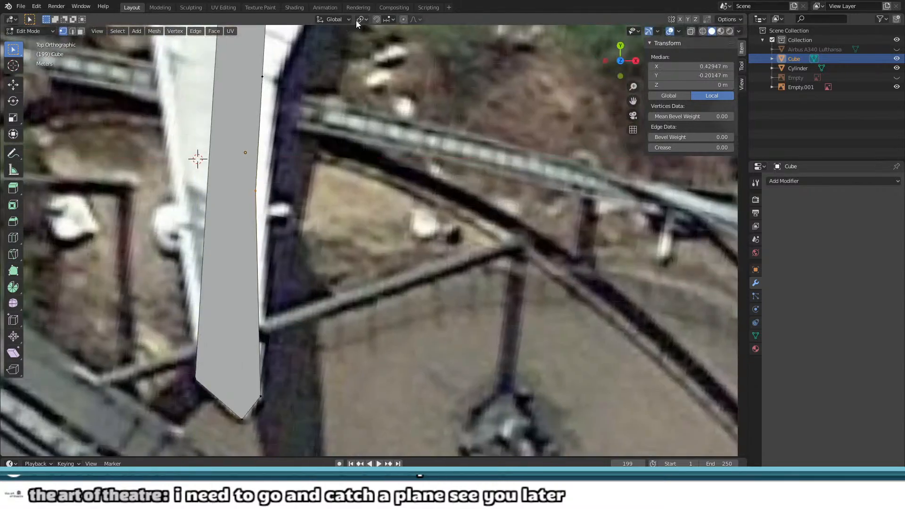
middle_click_drag(342, 150, 391, 244, "shift")
key("g")
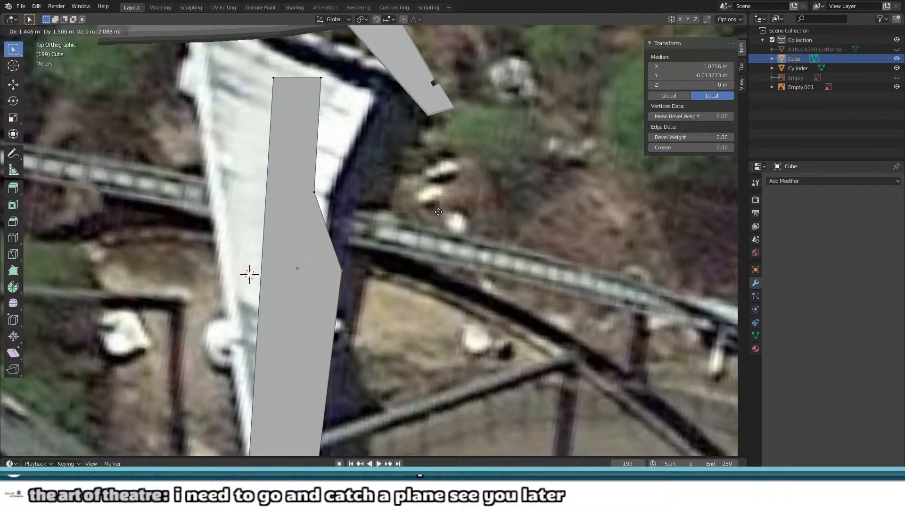
left_click(426, 137)
Step: Move the remaining new vertical edge onto the rear corner of the satellite wing's root, at about local X 3.37 m, Y 0.92 m
middle_click_drag(344, 160, 388, 156, "shift")
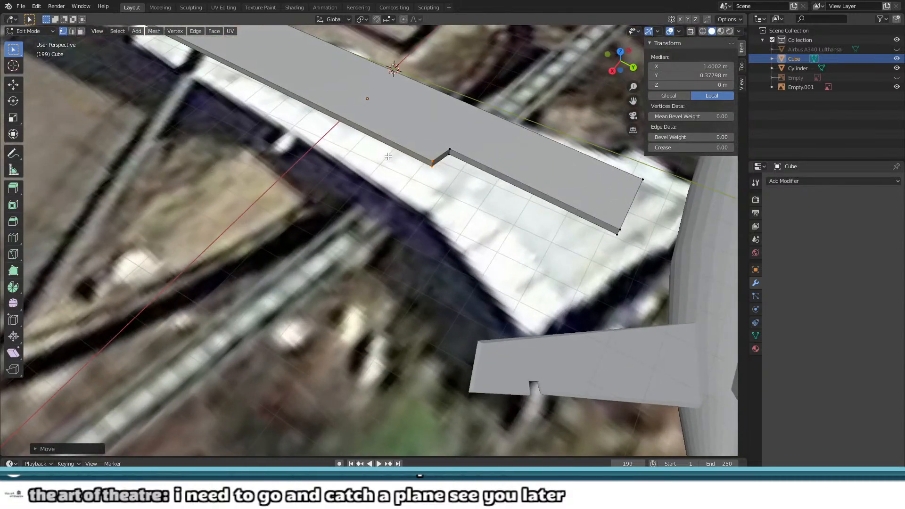
left_click(451, 151)
key("KP_7")
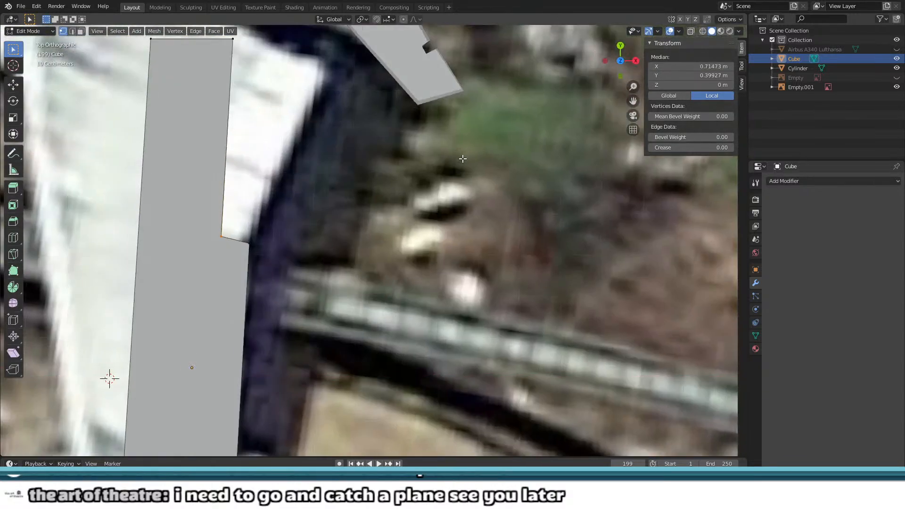
middle_click_drag(109, 377, 172, 467, "shift")
key("g")
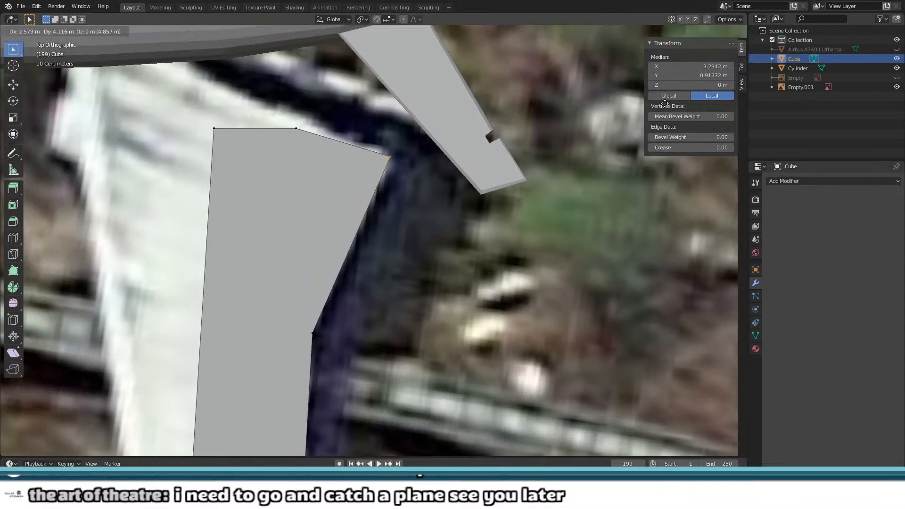
left_click(670, 101)
Step: Move the inner end's +X corner edge across to the front of the wing root, at about local X -3.71 m, Y 1.32 m
middle_click_drag(197, 137, 311, 250, "shift")
left_click(392, 244)
middle_click_drag(392, 243, 435, 343)
key("KP_7")
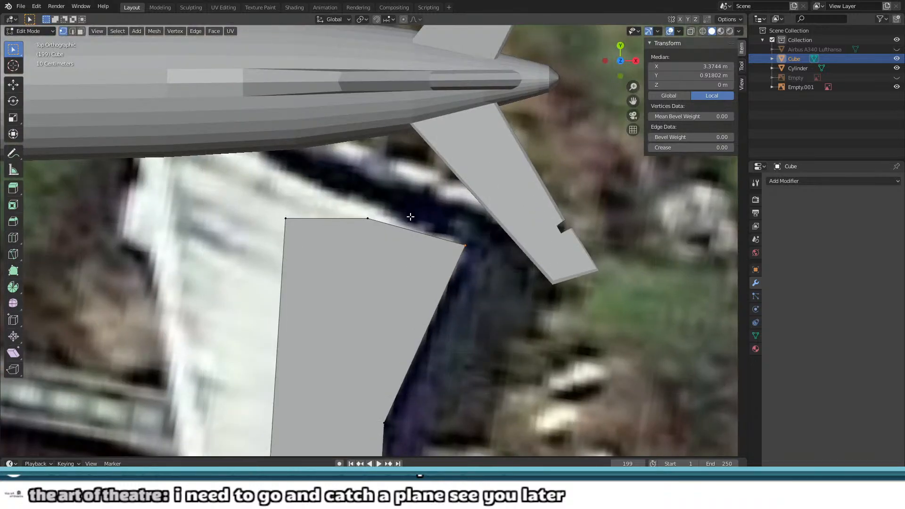
middle_click_drag(434, 172, 420, 218, "shift")
middle_click_drag(352, 255, 298, 236)
key("KP_7")
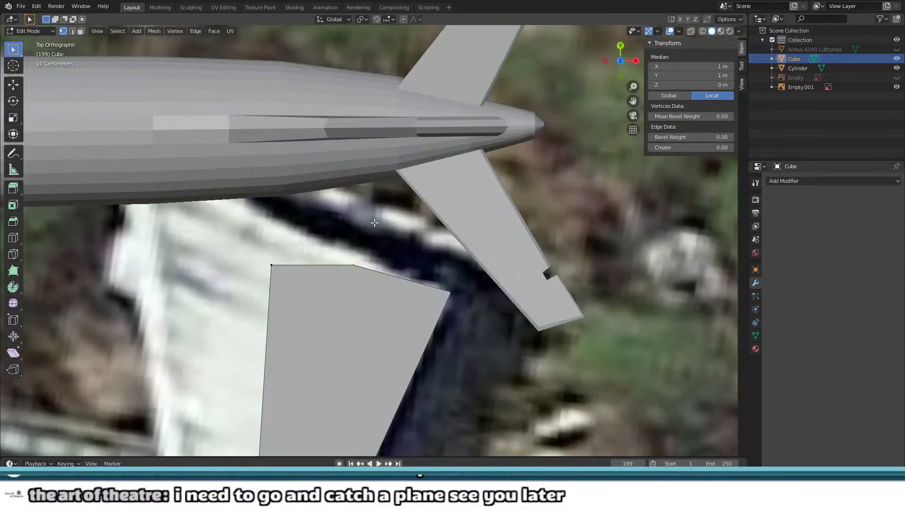
key("g")
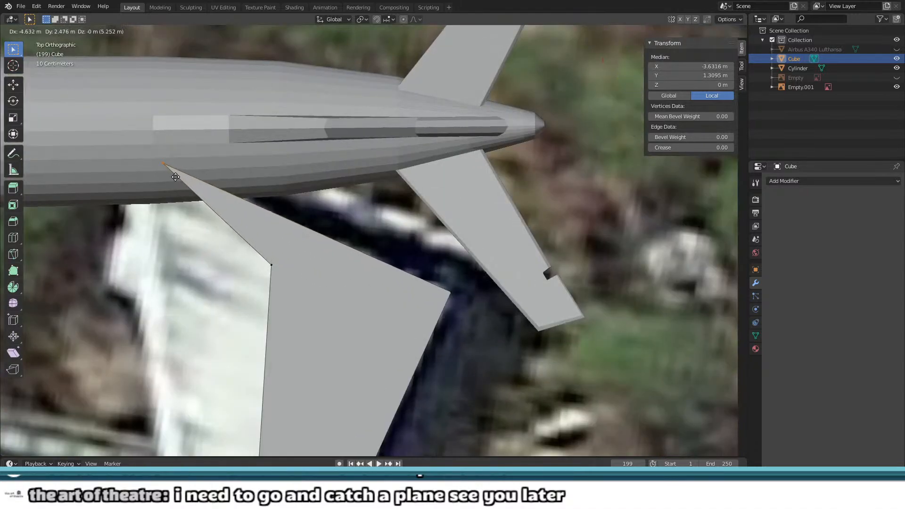
left_click(179, 177)
Step: Hide the Cylinder tail section and align the moved corner edge with the satellite wing root's front corner
left_click(896, 67)
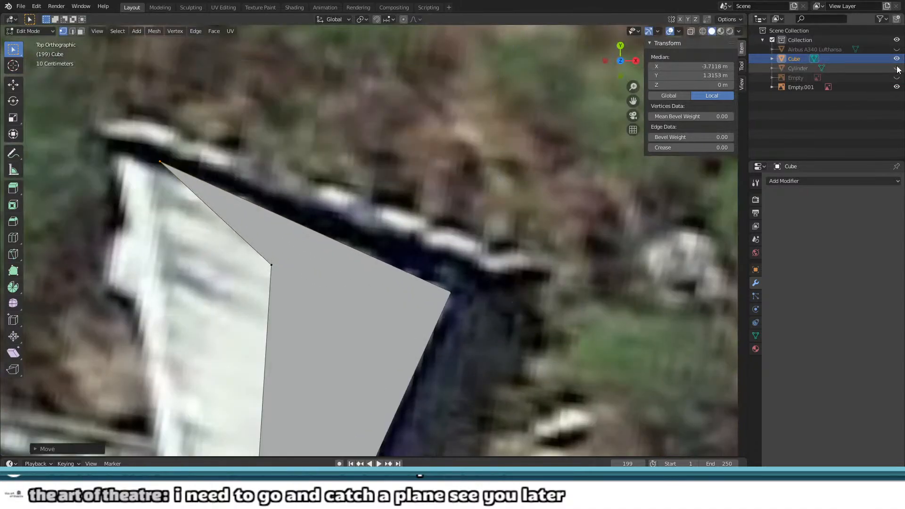
middle_click_drag(151, 214, 362, 200, "shift")
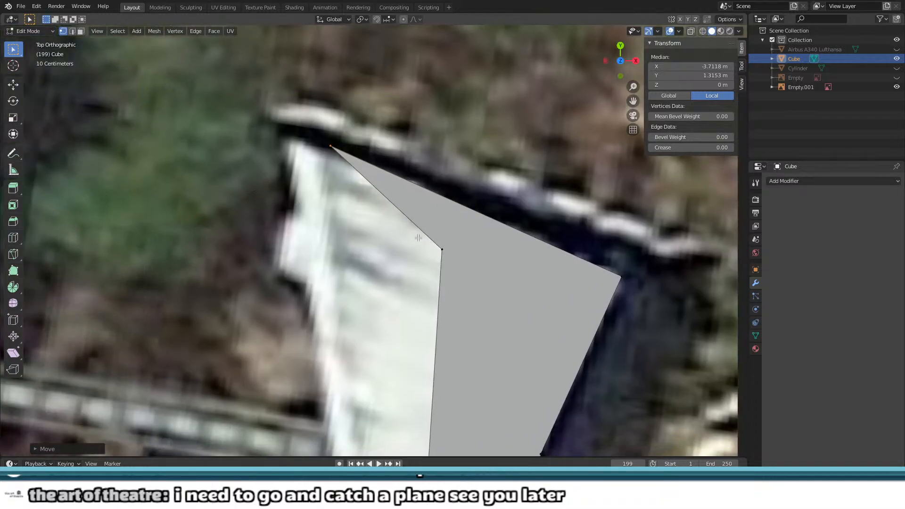
key("g")
left_click(367, 220)
Step: Move the inner end's -X corner edge onto the satellite wing's leading edge, shift it further along the wing, and return to Object Mode
middle_click_drag(437, 263, 450, 247)
left_click(449, 246)
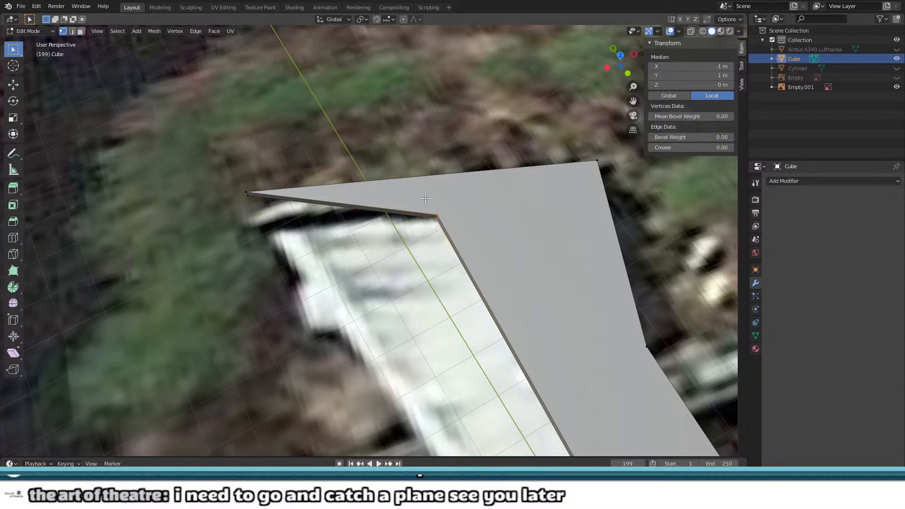
key("KP_7")
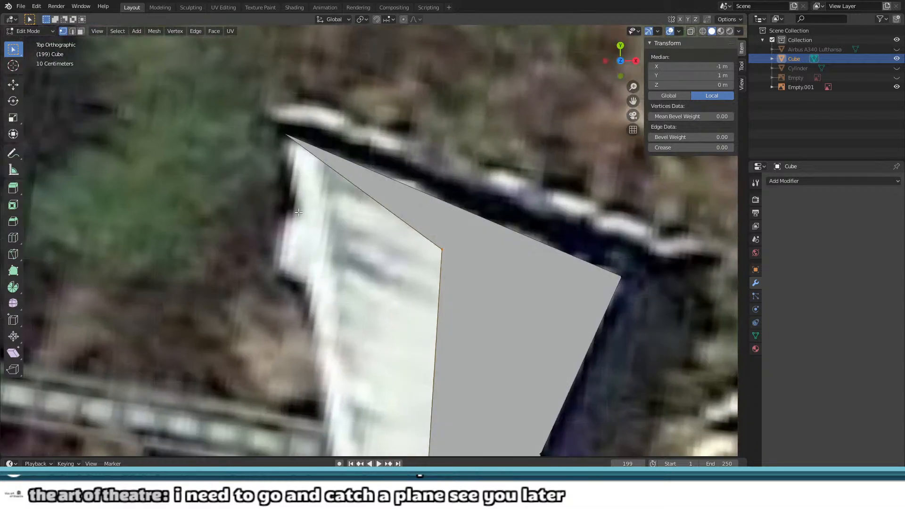
key("g")
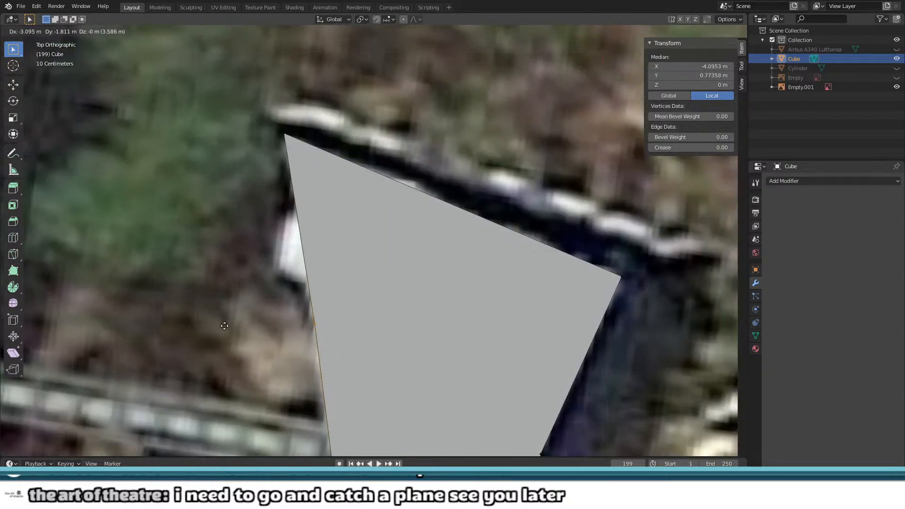
left_click(224, 325)
middle_click_drag(366, 312, 352, 253, "shift")
scroll(386, 299, "down", 6)
key("g")
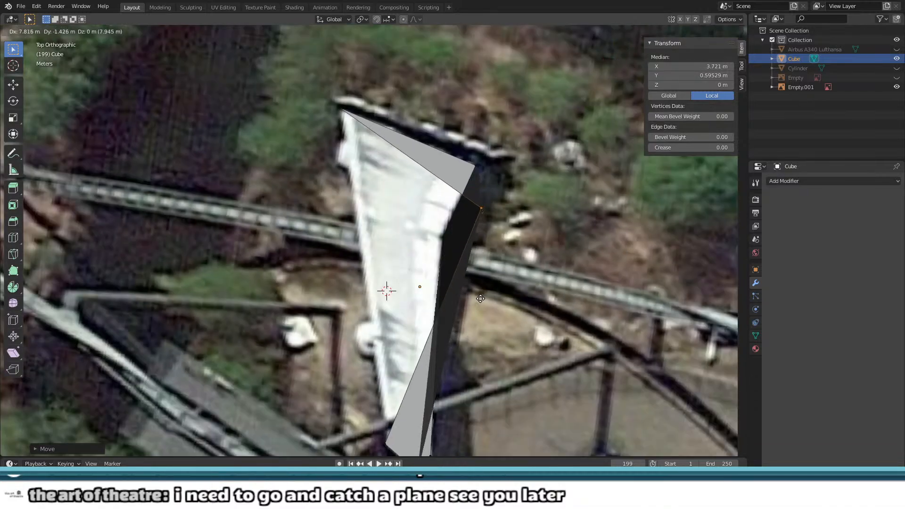
left_click(365, 385)
key("Tab")
Step: Compare the wing shape with the satellite wing from low and raised angles, and select the reference image Empty.001
middle_click_drag(426, 348, 518, 251)
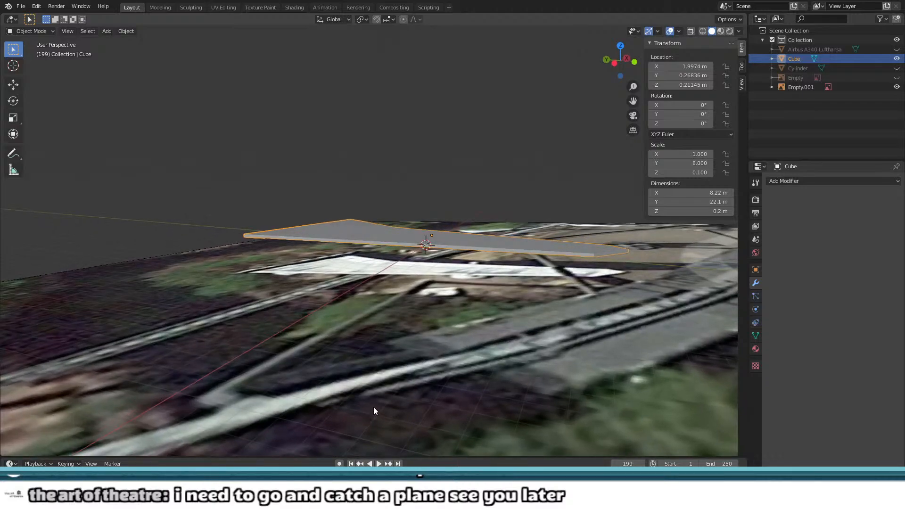
left_click_drag(374, 406, 354, 385)
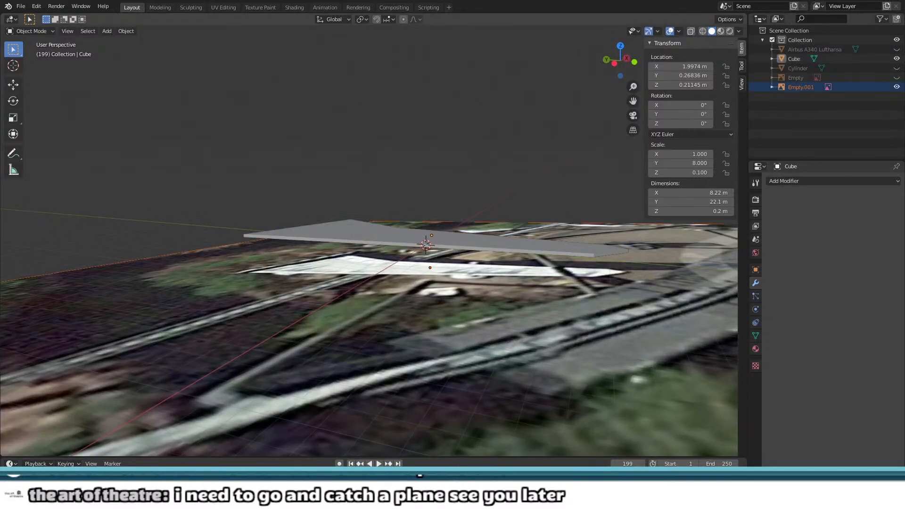
middle_click_drag(424, 257, 399, 298)
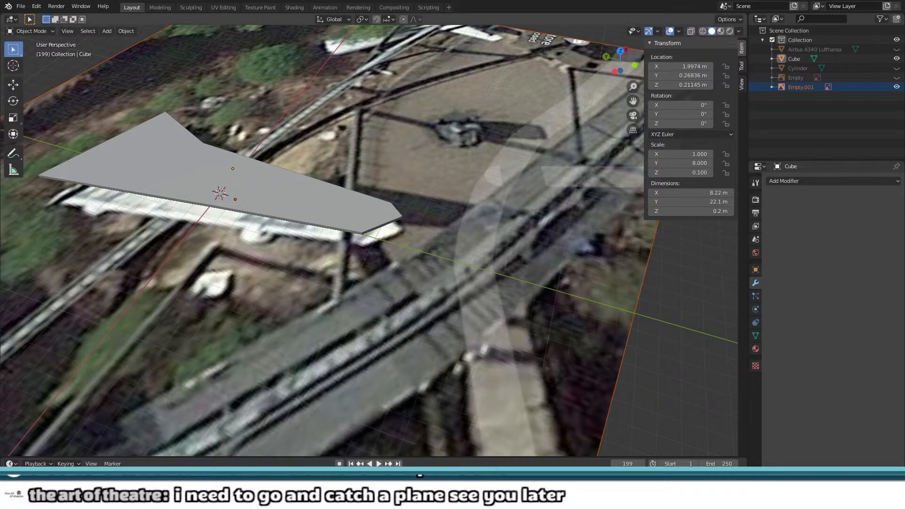
middle_click_drag(429, 231, 444, 195)
scroll(444, 194, "up", 2)
left_click(387, 187)
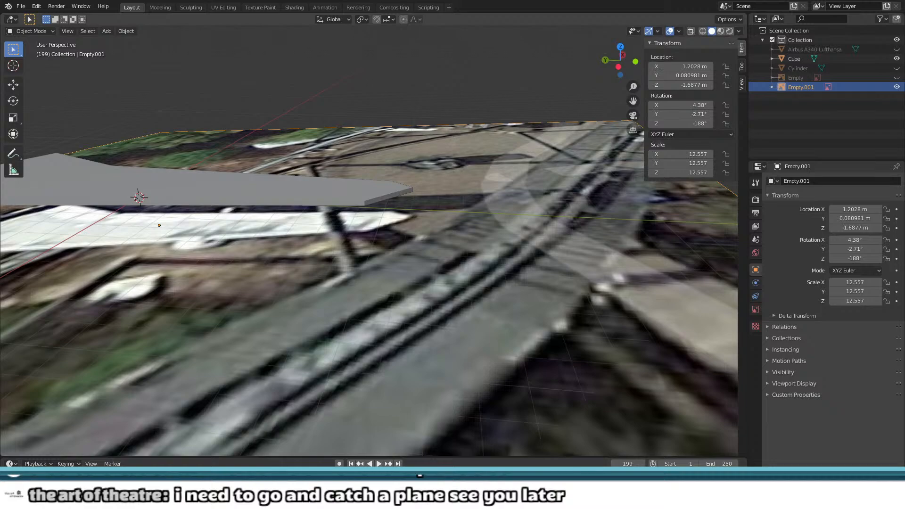
Step: Select the Cube wing, pick the vertices of its pointed tip in Edit Mode, and extrude them upward about 2.3 m
middle_click_drag(425, 107, 434, 192)
scroll(435, 192, "up", 4)
left_click(381, 253)
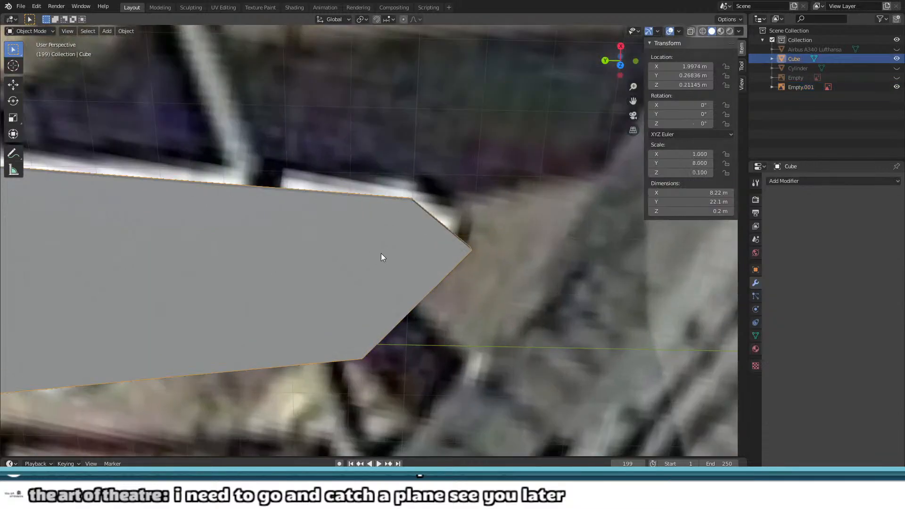
middle_click_drag(381, 253, 387, 209)
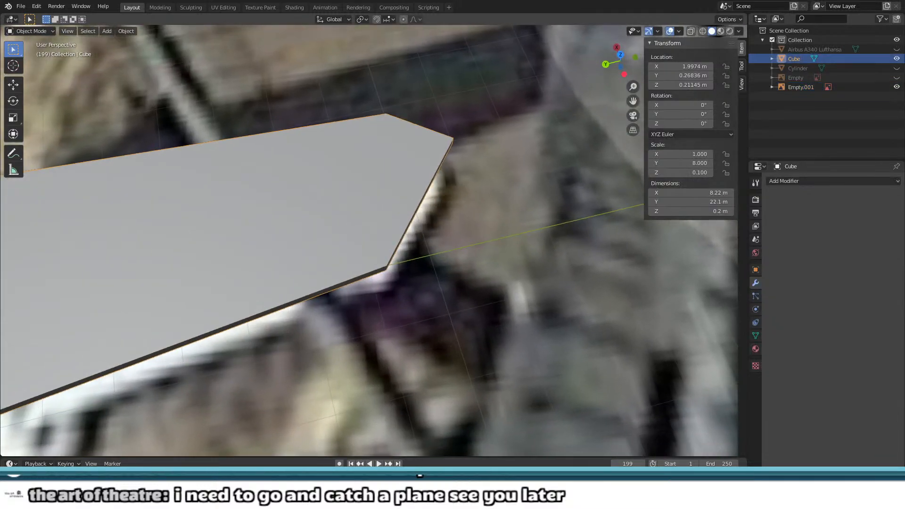
middle_click_drag(386, 210, 225, 162)
middle_click_drag(344, 137, 327, 143)
key("Tab")
left_click_drag(369, 188, 512, 259)
left_click(440, 186, "shift")
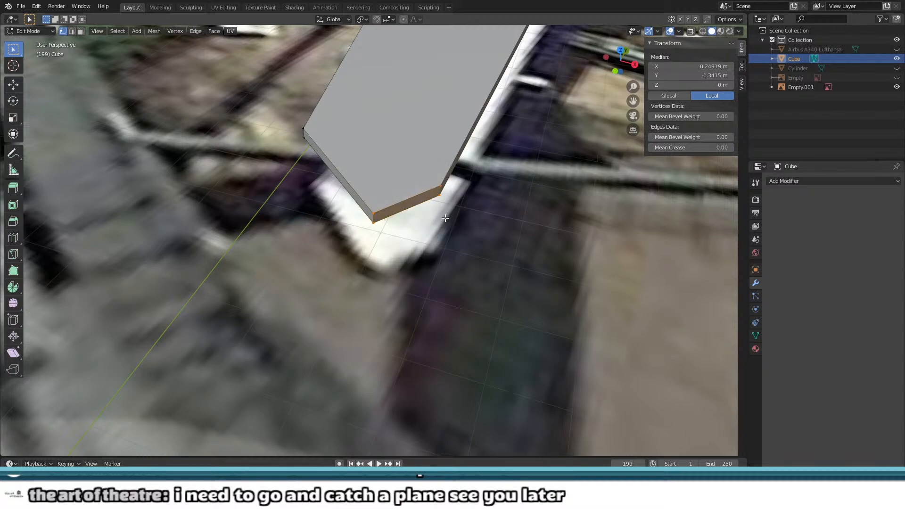
left_click(306, 120, "shift")
key("e")
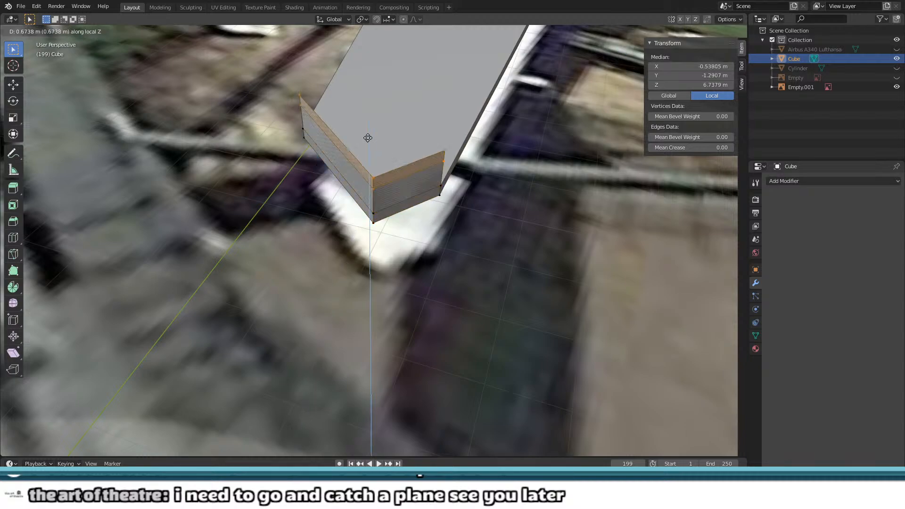
left_click(352, 446)
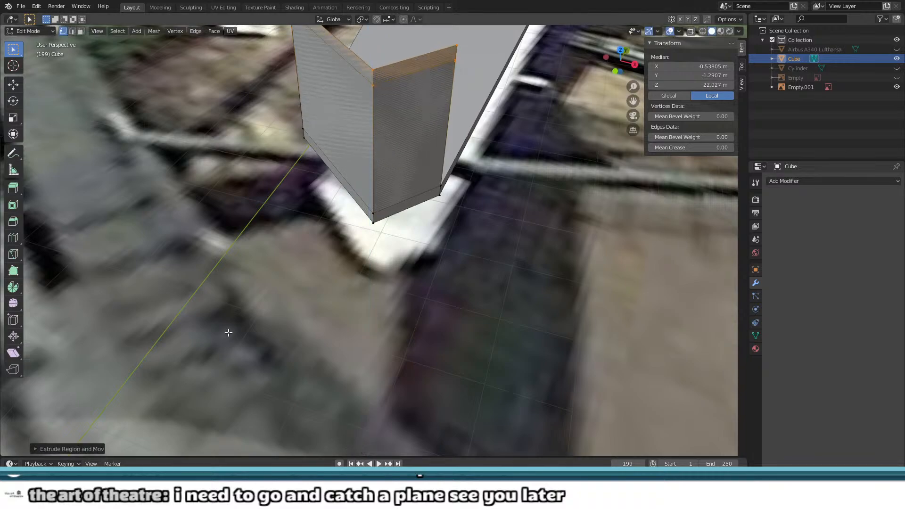
Step: Move the extruded top edge outward along Y, to about local Y -1.40 m, so the winglet leans away from the wing
middle_click_drag(228, 333, 154, 335)
middle_click_drag(182, 245, 233, 265, "shift")
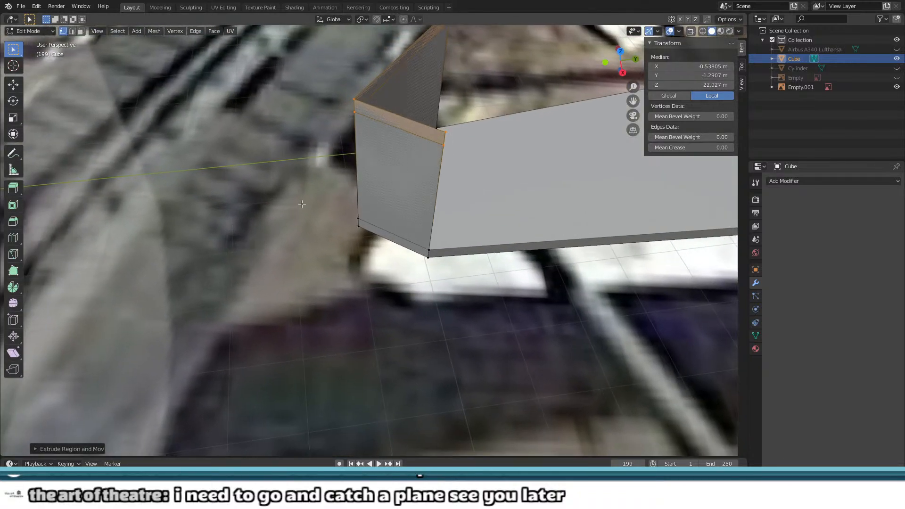
key("g")
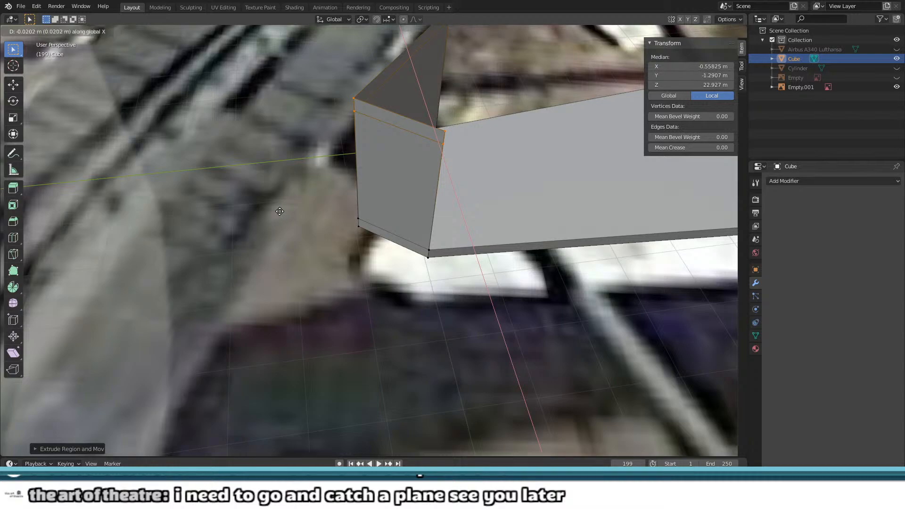
key("y")
left_click(234, 224)
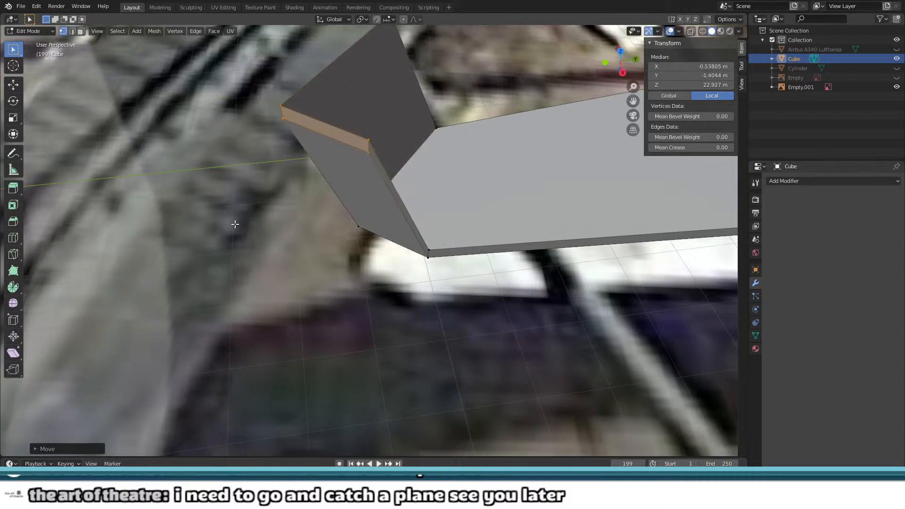
Step: Lower the winglet's top edge along Z until the whole wing is about 0.91 m tall
middle_click_drag(281, 229, 409, 348)
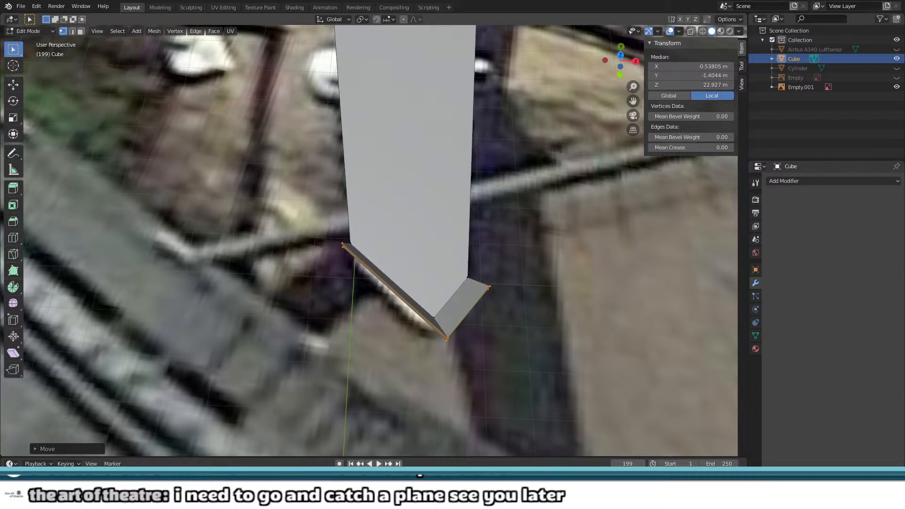
middle_click_drag(409, 349, 392, 292)
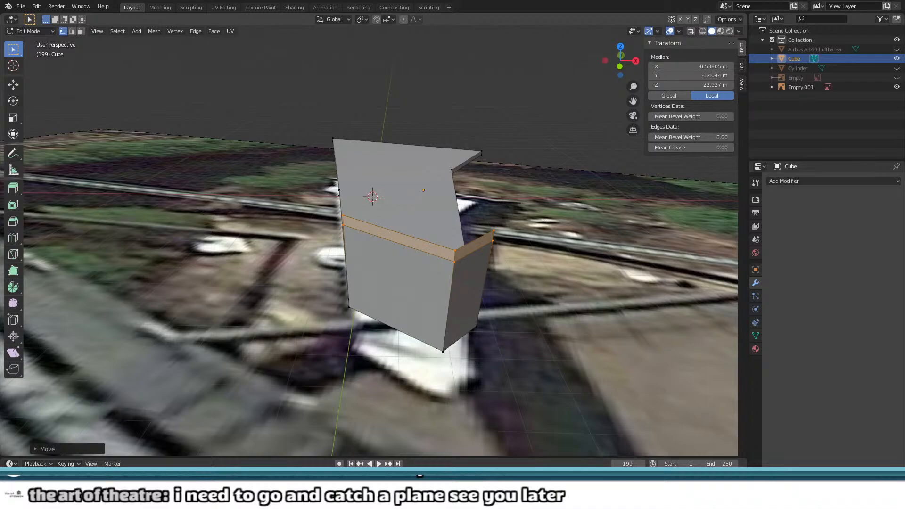
middle_click_drag(338, 200, 362, 236)
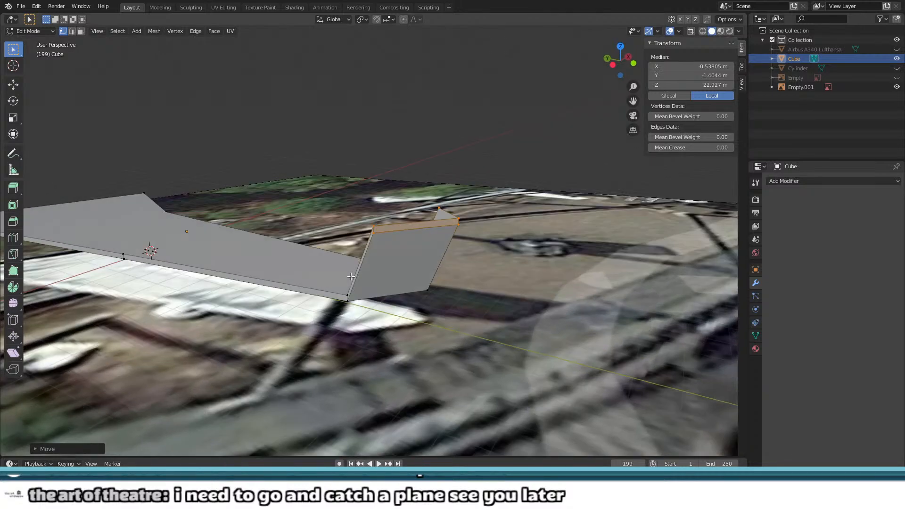
middle_click_drag(359, 256, 368, 276)
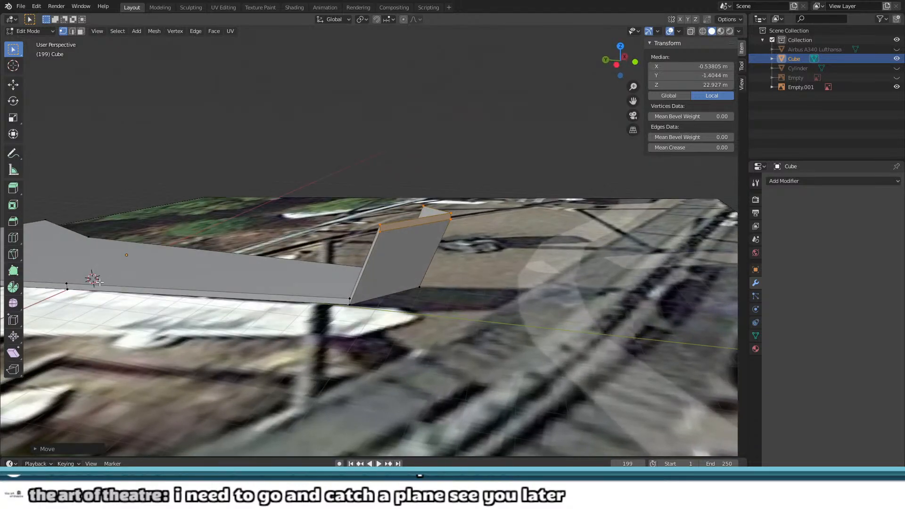
scroll(268, 257, "up", 2)
scroll(397, 242, "up", 1)
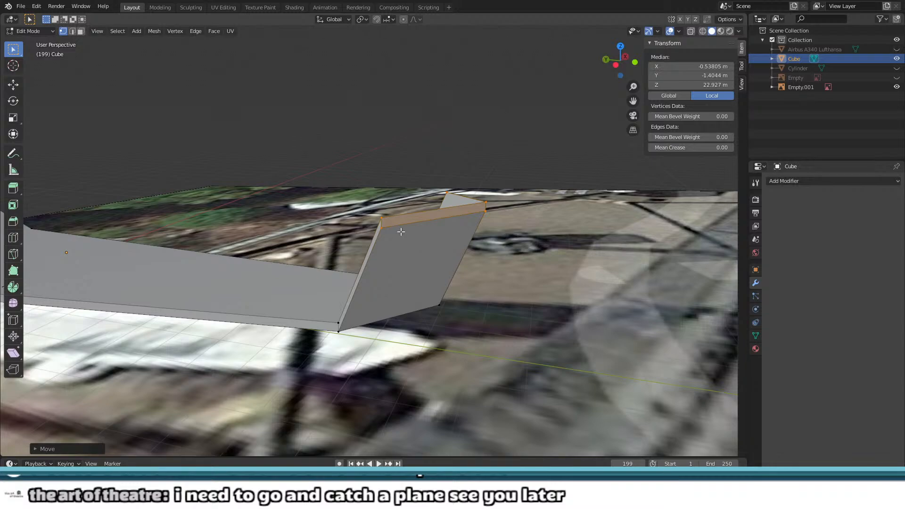
key("g")
key("z")
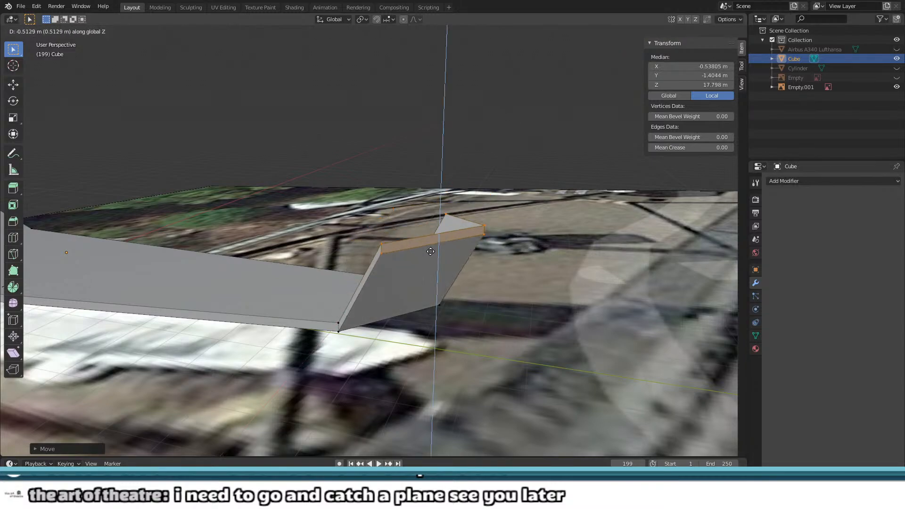
left_click(436, 304)
middle_click_drag(464, 324, 465, 306)
key("Tab")
key("s")
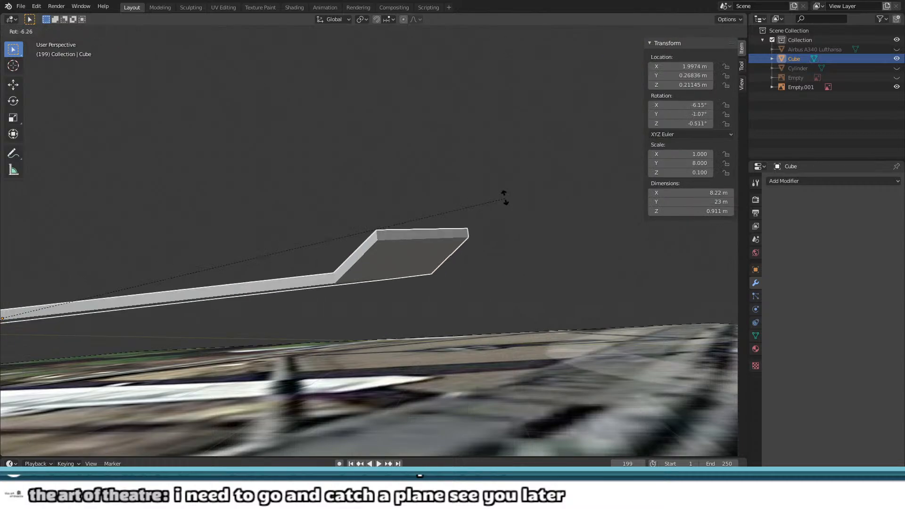
key("Escape")
Step: Pull the winglet's pointed middle corner inward along the wing and toward -X, to about local X -0.40 m
middle_click_drag(448, 240, 467, 364)
key("Tab")
left_click_drag(475, 443, 476, 443)
middle_click_drag(481, 417, 499, 24)
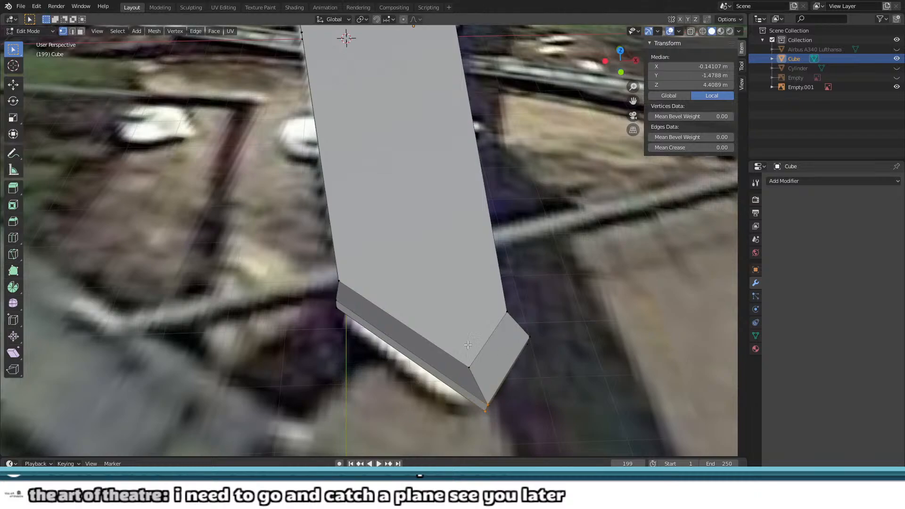
mouse_move(492, 392)
middle_mouse_down()
mouse_move(466, 349)
mouse_move(469, 305)
mouse_move(486, 377)
middle_mouse_up()
key("g")
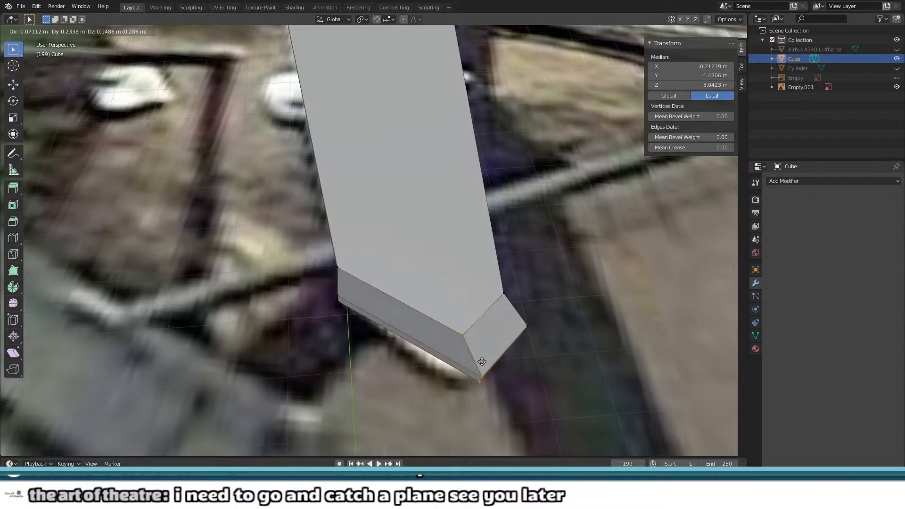
left_click(466, 337)
Step: Raise the winglet's middle and +X top corners along Z, to about local Z 22.1 m and 23.5 m respectively
middle_click_drag(467, 338, 509, 294)
left_click_drag(549, 312, 577, 329, "shift")
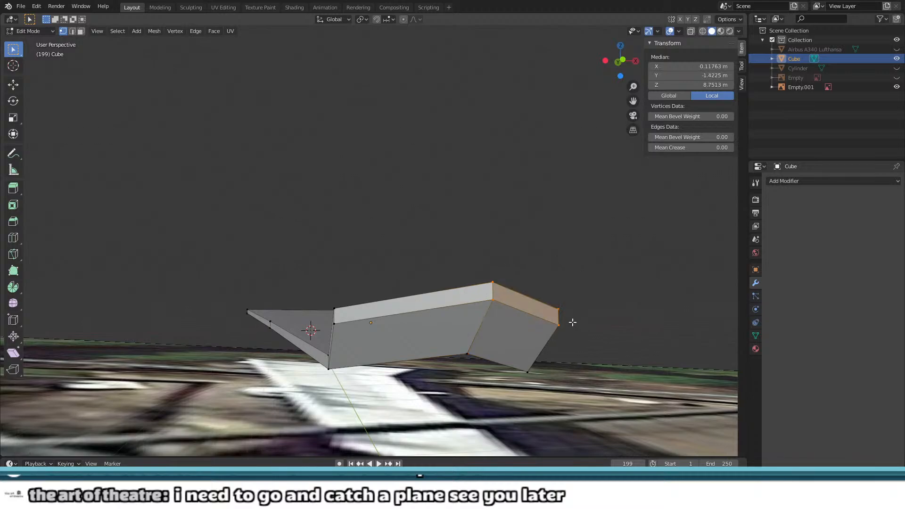
key("g")
left_click(565, 265)
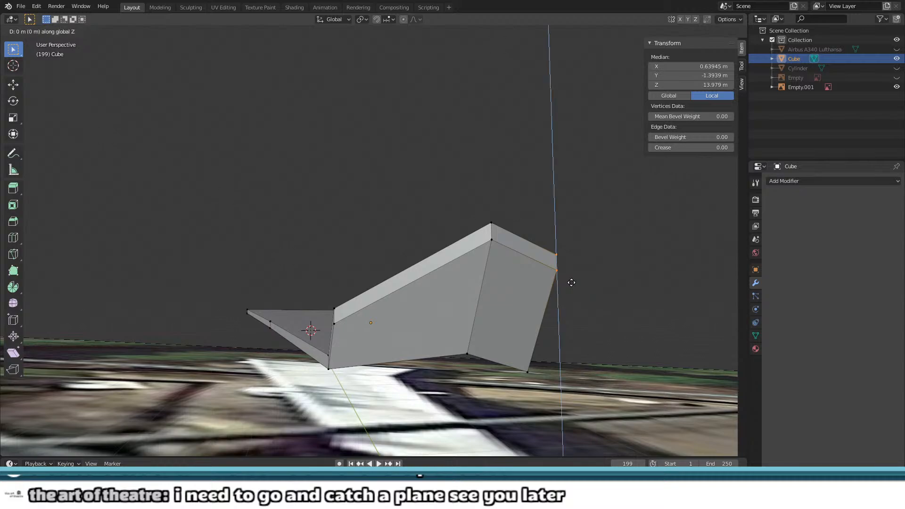
left_click(555, 213)
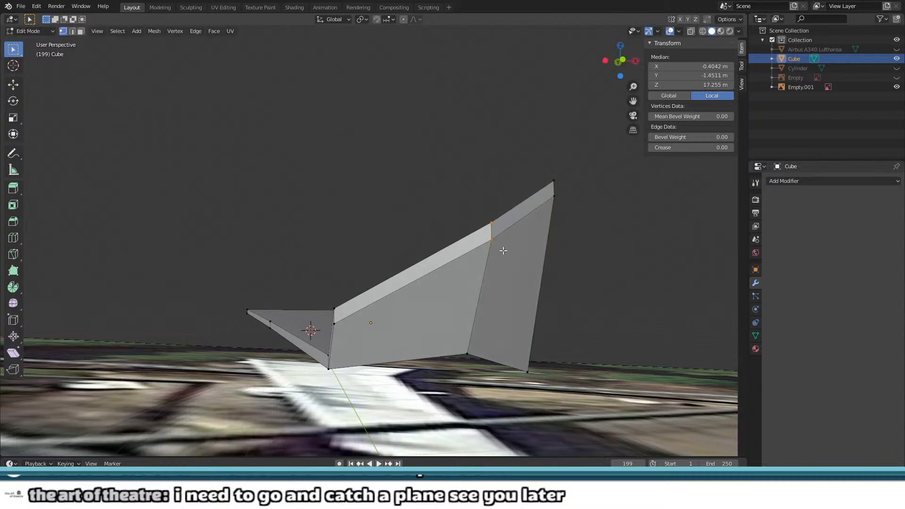
key("z")
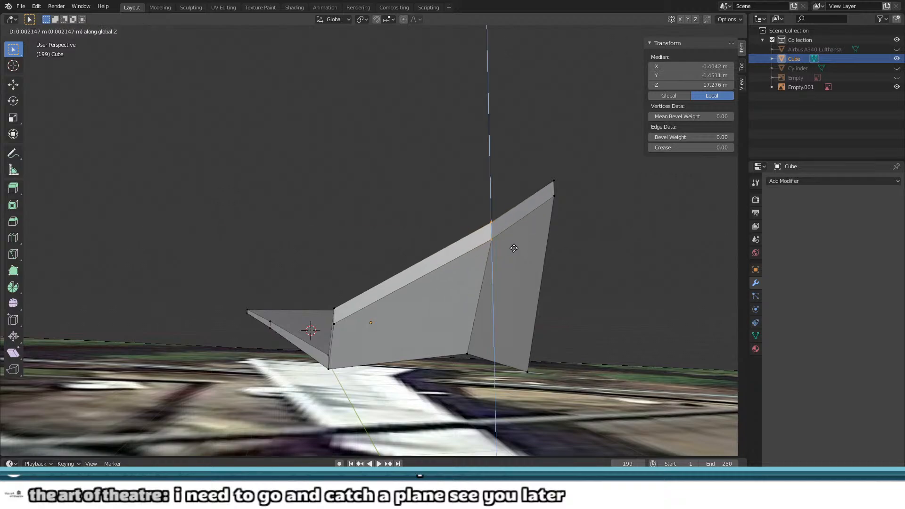
left_click(518, 206)
Step: Examine the upturned winglet from several angles in Object and Edit Mode, with the viewport overlays temporarily hidden
middle_click_drag(518, 206, 634, 275)
middle_click_drag(506, 226, 214, 33)
middle_click_drag(470, 131, 399, 300)
key("Tab")
left_click(485, 246)
left_click(464, 322)
key("Tab")
scroll(466, 324, "up", 2)
middle_click_drag(465, 324, 395, 320)
middle_click_drag(336, 305, 507, 333)
key("Tab")
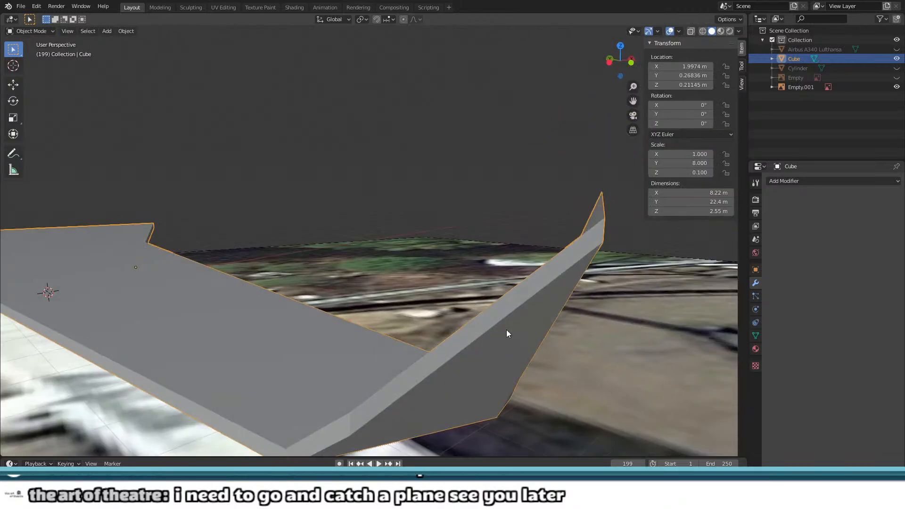
left_click(669, 31)
middle_click_drag(491, 278, 312, 169)
key("Tab")
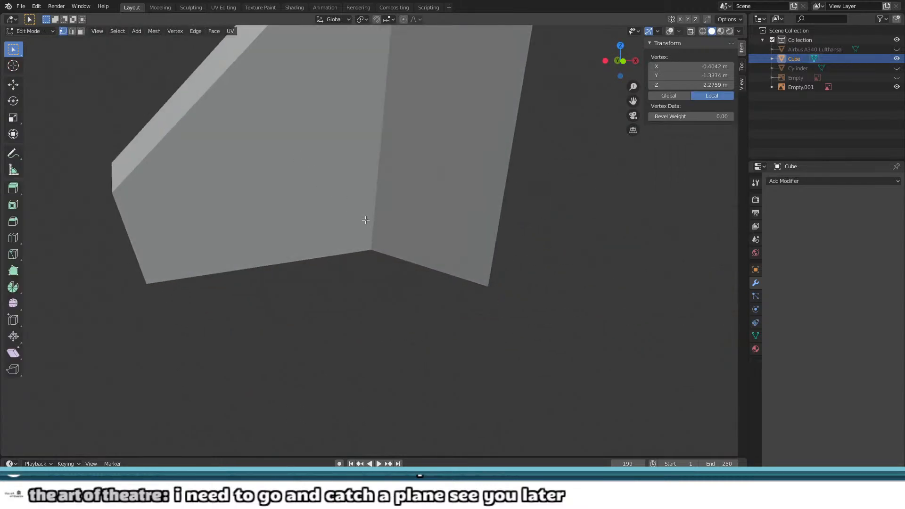
key("Tab")
left_click(669, 30)
Step: Lower the vertex at the bottom middle of the winglet's base to about local Z -1.10 m
key("Tab")
left_click_drag(355, 232, 363, 261)
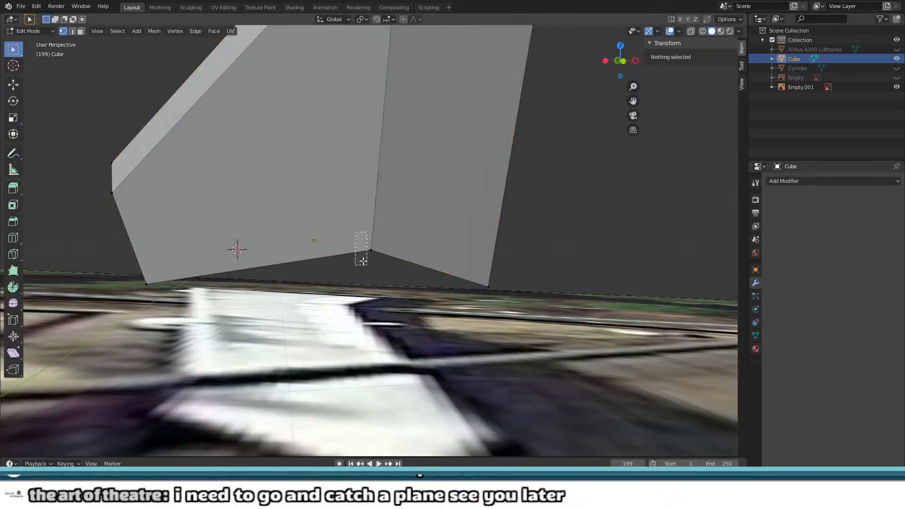
middle_click_drag(363, 261, 435, 253)
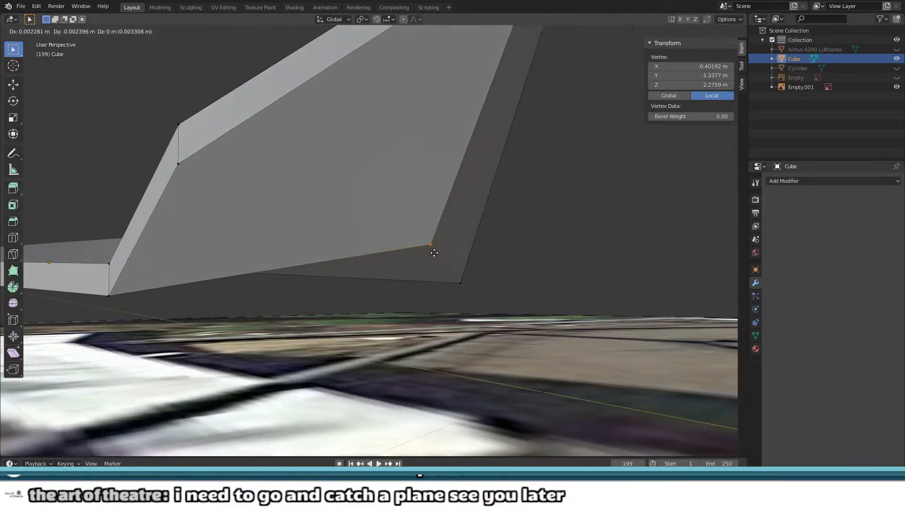
left_click(426, 294)
middle_click_drag(422, 302, 457, 267)
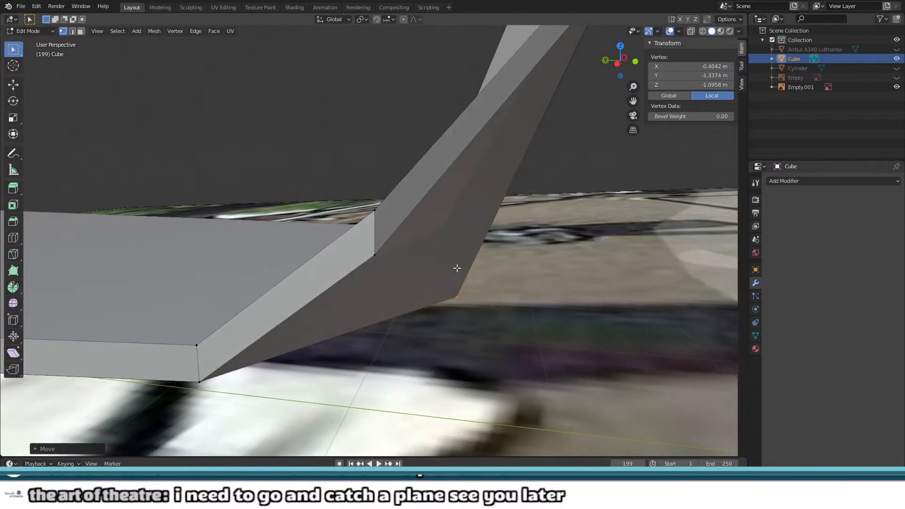
Step: Check the winglet's underside and raise its -X top corner edge to steepen that side
key("Tab")
key("Tab")
middle_click_drag(420, 208, 310, 306)
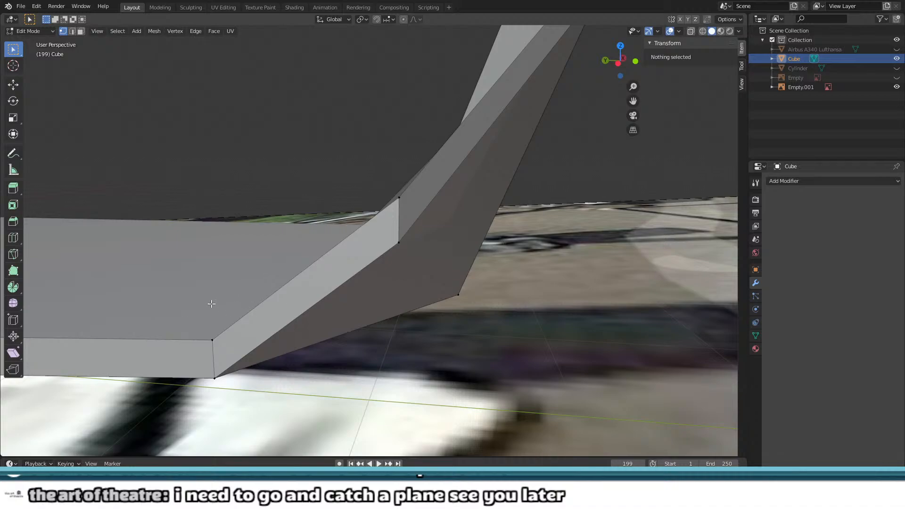
middle_click_drag(381, 307, 366, 213)
key("Tab")
key("Tab")
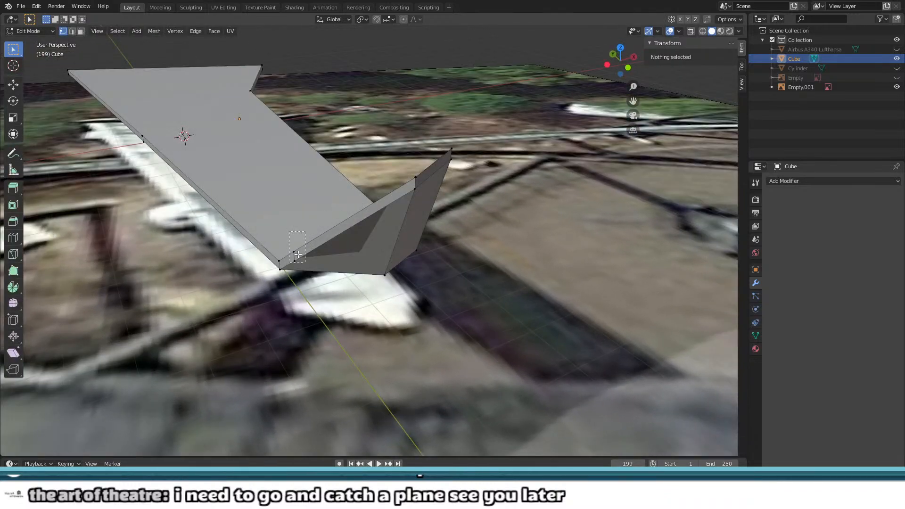
left_click_drag(298, 254, 306, 264)
middle_click_drag(322, 268, 431, 216)
key("g")
left_click(314, 242)
Step: Move the winglet's +X top corner edge outward beside the satellite wing tip, to about local X 0.62 m, Y -1.50 m
left_click(455, 138)
left_click(432, 192, "shift")
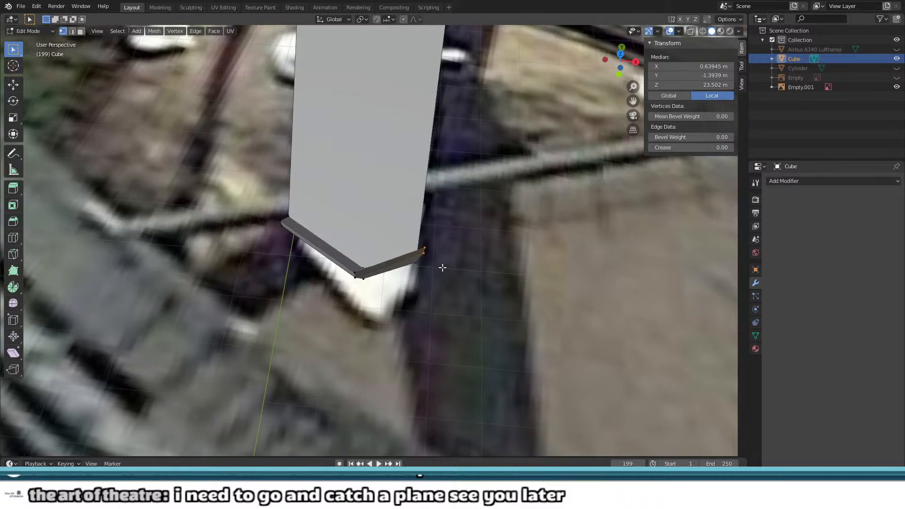
key("g")
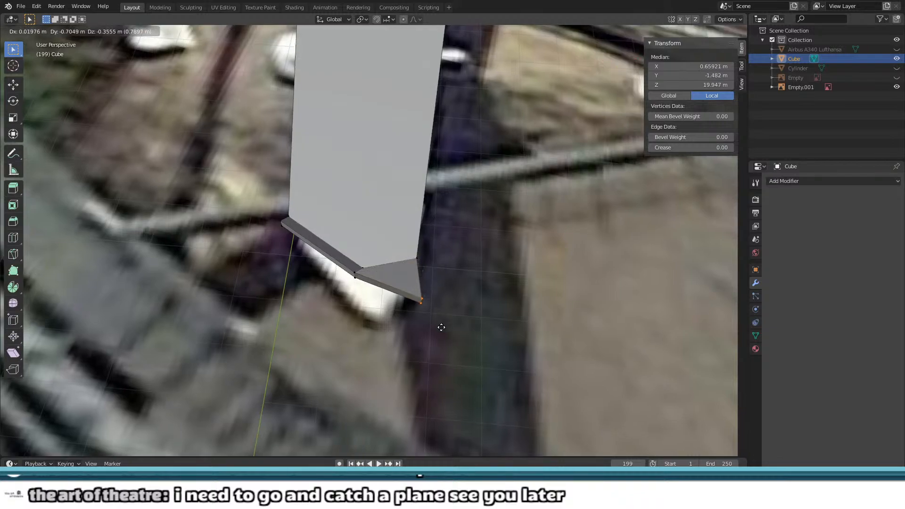
left_click(437, 339)
Step: Raise the +X top corner edge level with the winglet's middle top corner, at about local Z 22.95 m
middle_click_drag(437, 340, 467, 300)
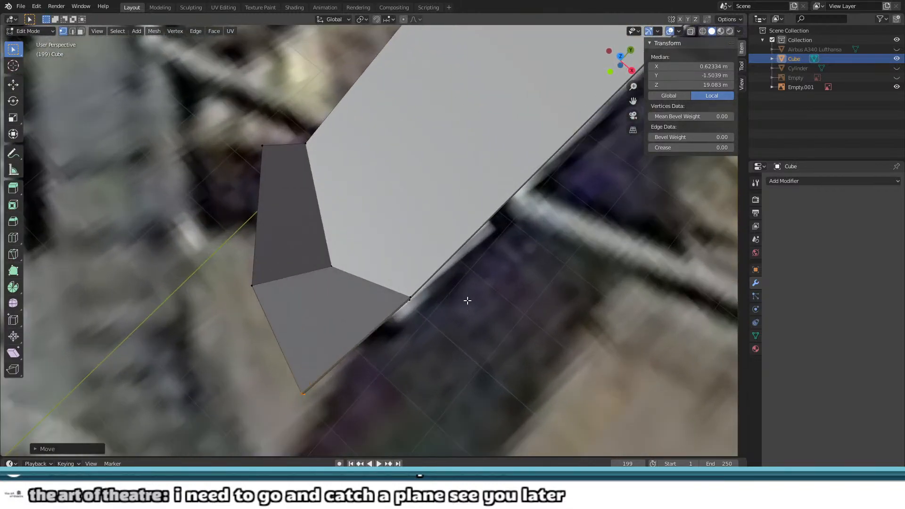
middle_click_drag(437, 228, 501, 132)
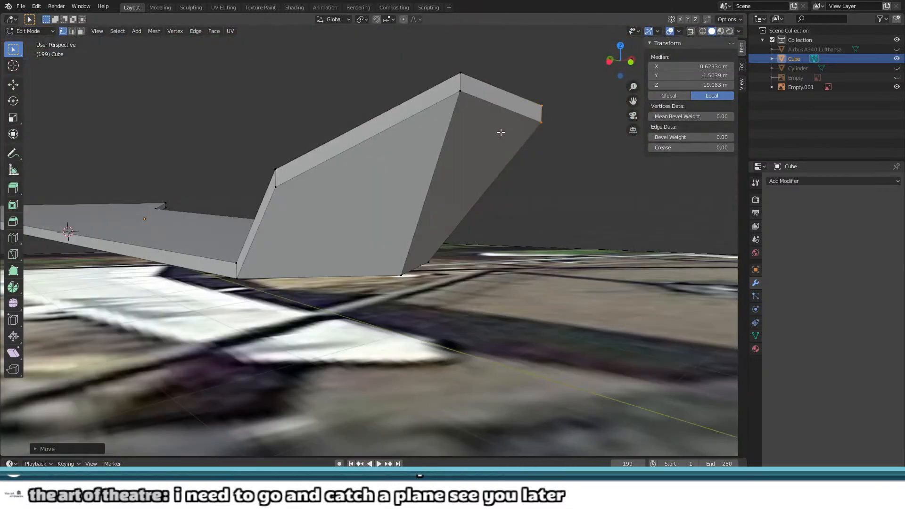
key("g")
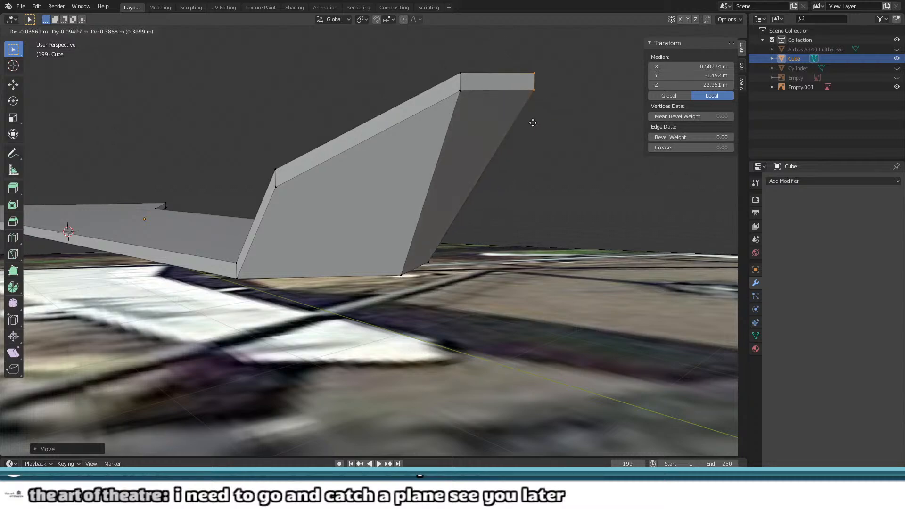
Step: Move the winglet's middle top corner edge toward the +X corner to narrow the tip, and return to Object Mode
left_click_drag(473, 101, 473, 101)
key("g")
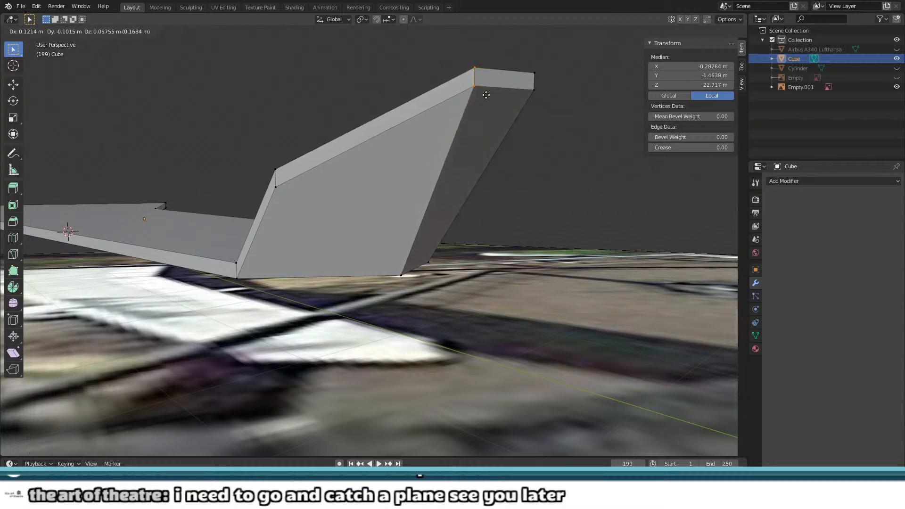
left_click(517, 95)
middle_click_drag(516, 96, 537, 91)
left_click(509, 134)
middle_click_drag(501, 139, 546, 142)
key("Tab")
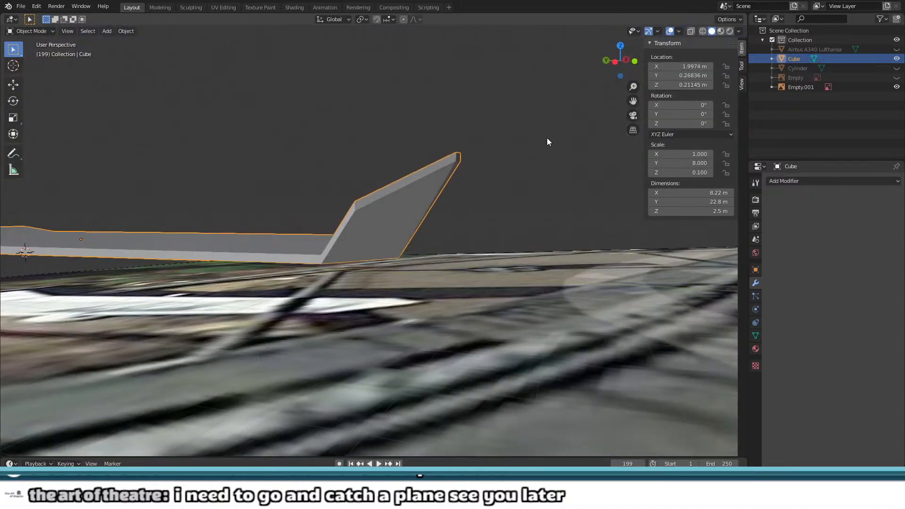
Step: Inspect the wing and winglet from several angles, hiding and reshowing the wing to compare it with the satellite wing beneath
scroll(325, 179, "up", 4)
key("Tab")
key("Tab")
scroll(290, 175, "down", 4)
left_click(289, 174)
middle_click_drag(289, 174, 43, 281)
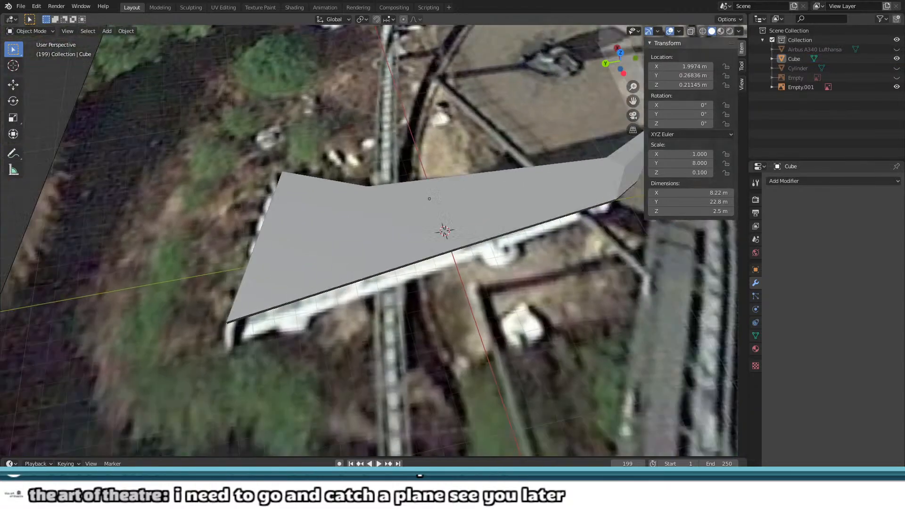
scroll(369, 240, "down", 2)
middle_click_drag(369, 240, 289, 230)
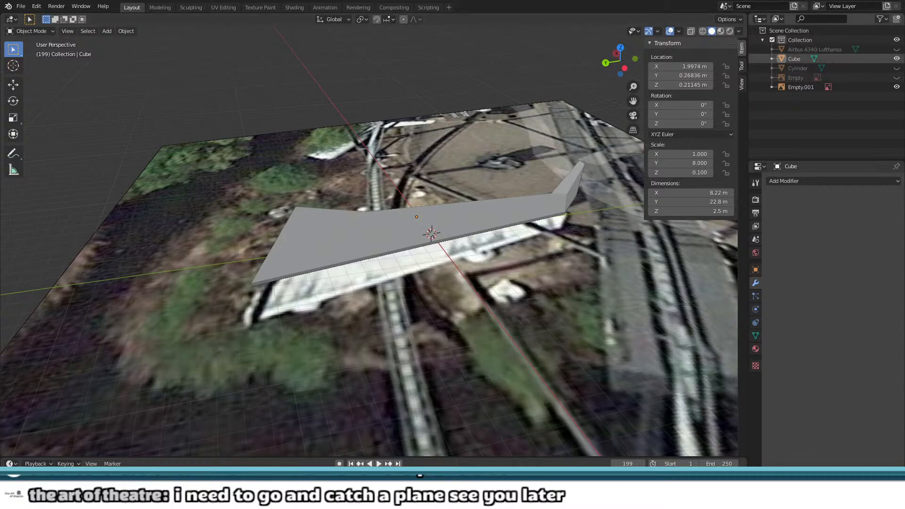
left_click(897, 58)
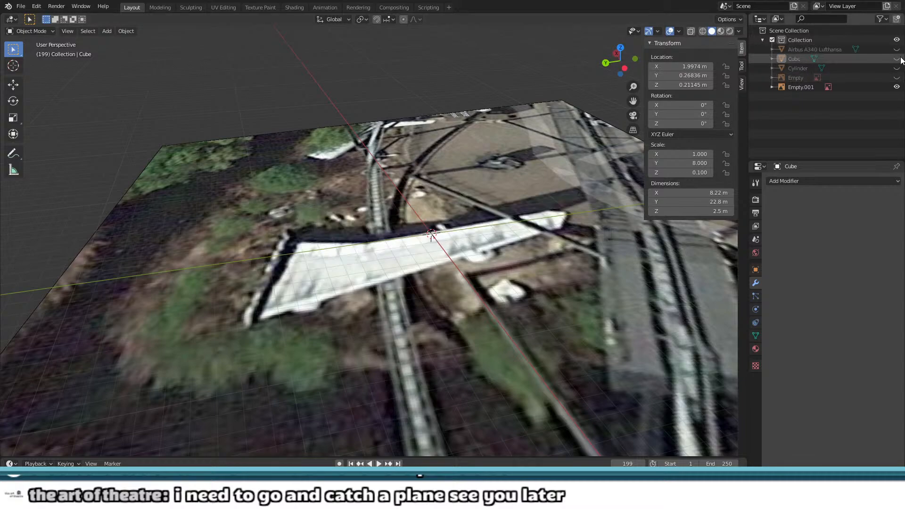
left_click(897, 58)
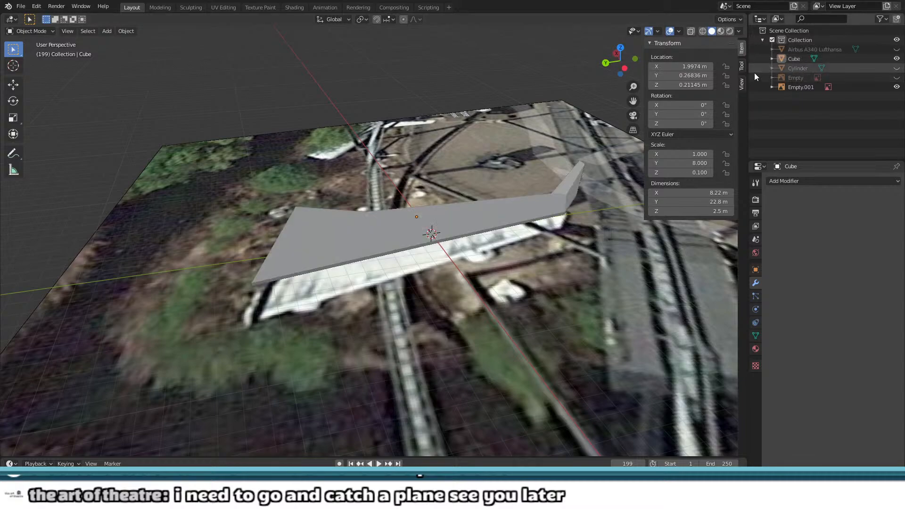
middle_click_drag(540, 129, 446, 187)
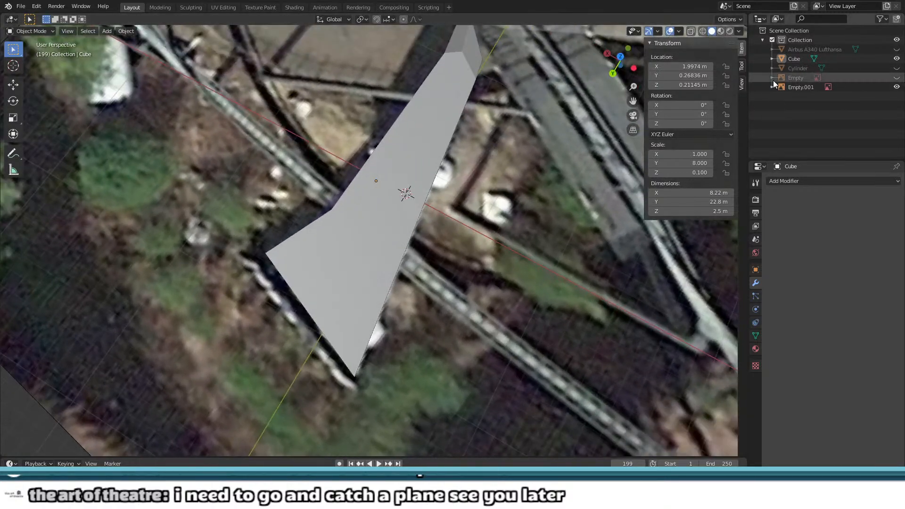
Step: Unhide the tail section, duplicate it in place, and delete the satellite image copy duplicated along with it
left_click(897, 68)
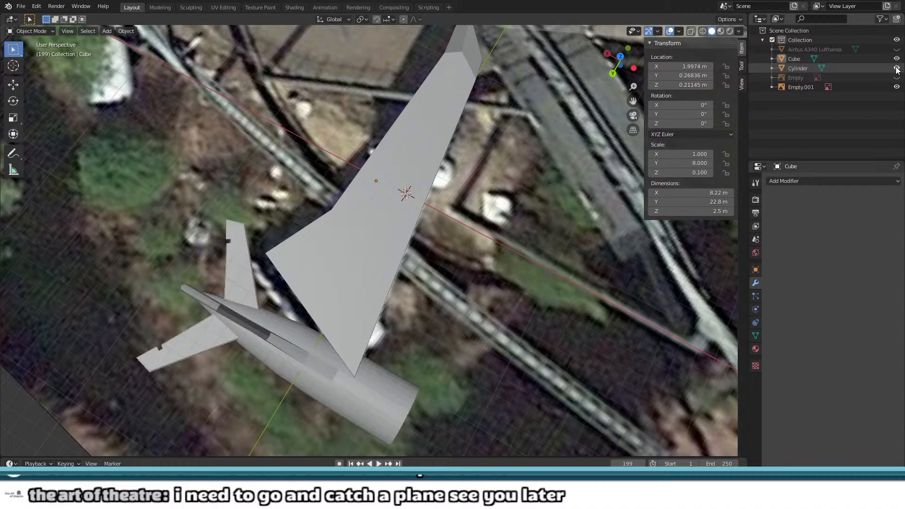
middle_click_drag(332, 347, 378, 223, "shift")
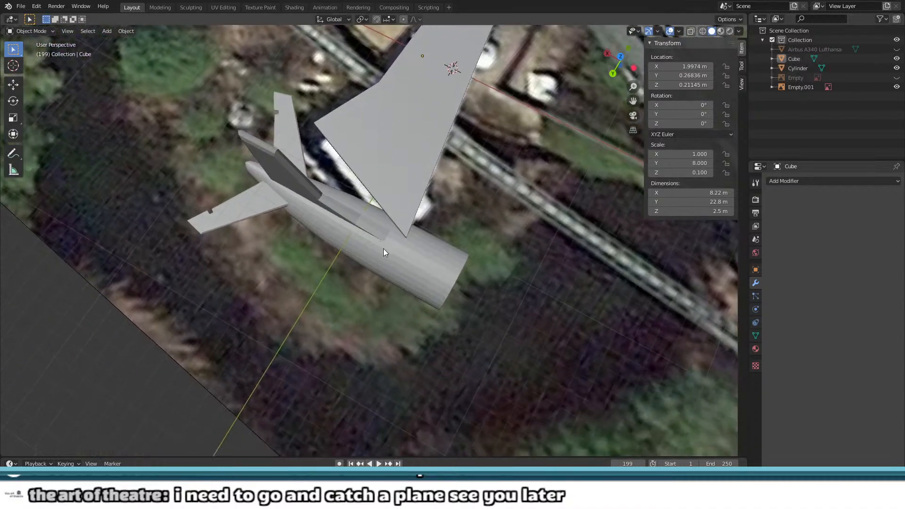
left_click_drag(383, 248, 462, 239)
key("shift+d")
key("Escape")
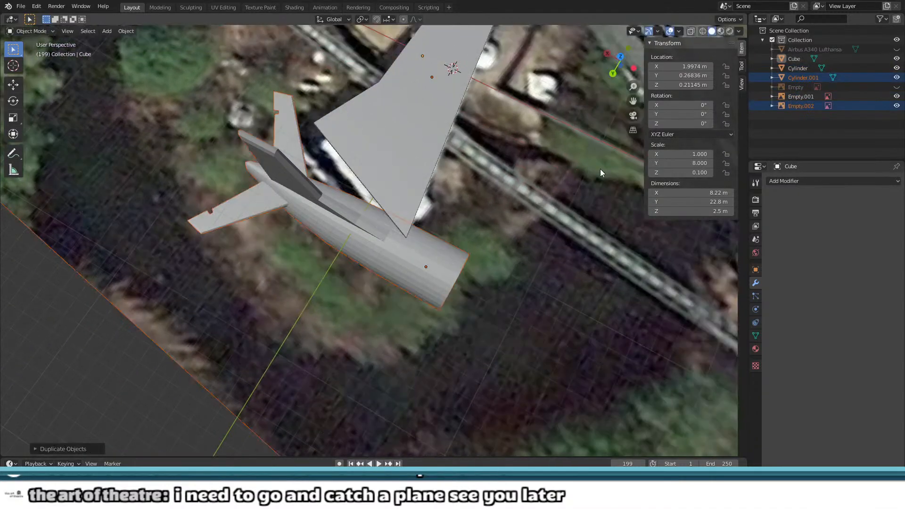
right_click(793, 108)
left_click(783, 131)
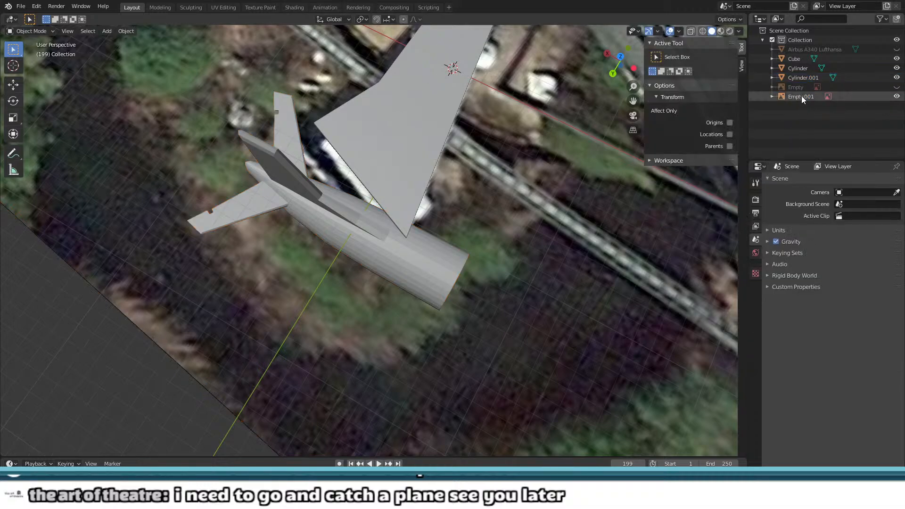
Step: Move the Cylinder tail section away from its duplicate, to about X -16.28 m, Y 6.51 m, and hide Cylinder.001
left_click(472, 248)
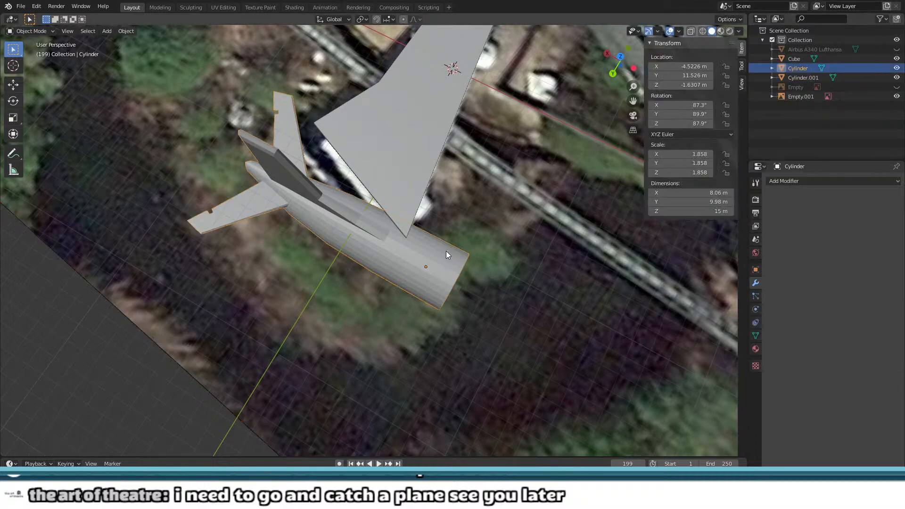
key("g")
left_click(663, 278)
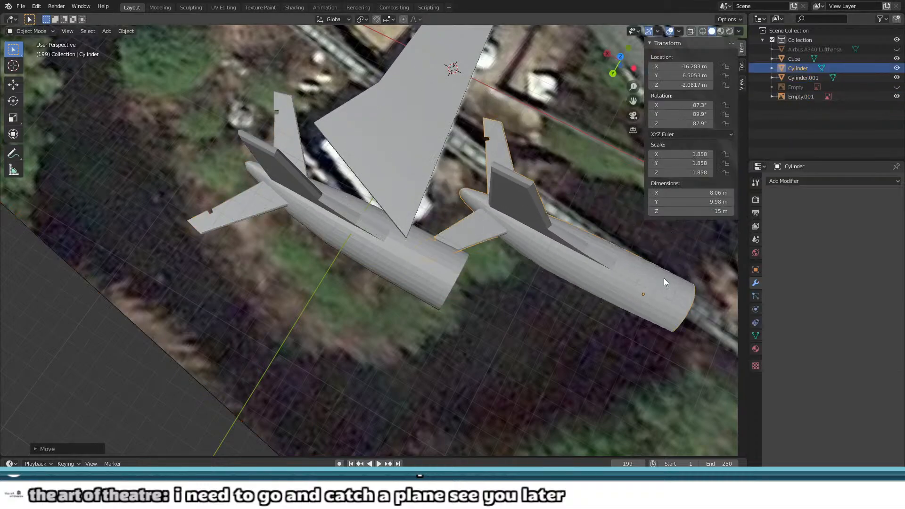
left_click(897, 78)
Step: Enter Edit Mode on the tail section and select the faces of its rear fuselage, fin and tailplanes
middle_click_drag(452, 226, 587, 202)
key("Tab")
scroll(504, 150, "up", 4)
middle_click_drag(538, 129, 255, 317, "shift")
scroll(282, 226, "up", 2)
middle_click_drag(282, 226, 253, 221)
scroll(253, 216, "down", 3)
left_click_drag(182, 96, 398, 294)
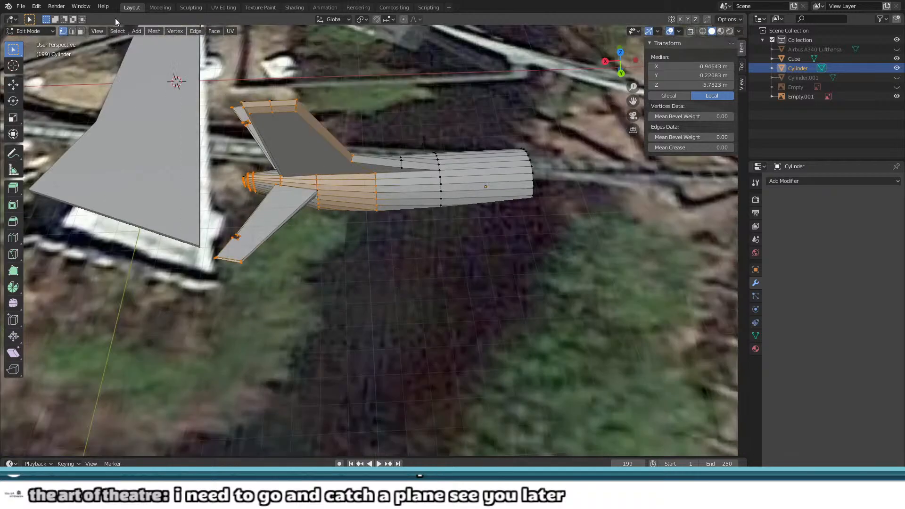
key("alt+a")
left_click_drag(230, 70, 384, 347)
middle_click_drag(412, 283, 452, 216)
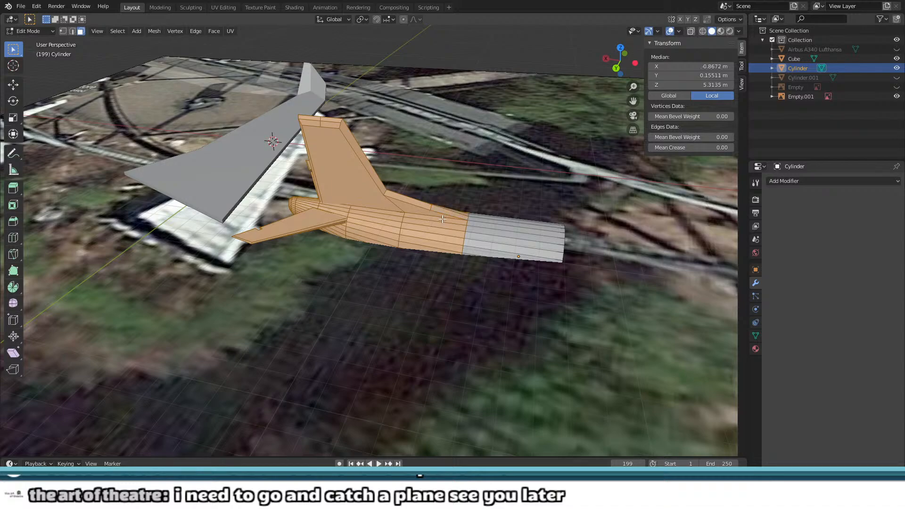
Step: Try to delete the currently selected tail faces, and undo the deletion
scroll(442, 219, "up", 3)
key("x")
left_click(433, 207)
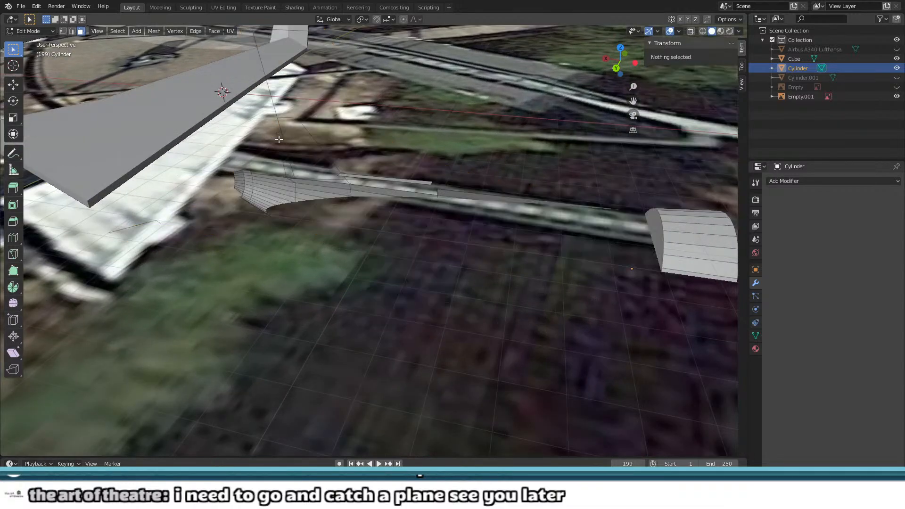
key("ctrl+z")
Step: Add more of the rear fuselage's underside faces to the selection and hide the Empty.001 satellite image
middle_click_drag(511, 200, 521, 139)
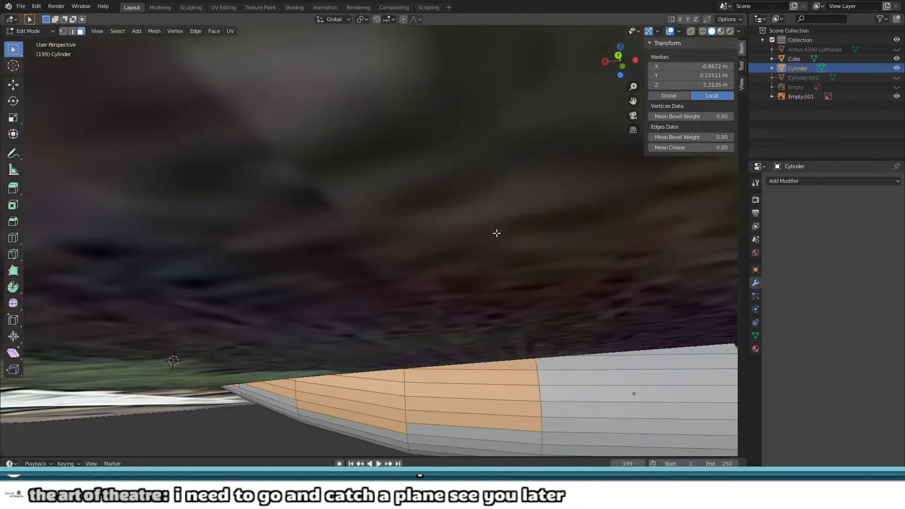
middle_click_drag(202, 326, 441, 236)
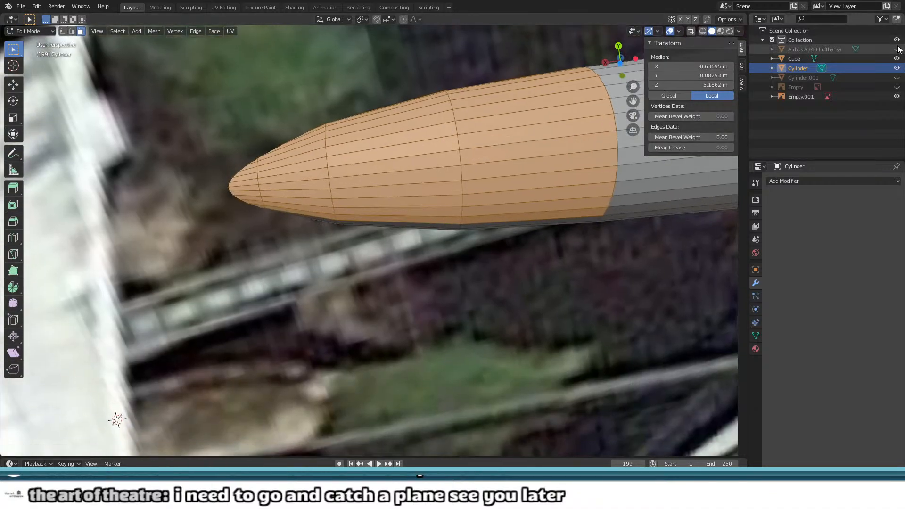
left_click(896, 96)
Step: Add the remaining rear fuselage and tailplane faces to the selection and delete them, keeping only the straight front fuselage section
left_click_drag(230, 182, 368, 285, "shift")
middle_click_drag(424, 220, 451, 152)
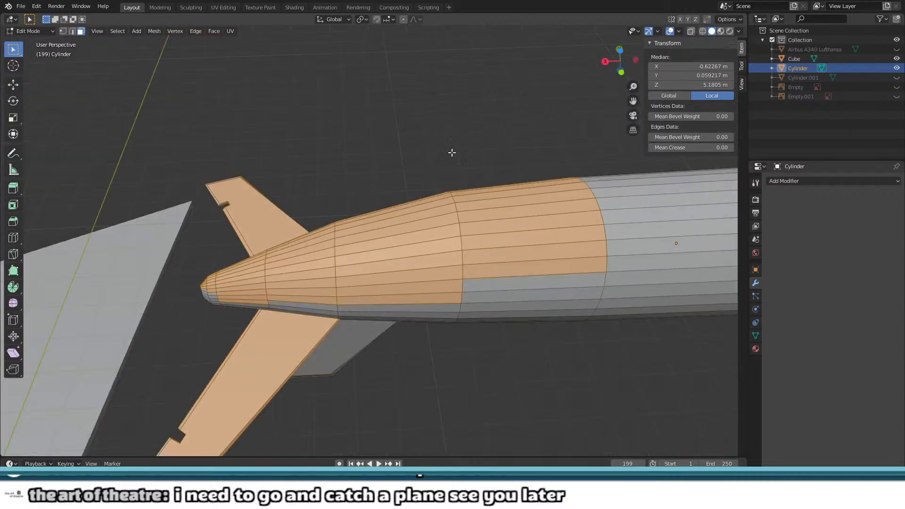
left_click_drag(162, 269, 409, 361, "shift")
left_click_drag(474, 283, 502, 359, "shift")
middle_click_drag(503, 360, 515, 214)
left_click_drag(249, 319, 532, 427, "shift")
scroll(466, 371, "down", 6)
middle_click_drag(391, 332, 370, 243)
left_click_drag(273, 260, 350, 325, "shift")
middle_click_drag(375, 297, 437, 241)
middle_click_drag(437, 234, 344, 205)
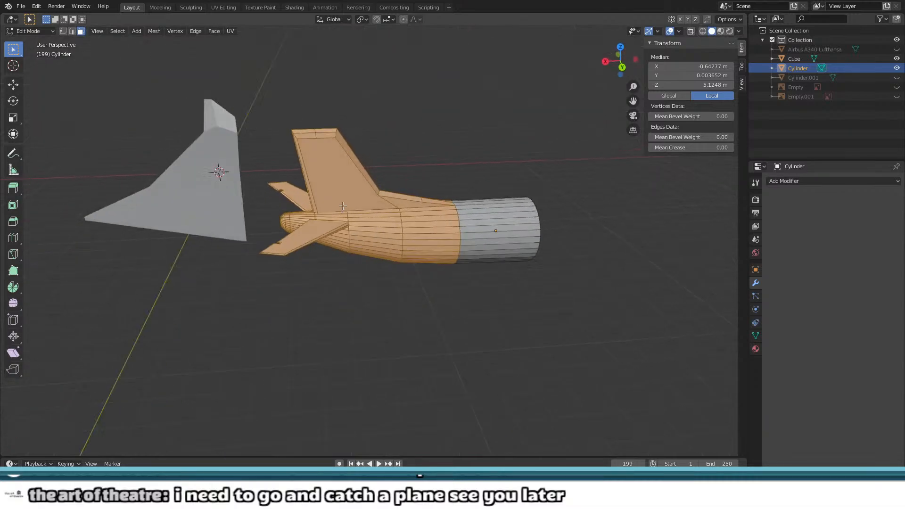
key("x")
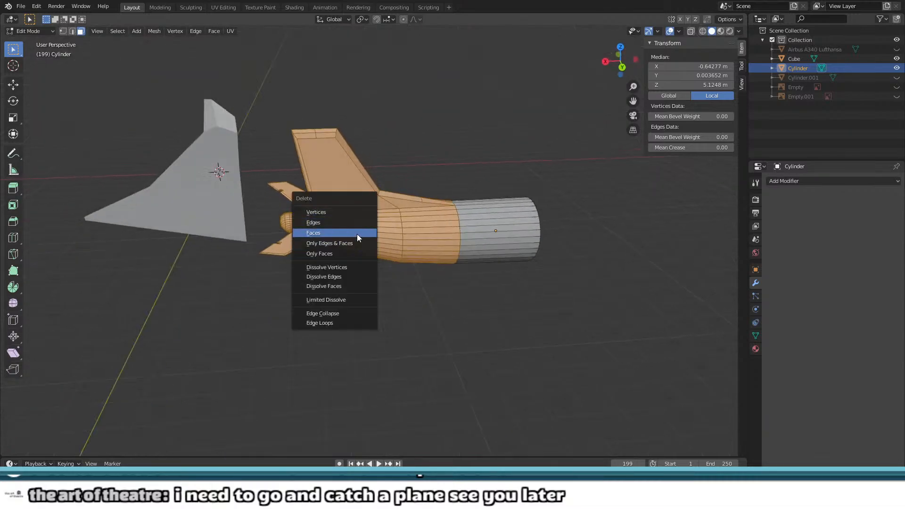
left_click(357, 233)
Step: Delete the leftover loose faces, edges and vertices behind the fuselage section, and return to Object Mode
middle_click_drag(357, 234, 378, 246)
left_click_drag(234, 135, 378, 338)
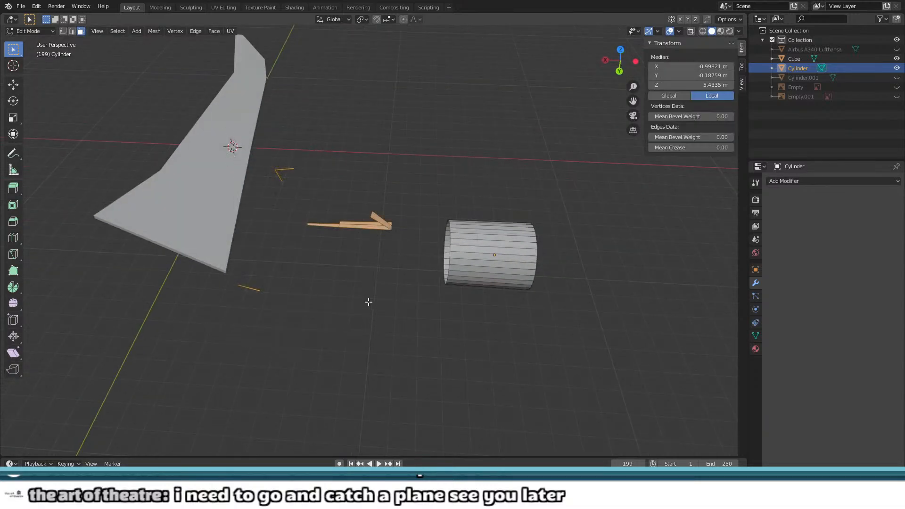
left_click(65, 32)
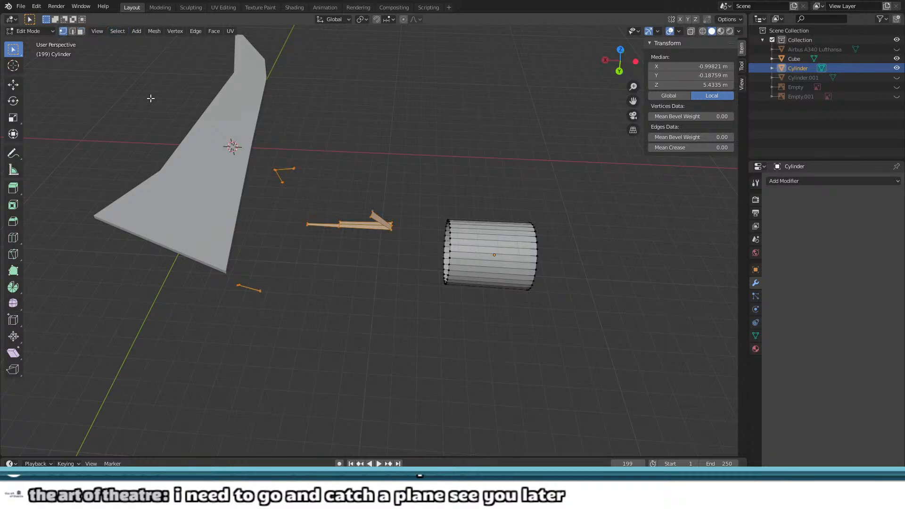
key("x")
left_click(262, 170)
key("Tab")
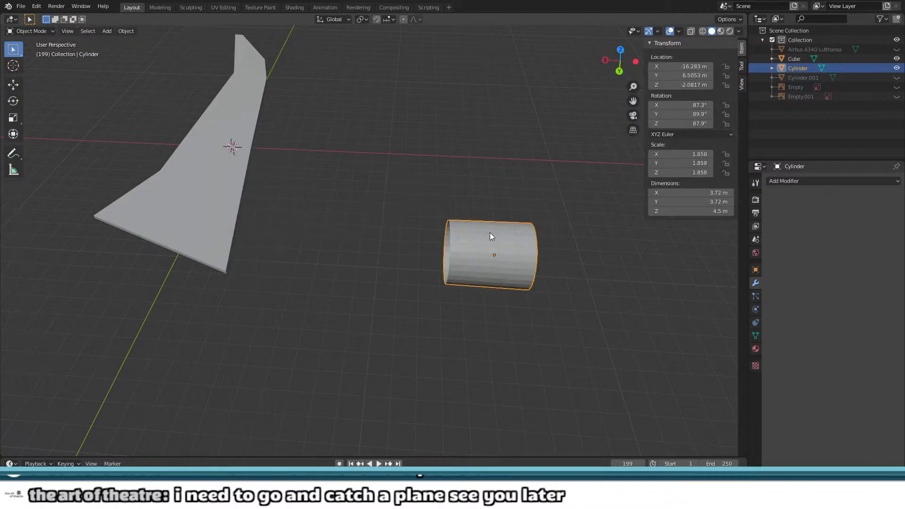
Step: Show the Empty.001 satellite image and, in top view, move the fuselage section to the wing root, about X 1.41 m, Y 11.37 m
middle_click_drag(490, 232, 542, 160)
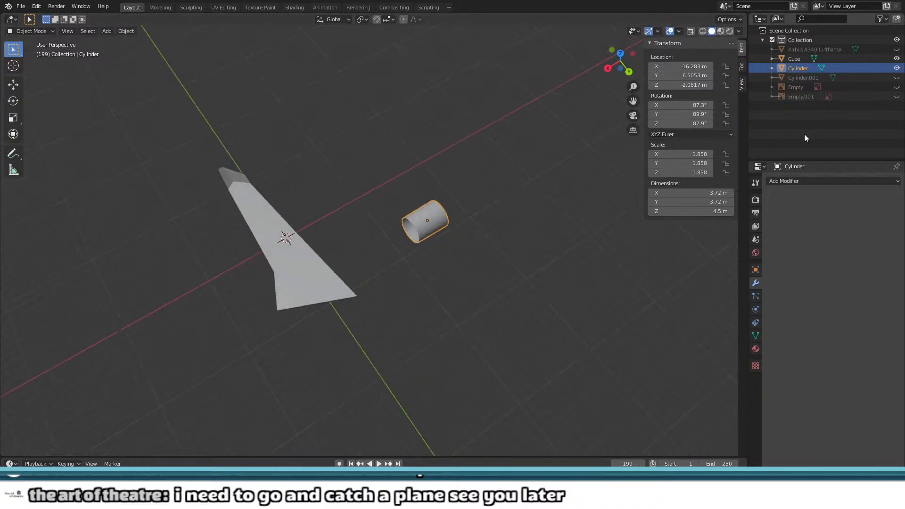
left_click(896, 96)
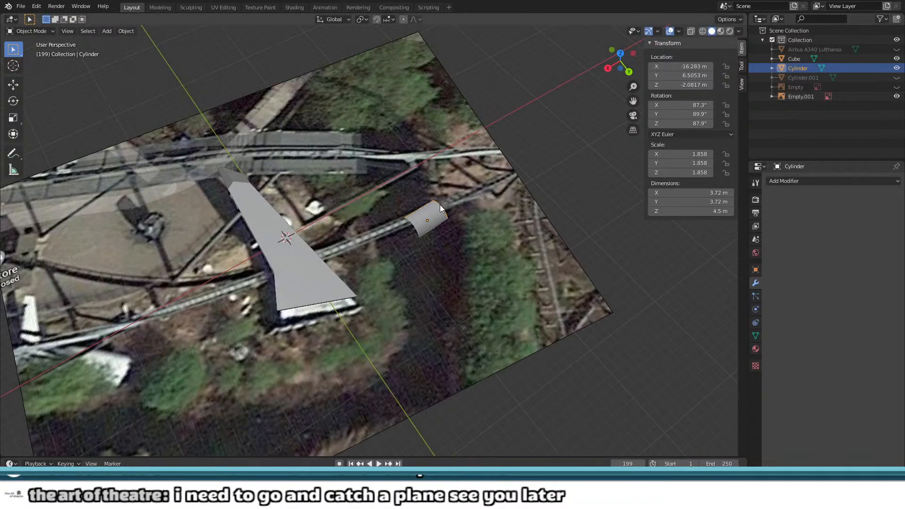
middle_click_drag(418, 248, 470, 162, "shift")
scroll(431, 138, "up", 4)
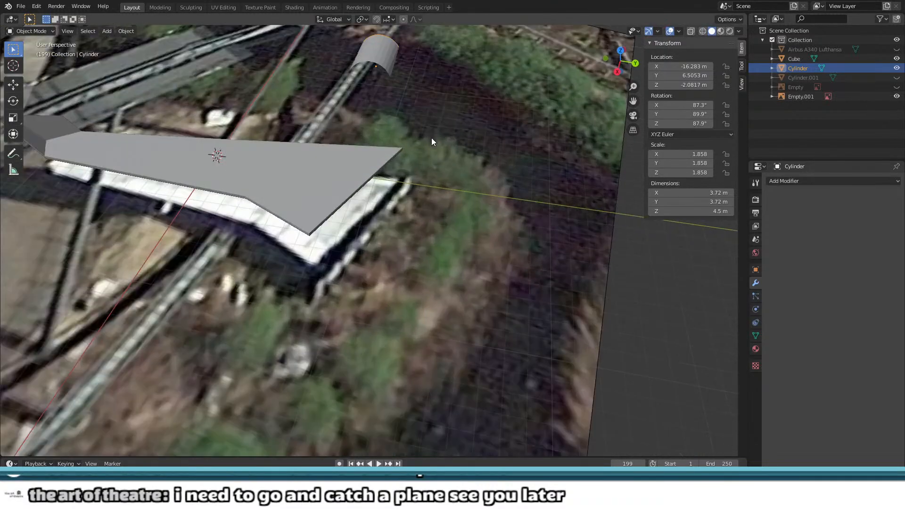
left_click(620, 51)
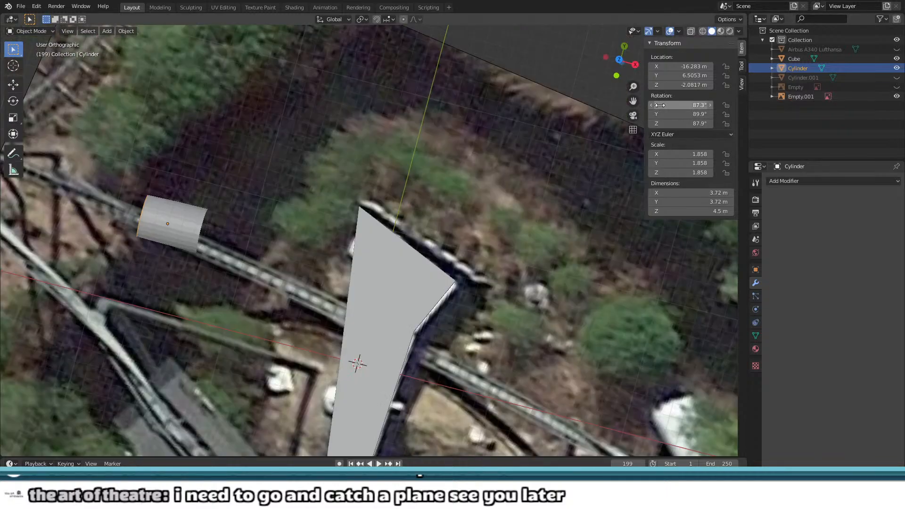
key("g")
left_click(505, 173)
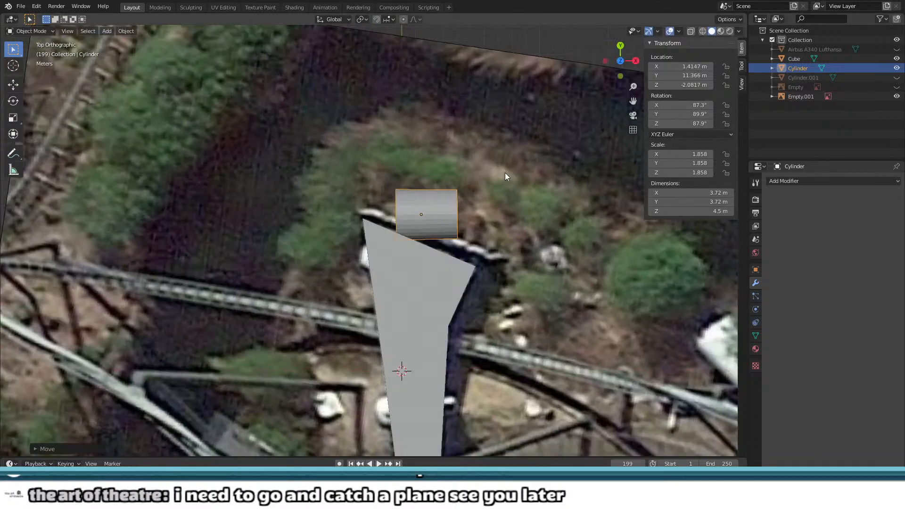
Step: Rotate the fuselage section in top view to line up with the wing root edge, to about 65.5° on Z
key("r")
left_click(473, 247)
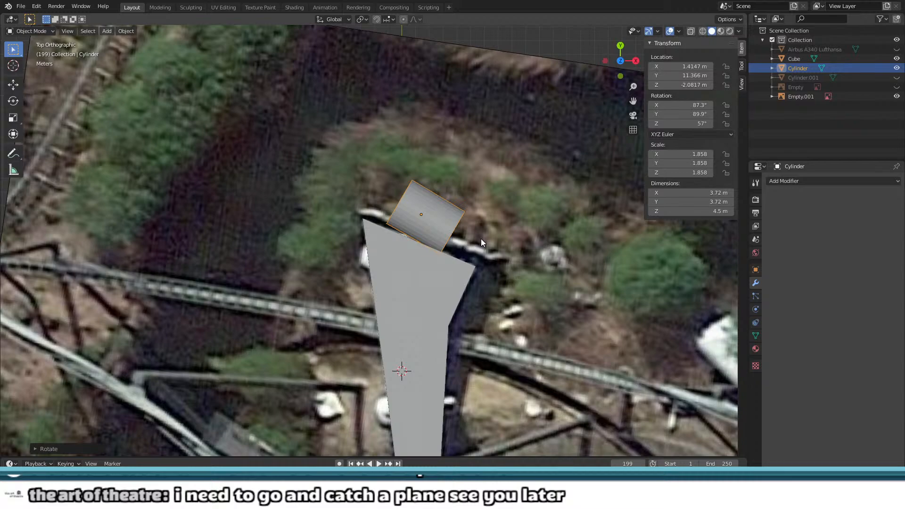
key("r")
left_click(499, 234)
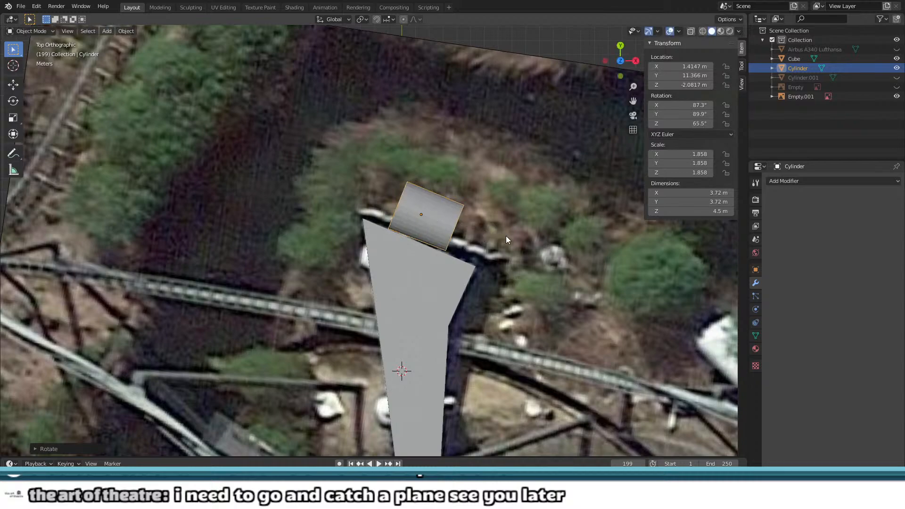
Step: Scale the fuselage section up uniformly beside the wing root, to a scale of about 3.194
middle_click_drag(505, 236, 476, 228, "shift")
scroll(476, 228, "up", 2)
key("s")
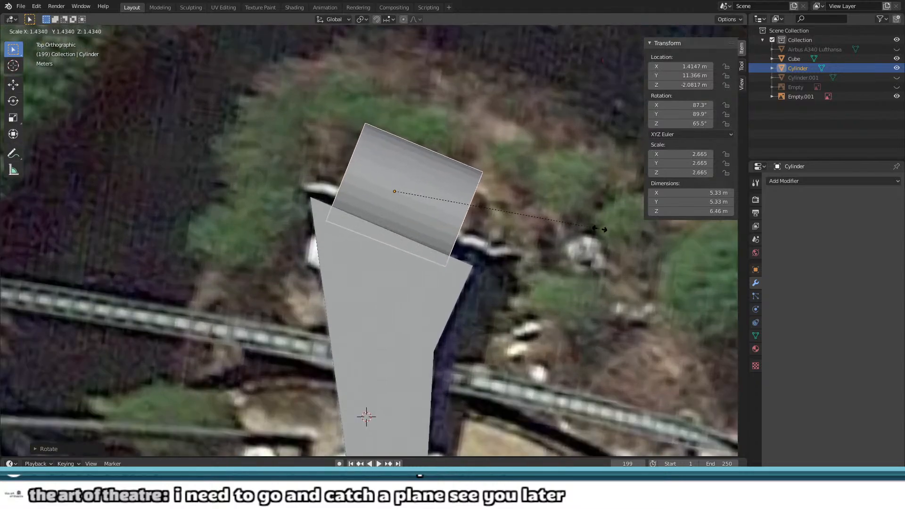
left_click(642, 225)
Step: Raise the fuselage section along Z so it meets the wing root, to about Z 0.295 m
middle_click_drag(643, 226, 454, 210)
middle_click_drag(446, 172, 422, 246, "shift")
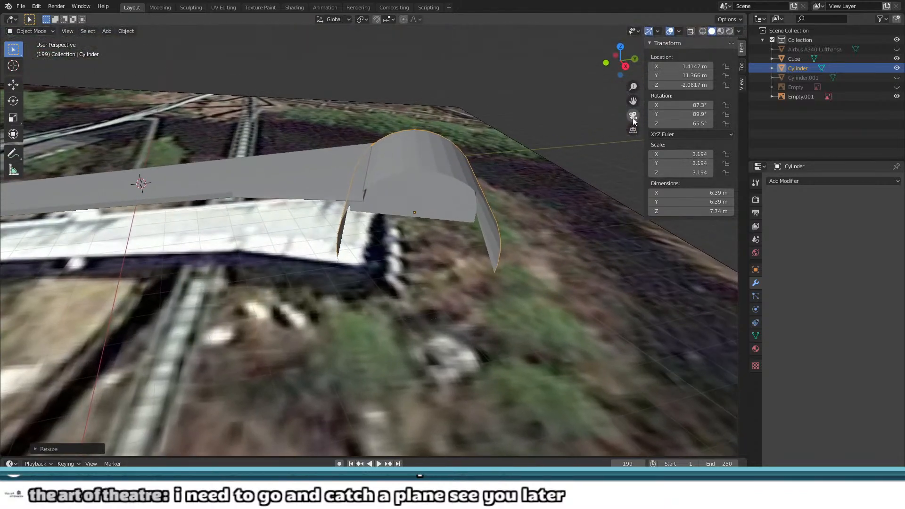
scroll(343, 200, "down", 2)
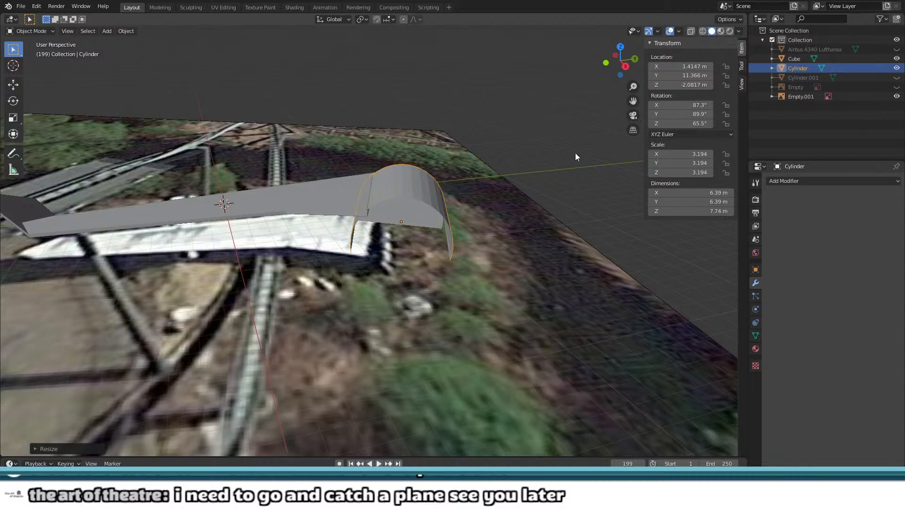
scroll(473, 207, "up", 2)
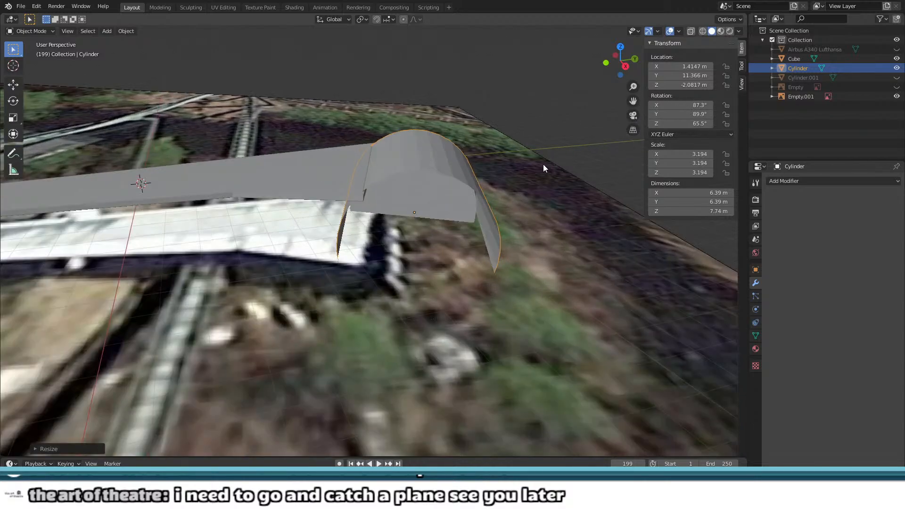
key("g")
key("z")
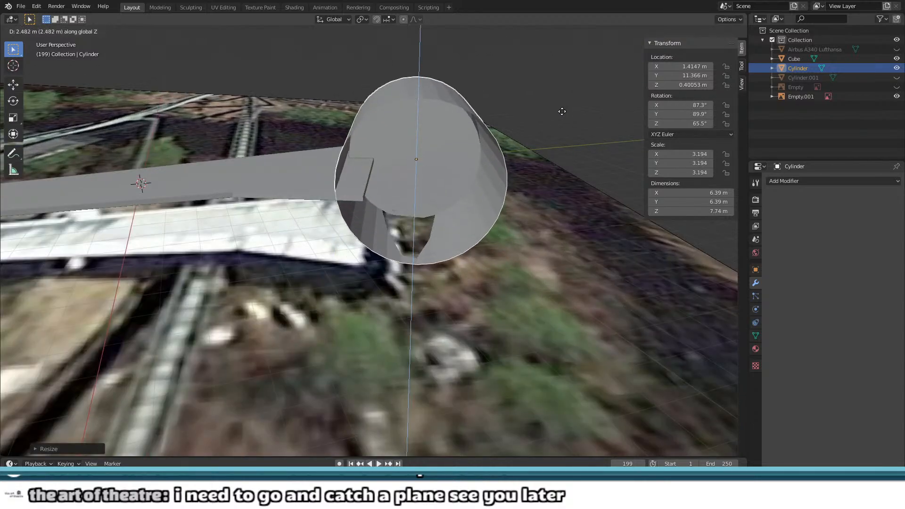
left_click(521, 124)
mouse_move(522, 124)
middle_mouse_down()
mouse_move(606, 140)
mouse_move(570, 115)
mouse_move(650, 137)
mouse_move(519, 129)
middle_mouse_up()
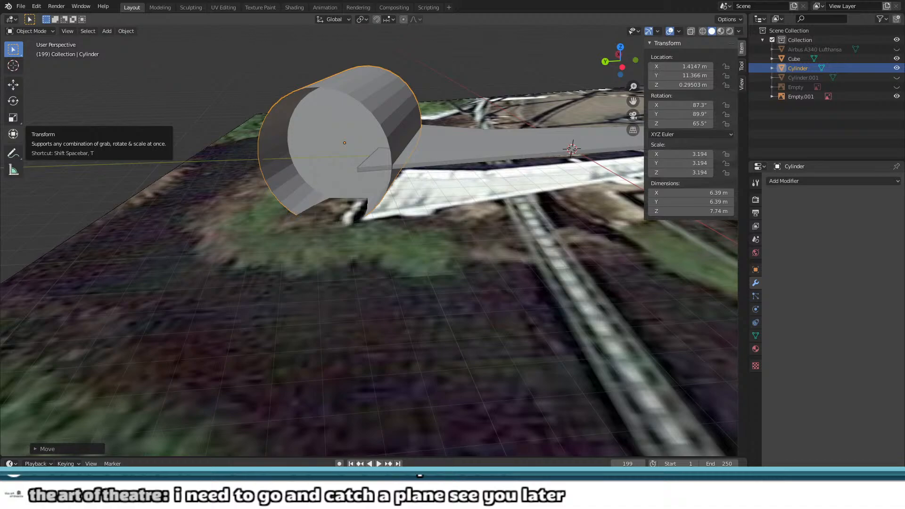
Step: Delete the half of the fuselage section facing away from the wing together with its end cap, keeping the curved shell at the wing root
mouse_move(367, 208)
middle_mouse_down()
mouse_move(372, 158)
mouse_move(384, 199)
middle_mouse_up()
key("Tab")
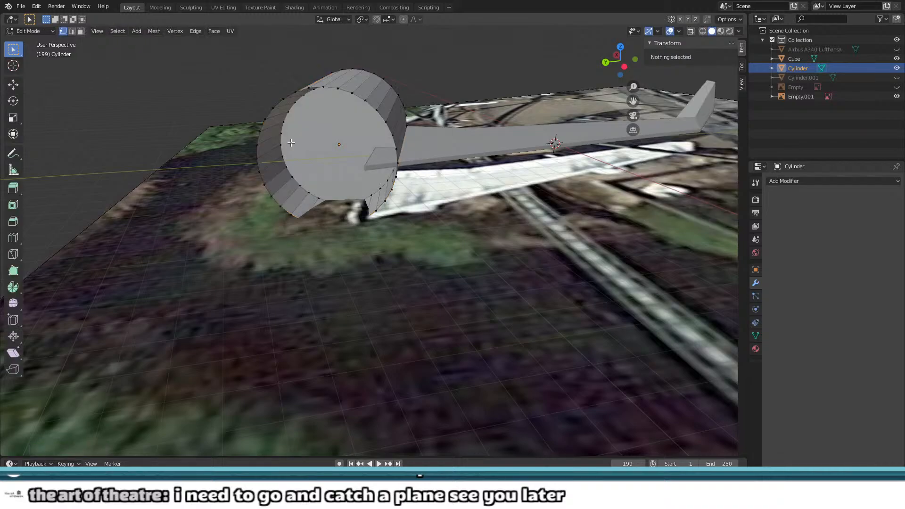
middle_click_drag(283, 160, 304, 139)
left_click_drag(209, 50, 332, 286)
middle_click_drag(241, 127, 246, 155)
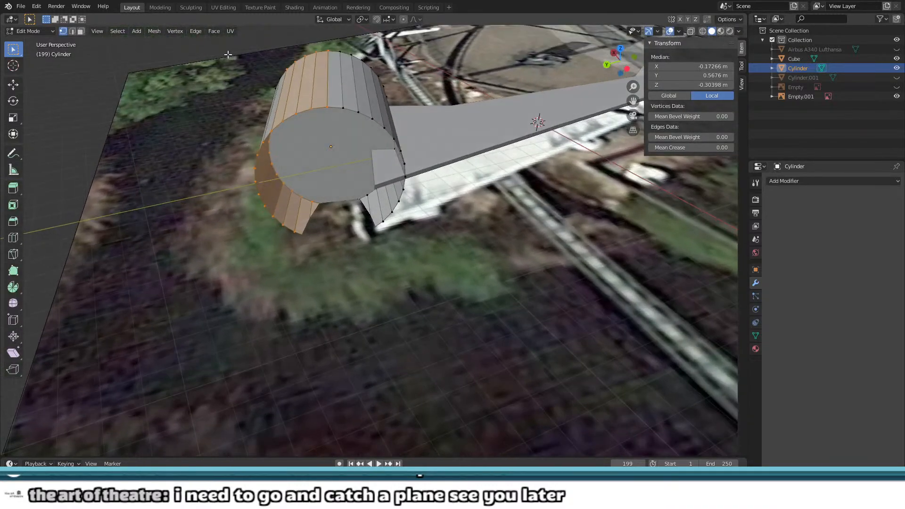
left_click_drag(227, 55, 331, 235)
middle_click_drag(296, 225, 328, 202)
left_click_drag(213, 114, 275, 227, "shift")
middle_click_drag(311, 217, 358, 90)
left_click_drag(266, 154, 315, 191, "shift")
middle_click_drag(316, 186, 355, 56)
left_click(330, 190, "shift")
key("x")
left_click(357, 154)
key("Tab")
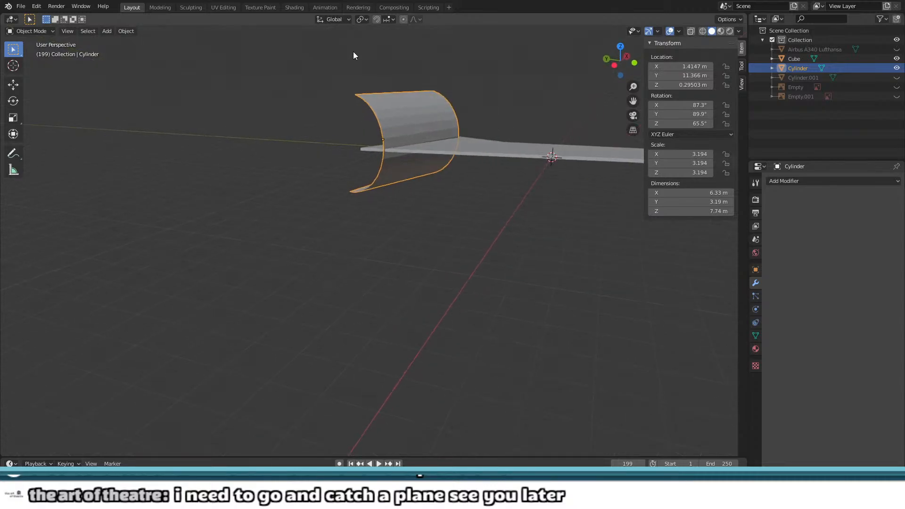
Step: Select the fuselage half shell and inspect from several angles how it meets the wing root
middle_click_drag(275, 132, 133, 245, "shift")
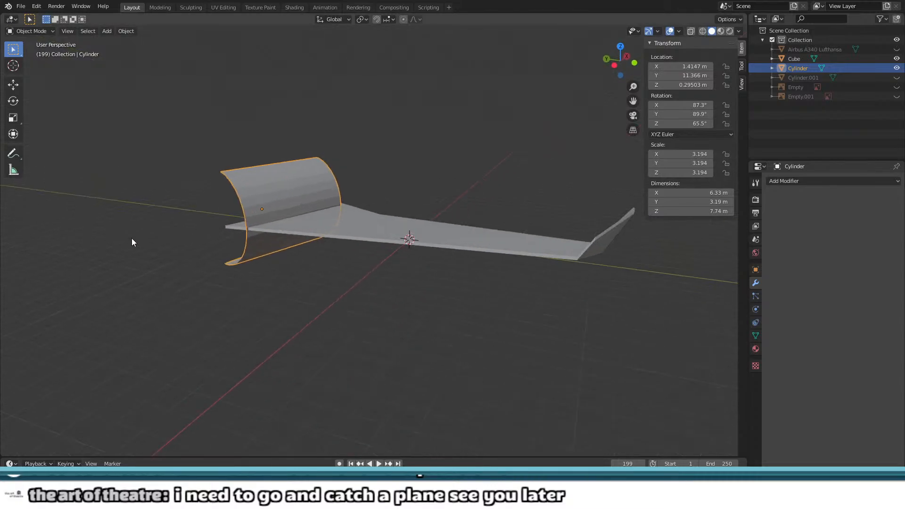
left_click(133, 245)
middle_click_drag(286, 209, 311, 231)
left_click(314, 185)
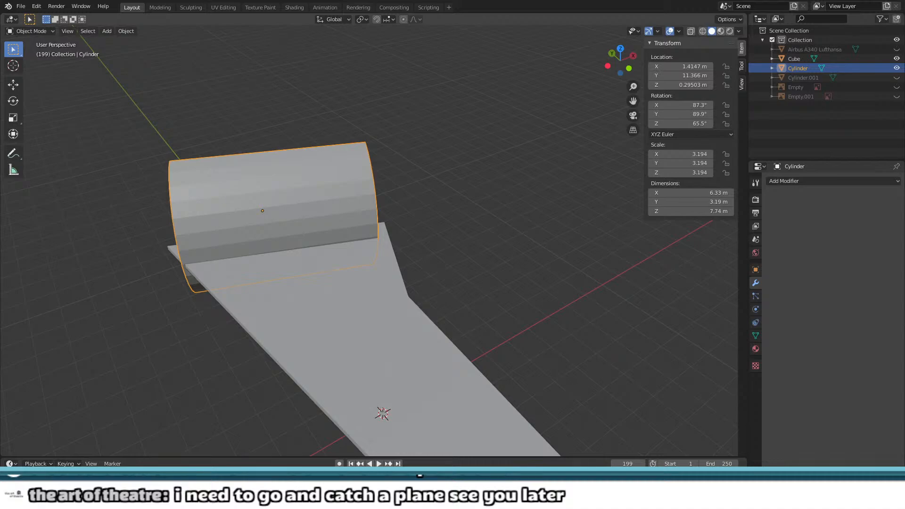
middle_click_drag(264, 283, 157, 298)
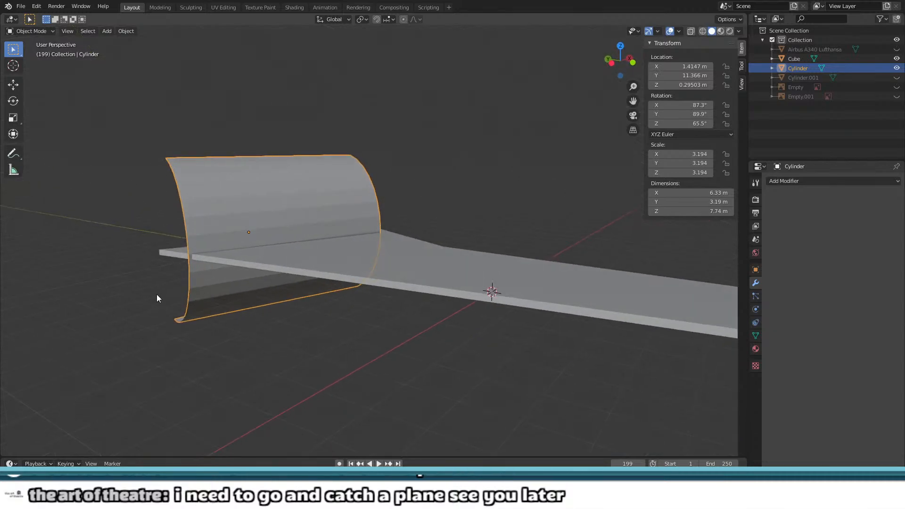